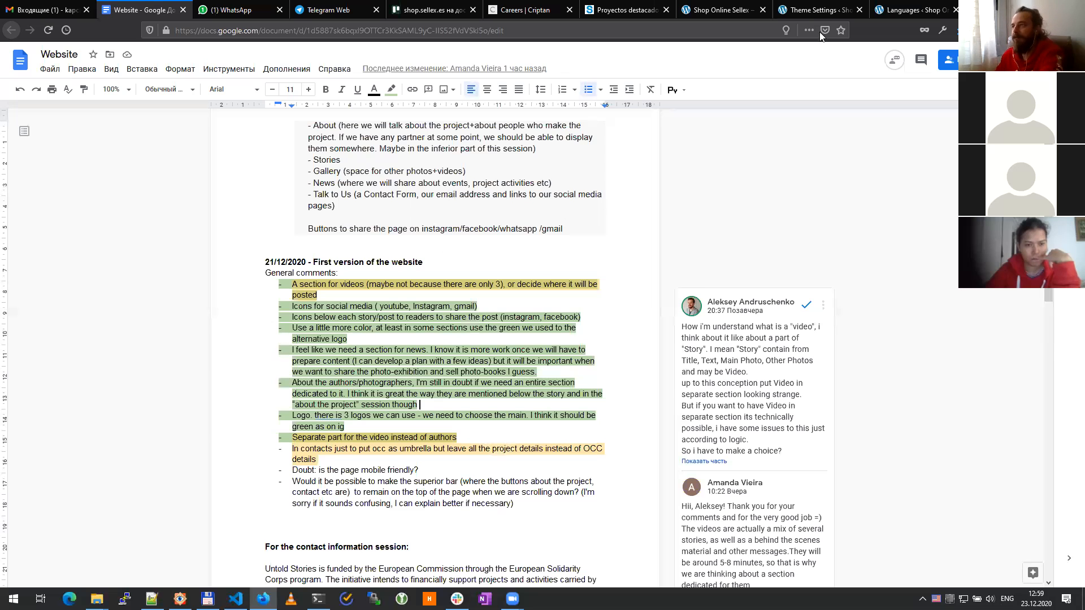
Step: Close the Theme Settings and WPML Languages tabs, scroll the Sellex store to the top, and open a new tab
click(844, 11)
click(859, 10)
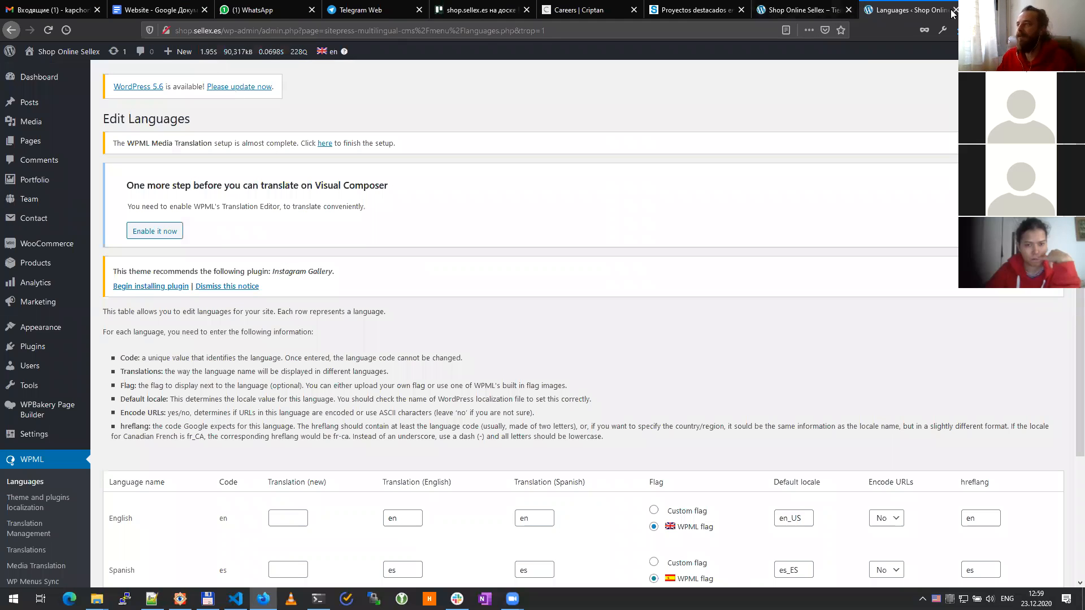
click(955, 10)
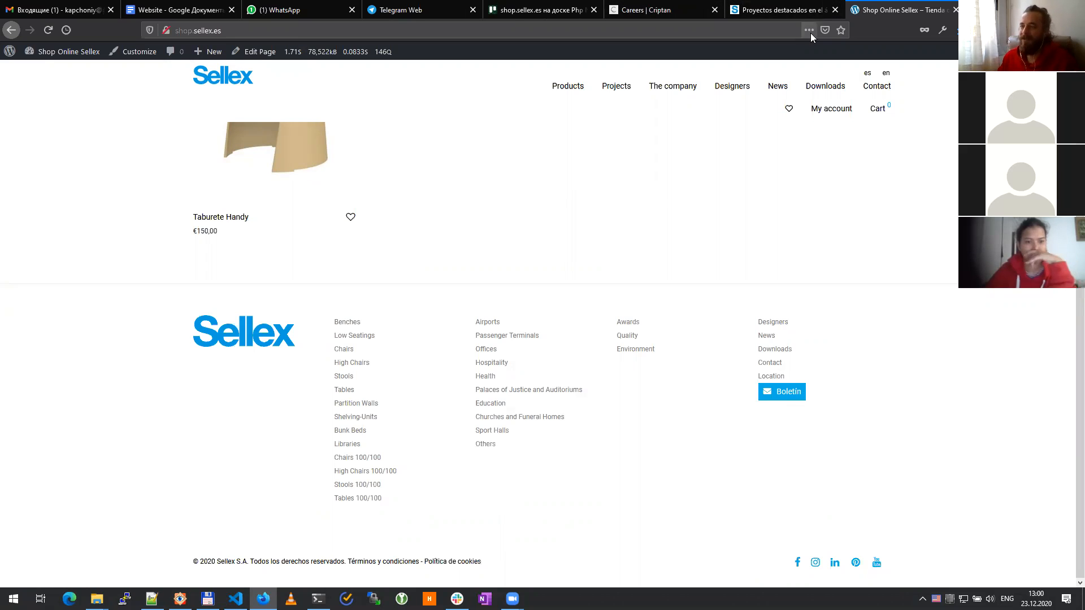
scroll(951, 237, up, 3)
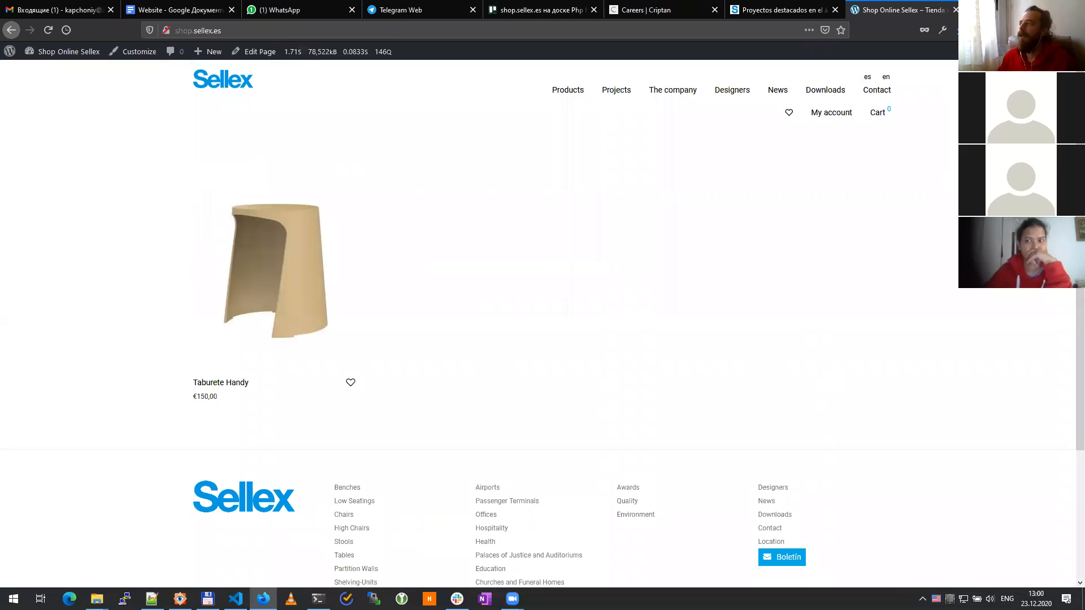
key(ctrl+t)
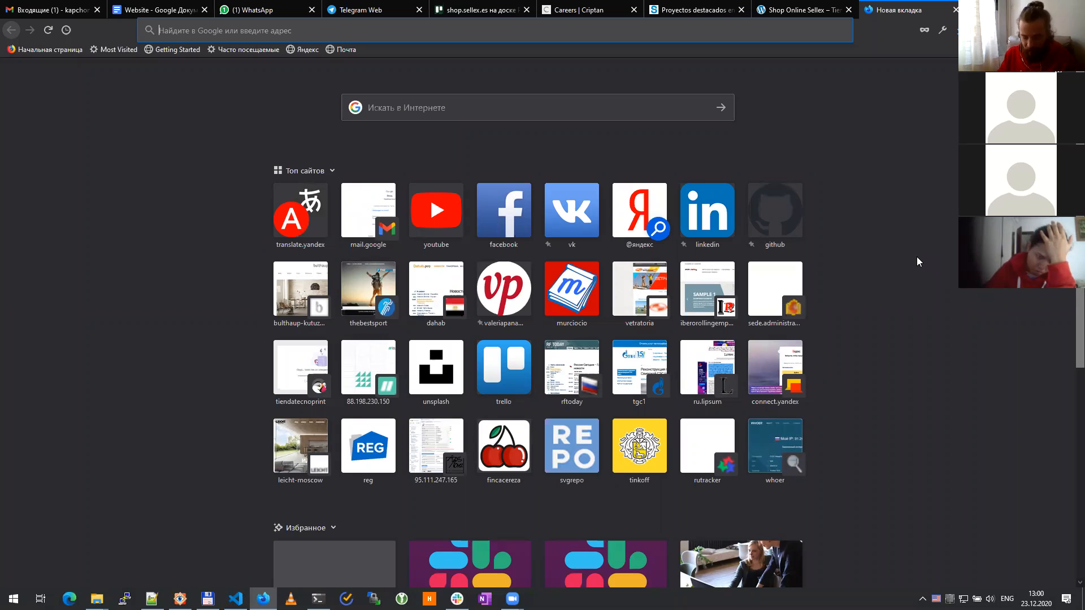
Step: Go to wordpress.org and scroll the homepage down to its footer
text(wordpress.org/)
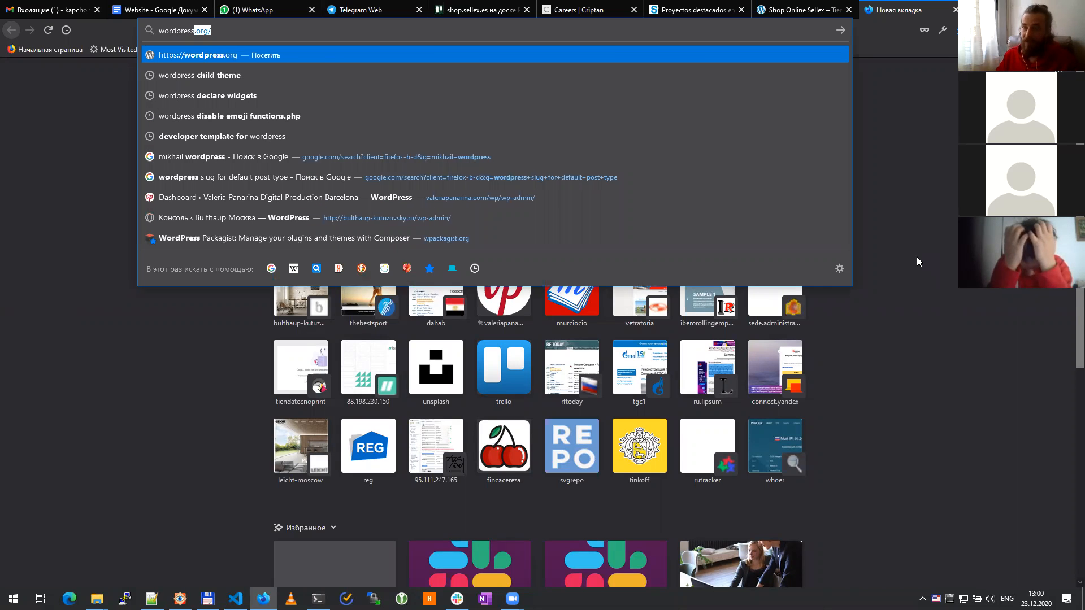
key(Return)
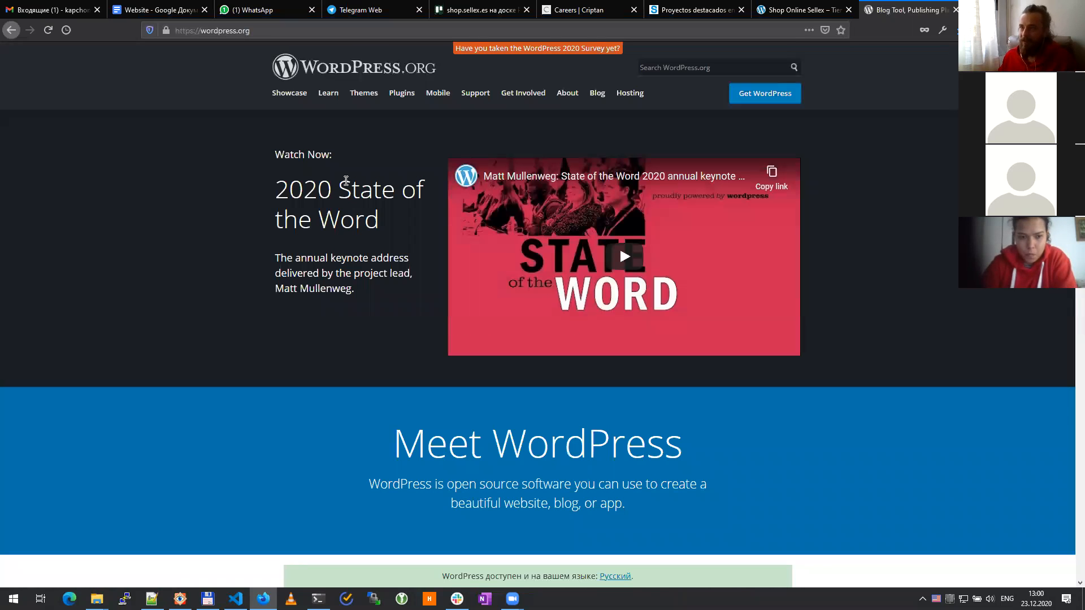
scroll(182, 269, down, 5)
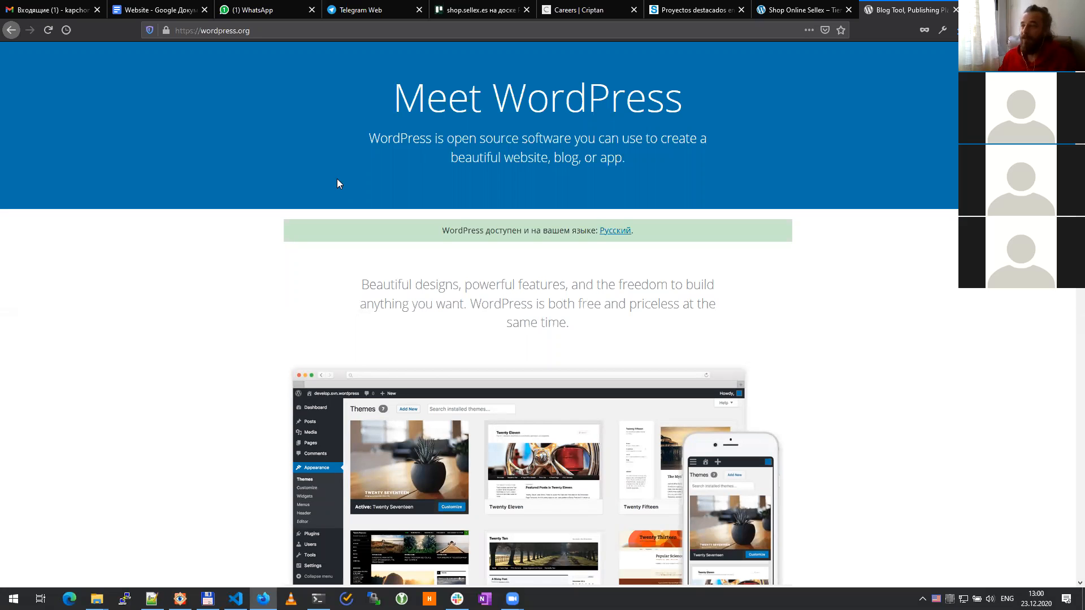
scroll(229, 251, down, 10)
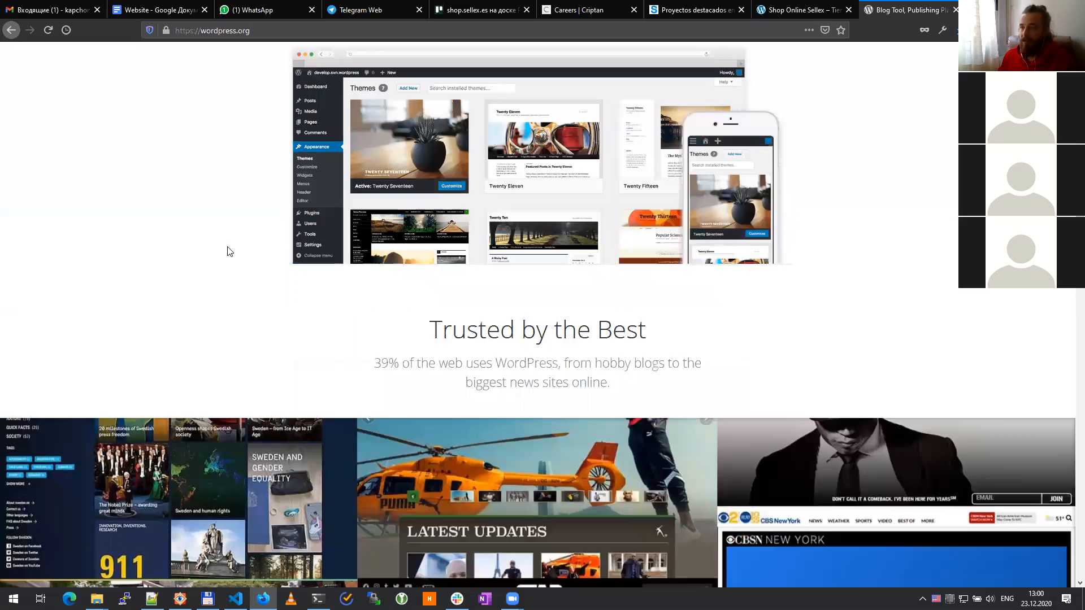
scroll(225, 257, down, 12)
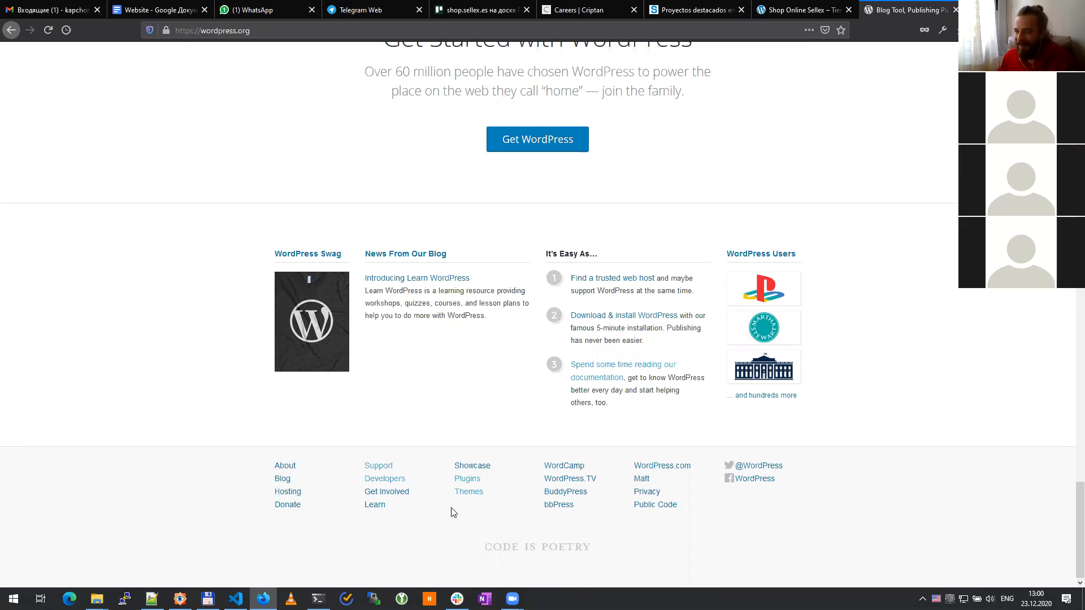
Step: Edit the address bar to 'wordpress download' and run the Google search
click(279, 31)
click(300, 33)
text(/)
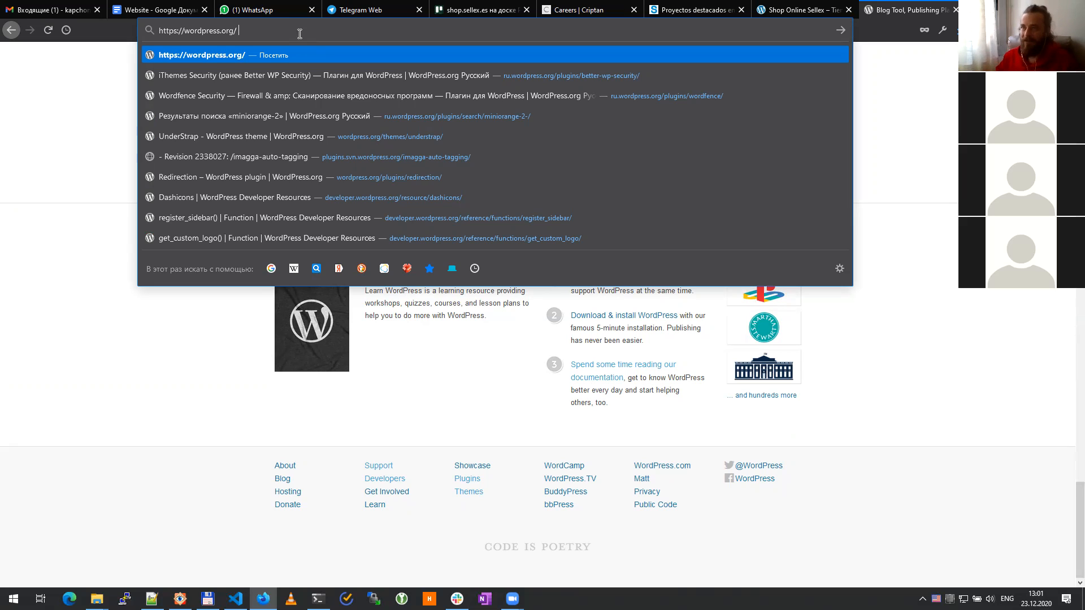
key(BackSpace)
key(BackSpace)
key(BackSpace)
key(BackSpace)
key(BackSpace)
key(BackSpace)
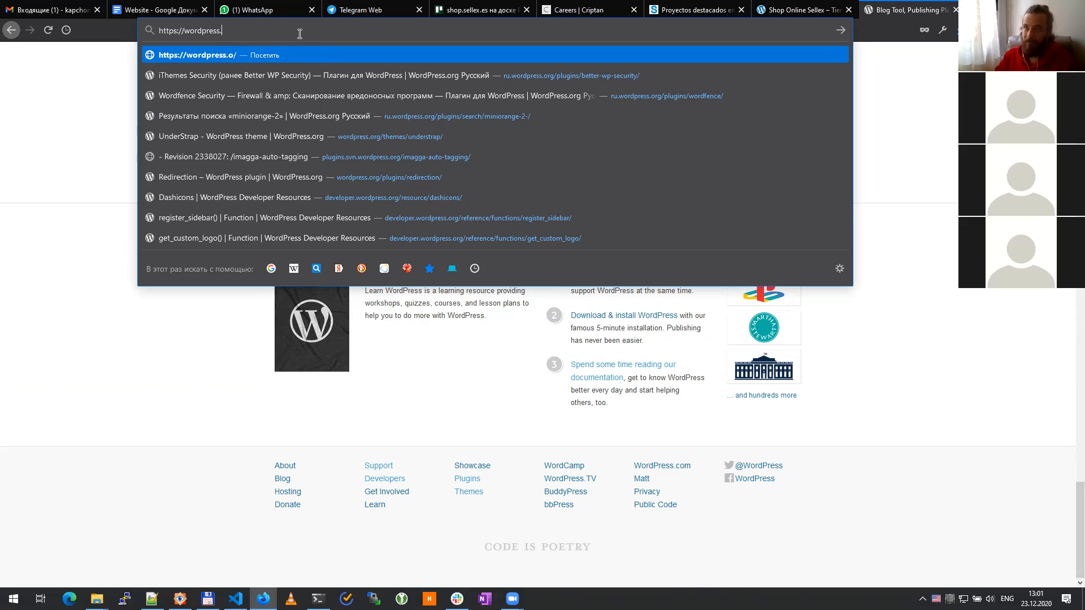
key(Delete)
key(Delete)
key(Delete)
key(Delete)
key(Delete)
key(Delete)
key(Delete)
key(Delete)
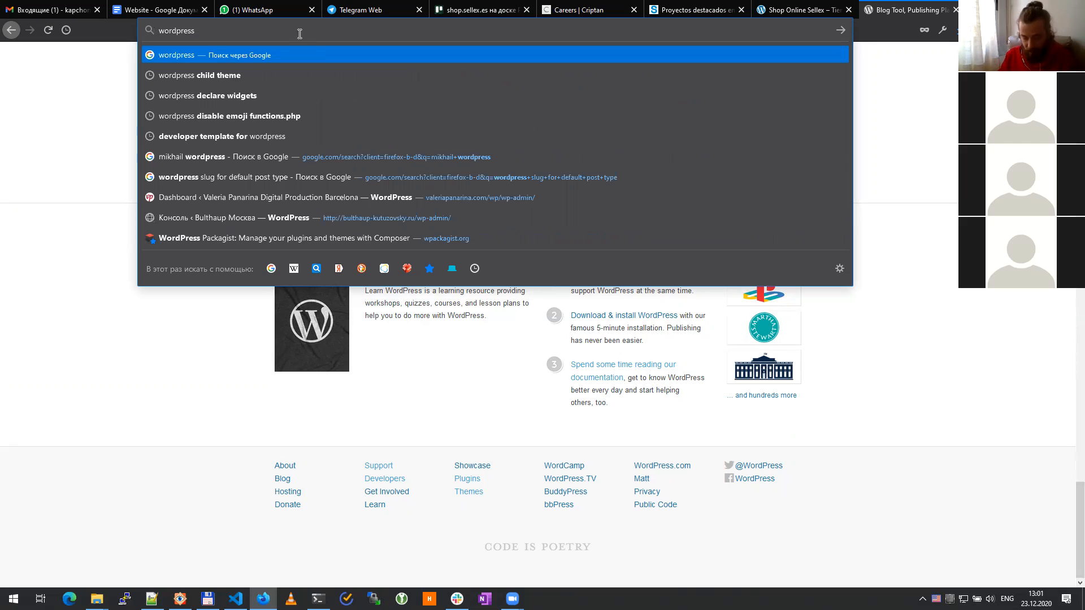
text(do)
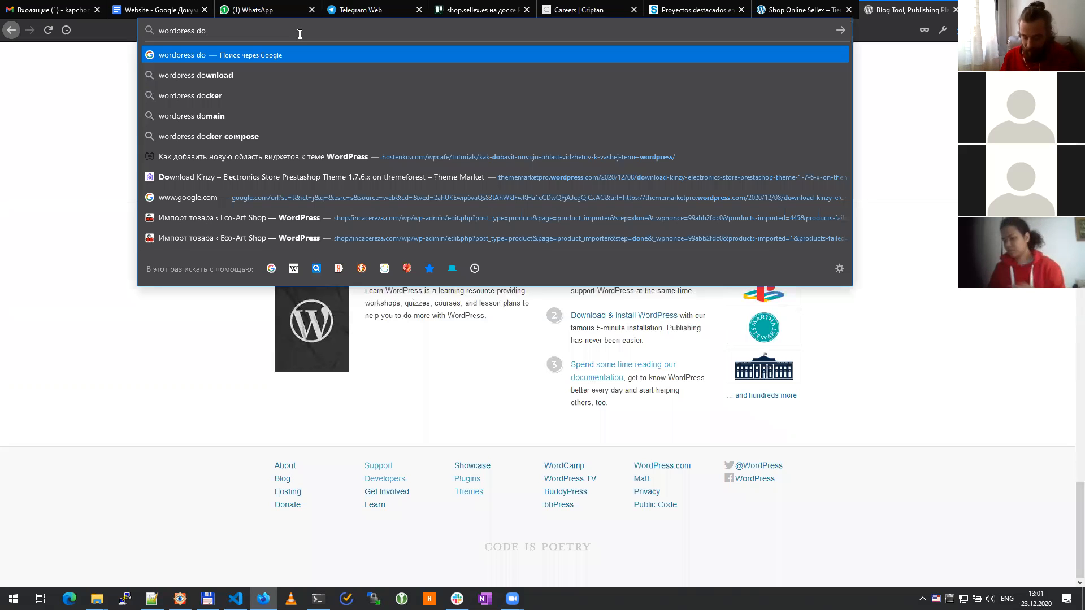
text(wnload)
key(Return)
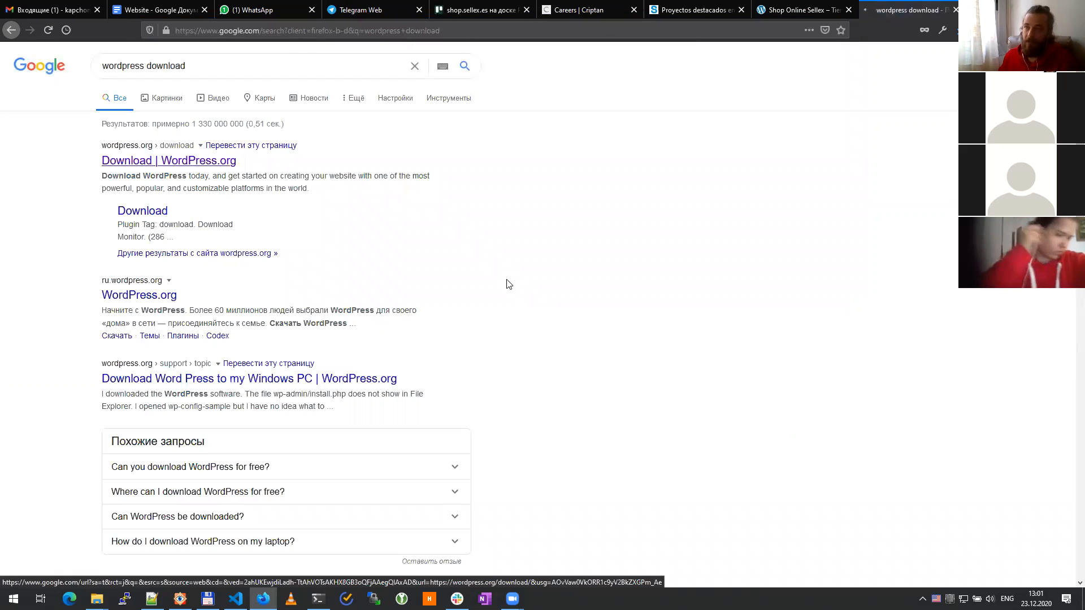
Step: Save wordpress-5.6.zip into D:\www\!wp\core and open that folder from the Downloads list
scroll(303, 361, down, 1)
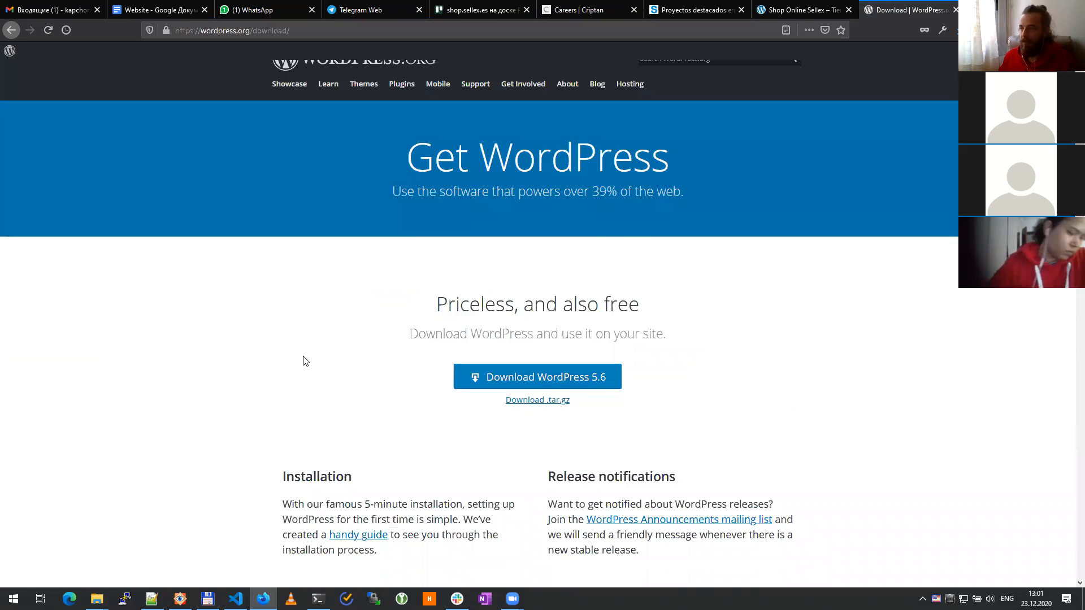
scroll(303, 361, down, 3)
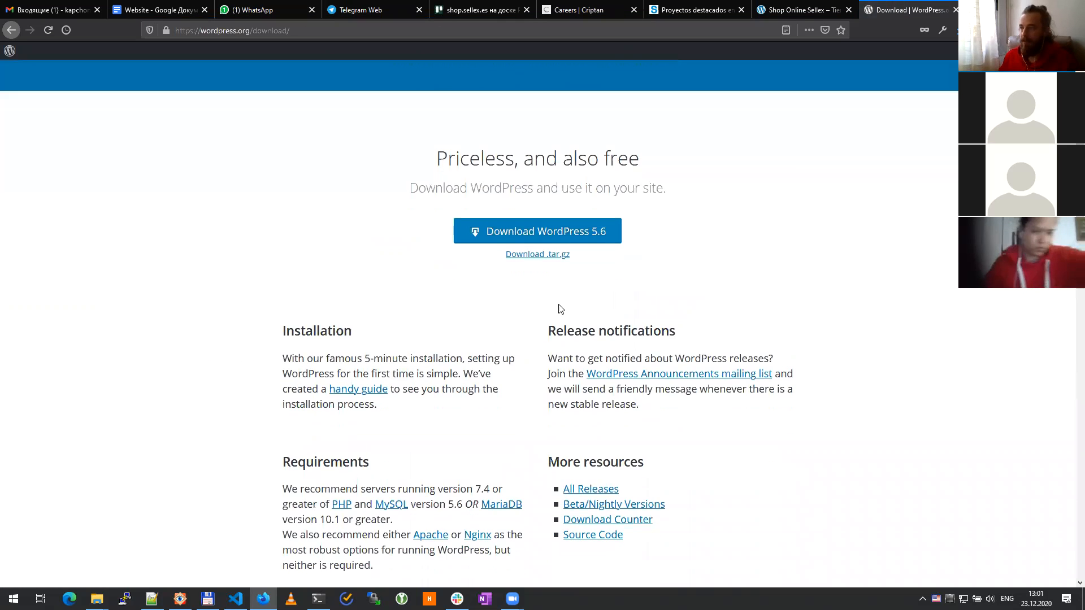
click(596, 238)
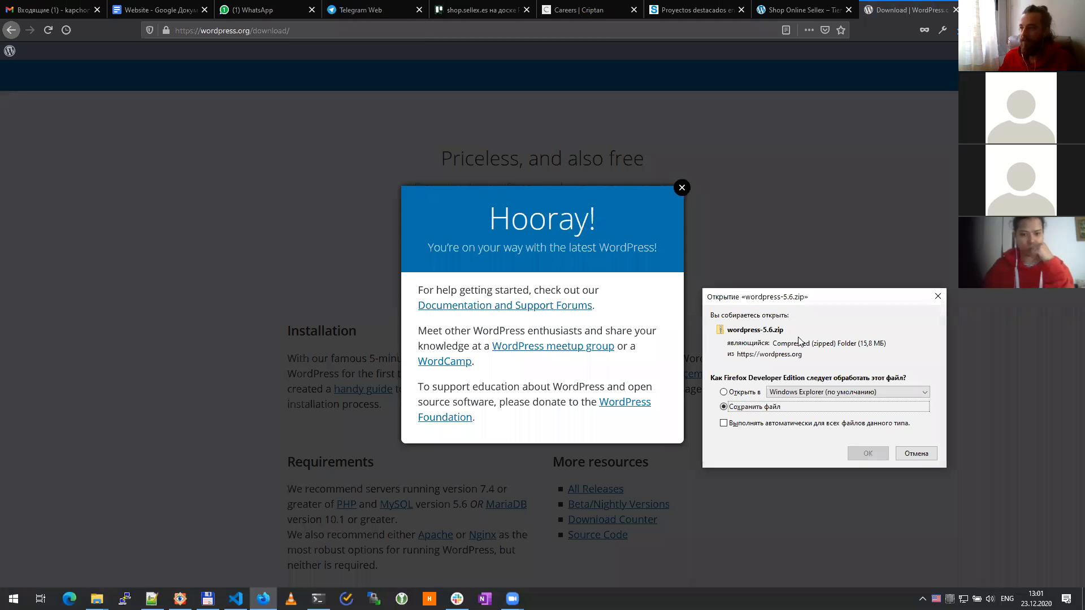
click(868, 454)
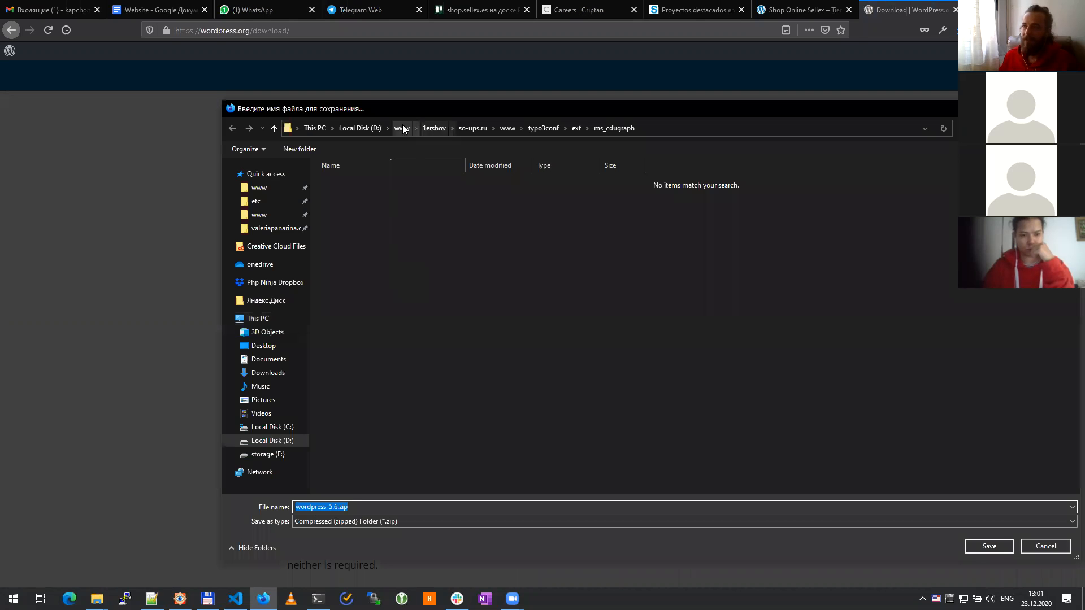
click(402, 128)
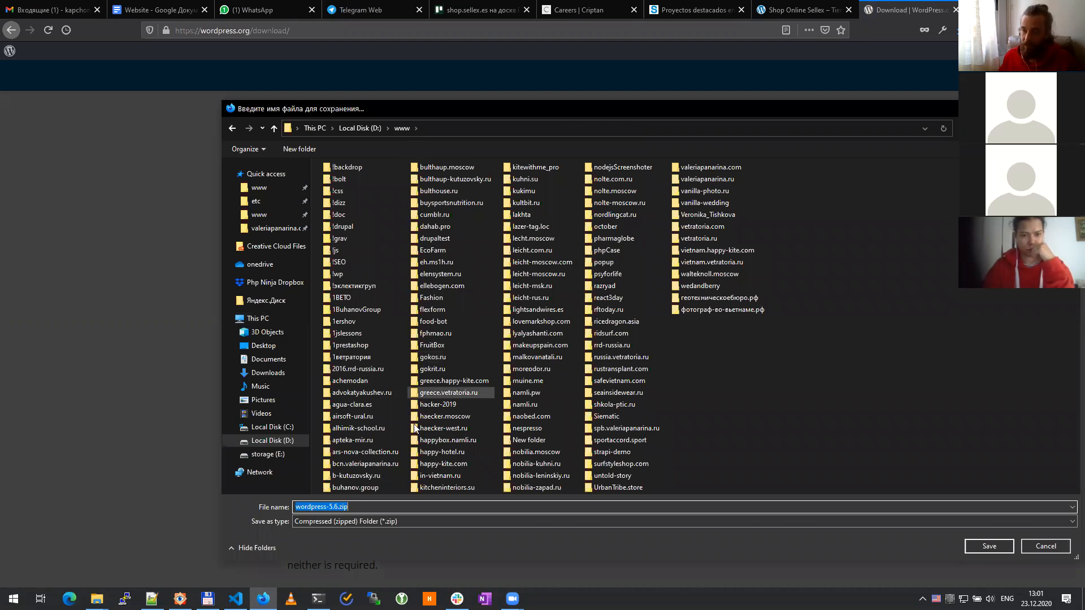
double_click(344, 274)
double_click(357, 184)
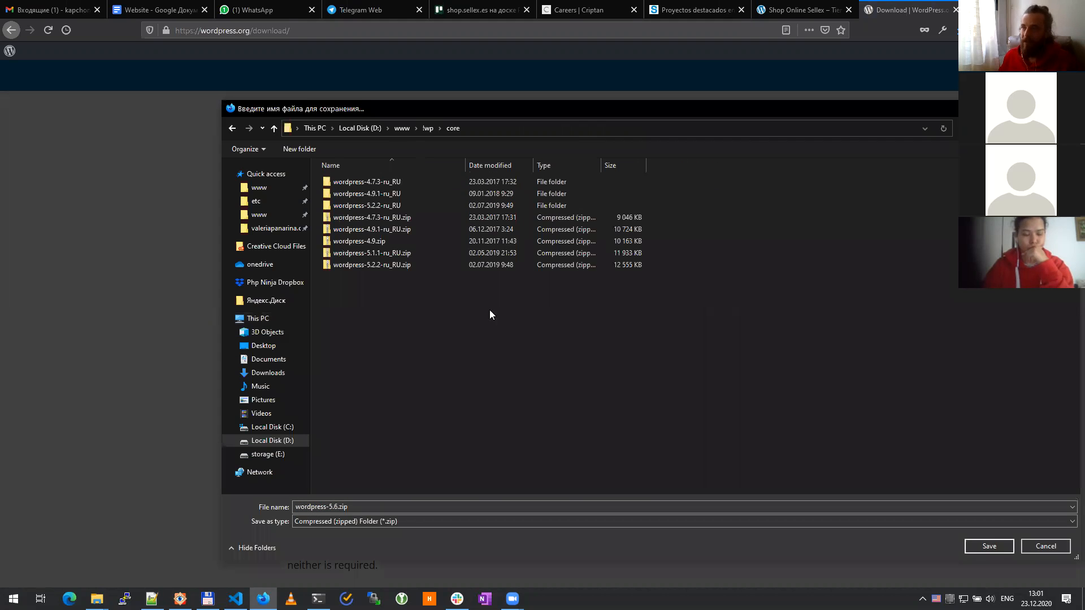
click(983, 545)
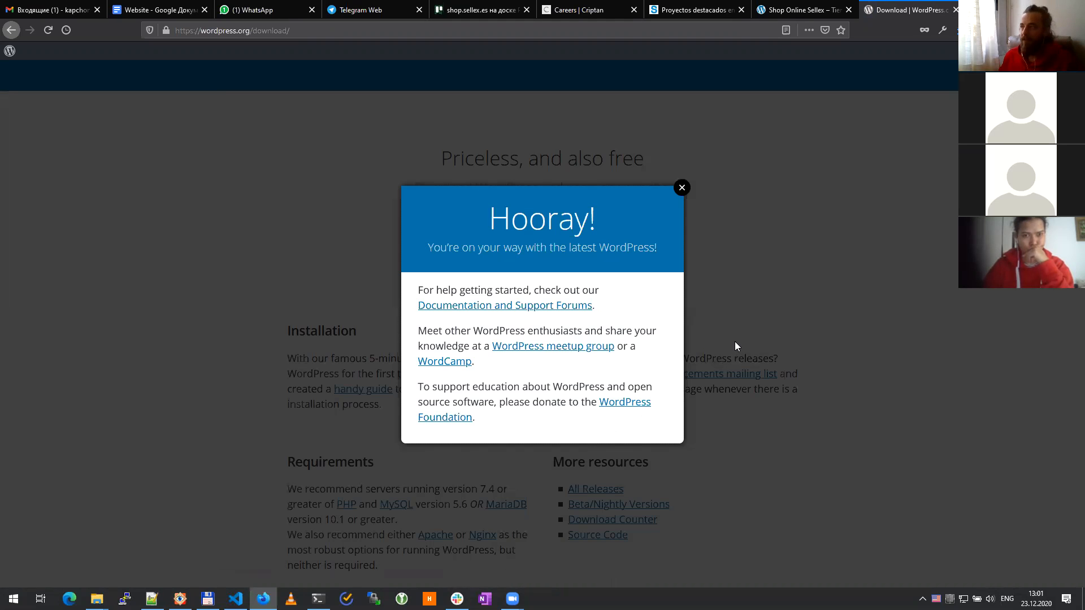
click(956, 30)
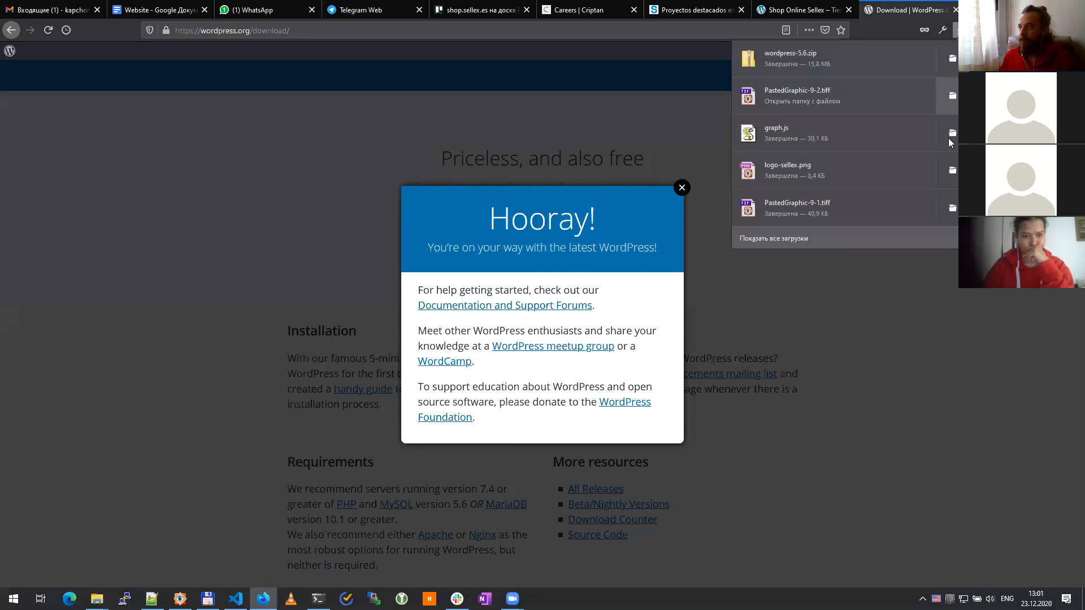
click(954, 60)
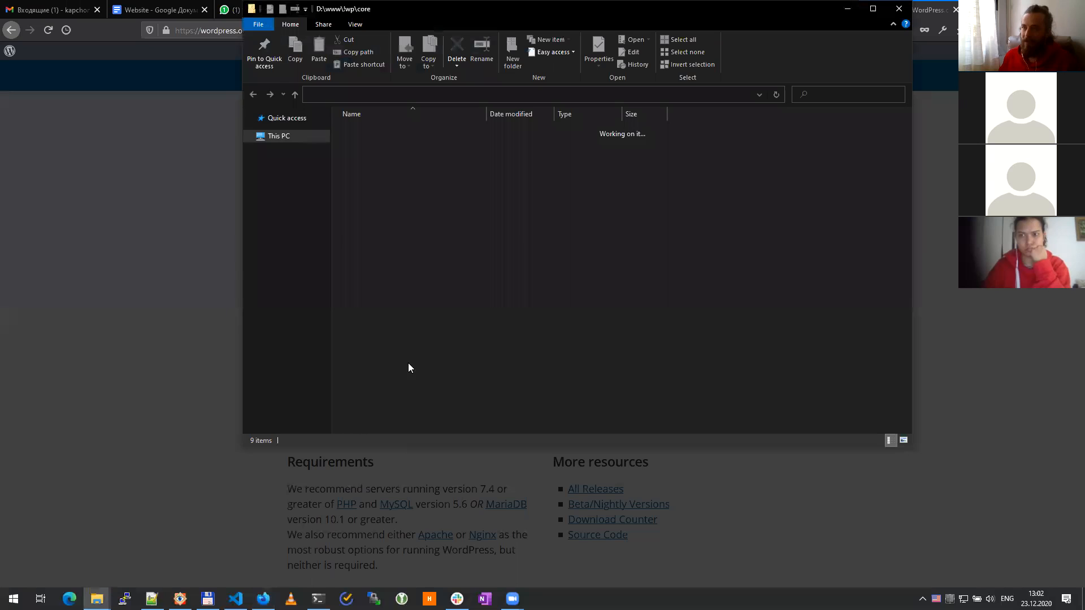
Step: Extract wordpress-5.6.zip with 7-Zip into a wordpress-5.6 folder and browse its wordpress subfolder
right_click(393, 226)
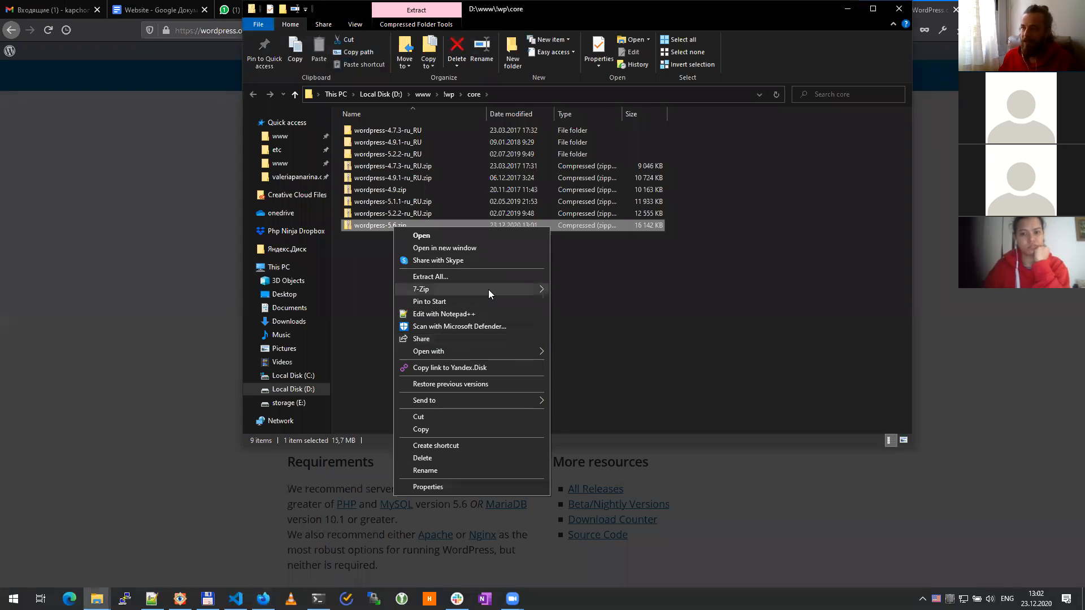
mouse_move(489, 291)
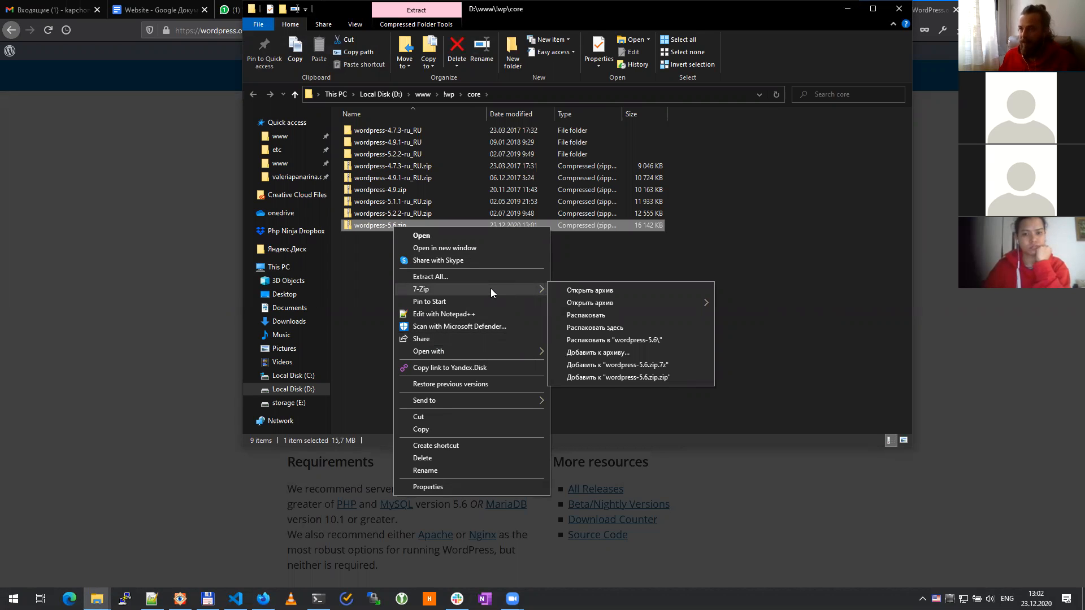
click(628, 340)
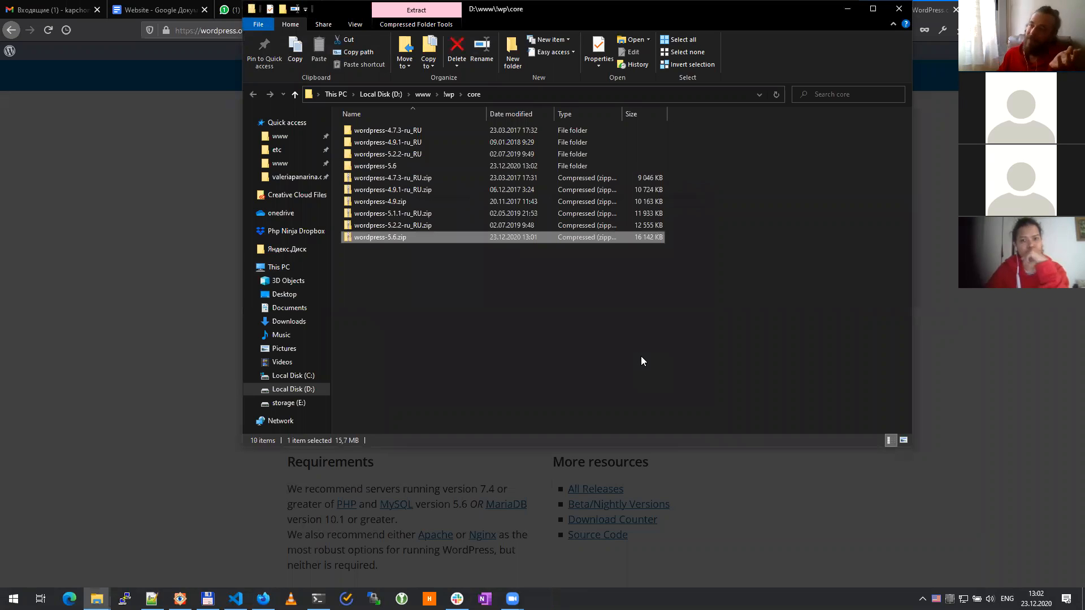
click(639, 356)
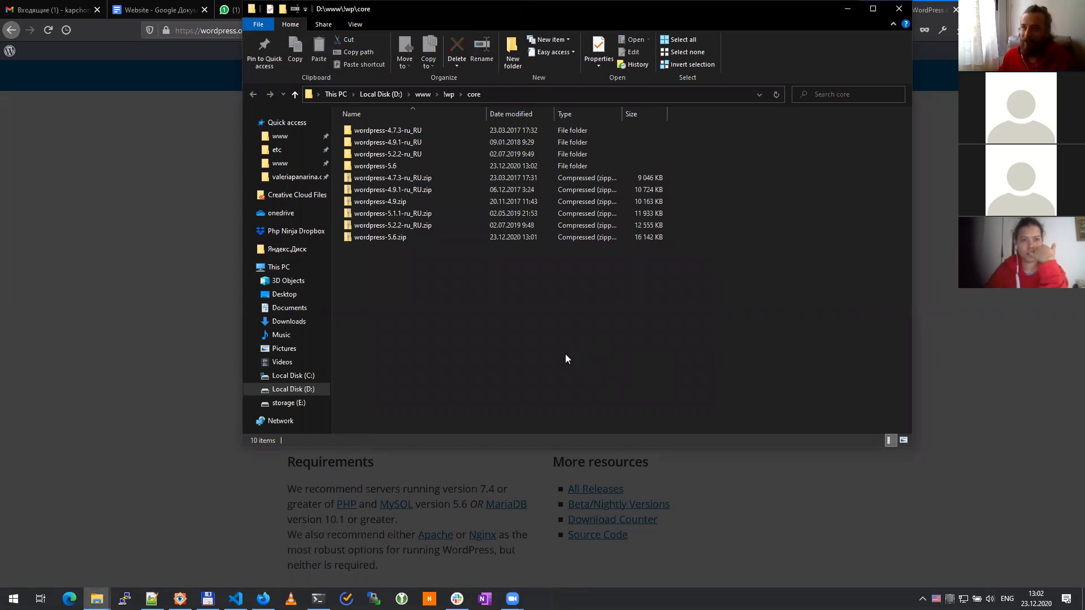
double_click(402, 165)
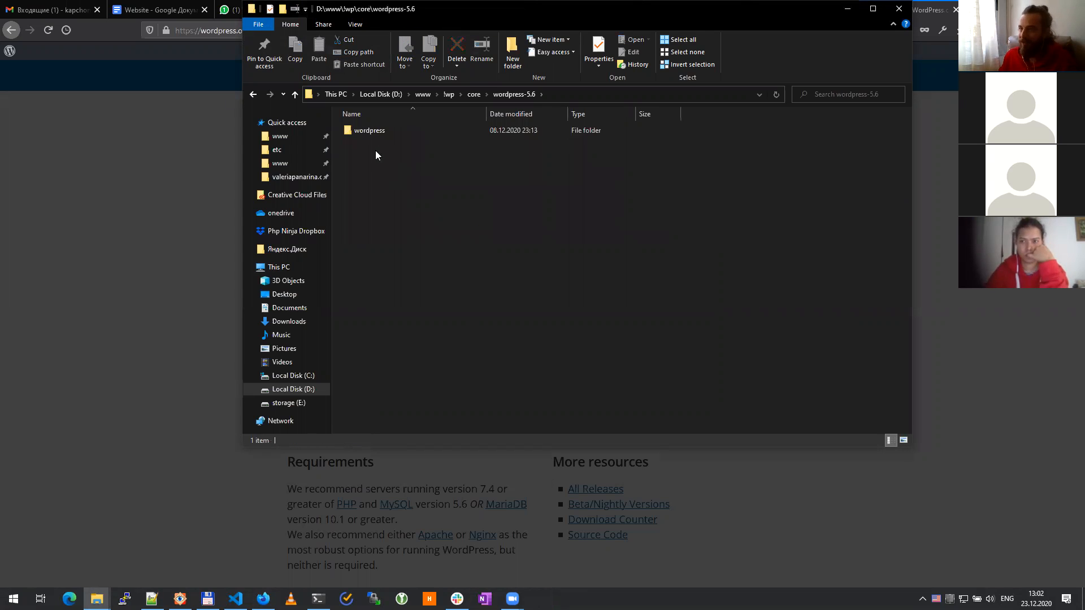
double_click(370, 131)
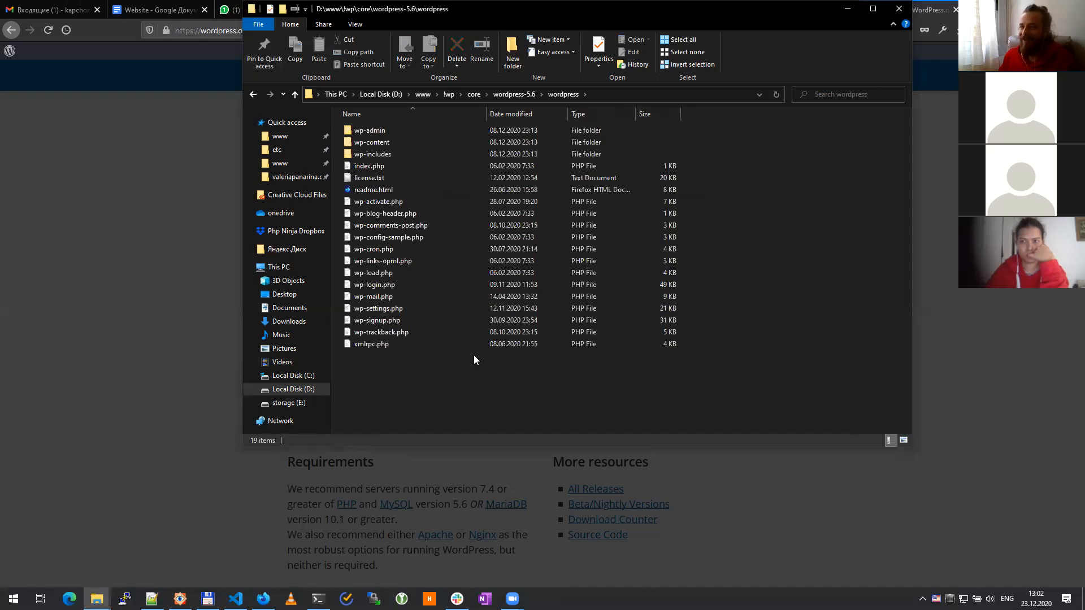
key(alt+Left)
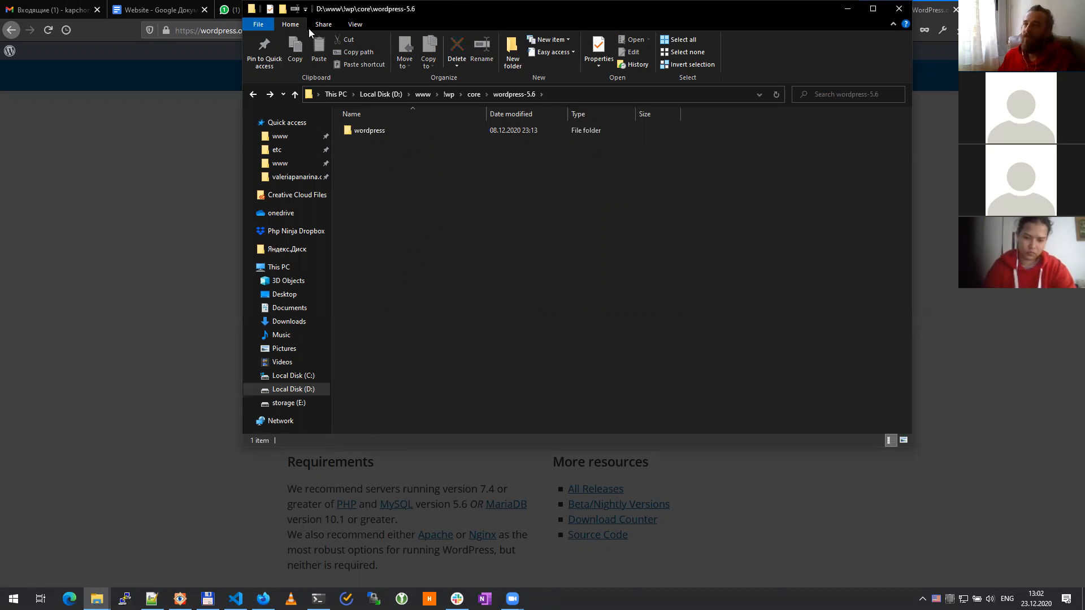
drag(309, 8, 88, 113)
Step: Dismiss the Hooray popup, close the WordPress download tab, open a new tab, and show the desktop
click(876, 18)
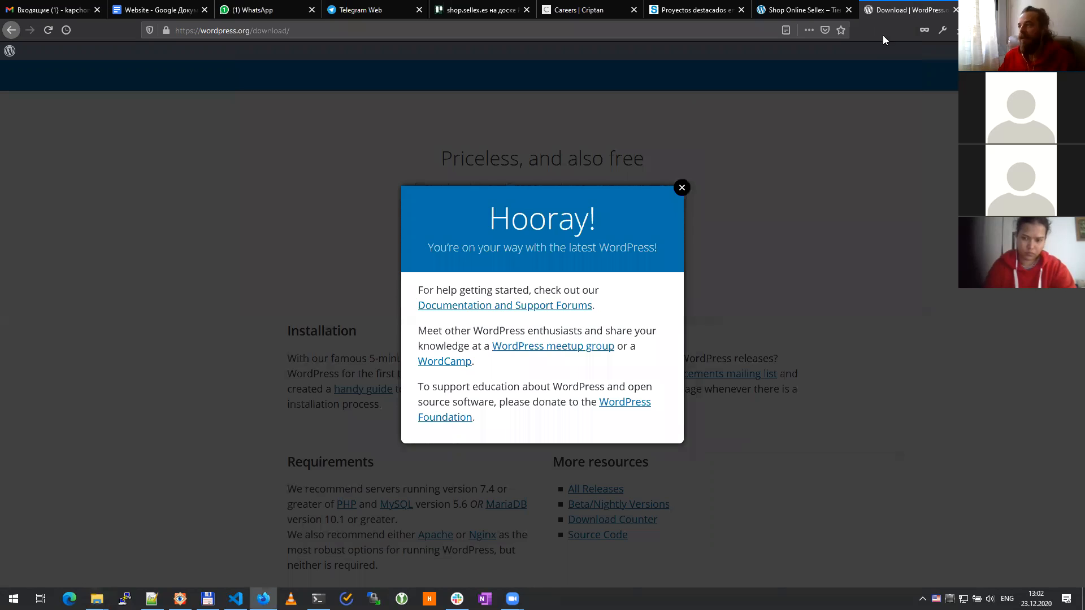
click(682, 187)
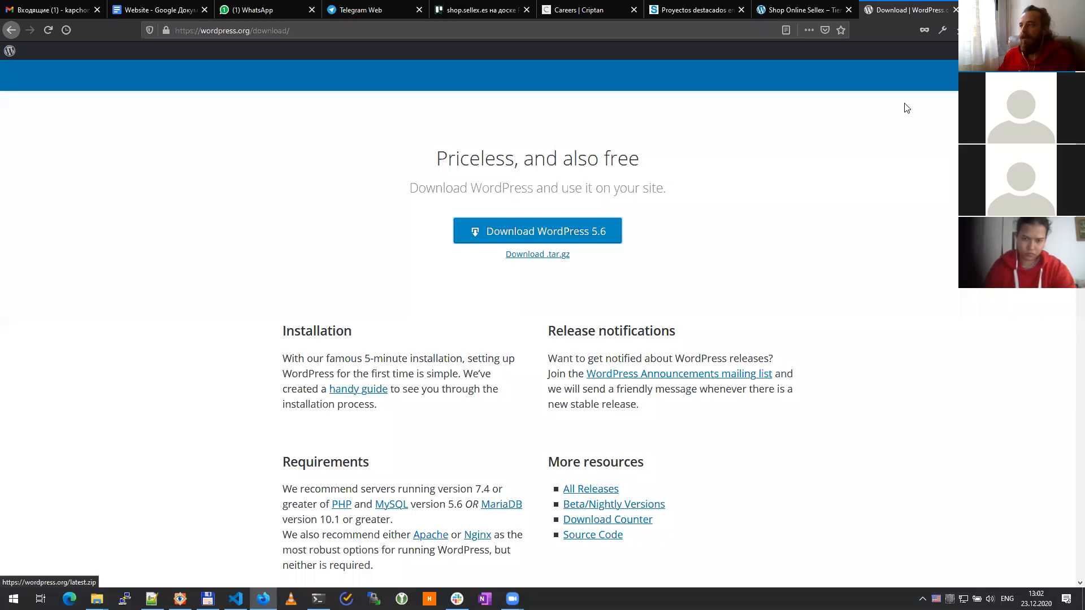
click(955, 10)
key(ctrl+t)
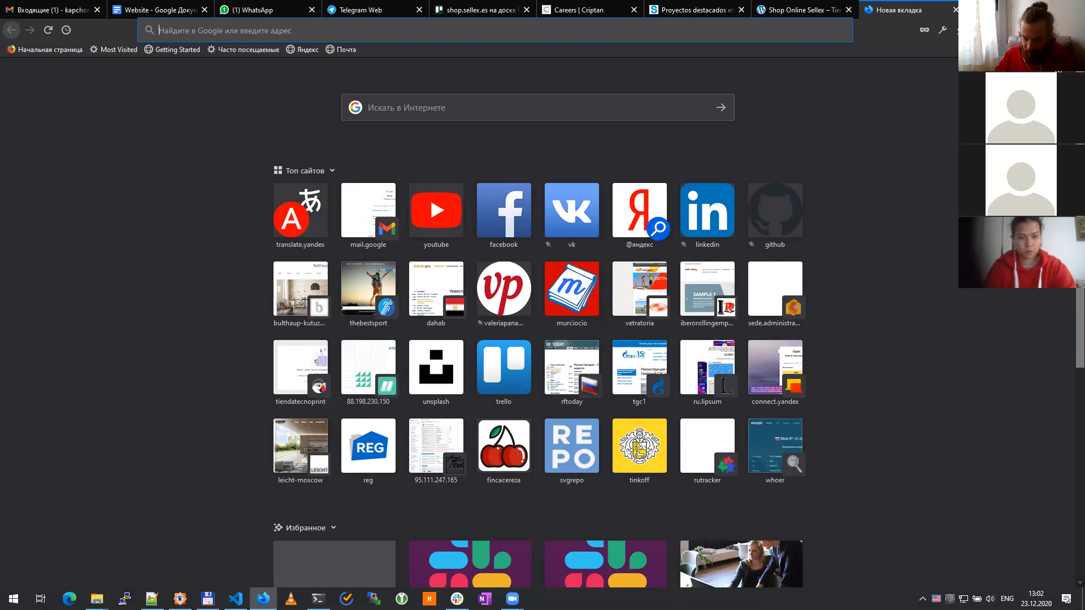
key(super+d)
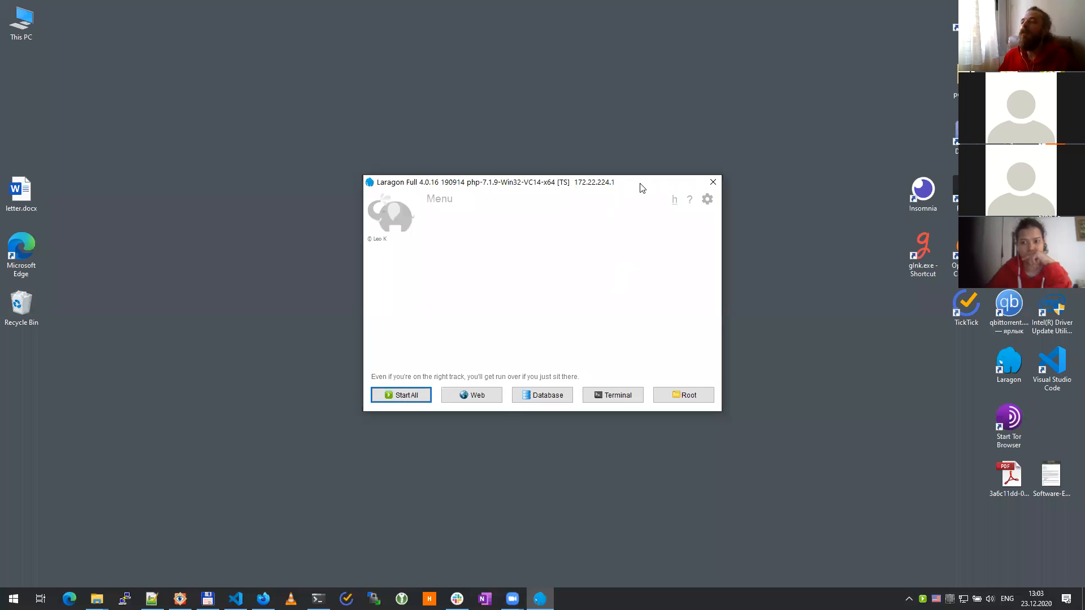
Step: Move the Laragon window to the upper right, minimize Firefox, and launch the glnk shortcut
drag(641, 187, 788, 98)
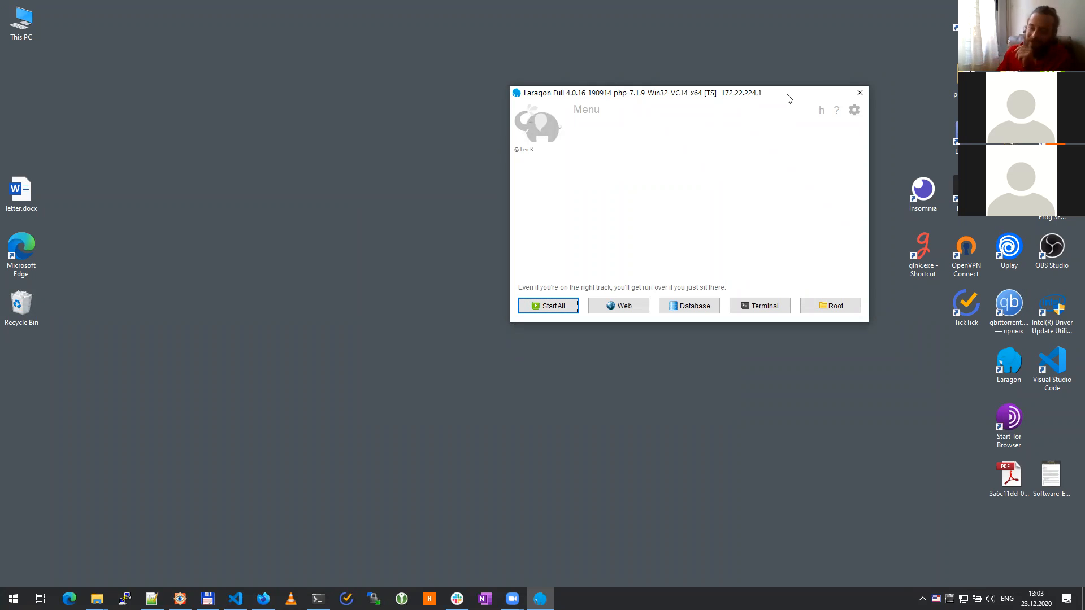
key(alt+Tab)
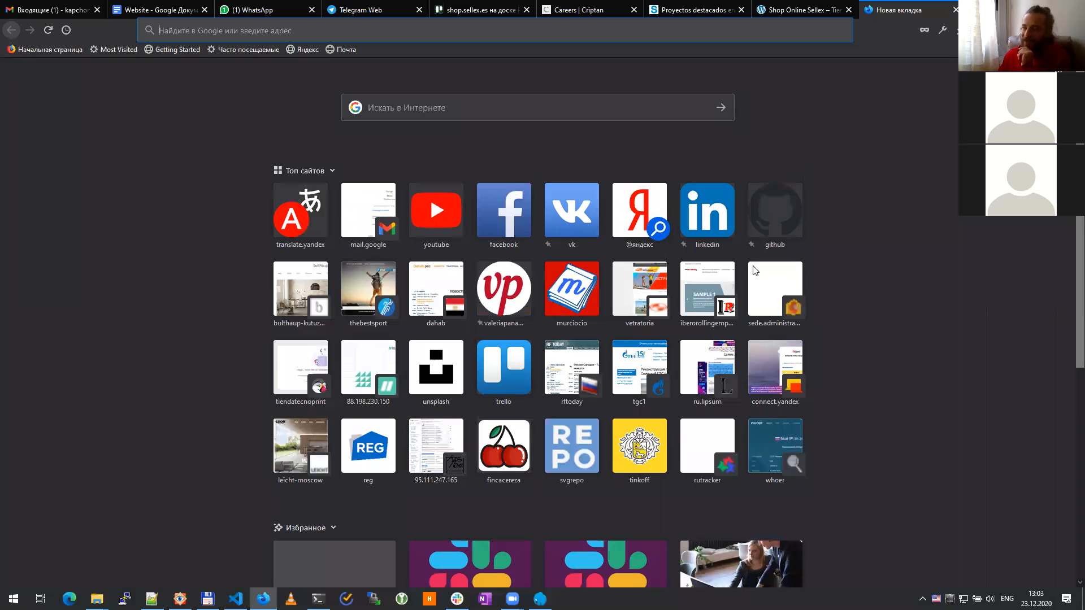
click(1019, 9)
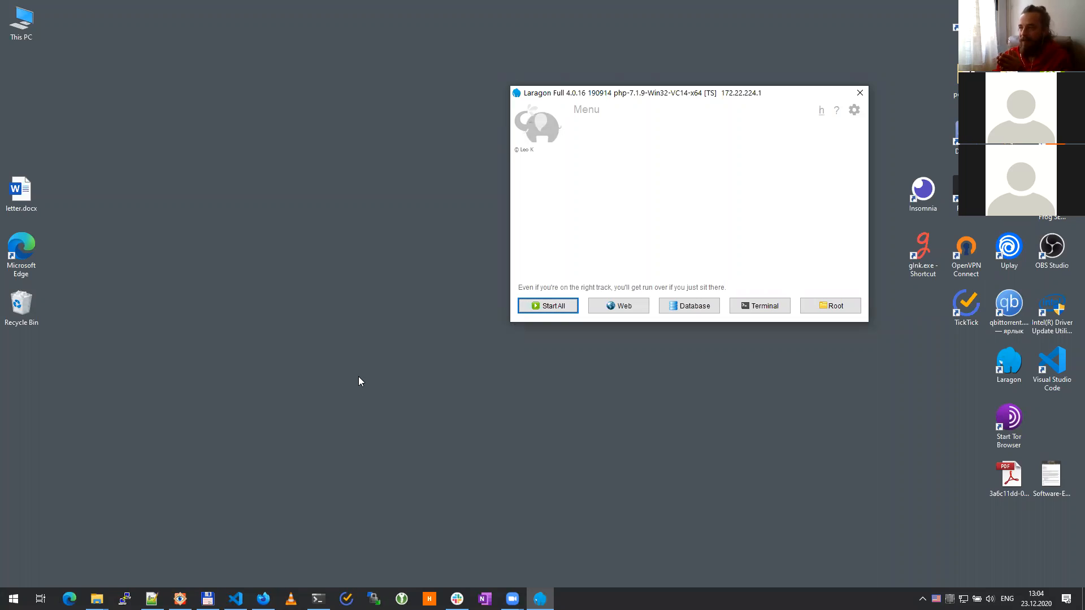
double_click(922, 248)
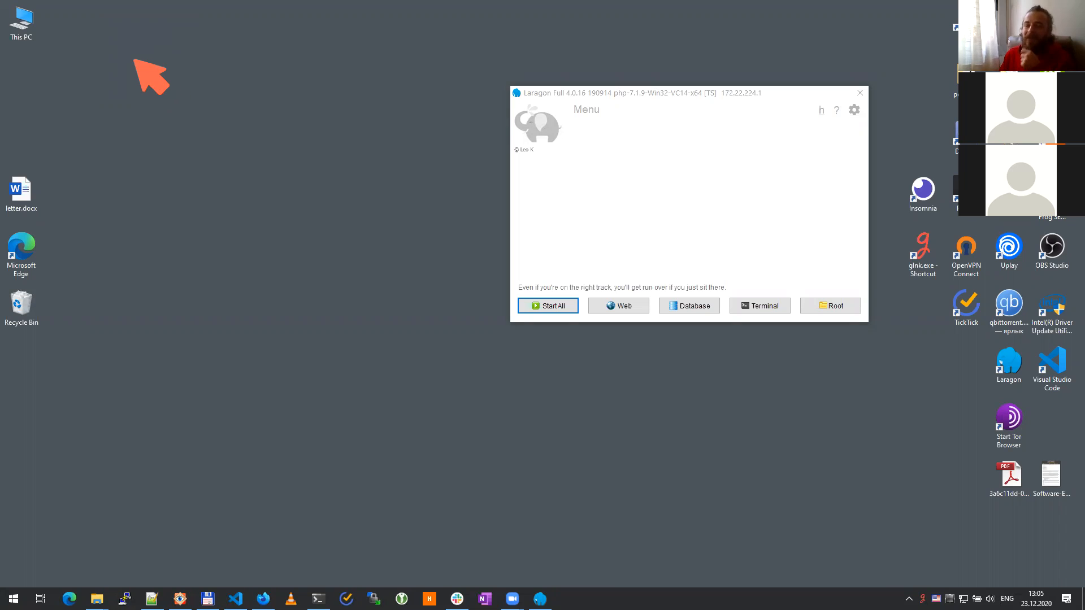
Step: Sketch circled U and S nodes joined by an arrow, plus a circled DB node below S
mouse_move(146, 54)
mouse_down()
mouse_move(77, 141)
mouse_move(138, 66)
mouse_move(129, 55)
mouse_move(104, 121)
mouse_move(118, 120)
mouse_up()
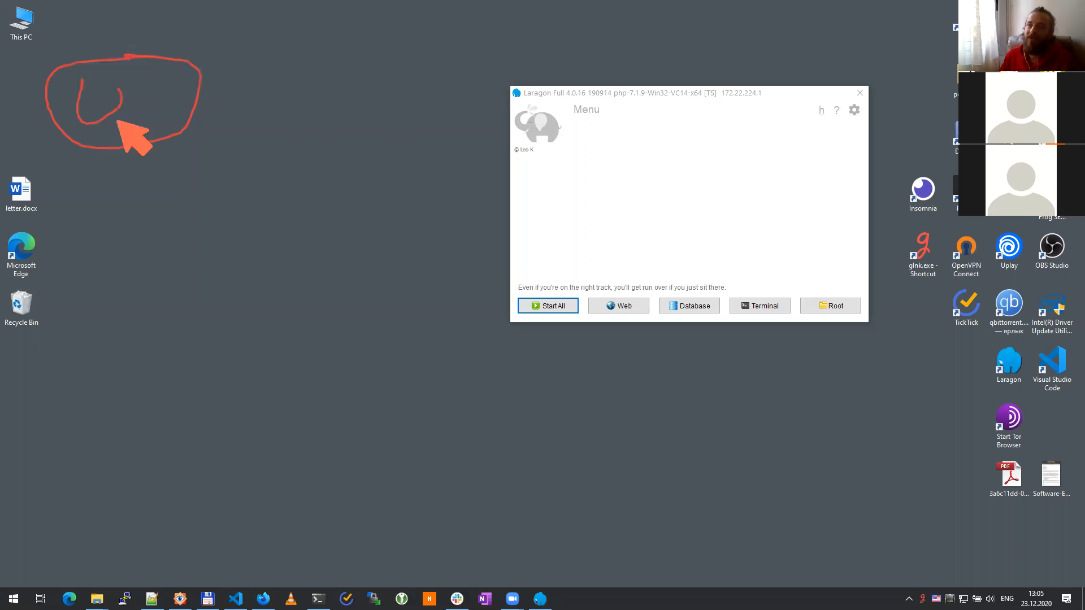
mouse_move(480, 62)
mouse_down()
mouse_move(518, 166)
mouse_move(494, 75)
mouse_move(512, 99)
mouse_move(487, 132)
mouse_up()
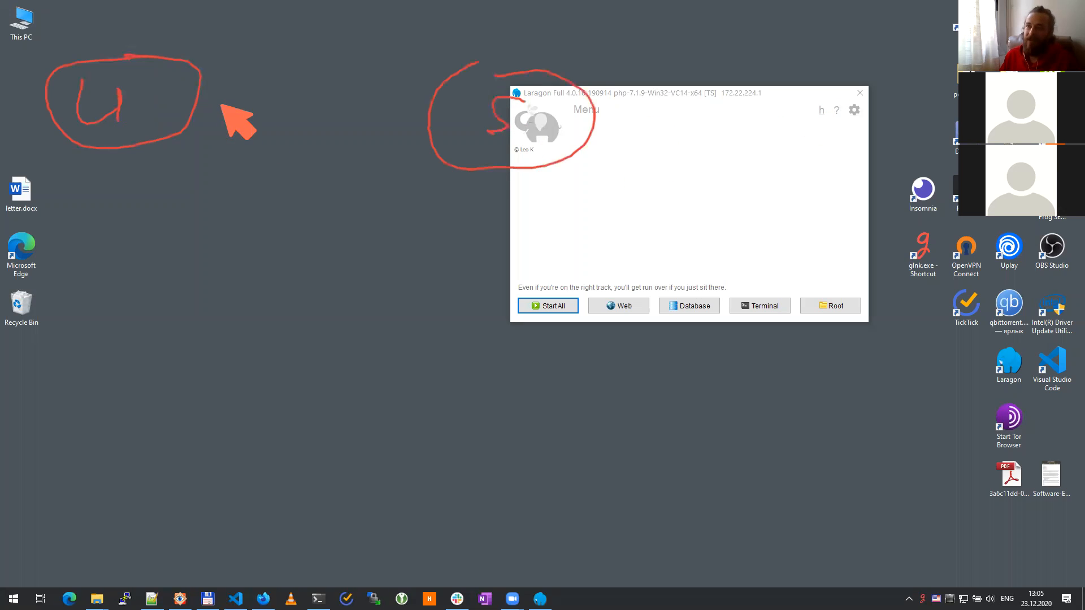
mouse_move(203, 106)
mouse_down()
mouse_move(412, 117)
mouse_move(396, 129)
mouse_move(416, 116)
mouse_up()
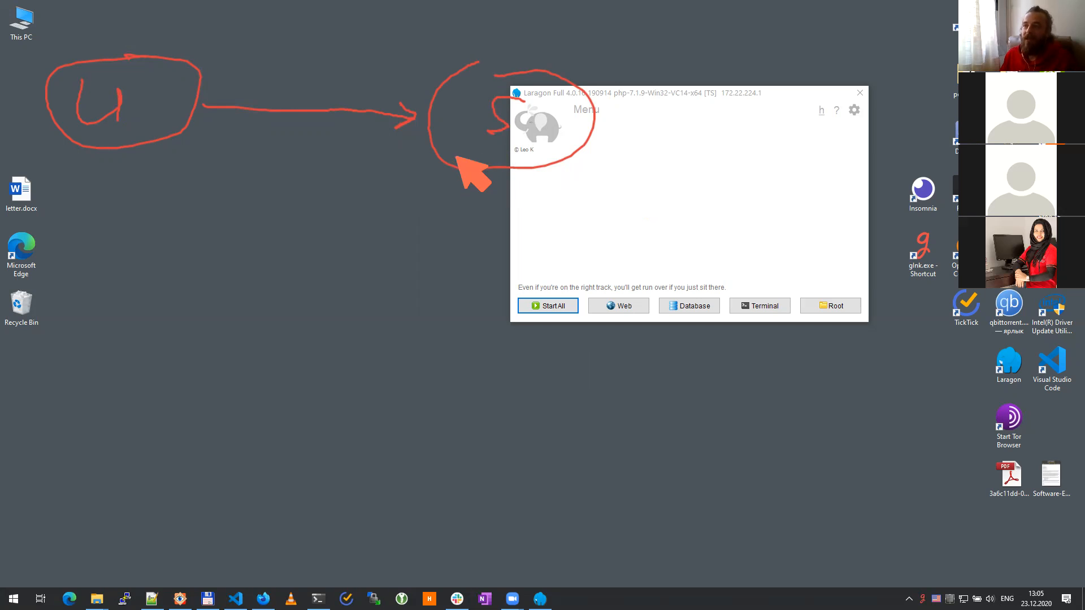
mouse_move(456, 157)
mouse_down()
mouse_move(376, 203)
mouse_move(371, 237)
mouse_move(406, 219)
mouse_up()
drag(277, 254, 255, 329)
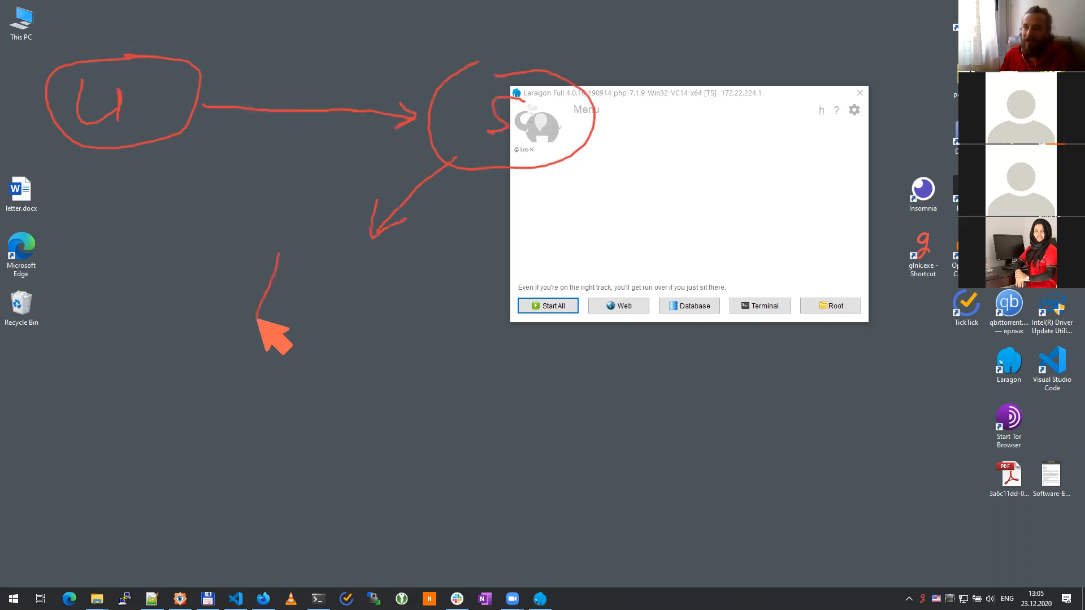
mouse_move(277, 254)
mouse_down()
mouse_move(312, 308)
mouse_move(280, 330)
mouse_up()
mouse_move(344, 256)
mouse_down()
mouse_move(329, 326)
mouse_move(358, 269)
mouse_move(359, 289)
mouse_move(380, 308)
mouse_move(356, 326)
mouse_up()
mouse_move(395, 255)
mouse_down()
mouse_move(290, 375)
mouse_move(402, 262)
mouse_up()
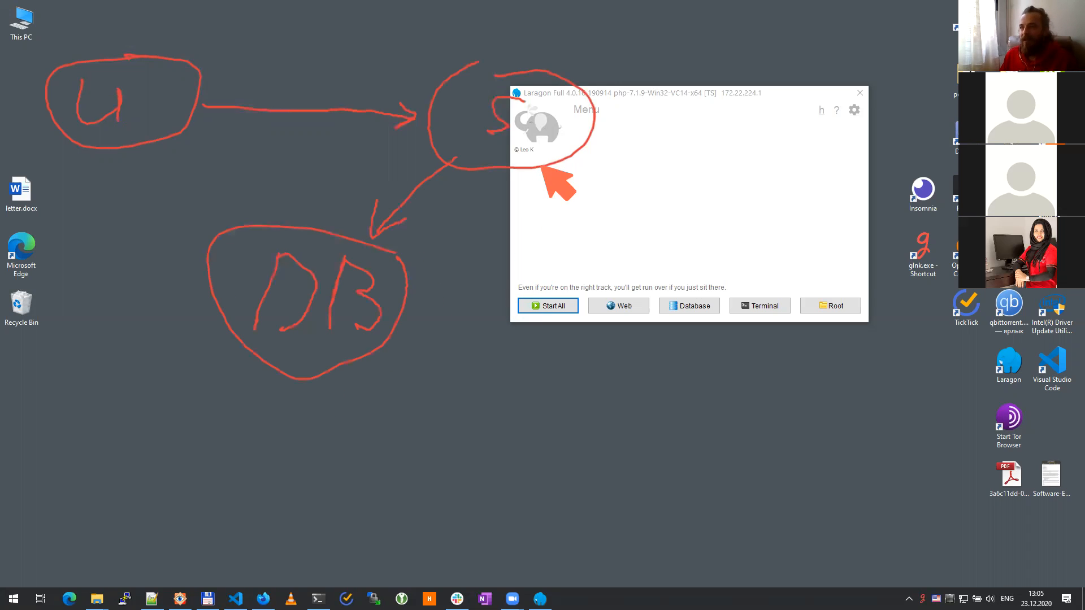
Step: Add WS and PHPS nodes branching from S, and begin an arrow down-left from U
mouse_move(528, 170)
mouse_down()
mouse_move(515, 281)
mouse_move(574, 309)
mouse_move(521, 280)
mouse_up()
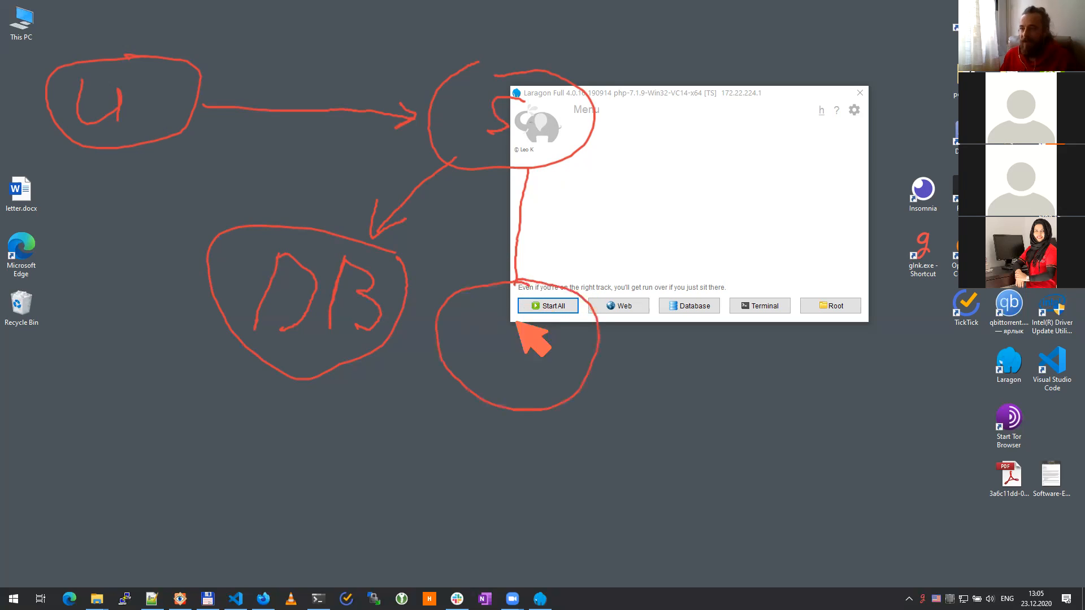
mouse_move(453, 309)
mouse_down()
mouse_move(484, 358)
mouse_move(499, 310)
mouse_move(525, 323)
mouse_move(500, 352)
mouse_up()
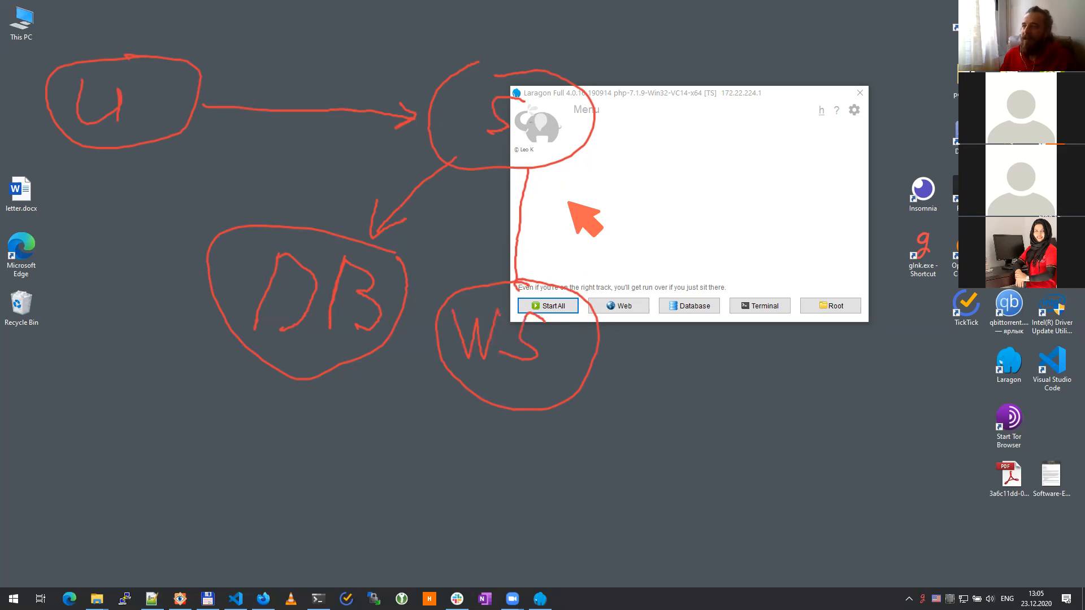
mouse_move(577, 154)
mouse_down()
mouse_move(757, 311)
mouse_move(794, 306)
mouse_up()
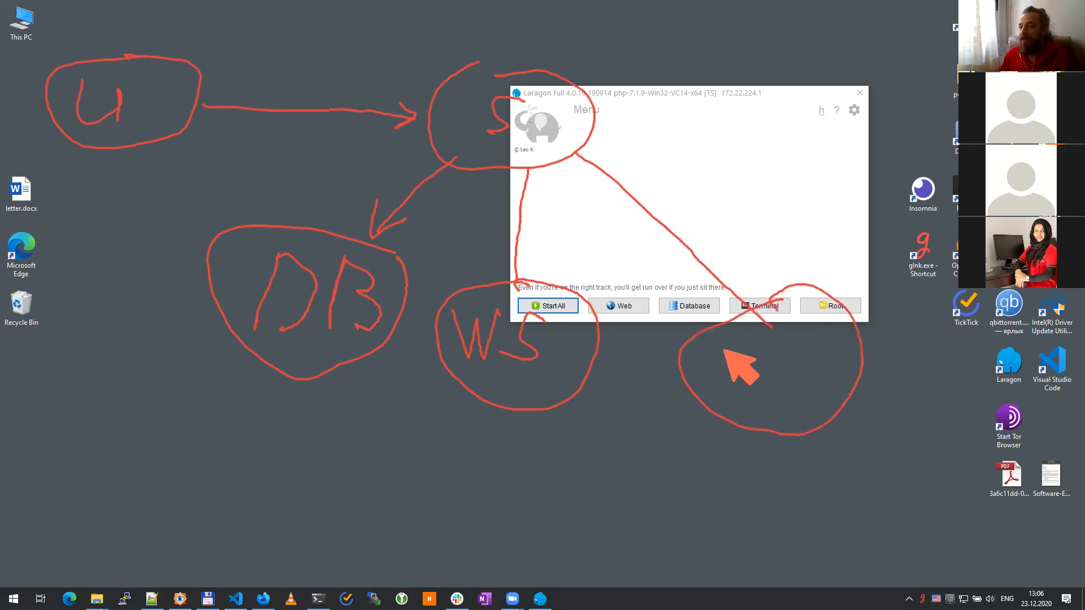
mouse_move(713, 385)
mouse_down()
mouse_move(722, 345)
mouse_move(734, 345)
mouse_move(728, 366)
mouse_move(750, 385)
mouse_move(769, 365)
mouse_move(769, 394)
mouse_move(782, 337)
mouse_move(788, 369)
mouse_up()
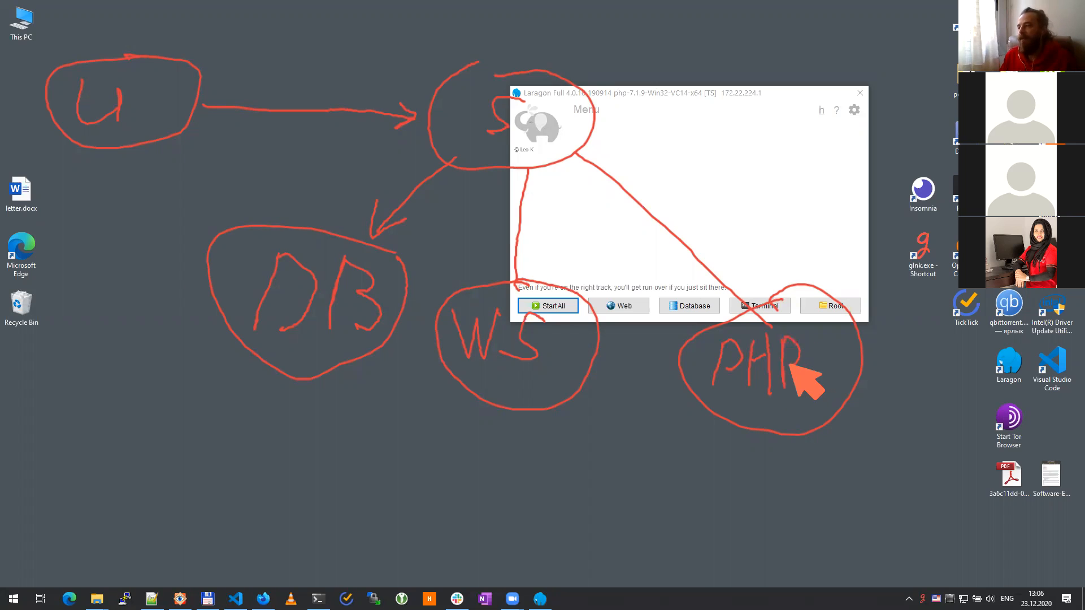
drag(845, 334, 820, 383)
click(840, 386)
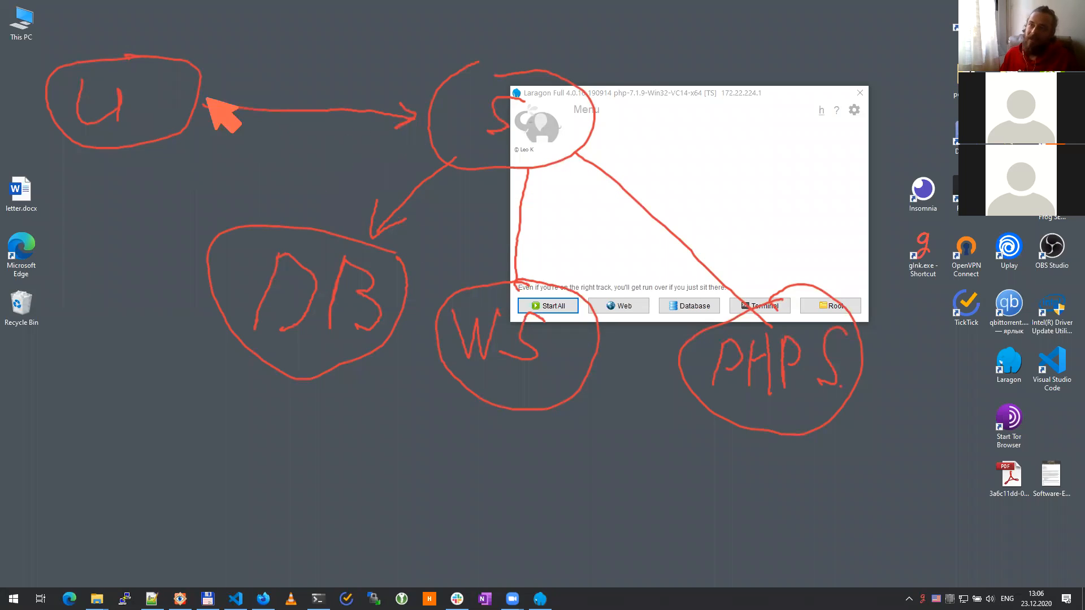
drag(103, 161, 69, 230)
Step: Finish the arrow down from U, write RNS beside the Recycle Bin, and retrace the U-to-S arrow
click(52, 222)
mouse_move(37, 289)
mouse_down()
mouse_move(36, 331)
mouse_move(54, 293)
mouse_move(48, 331)
mouse_move(85, 302)
mouse_move(79, 286)
mouse_move(97, 323)
mouse_up()
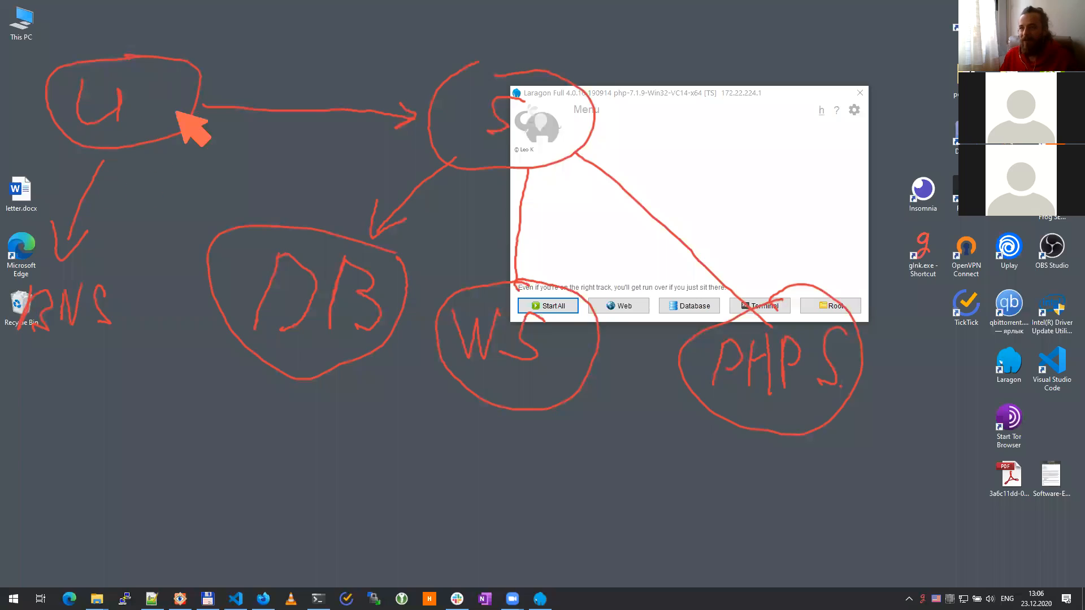
mouse_move(201, 107)
mouse_down()
mouse_move(408, 119)
mouse_move(307, 112)
mouse_up()
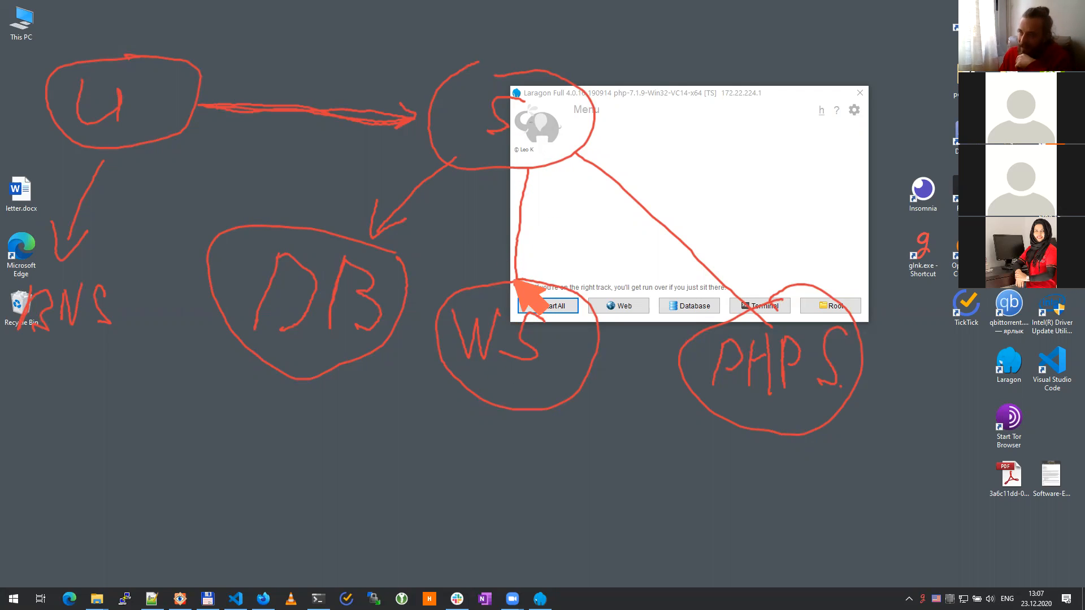
Step: Link WS, PHPS and DB with arrows, including a curve from PHPS into DB
mouse_move(515, 279)
mouse_down()
mouse_move(525, 260)
mouse_move(486, 150)
mouse_move(203, 97)
mouse_up()
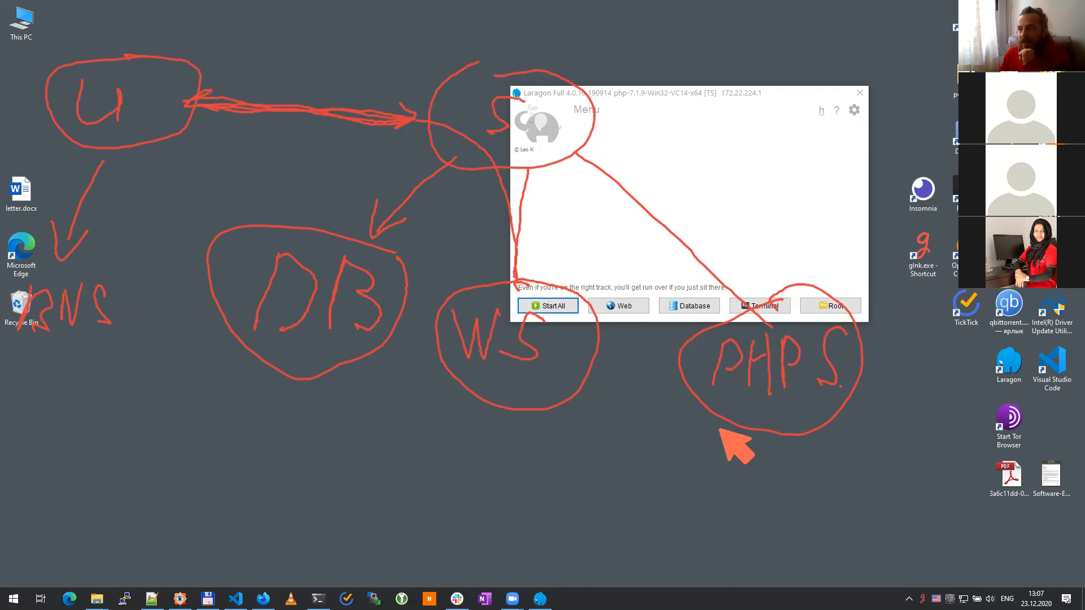
mouse_move(700, 355)
mouse_down()
mouse_move(806, 327)
mouse_move(699, 370)
mouse_up()
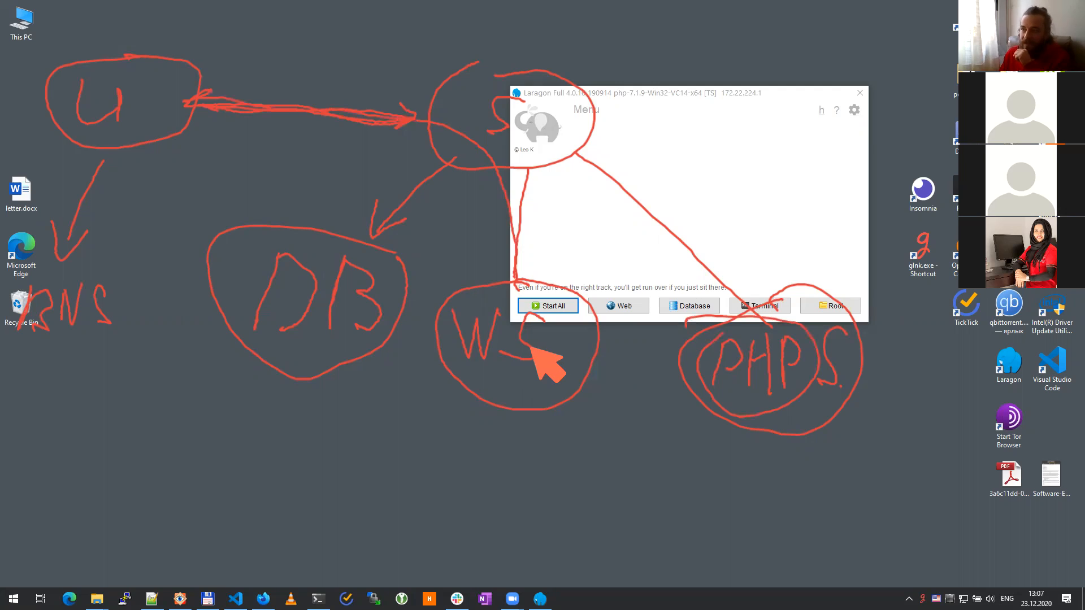
drag(531, 348, 676, 370)
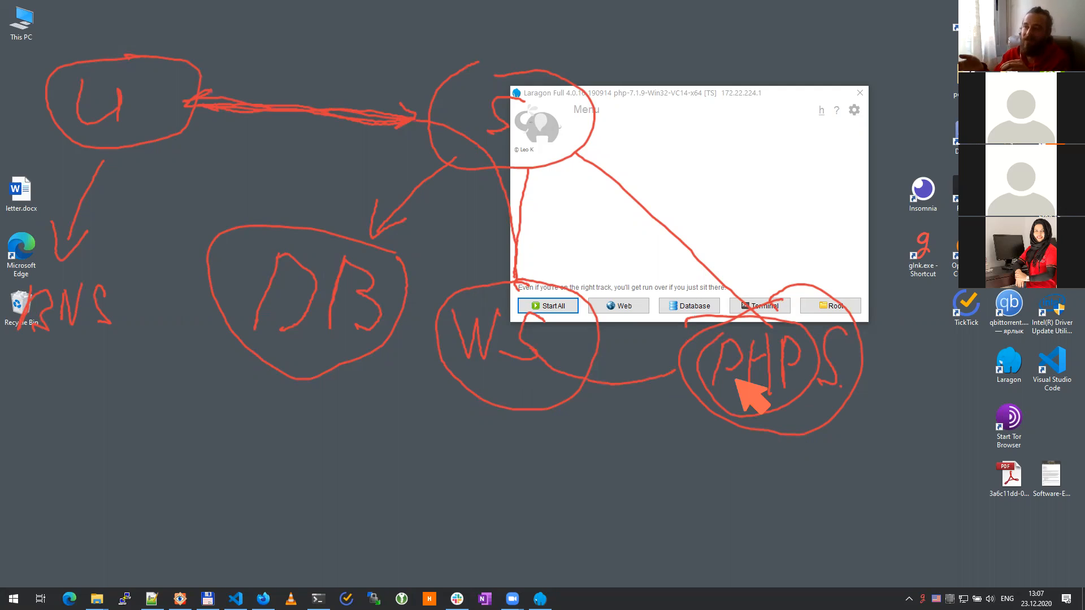
mouse_move(713, 370)
mouse_down()
mouse_move(676, 380)
mouse_move(563, 360)
mouse_move(593, 374)
mouse_move(339, 157)
mouse_move(202, 128)
mouse_up()
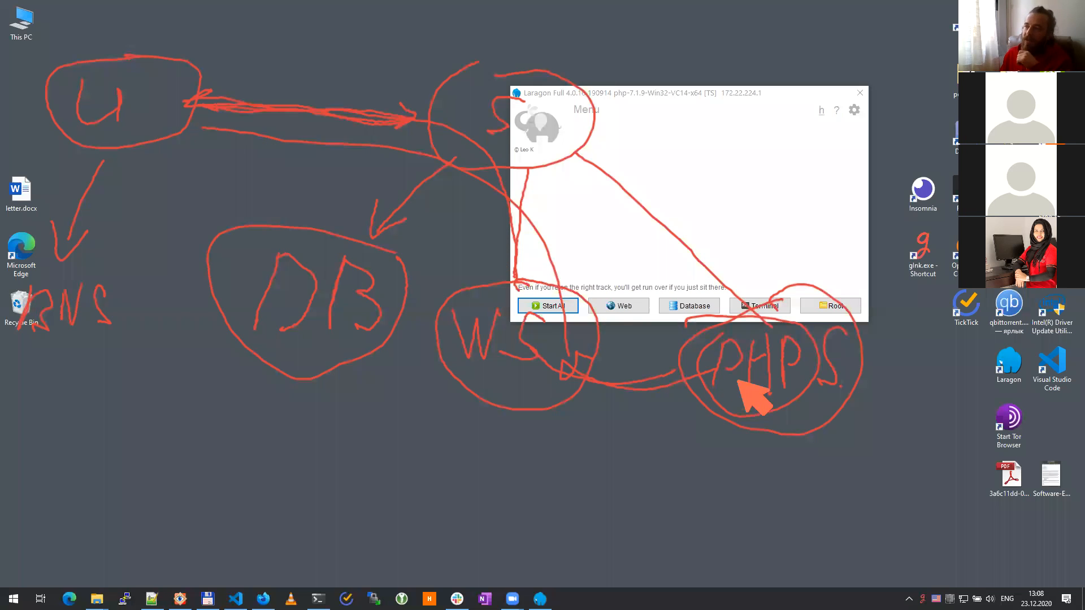
mouse_move(724, 411)
mouse_down()
mouse_move(720, 432)
mouse_move(366, 515)
mouse_move(332, 496)
mouse_up()
drag(294, 383, 276, 408)
drag(293, 383, 305, 393)
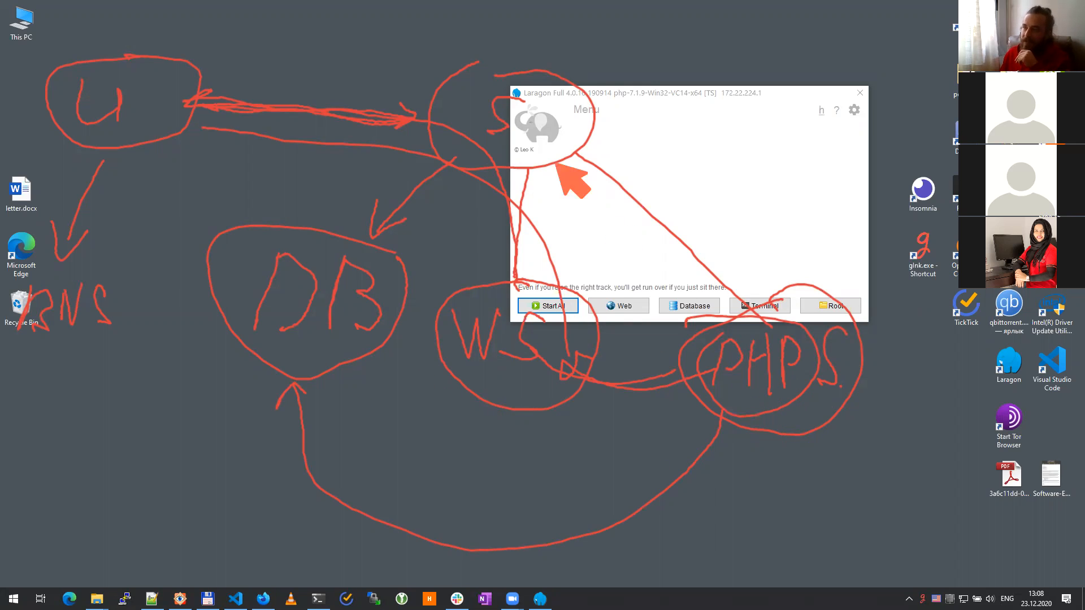
Step: Emphasize the U–S arrow with an arrowhead back to U, then clear all annotations
drag(315, 109, 504, 102)
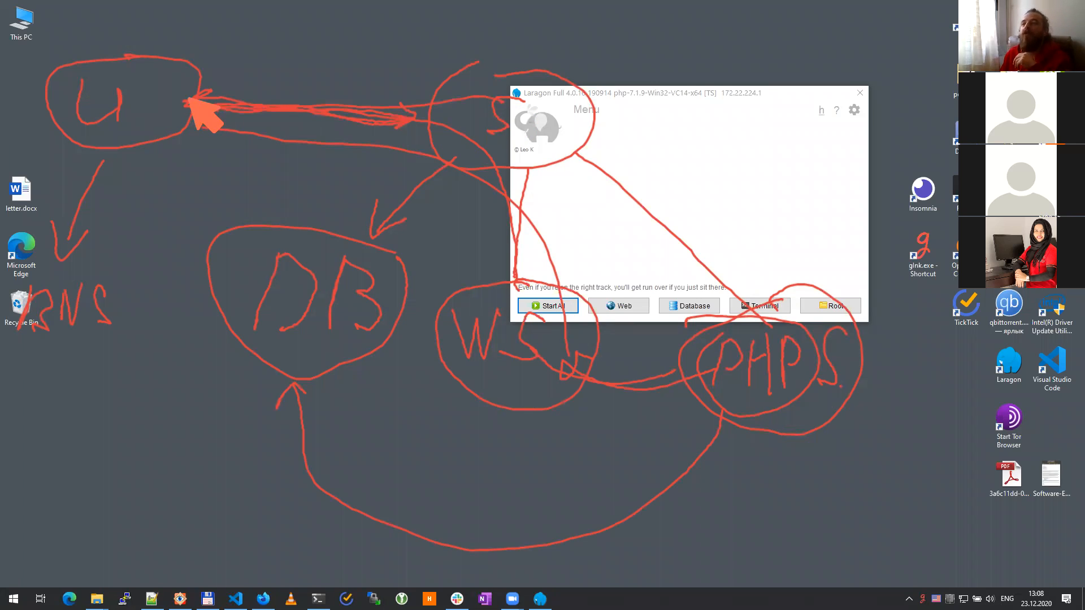
mouse_move(483, 98)
mouse_down()
mouse_move(339, 97)
mouse_move(448, 97)
mouse_move(426, 113)
mouse_up()
drag(384, 78, 428, 95)
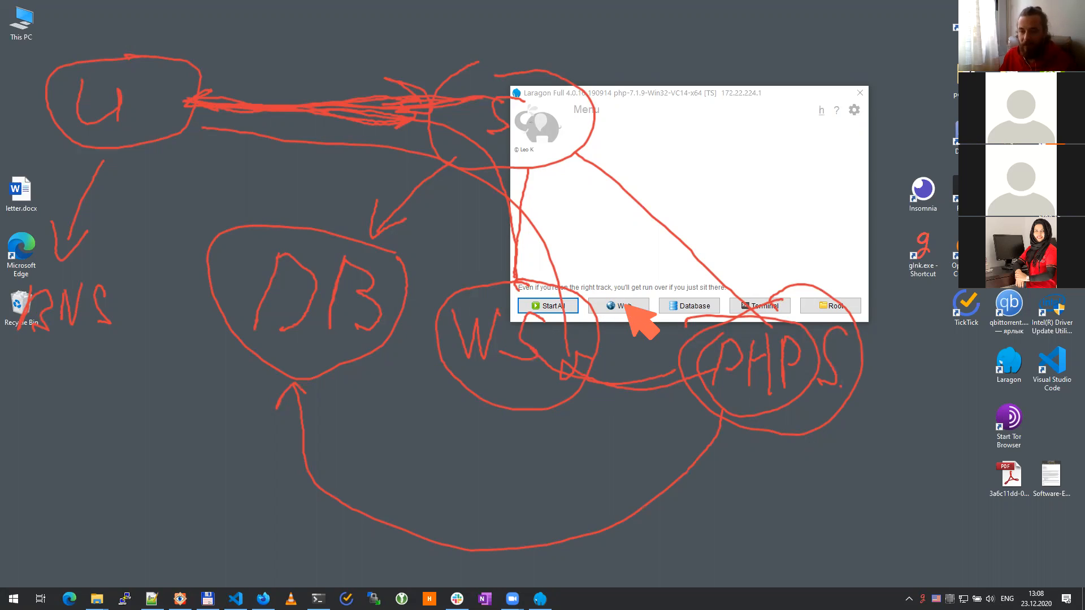
key(Escape)
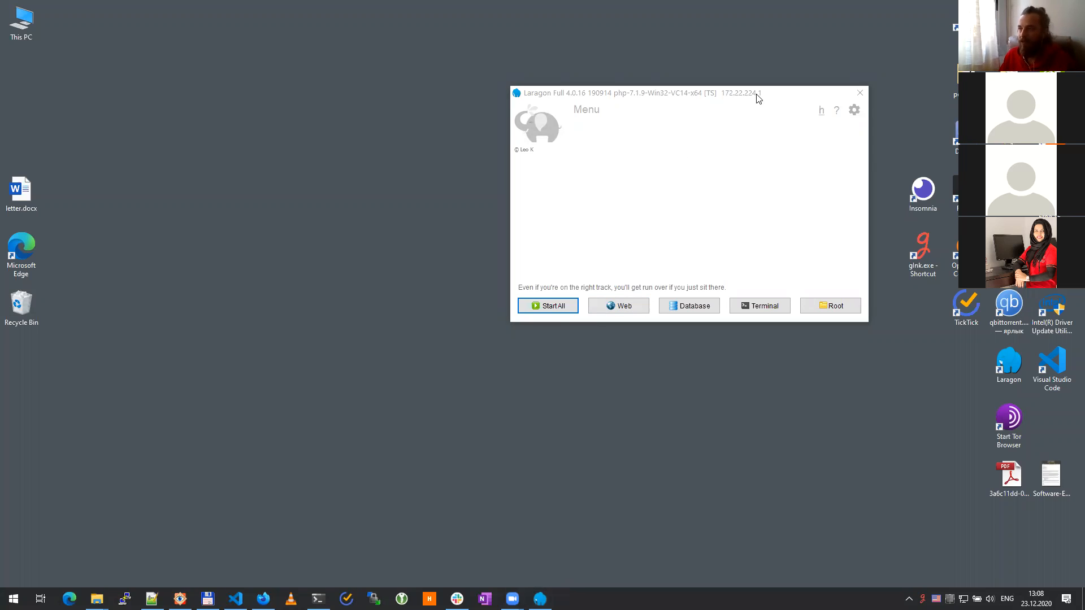
Step: Move the Laragon window aside and switch its PHP version to php-7.2.19-Win32-VC15-x64
drag(783, 93, 607, 138)
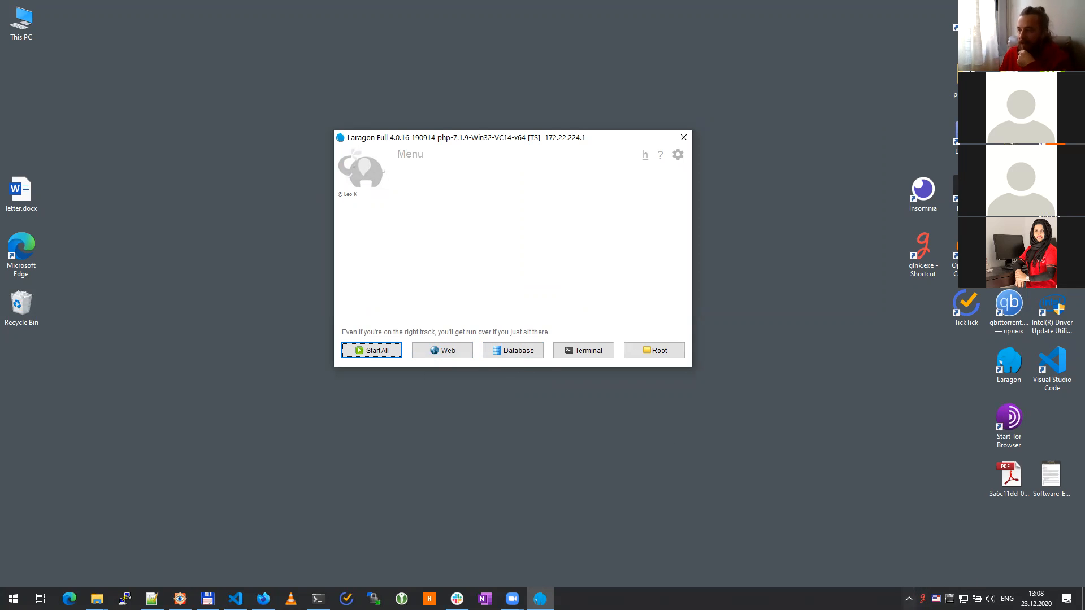
click(908, 599)
right_click(908, 576)
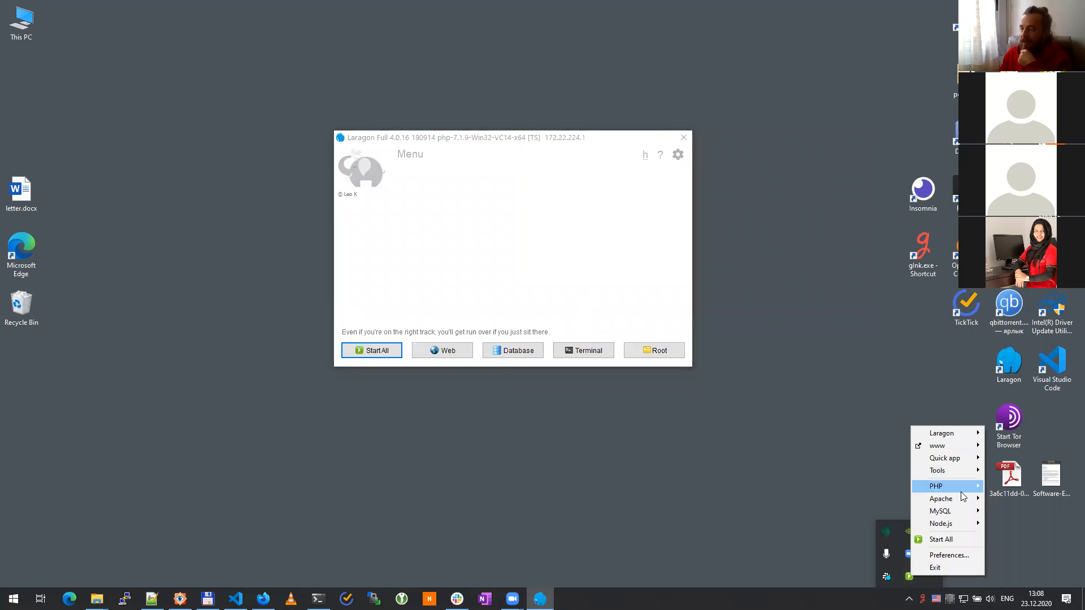
mouse_move(961, 492)
mouse_move(859, 490)
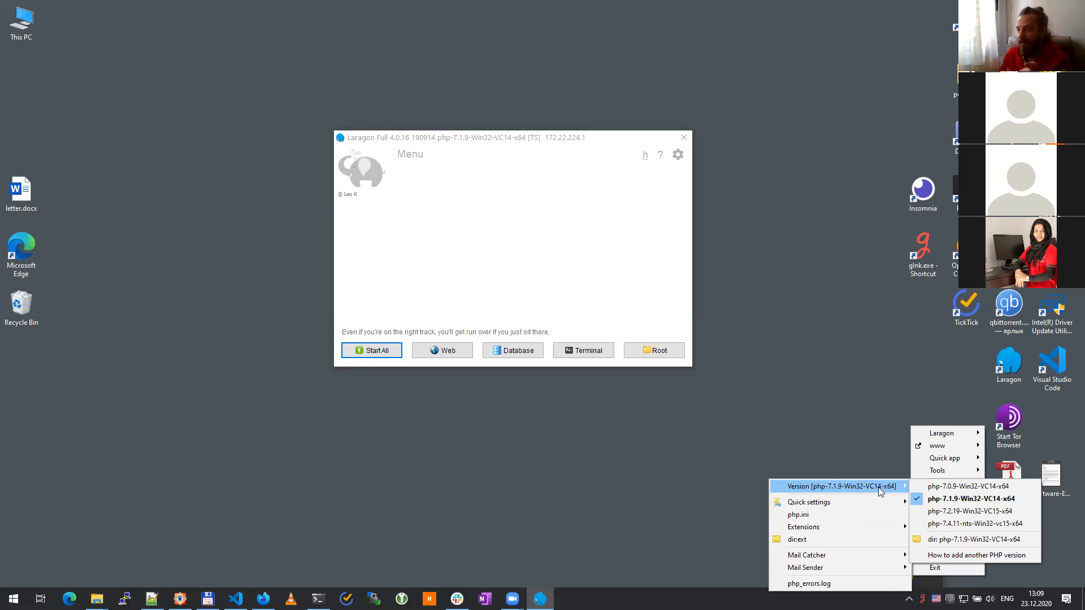
click(954, 512)
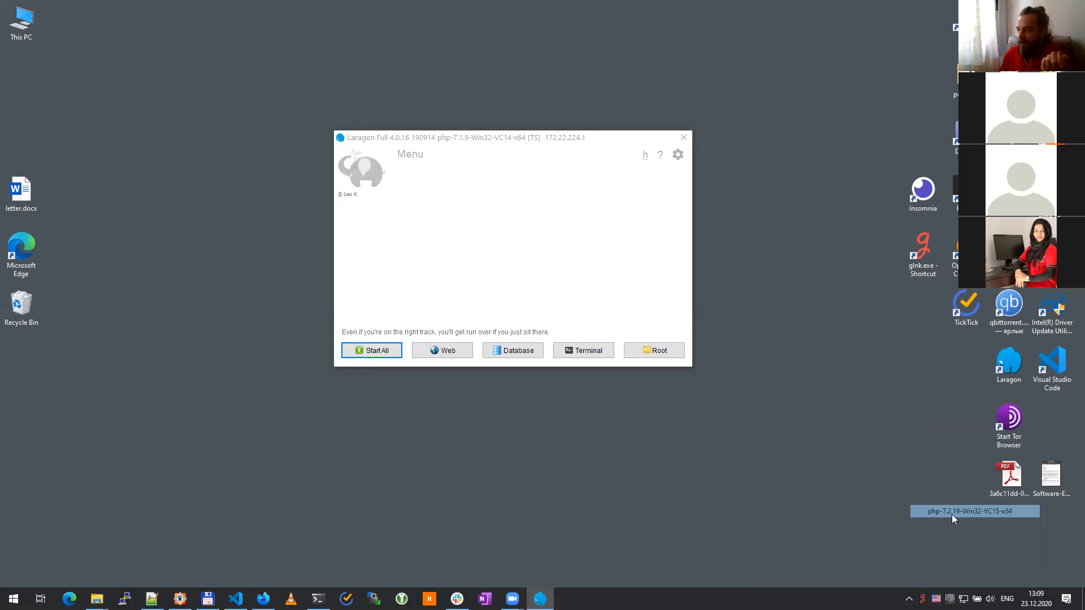
Step: Reopen Laragon's tray menu to confirm PHP 7.2.19 is checked, then close the menu
click(908, 599)
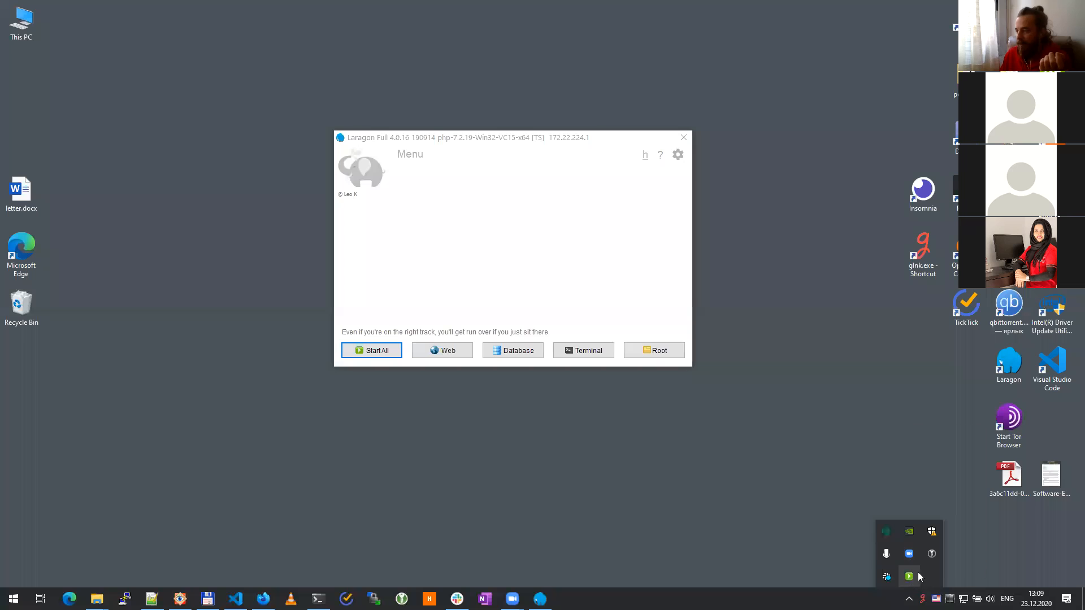
right_click(909, 576)
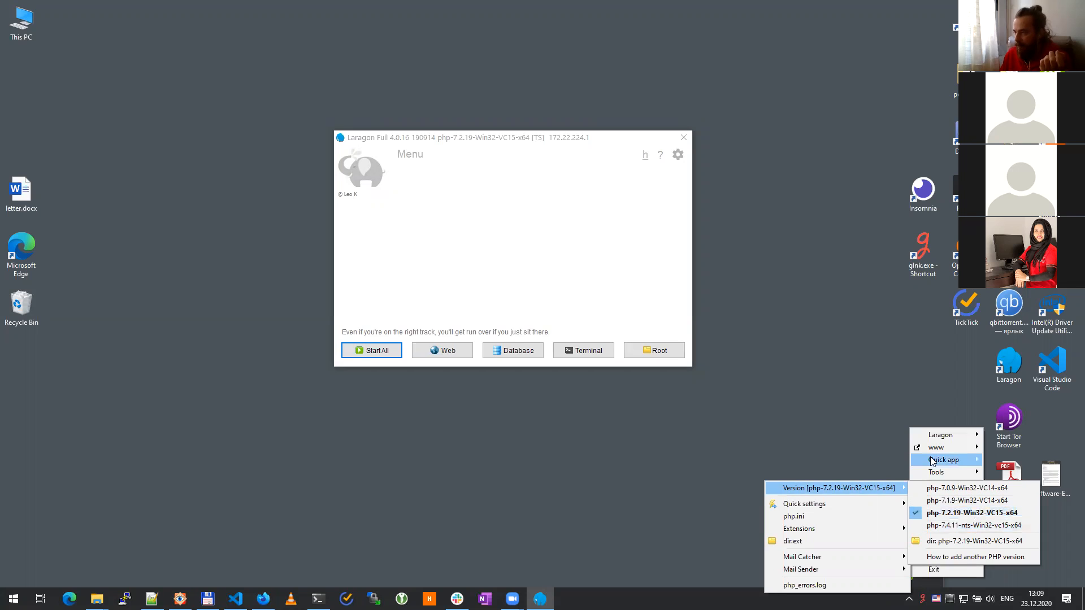
click(585, 259)
Step: Switch Laragon's Apache version to httpd-2.4.35-win64-VC15 from the tray menu
click(909, 599)
right_click(908, 576)
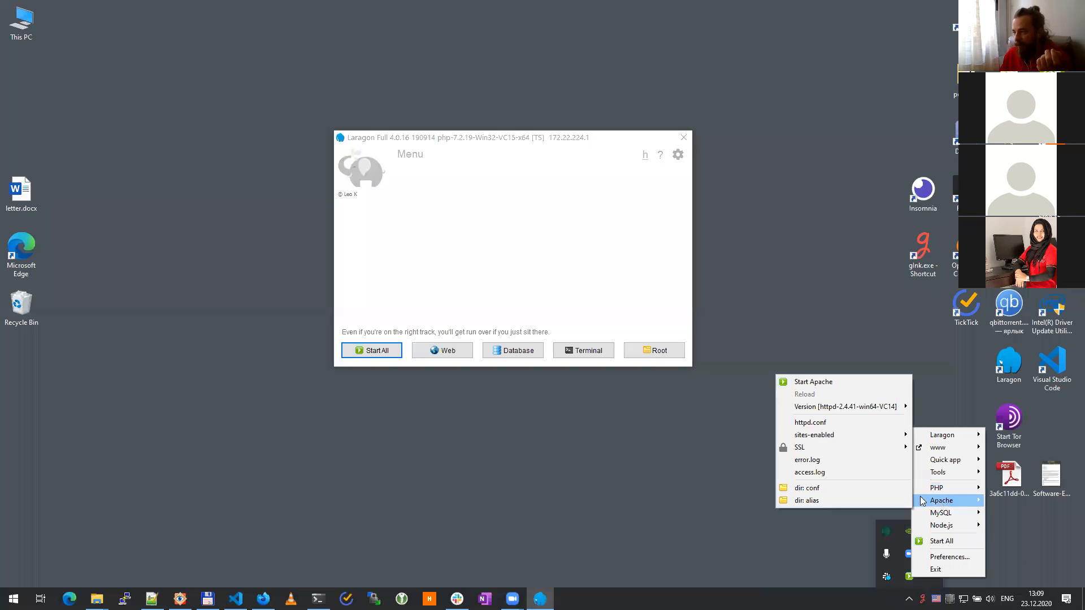
mouse_move(862, 413)
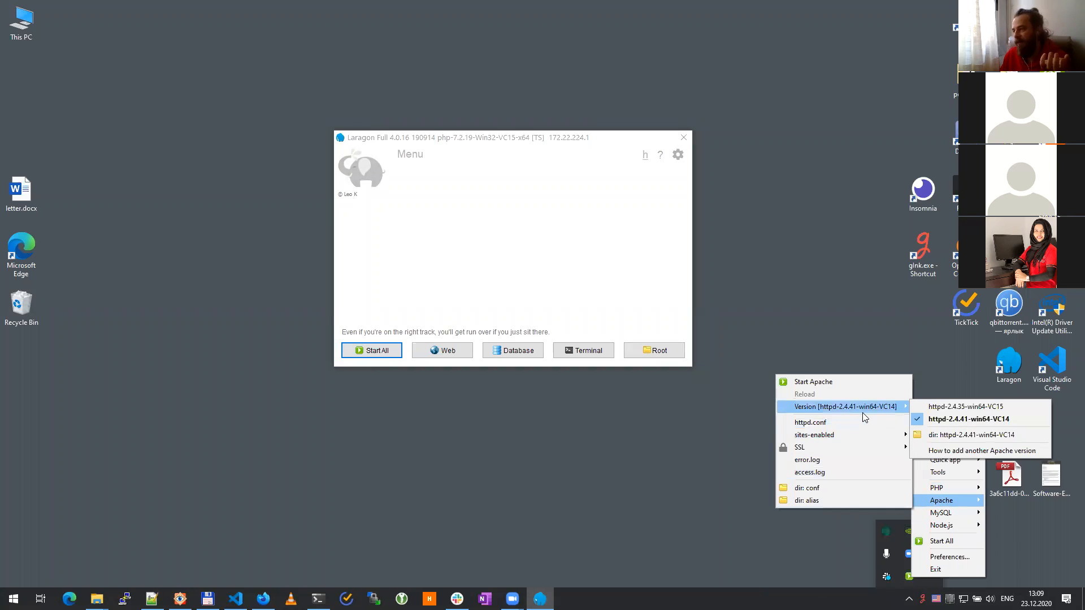
click(959, 407)
Step: Review Laragon's MySQL submenu options, then dismiss the tray menus
click(909, 598)
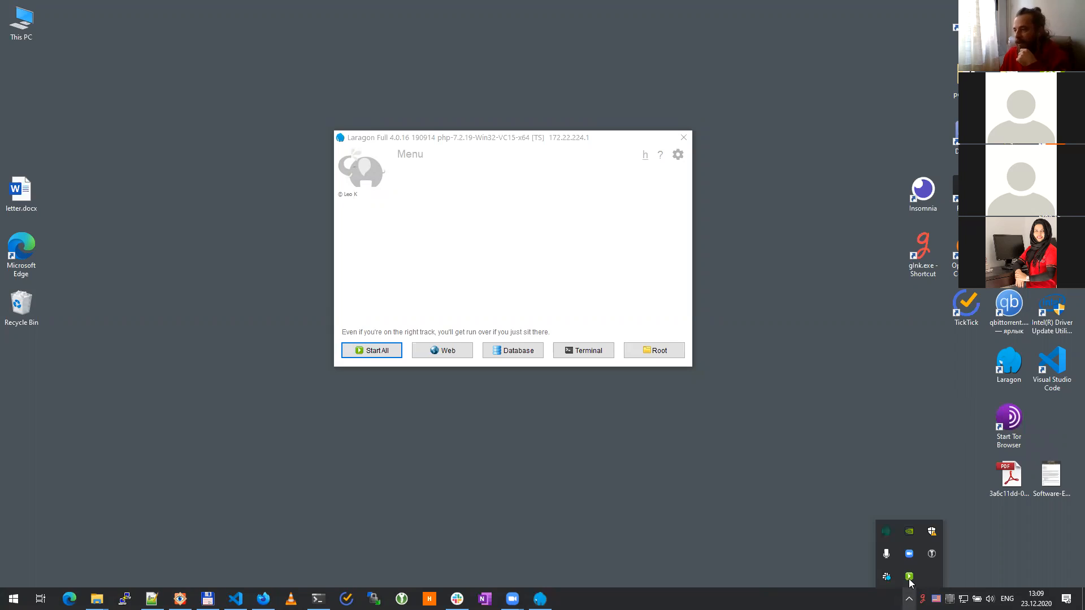
right_click(909, 576)
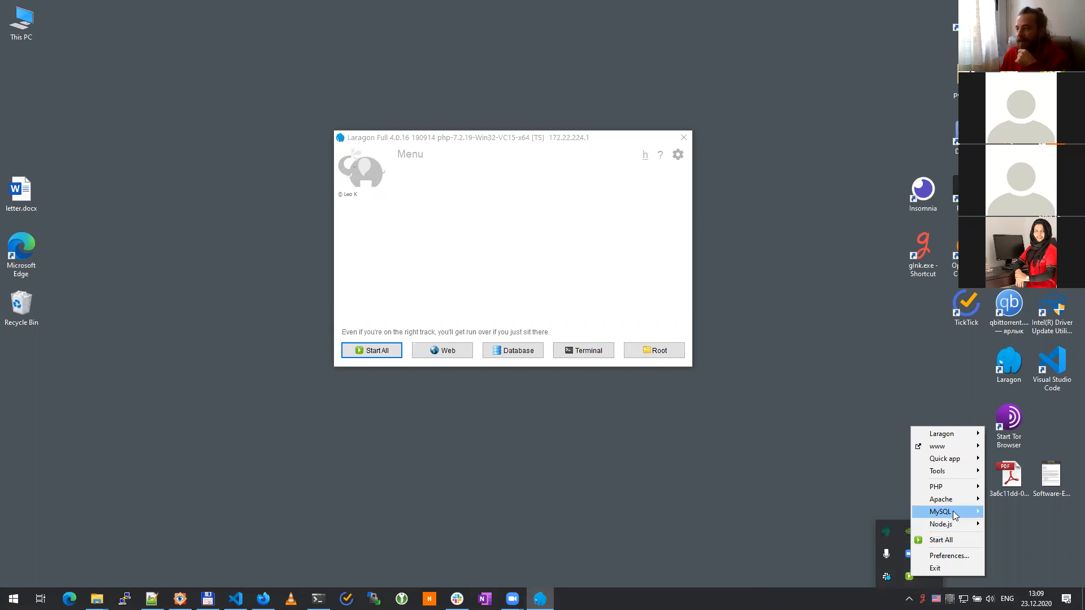
mouse_move(955, 515)
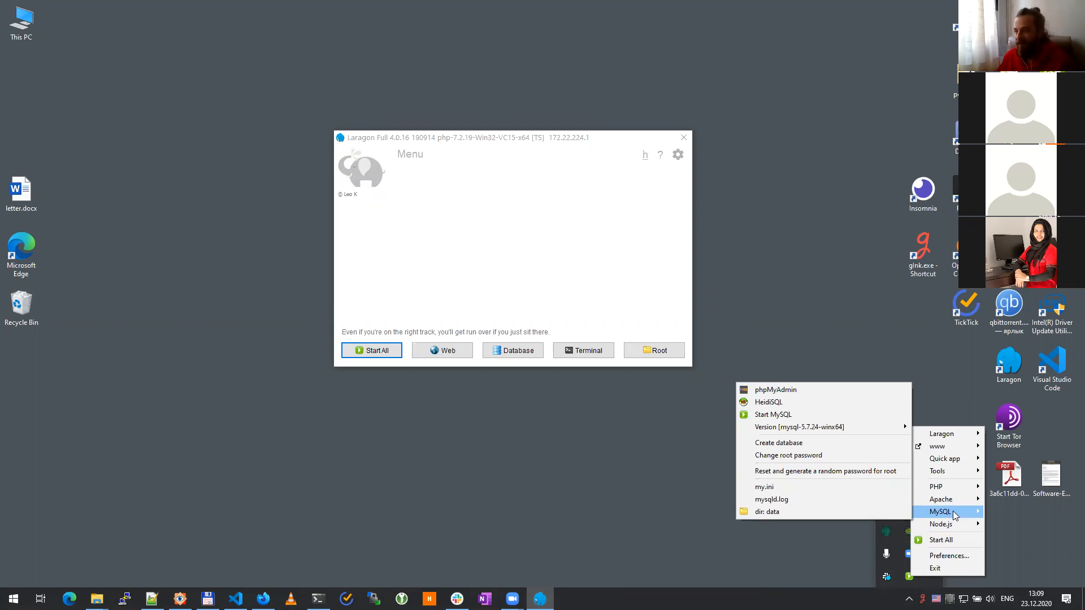
click(529, 238)
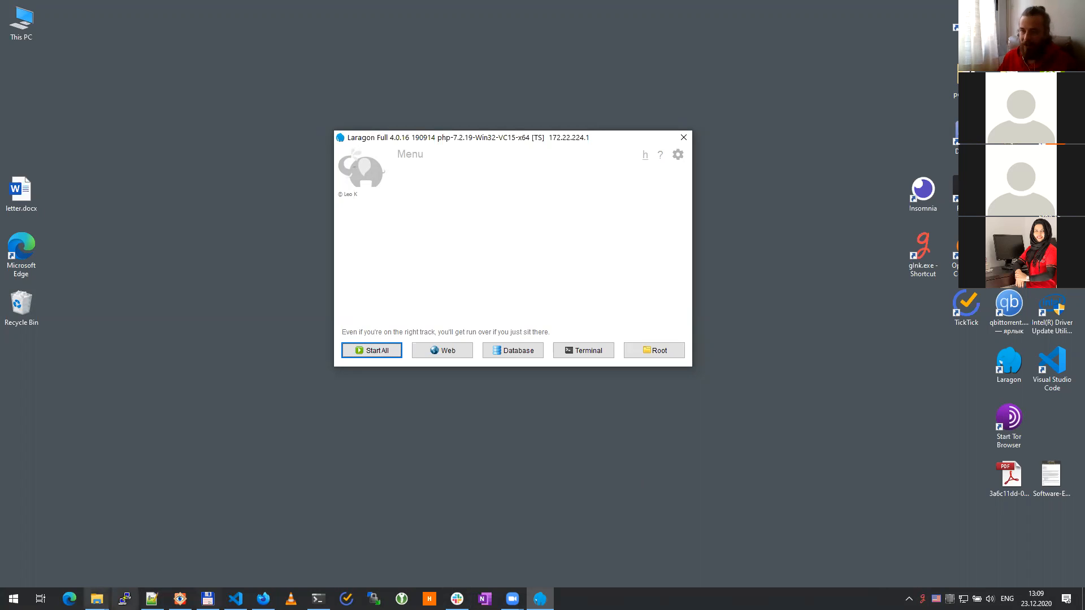
Step: Bring up the wordpress-5.6 Explorer window, select the wordpress folder, and go to Local Disk (D:)
click(97, 599)
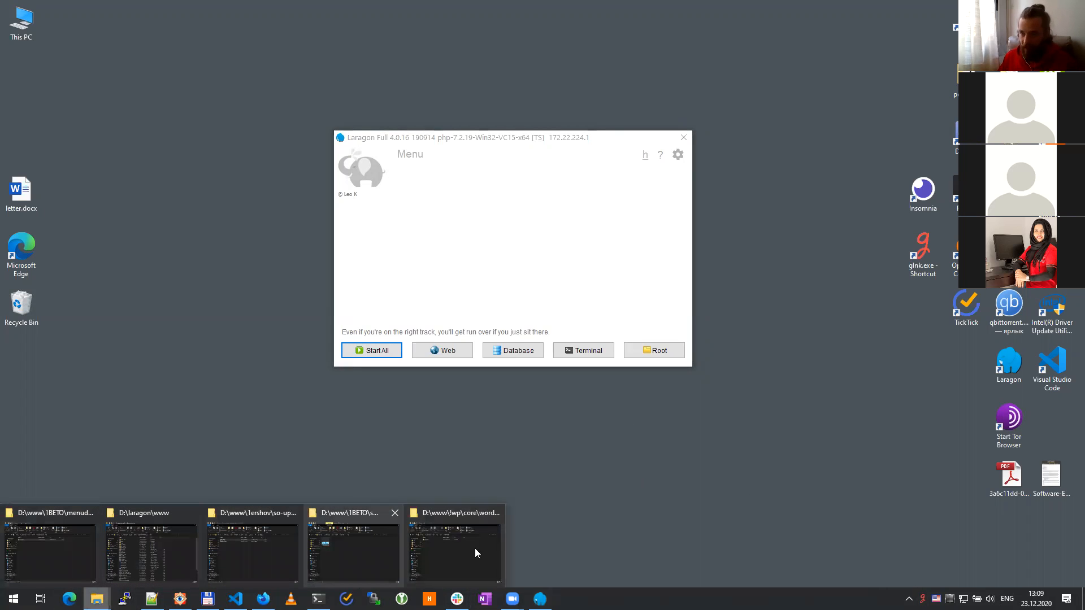
click(475, 548)
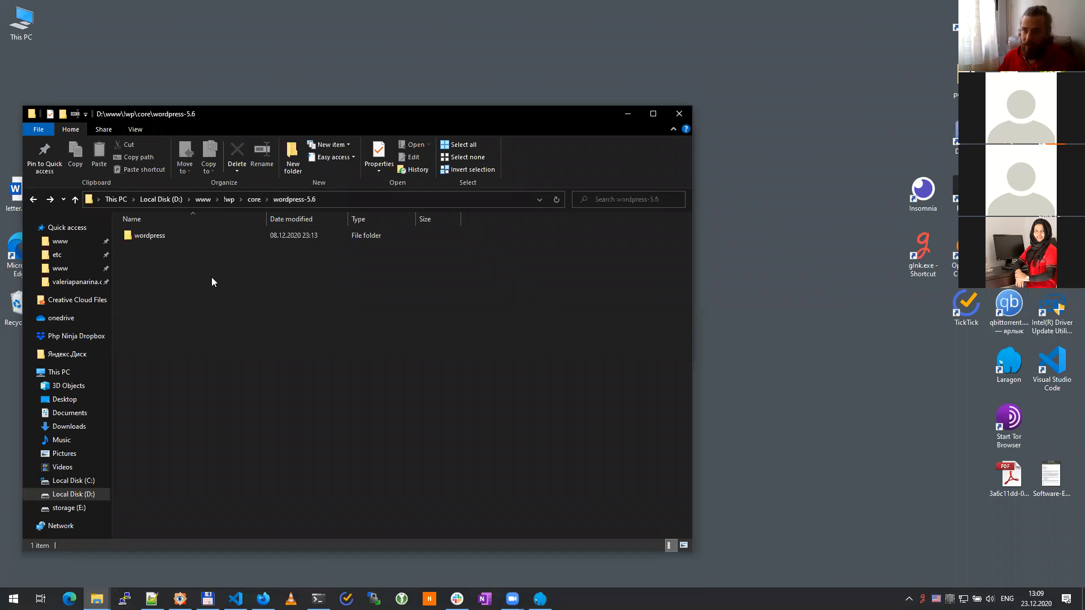
click(179, 235)
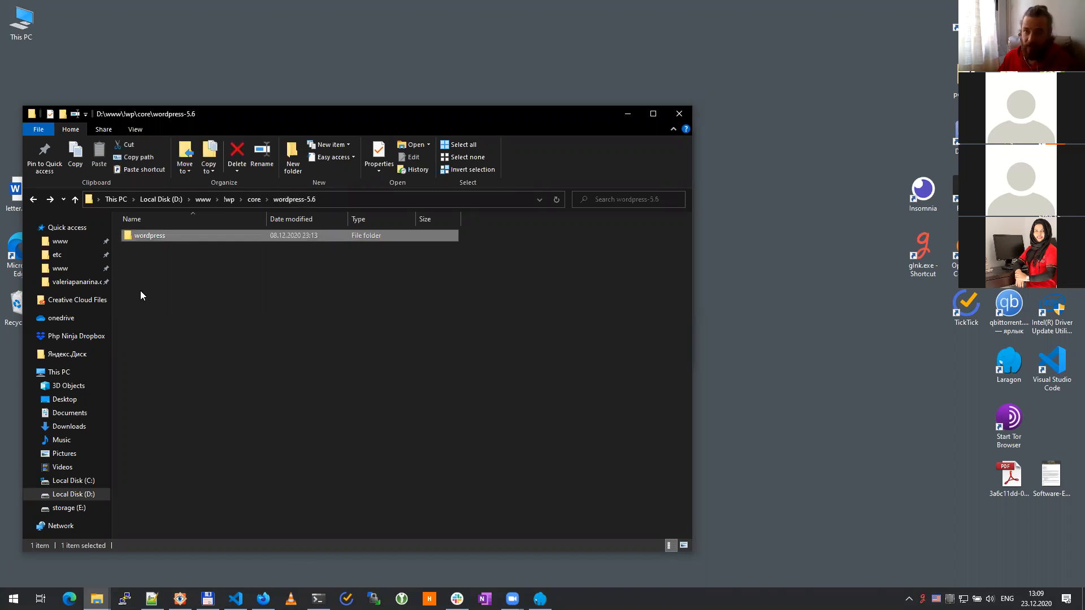
click(73, 494)
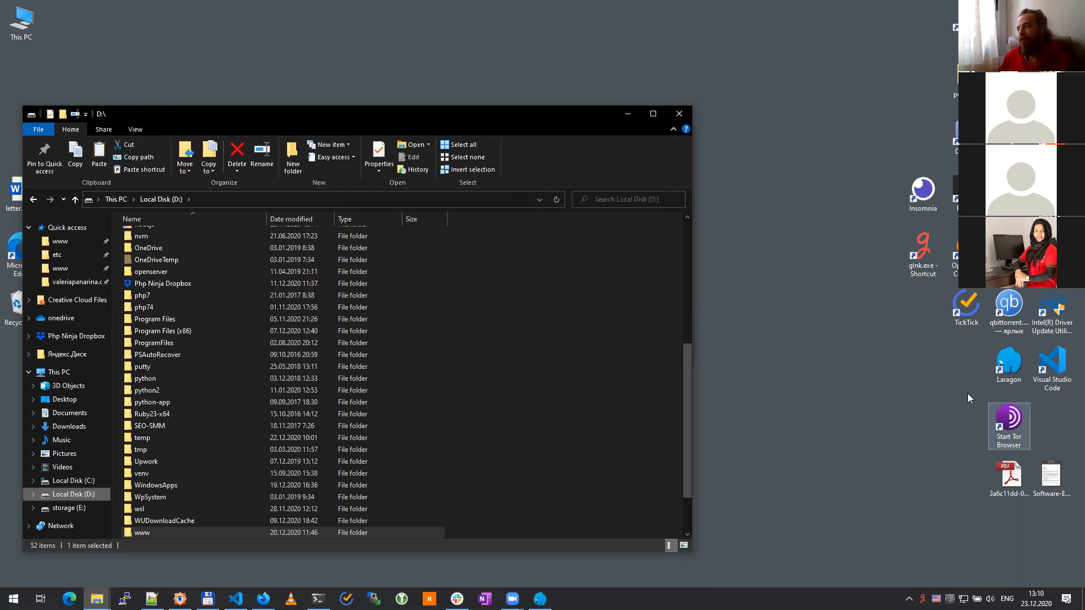
Step: Center the Explorer window and move the Insomnia and glnk.exe desktop shortcuts beside Laragon
drag(487, 117, 645, 63)
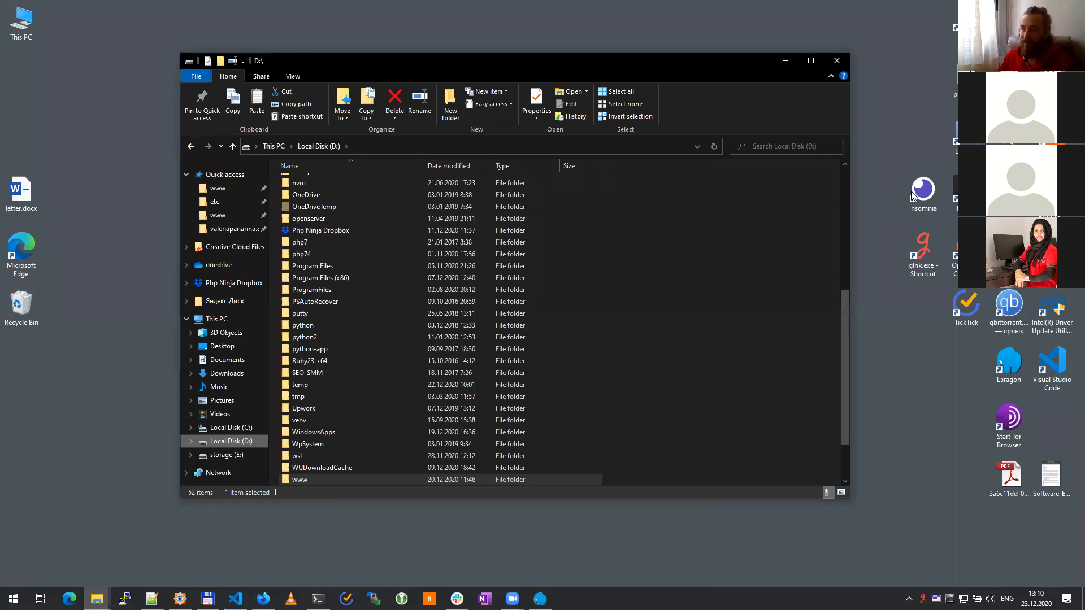
drag(898, 170, 945, 300)
drag(925, 251, 960, 432)
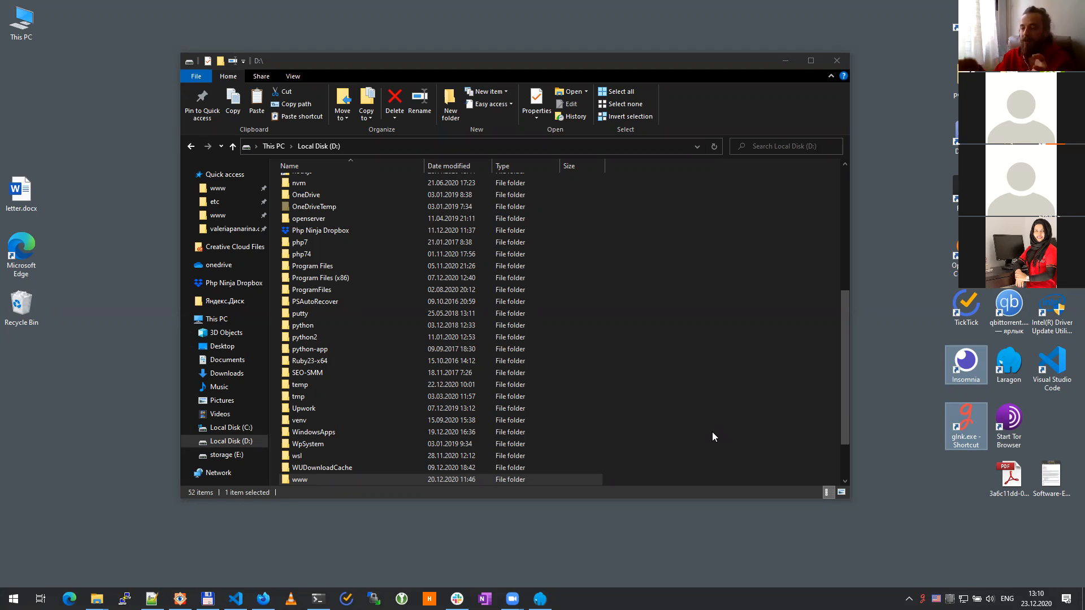
click(625, 397)
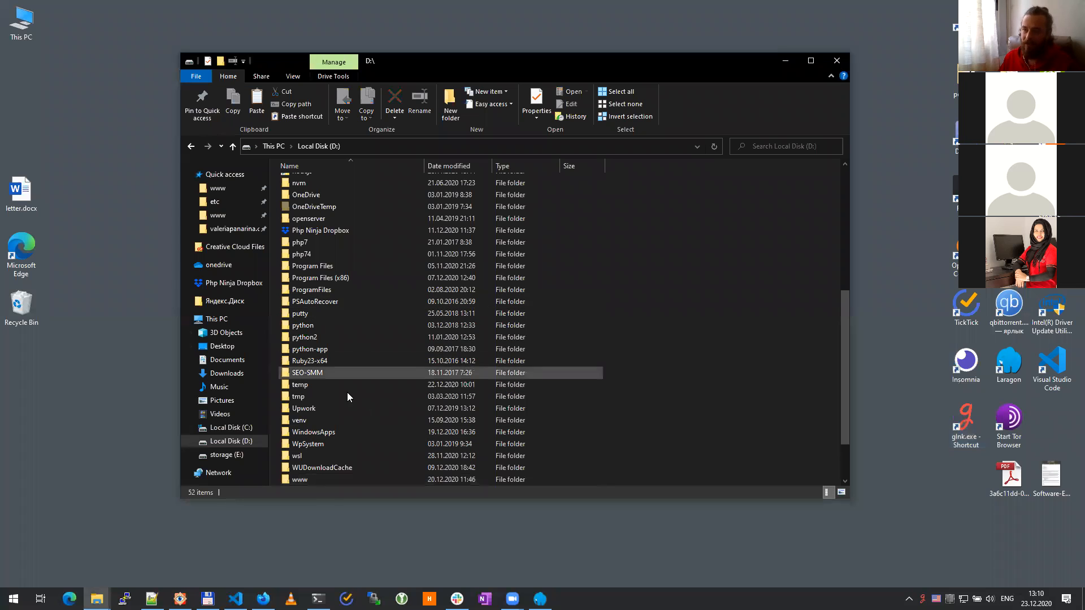
Step: Open laragon, then www, and check the D:\laragon\www path in the address bar
scroll(351, 360, down, 2)
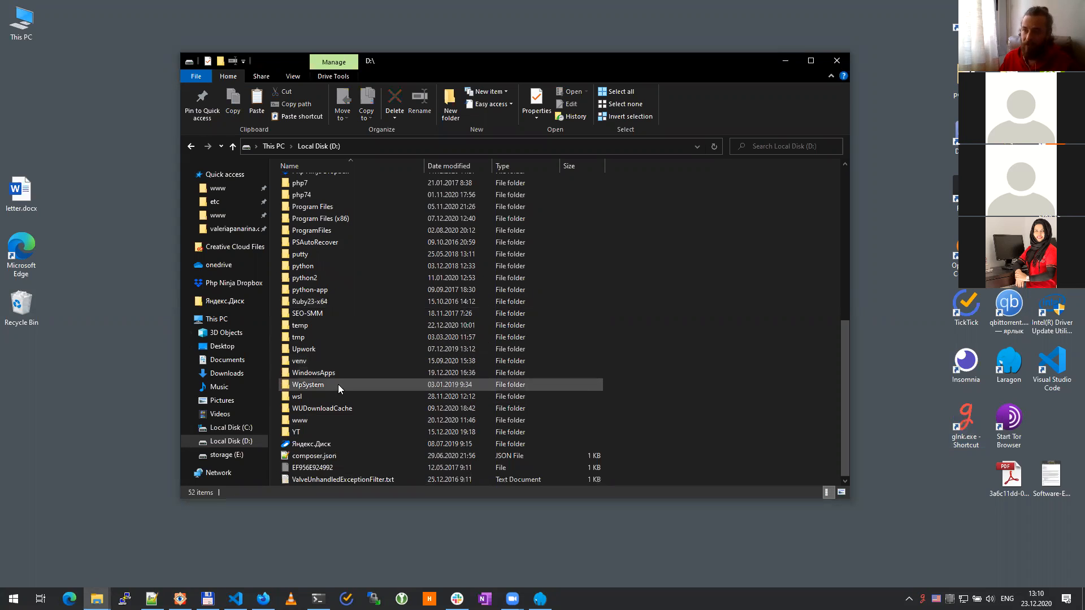
scroll(338, 384, up, 9)
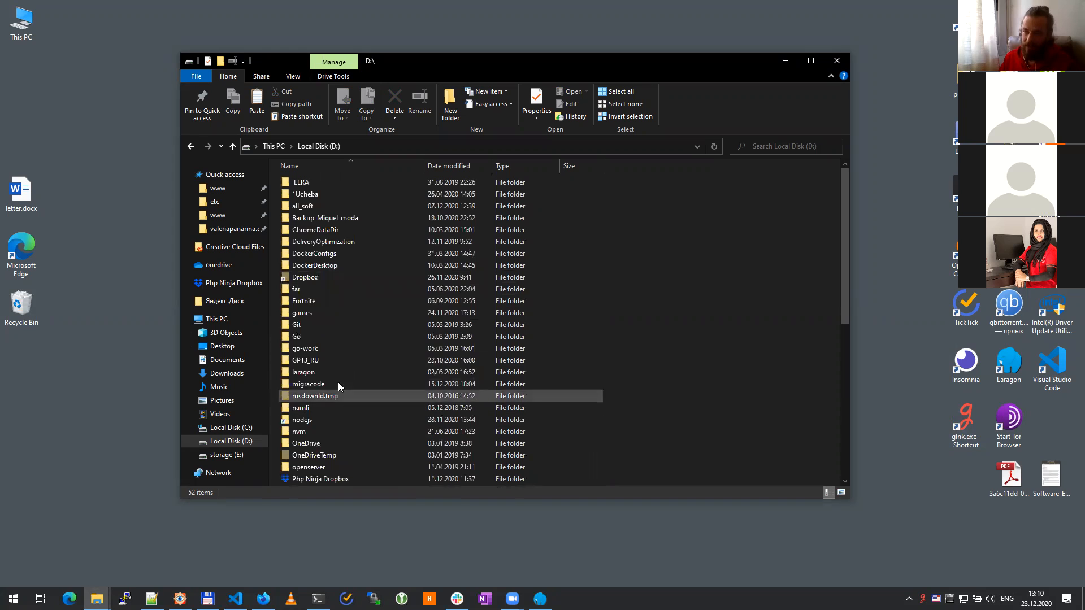
double_click(333, 372)
double_click(310, 240)
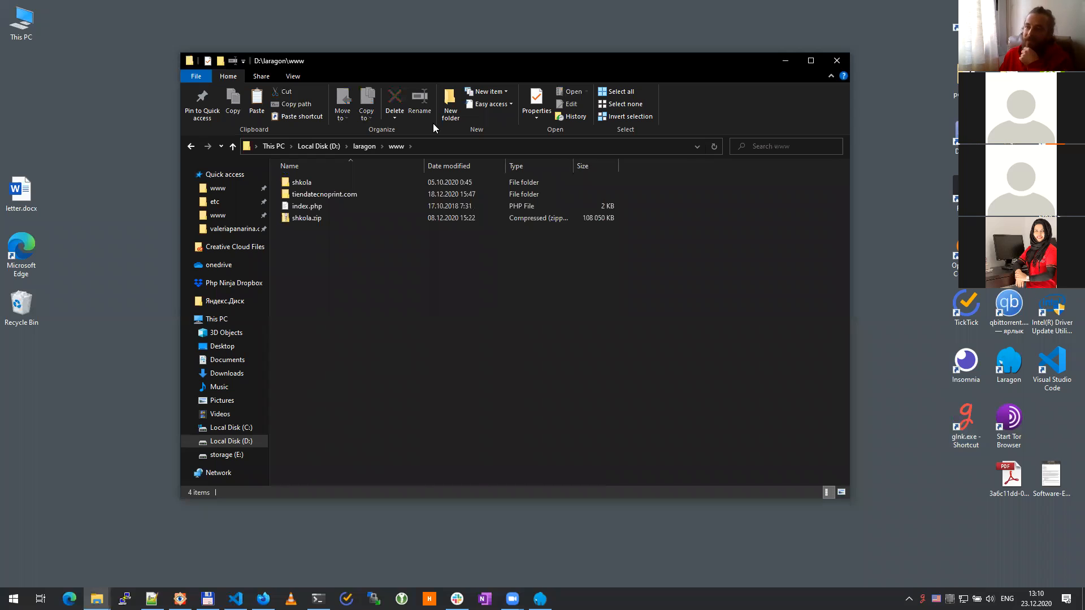
click(432, 150)
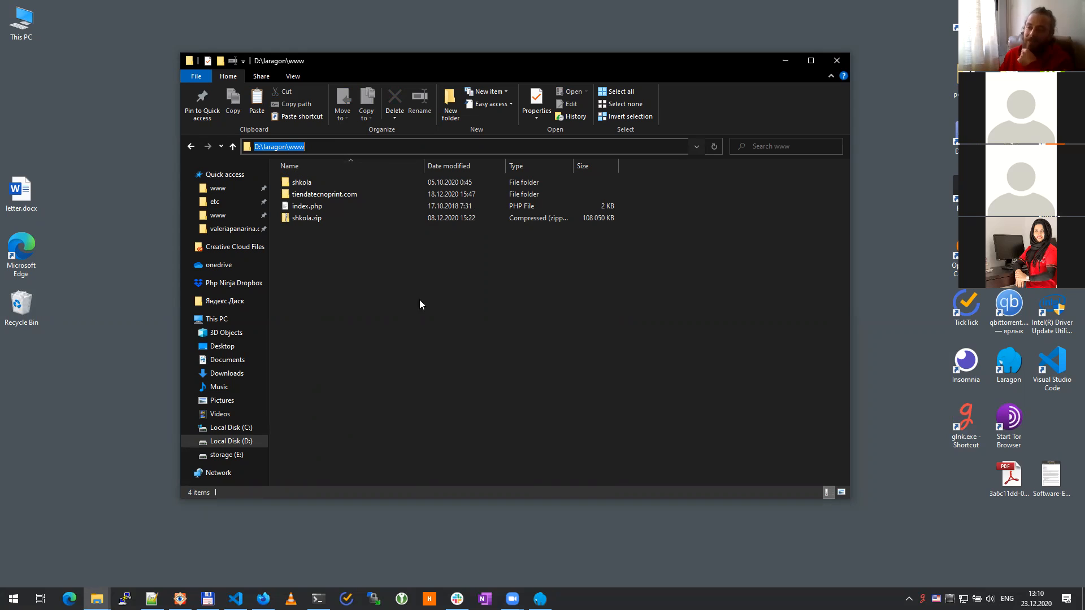
click(402, 319)
right_click(341, 289)
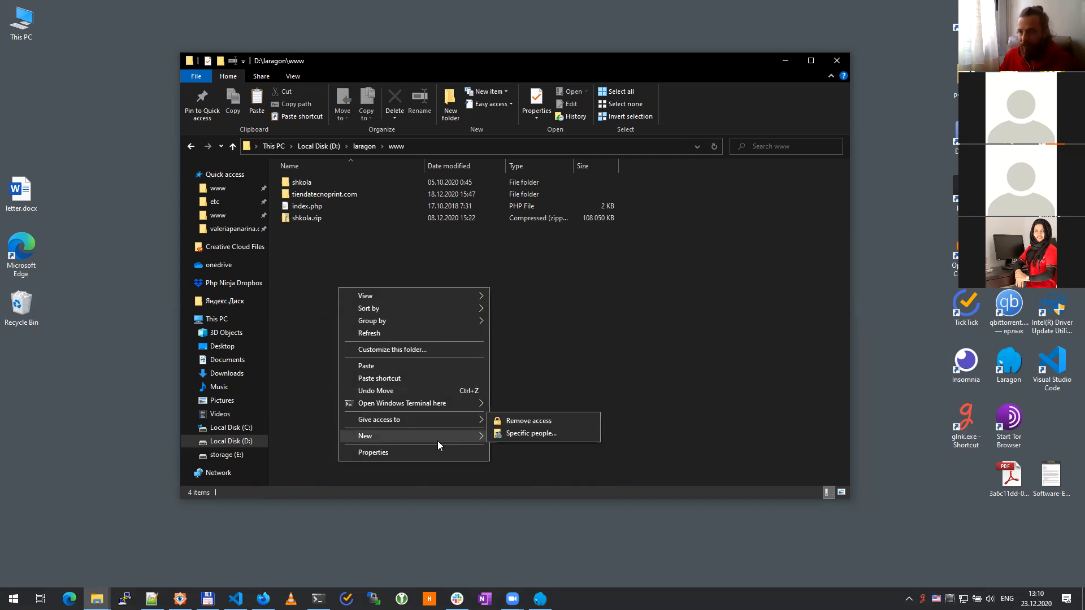
Step: Create a new folder named untold.story in www and open it
mouse_move(462, 404)
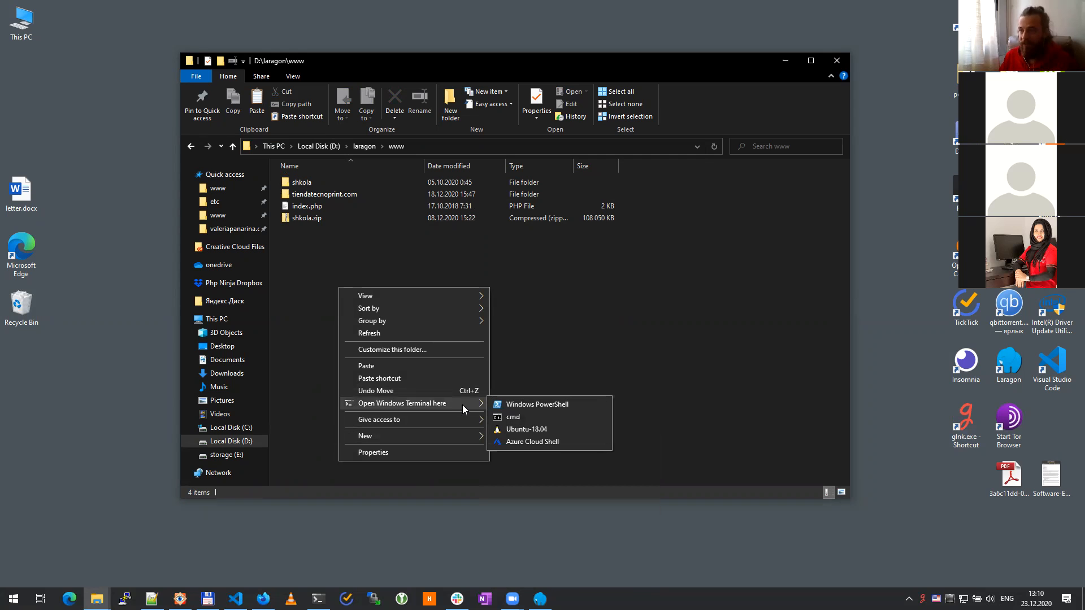
click(530, 337)
right_click(357, 280)
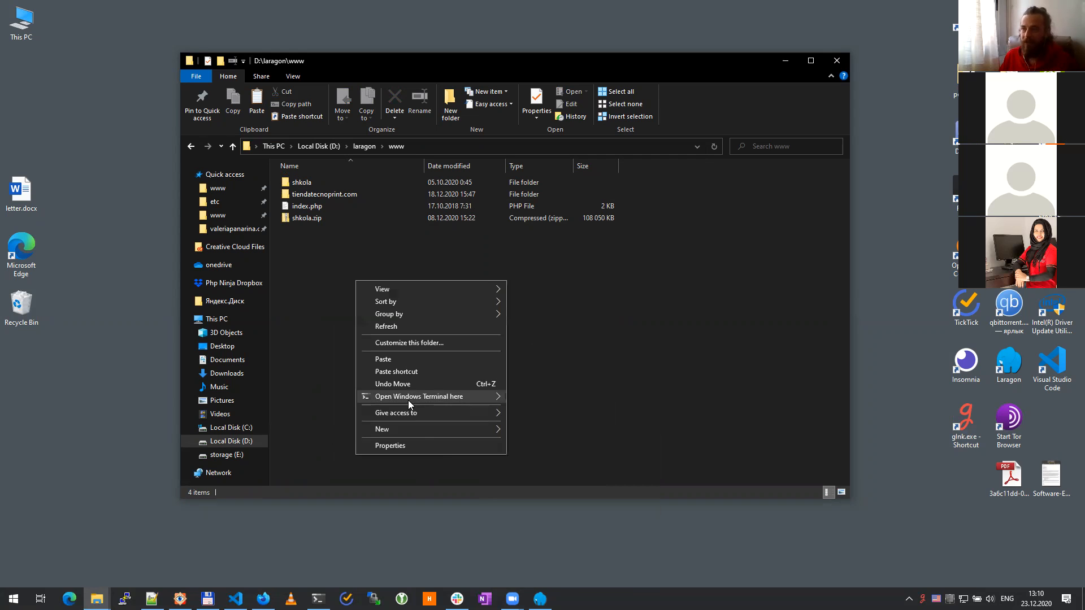
mouse_move(451, 430)
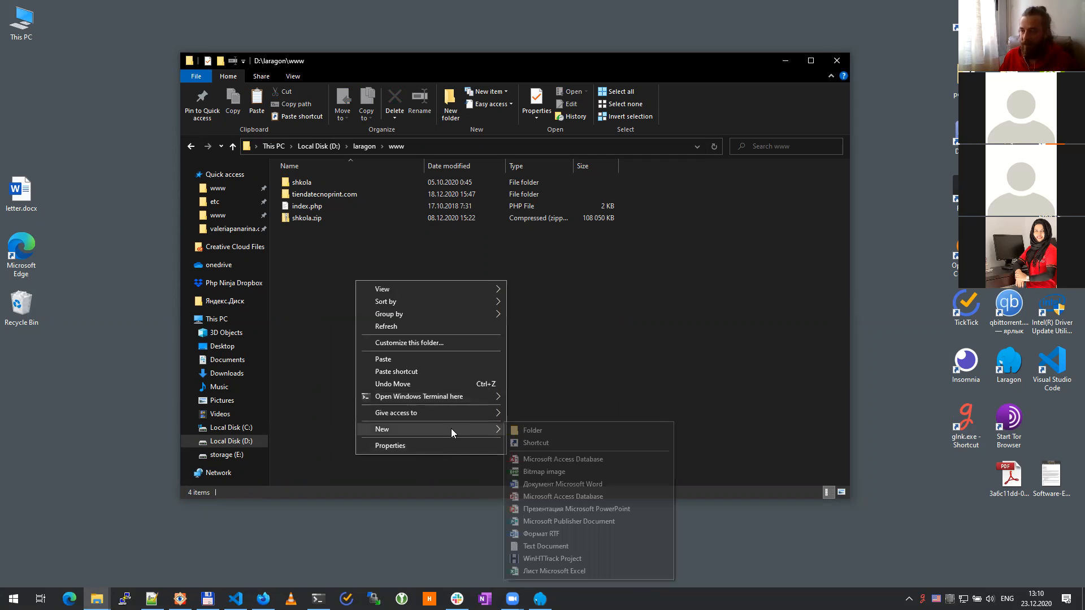
click(555, 429)
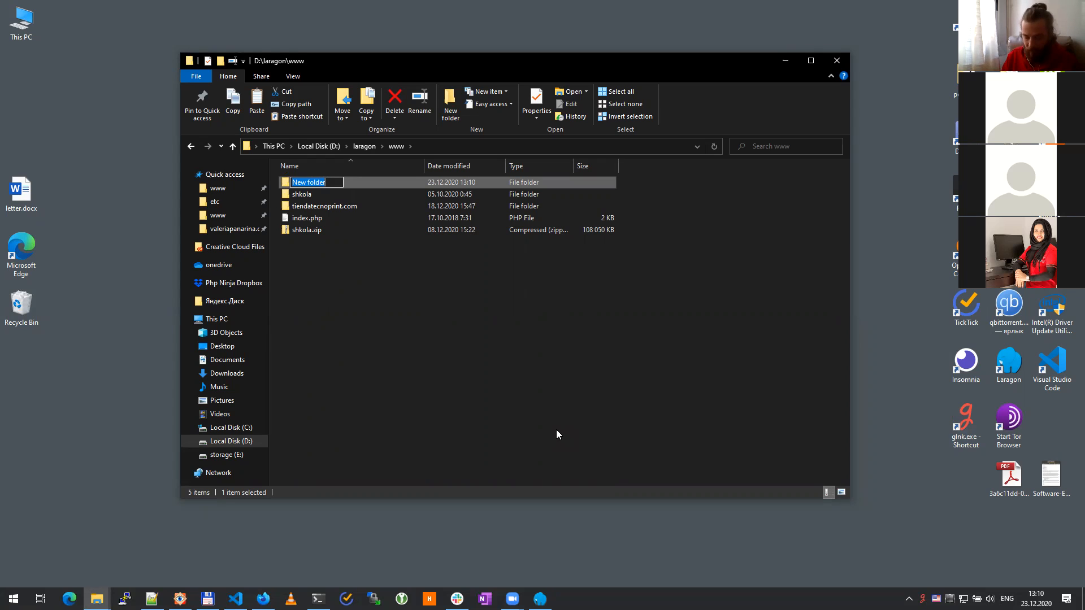
text(un)
text(told.story)
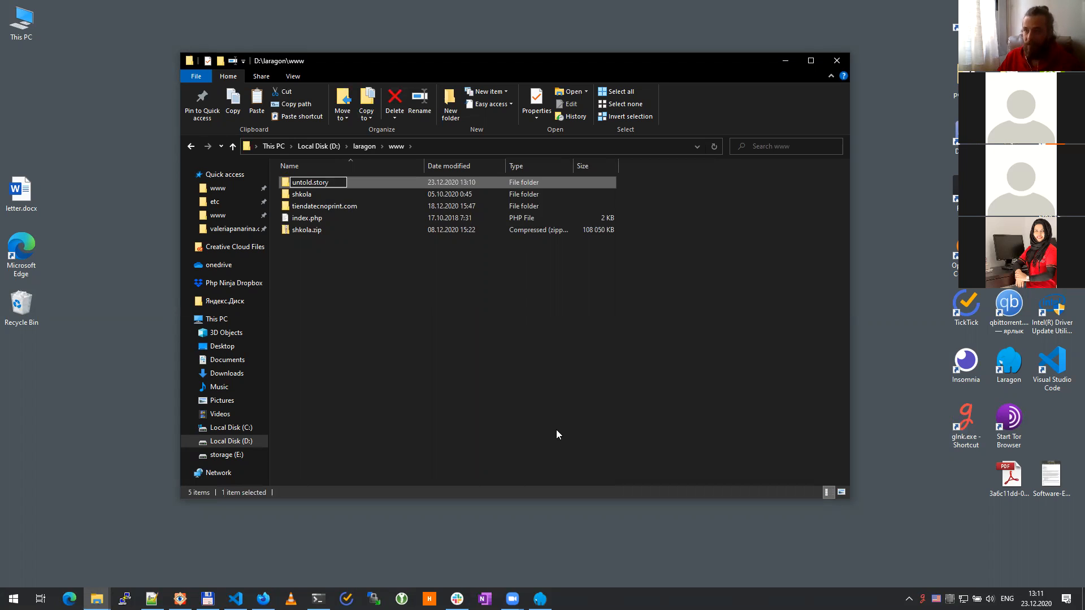
key(Return)
key(Return)
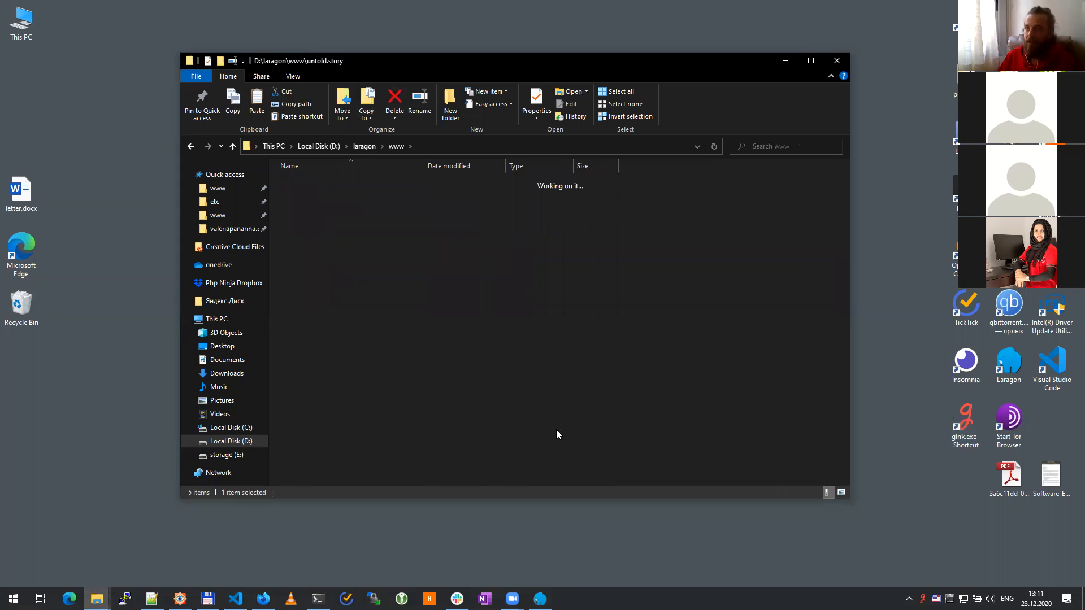
Step: Create a web subfolder inside untold.story and open it
right_click(360, 302)
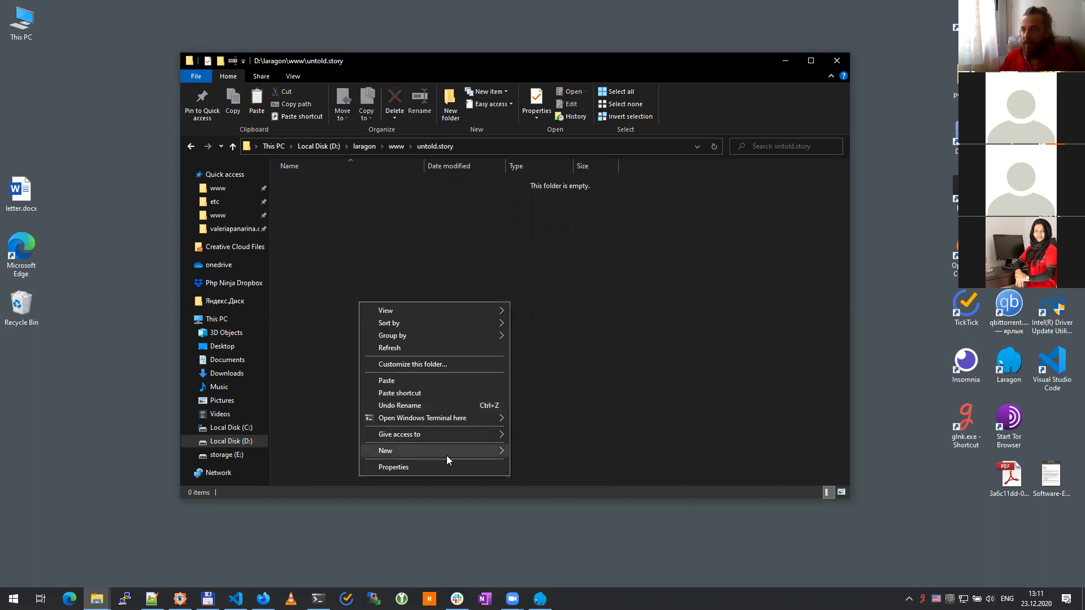
mouse_move(446, 452)
click(562, 450)
text(wwd)
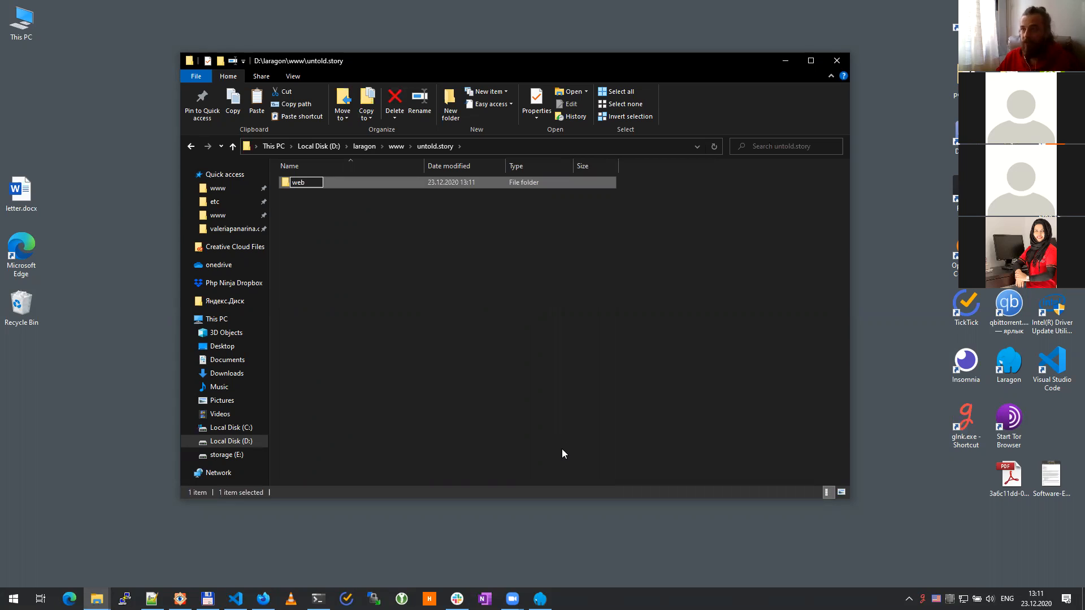
key(Return)
key(Return)
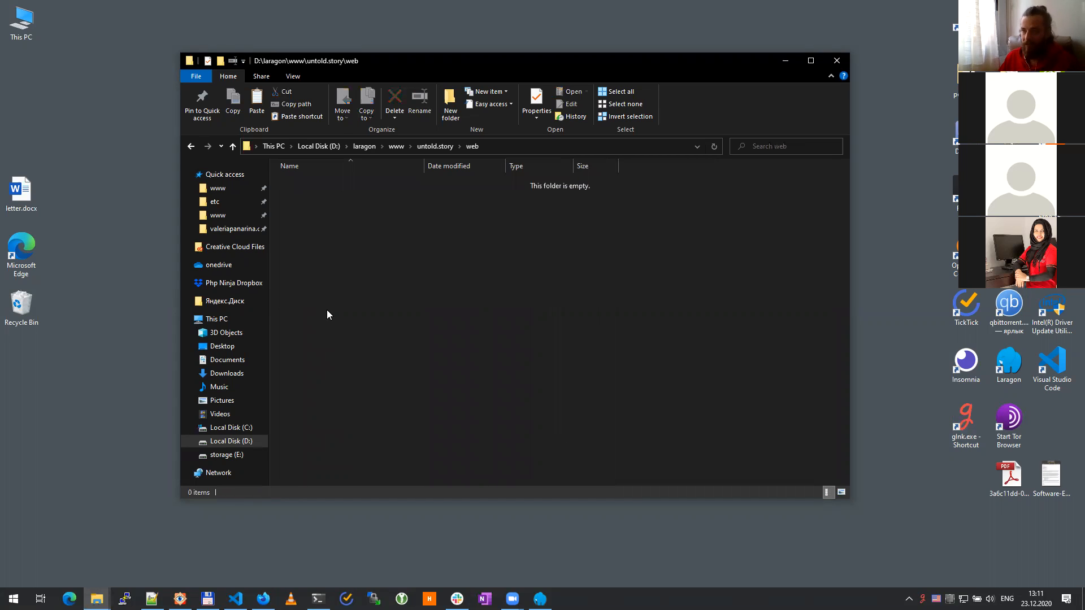
right_click(328, 311)
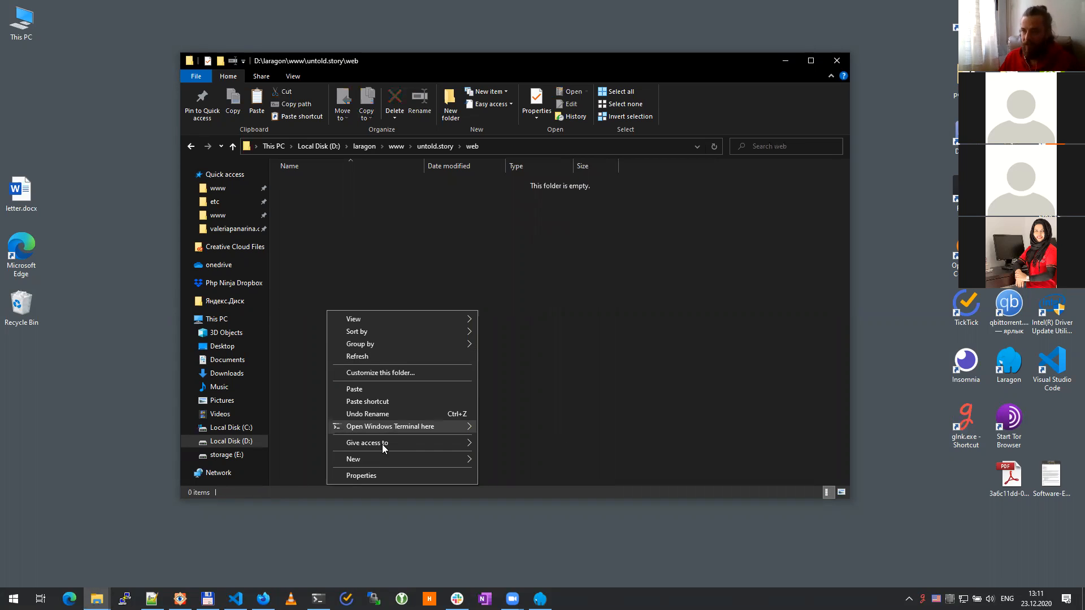
Step: Paste the WordPress 5.6 files into the web folder and open the Start menu
click(386, 388)
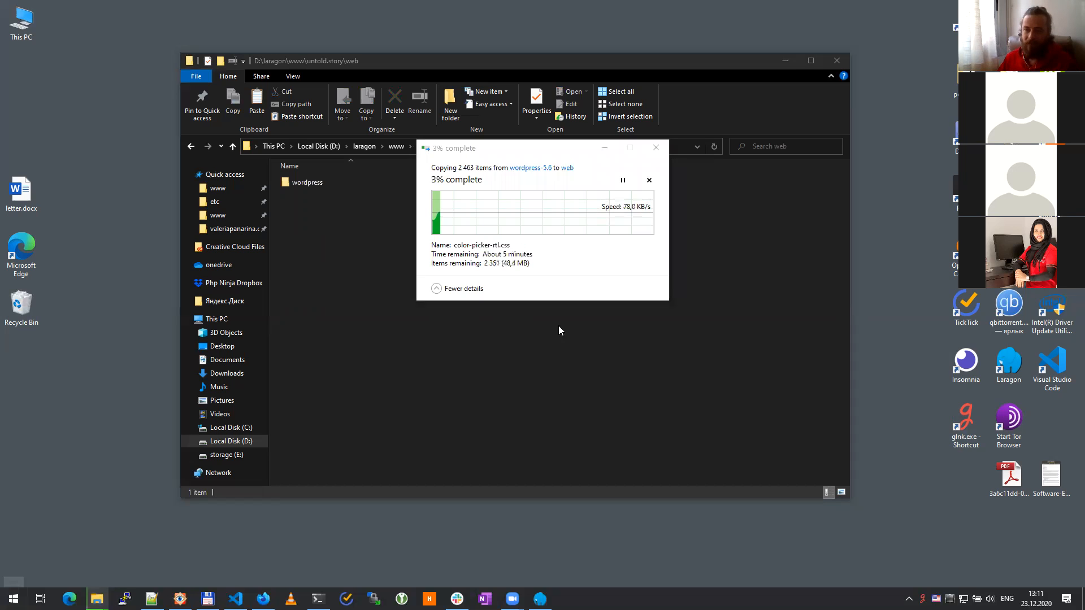
key(super)
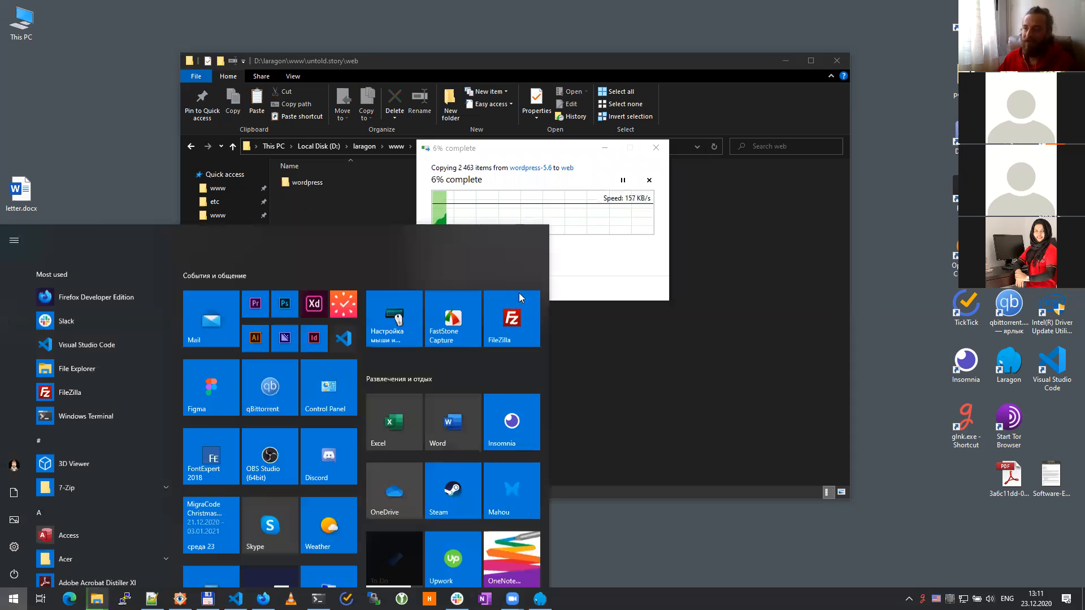
Step: Launch FileZilla, dismiss the update notice, and connect to the saved Contabo SFTP site via Site Manager
click(751, 416)
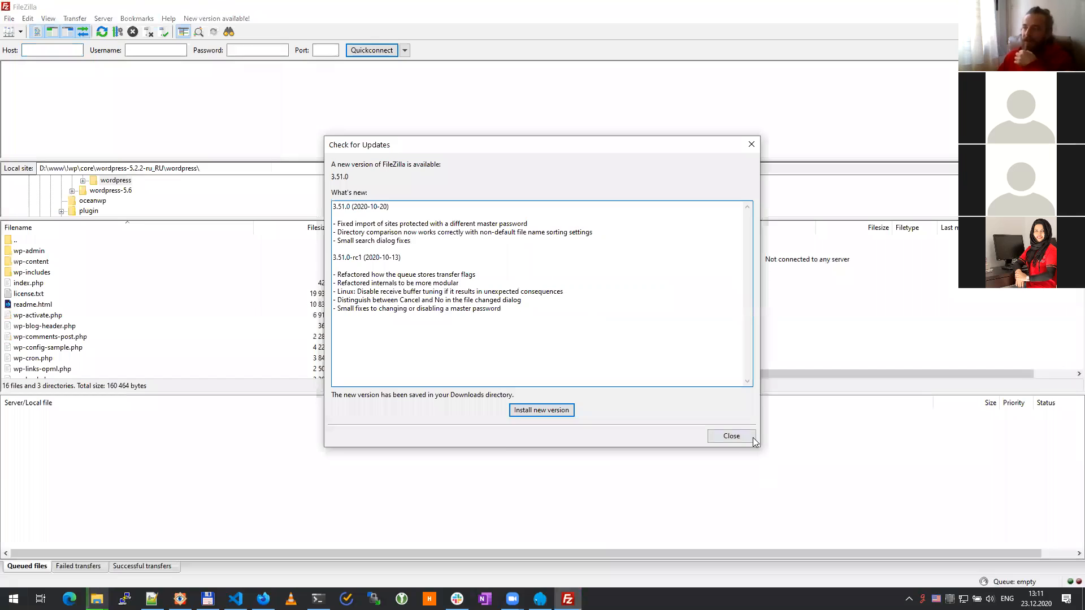
click(751, 436)
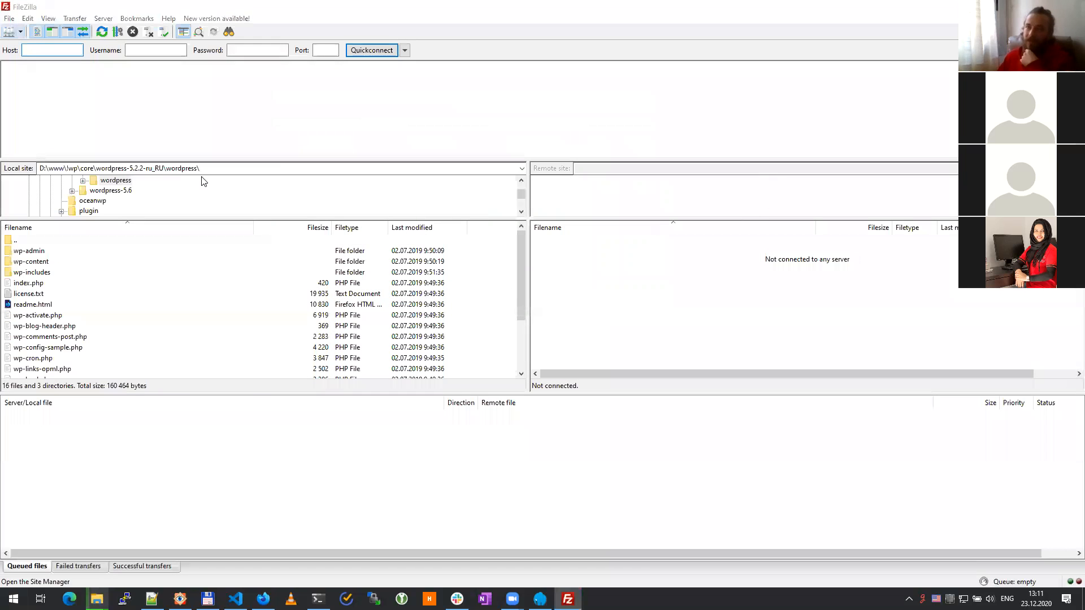
key(ctrl+s)
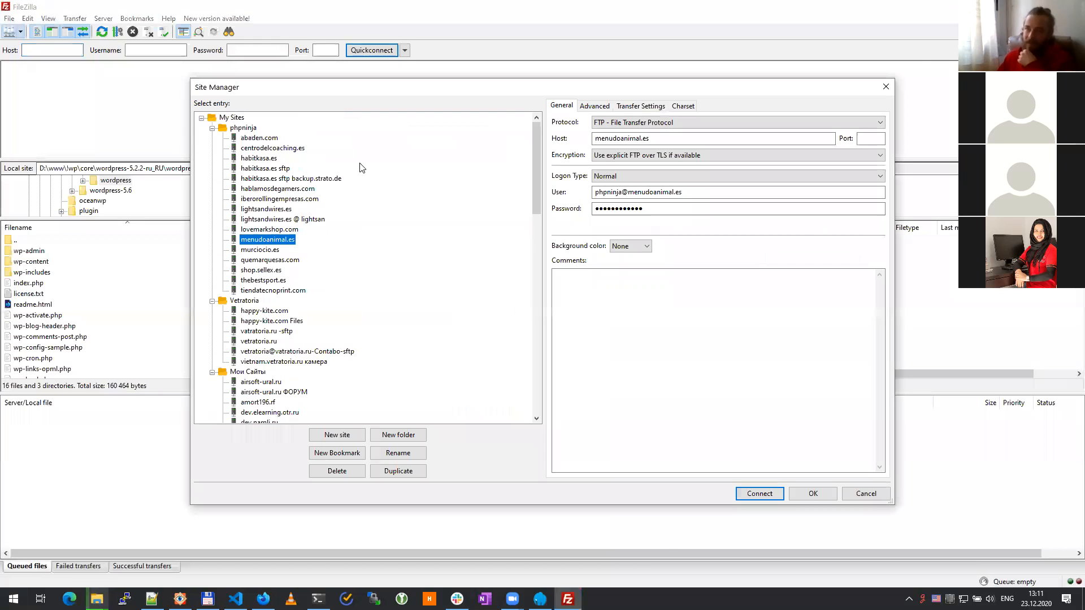
click(213, 128)
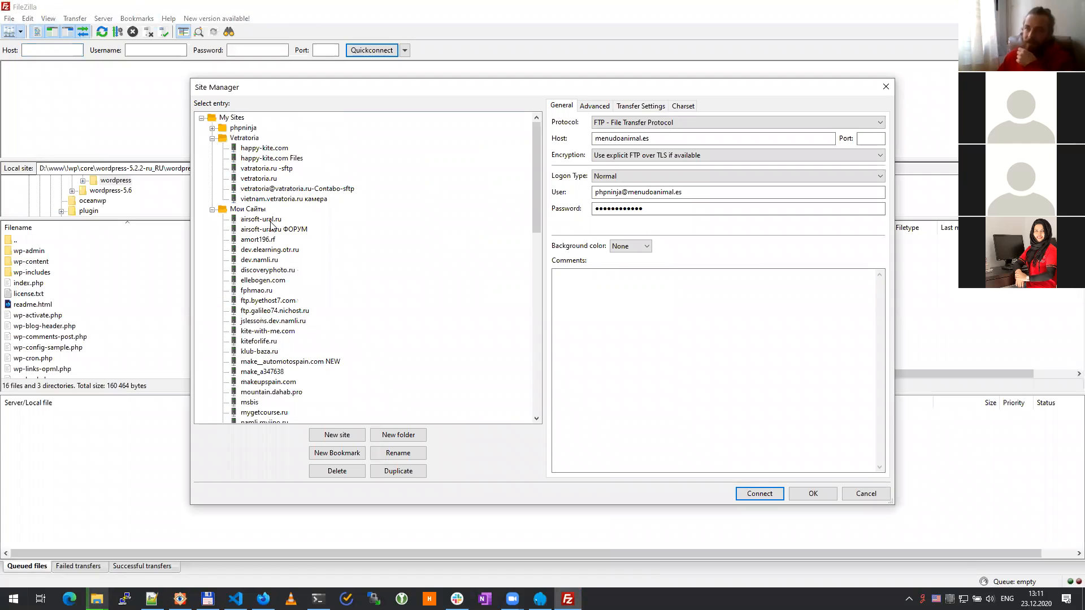
scroll(284, 291, down, 20)
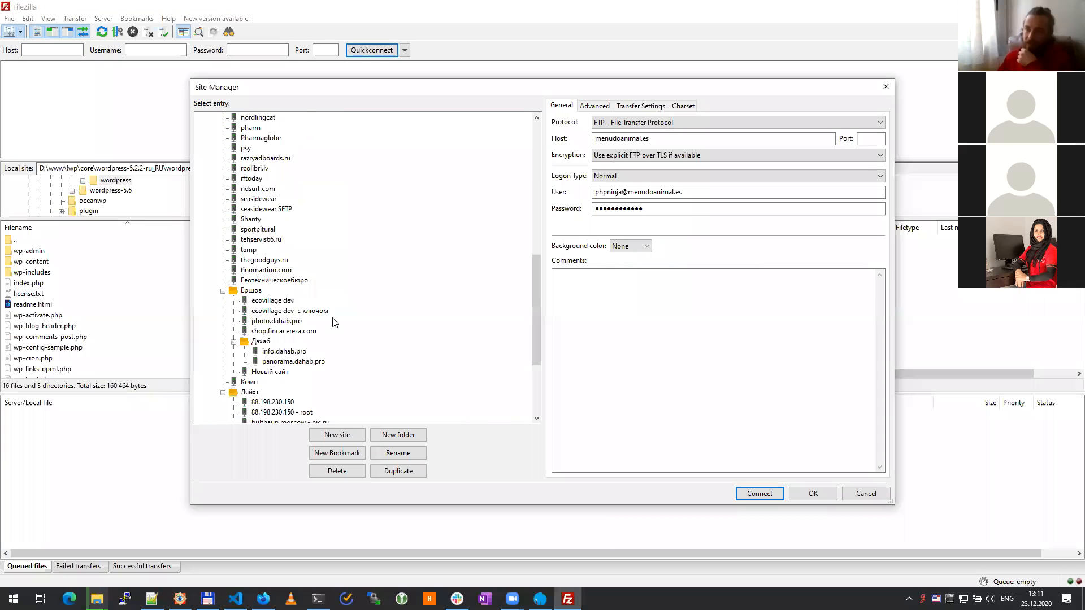
scroll(335, 322, up, 15)
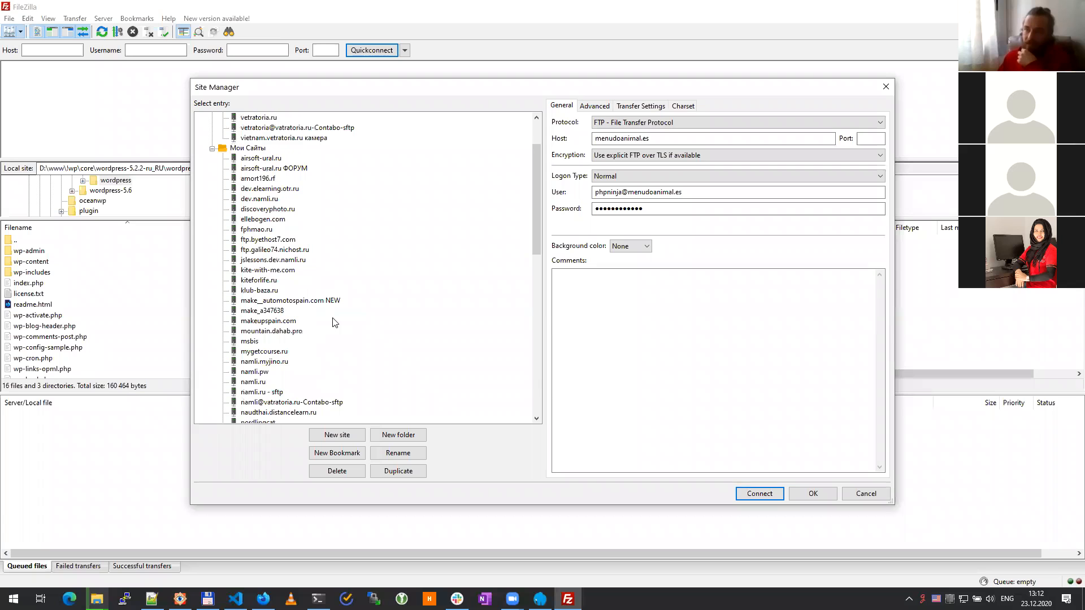
click(265, 393)
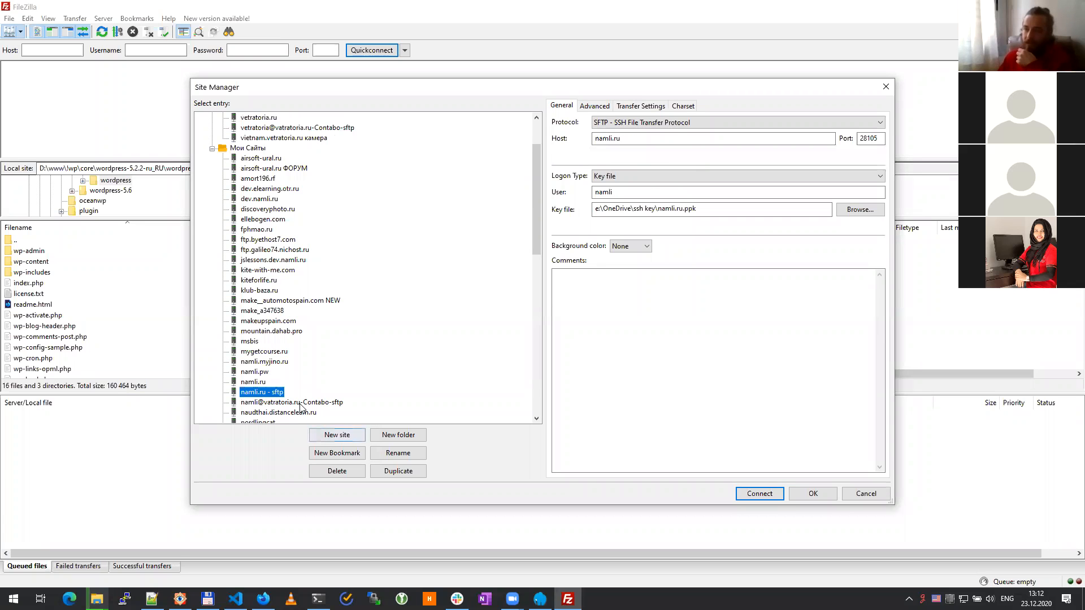
key(Down)
click(760, 494)
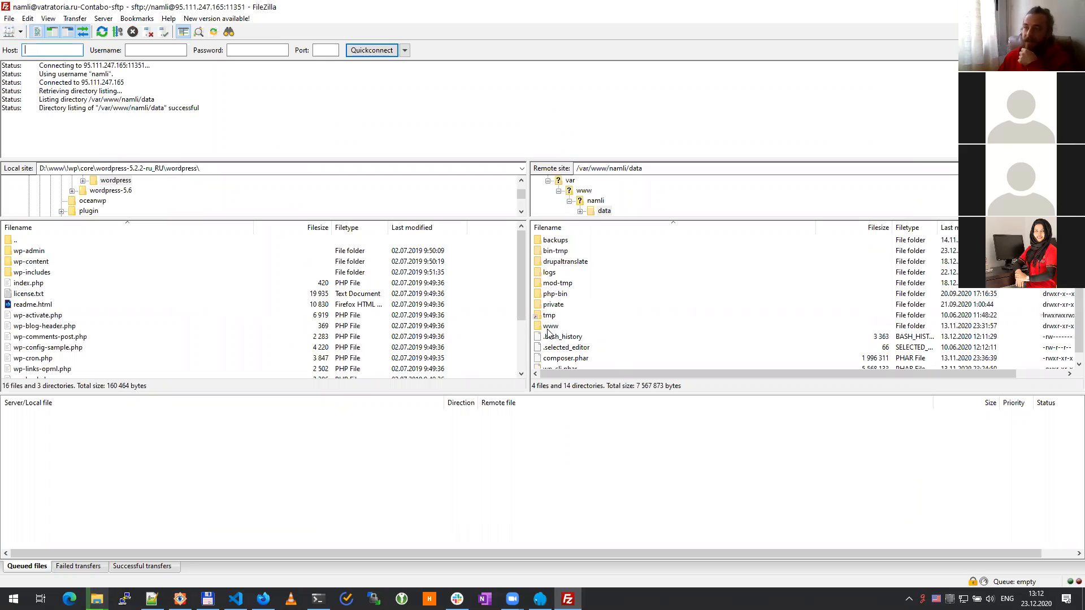
Step: Browse the remote www and vanilla-photo.ru folders, go back to www, and close FileZilla
click(551, 327)
double_click(552, 328)
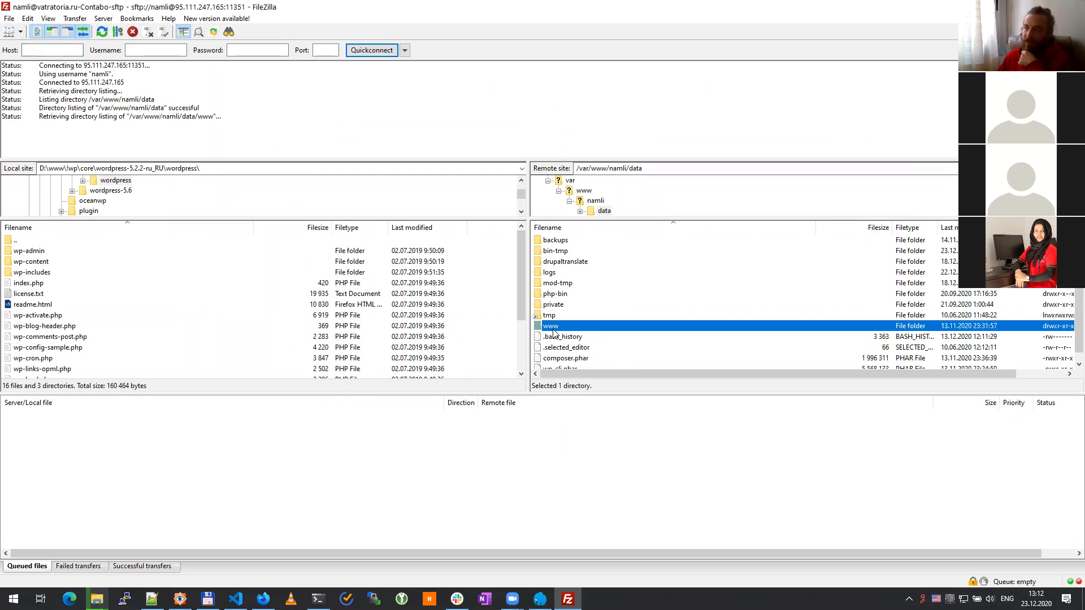
scroll(583, 312, down, 2)
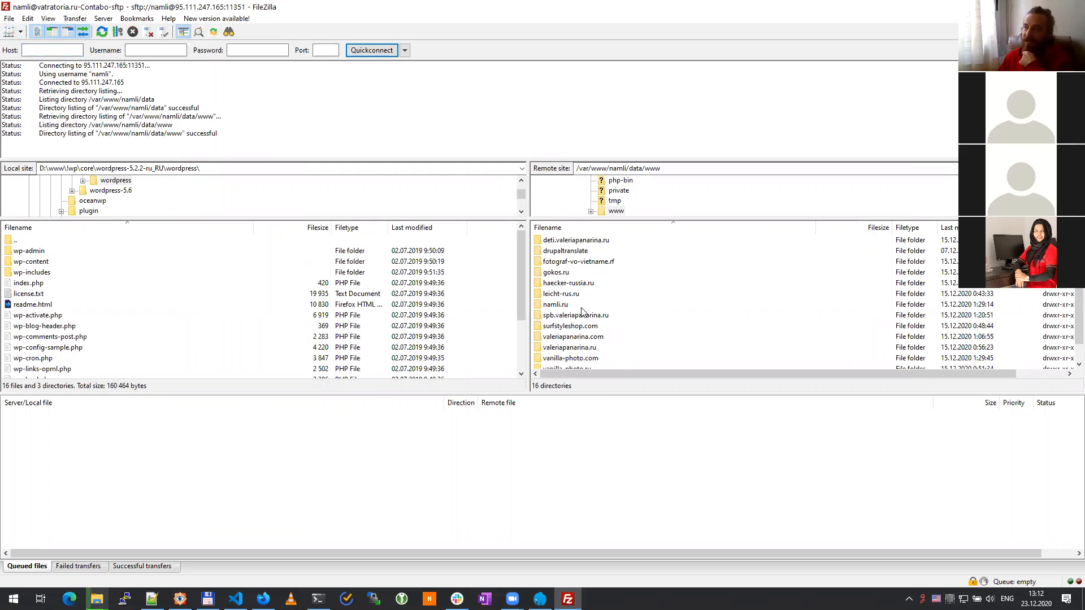
scroll(594, 326, up, 2)
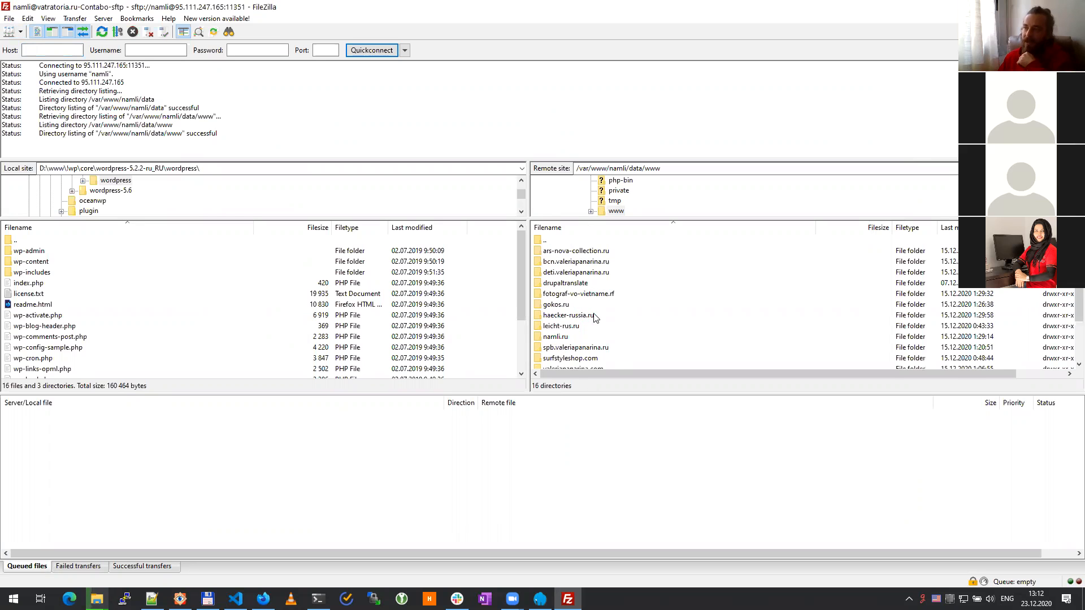
scroll(608, 315, down, 2)
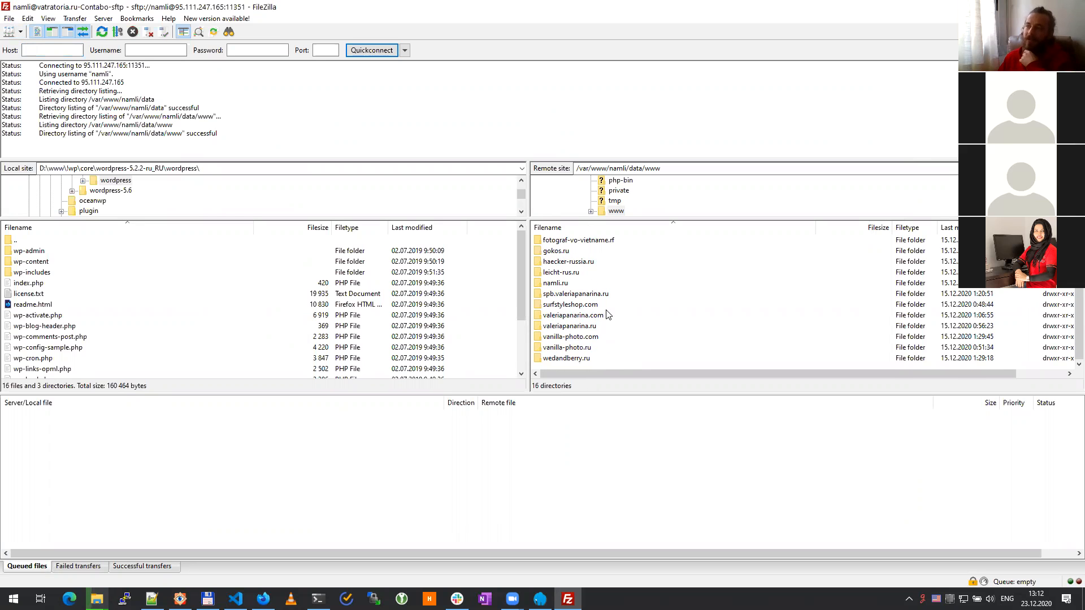
double_click(581, 349)
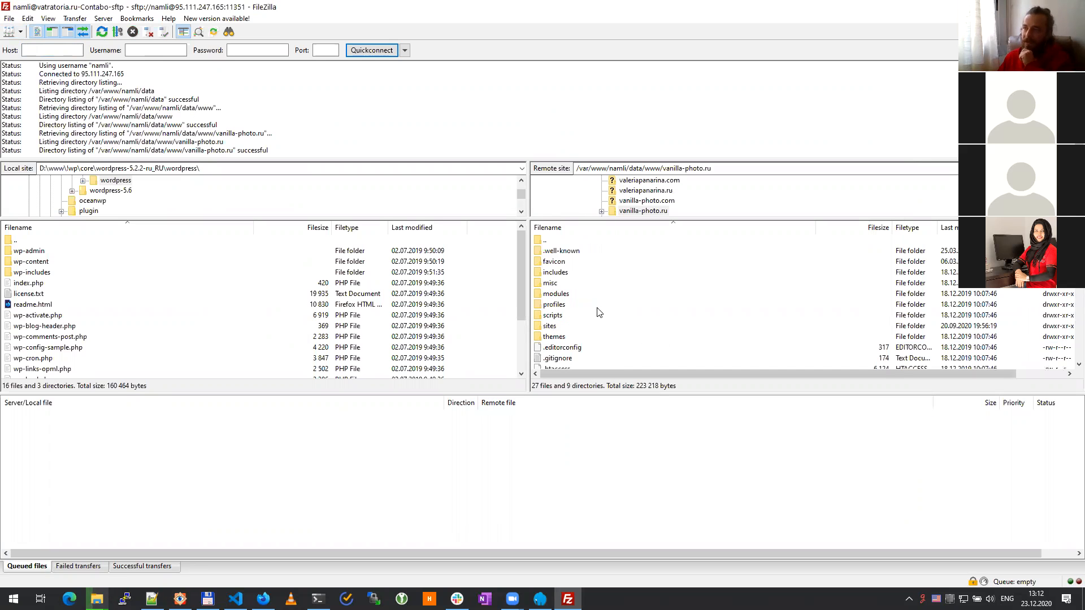
scroll(623, 323, down, 4)
scroll(571, 290, up, 4)
double_click(563, 241)
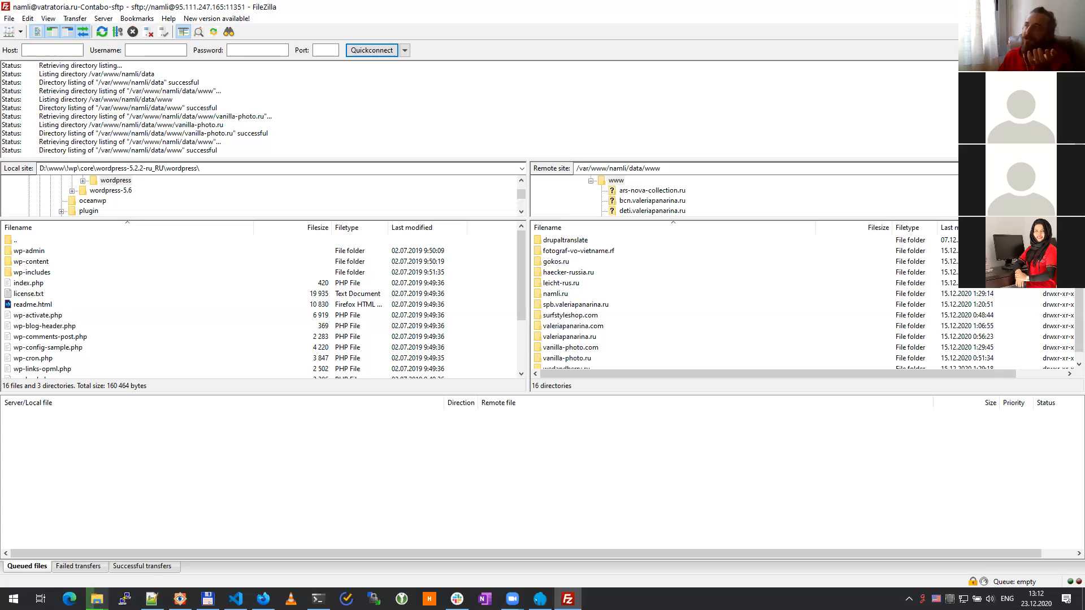
key(alt+F4)
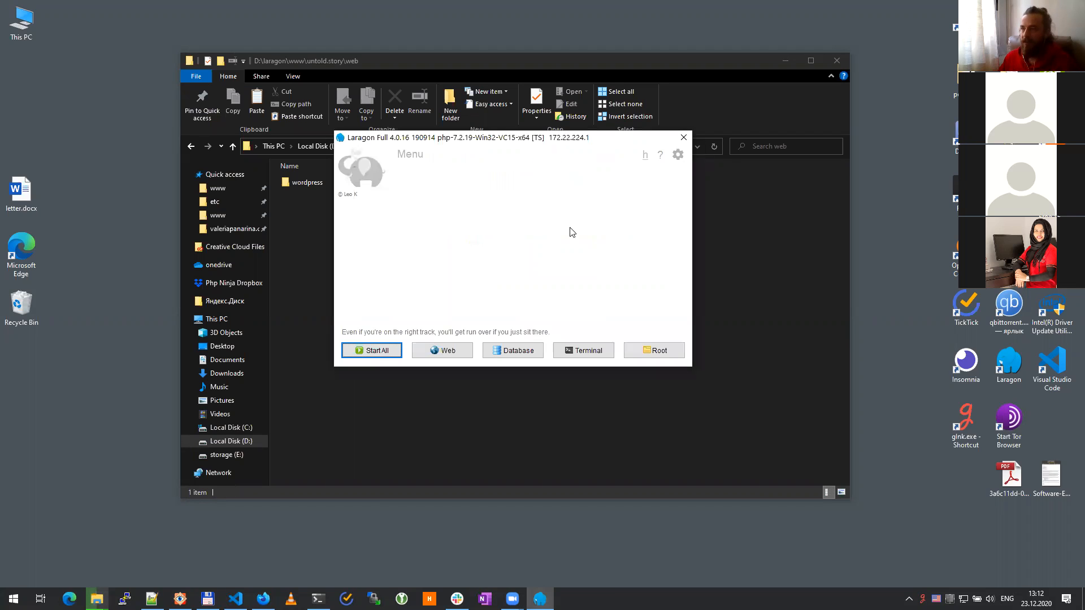
Step: Start MySQL mysql-5.7.24-winx64 on port 3306 from Laragon's tray menu and reopen its MySQL options
drag(553, 134, 806, 186)
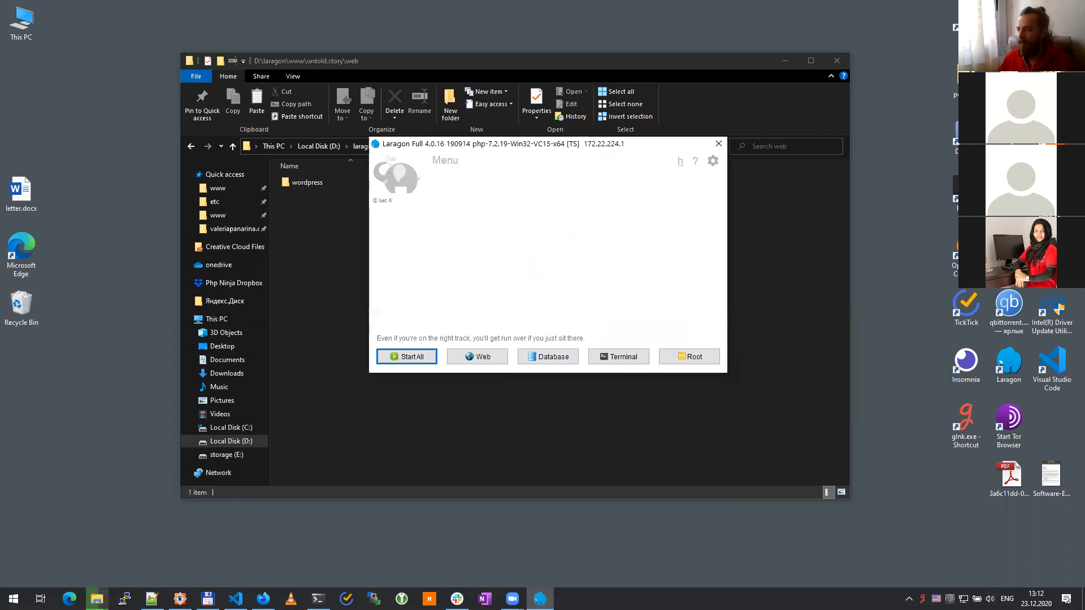
click(909, 598)
right_click(909, 578)
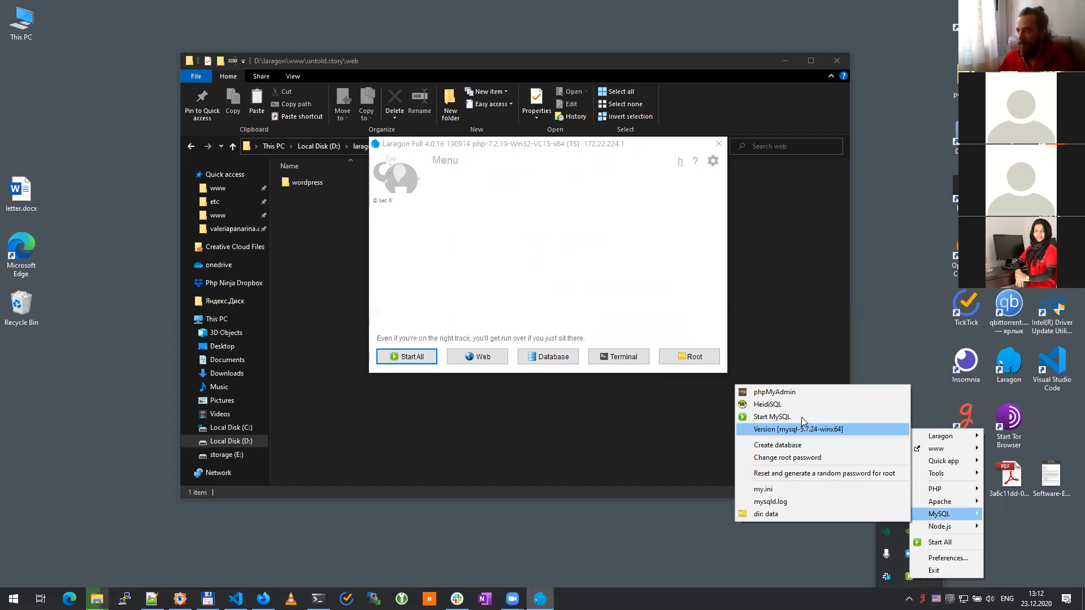
key(Return)
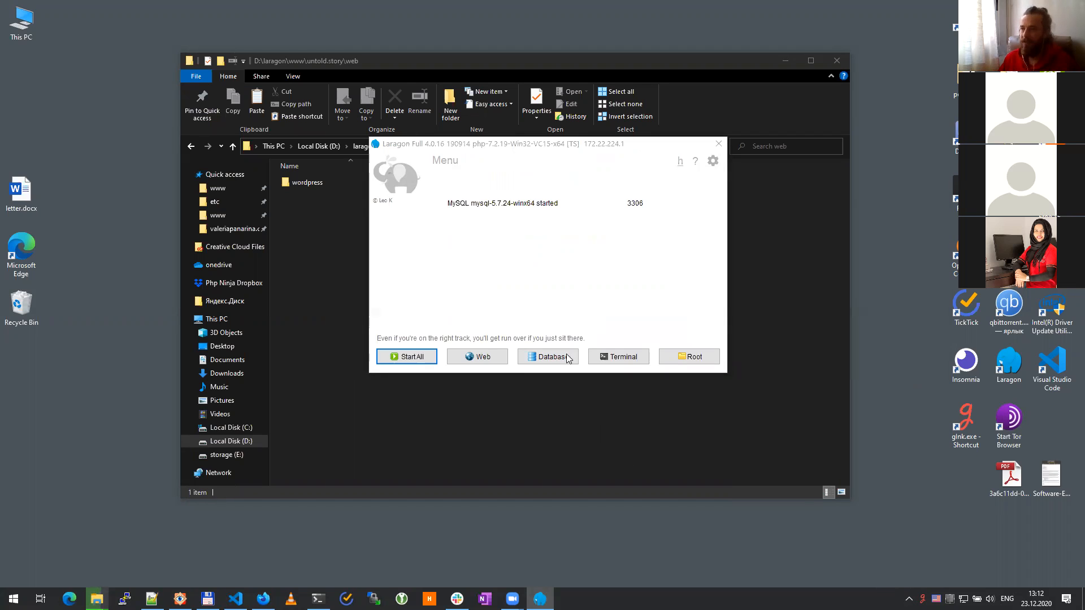
click(913, 593)
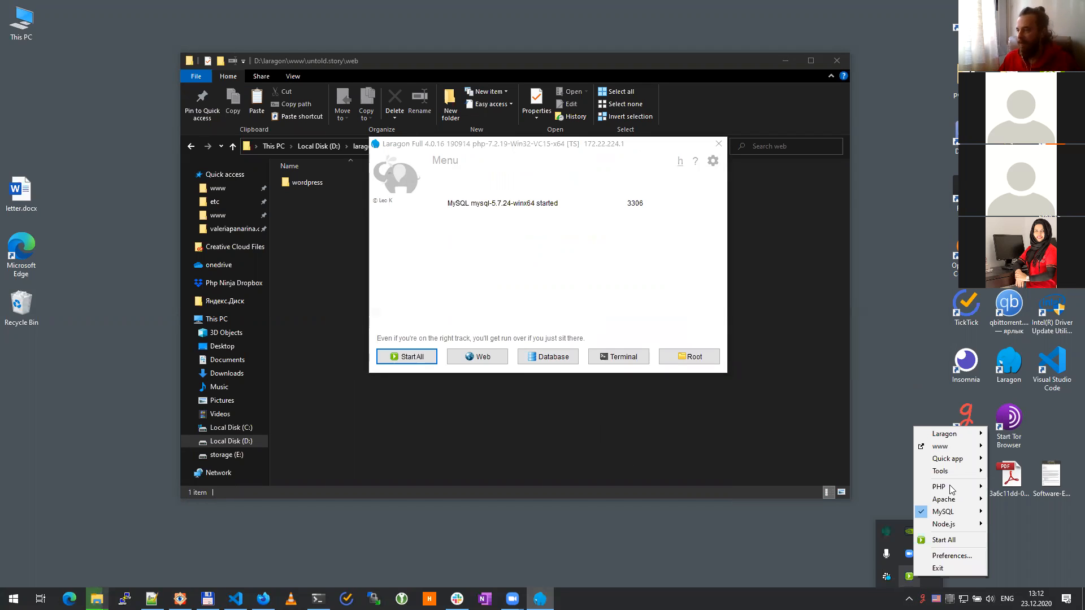
click(949, 511)
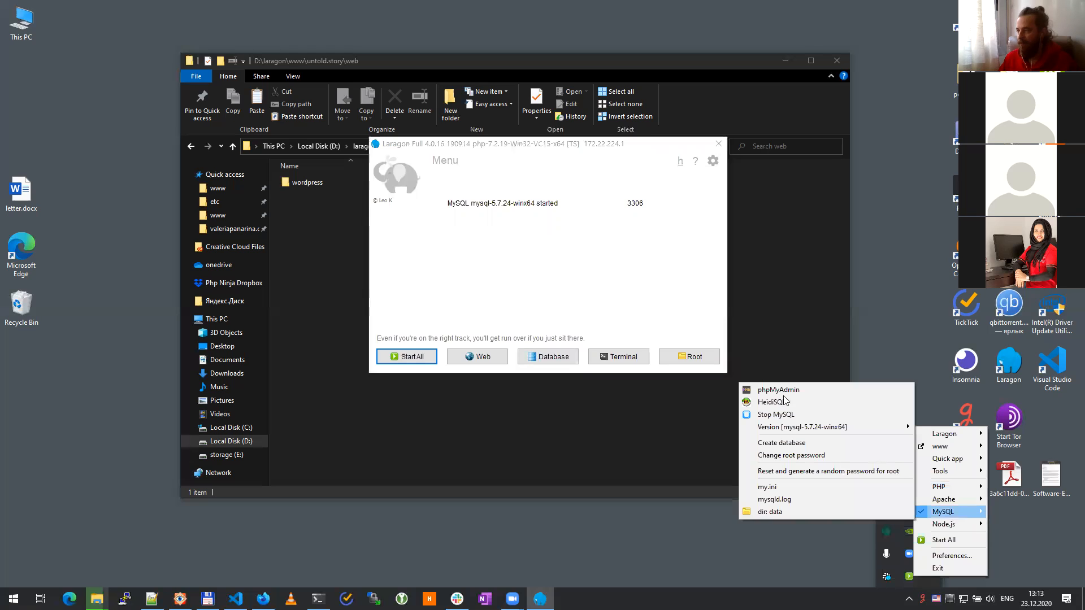
Step: Launch HeidiSQL from Laragon and open the Laragon session to list databases like laravel and shkola
click(782, 403)
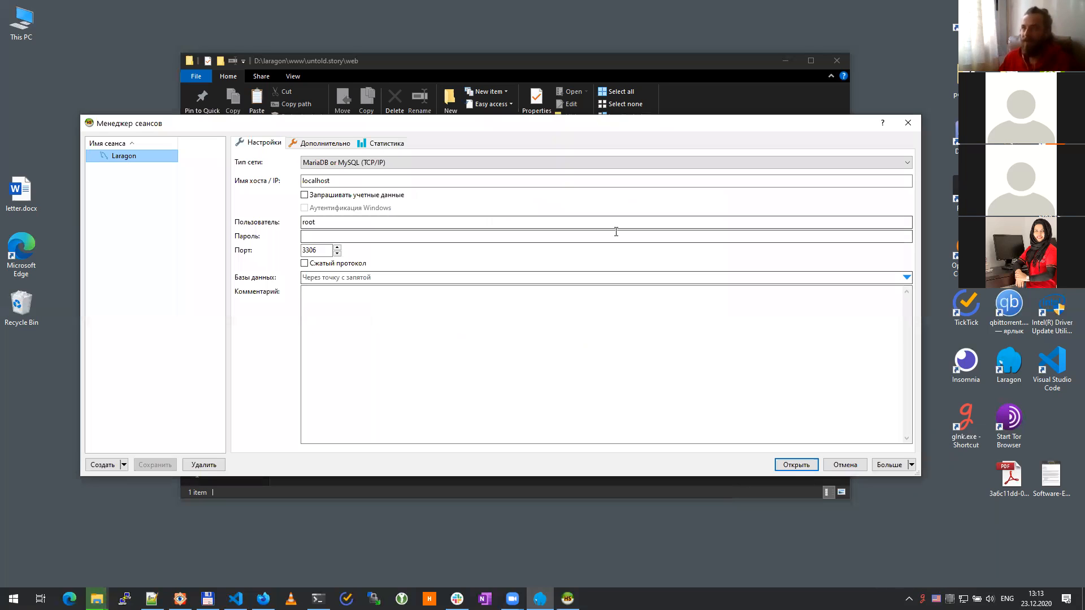
click(793, 466)
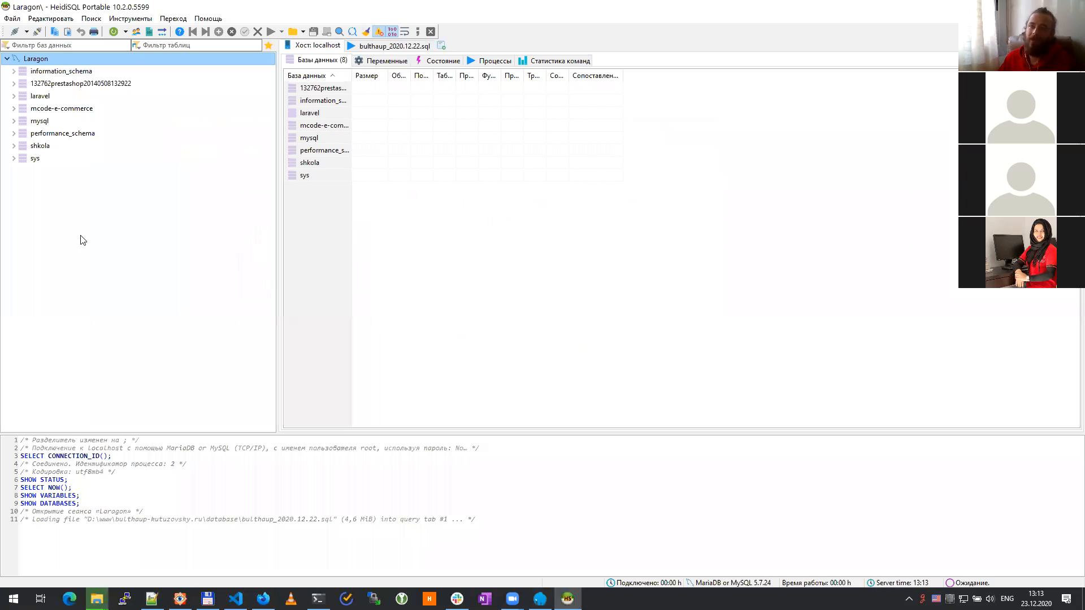
right_click(23, 243)
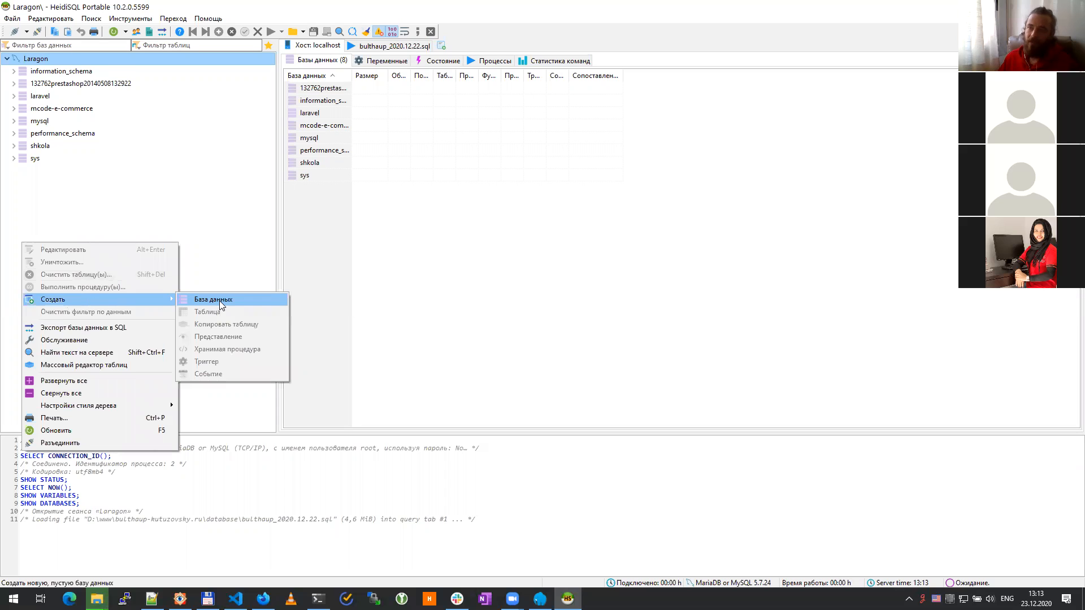
Step: Start a new database and drop down its collation list
click(222, 305)
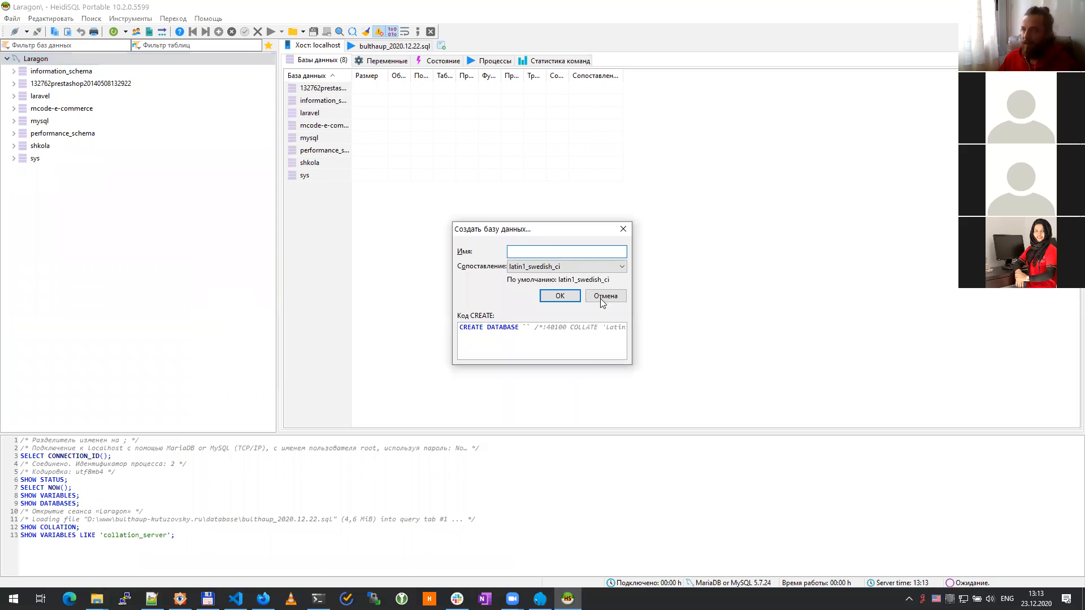
key(Tab)
key(alt+Down)
key(Page_Down)
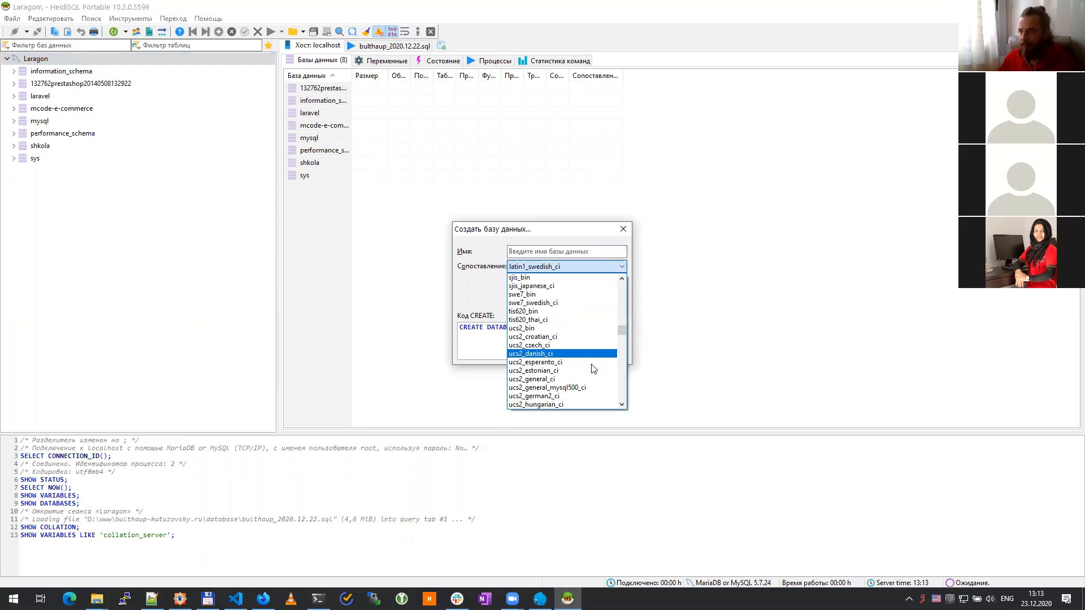
scroll(619, 352, down, 2)
Step: Choose utf8_general_ci as the collation in place of latin1_swedish_ci
click(625, 377)
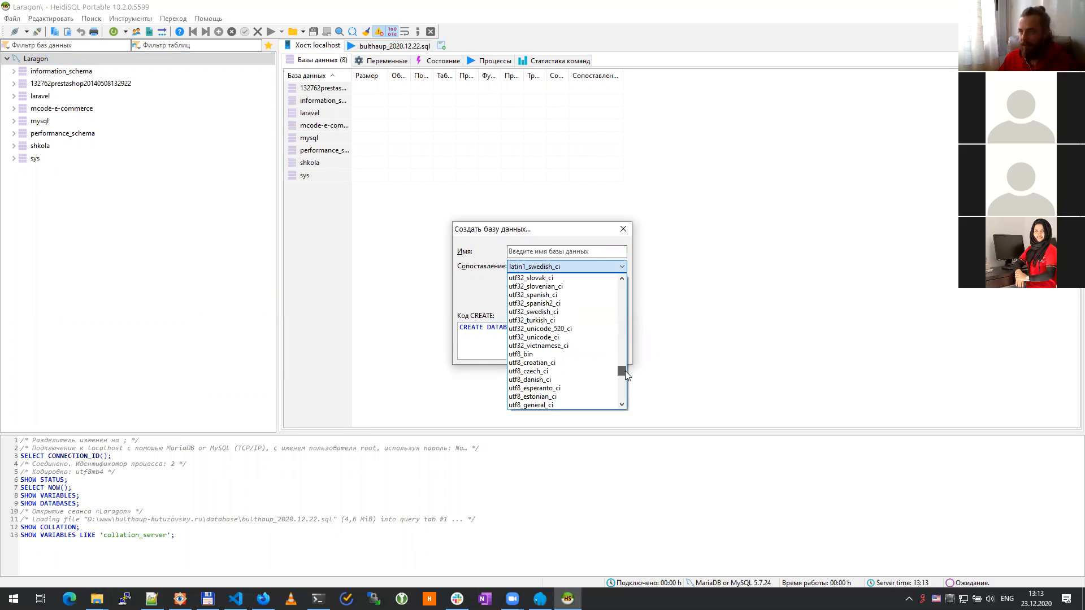
drag(625, 371, 624, 372)
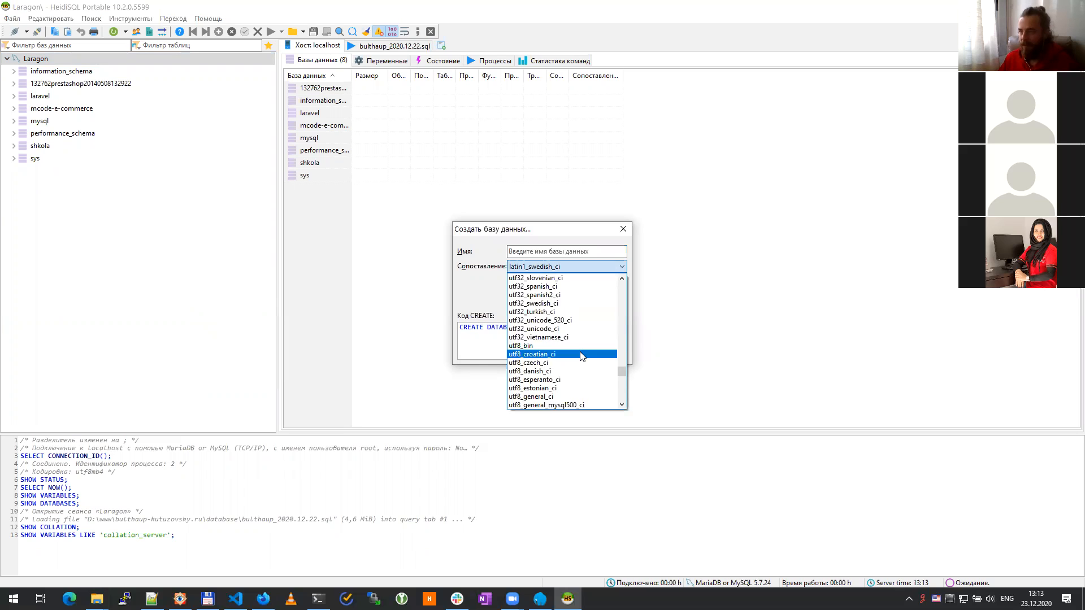
scroll(581, 356, down, 1)
scroll(581, 356, down, 1)
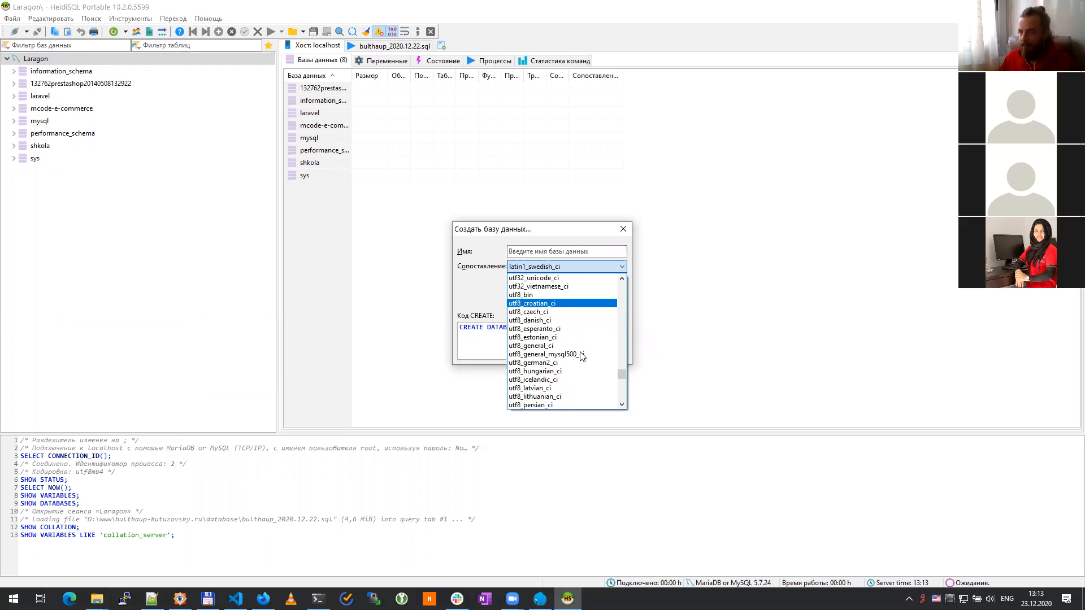
scroll(581, 356, down, 8)
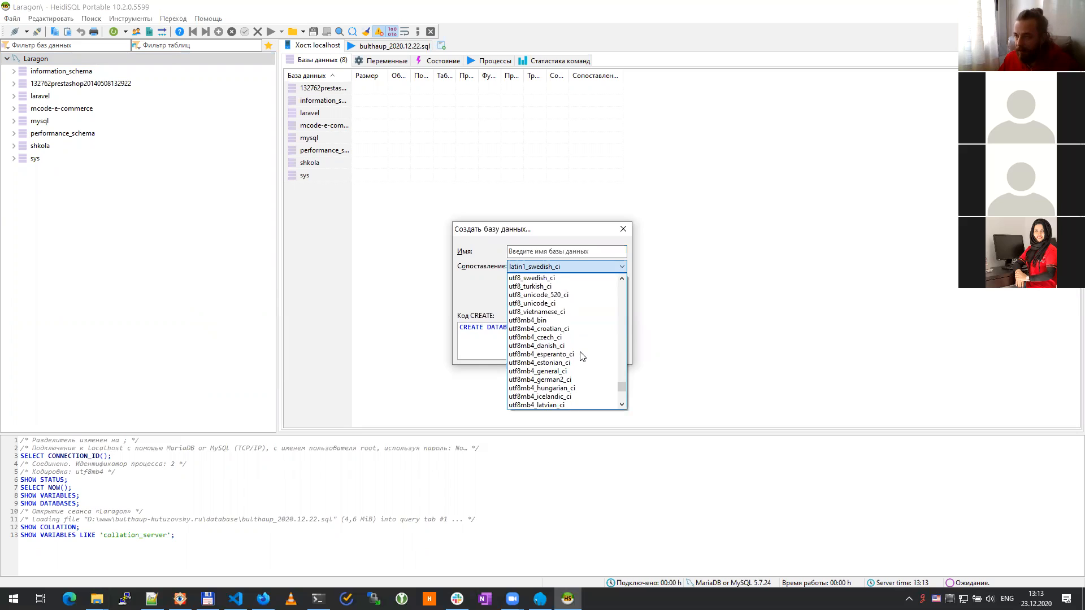
scroll(582, 356, down, 1)
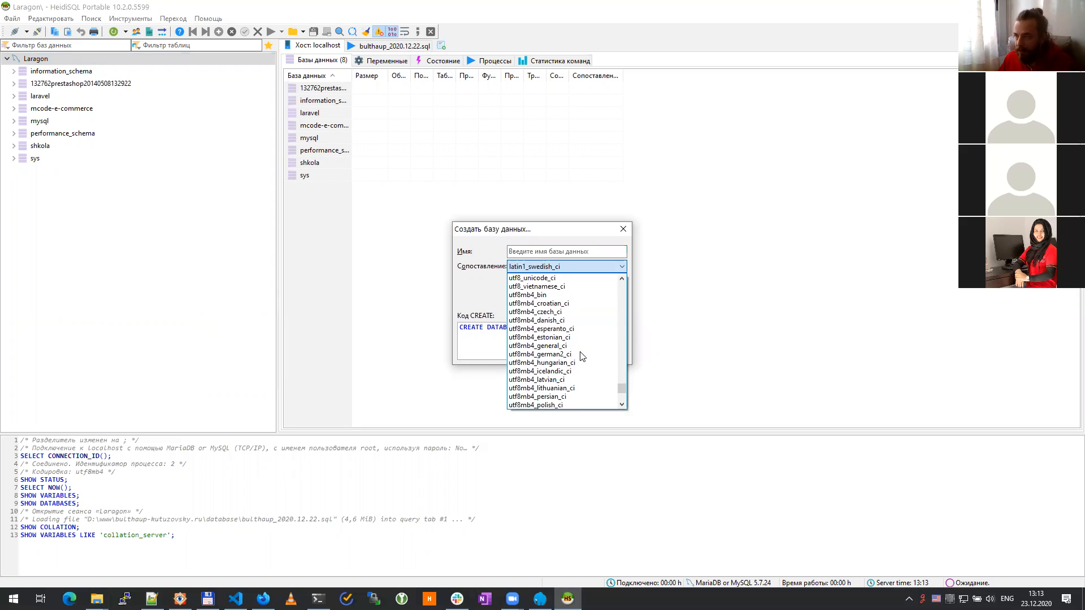
scroll(581, 356, up, 1)
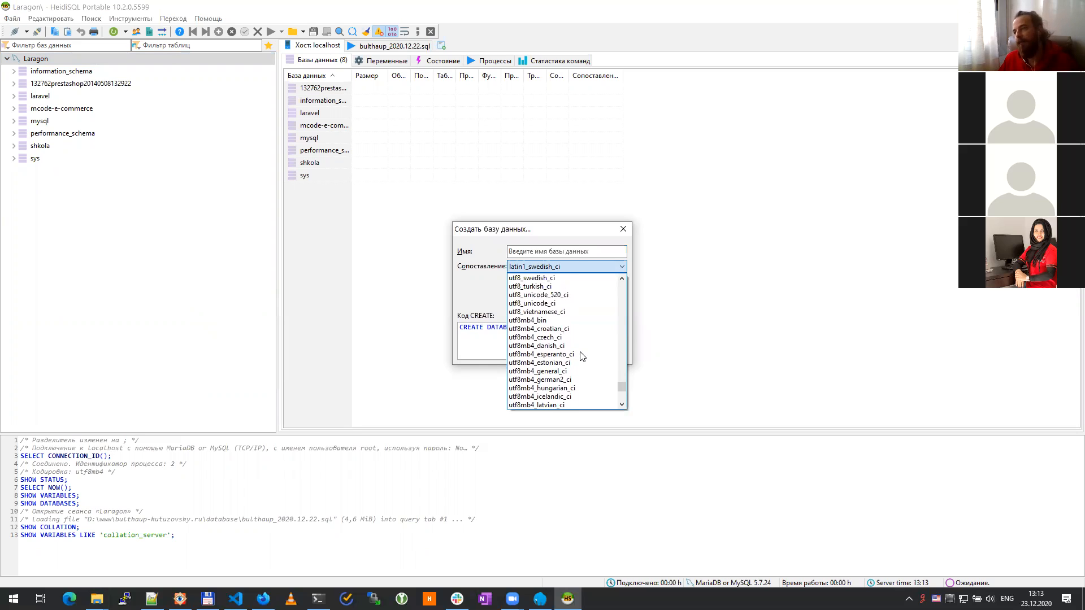
scroll(581, 356, up, 3)
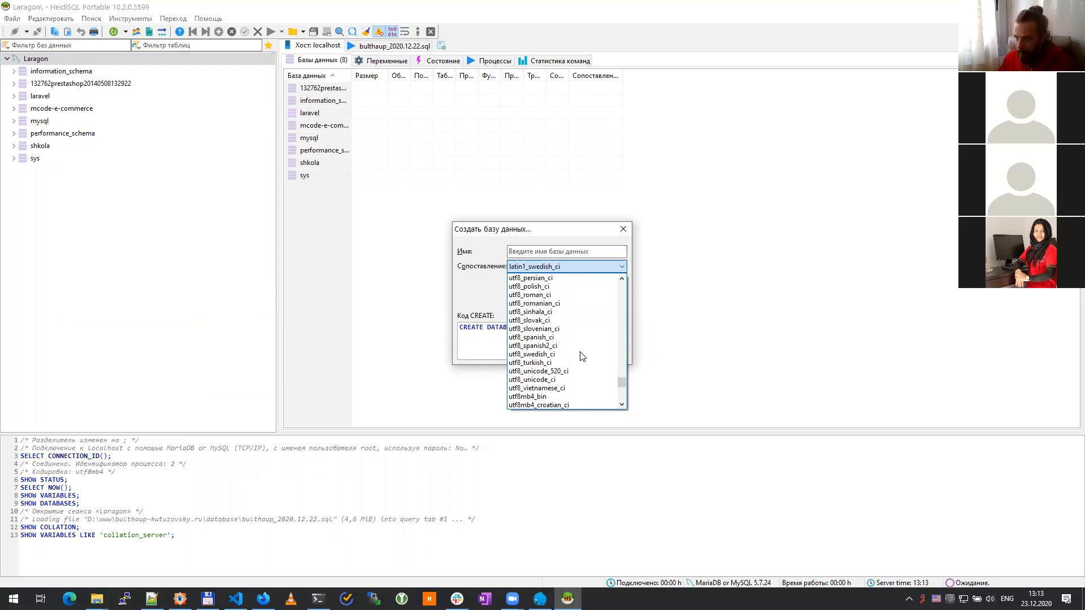
scroll(581, 356, up, 4)
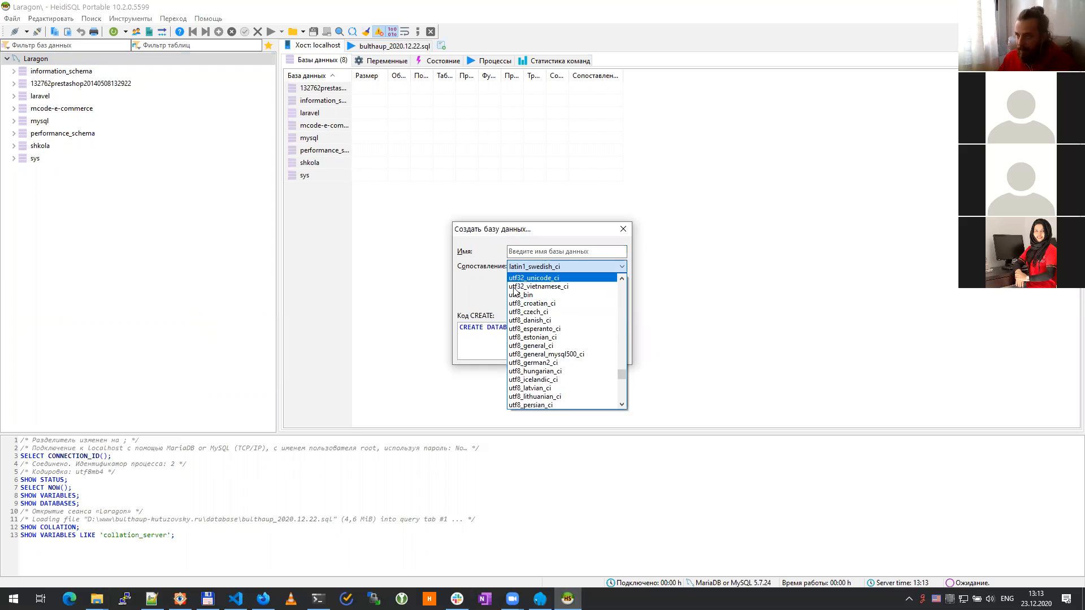
scroll(550, 305, up, 1)
scroll(557, 316, up, 2)
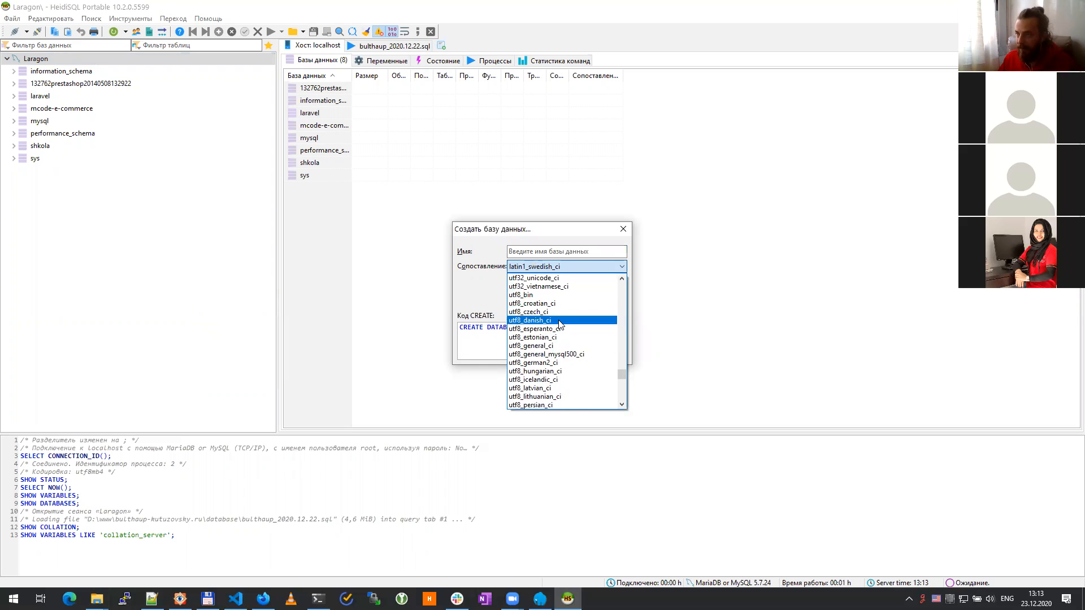
scroll(571, 339, up, 1)
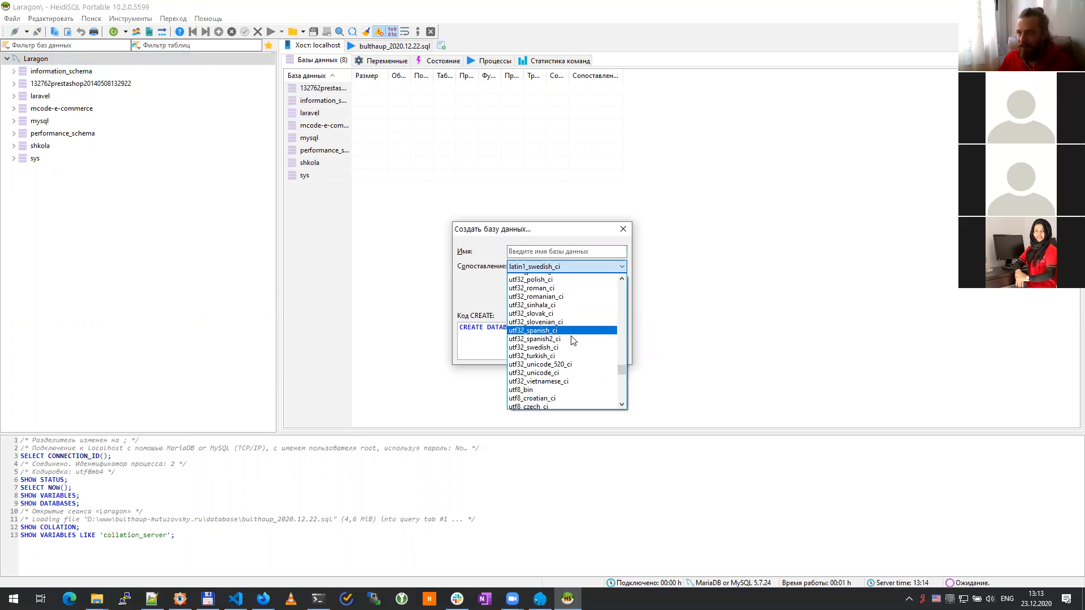
scroll(573, 339, down, 1)
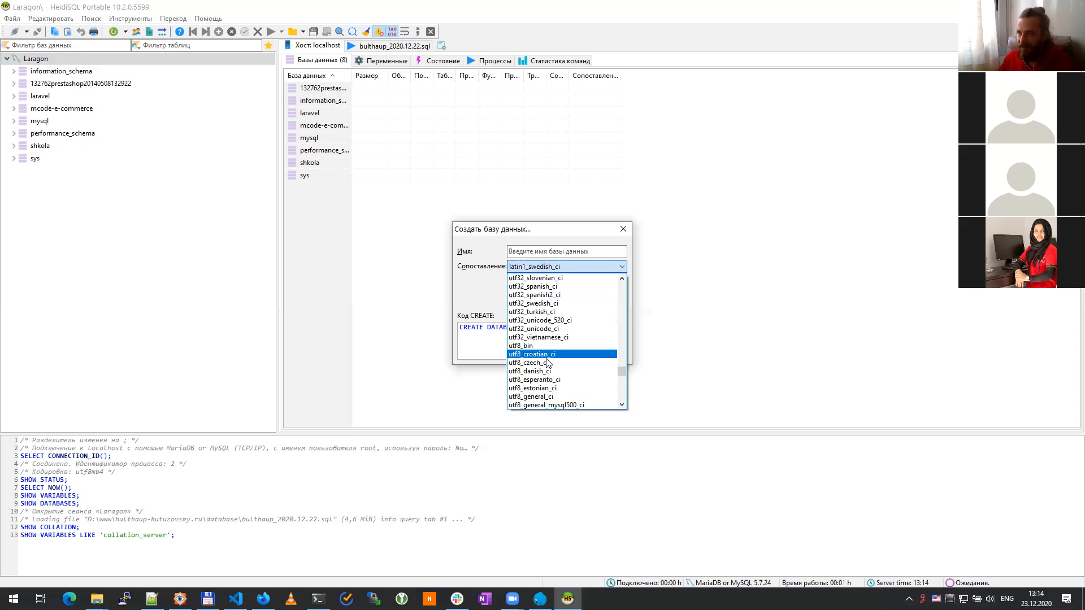
click(556, 397)
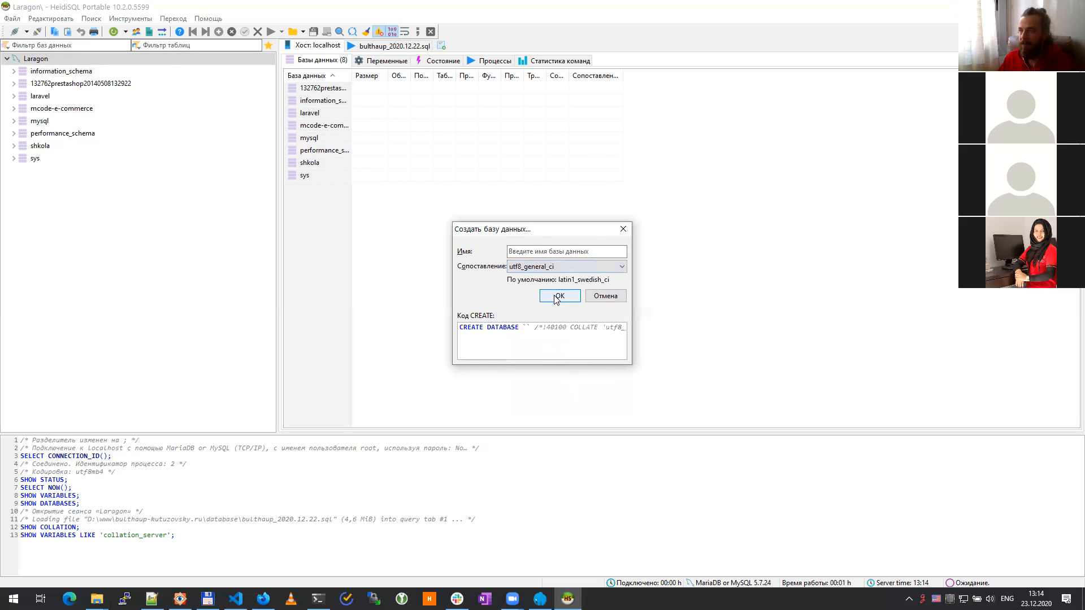
Step: Name the new database untoldstoriy and create it
click(540, 250)
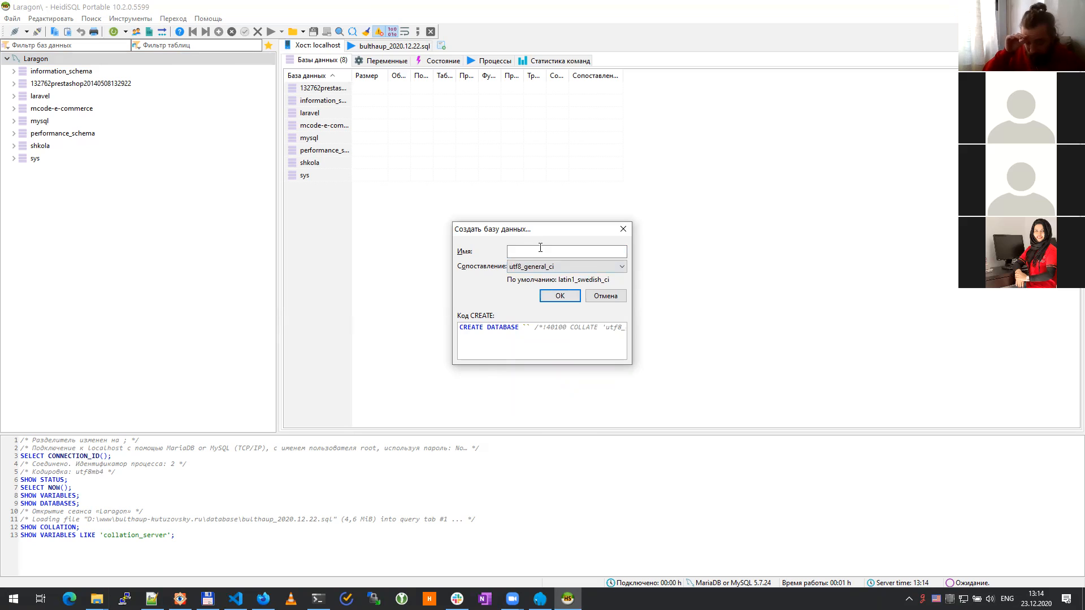
text(untold)
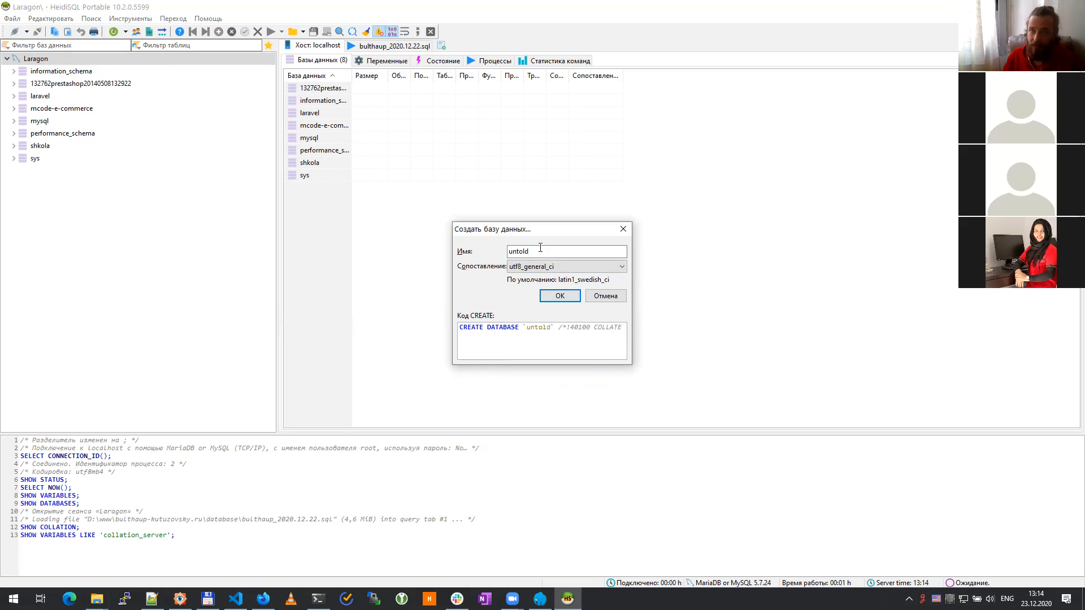
text(-)
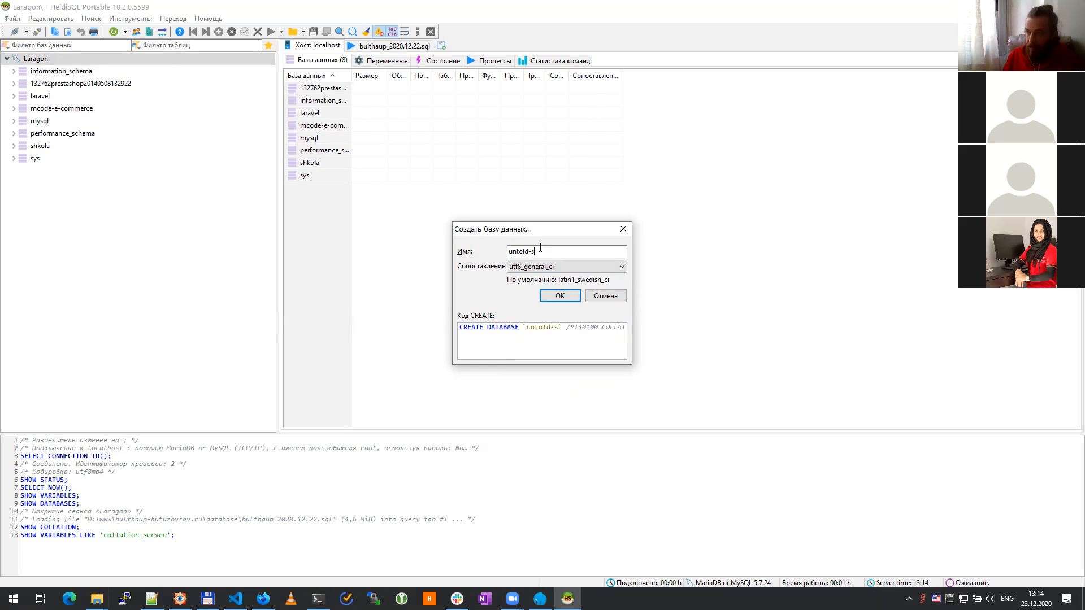
key(BackSpace)
text(st)
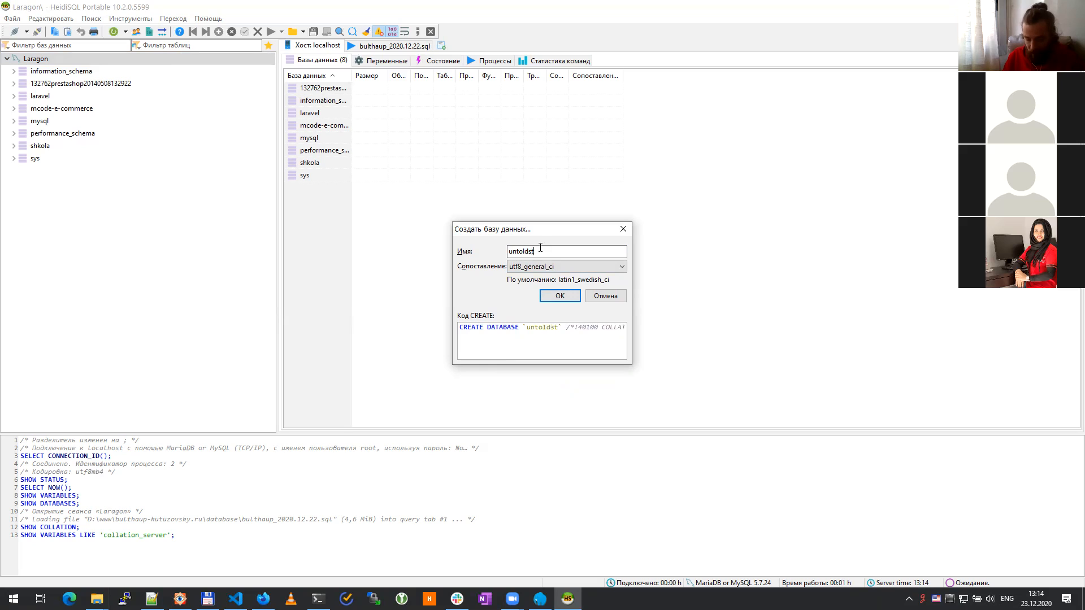
text(orie)
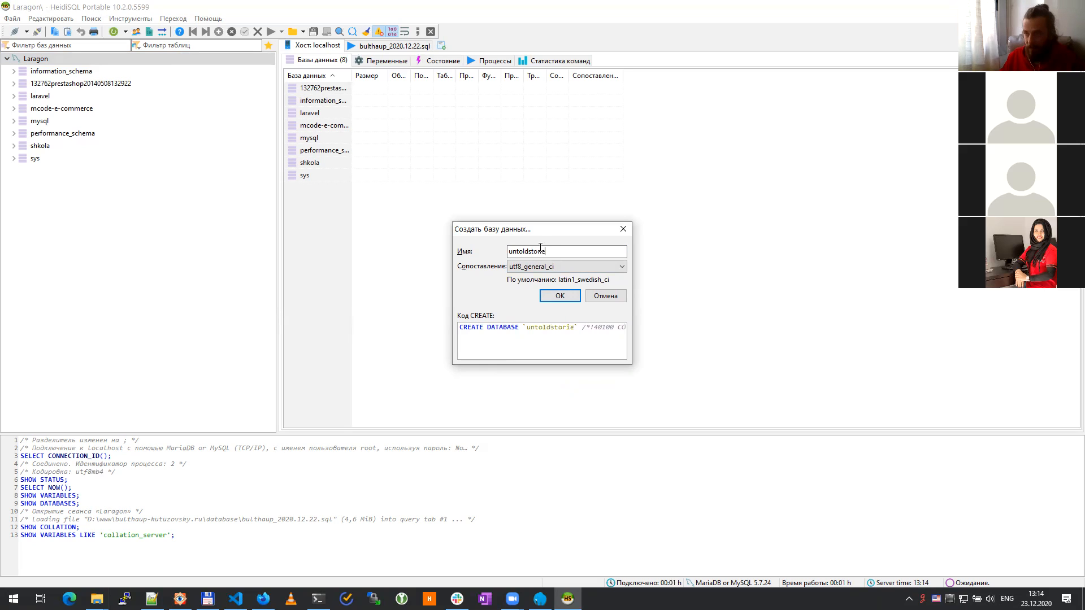
key(BackSpace)
text(y)
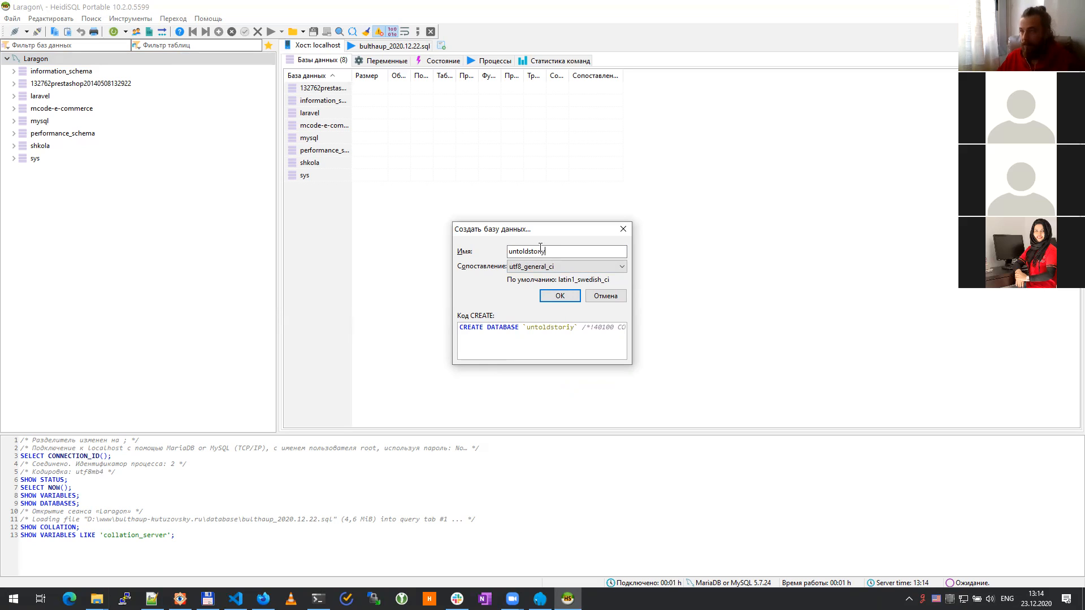
double_click(541, 250)
key(ctrl+c)
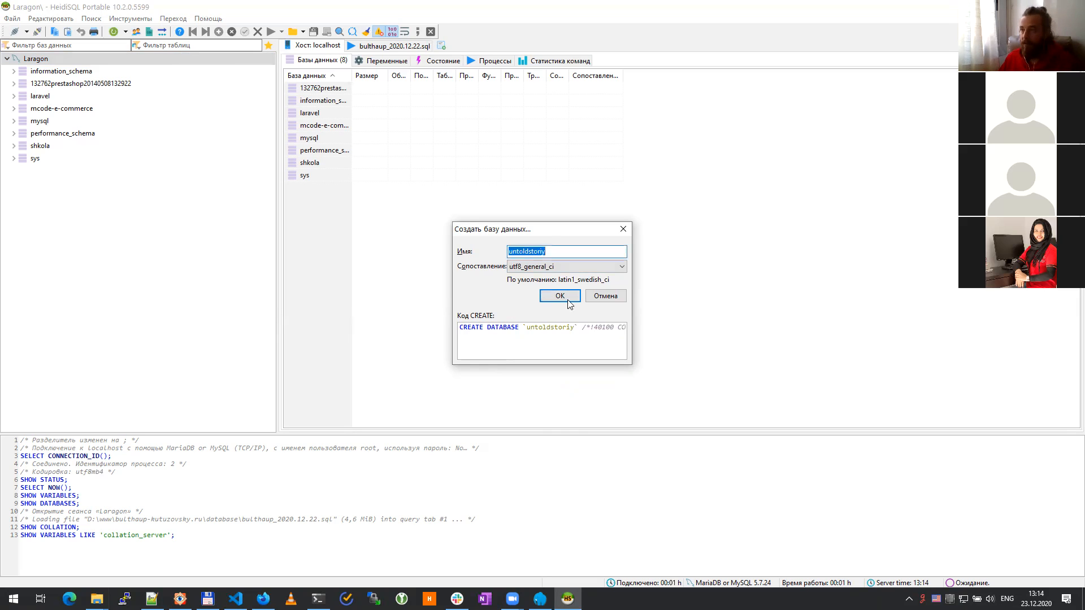
click(559, 296)
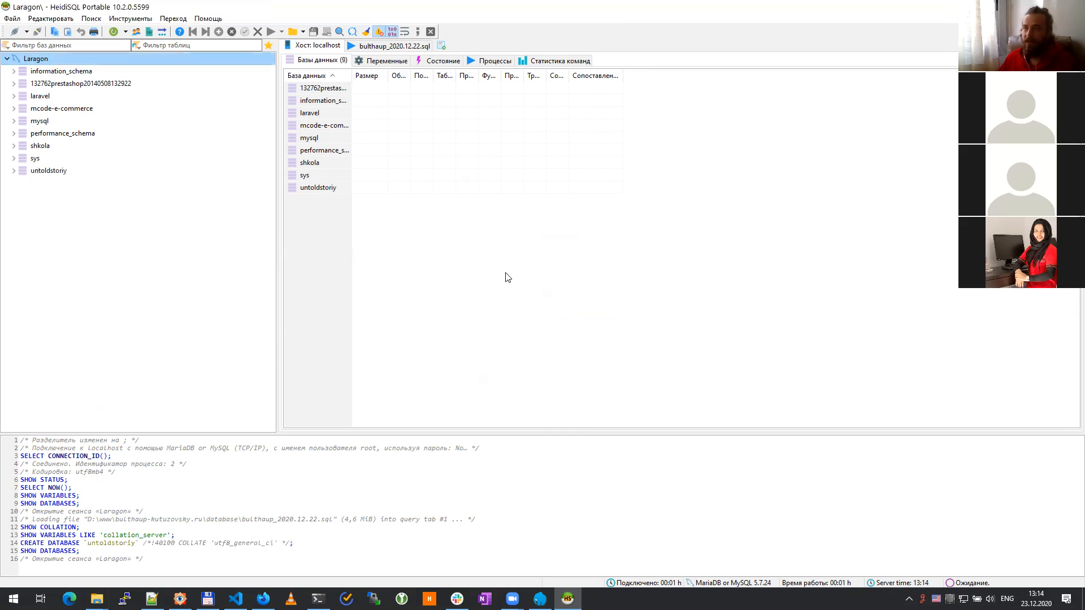
click(135, 31)
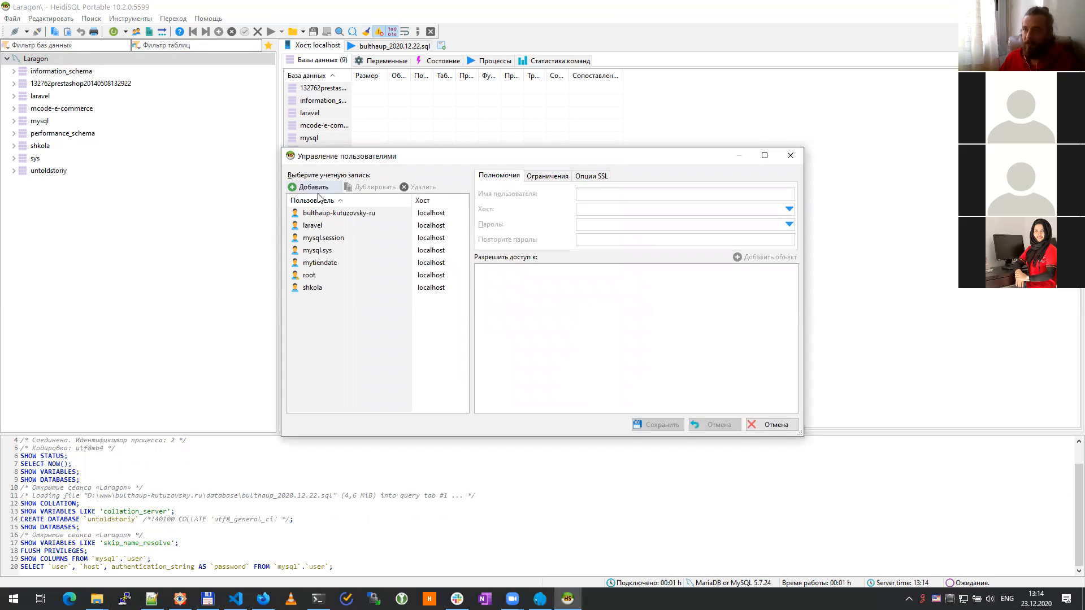
Step: Add a new user account named untoldstoriy and enter its password twice
click(308, 188)
key(ctrl+v)
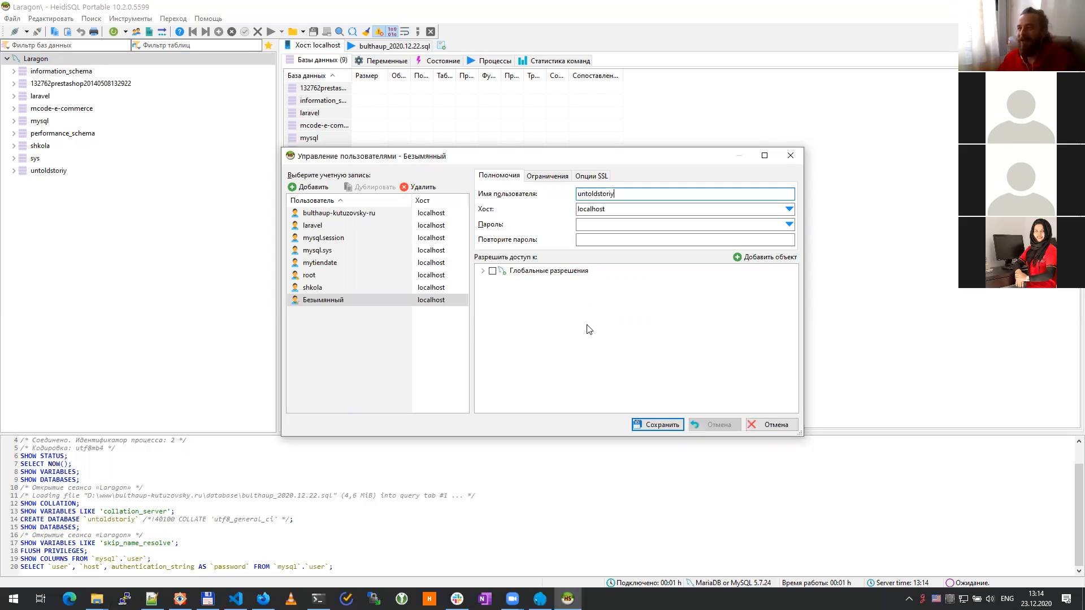
click(637, 225)
text(••••••)
click(619, 239)
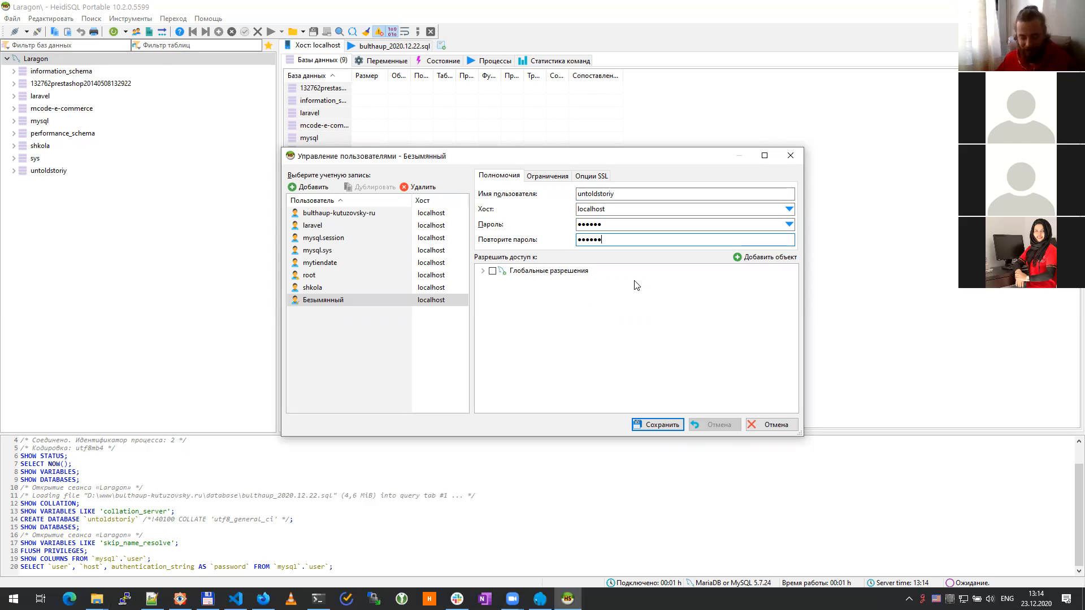
Step: Grant the user all privileges on the untoldstoriy database and save the account
click(767, 258)
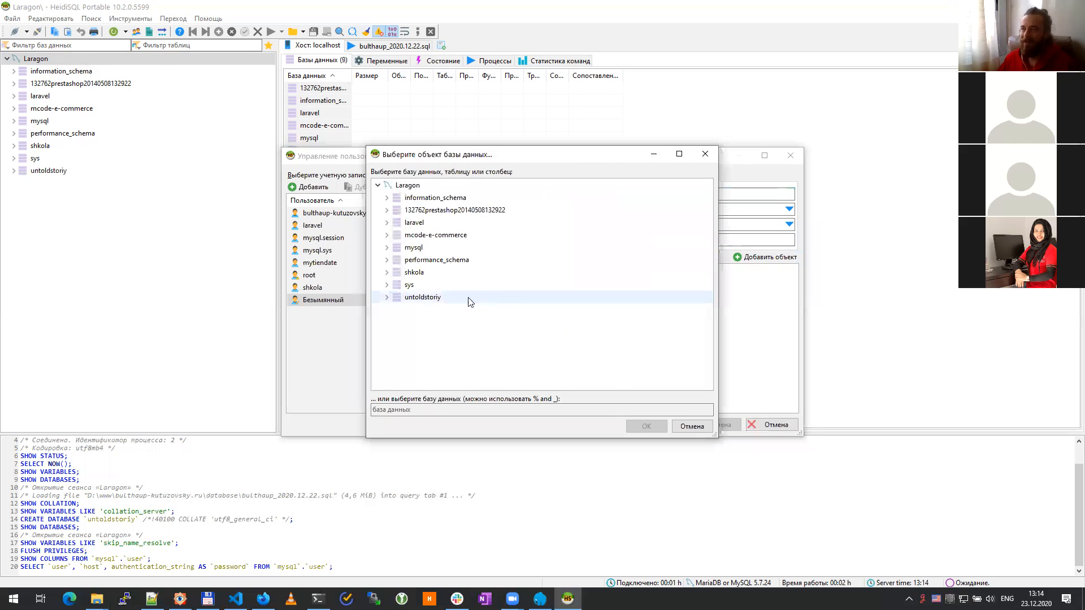
click(432, 298)
click(646, 426)
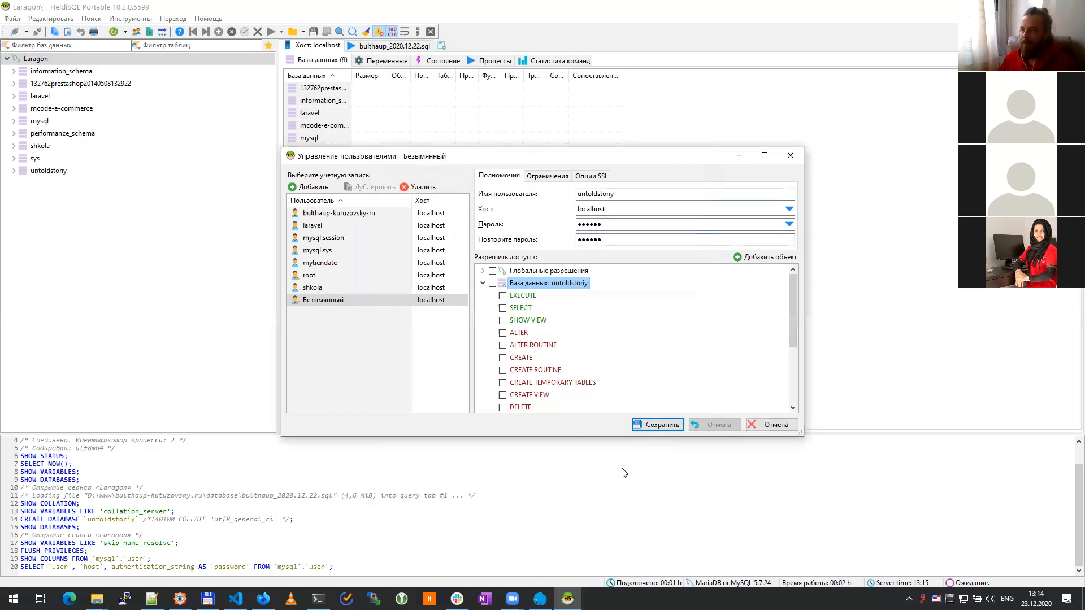
click(492, 283)
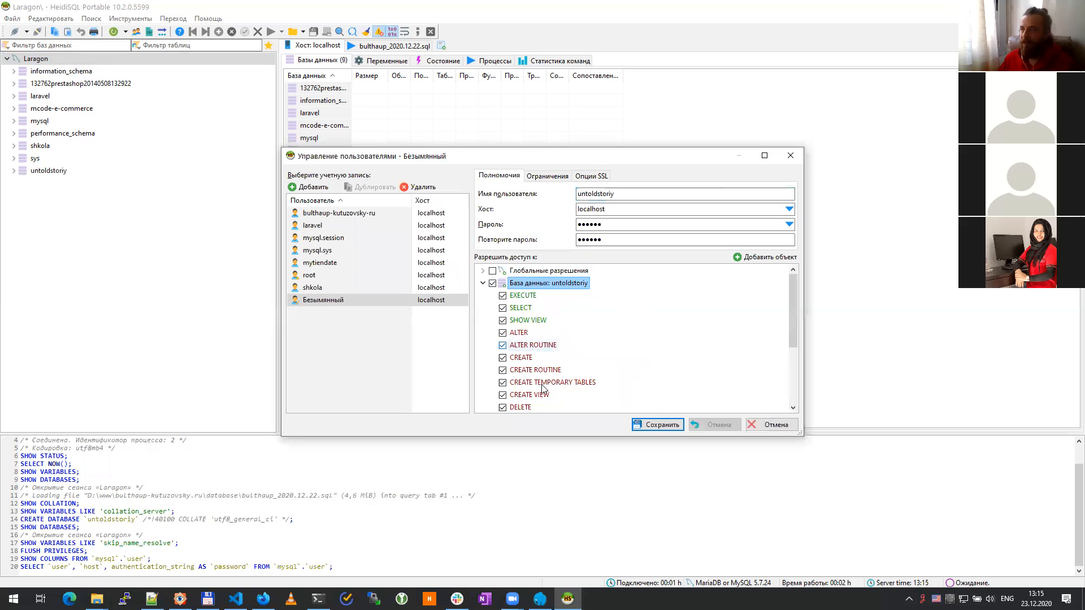
click(650, 426)
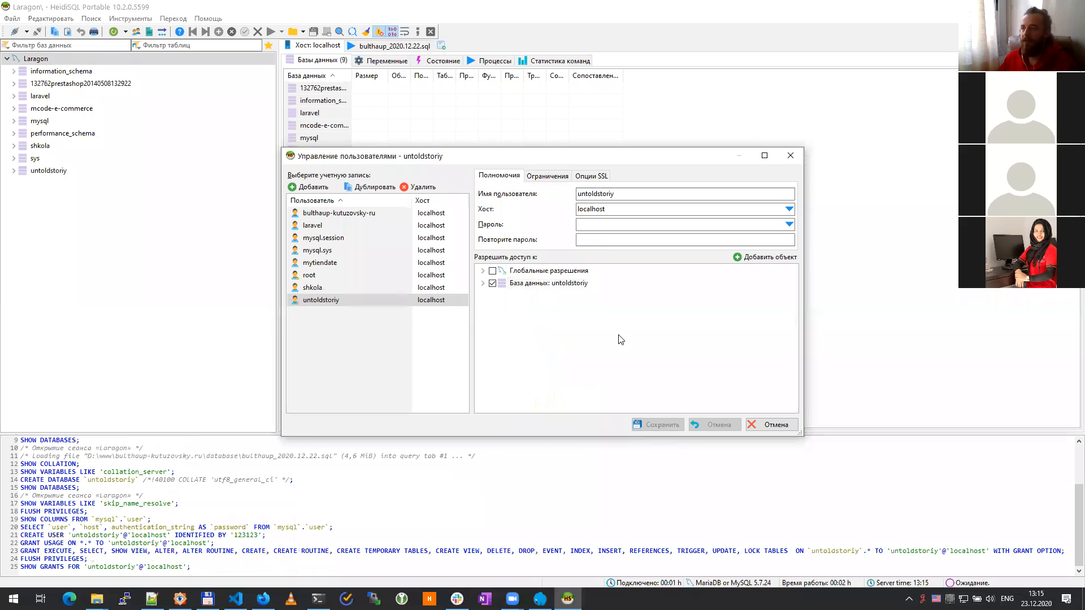
click(784, 428)
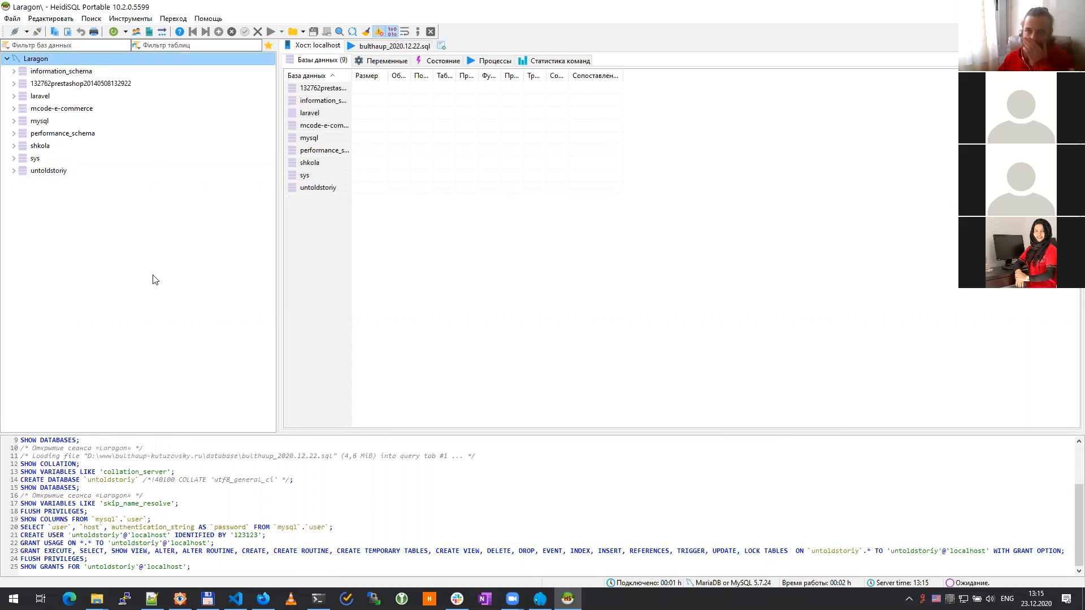
Step: Paste untoldstoriy into a new Notepad++ tab, then return to HeidiSQL
click(151, 598)
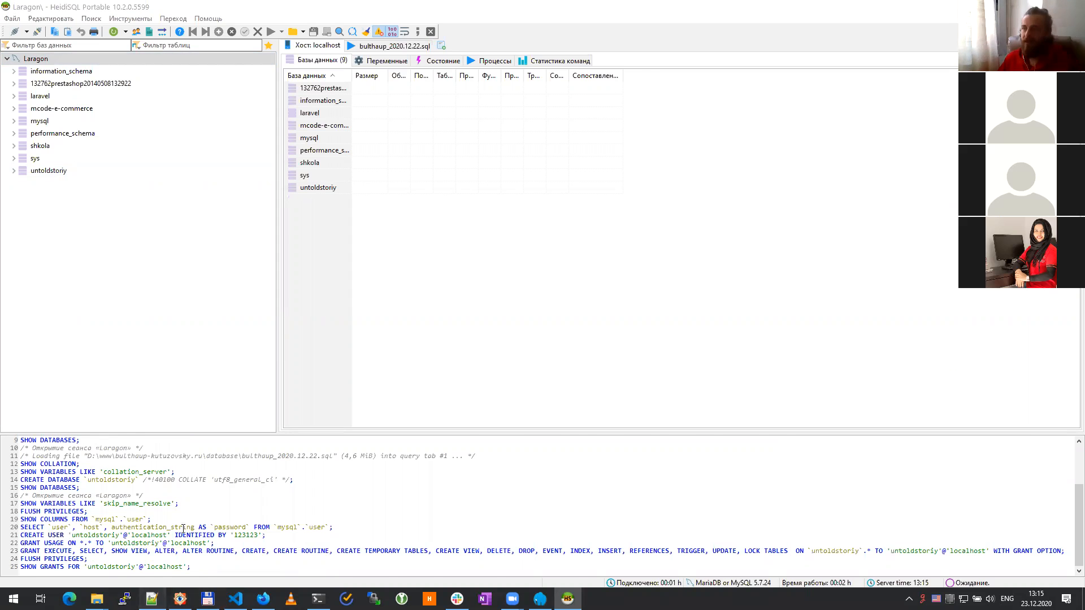
click(8, 30)
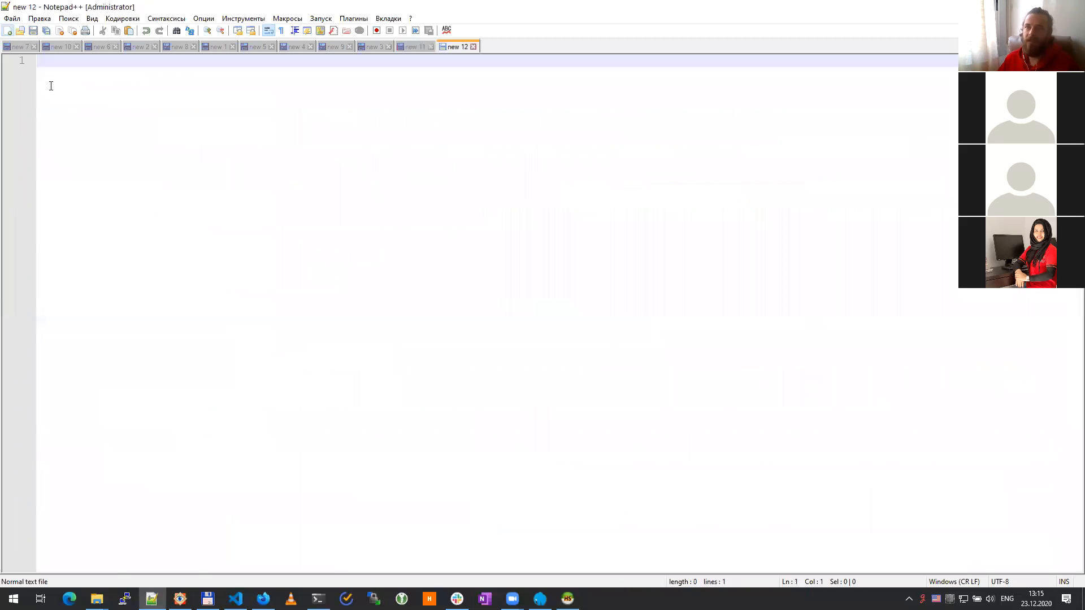
key(ctrl+v)
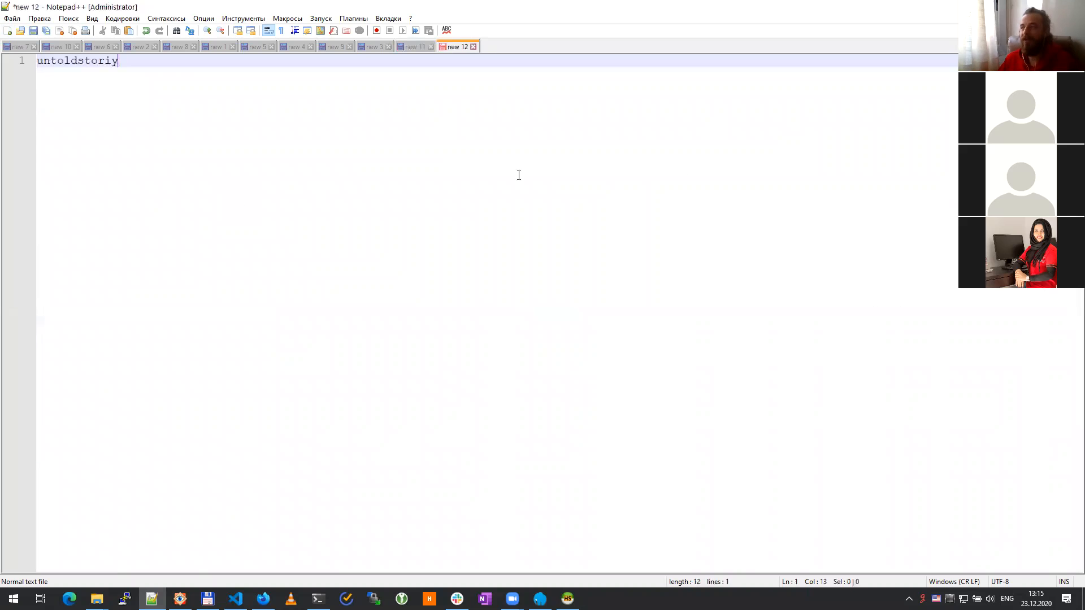
key(alt+Tab)
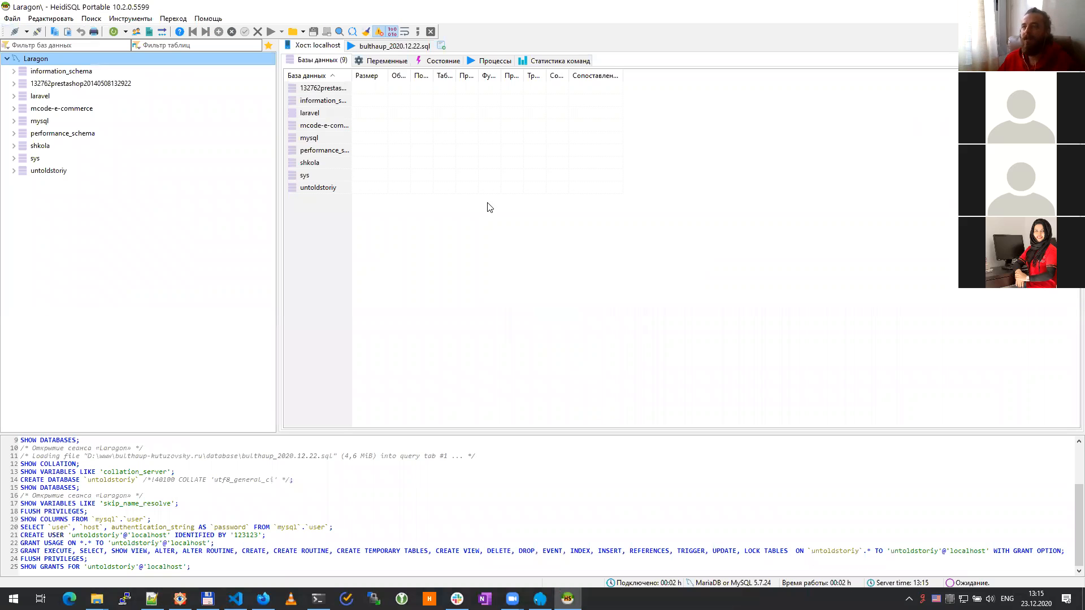
click(128, 271)
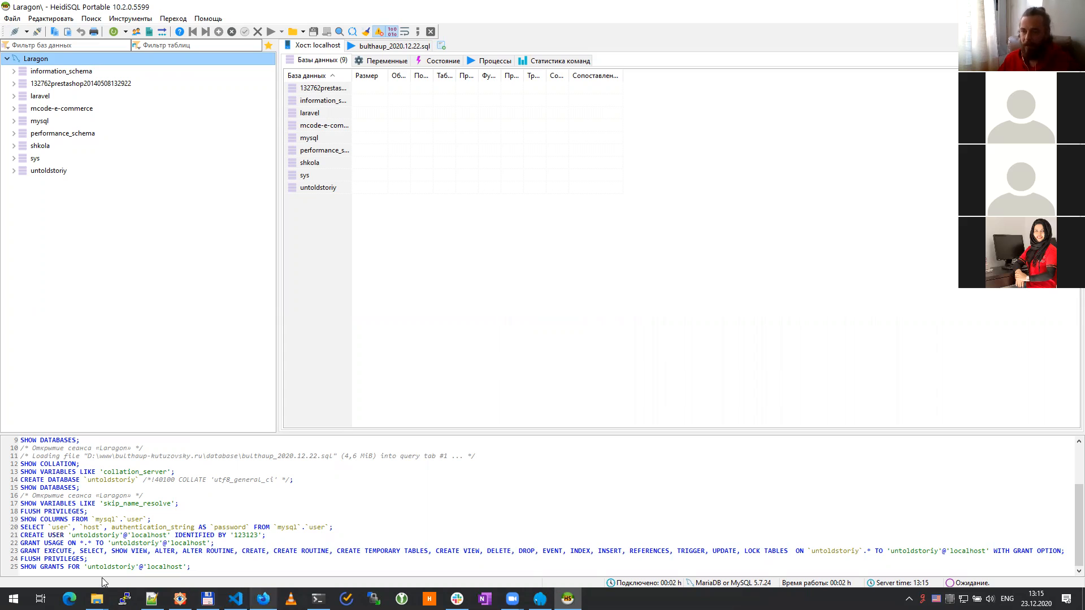
click(97, 599)
Step: Move all files from the wordpress subfolder up into the untold.story web folder
click(455, 551)
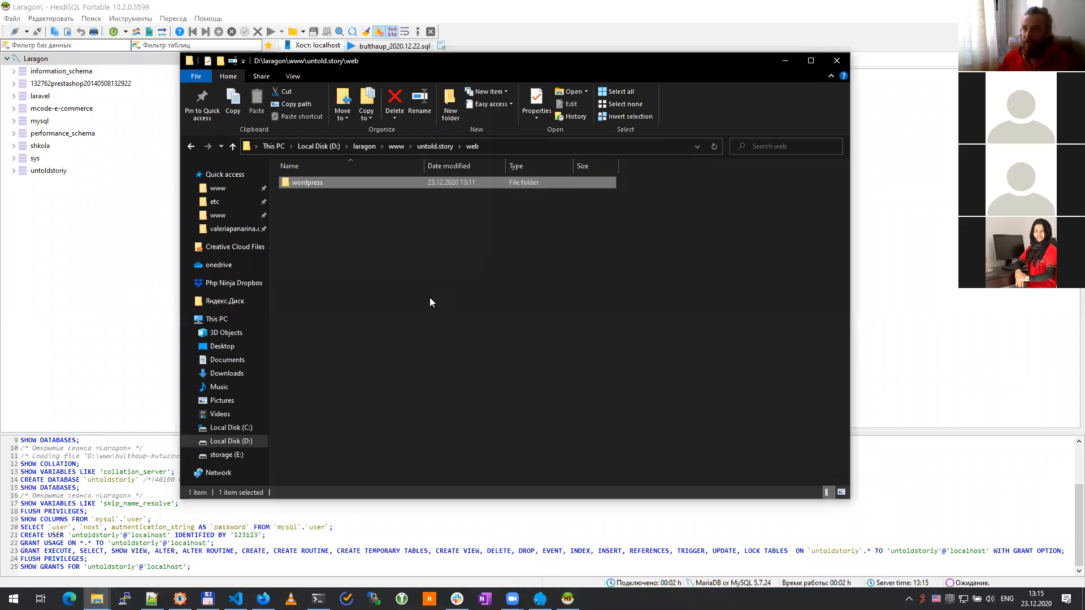
double_click(312, 182)
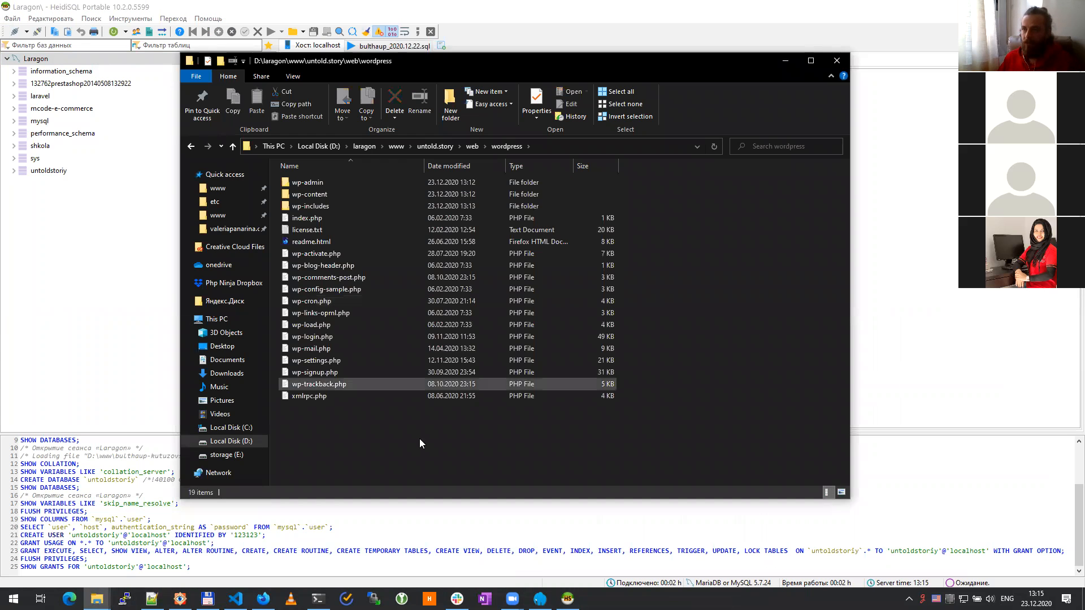
key(ctrl+a)
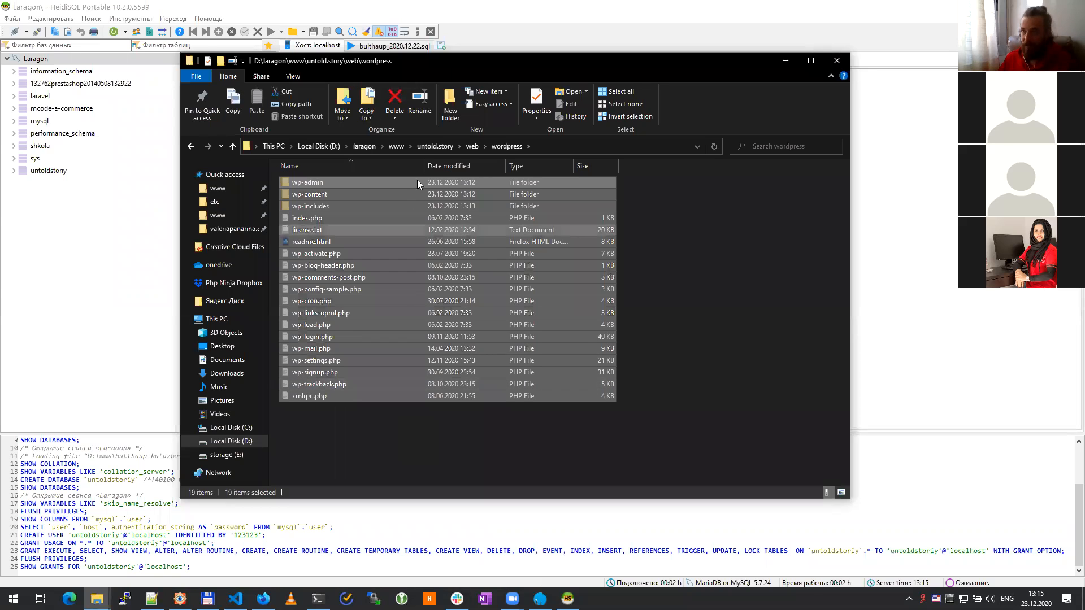
key(ctrl+x)
key(alt+Up)
key(ctrl+v)
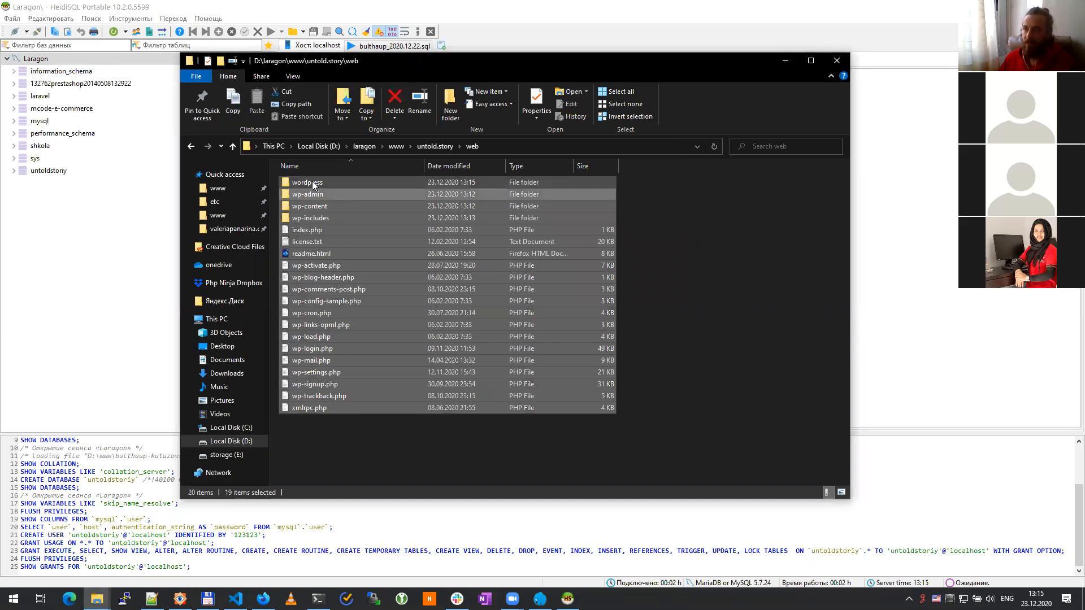
Step: Permanently delete the emptied wordpress folder
click(311, 182)
key(shift+Delete)
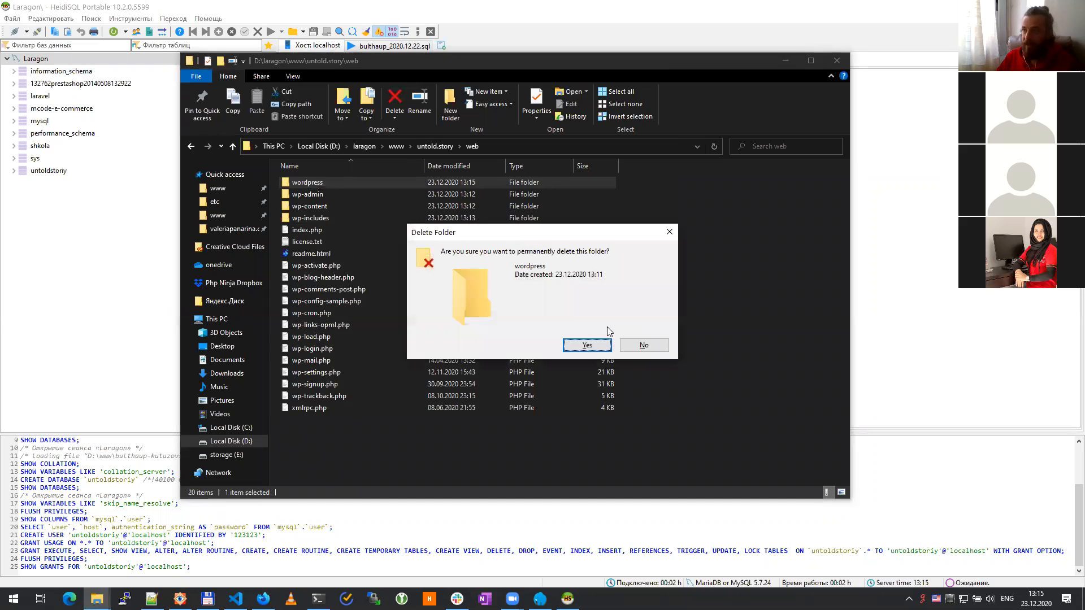
key(Return)
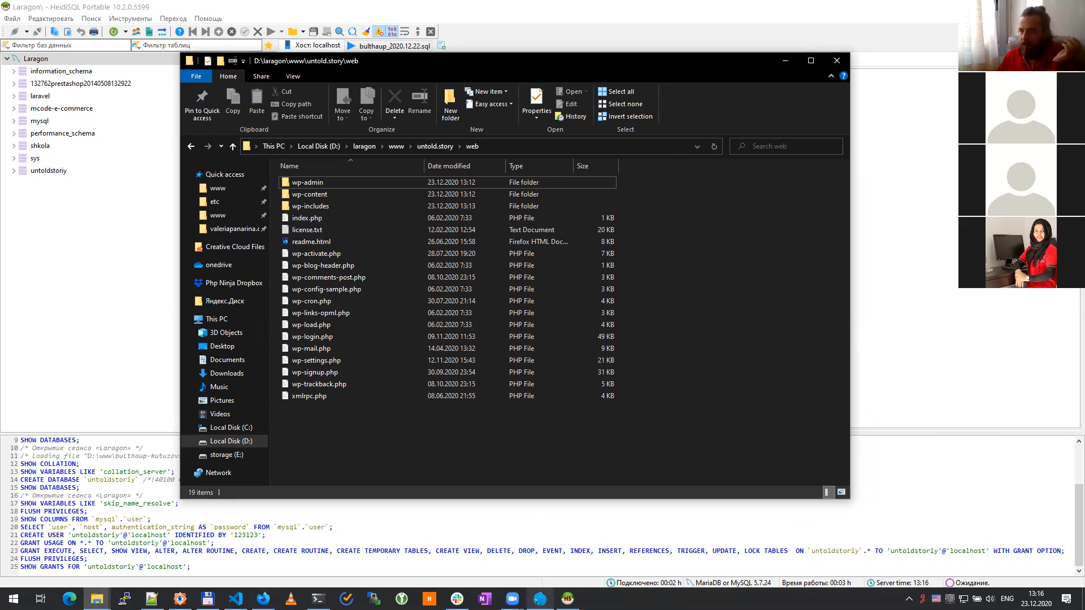
click(539, 599)
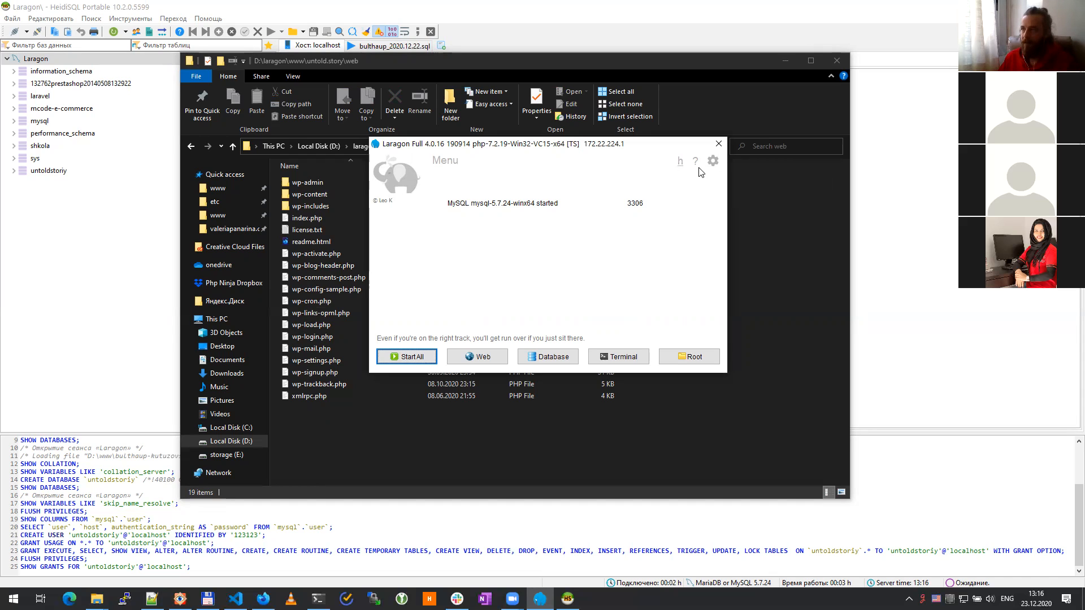
Step: Open D:\laragon\etc\apache2\sites-enabled from Laragon's tray menu under Apache
click(909, 599)
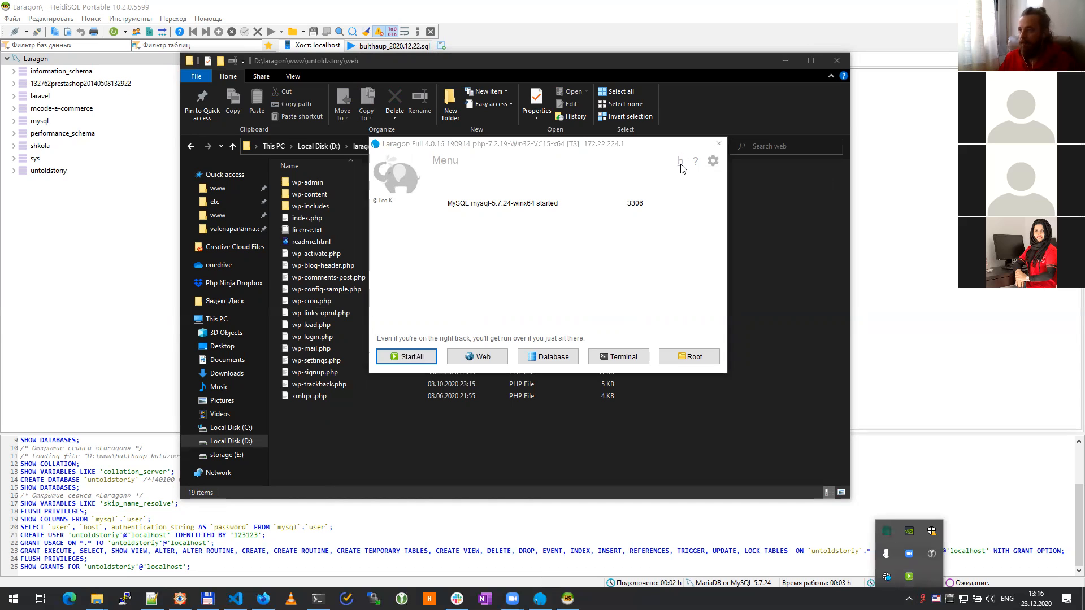
right_click(909, 576)
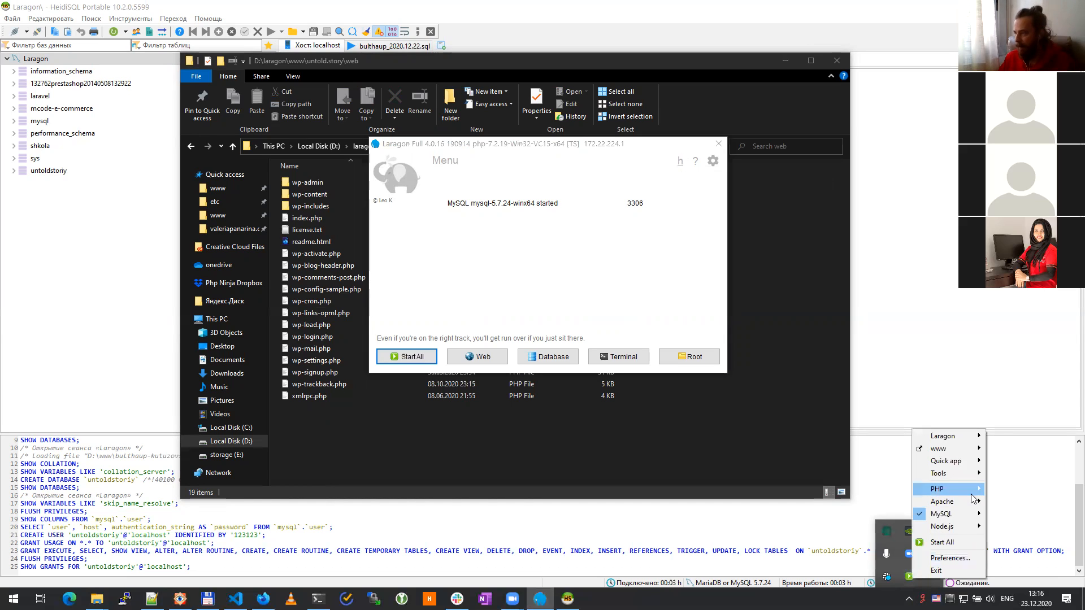
mouse_move(961, 501)
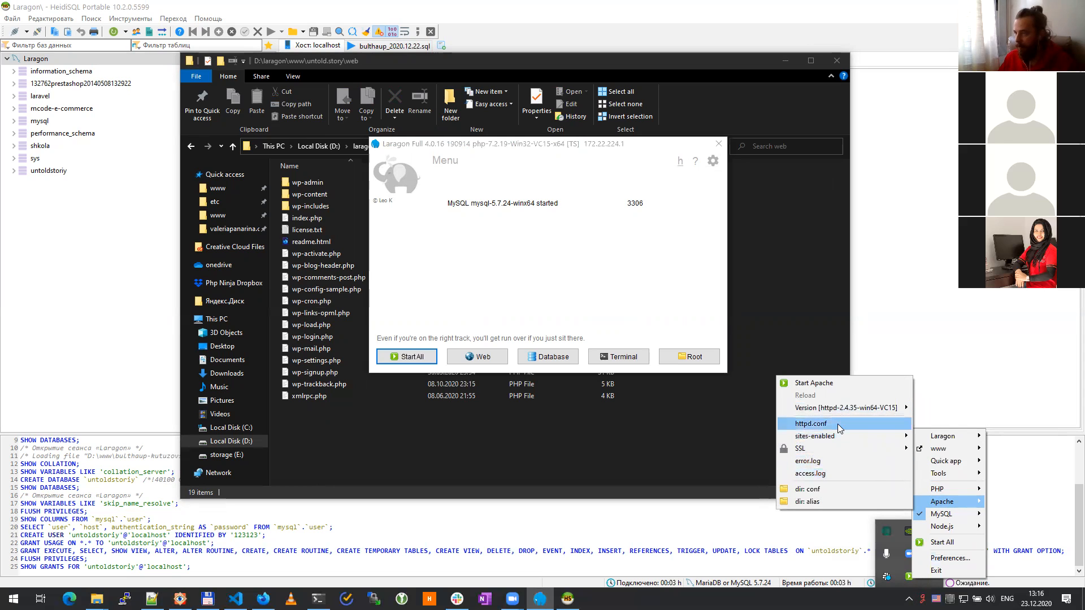
mouse_move(834, 439)
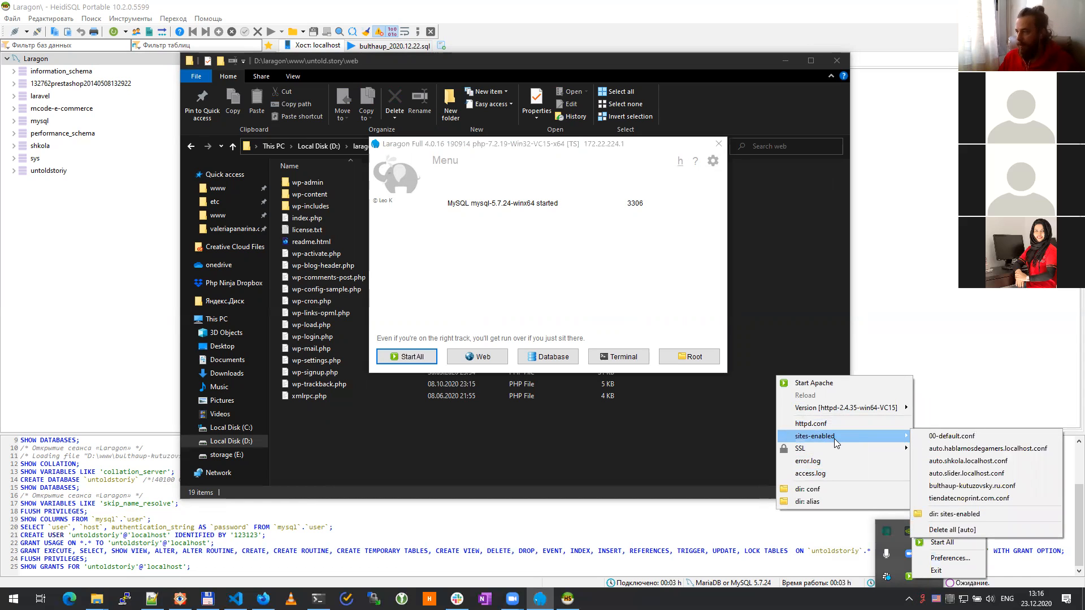
click(953, 515)
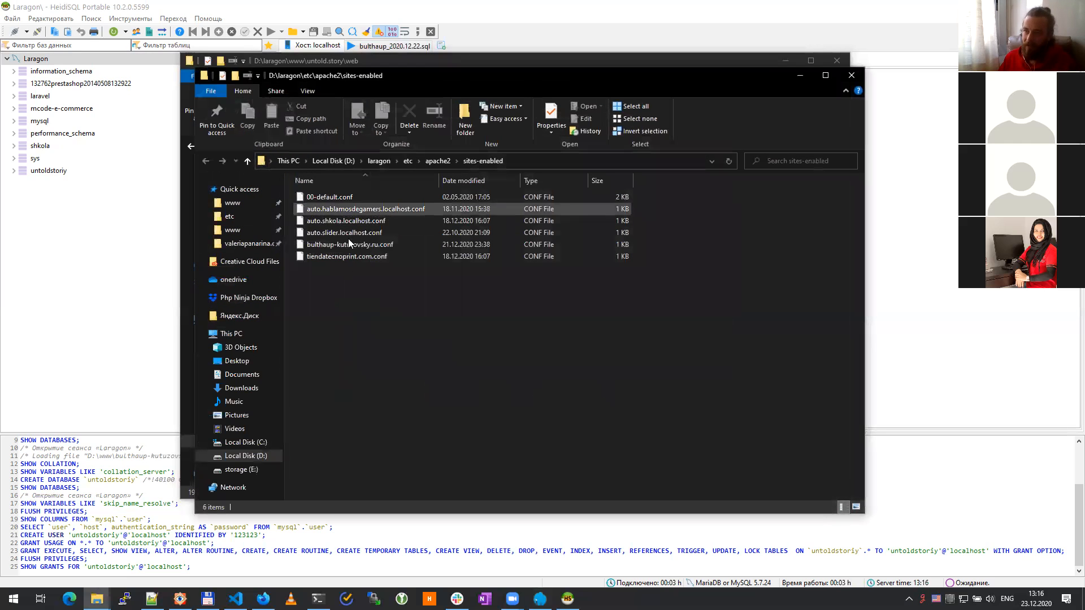
Step: Make a duplicate of tiendatecnoprint.com.conf in the sites-enabled folder
click(351, 257)
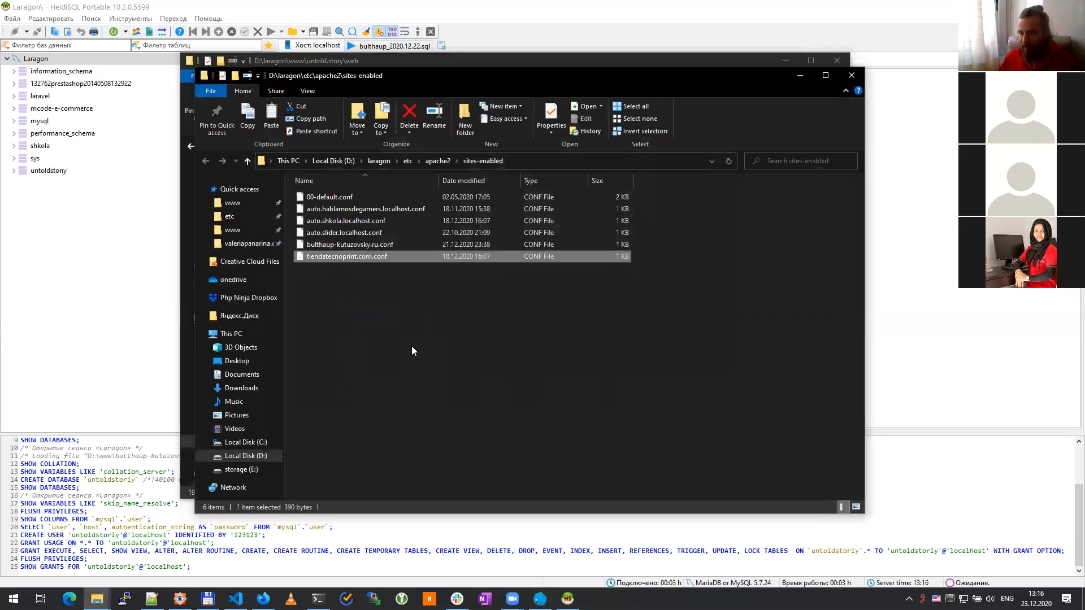
key(ctrl+c)
key(ctrl+v)
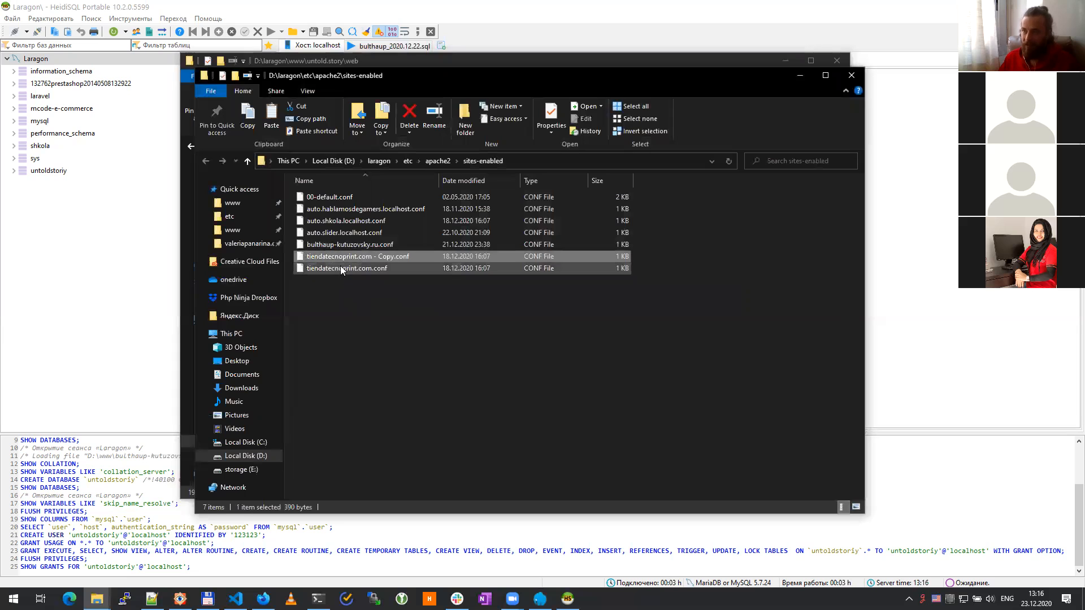
right_click(341, 258)
click(402, 448)
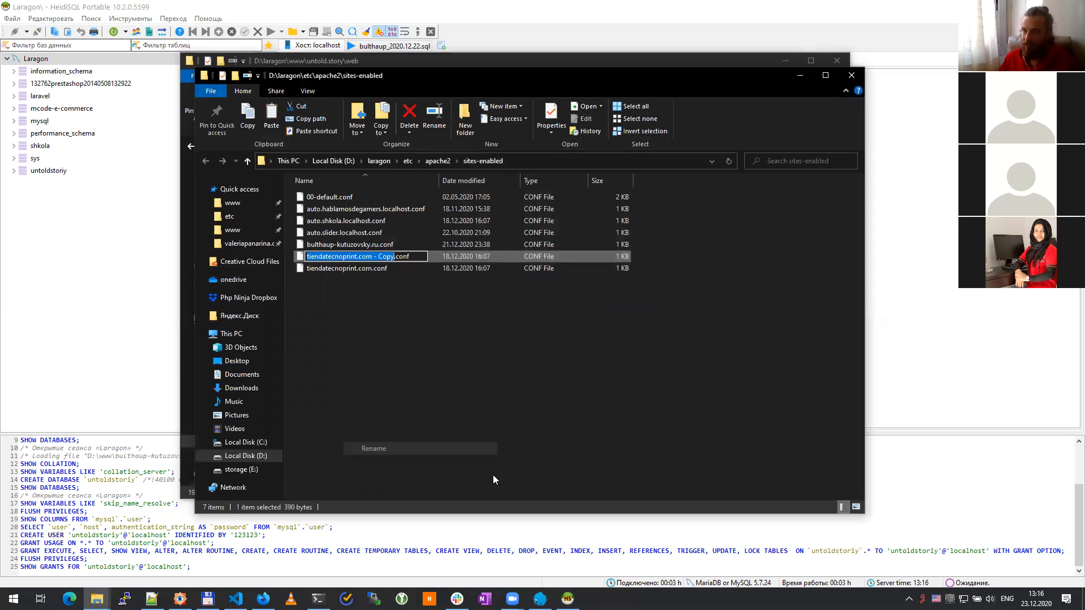
key(Right)
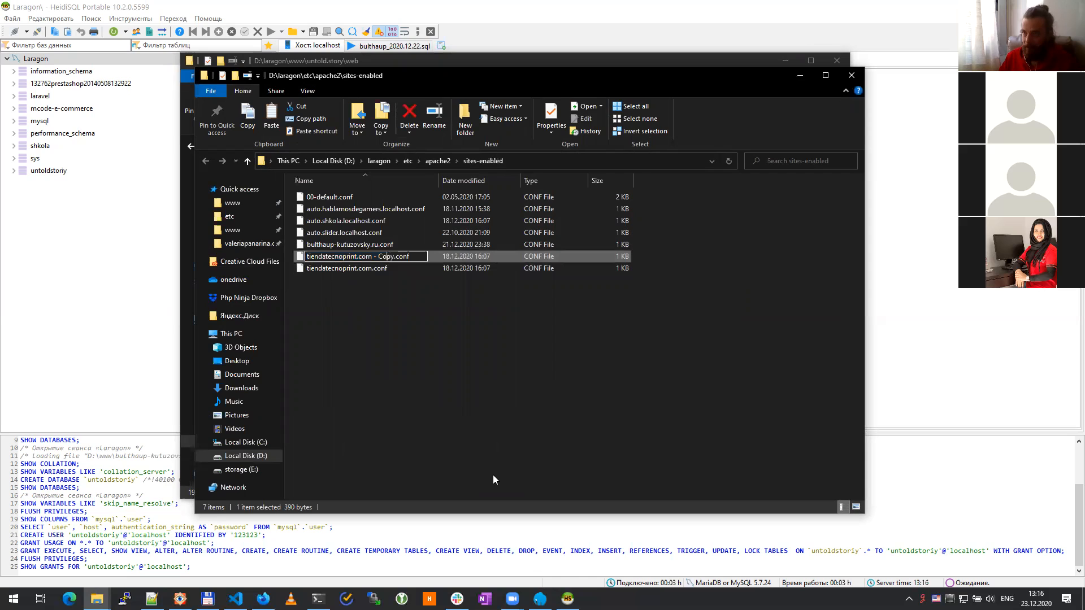
key(shift+Home)
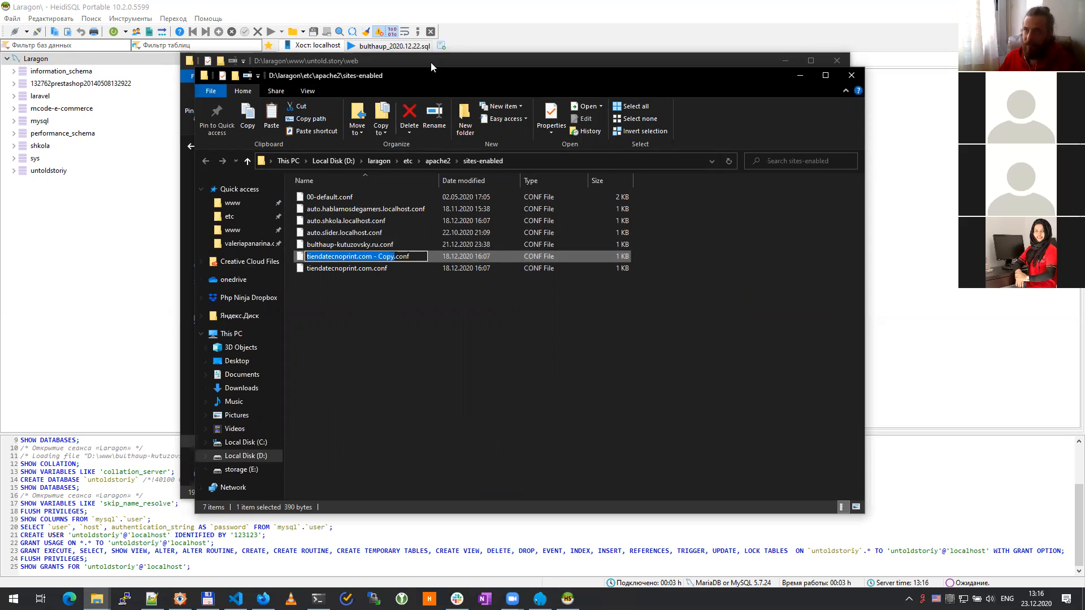
click(484, 61)
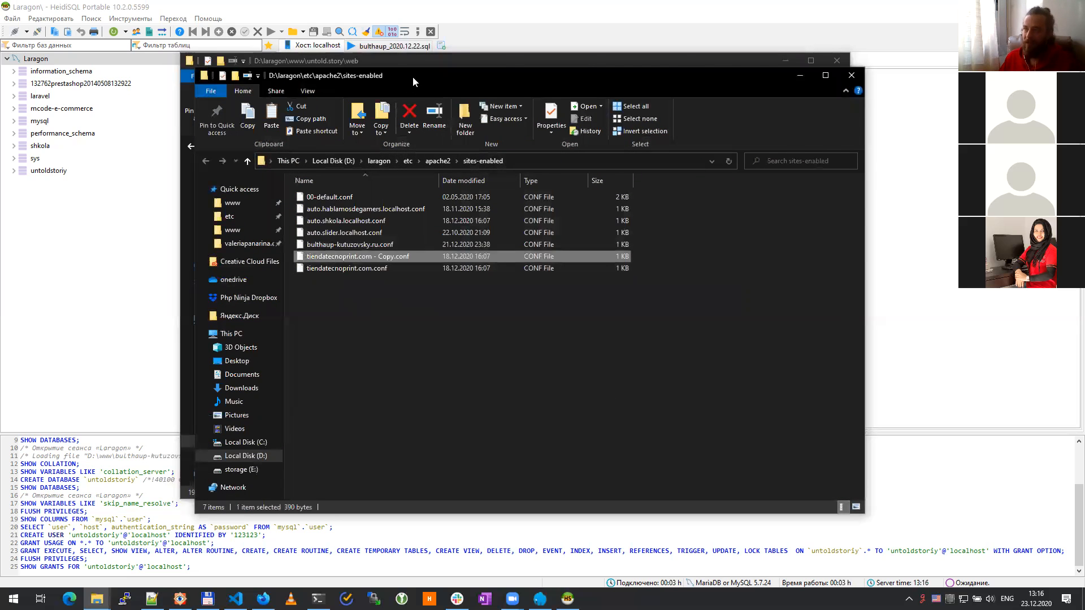
Step: Copy the name untold.story from the web folder's address path
drag(413, 77, 665, 103)
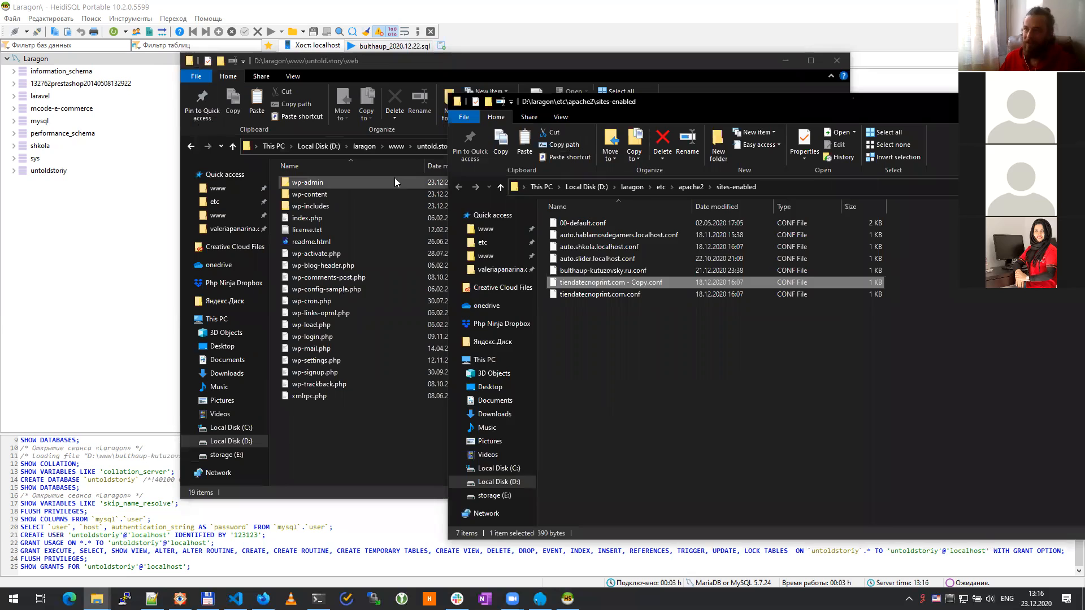
click(394, 177)
click(496, 145)
mouse_move(341, 146)
mouse_down()
mouse_move(307, 147)
mouse_move(344, 146)
mouse_up()
key(ctrl+c)
double_click(343, 147)
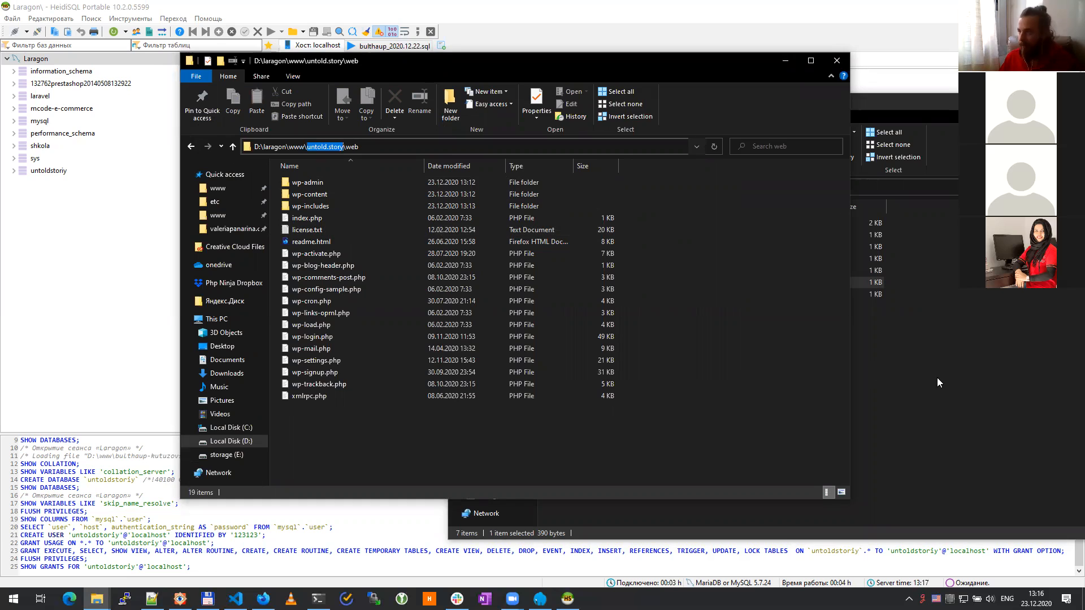
Step: Rename the duplicated file to untold.story.conf
click(937, 377)
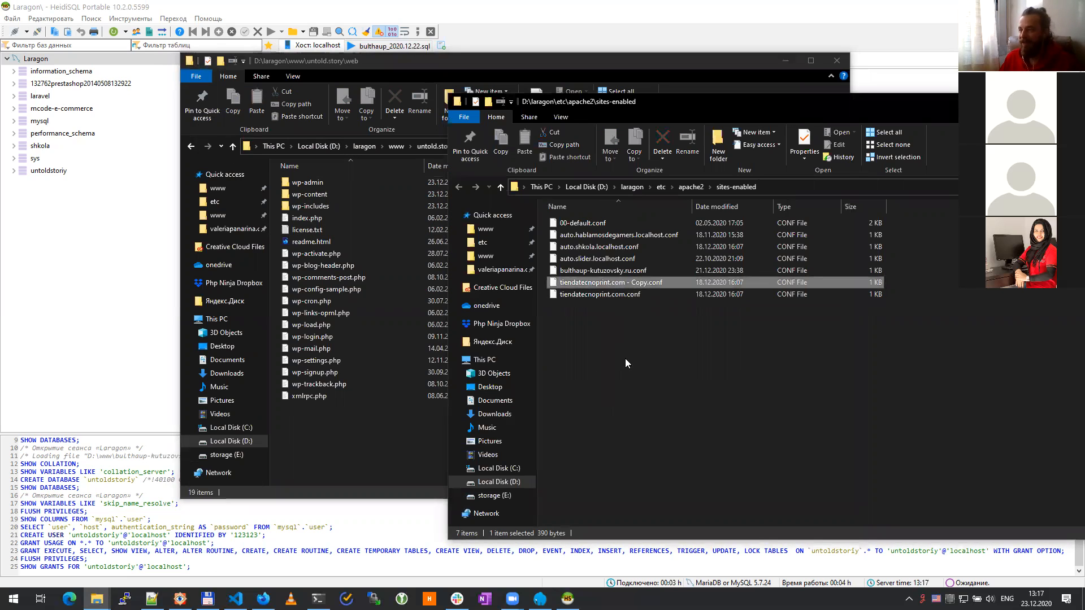
right_click(623, 283)
click(666, 475)
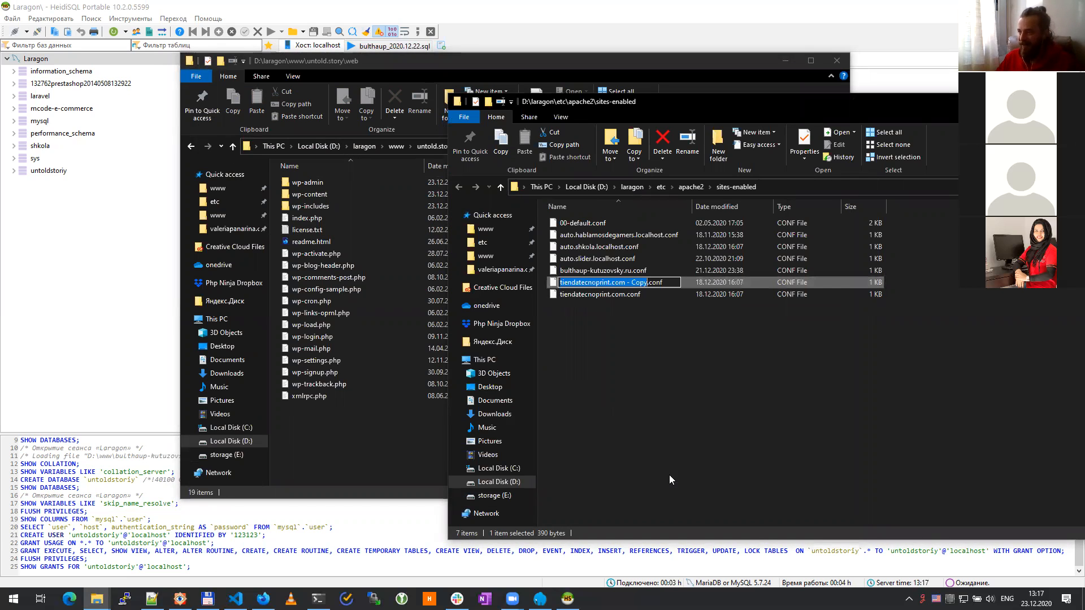
key(ctrl+v)
key(Return)
right_click(620, 405)
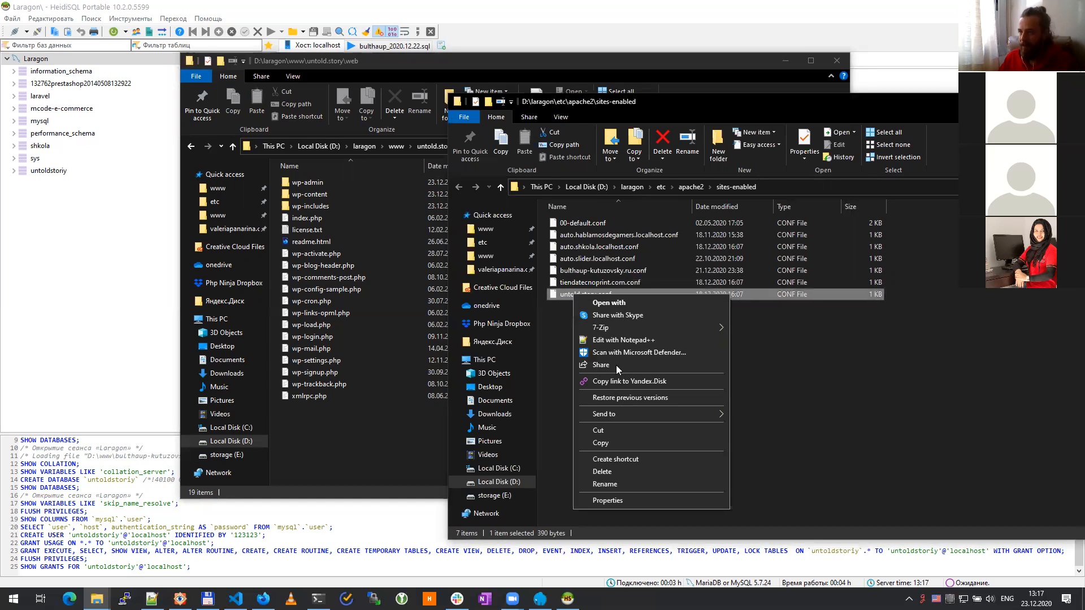
Step: In untold.story.conf, point the DocumentRoot and Directory paths at untold.story
click(623, 338)
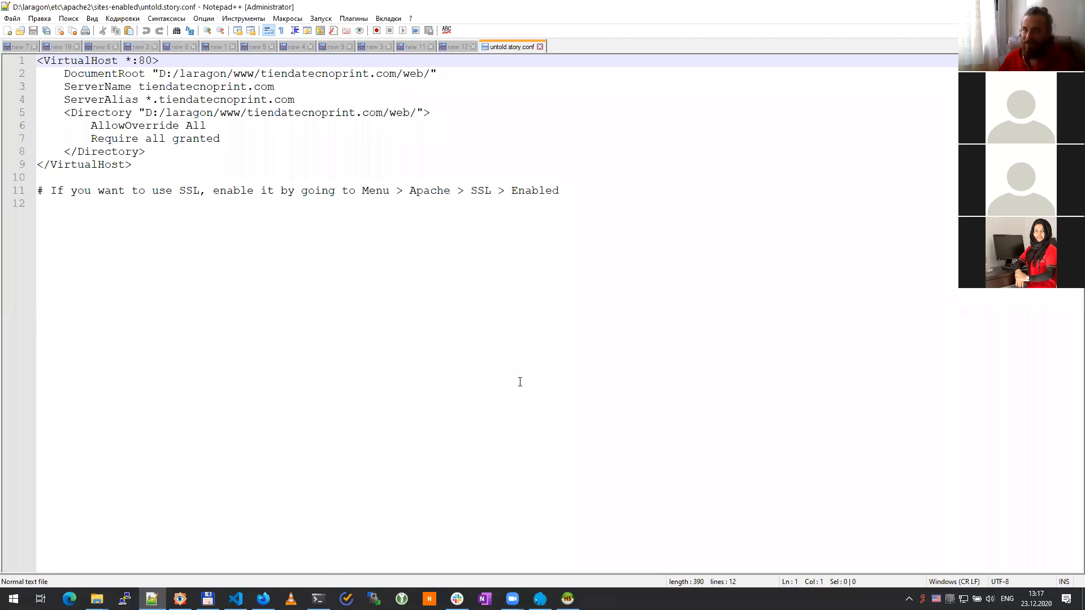
drag(261, 74, 396, 74)
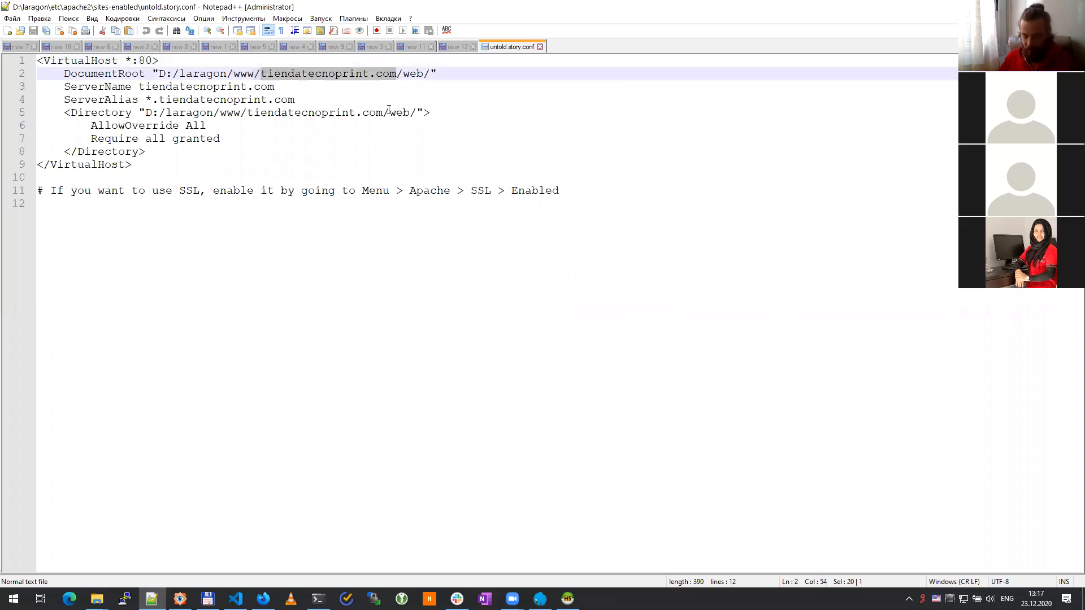
key(ctrl+v)
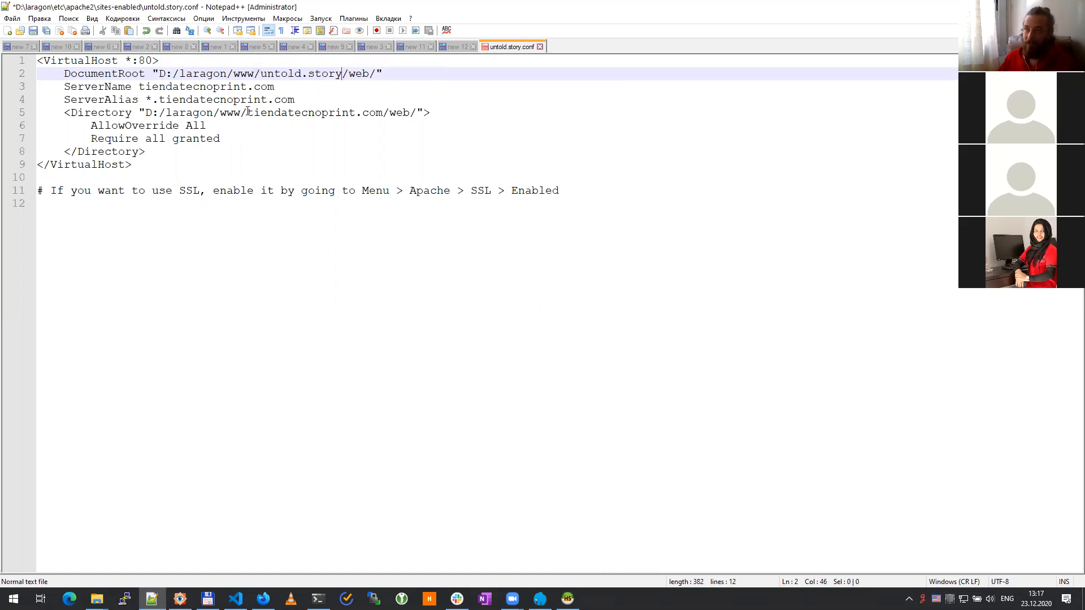
drag(248, 111, 386, 113)
key(ctrl+v)
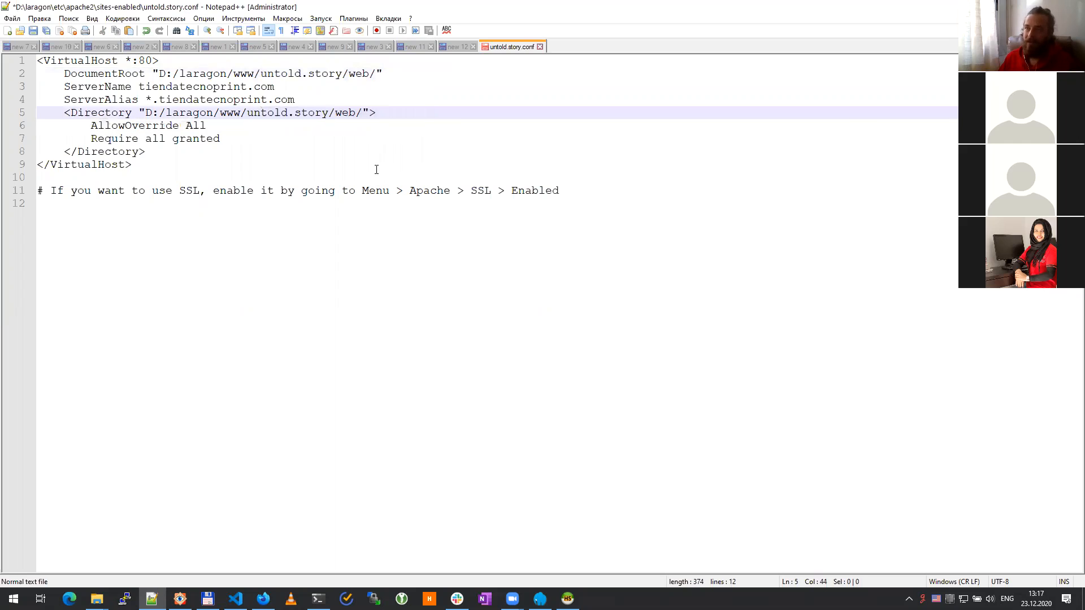
Step: Set ServerName to untold.story and ServerAlias to *.untold.story, then save and close the file
drag(306, 86, 140, 87)
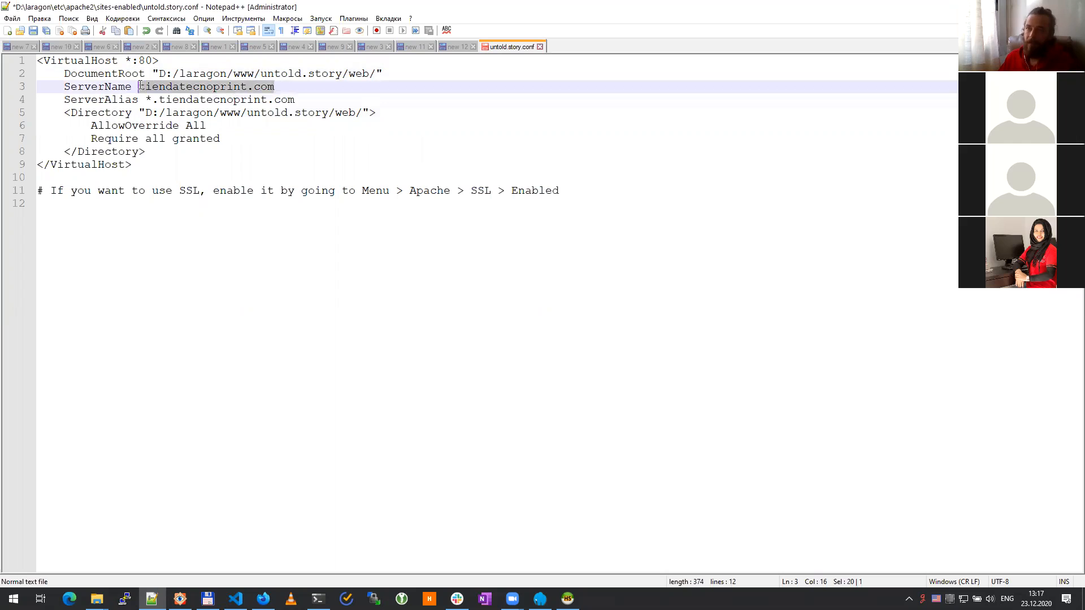
key(ctrl+v)
drag(308, 99, 163, 101)
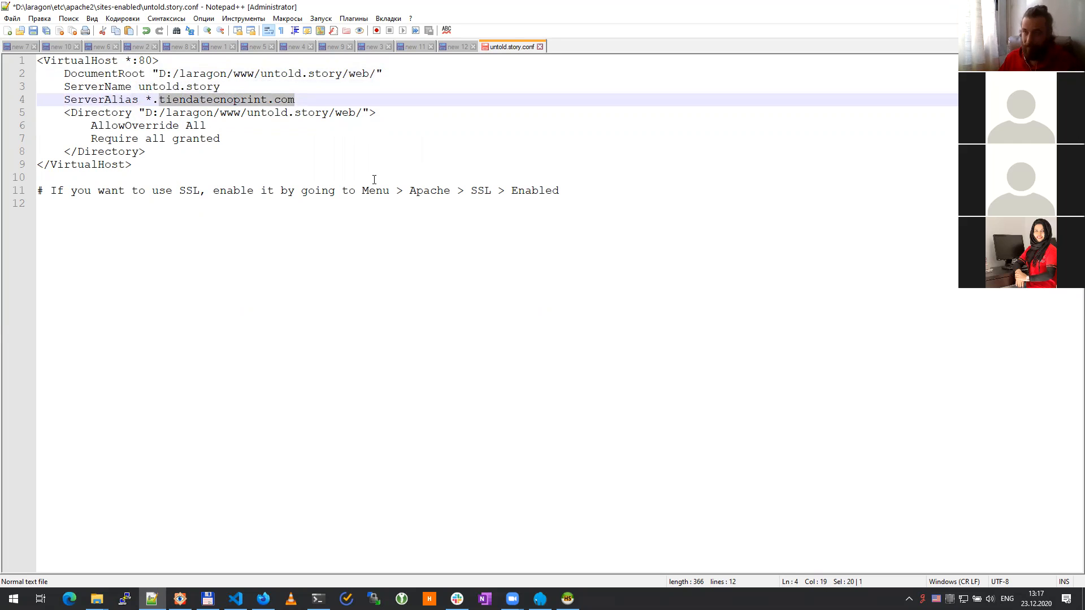
key(ctrl+v)
key(ctrl+s)
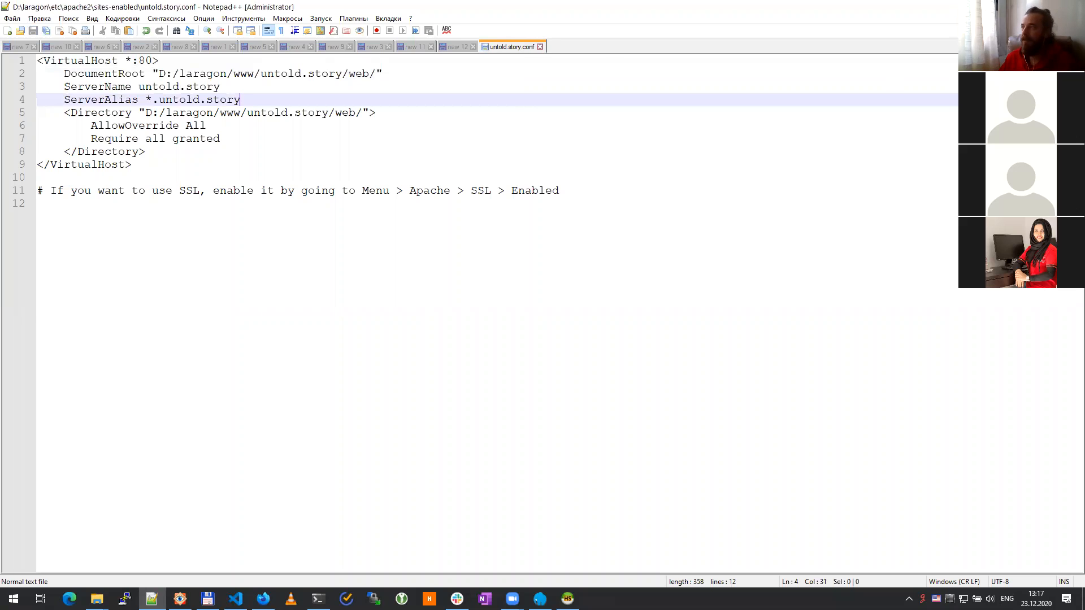
click(540, 46)
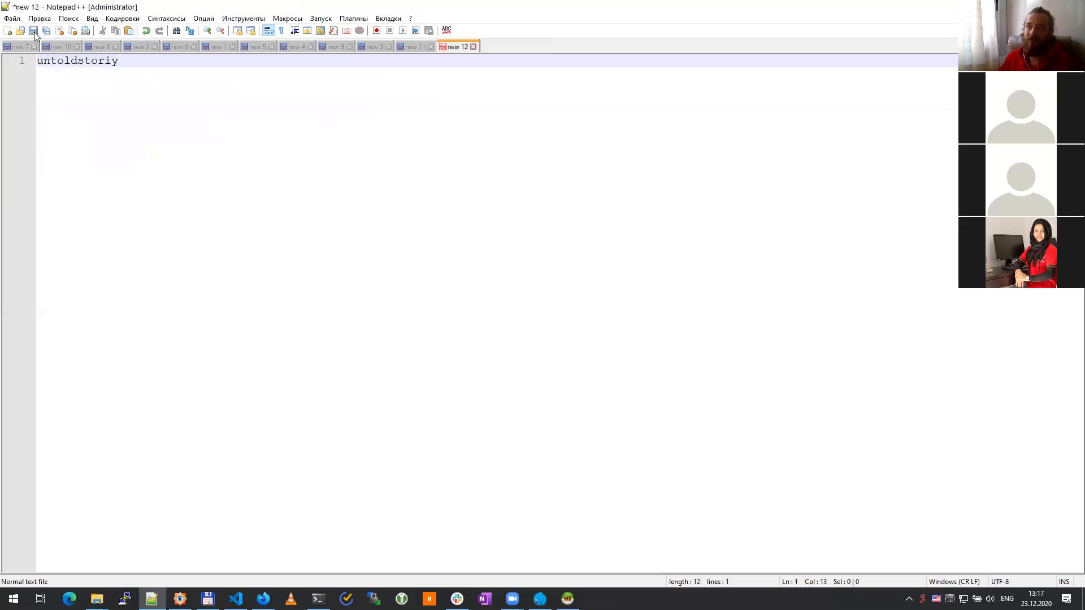
Step: Open the Windows hosts file from Notepad++'s recent files
click(11, 18)
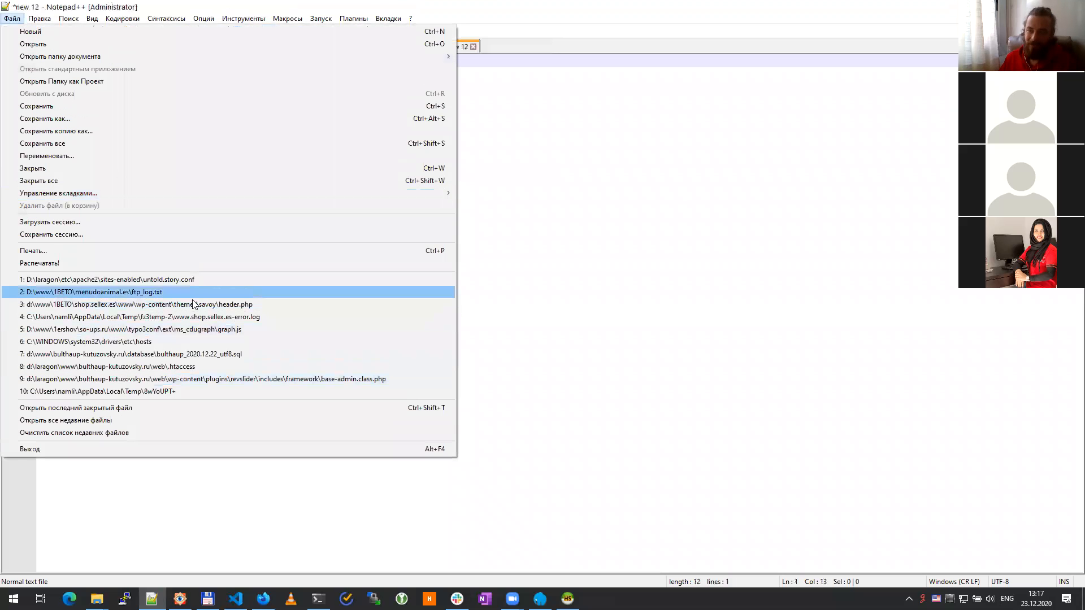
click(154, 341)
scroll(364, 477, down, 14)
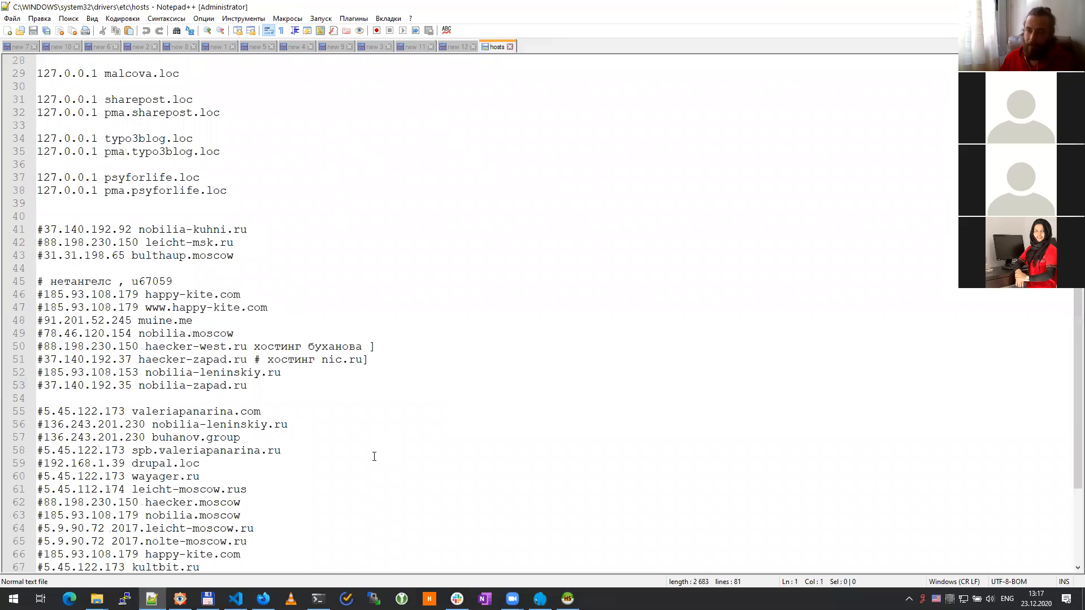
Step: Uncomment line 81, replace bulthaup-kutuzovsky.ru with untold.story, and save the hosts file
click(326, 558)
key(Home)
key(Delete)
key(End)
key(shift+Left)
key(shift+Left)
key(shift+Left)
key(shift+Left)
key(shift+Left)
key(shift+Left)
key(shift+Left)
key(shift+Left)
key(shift+Left)
key(shift+Left)
key(shift+Left)
key(shift+Left)
key(shift+Left)
key(shift+Left)
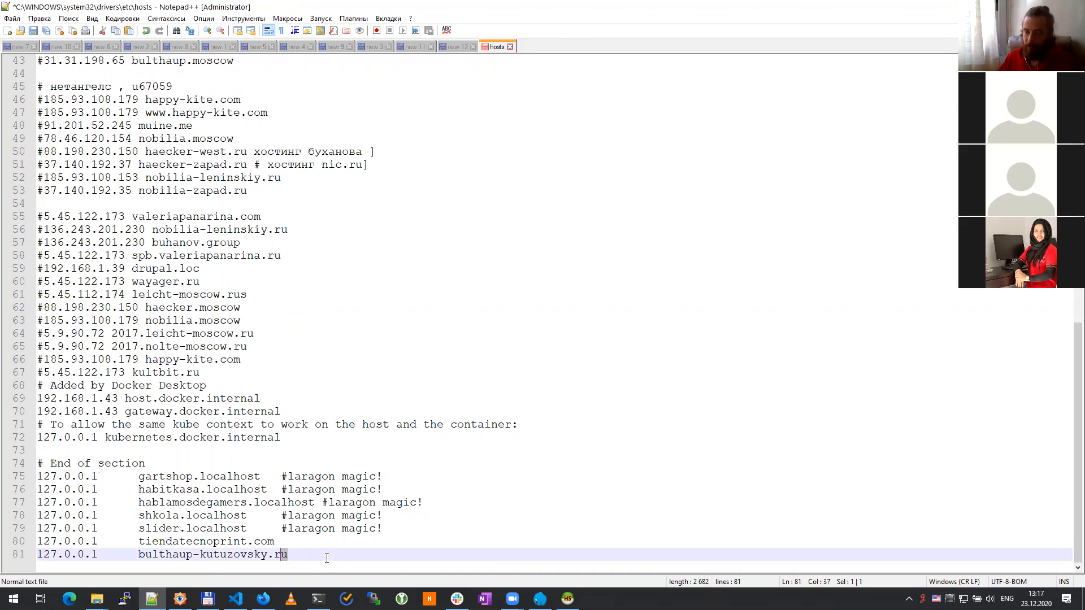
key(shift+Left)
key(shift+Left)
key(shift+Left)
key(shift+Left)
key(shift+Left)
key(shift+Left)
key(shift+Left)
key(shift+Left)
key(ctrl+v)
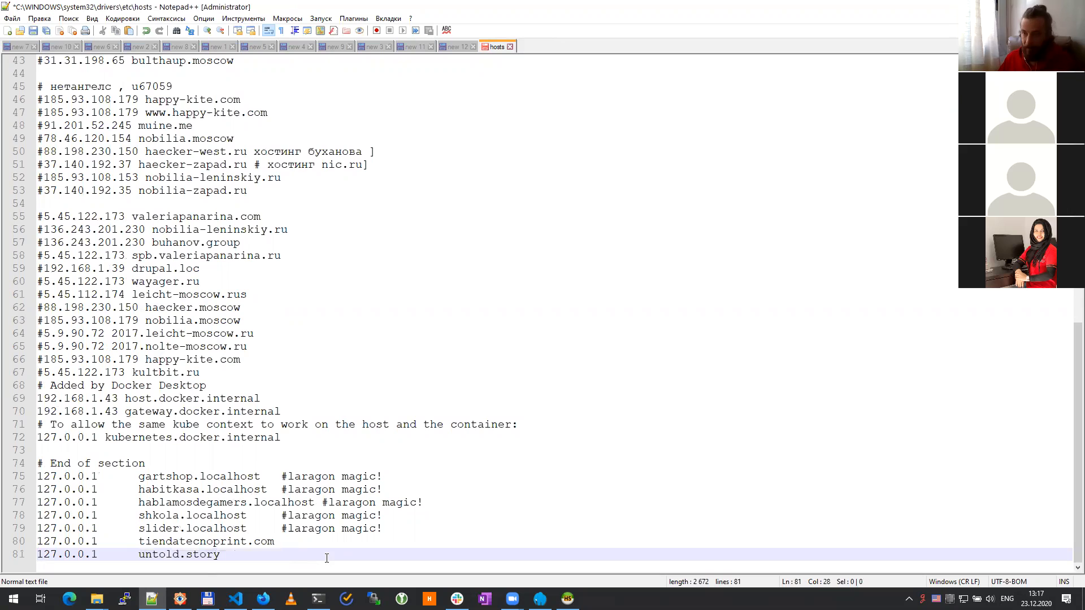
key(ctrl+s)
click(318, 599)
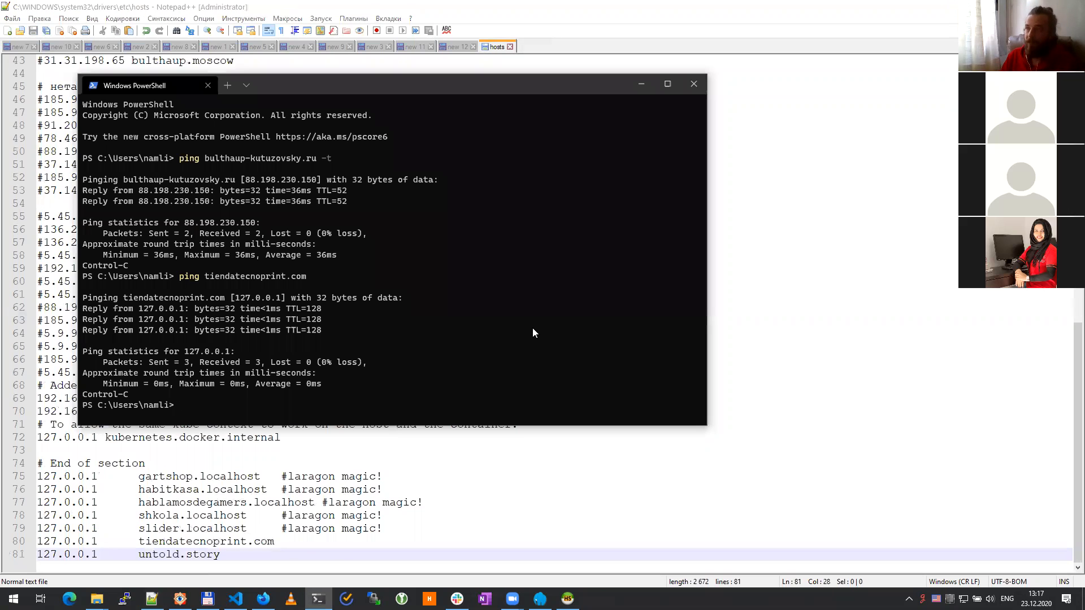
Step: Ping untold.story in PowerShell to confirm it resolves to 127.0.0.1
text(ping untold.story)
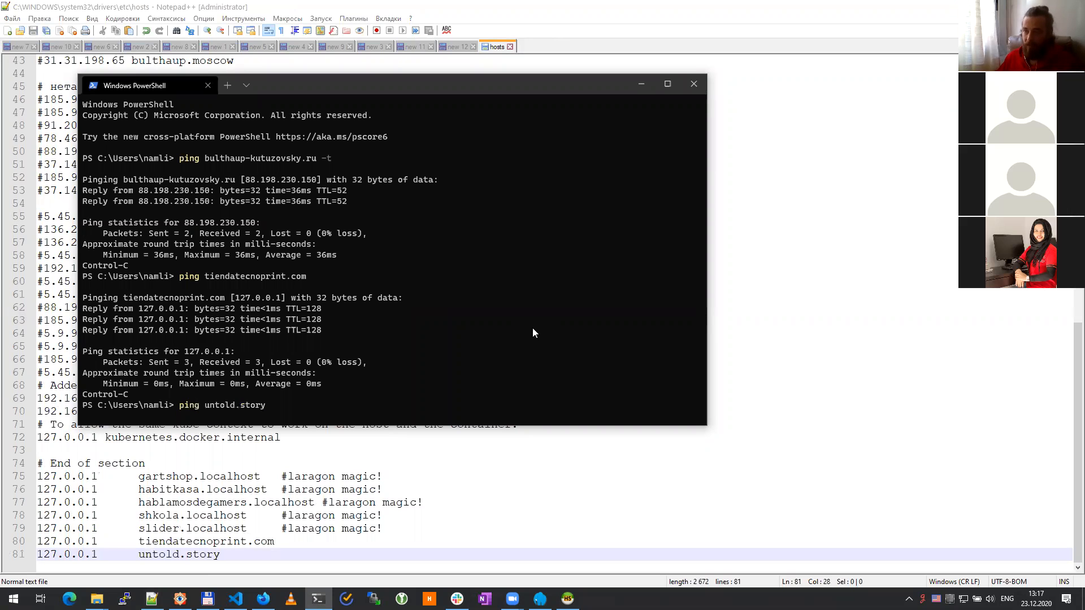
text(untold.story)
key(Return)
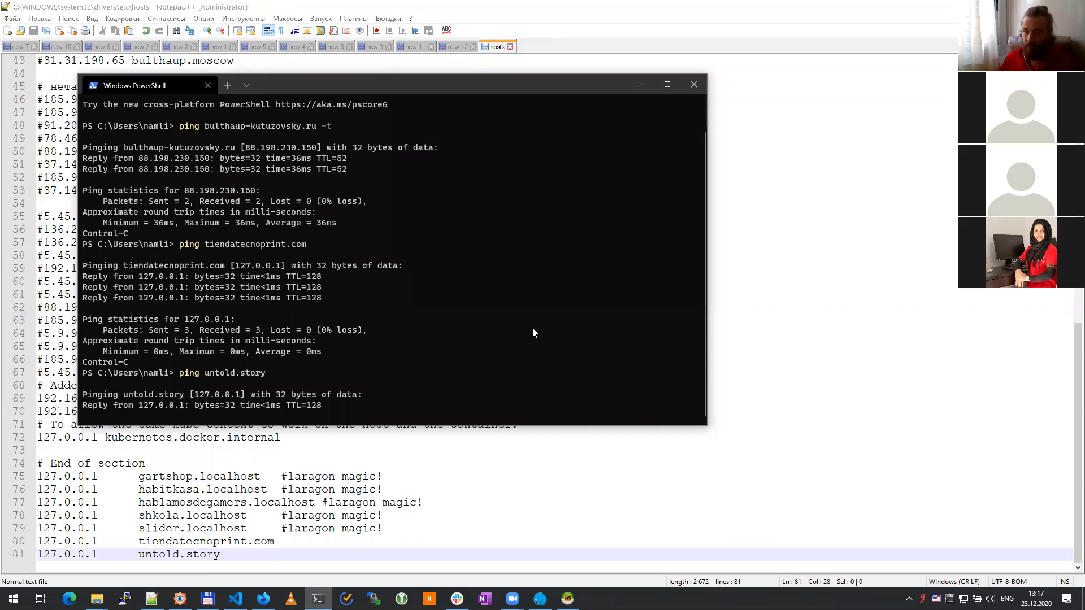
key(ctrl+c)
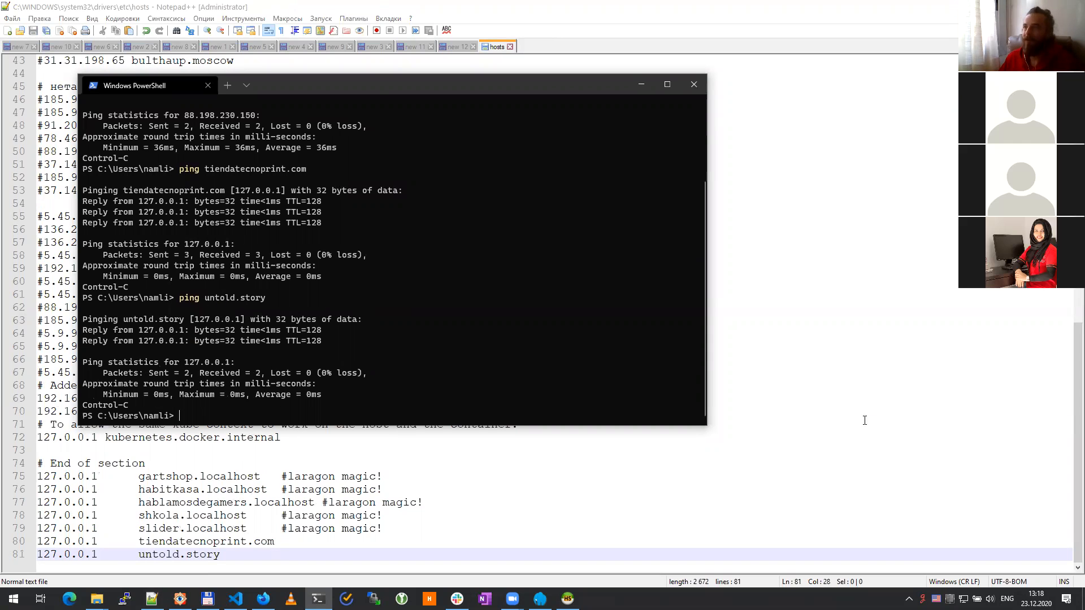
Step: Close the hosts file tab in Notepad++
click(529, 429)
click(509, 47)
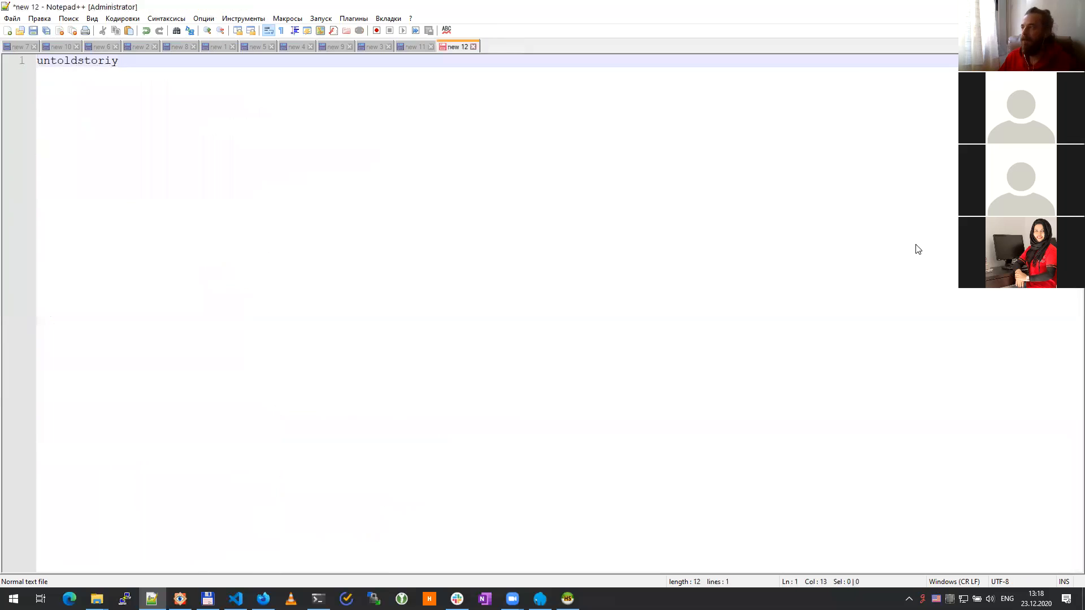
key(alt+Tab)
Step: Close the PowerShell terminal and the sites-enabled Explorer window
click(695, 85)
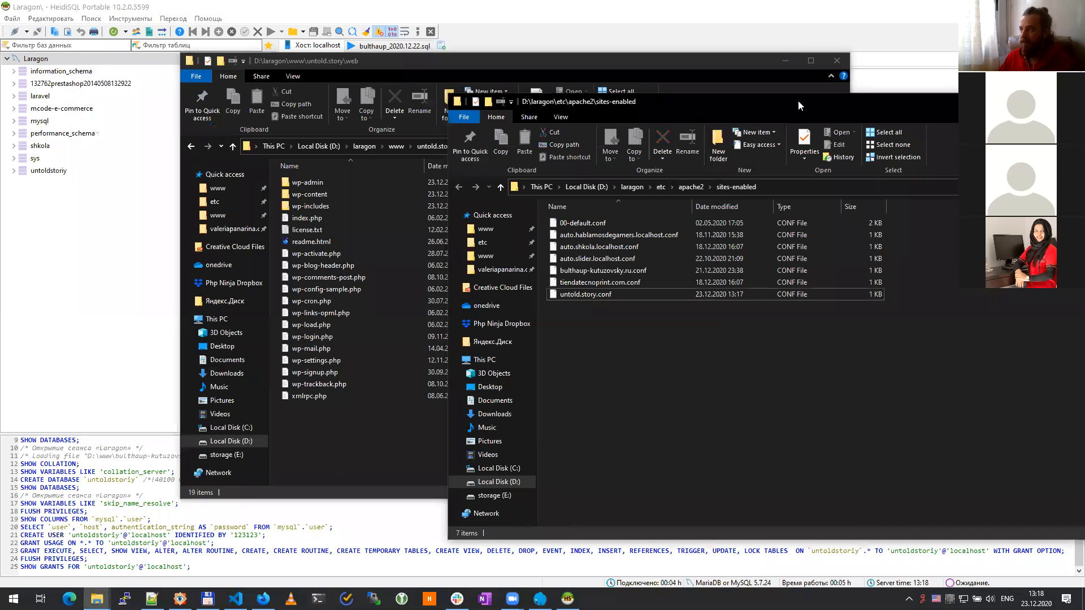
drag(744, 111, 819, 151)
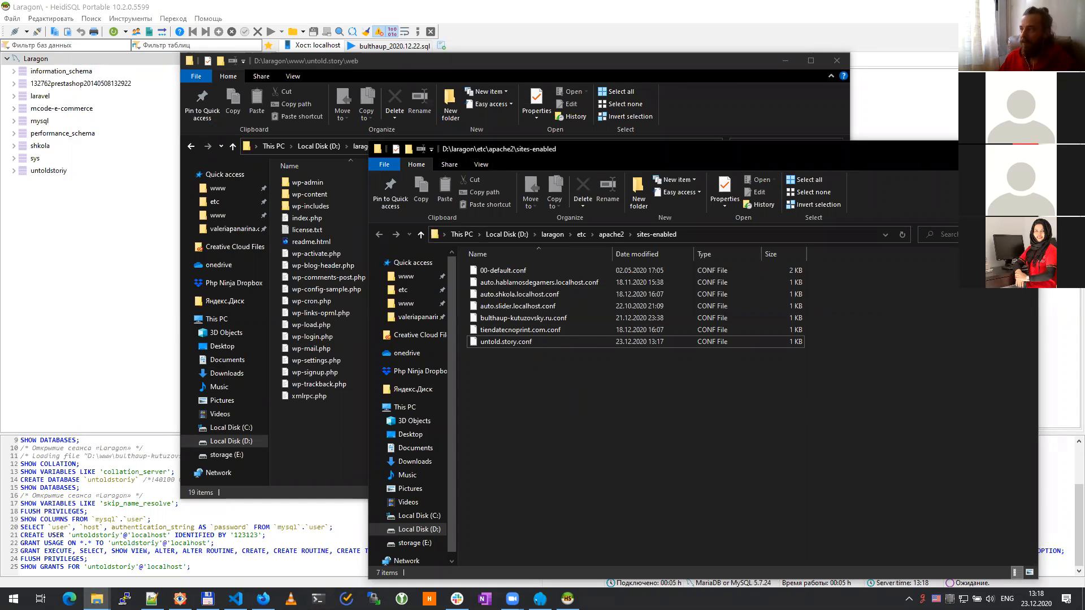
click(1025, 146)
key(alt+Tab)
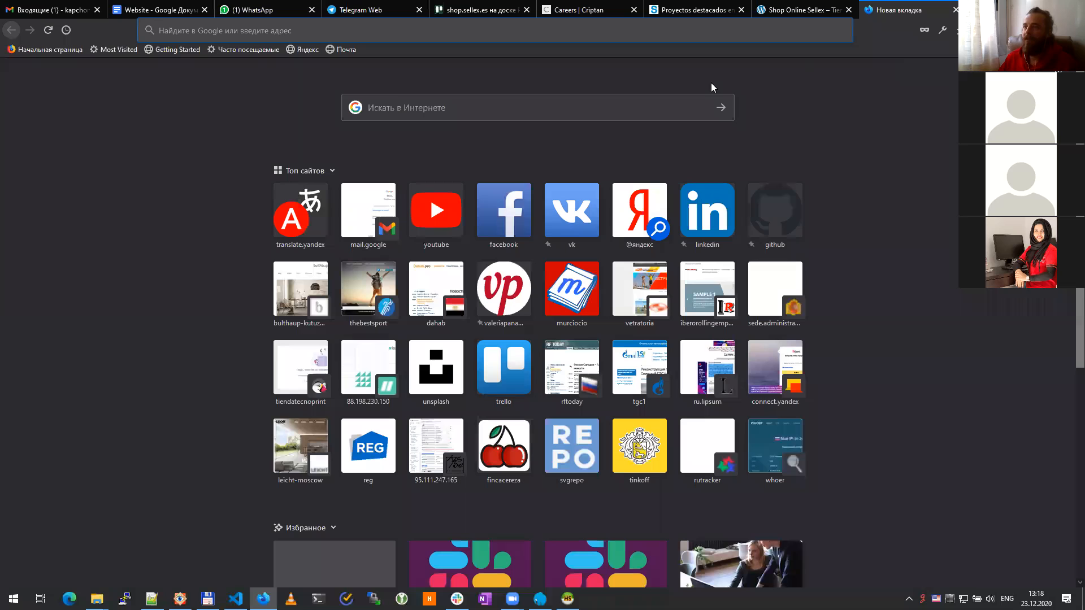
text(untold.story)
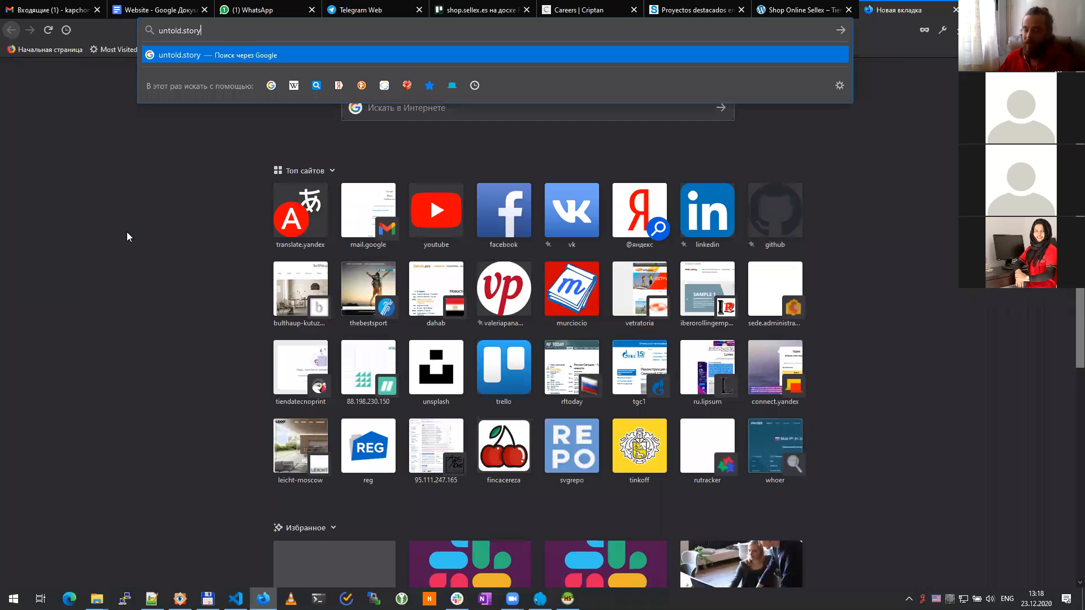
key(Home)
text(http)
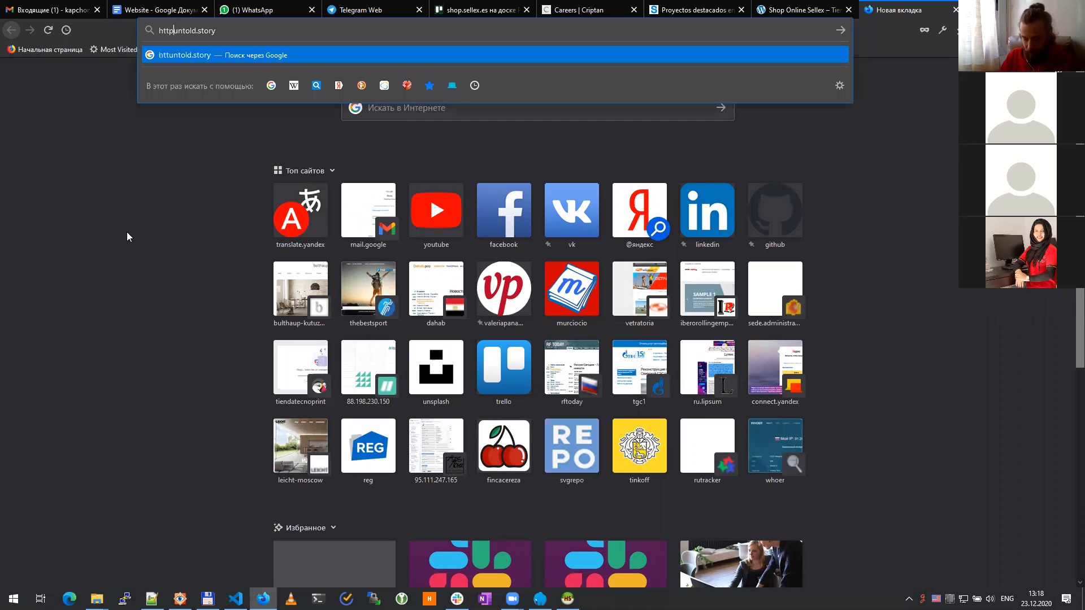
text(://)
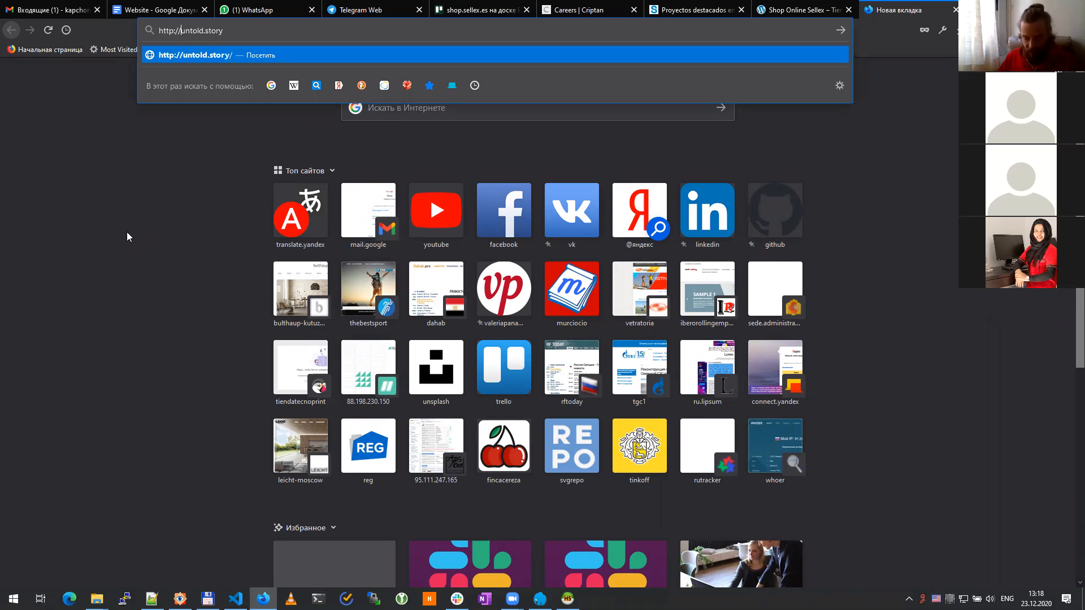
key(ctrl+a)
key(Return)
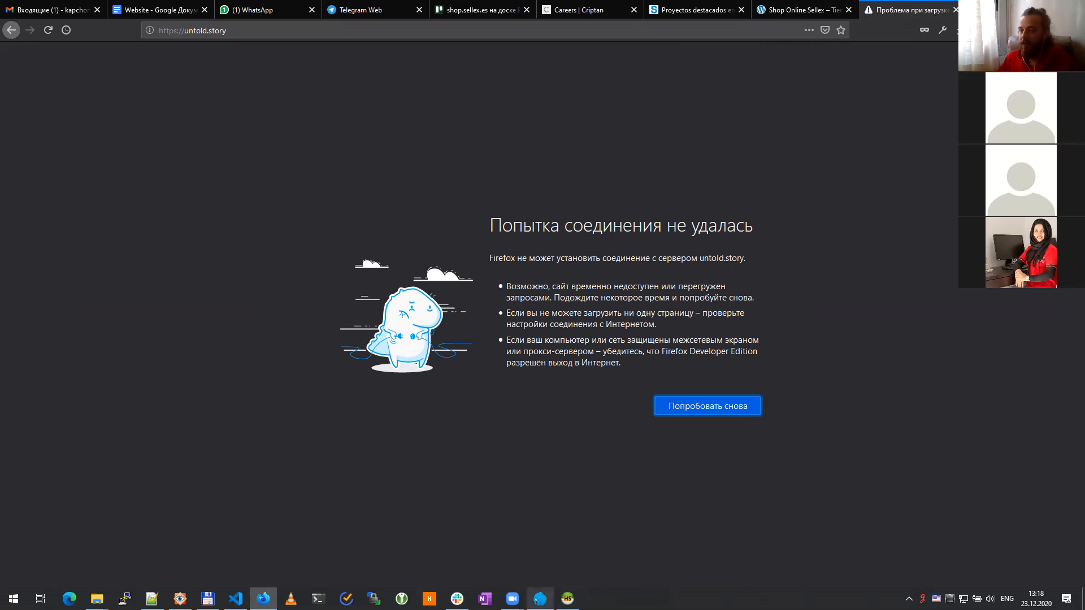
click(540, 598)
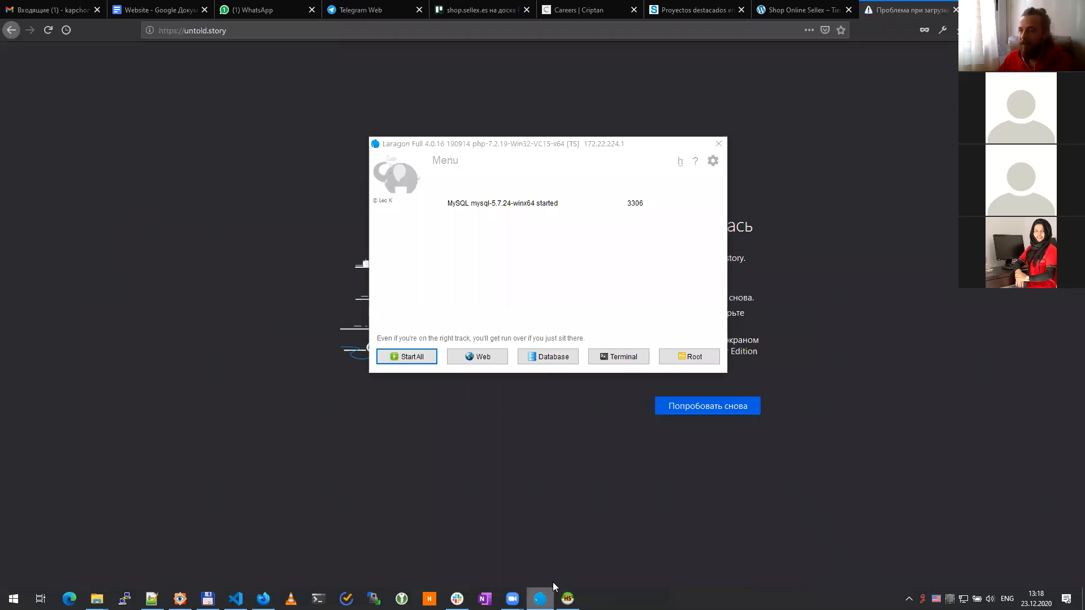
Step: Start all Laragon services so Apache httpd-2.4.35 runs on port 80 alongside MySQL
click(410, 361)
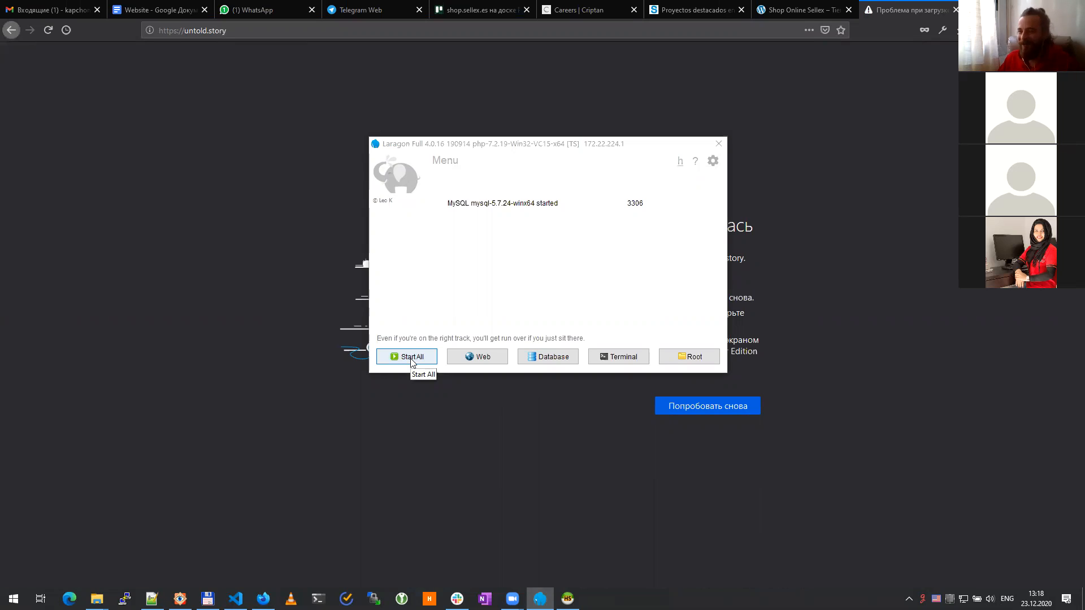
click(403, 354)
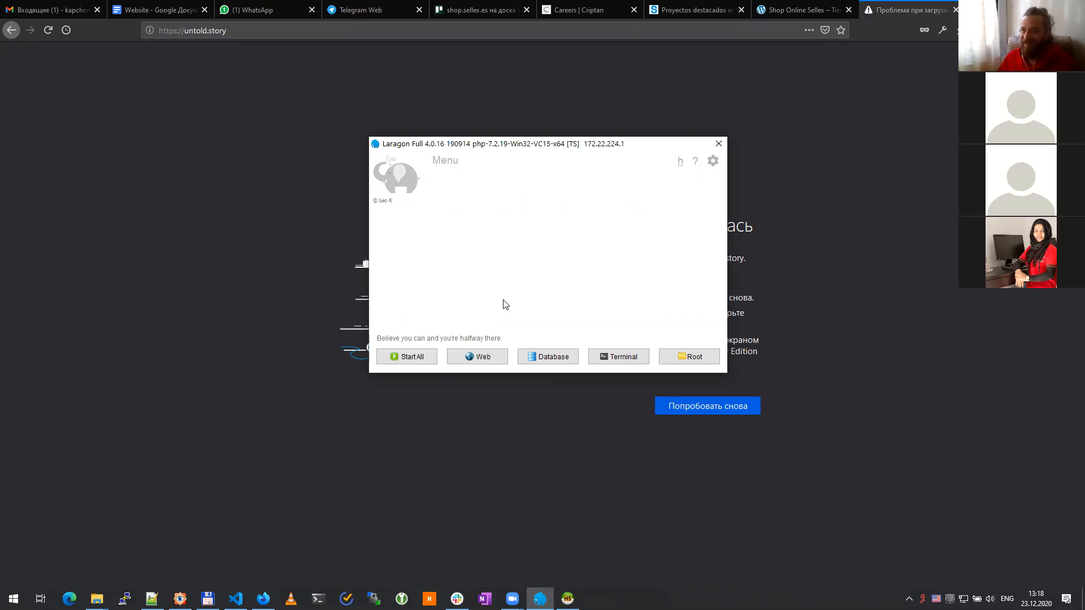
click(411, 365)
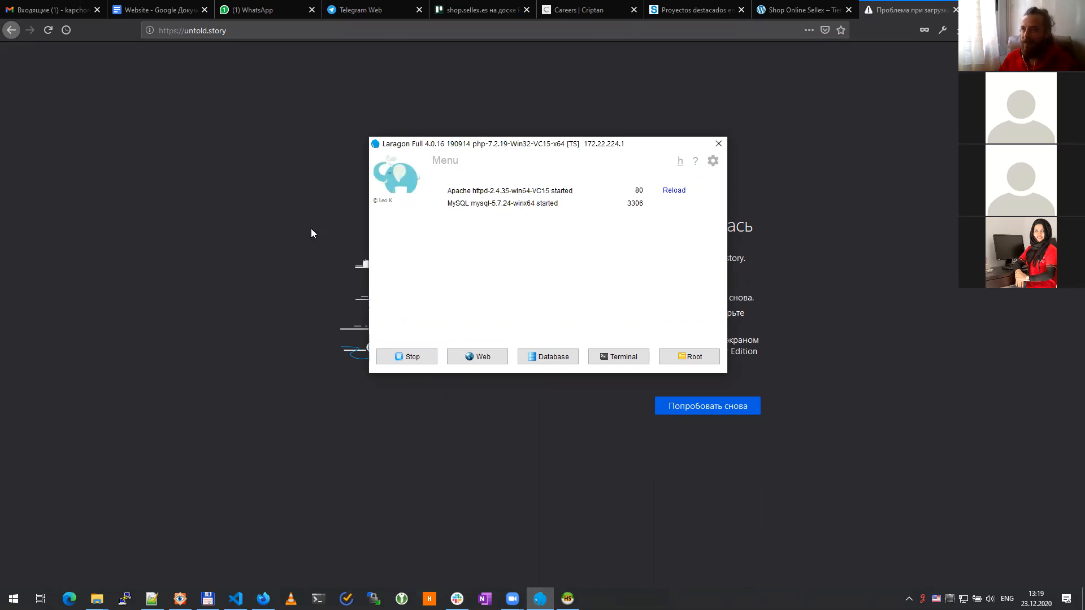
Step: Reload untold.story in Firefox and begin changing https to http in the address
click(157, 169)
key(F5)
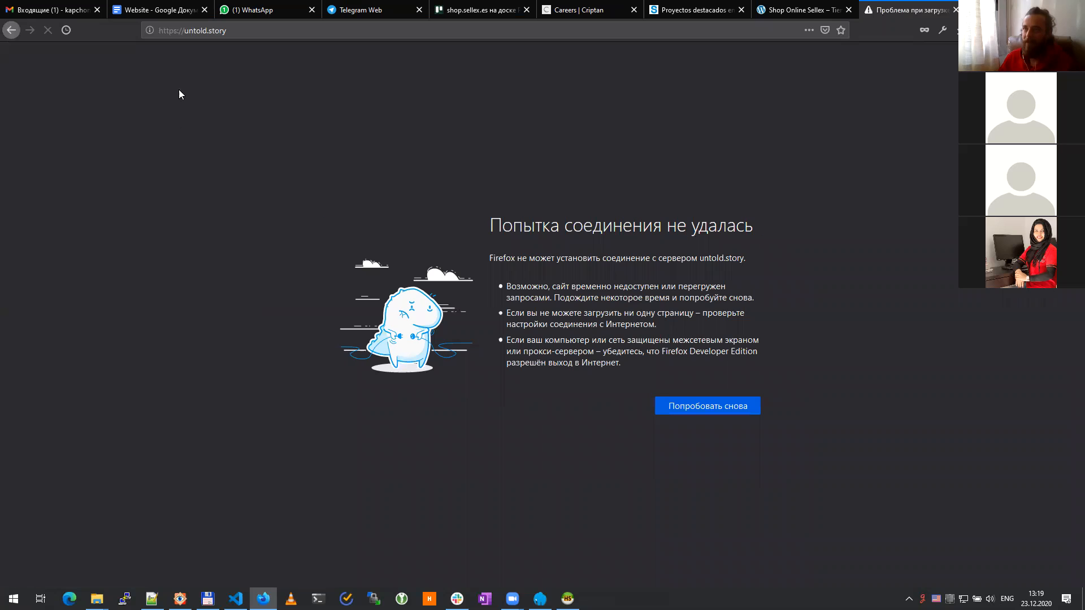
click(163, 31)
click(170, 31)
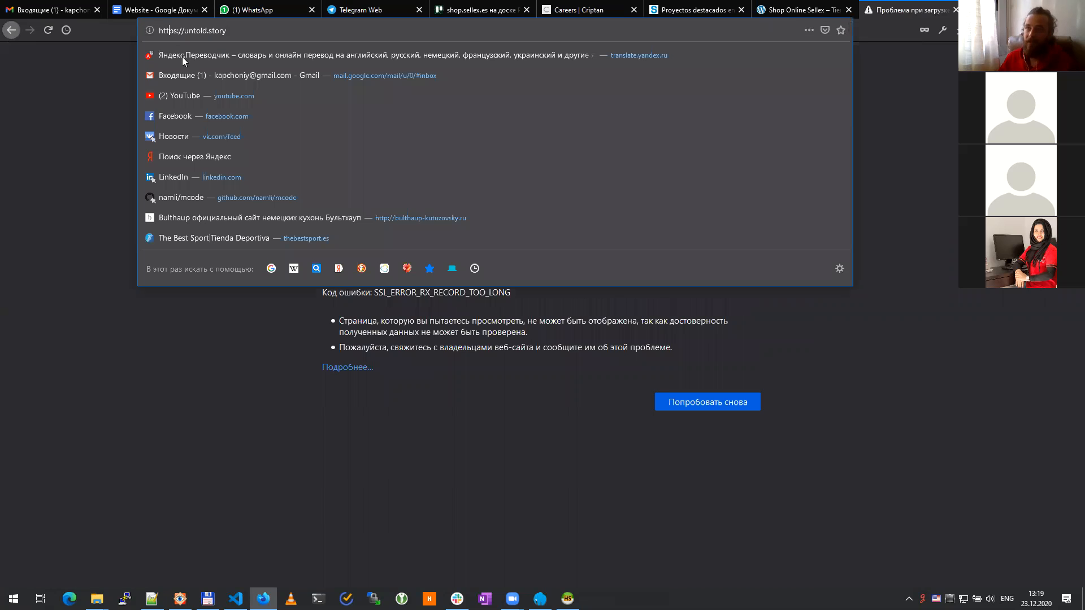
key(Delete)
key(Delete)
text(:)
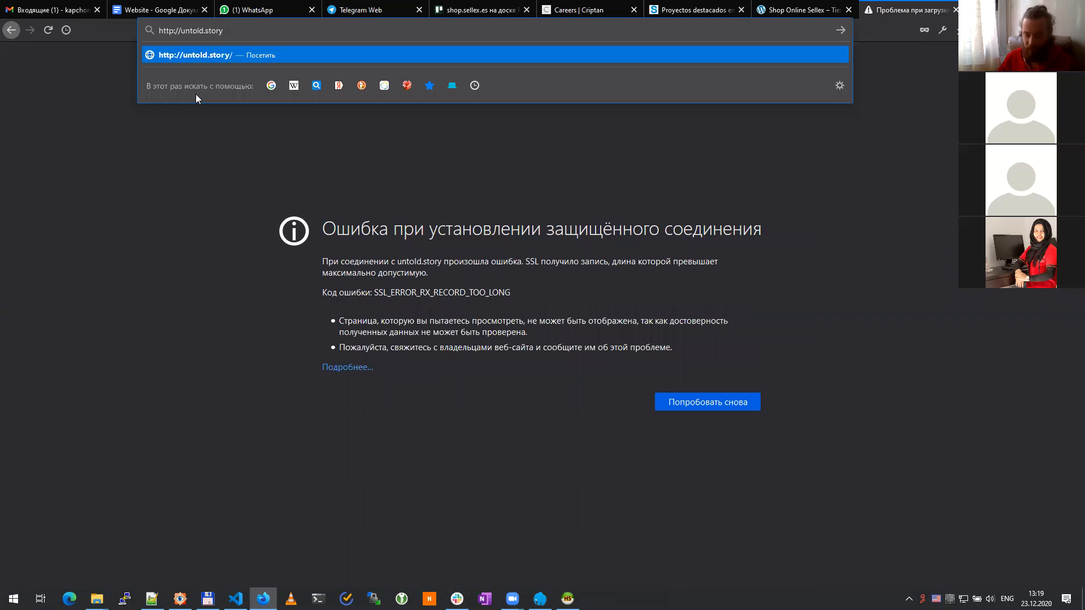
key(Return)
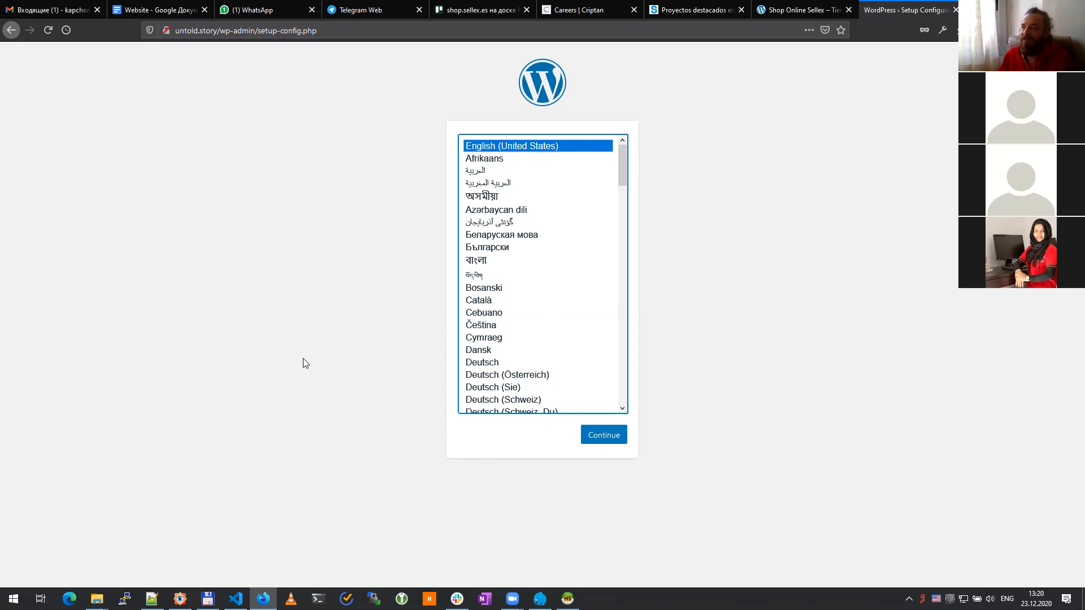
Step: Continue with English (United States) past the welcome screen to the database connection form
click(713, 484)
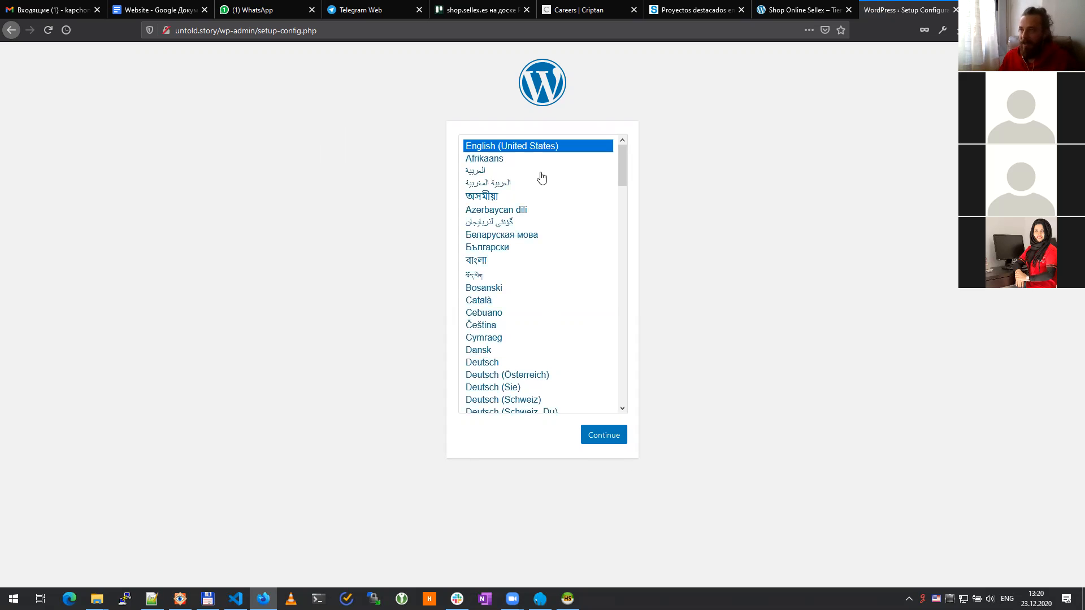
click(610, 439)
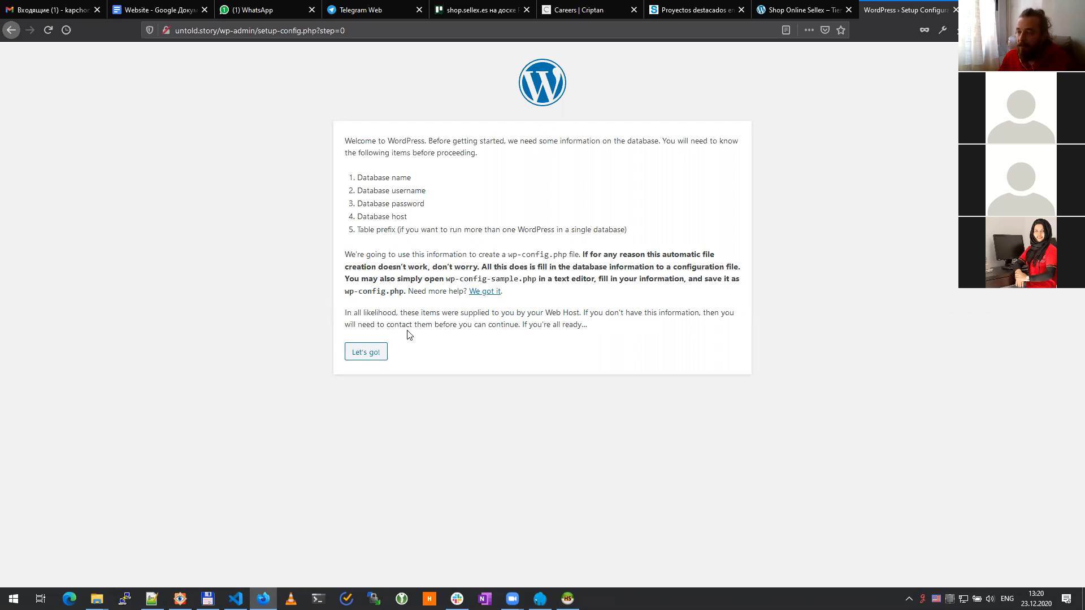
click(373, 358)
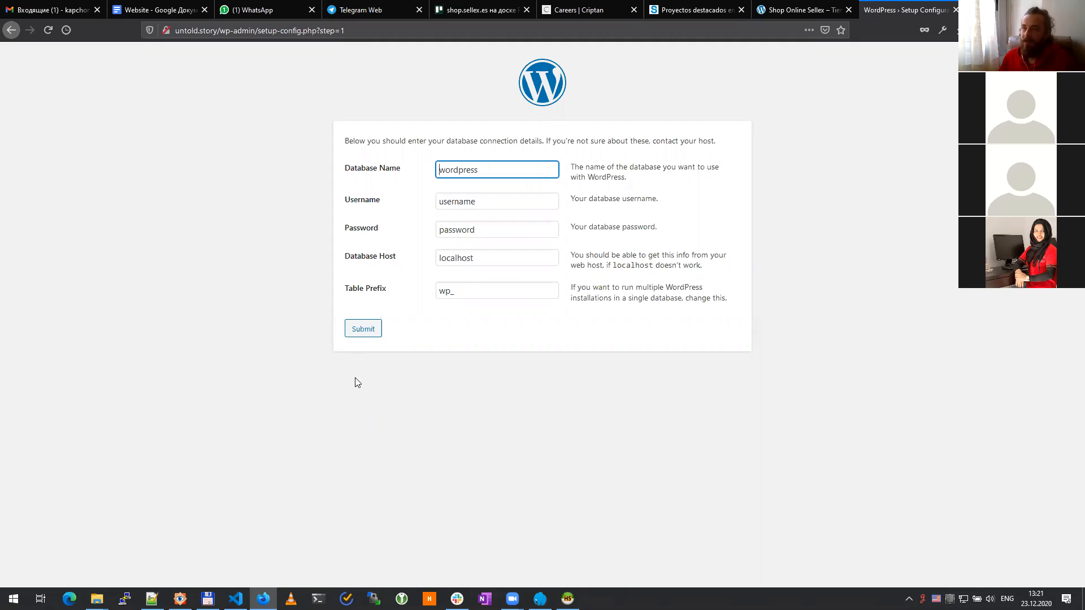
Step: Copy the database name untoldstoriy from the notes into the Database Name field
click(567, 598)
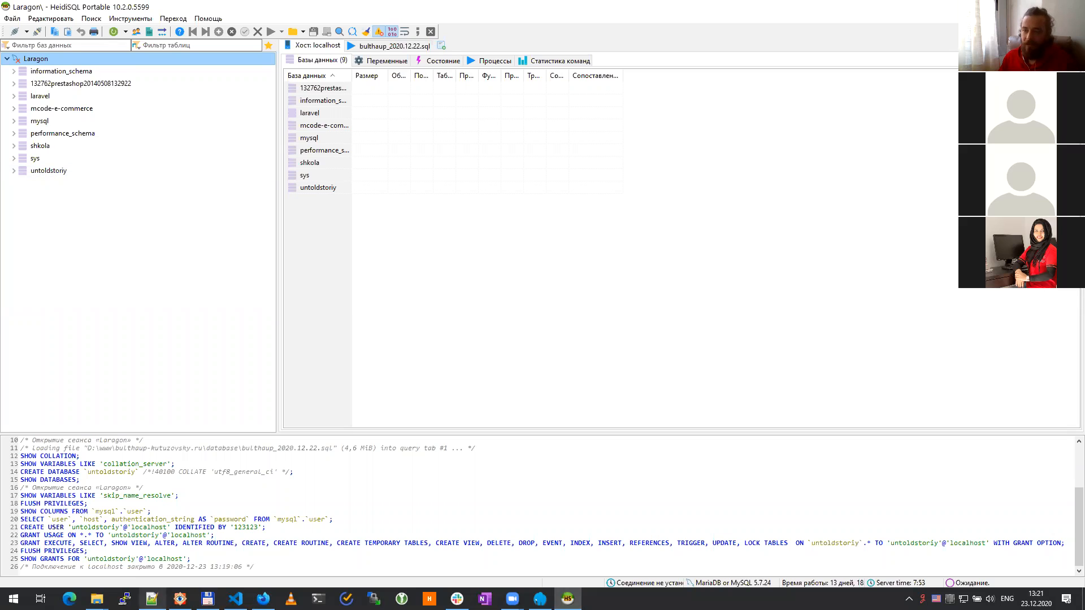
mouse_move(152, 598)
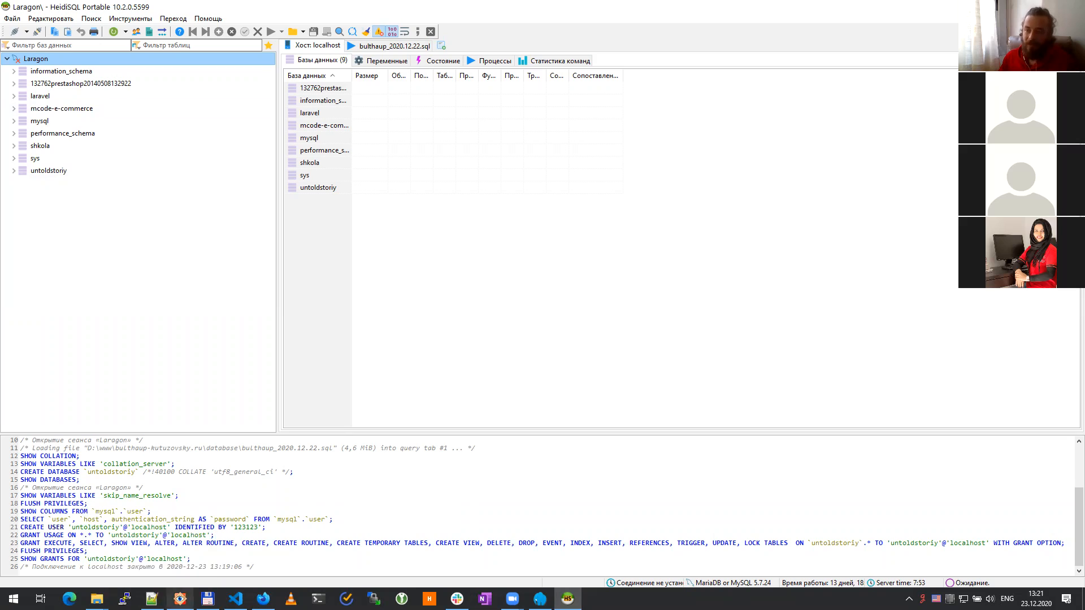
click(152, 598)
drag(124, 61, 35, 61)
key(ctrl+c)
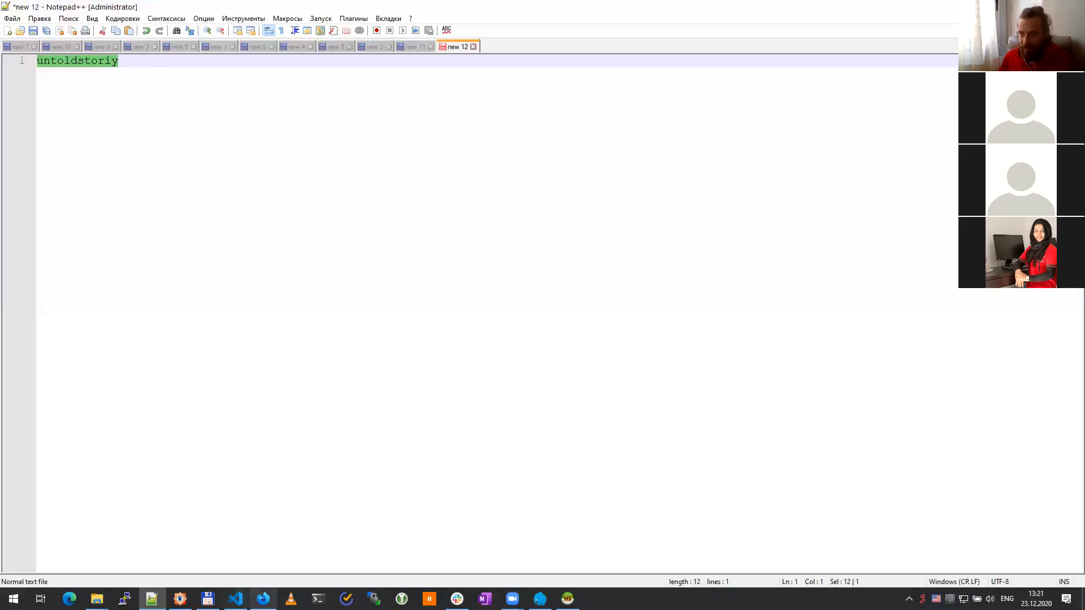
mouse_move(540, 599)
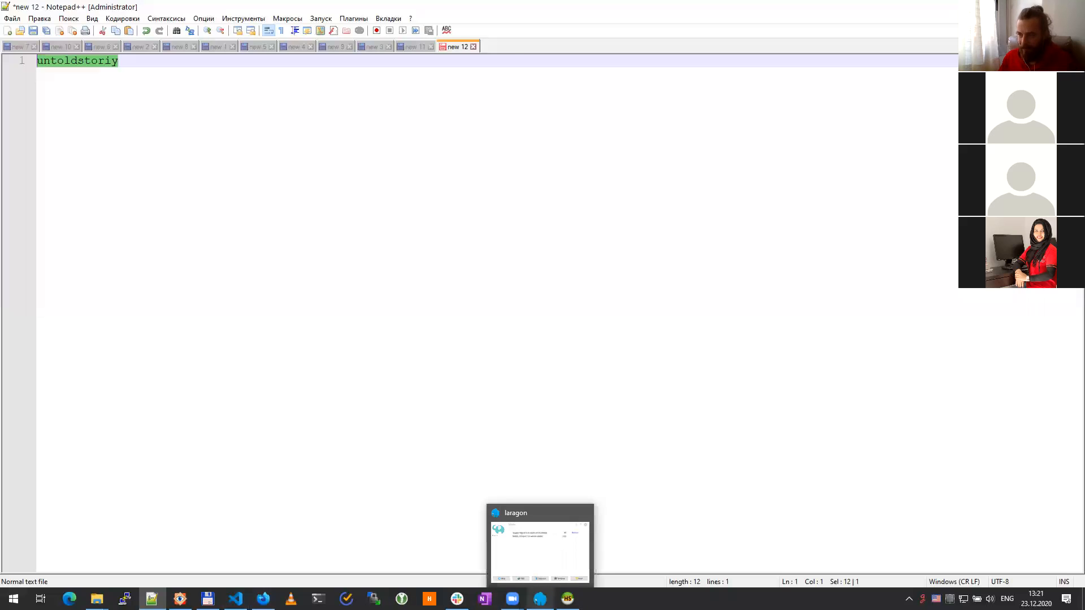
click(264, 599)
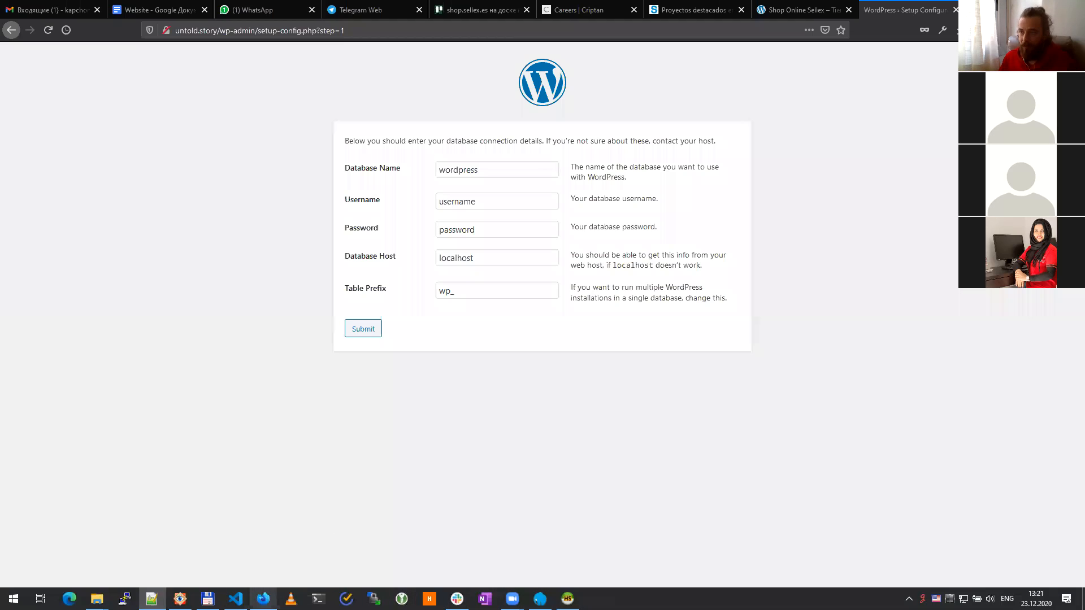
key(ctrl+a)
key(ctrl+v)
key(ctrl+shift+Left)
key(BackSpace)
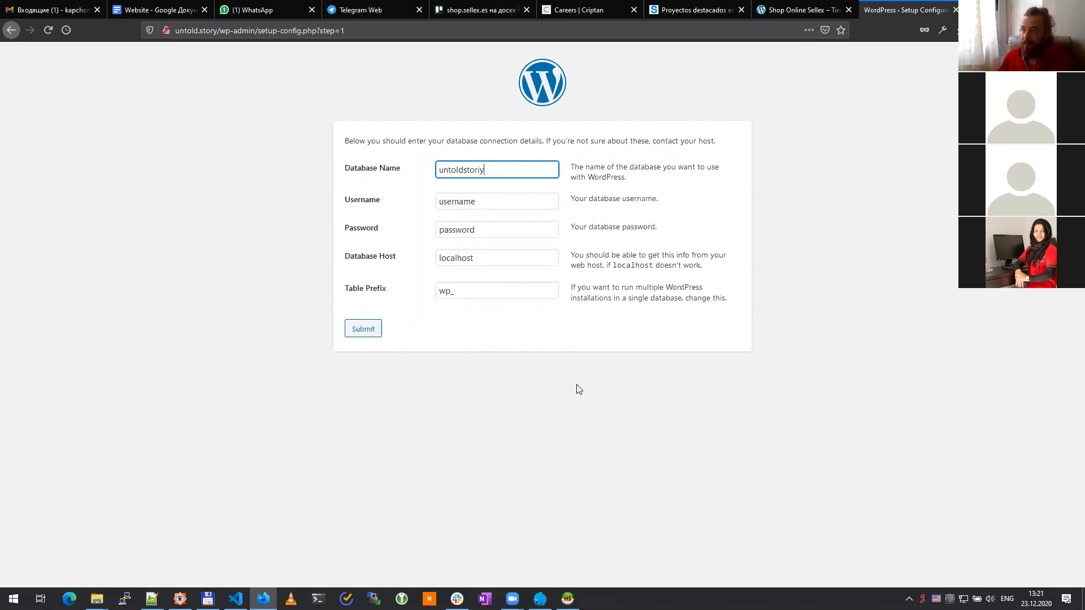
Step: Set username untoldstoriy, enter the database password, and change the table prefix to us345345_
click(474, 202)
key(ctrl+a)
key(ctrl+v)
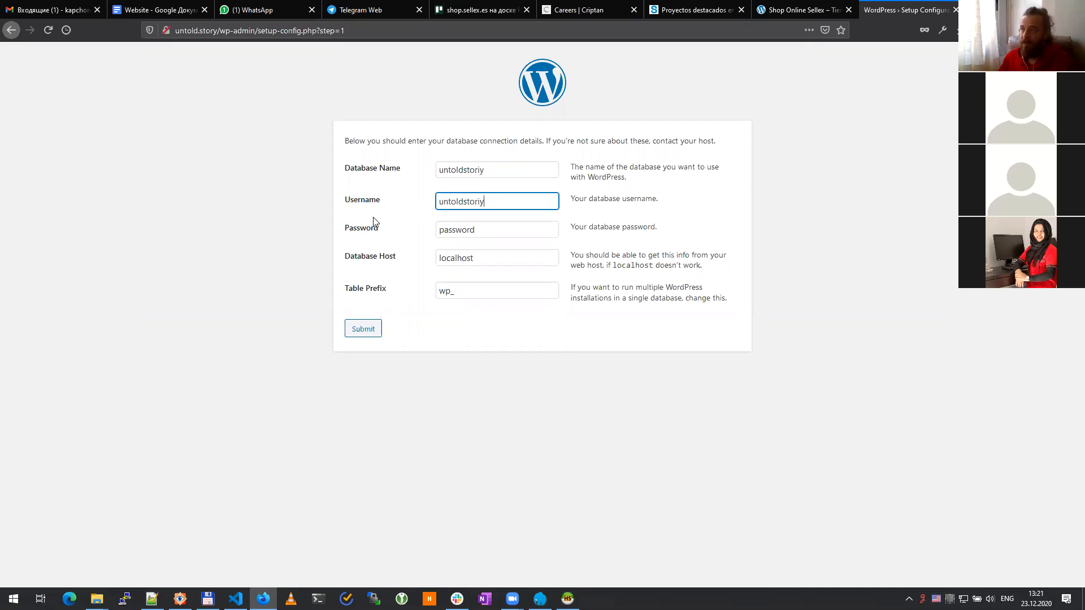
key(Tab)
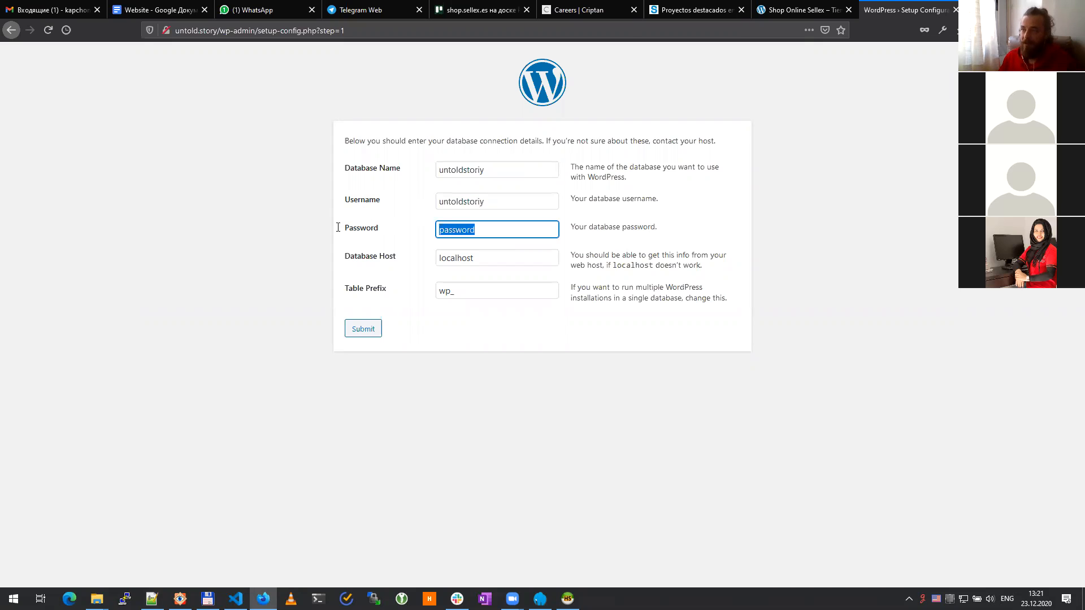
click(468, 292)
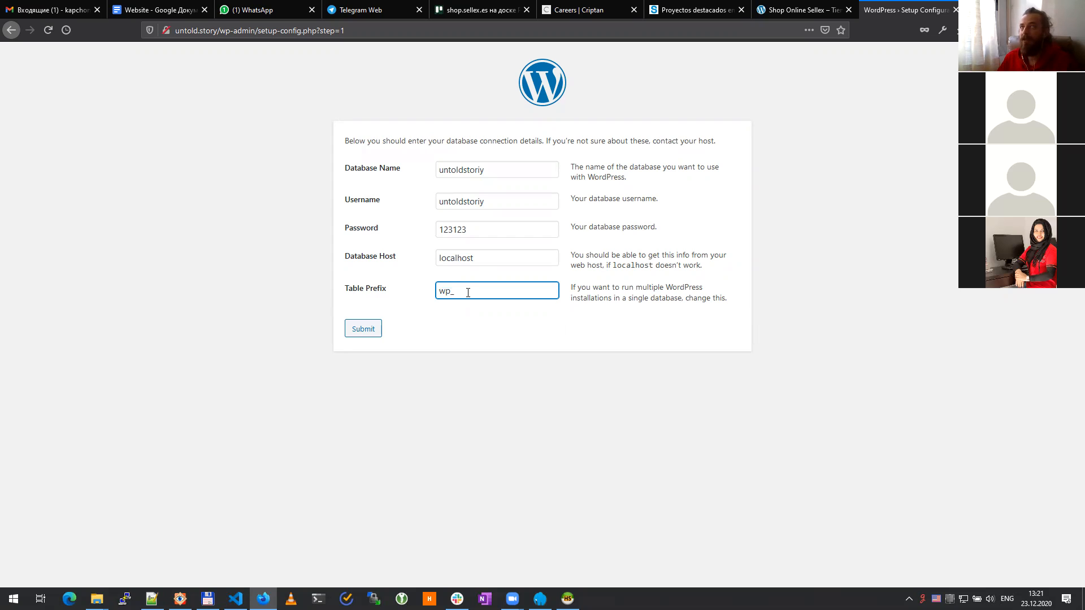
key(shift+Left)
key(shift+Left)
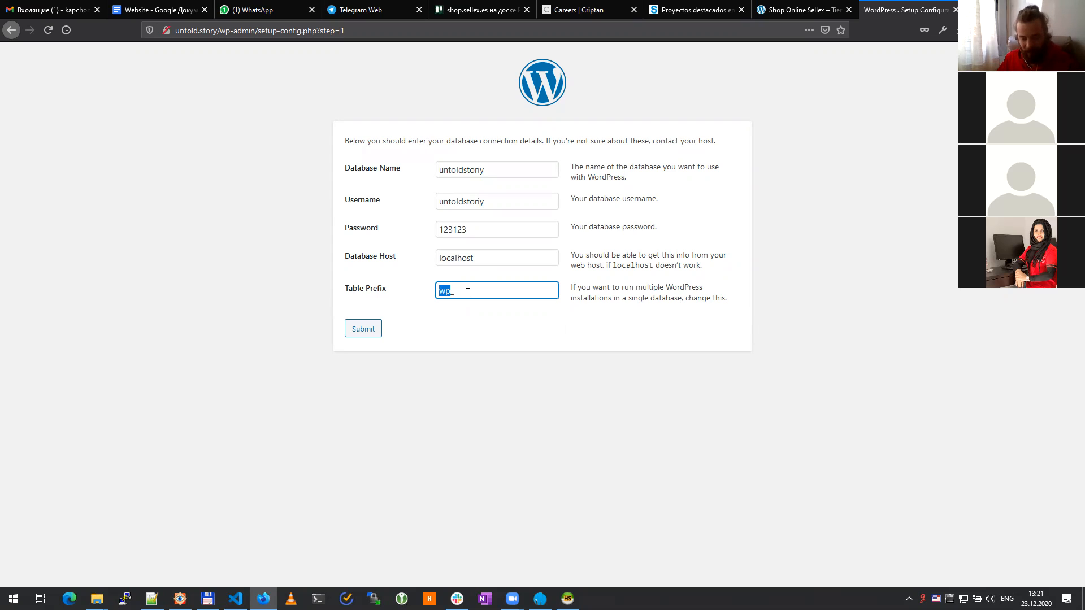
text(us)
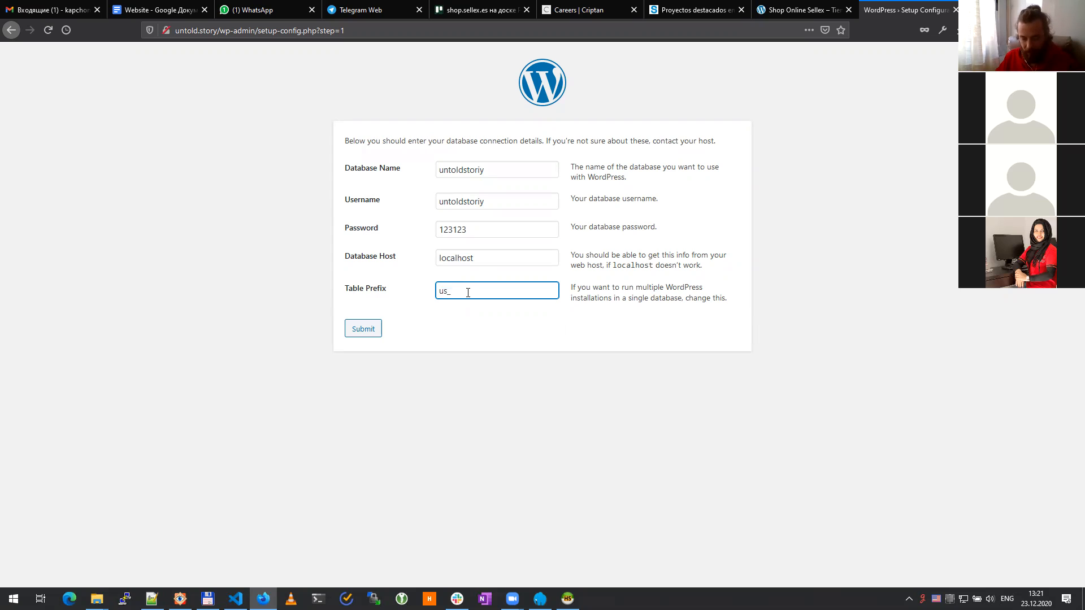
text(345345)
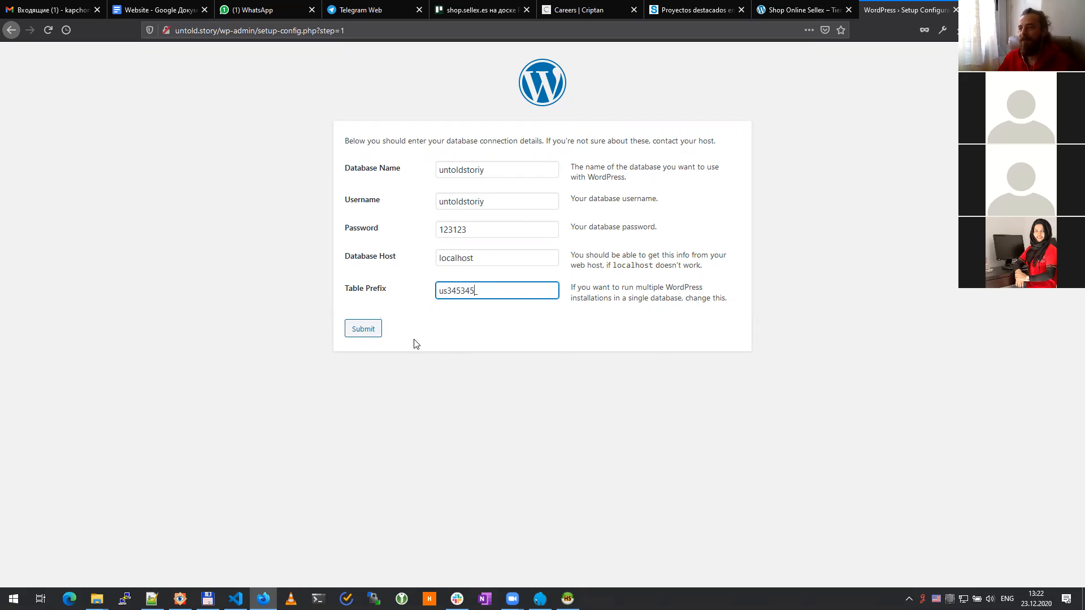
Step: Submit the database details, run the installation, and enter the site title Untold Stories
click(370, 334)
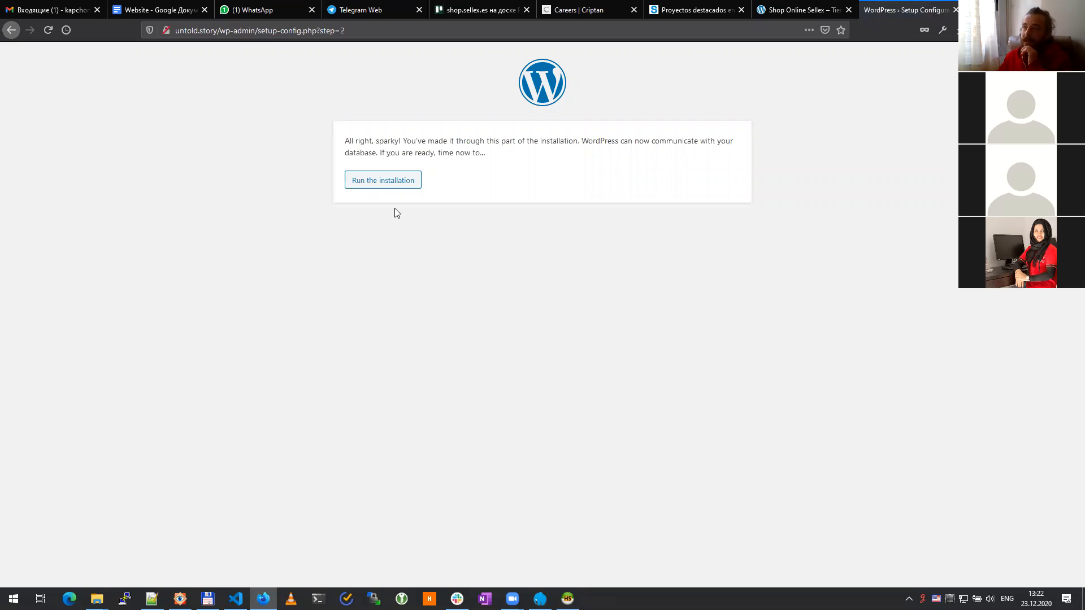
click(375, 184)
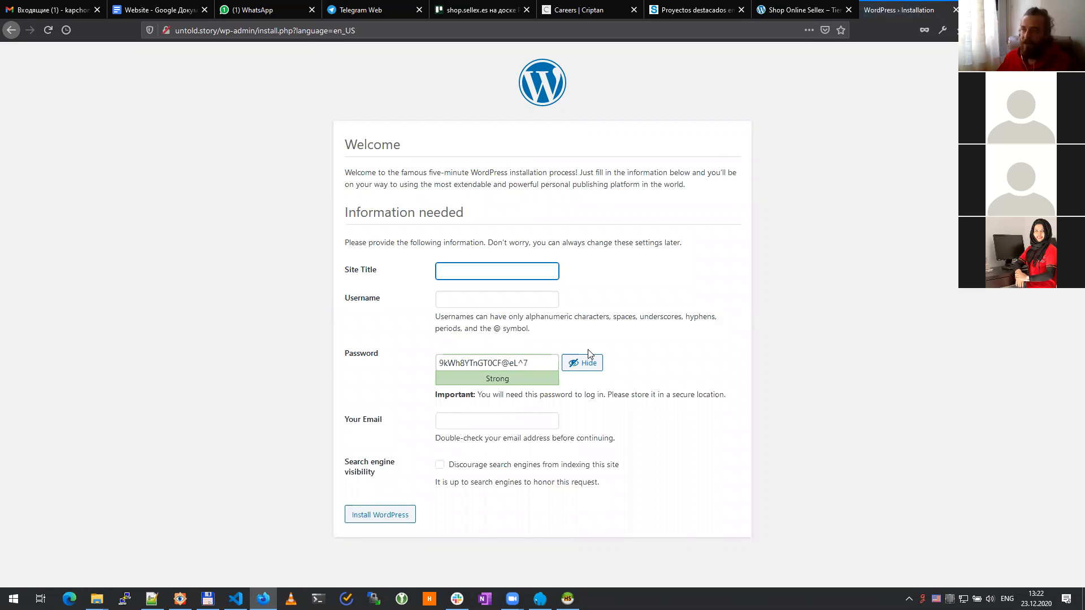
text(S)
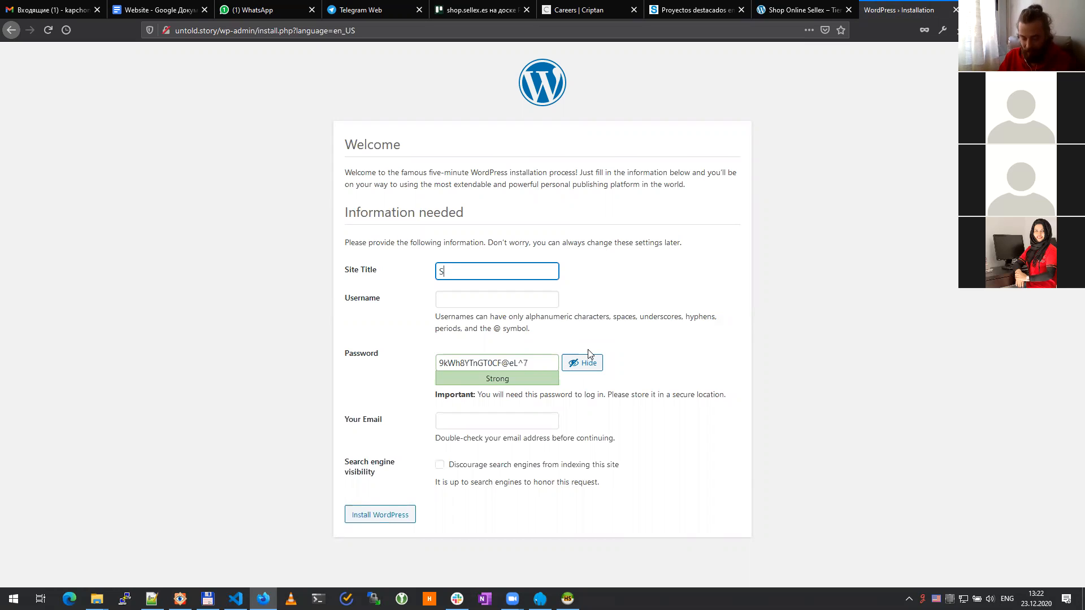
key(BackSpace)
text(Un)
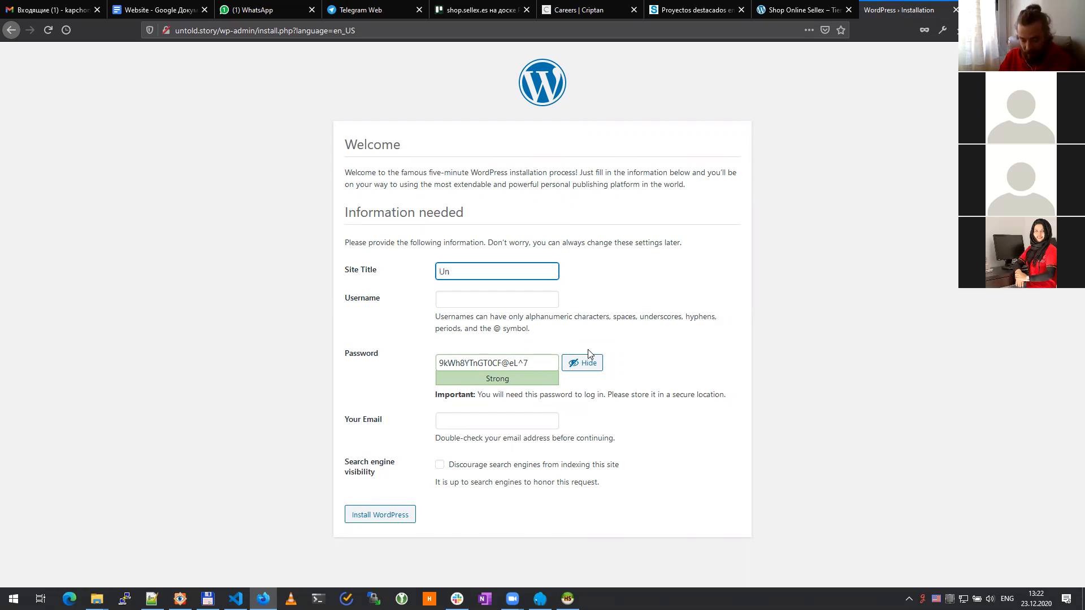
text(told Story)
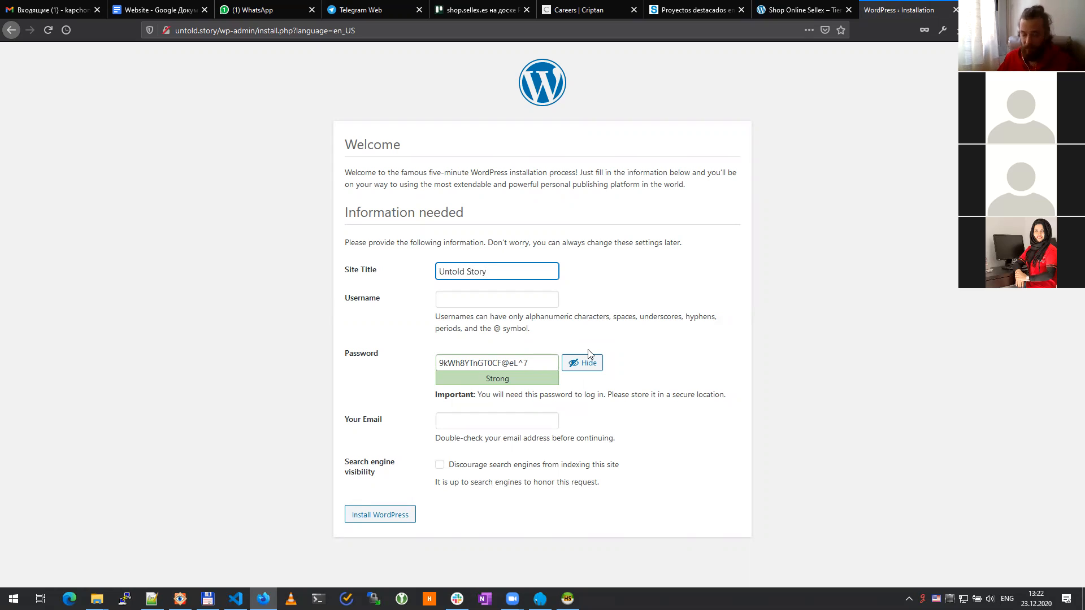
key(BackSpace)
text(ies)
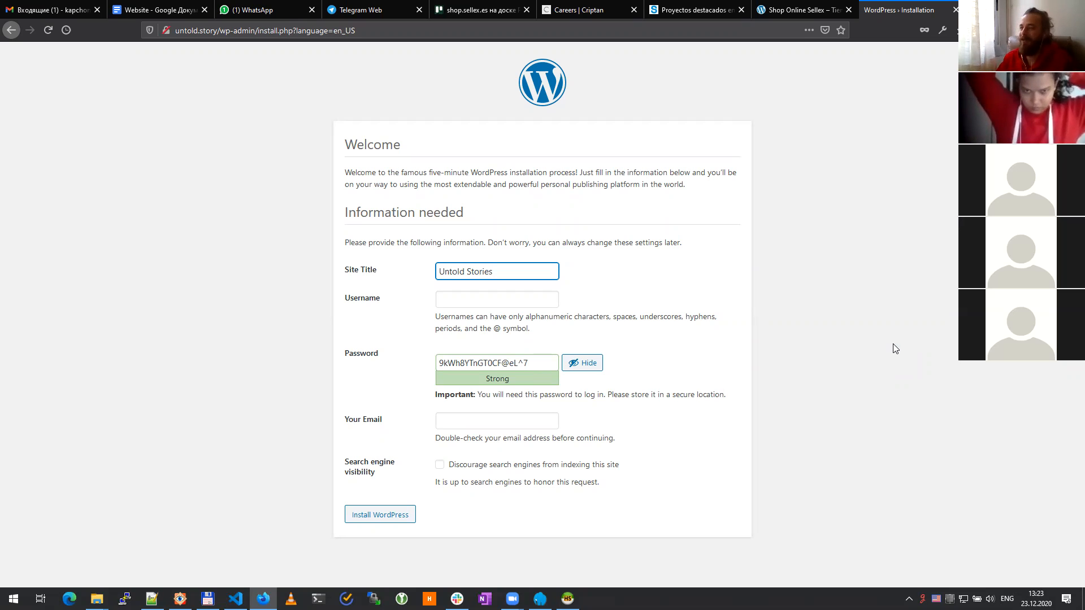
Step: Enter the admin username and select the generated password on the install form
click(840, 322)
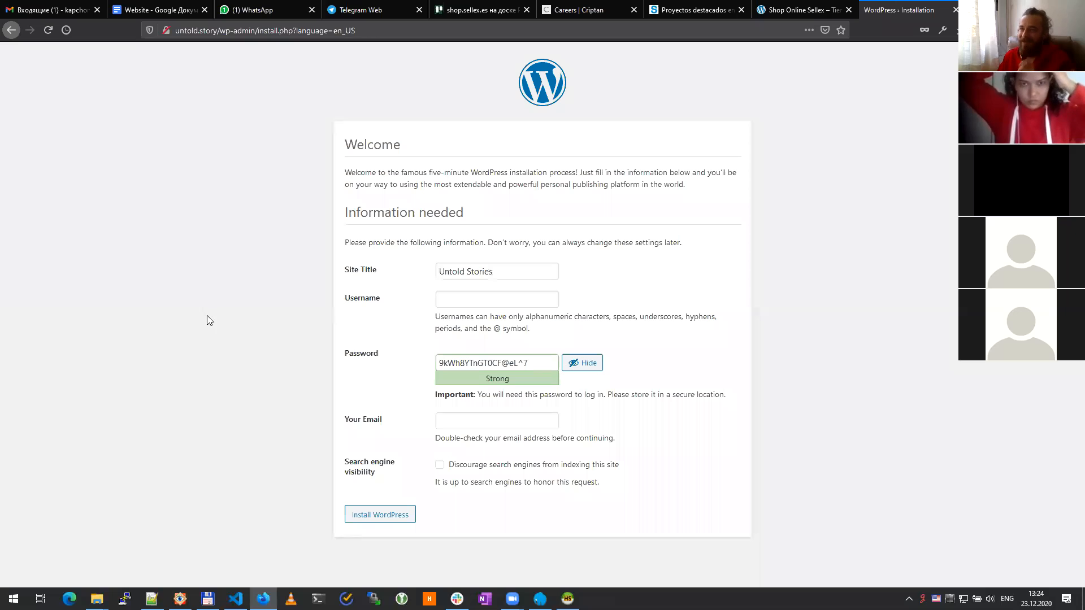
click(507, 272)
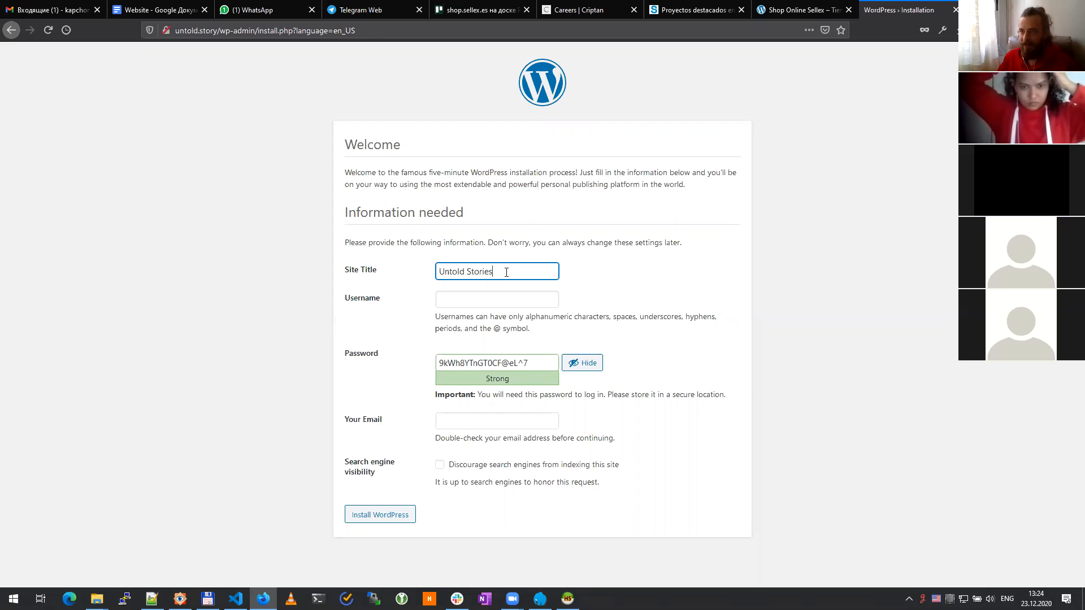
click(459, 301)
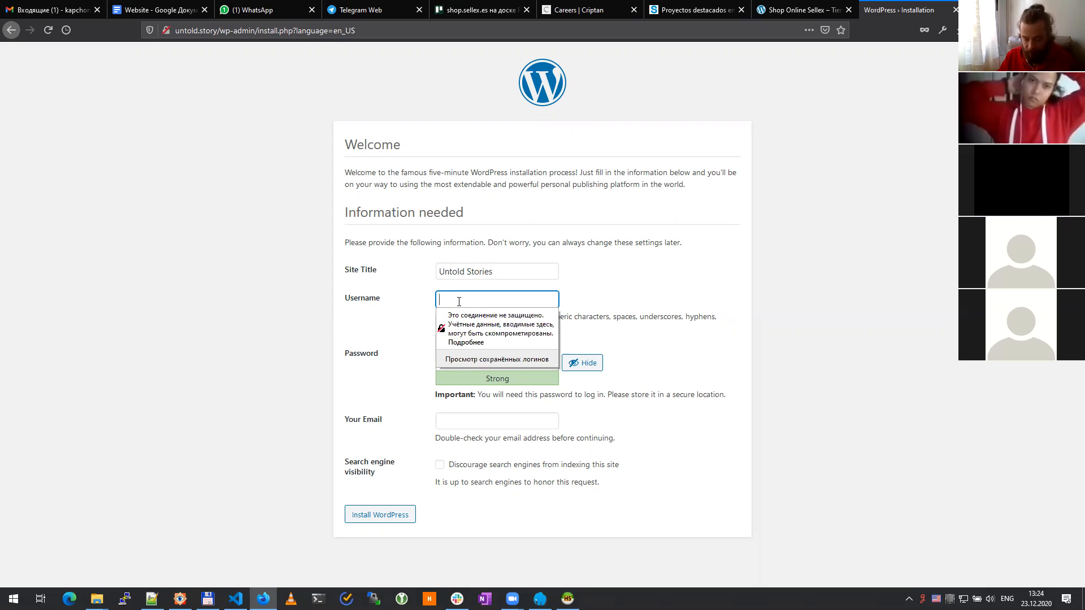
text(namli)
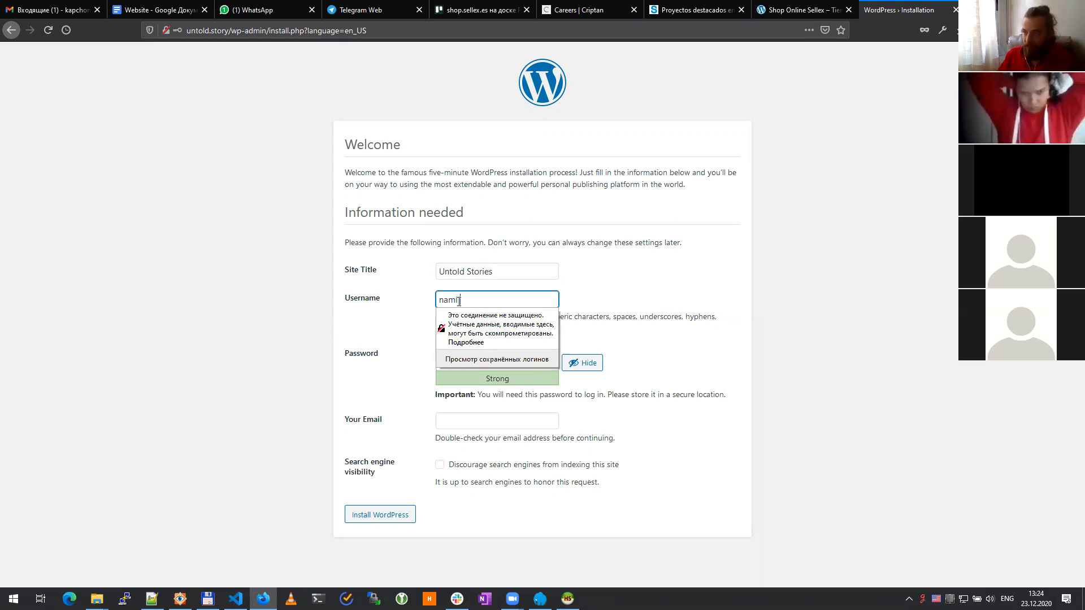
click(831, 341)
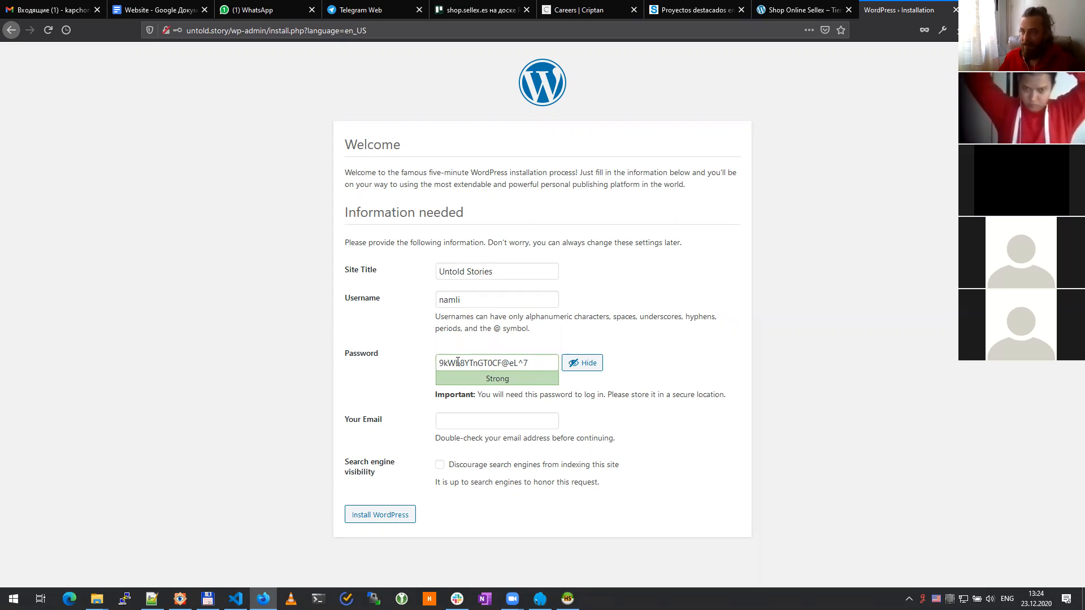
triple_click(539, 362)
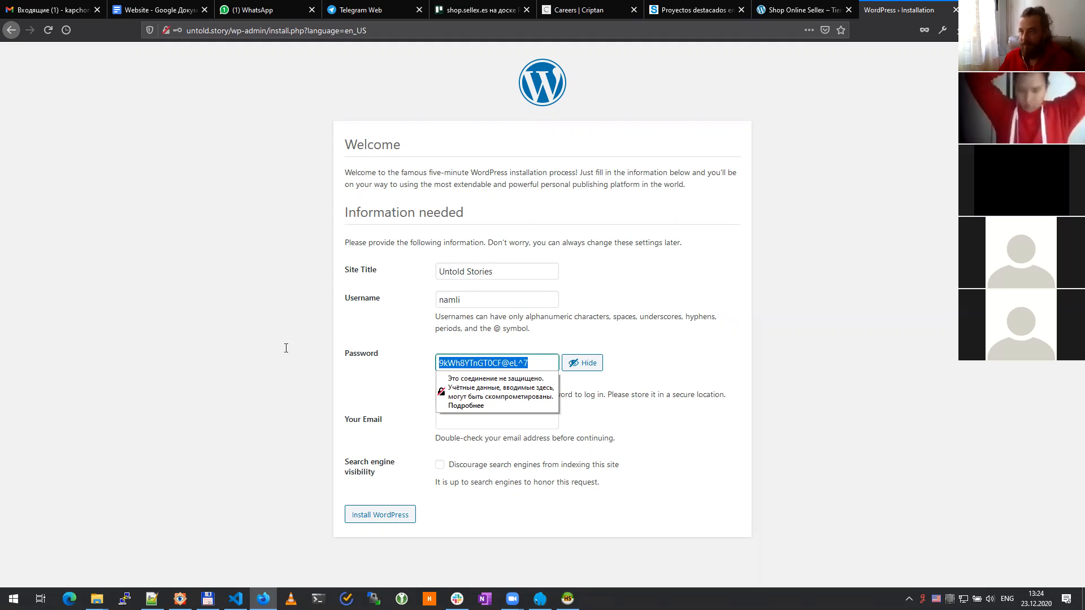
Step: Save the admin username and generated password on new lines in the Notepad++ credentials notes
key(alt+Tab)
click(370, 328)
key(Return)
key(Return)
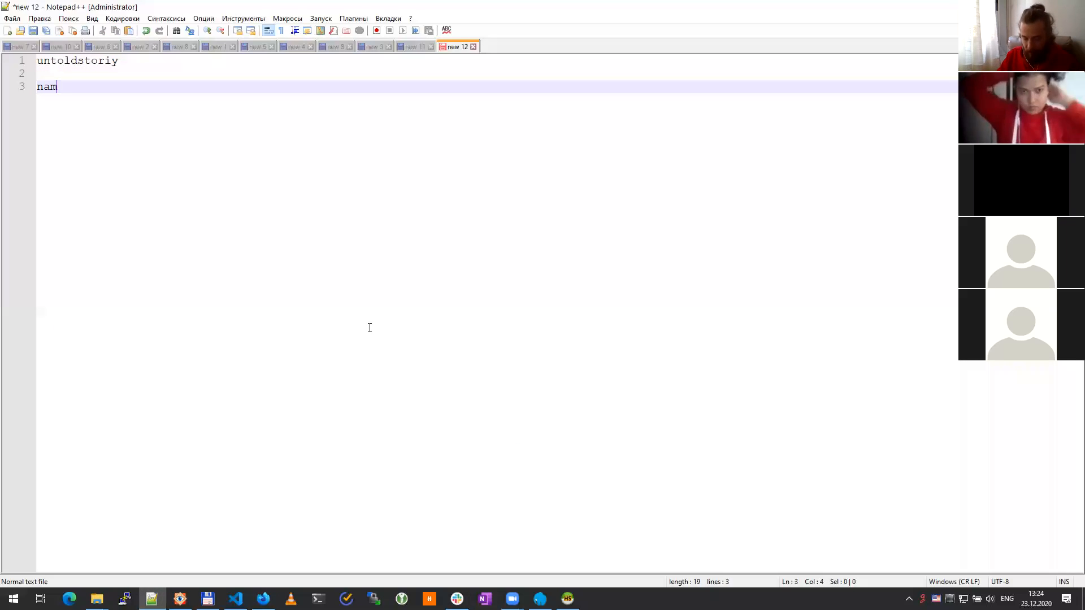
key(Return)
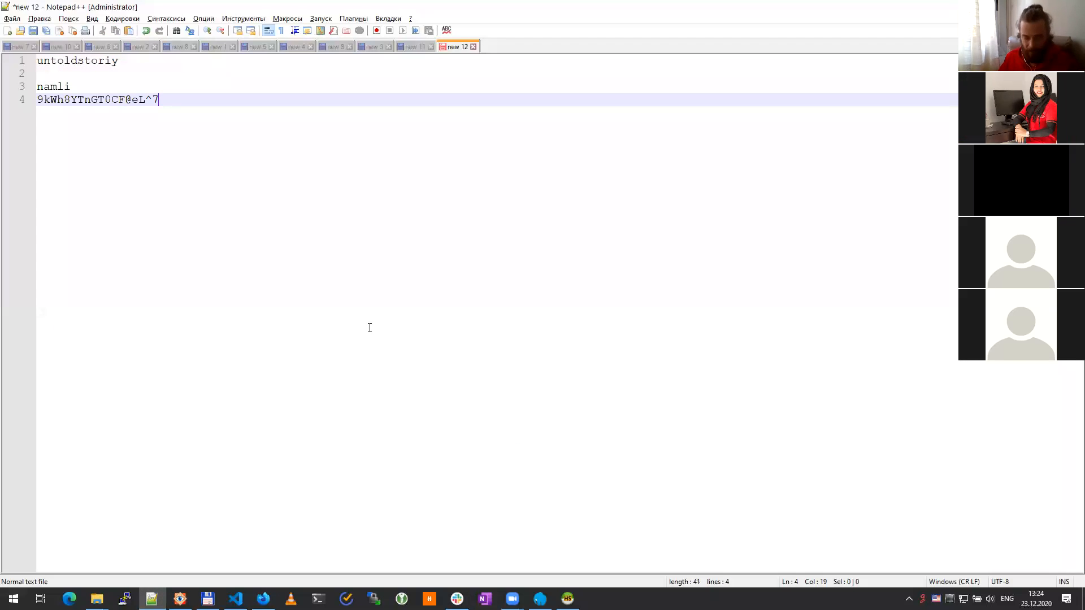
key(alt+Tab)
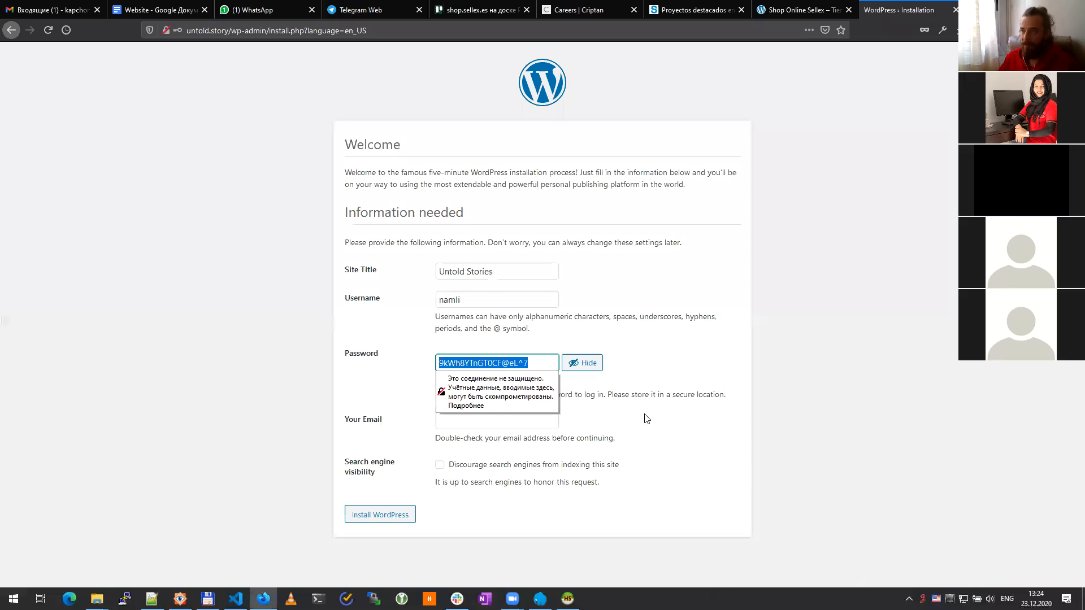
click(673, 365)
Step: Fill in the admin's e-mail address in the Your Email field
click(506, 428)
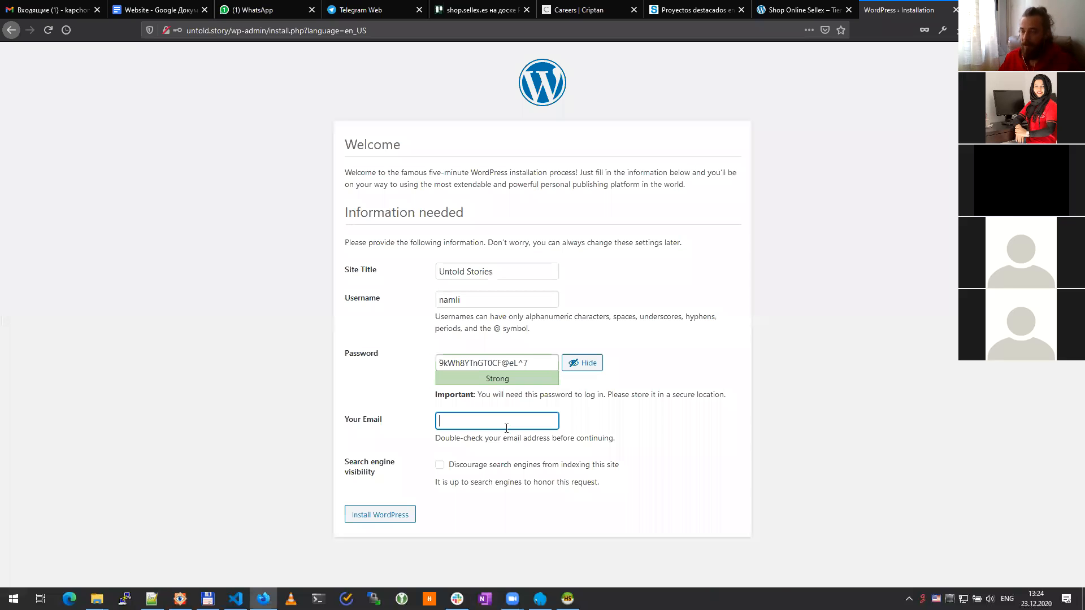
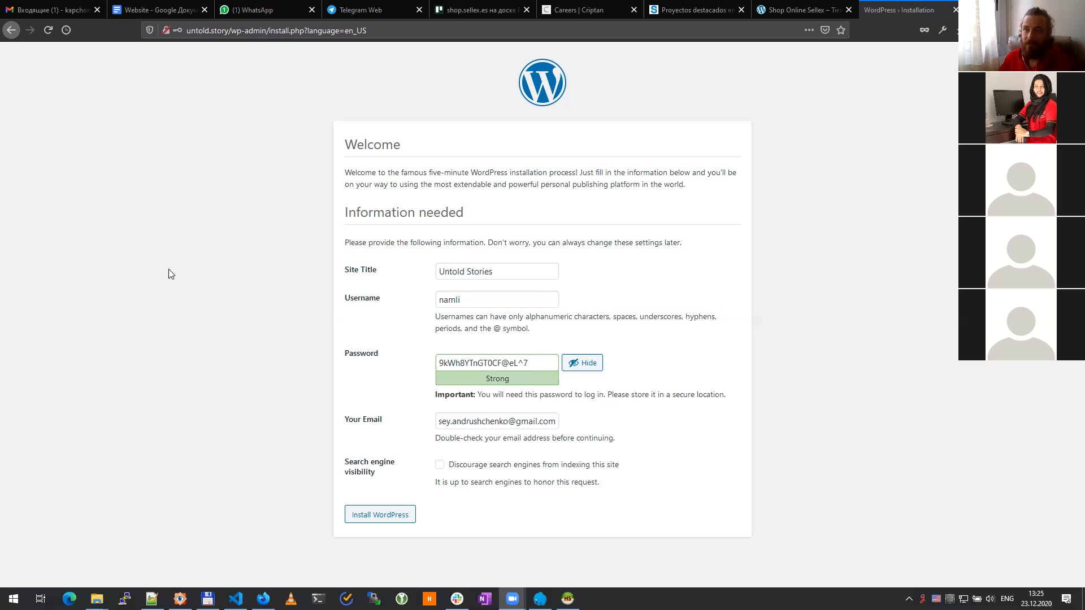
click(197, 275)
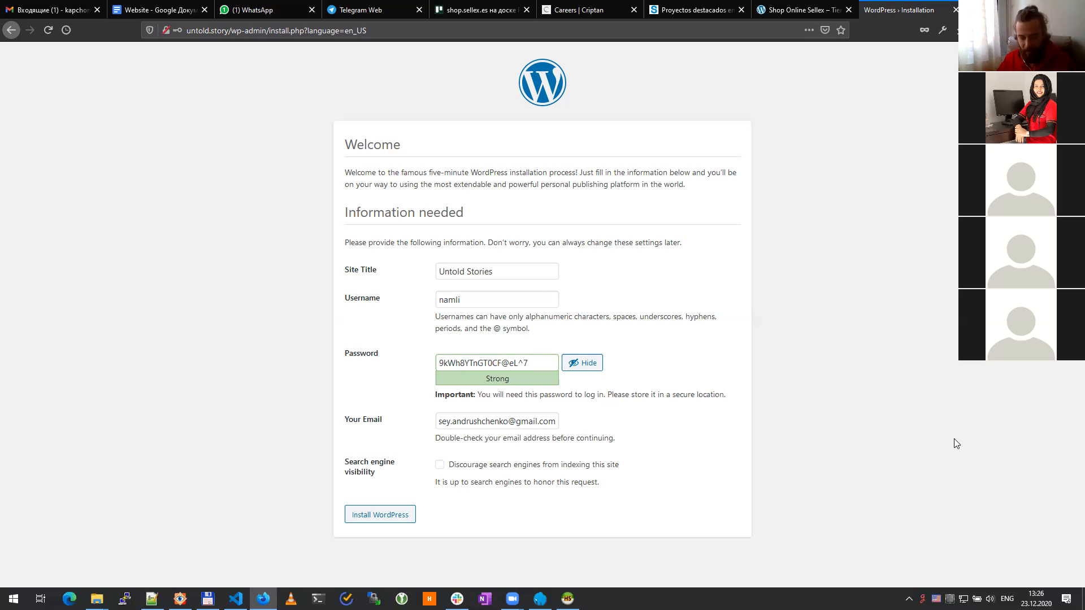
Step: Install WordPress, decline saving the login in Firefox, and go to the Untold Stories login page
click(382, 519)
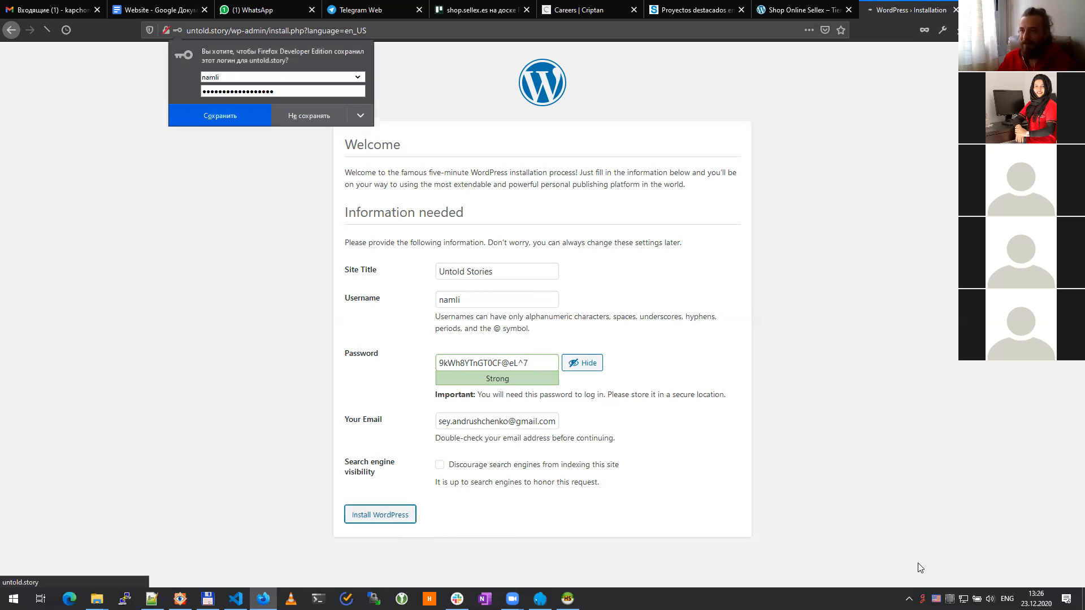
click(285, 118)
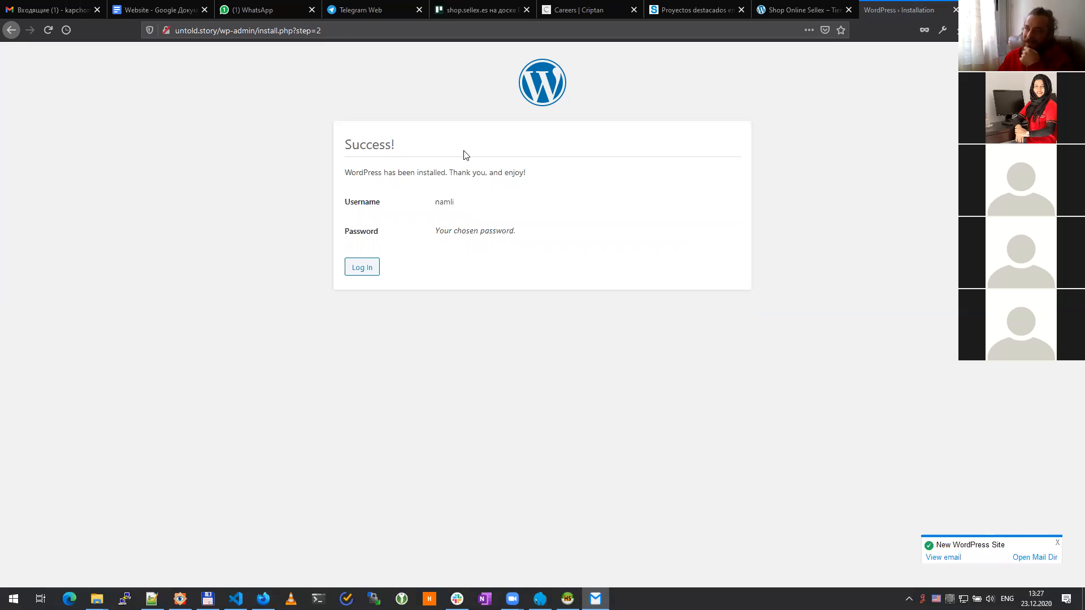
click(361, 268)
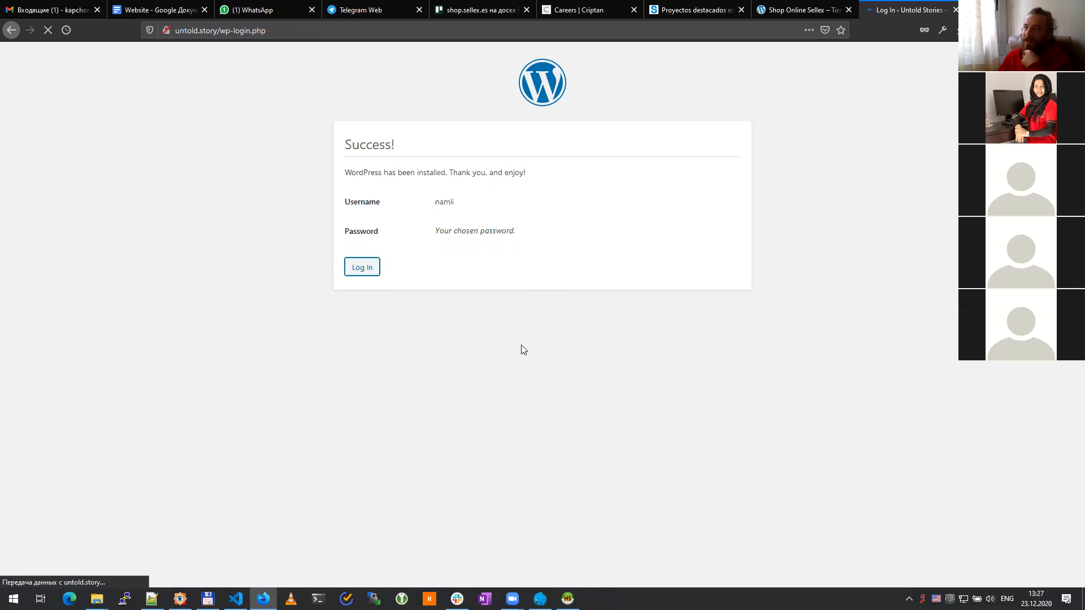
key(alt+Tab)
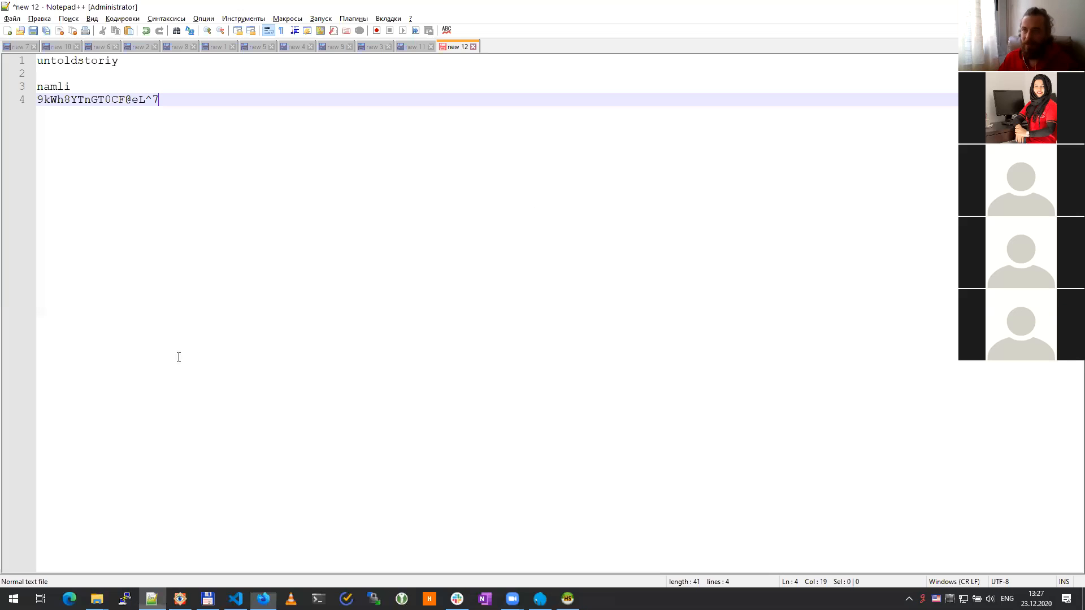
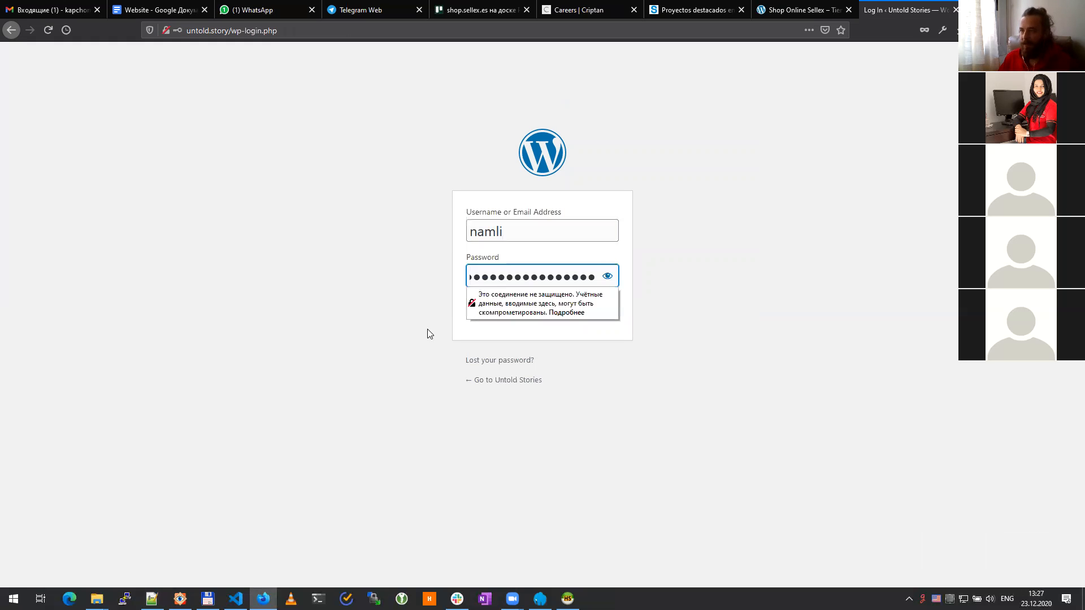
Step: Log in to the Untold Stories admin without letting Firefox save the login
click(428, 330)
click(597, 307)
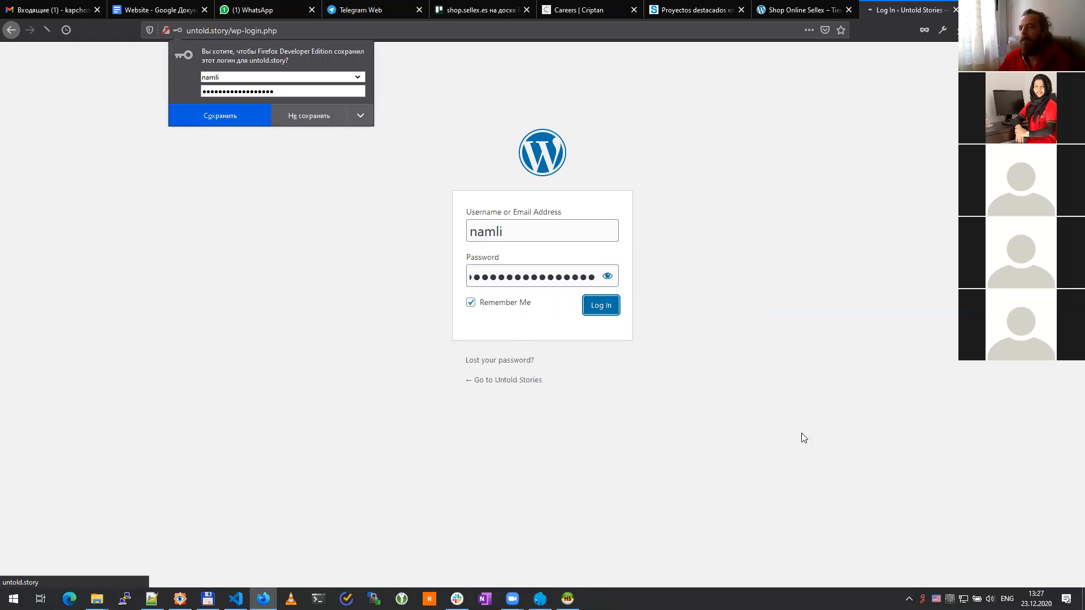
click(303, 116)
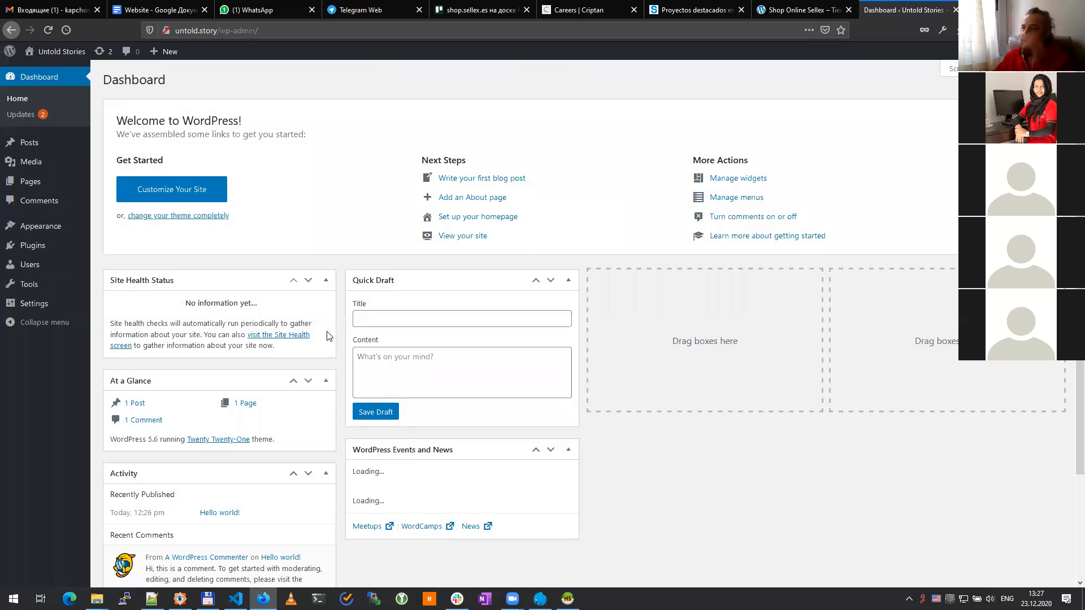
Step: Preview the live Untold Stories site in a new tab and dismiss the Dashboard Welcome panel
mouse_move(51, 55)
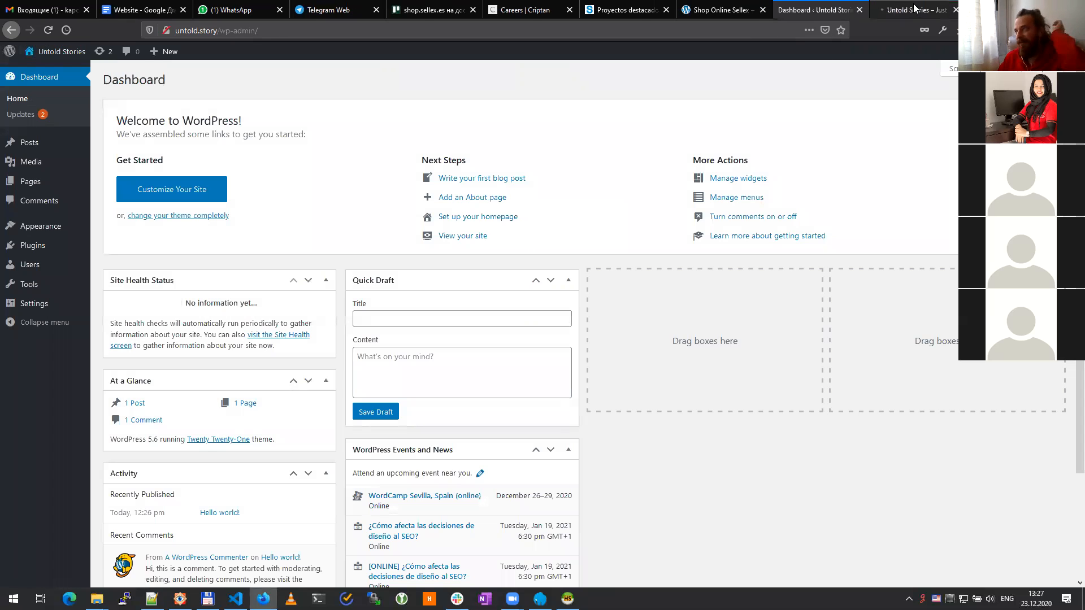
click(912, 10)
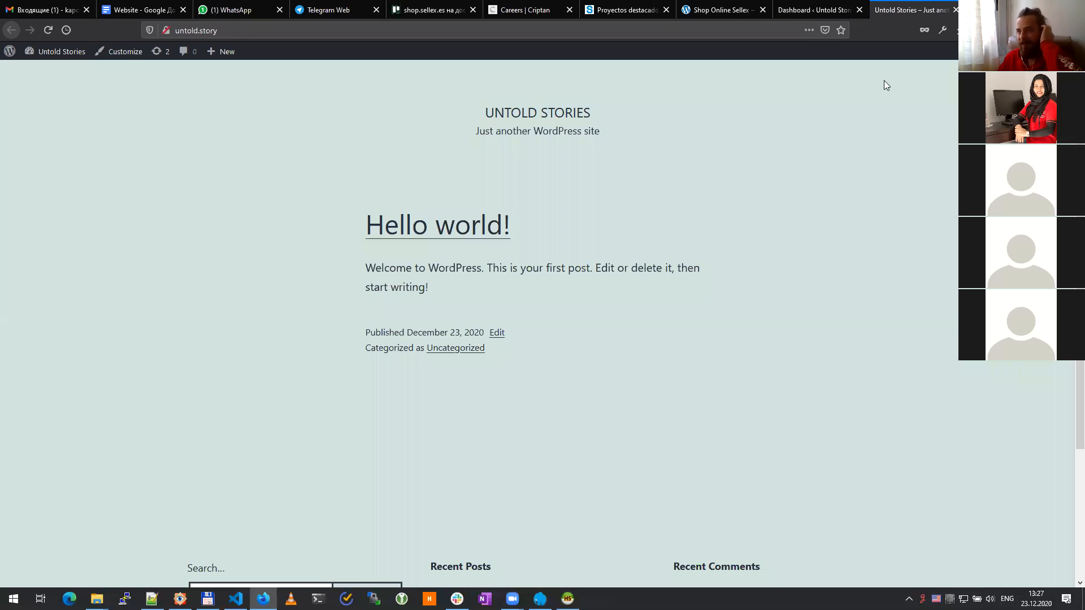
scroll(740, 356, down, 3)
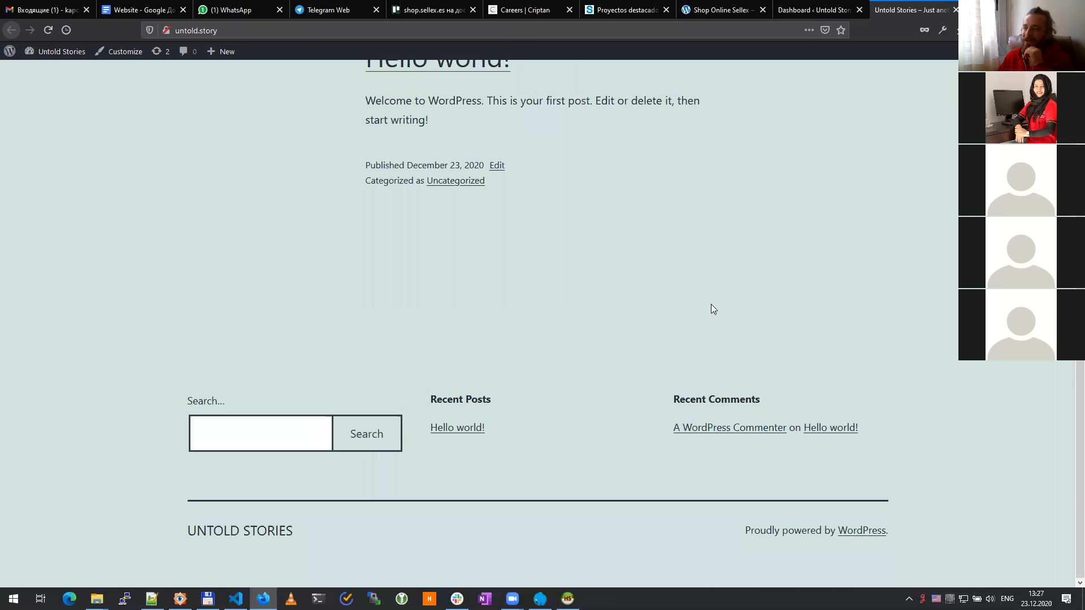
scroll(712, 307, up, 3)
click(812, 7)
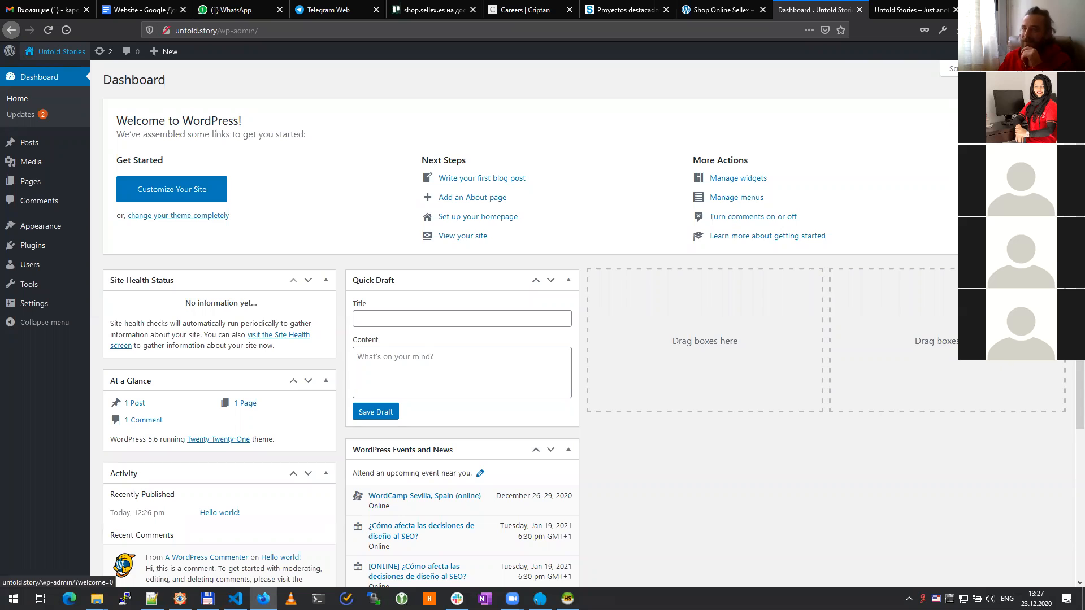
click(1041, 114)
click(919, 6)
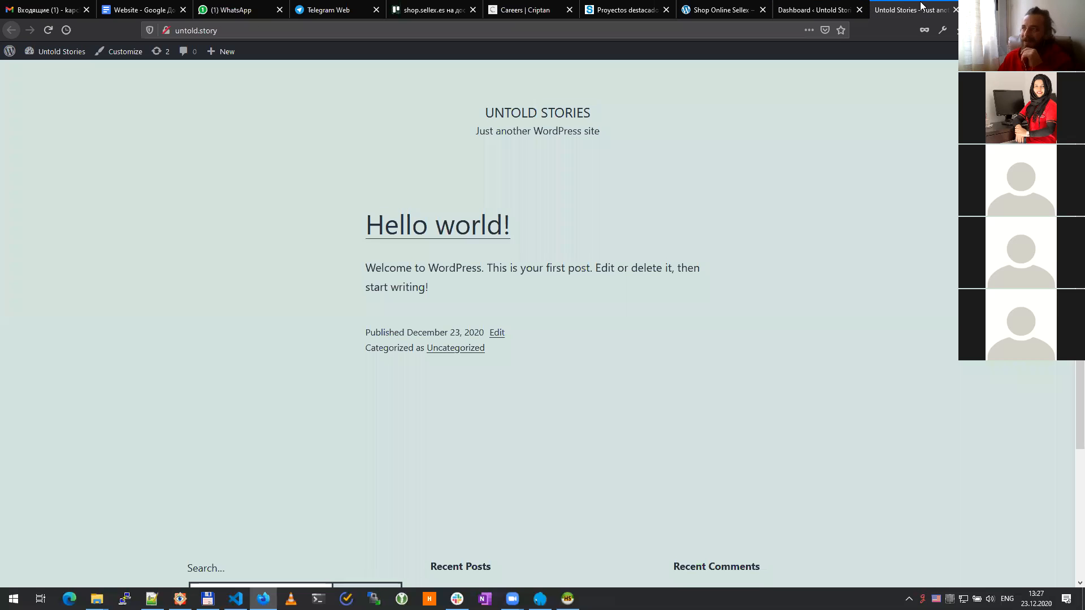
click(825, 10)
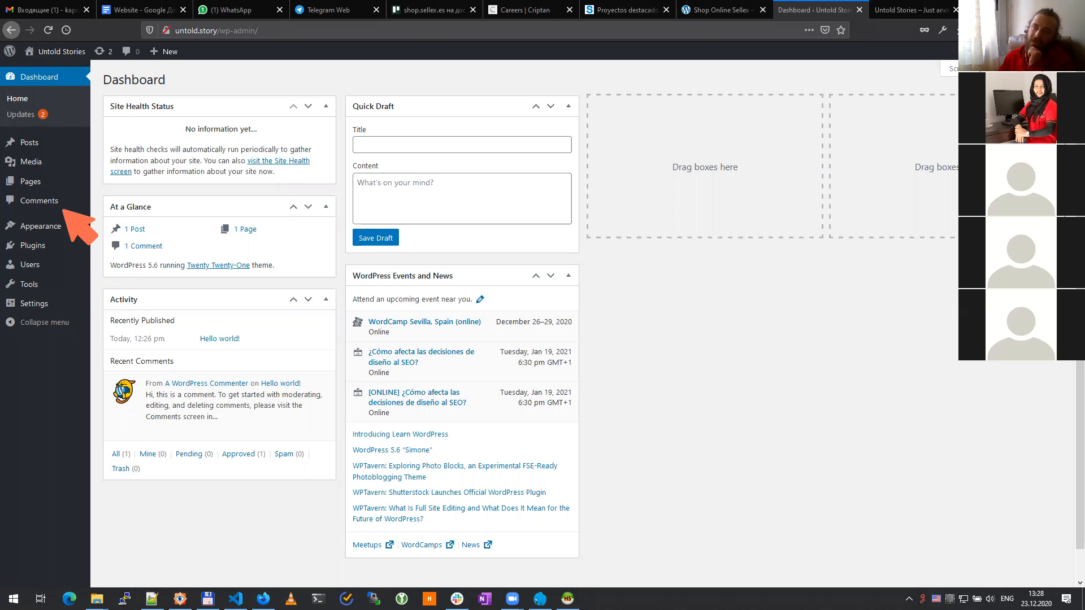
drag(42, 210, 4, 197)
mouse_move(6, 89)
mouse_down()
mouse_move(22, 139)
mouse_move(85, 136)
mouse_move(79, 205)
mouse_move(38, 214)
mouse_up()
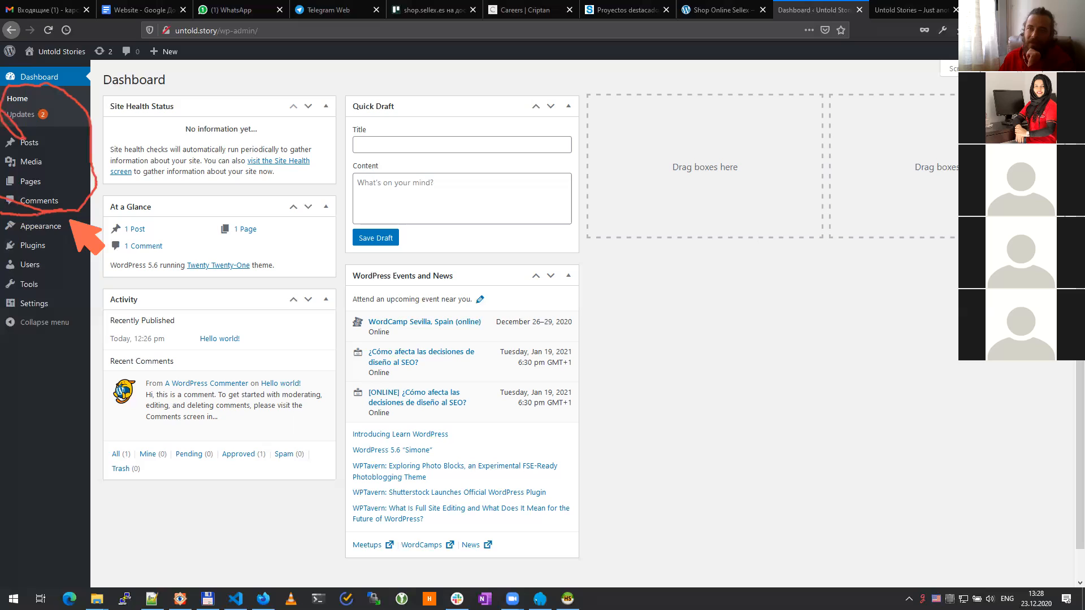
mouse_move(54, 214)
mouse_down()
mouse_move(84, 260)
mouse_move(79, 310)
mouse_move(68, 342)
mouse_move(37, 351)
mouse_up()
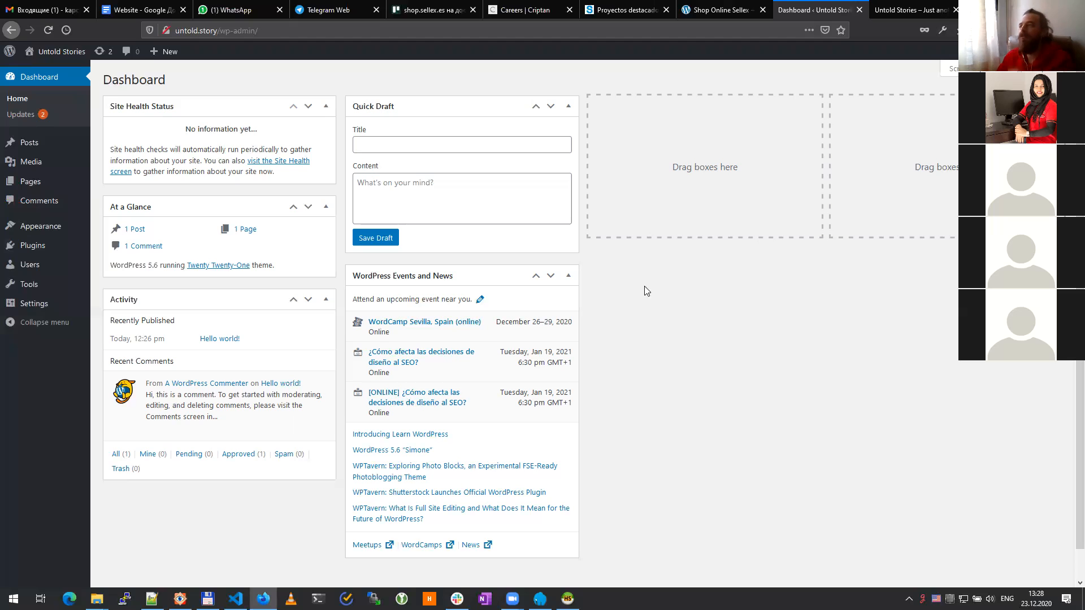
key(ctrl+t)
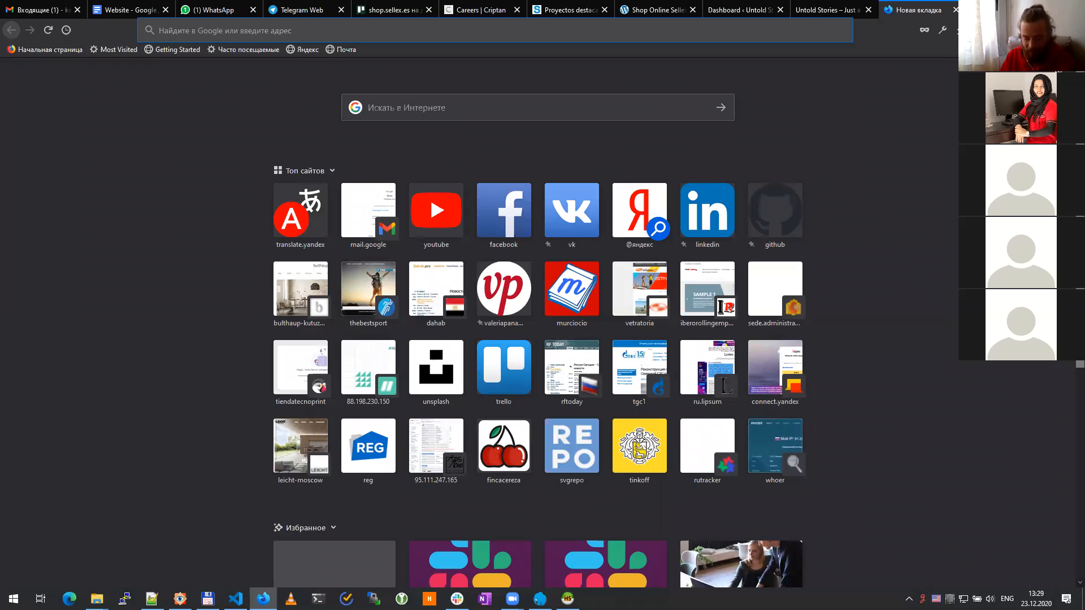
Step: Search Google for 'theme for wordpress' and open the WordPress.org Themes result in a new tab
text(the)
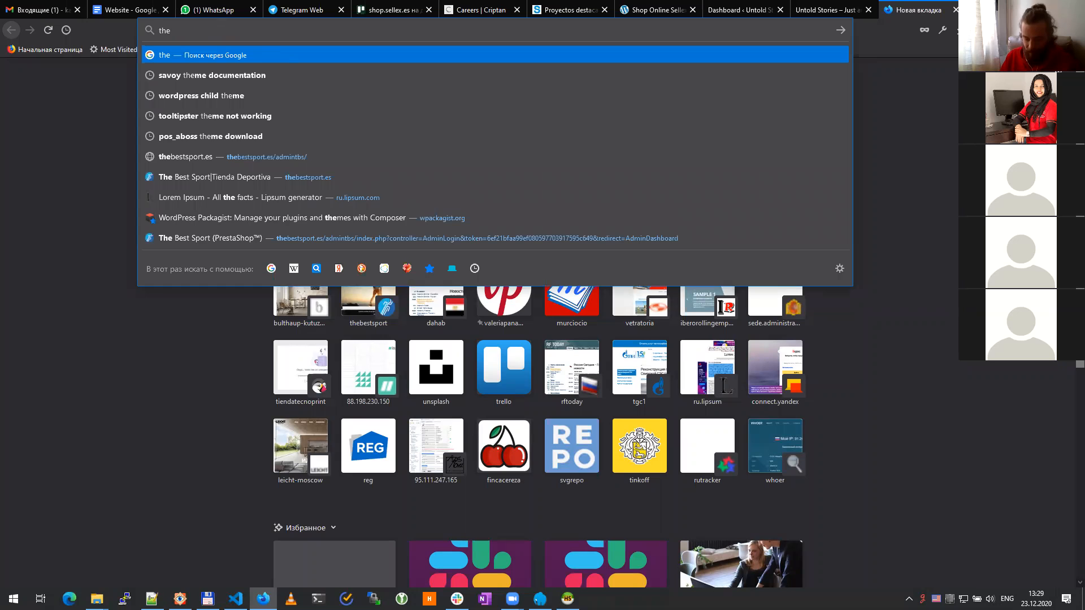
text(me for wordpress)
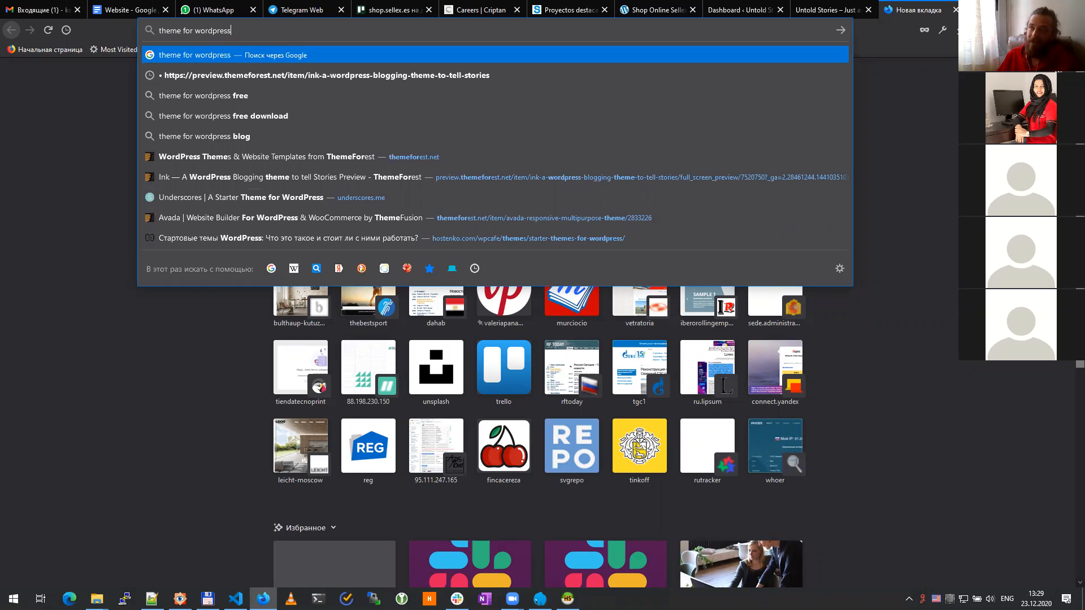
key(Return)
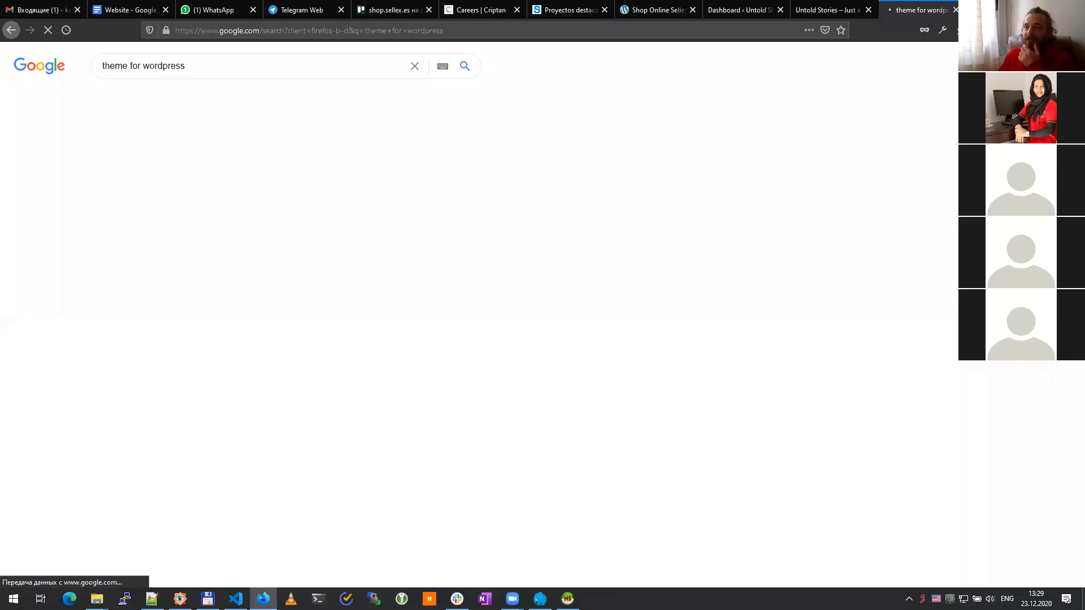
scroll(717, 291, down, 15)
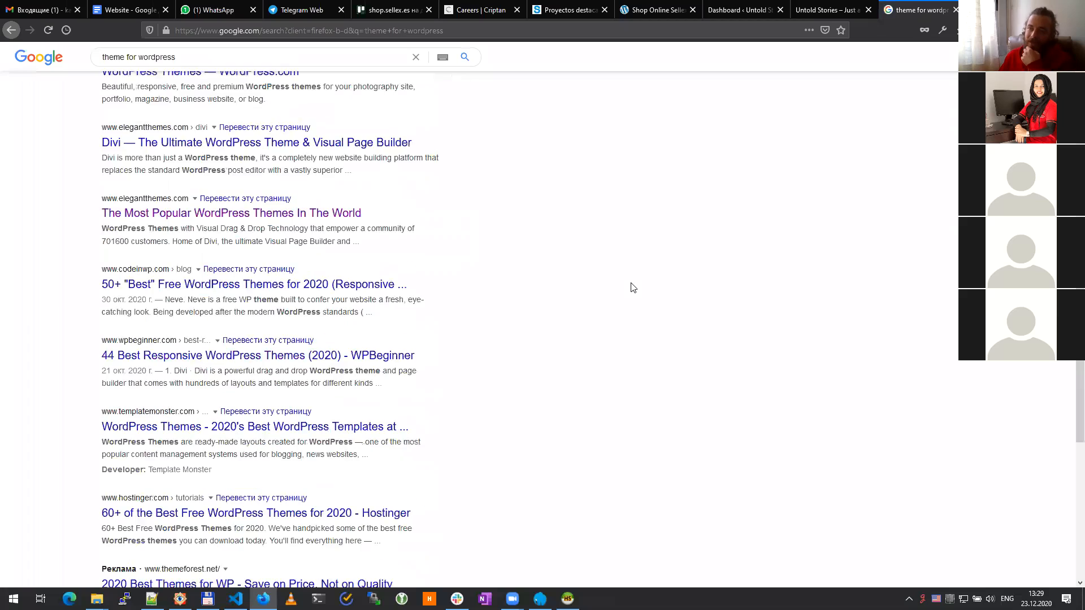
scroll(599, 296, up, 5)
scroll(595, 298, up, 15)
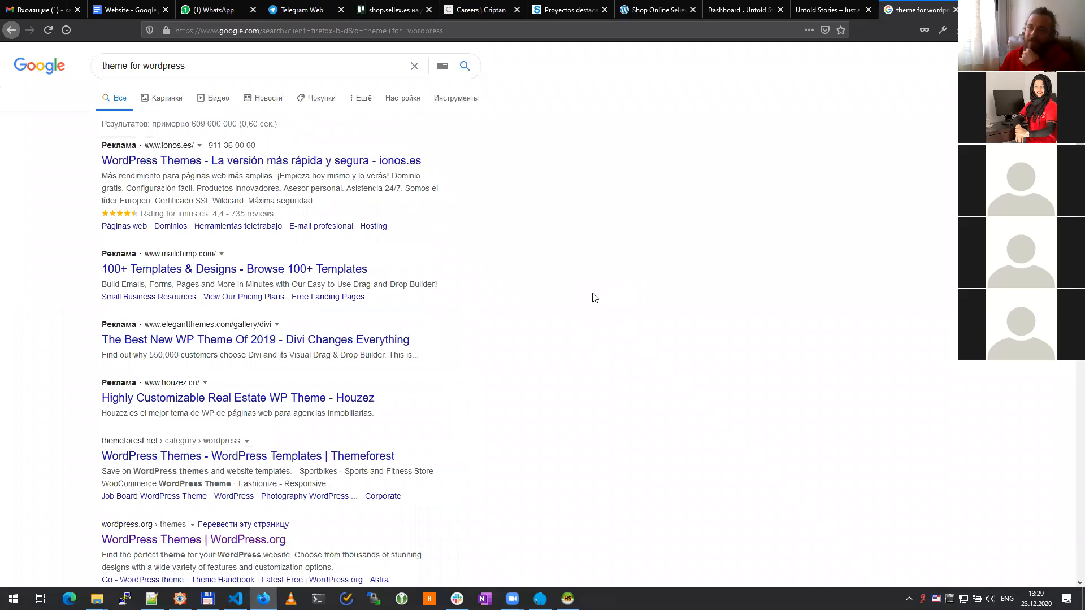
scroll(593, 296, down, 5)
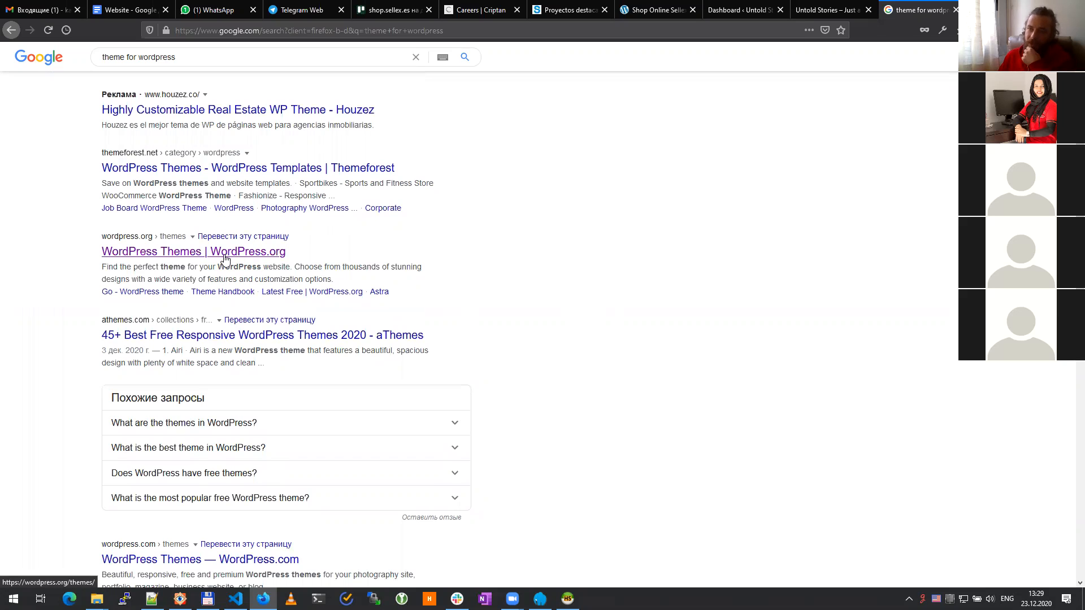
middle_click(262, 260)
Step: Look over the WordPress.org free themes directory
click(911, 8)
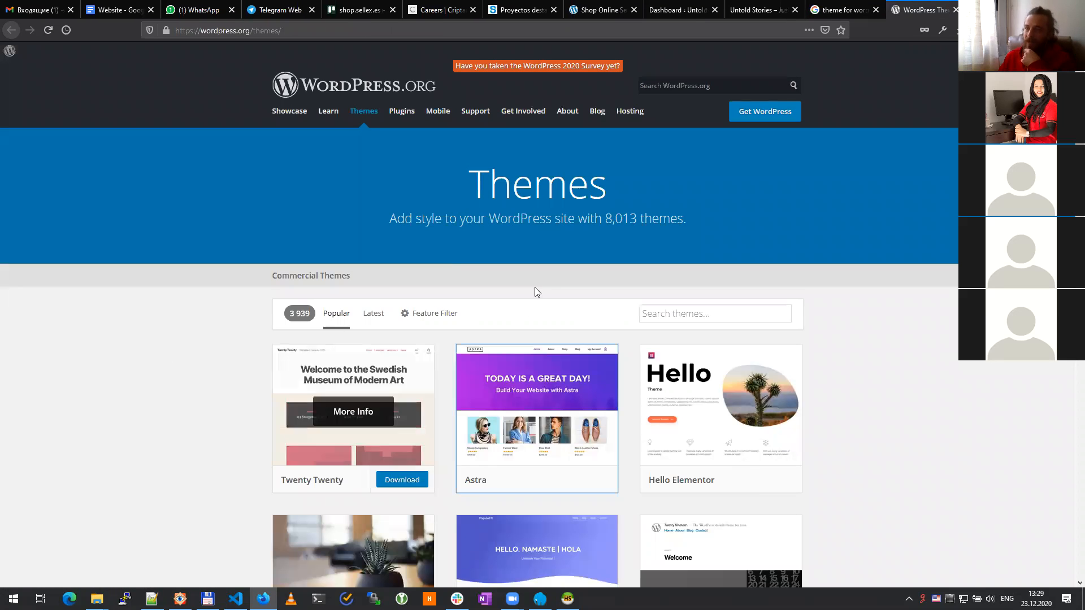
scroll(593, 463, down, 9)
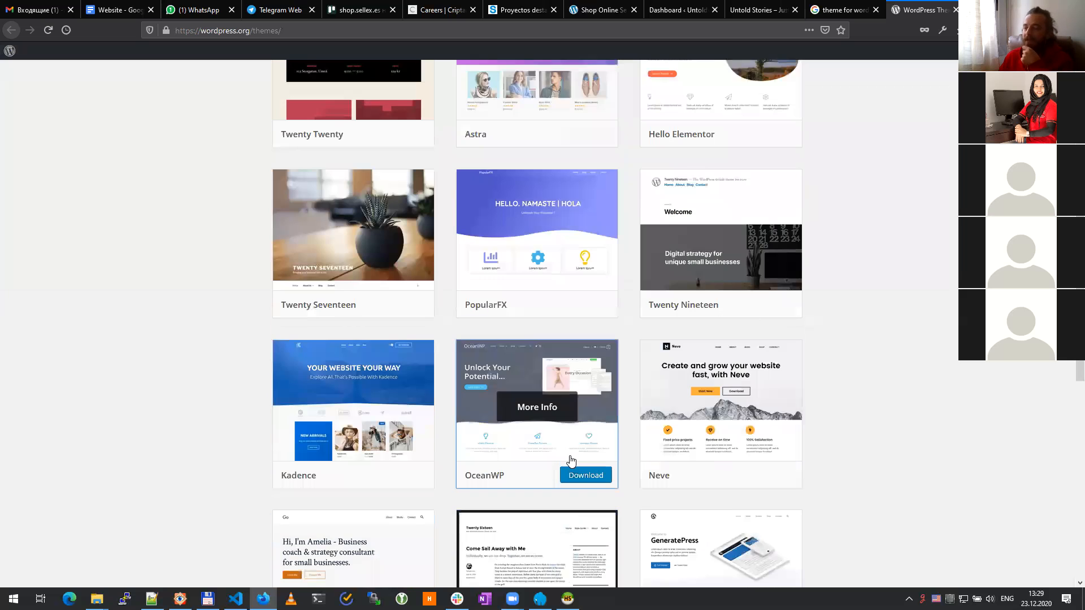
scroll(719, 372, up, 6)
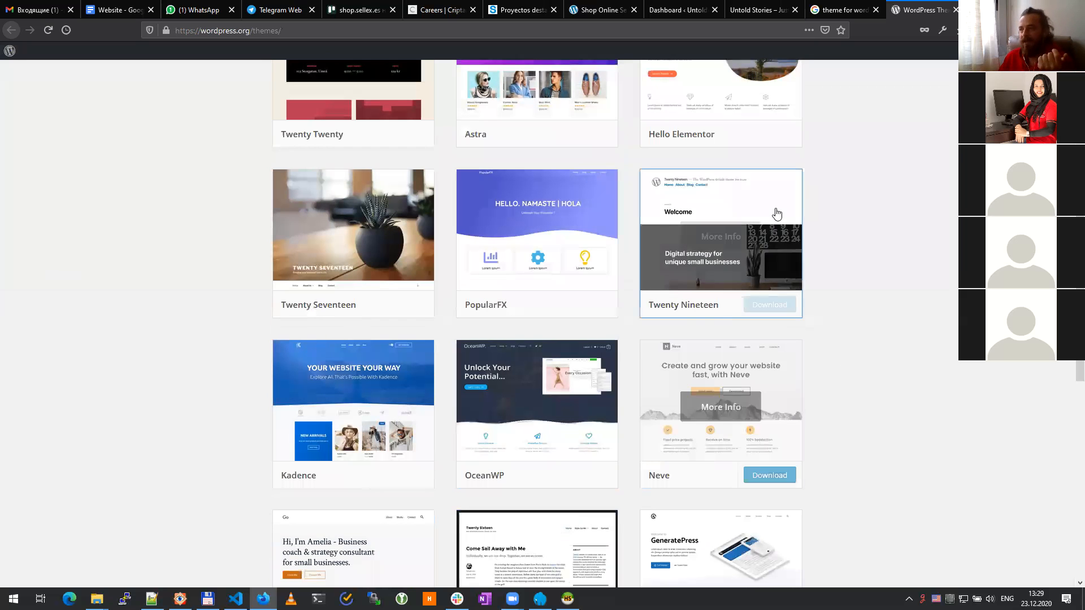
Step: Open ThemeForest's WordPress Themes category from the Google results in a new tab
click(841, 7)
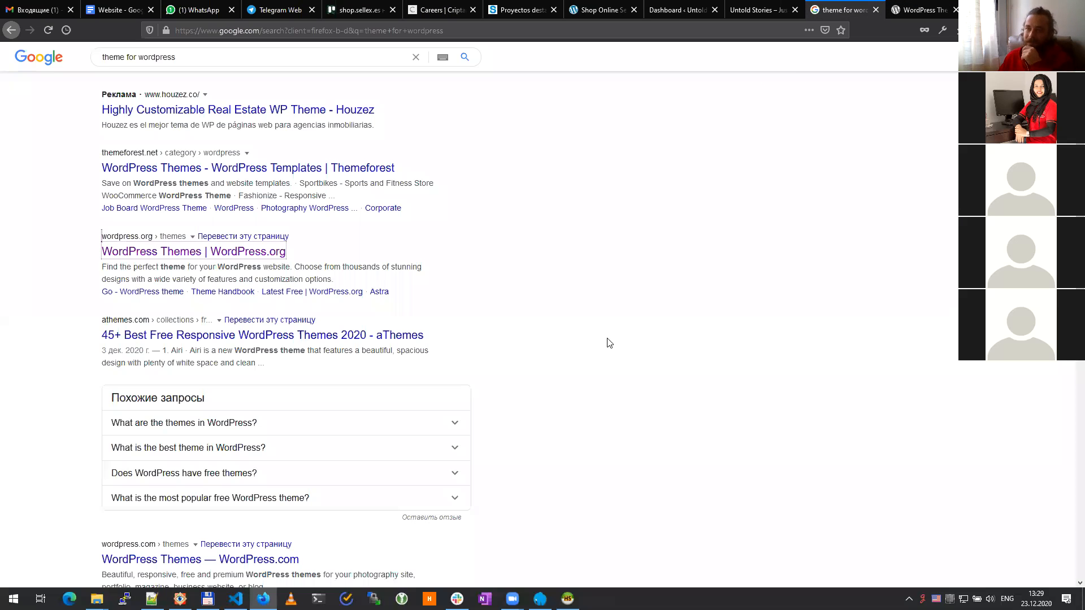
scroll(572, 325, up, 5)
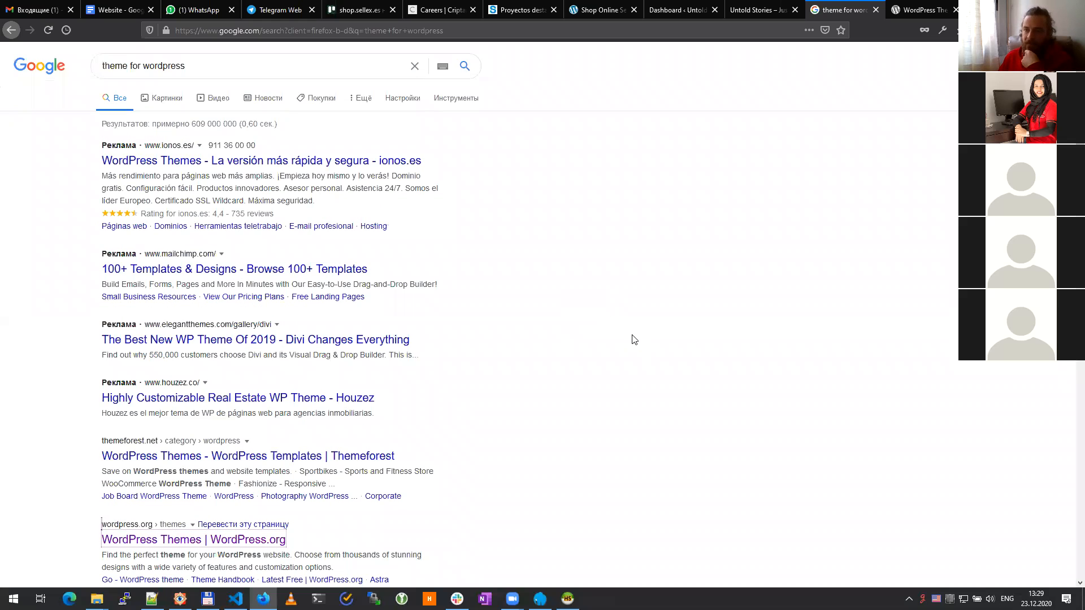
middle_click(108, 455)
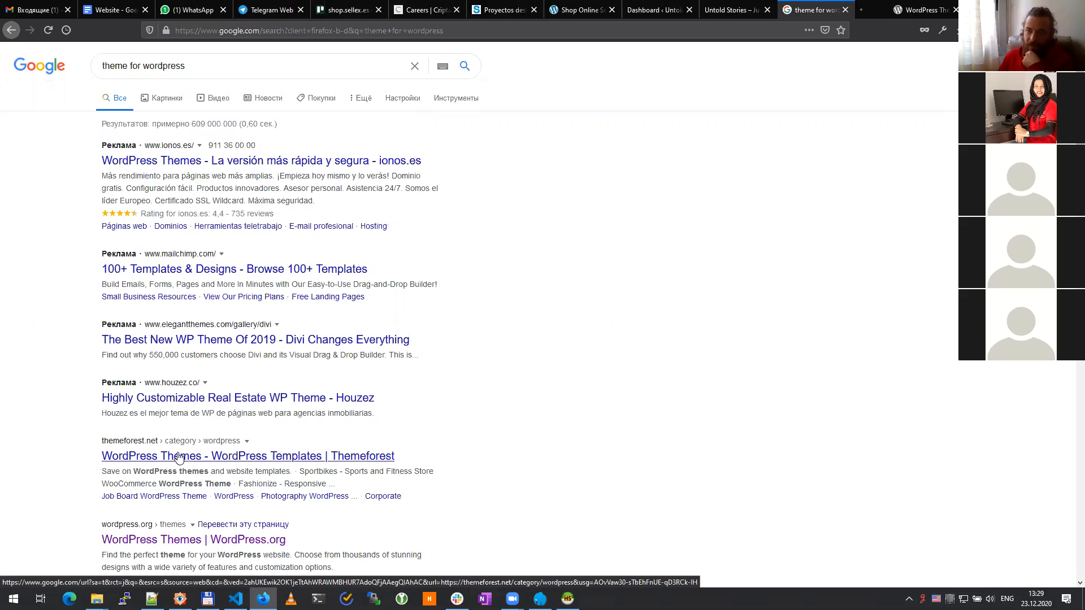
drag(100, 444, 159, 444)
click(517, 423)
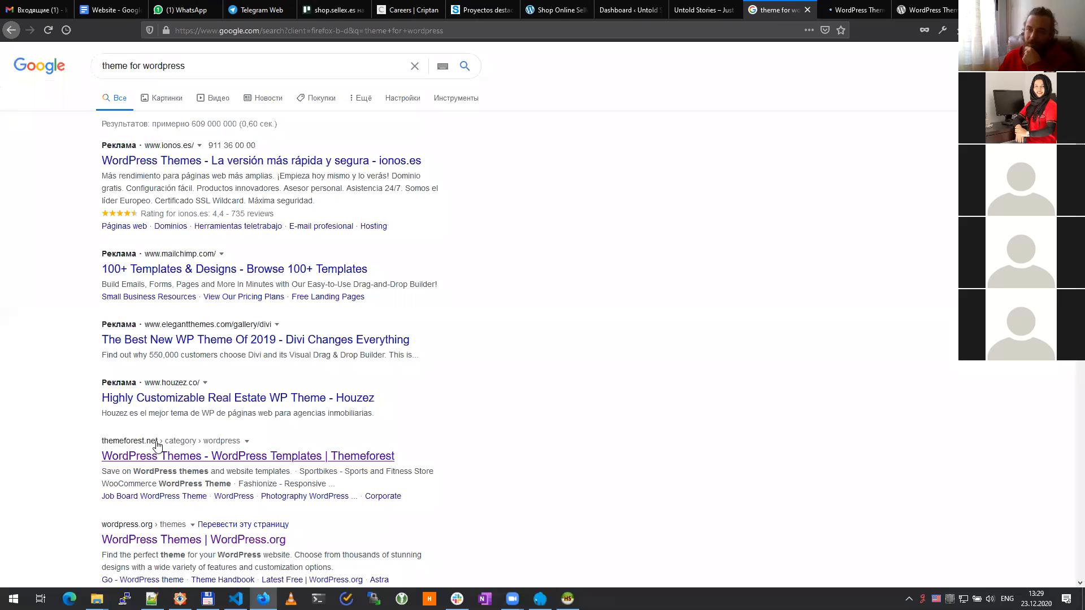
click(850, 10)
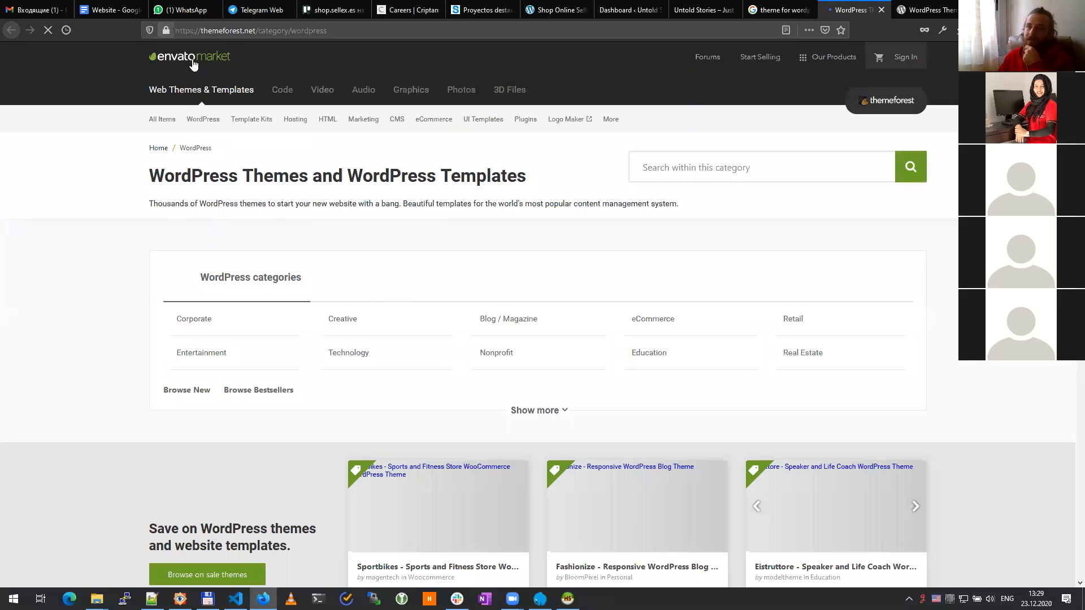
Step: Scroll through the Avada theme's ThemeForest page, then go back to the 'theme for wordpress' results
scroll(65, 350, down, 2)
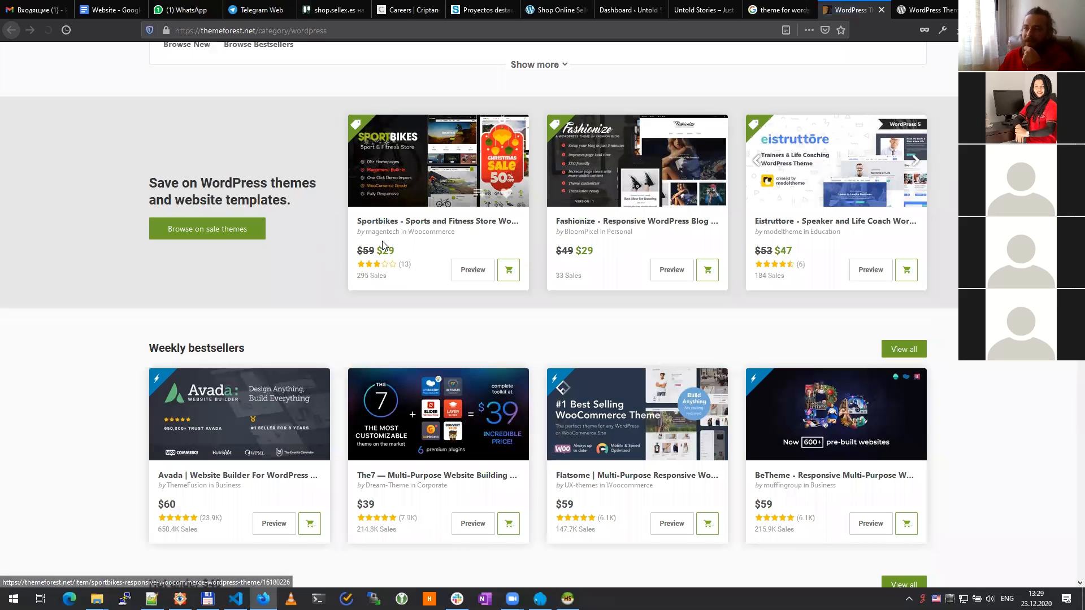
scroll(974, 437, down, 5)
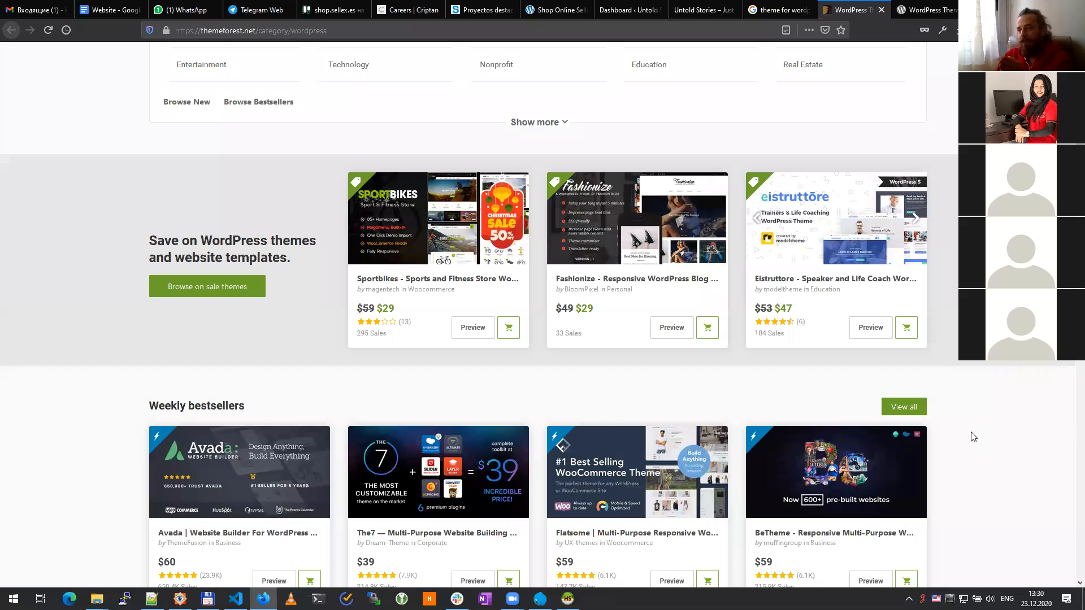
scroll(942, 466, down, 5)
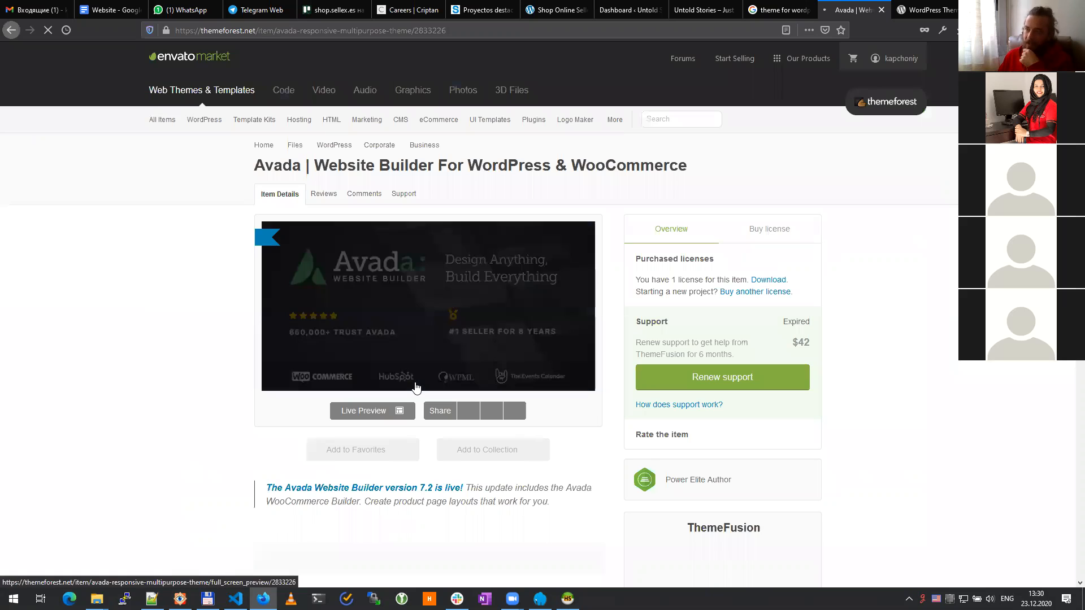
scroll(415, 386, down, 10)
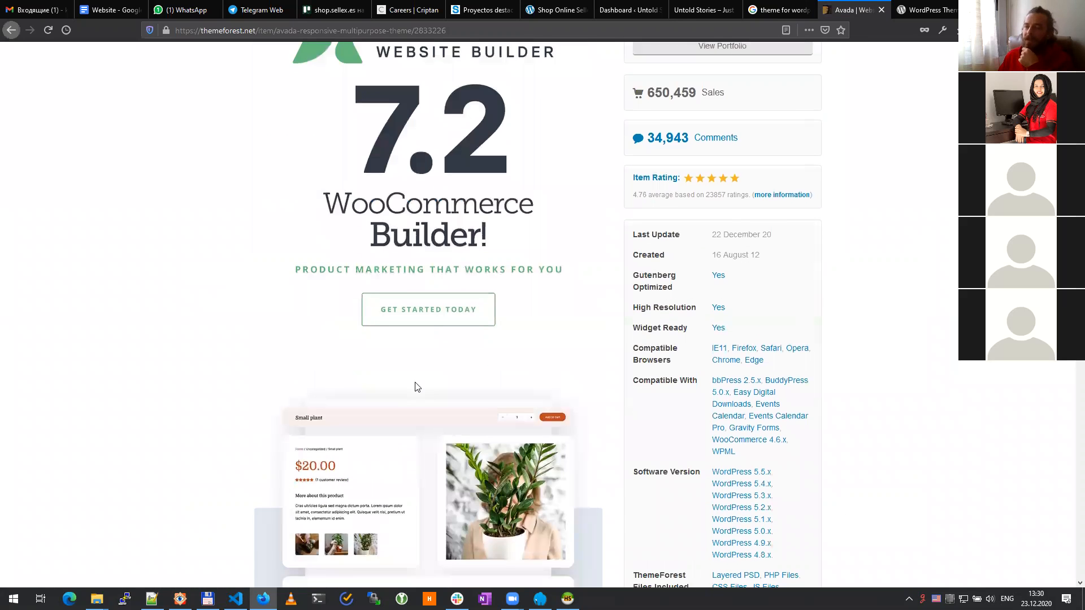
scroll(417, 388, down, 5)
scroll(415, 387, down, 5)
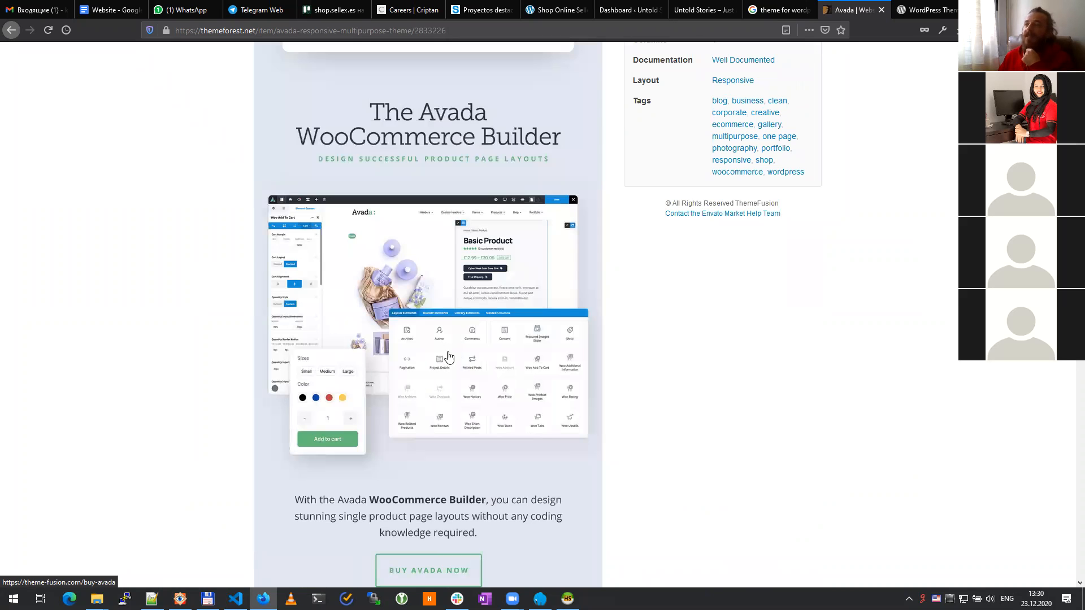
scroll(434, 345, down, 20)
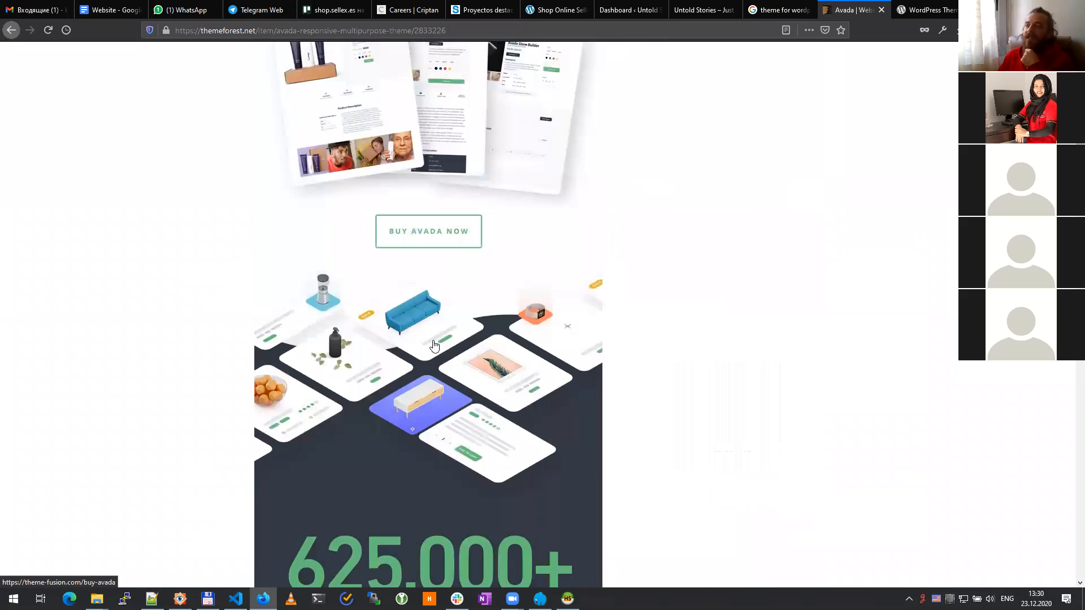
scroll(434, 345, down, 15)
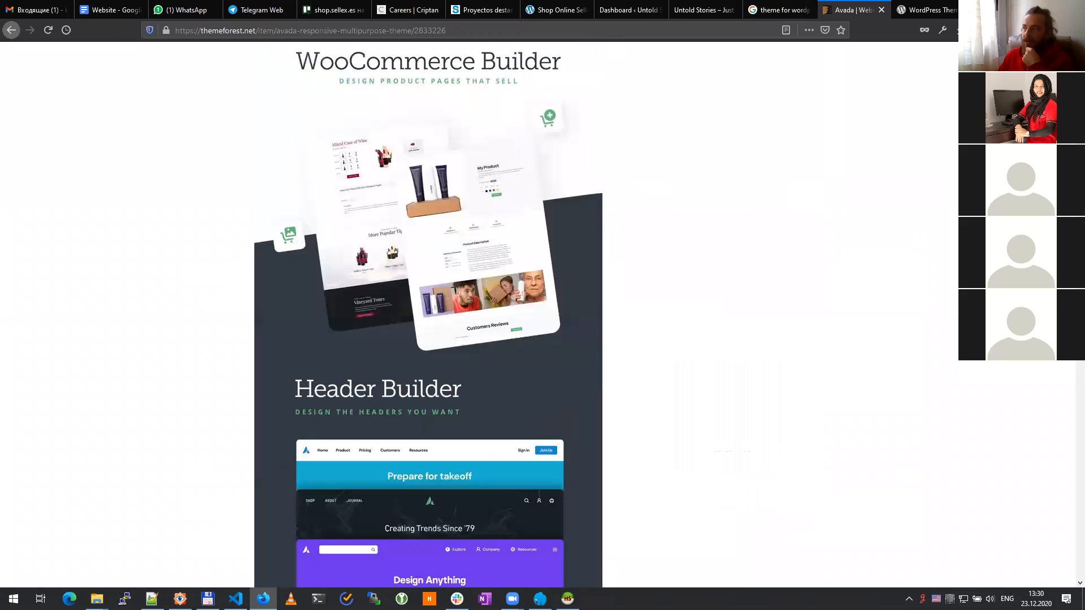
scroll(775, 423, up, 20)
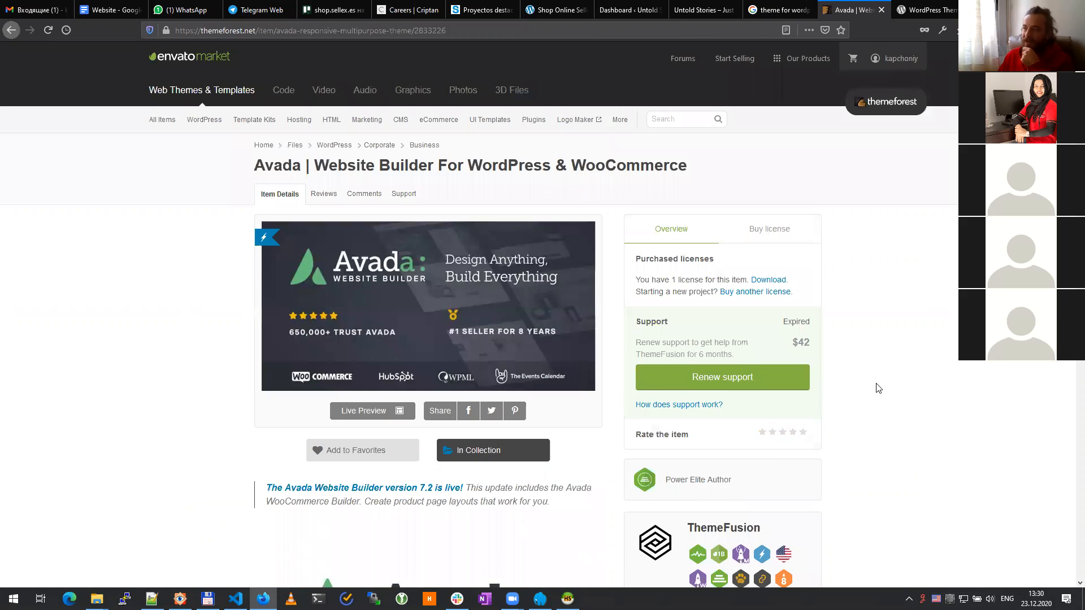
scroll(777, 107, down, 3)
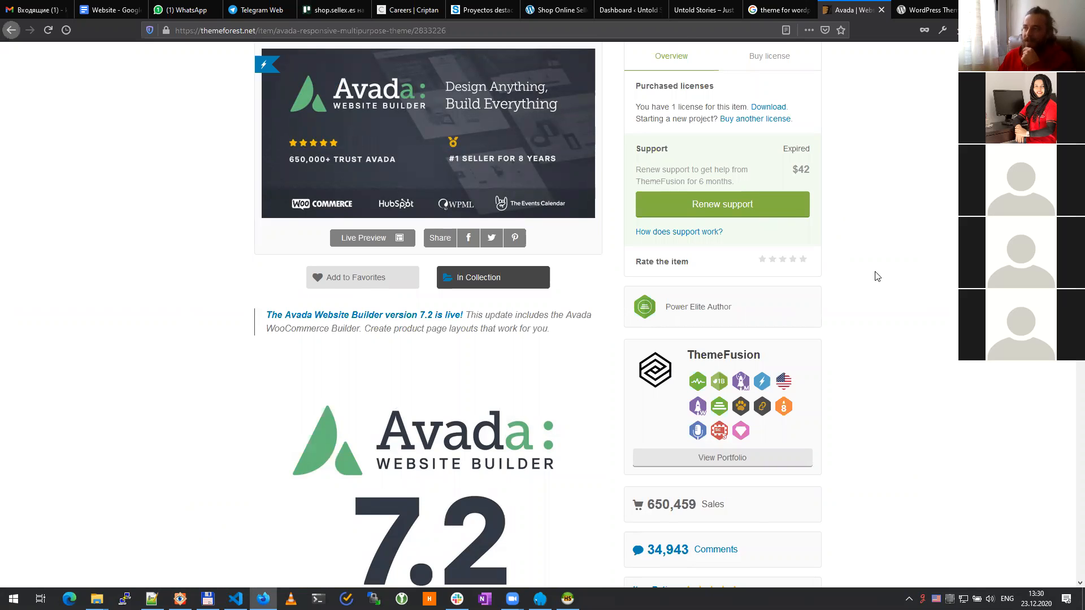
scroll(877, 276, down, 7)
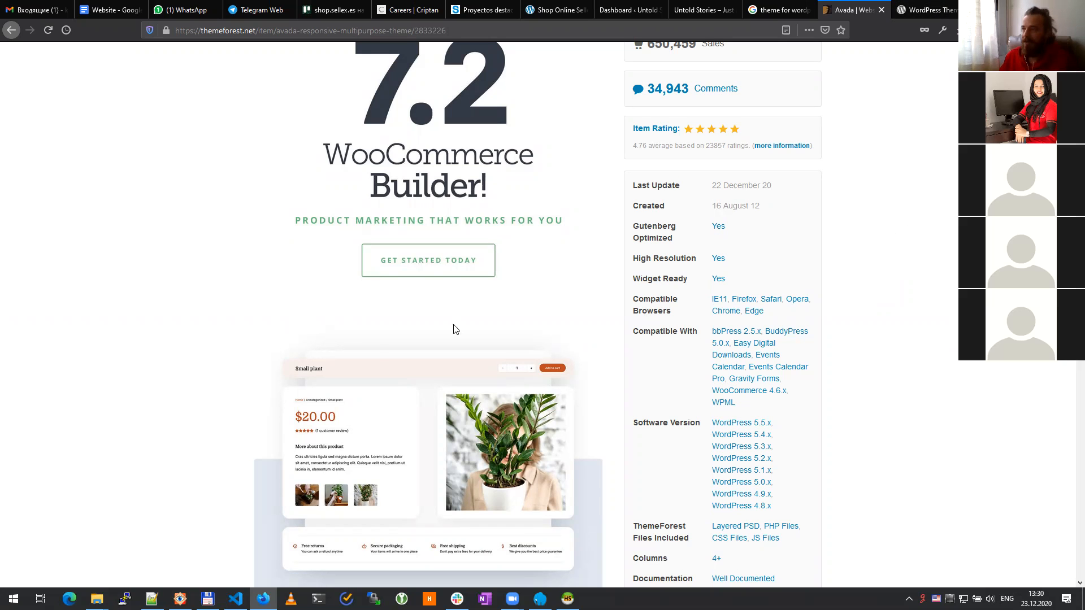
scroll(375, 344, down, 20)
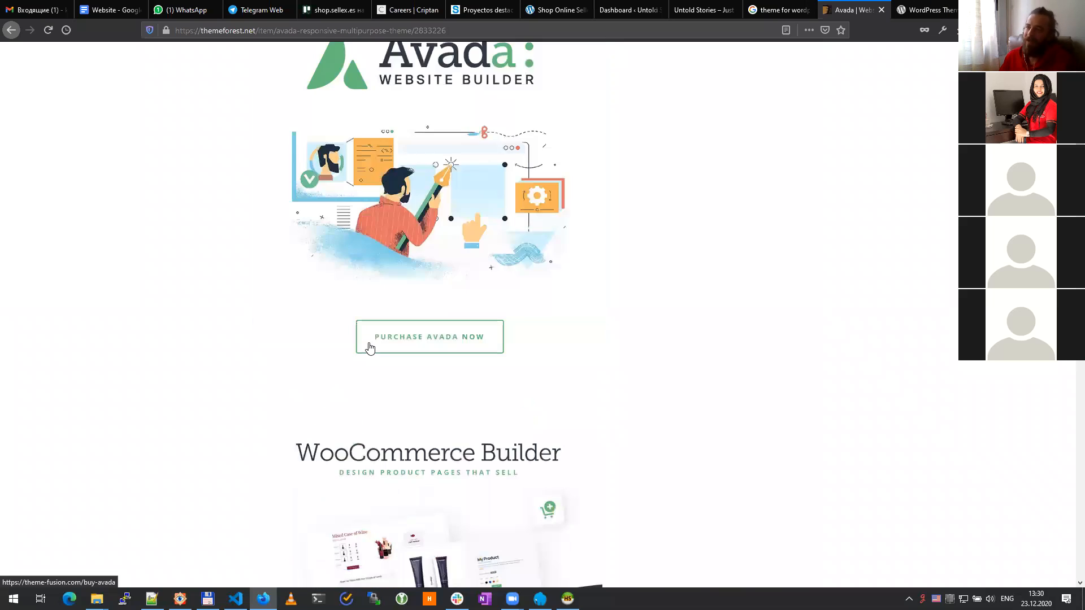
scroll(371, 347, down, 10)
click(780, 9)
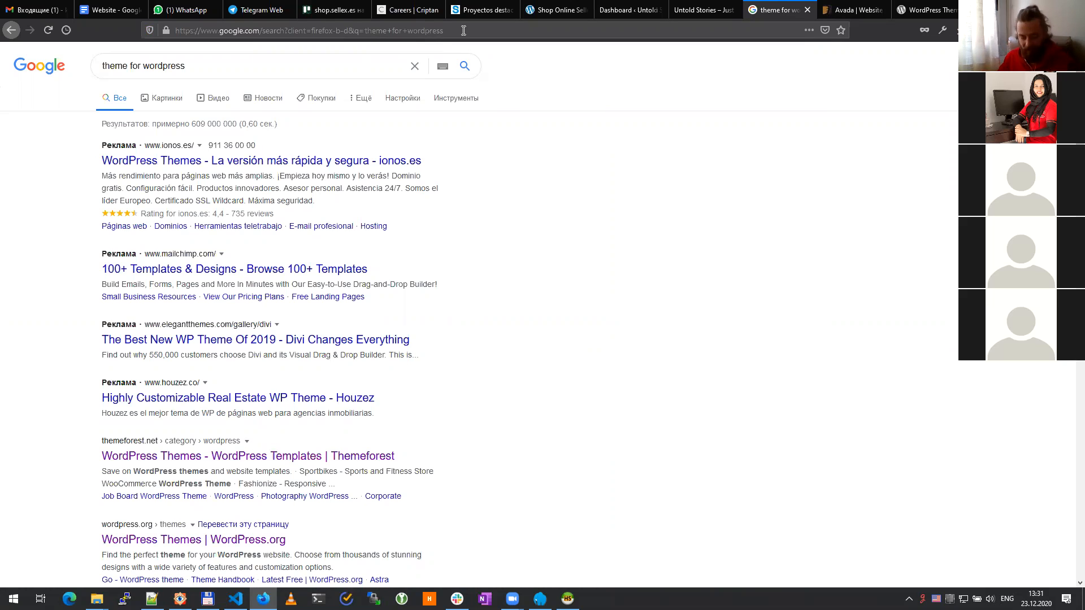
Step: Go to underscores.me, the Underscores starter-theme generator
click(462, 31)
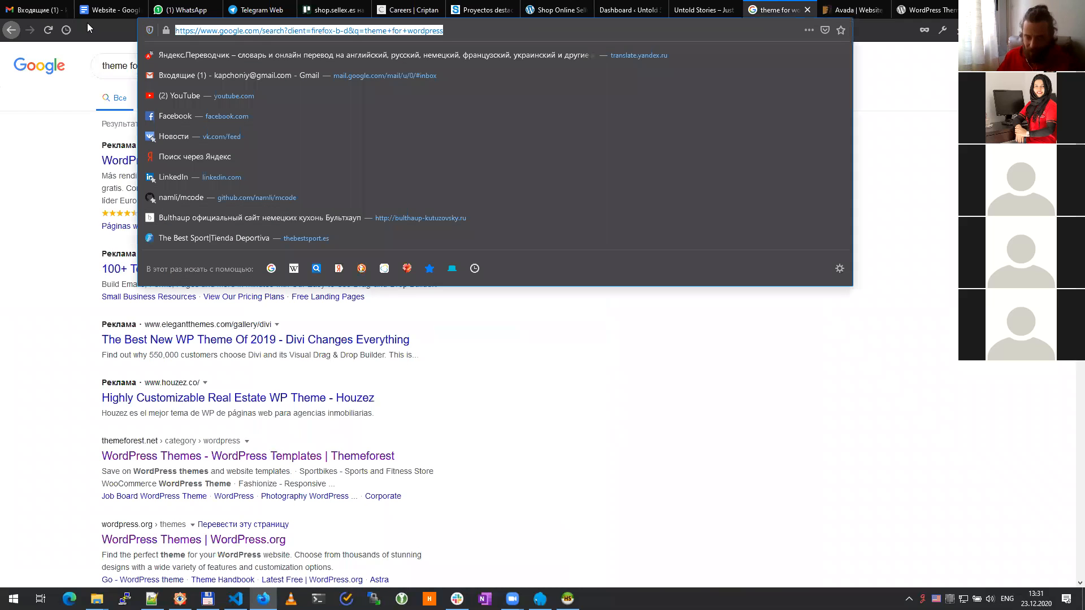
text(under)
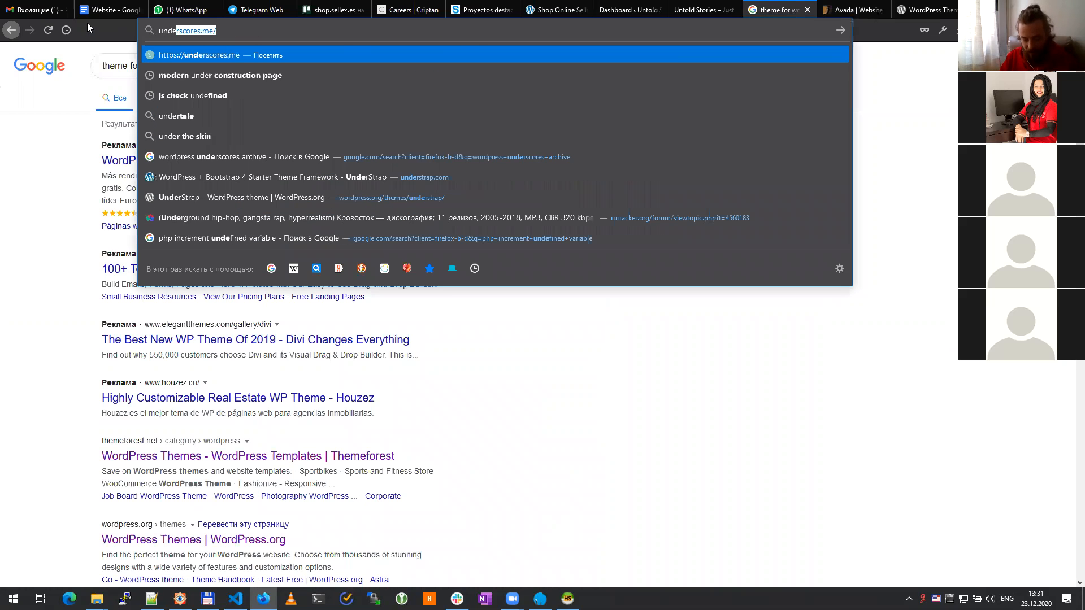
text(scor)
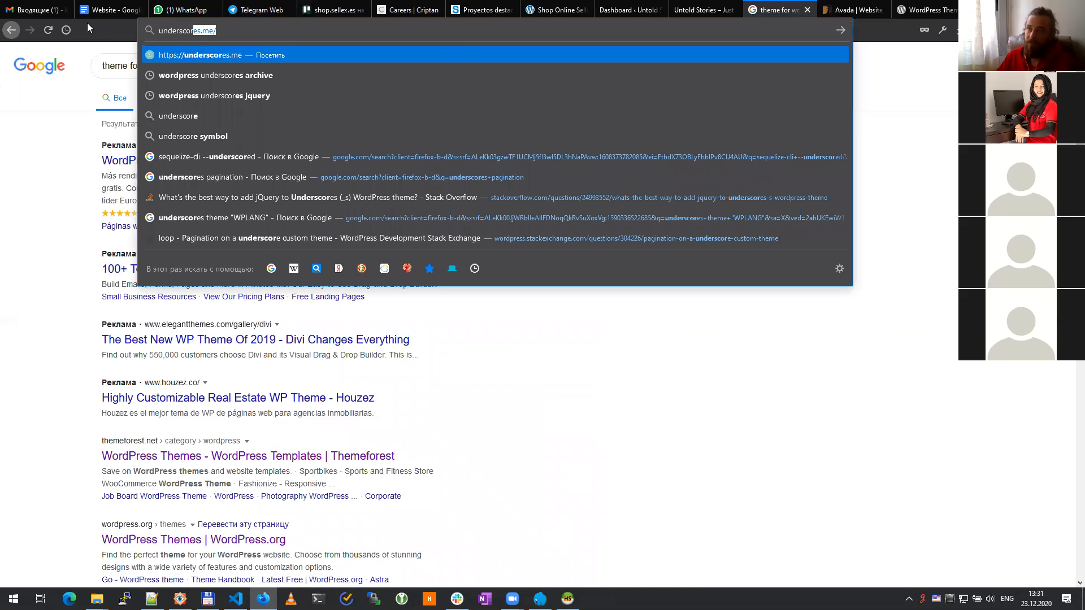
key(Return)
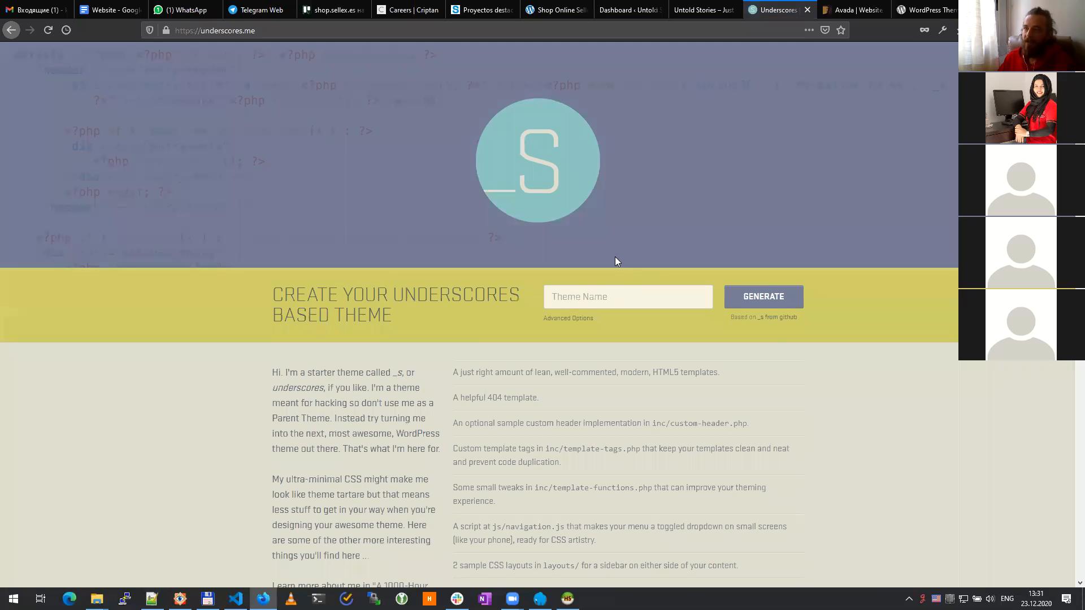
scroll(305, 277, down, 12)
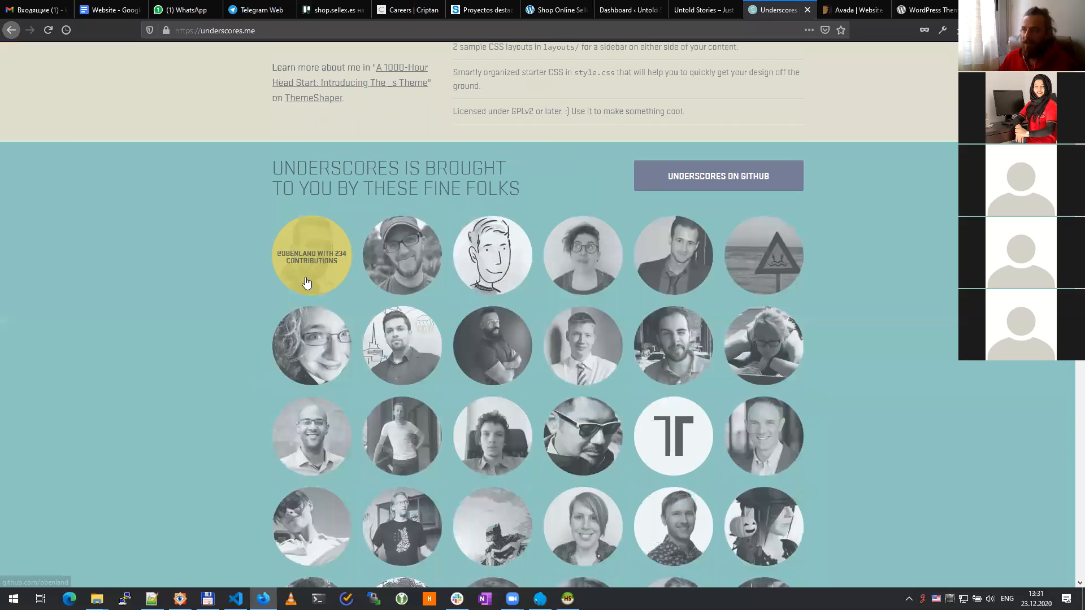
scroll(303, 286, up, 7)
Step: Look over the Underscores (Automattic _s) GitHub repository in a new tab
middle_click(716, 117)
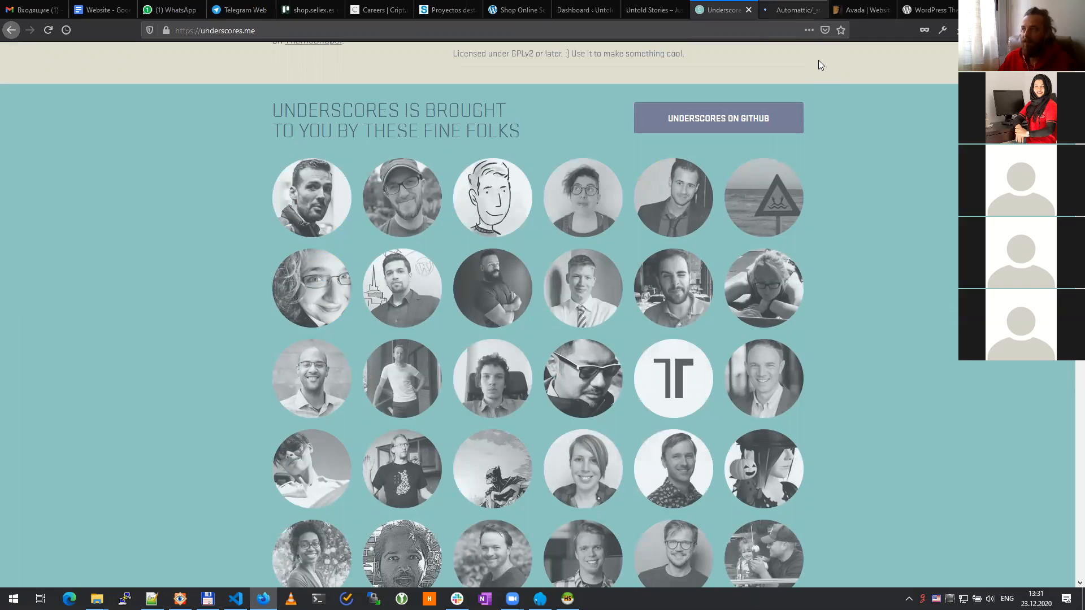
click(794, 10)
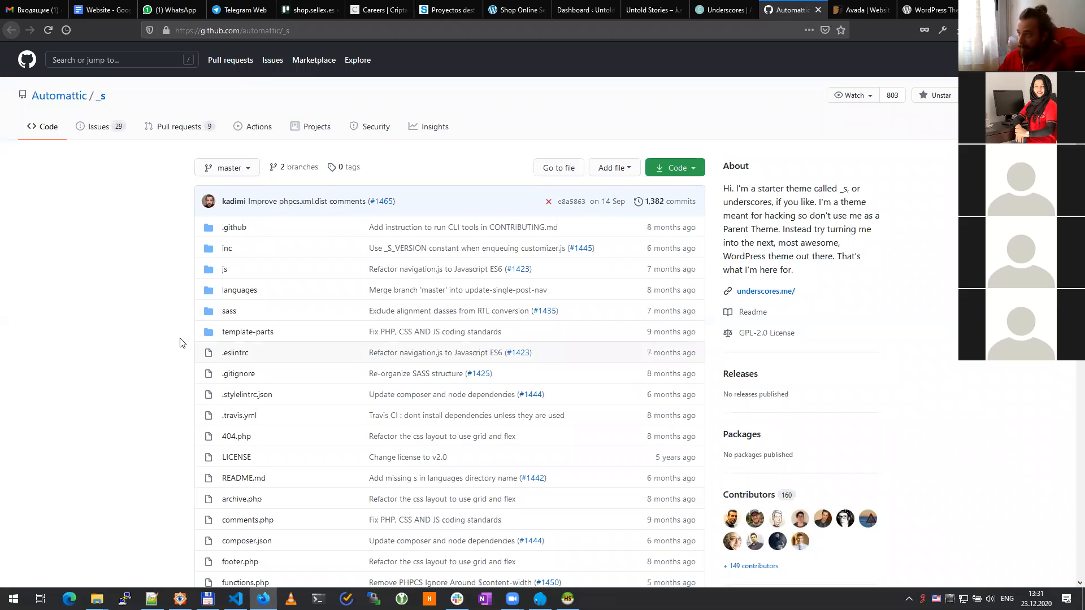
scroll(164, 353, down, 2)
scroll(144, 365, down, 15)
scroll(141, 365, up, 11)
scroll(142, 366, up, 7)
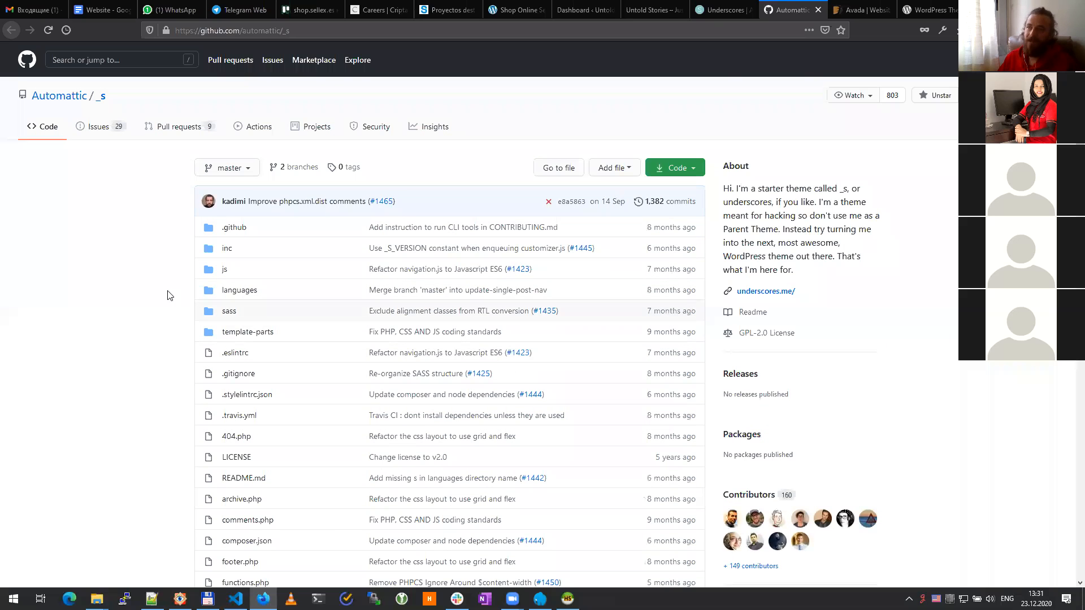
Step: Return to underscores.me, leaving the Theme Name field empty
click(709, 10)
scroll(166, 223, up, 10)
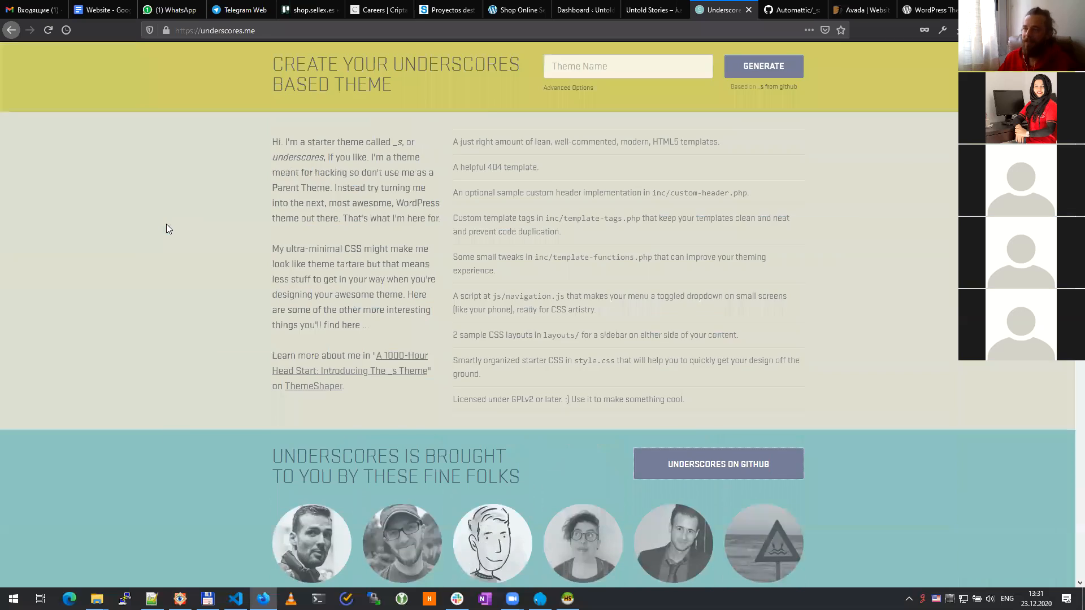
click(637, 300)
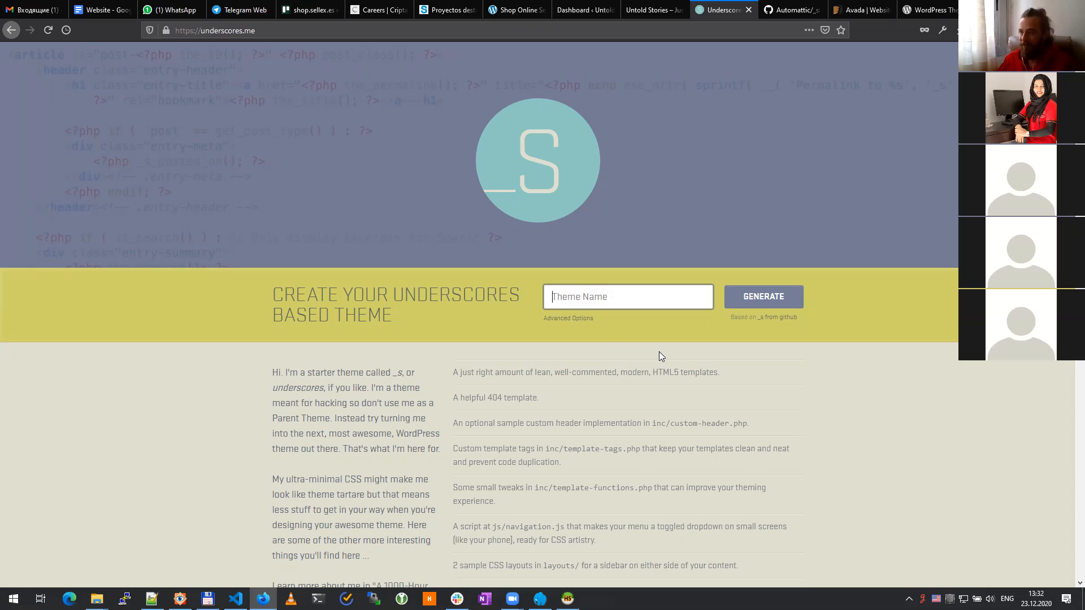
text(s)
key(BackSpace)
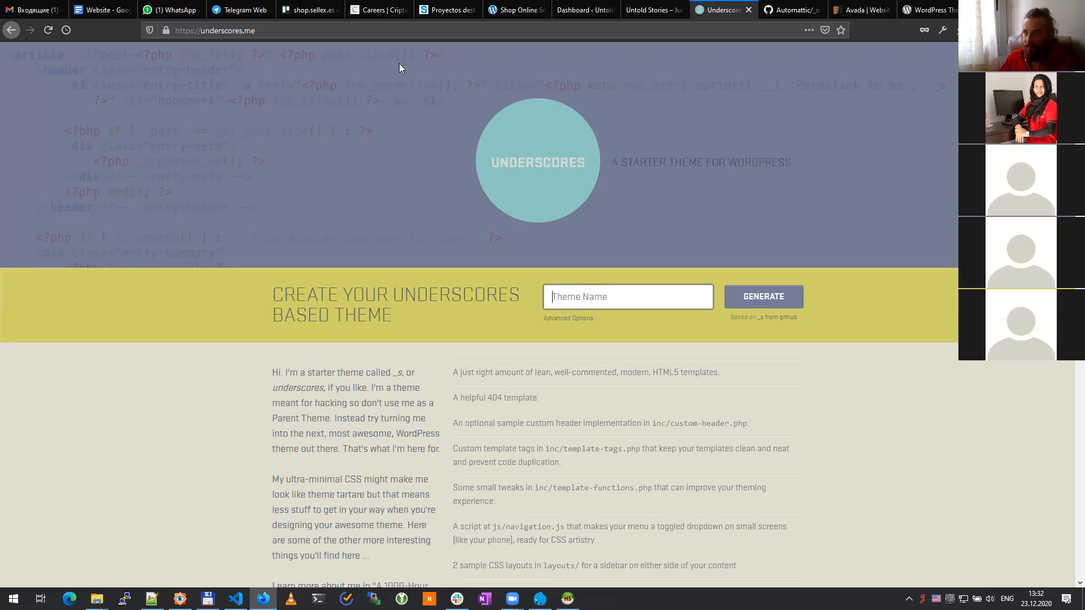
Step: View the Untold Stories home page and Dashboard, then restore Firefox to a window over Notepad++
key(ctrl+shift+Tab)
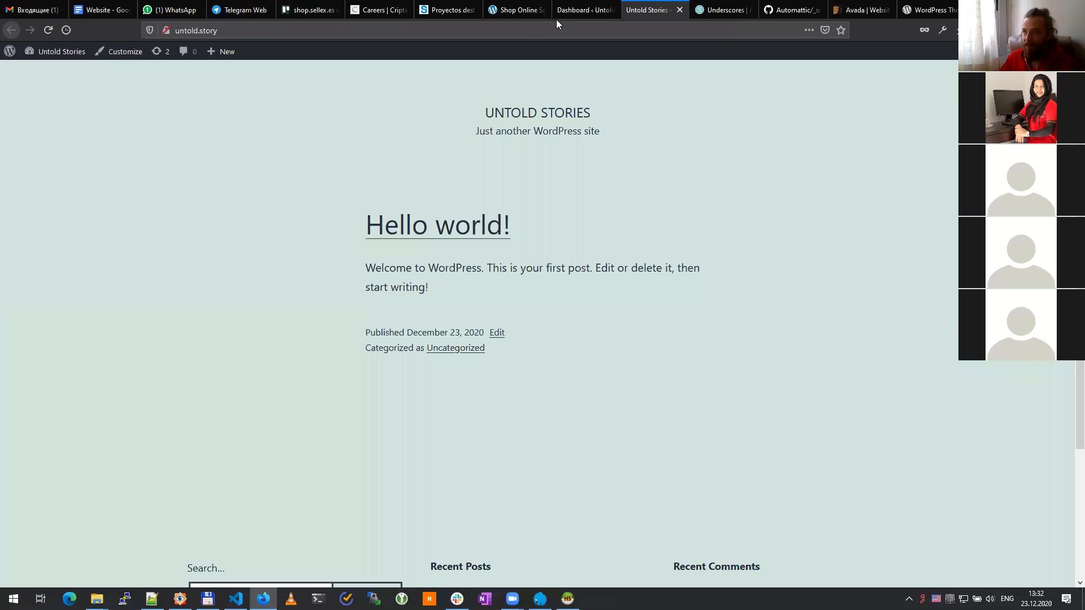
click(612, 21)
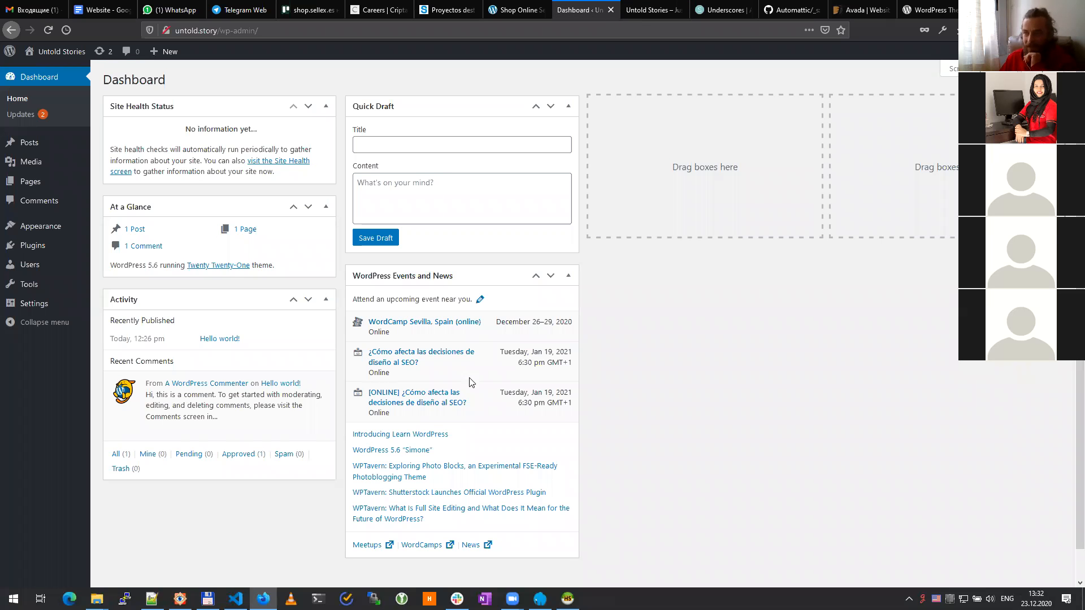
key(ctrl+Tab)
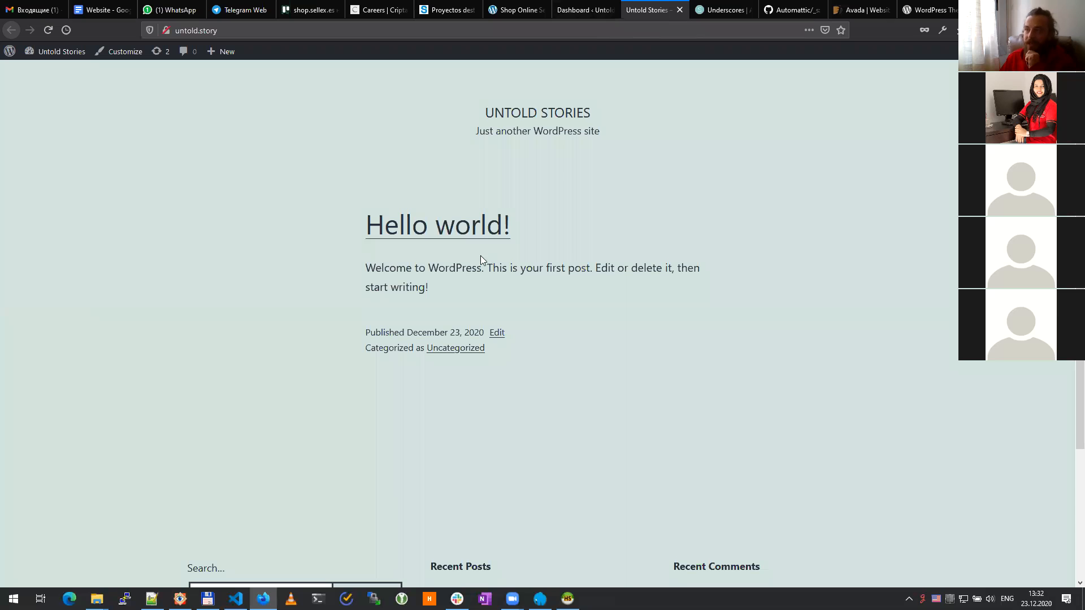
scroll(587, 235, down, 5)
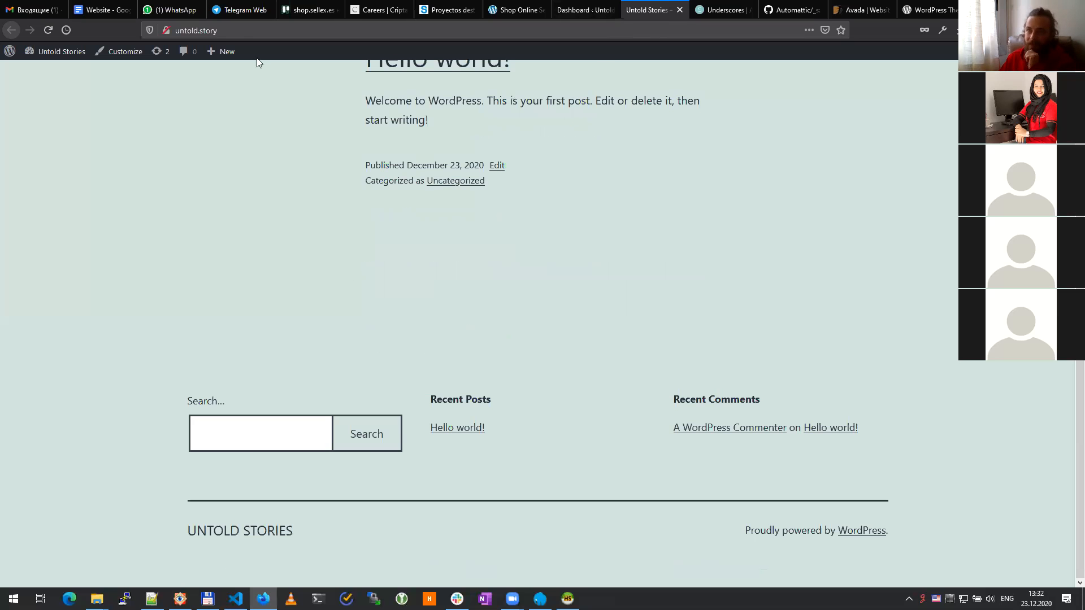
click(233, 31)
click(113, 338)
scroll(447, 275, up, 5)
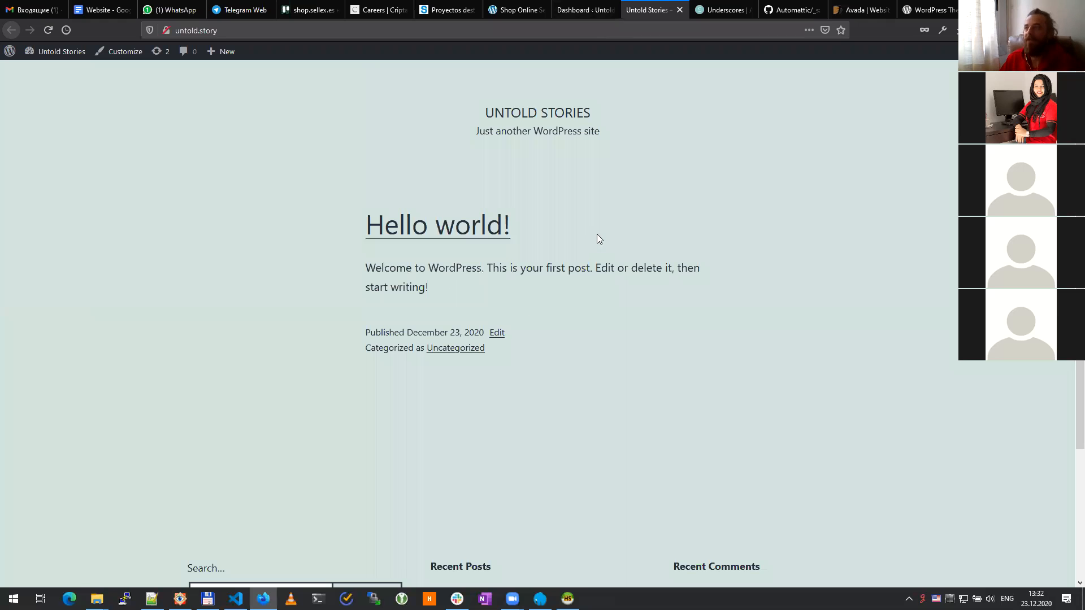
scroll(625, 314, down, 5)
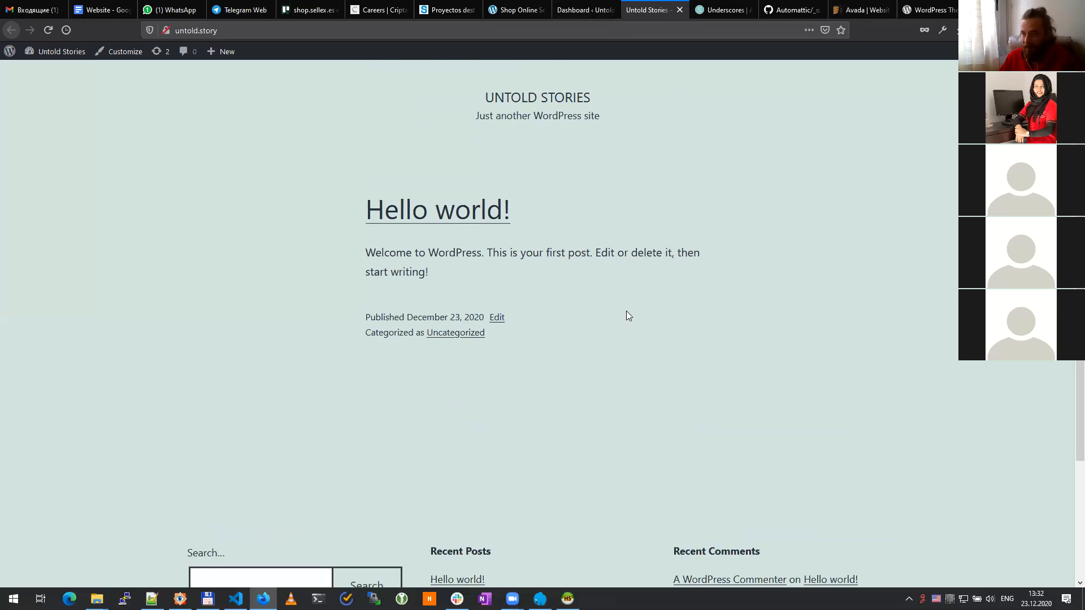
scroll(503, 312, up, 5)
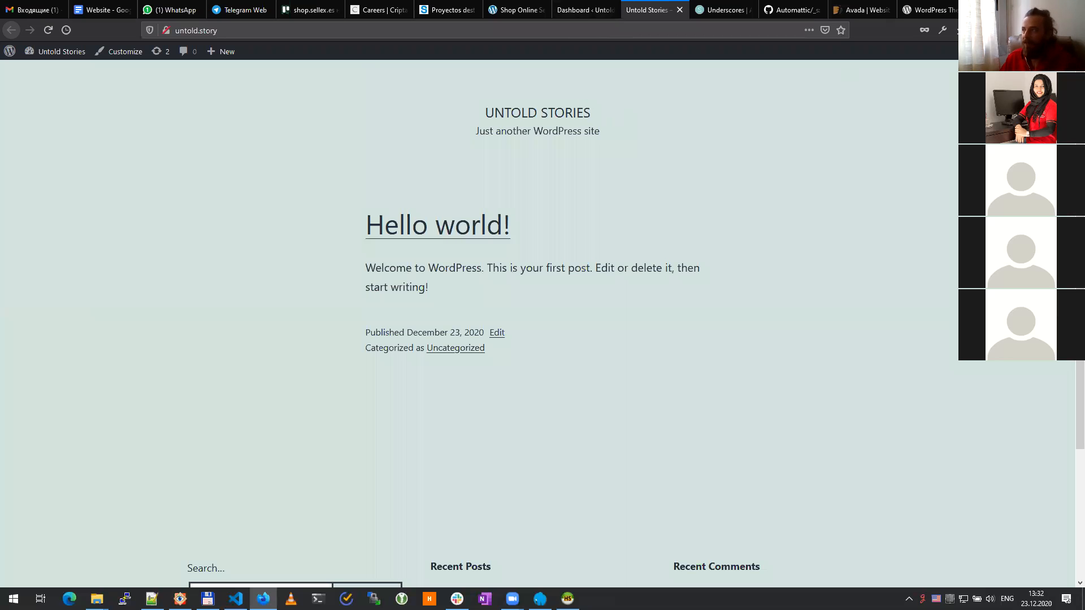
key(super+Down)
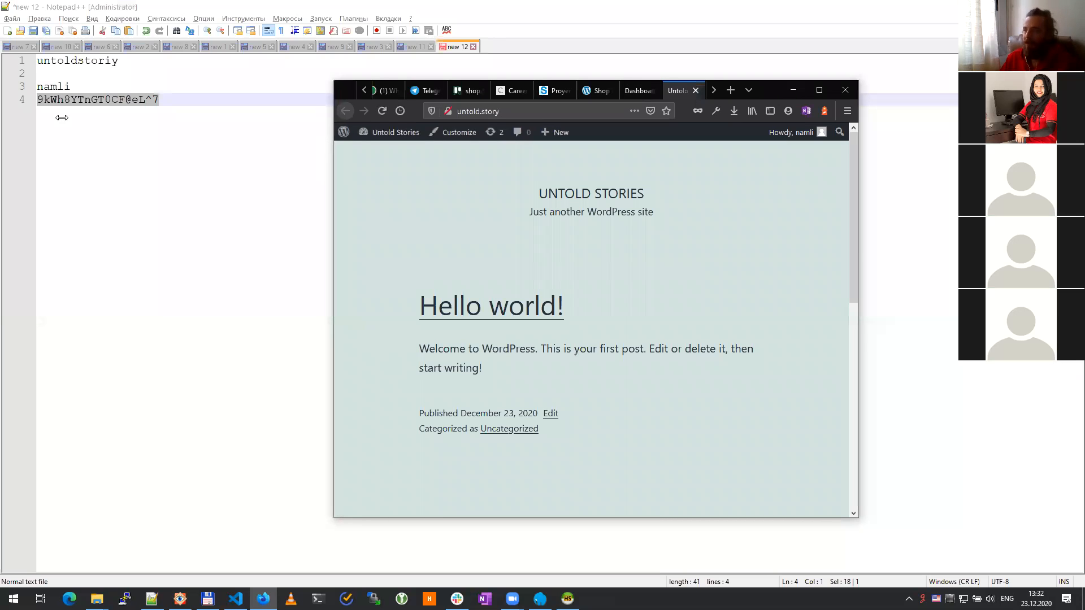
Step: Resize the Firefox window to cover the whole screen over the notes
drag(62, 117, 8, 117)
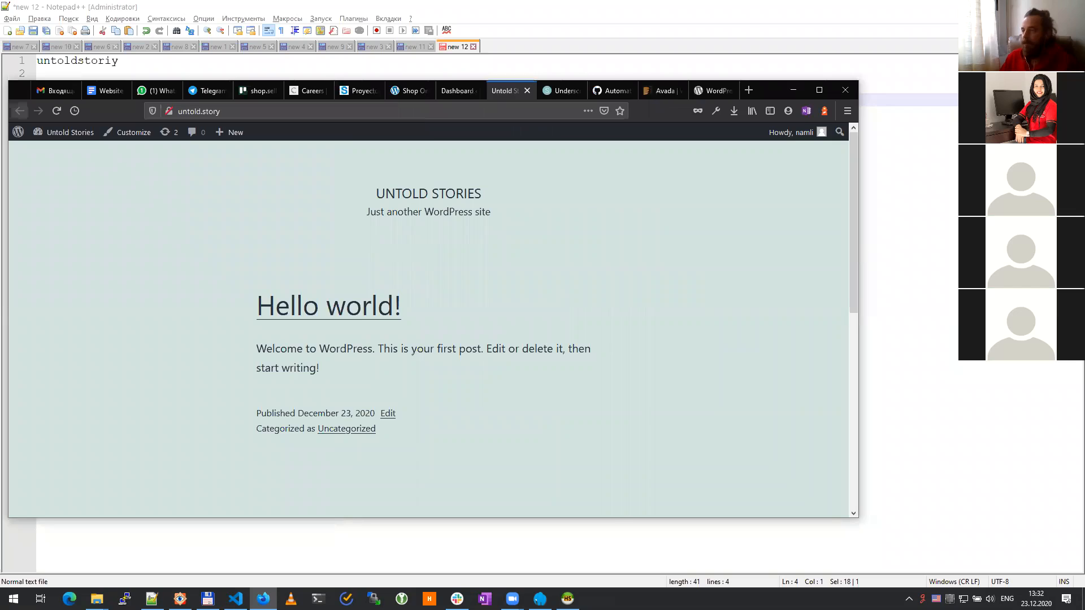
drag(858, 517, 1076, 517)
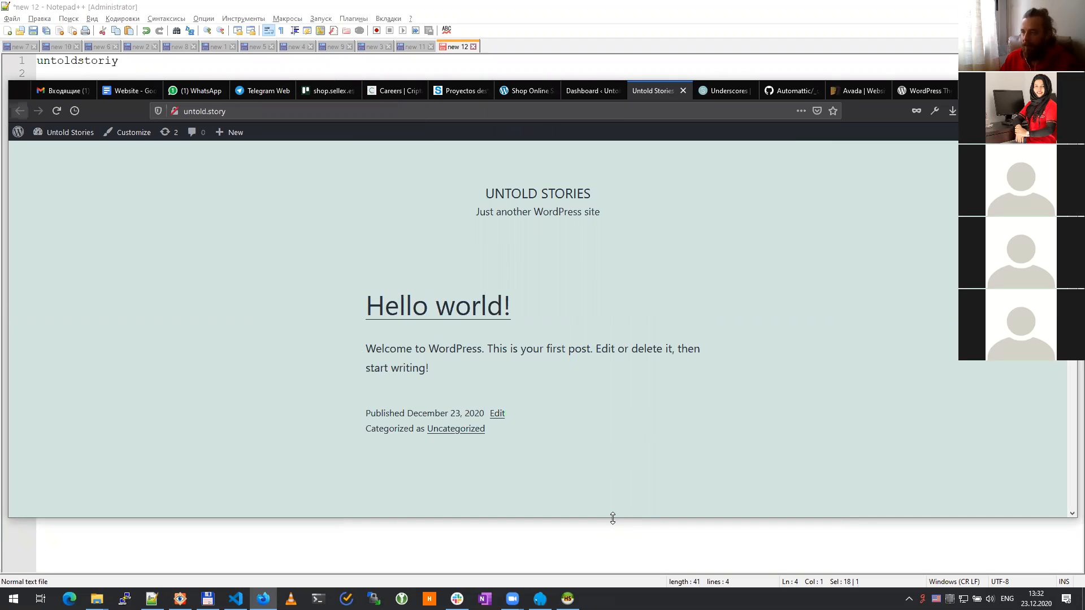
drag(612, 517, 612, 587)
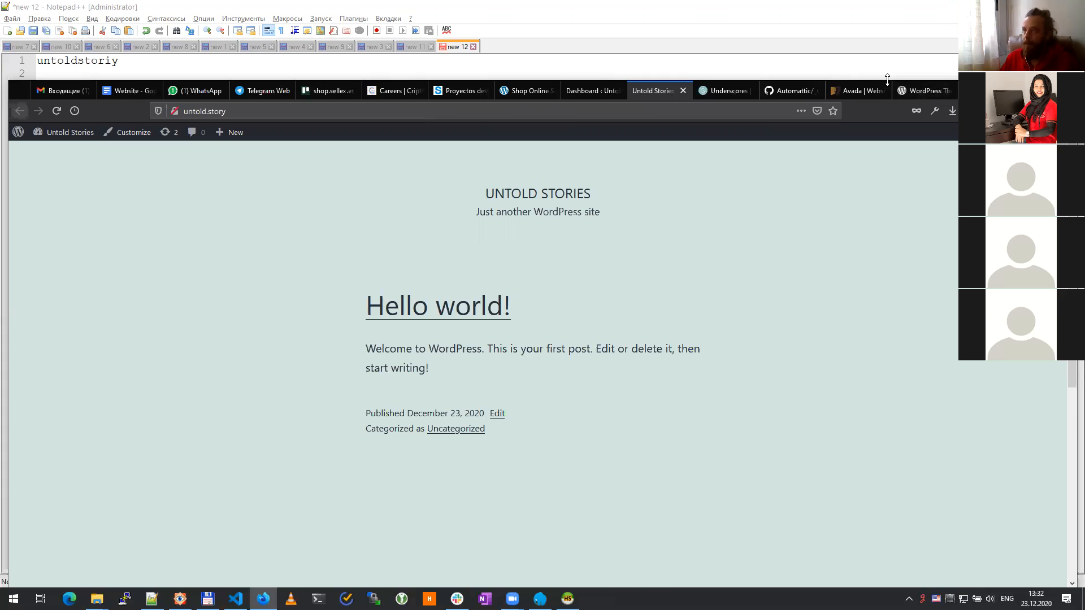
drag(887, 79, 612, 17)
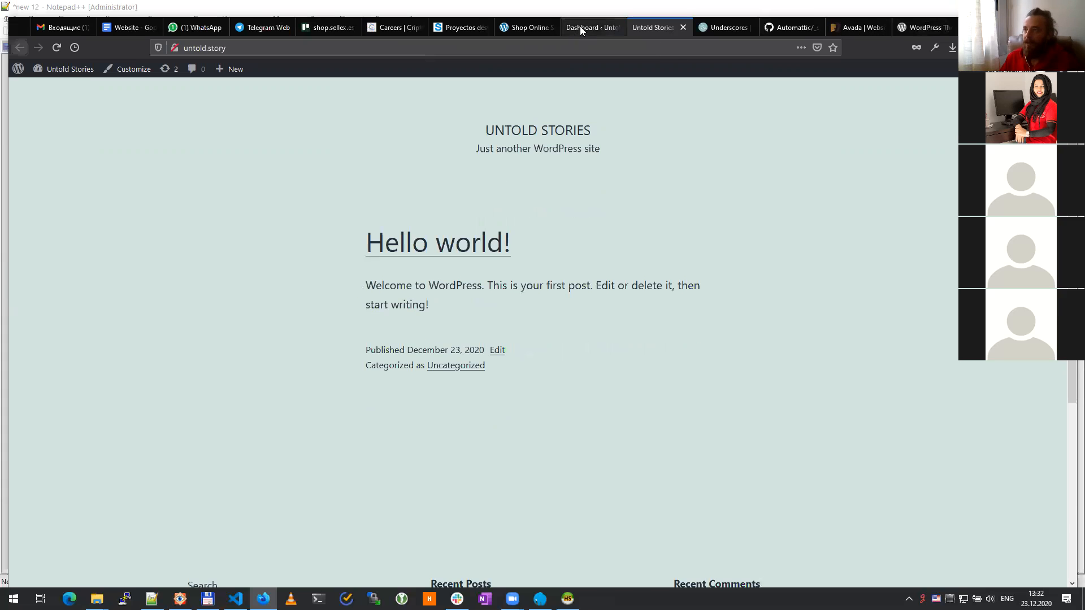
Step: Browse the admin's Posts, Pages and empty Media Library, ending on the Posts list
click(580, 27)
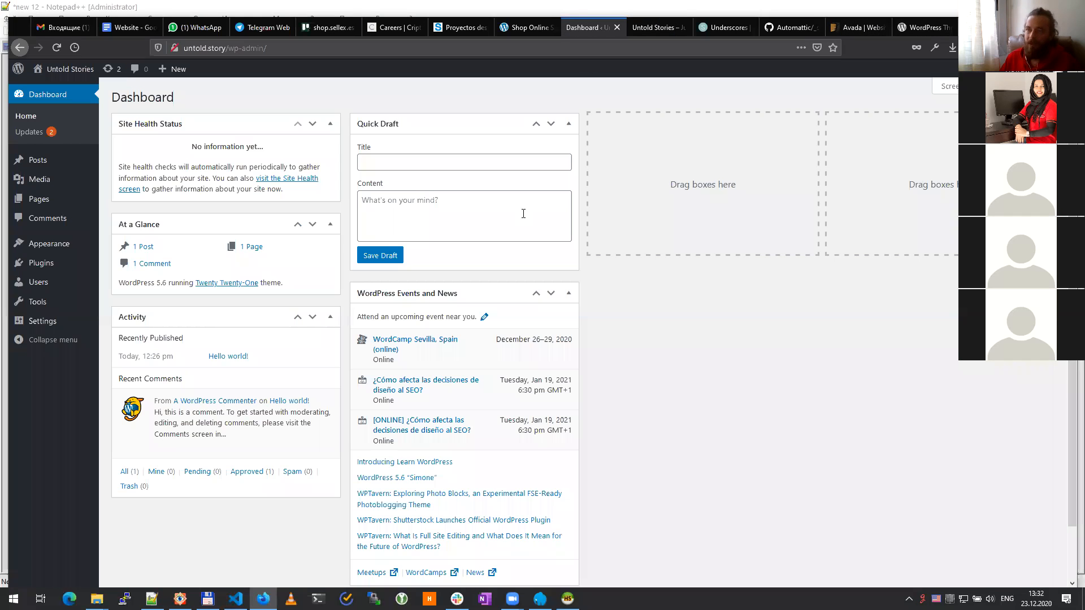
click(38, 163)
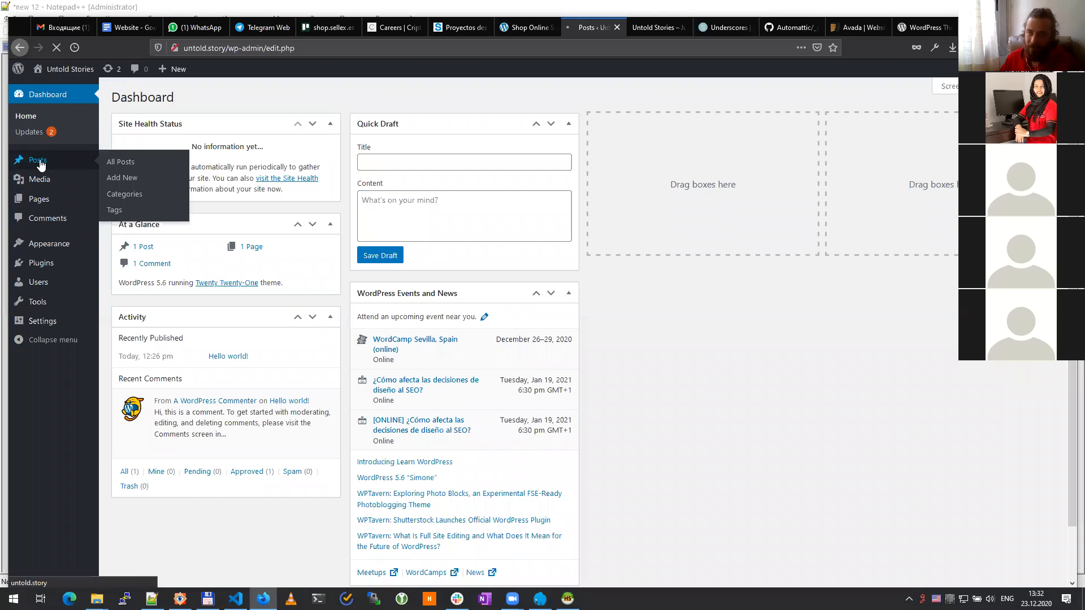
mouse_move(35, 213)
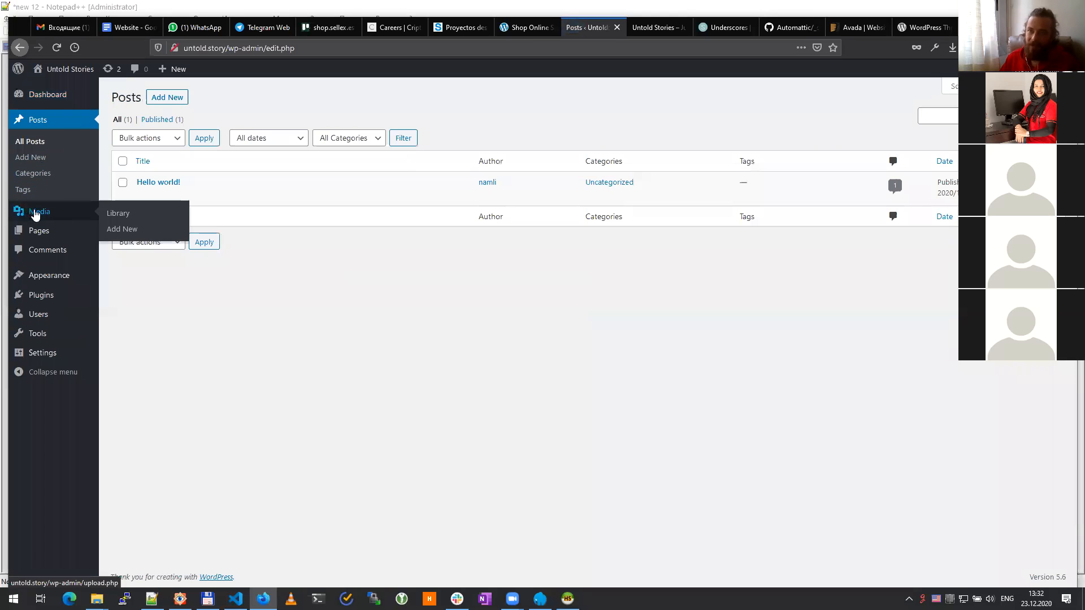
click(47, 236)
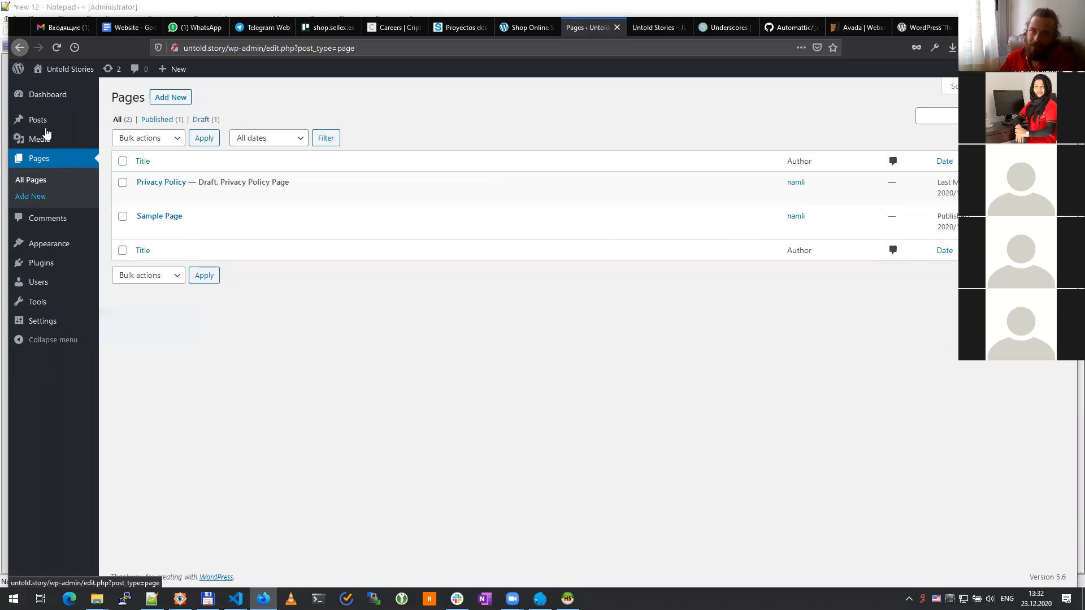
click(40, 140)
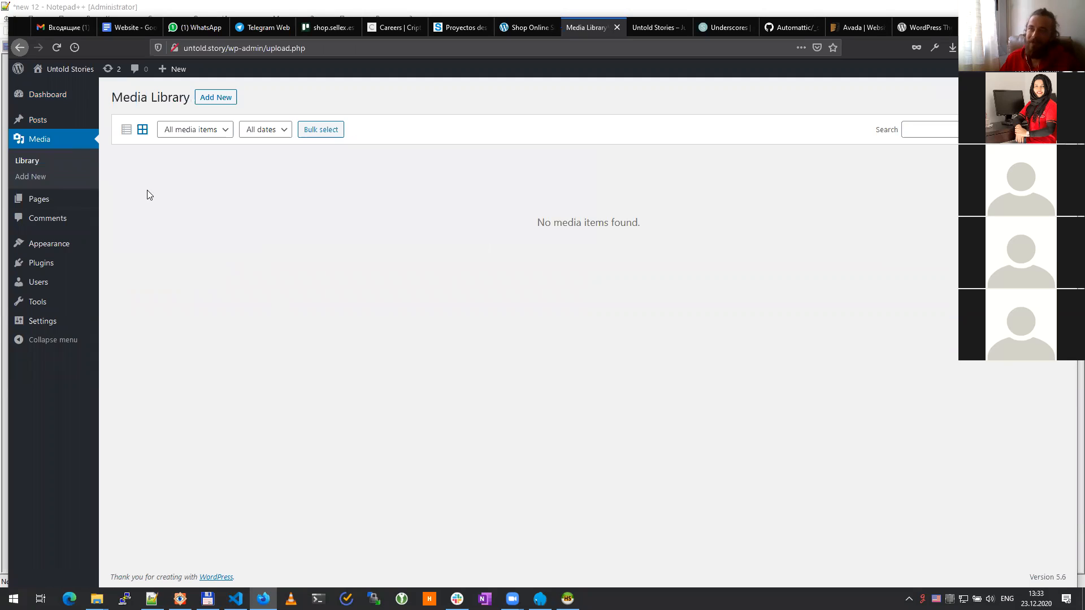
click(37, 120)
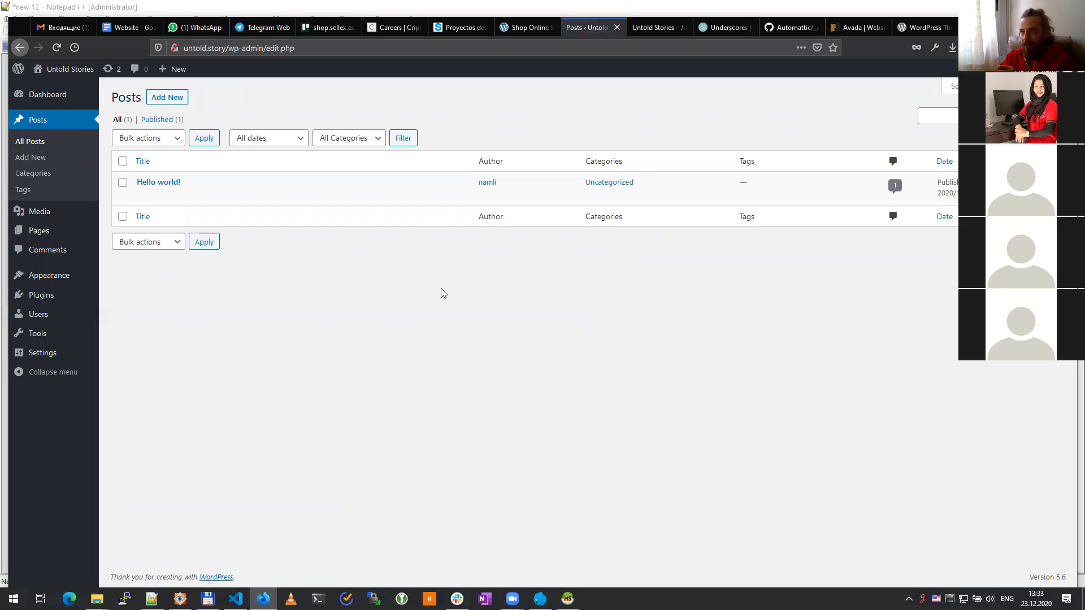
Step: Open the Hello world! post in the block editor and close the welcome guide
mouse_move(268, 188)
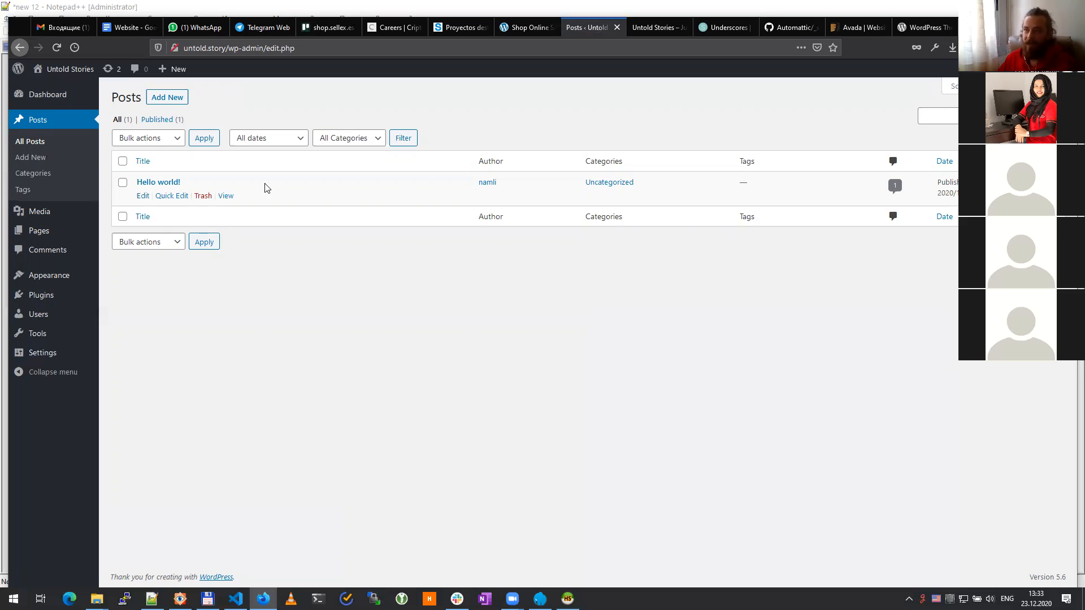
click(142, 196)
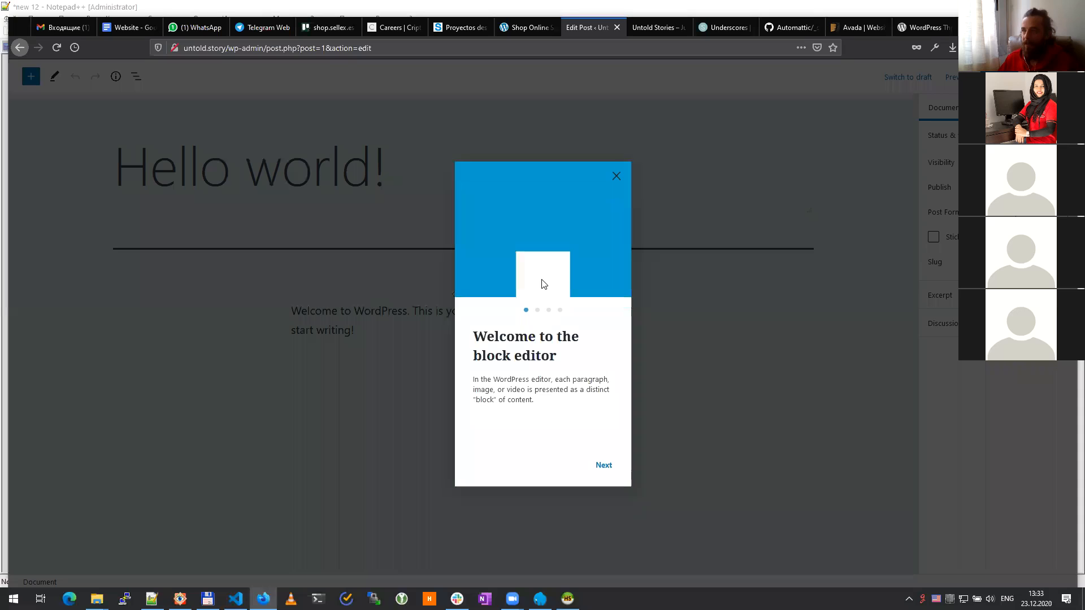
click(637, 315)
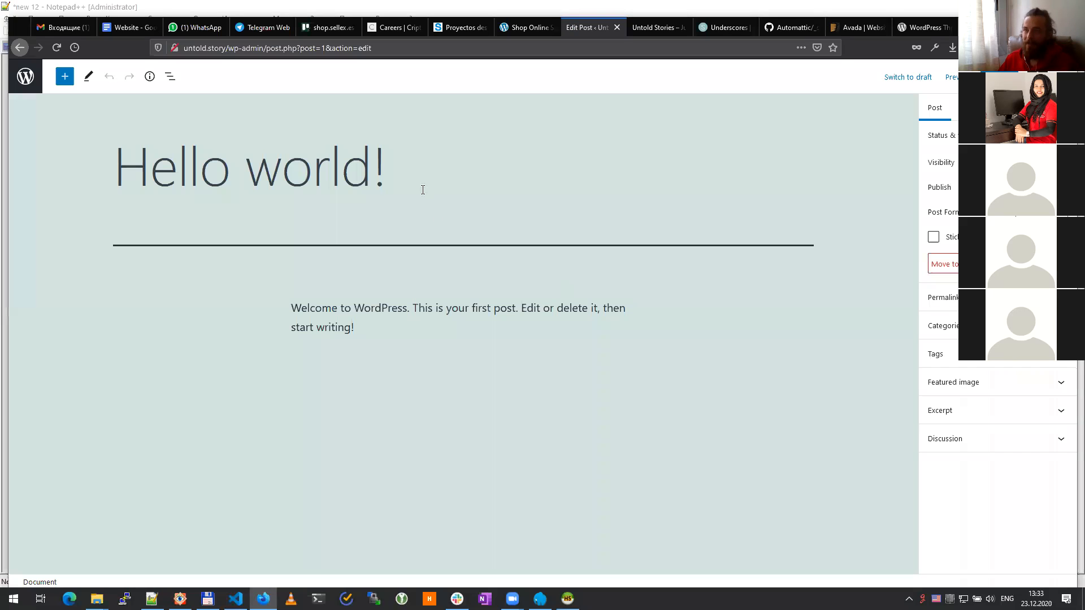
Step: Change the post title to 'Hello everybody here!!!', fixing the misspelled 'everybody'
drag(388, 175, 120, 186)
key(shift+Right)
key(shift+Right)
key(shift+Right)
key(shift+Right)
key(shift+Right)
key(shift+Right)
key(shift+Right)
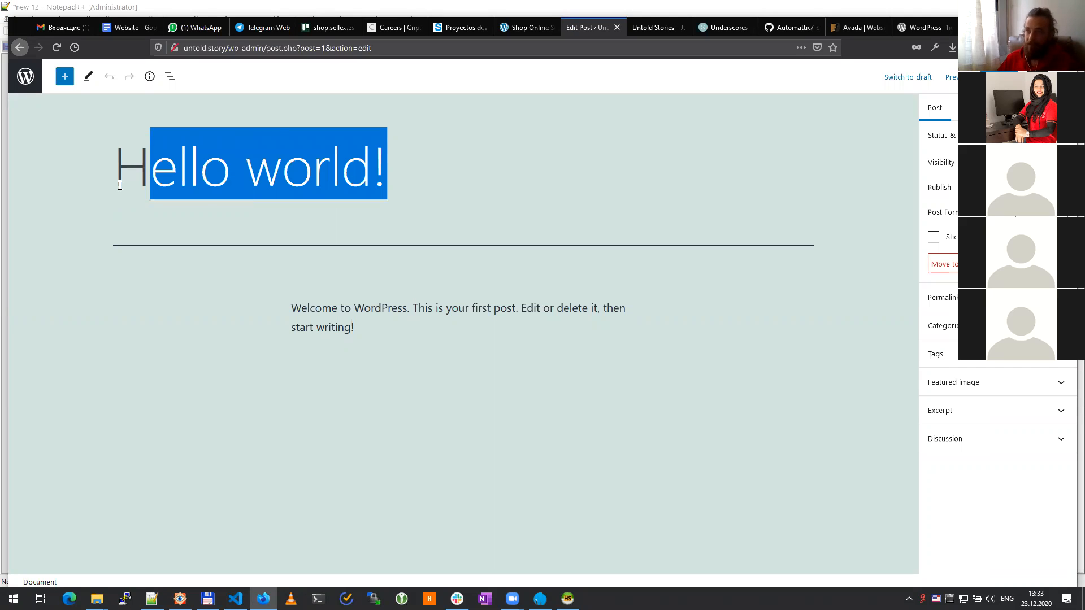
key(shift+Left)
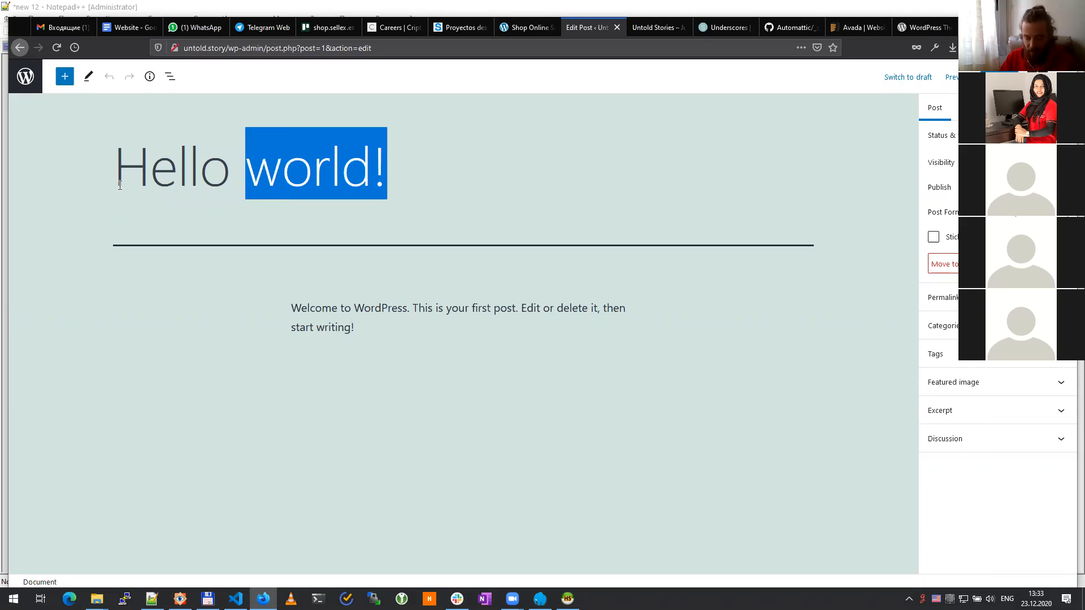
text(ev)
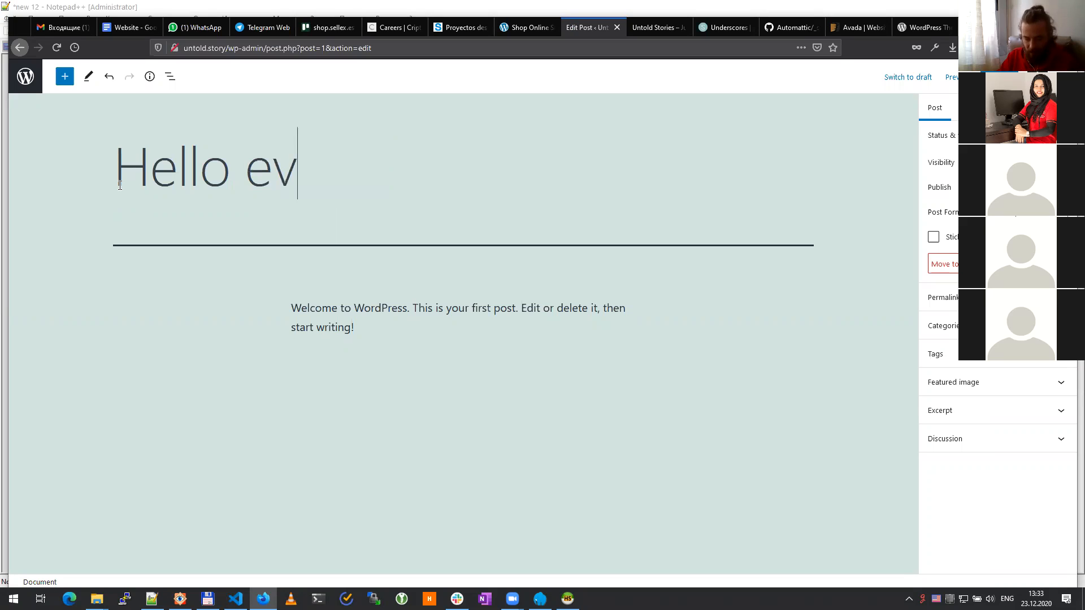
text(erebo)
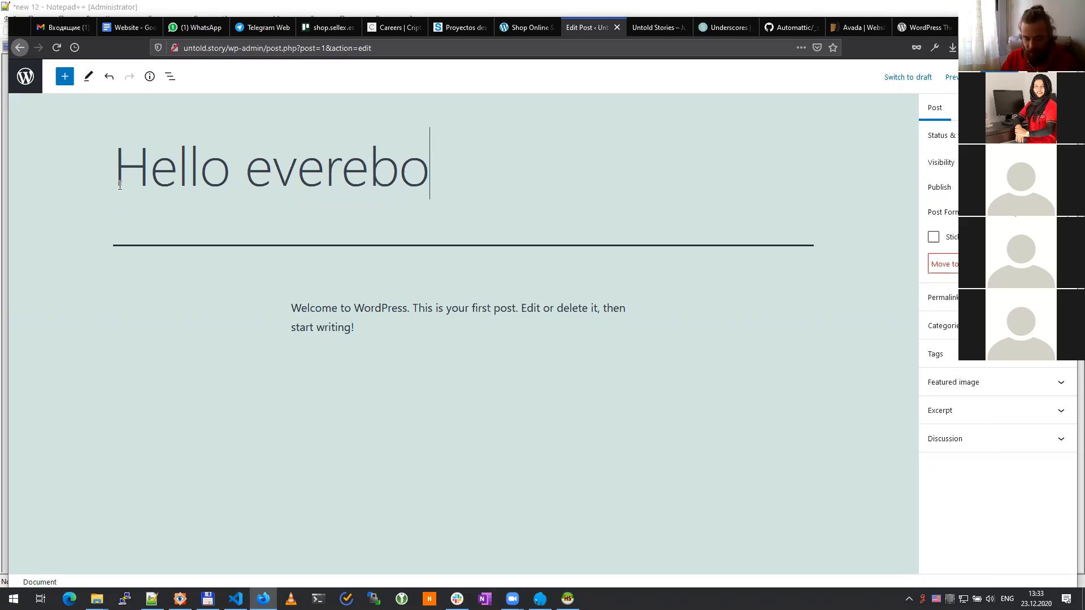
text(de here)
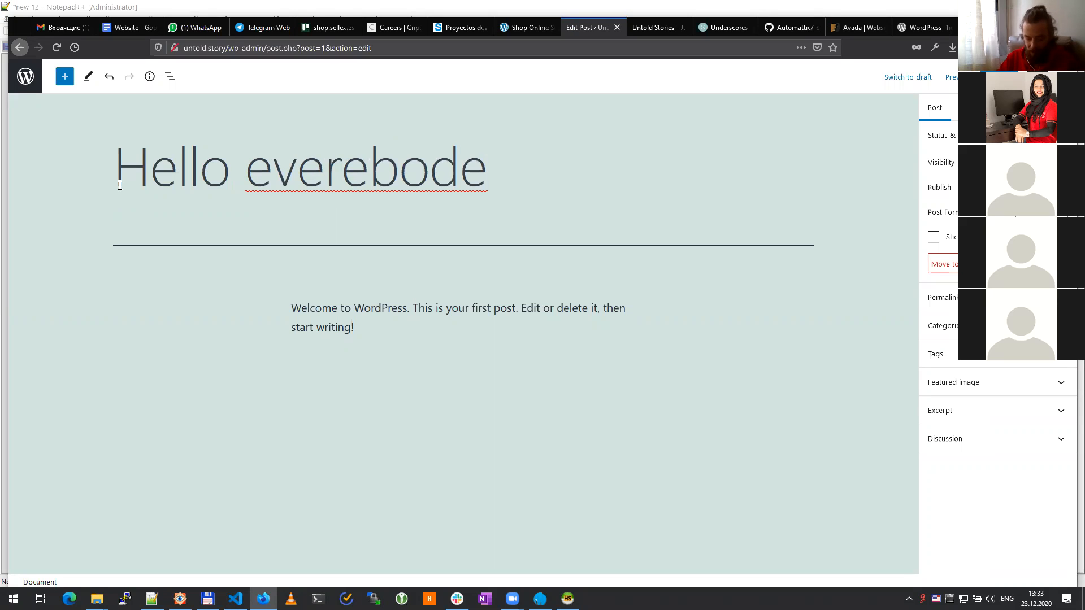
right_click(383, 163)
click(418, 171)
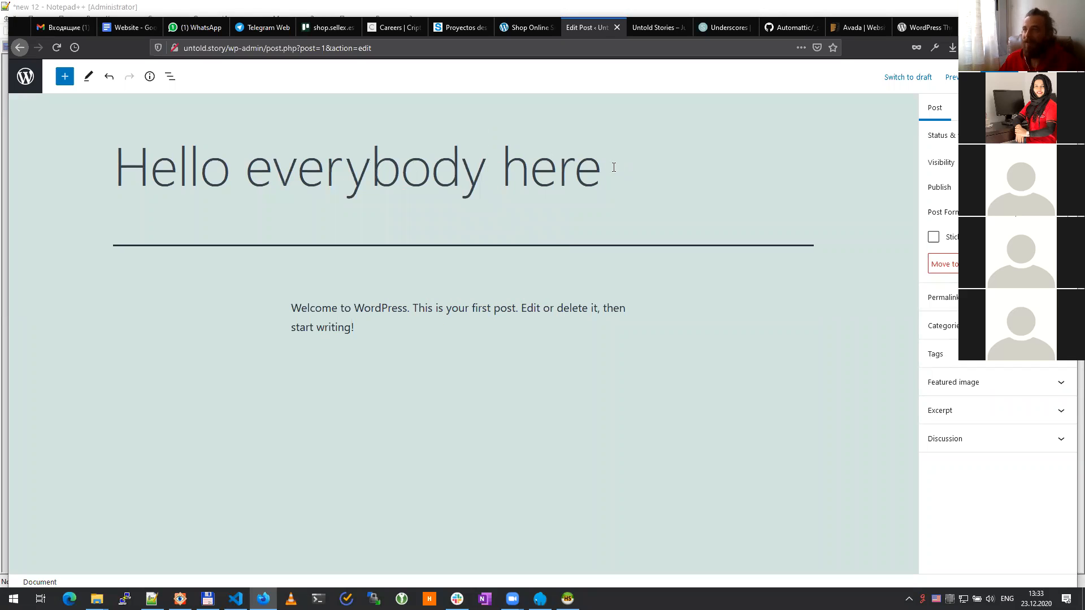
text(!!!)
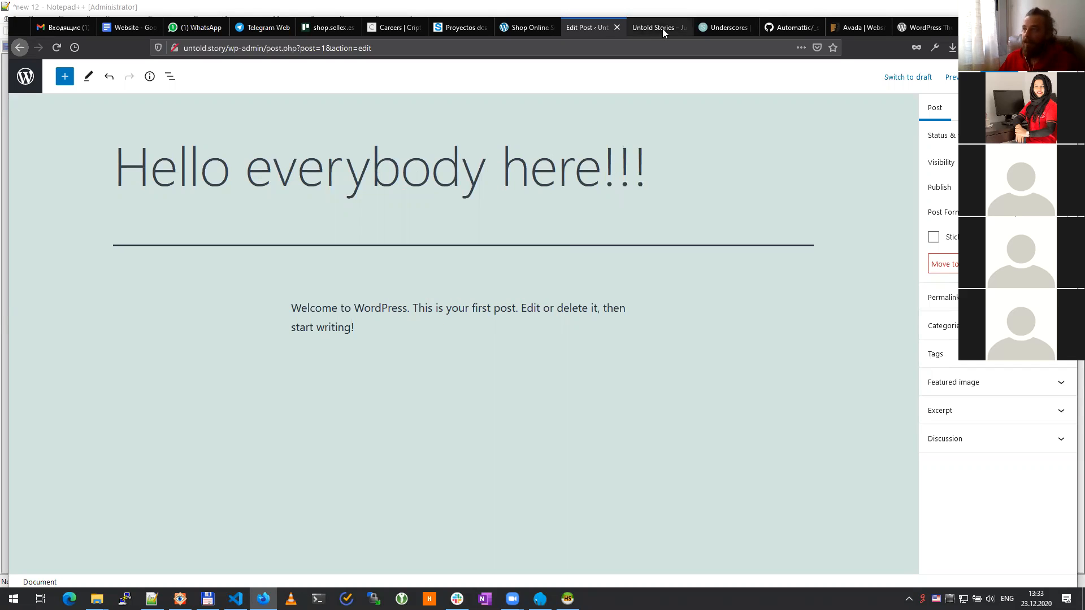
click(659, 28)
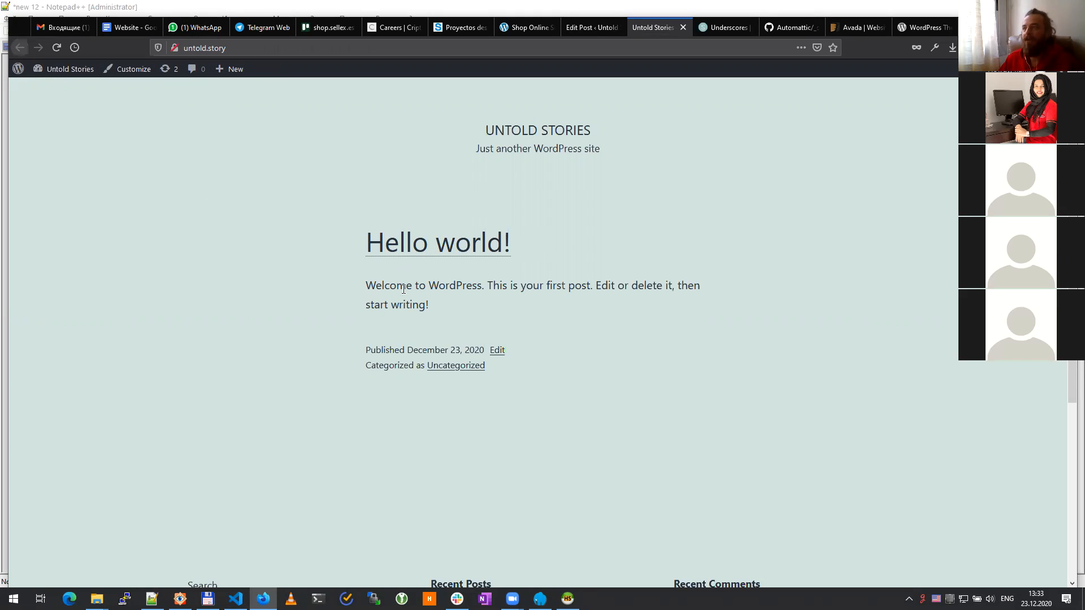
Step: Save the post with Ctrl+S and reload the front page to confirm 'Hello everybody here!!!'
click(592, 27)
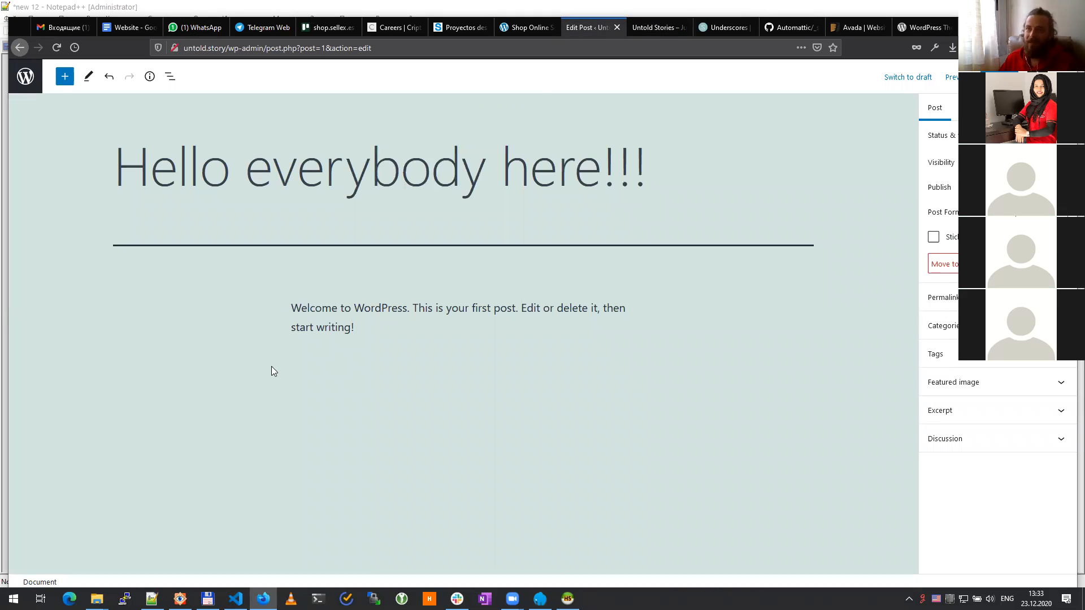
click(655, 27)
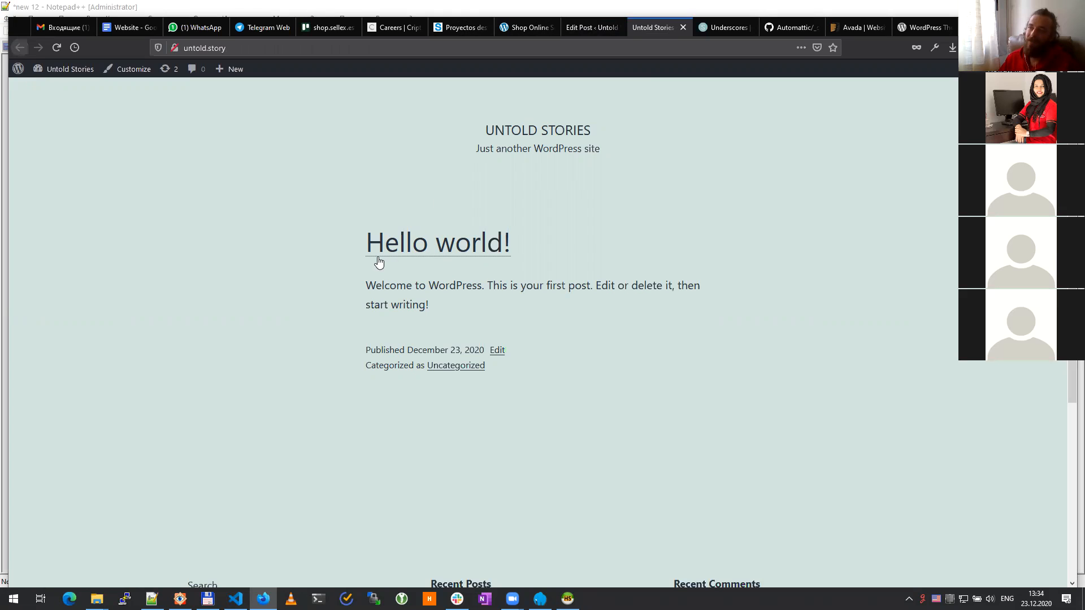
click(578, 27)
click(523, 214)
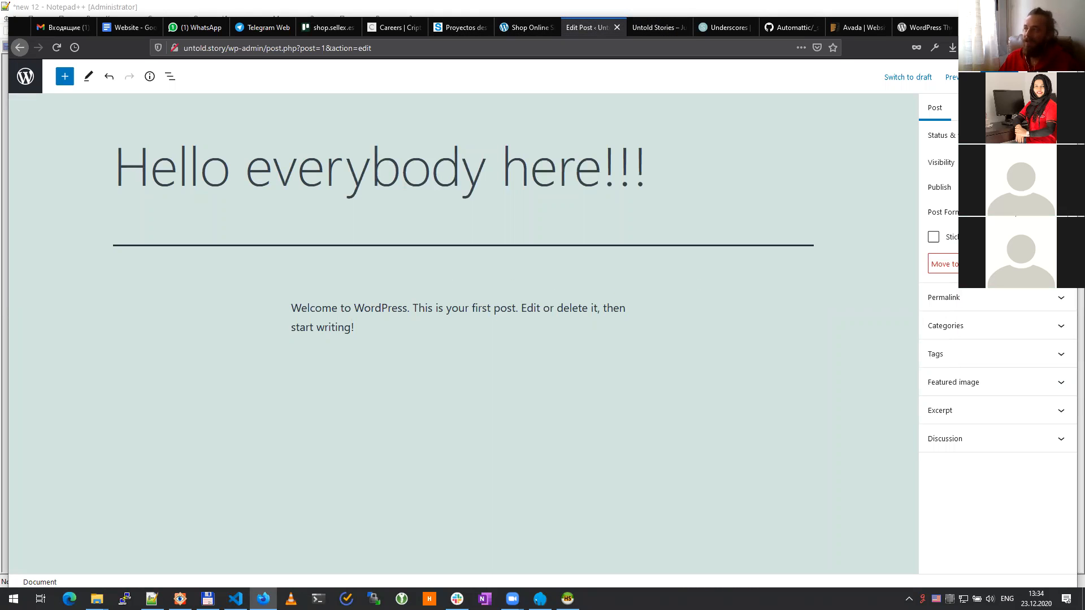
key(ctrl+s)
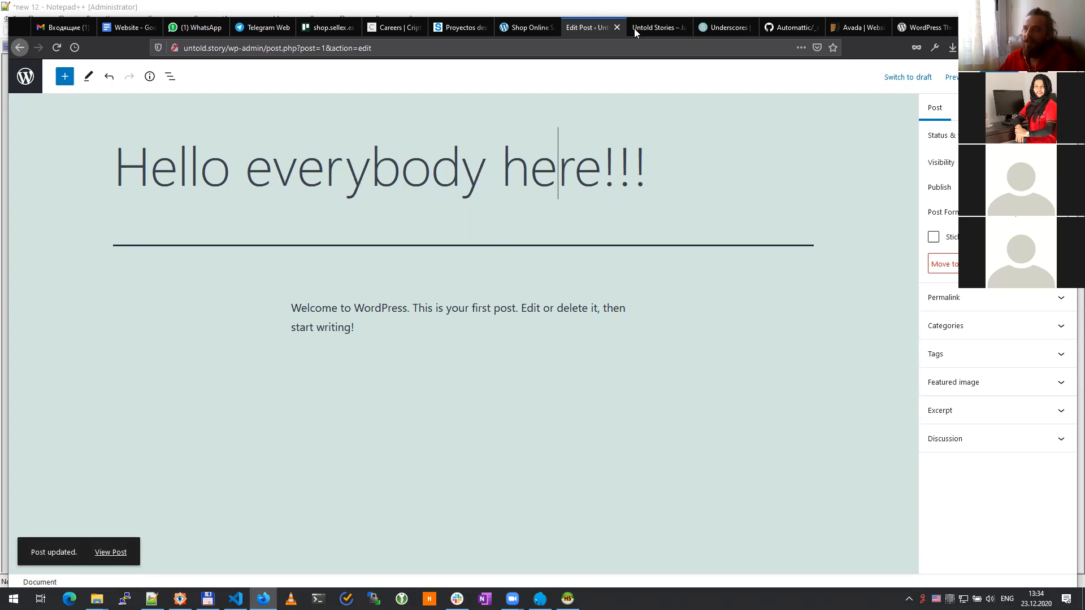
click(661, 32)
key(F5)
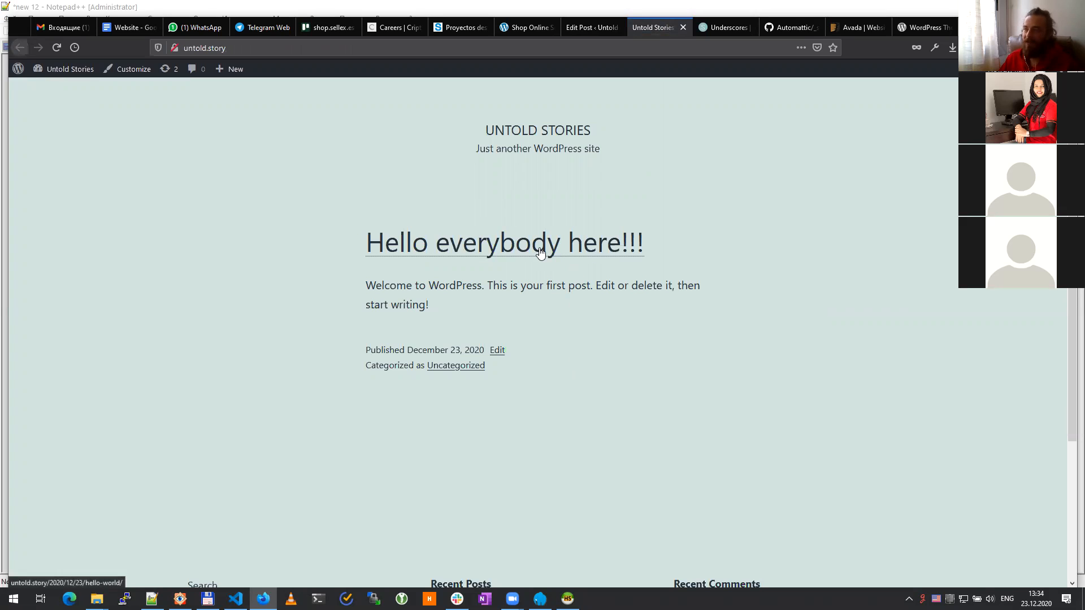
Step: Return to the post editor and leave it for the Posts list
click(591, 28)
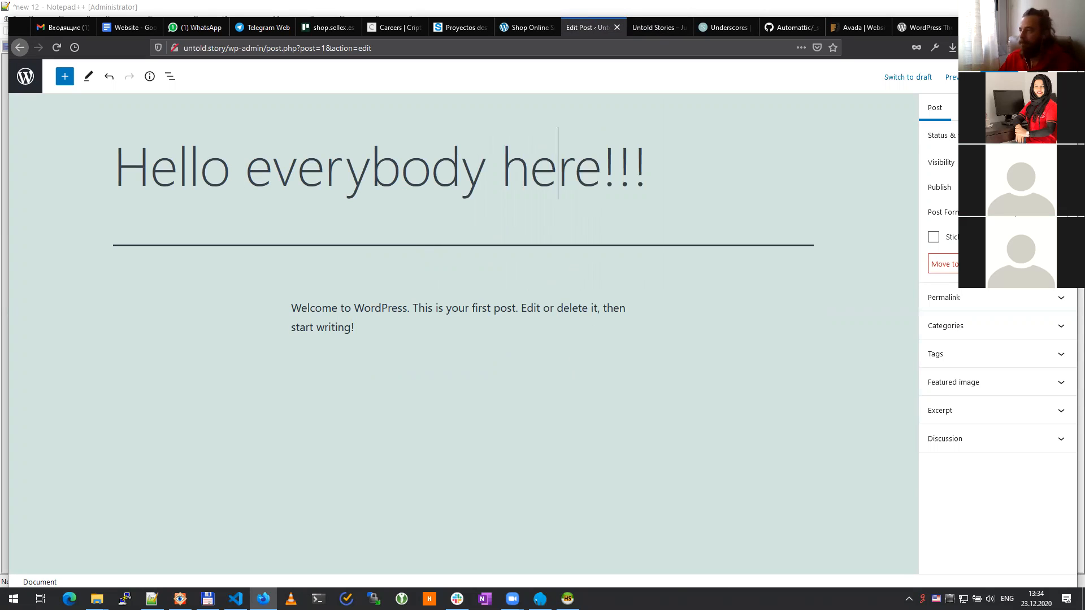
click(1063, 77)
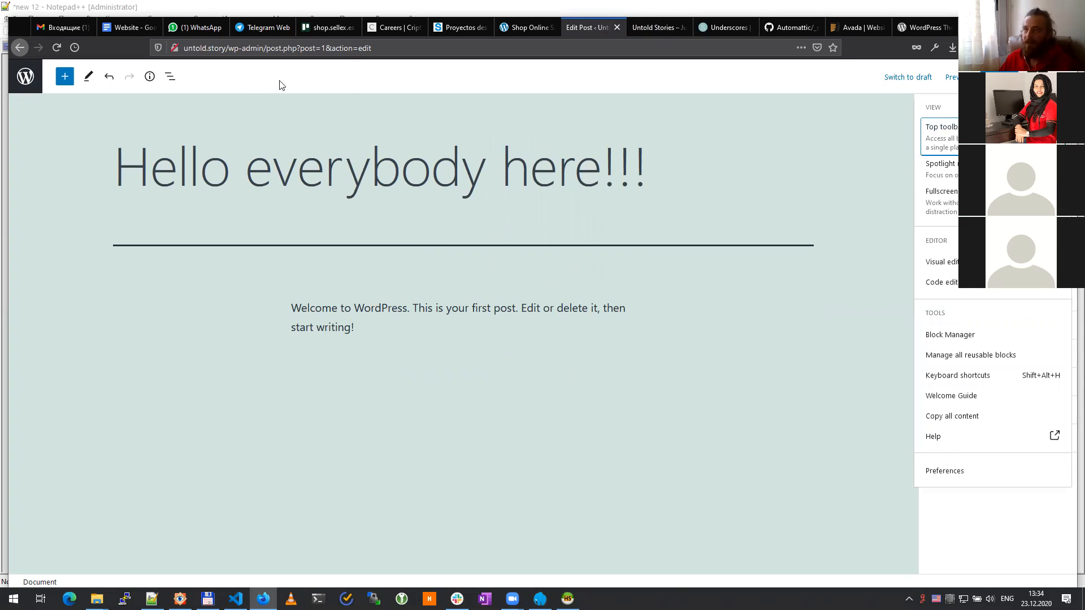
click(255, 78)
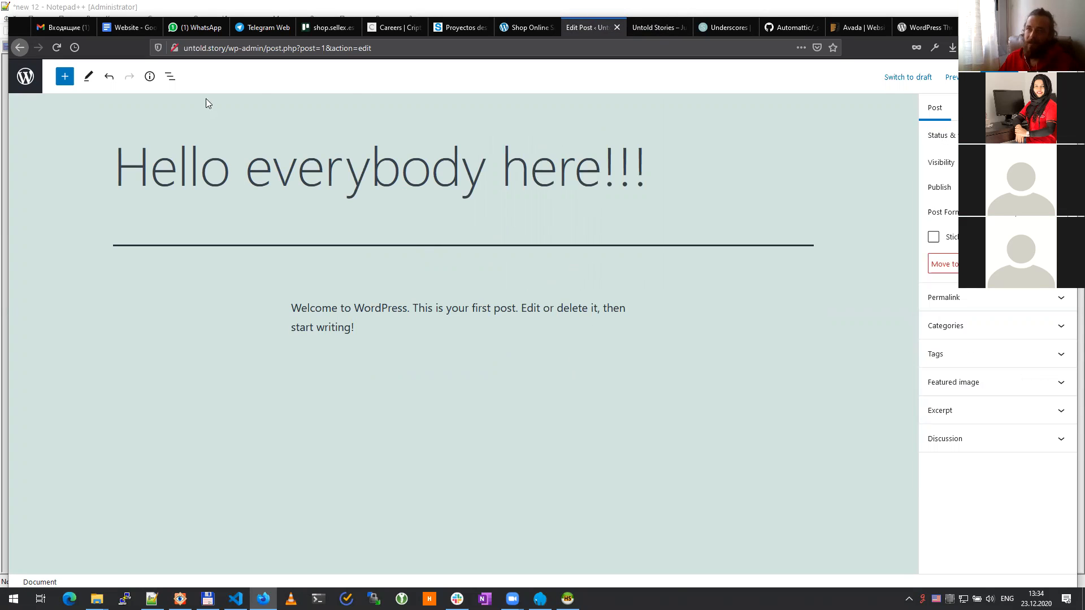
click(30, 84)
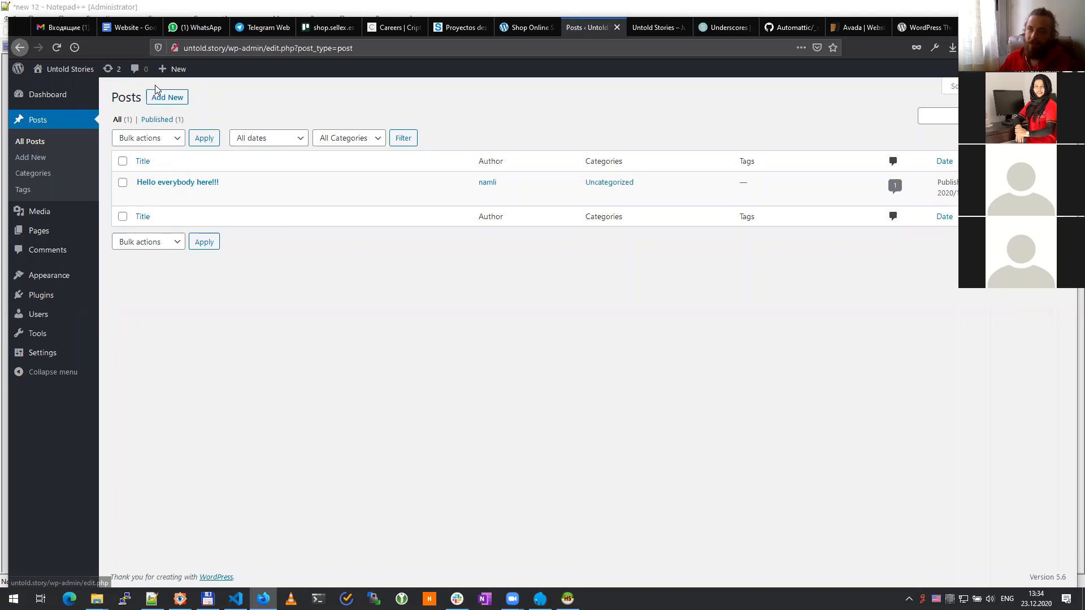
Step: Create a new post titled 'Hey here' with the throwaway paragraph 'ajsdgjhagd', then open a new tab
click(171, 99)
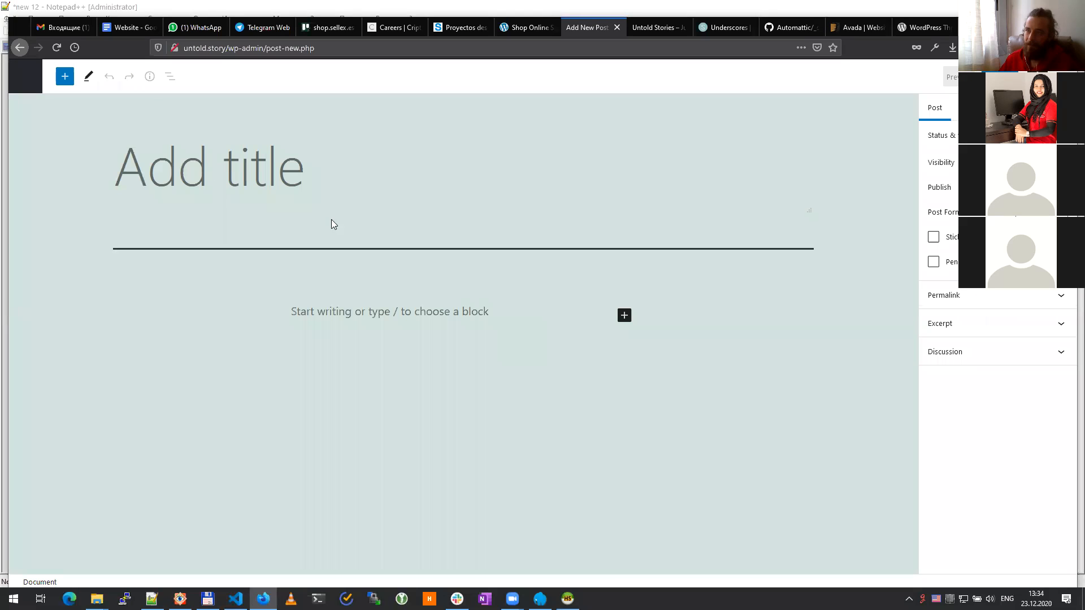
click(221, 175)
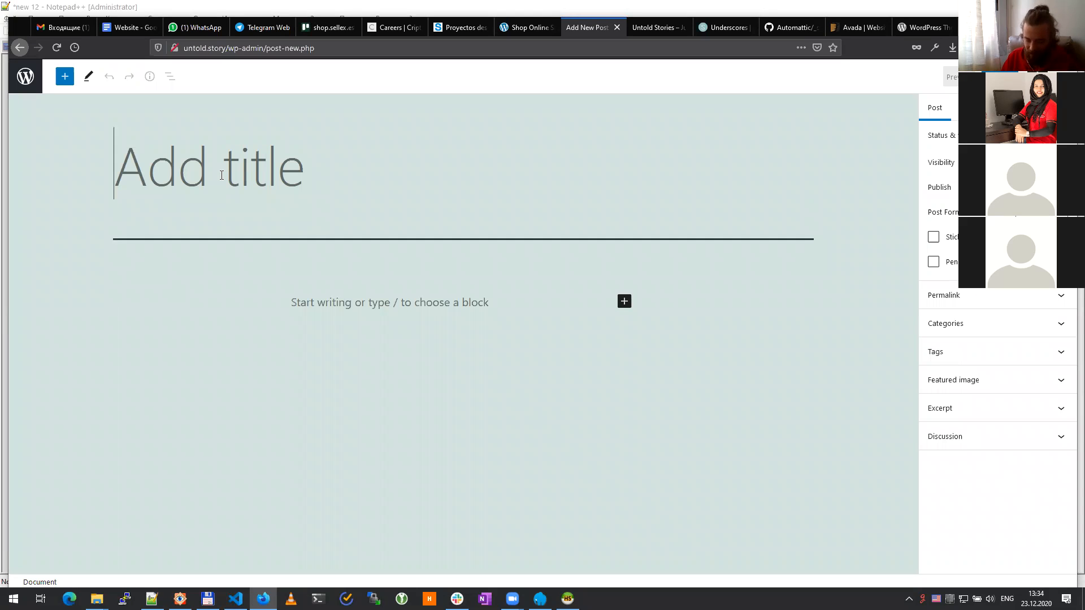
text(Hey here)
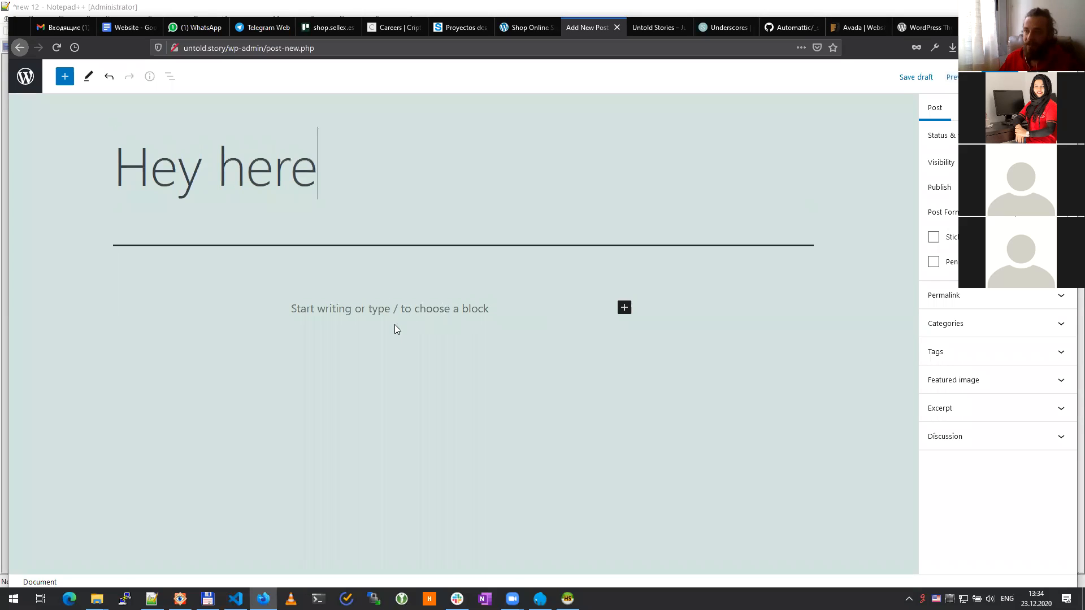
click(401, 307)
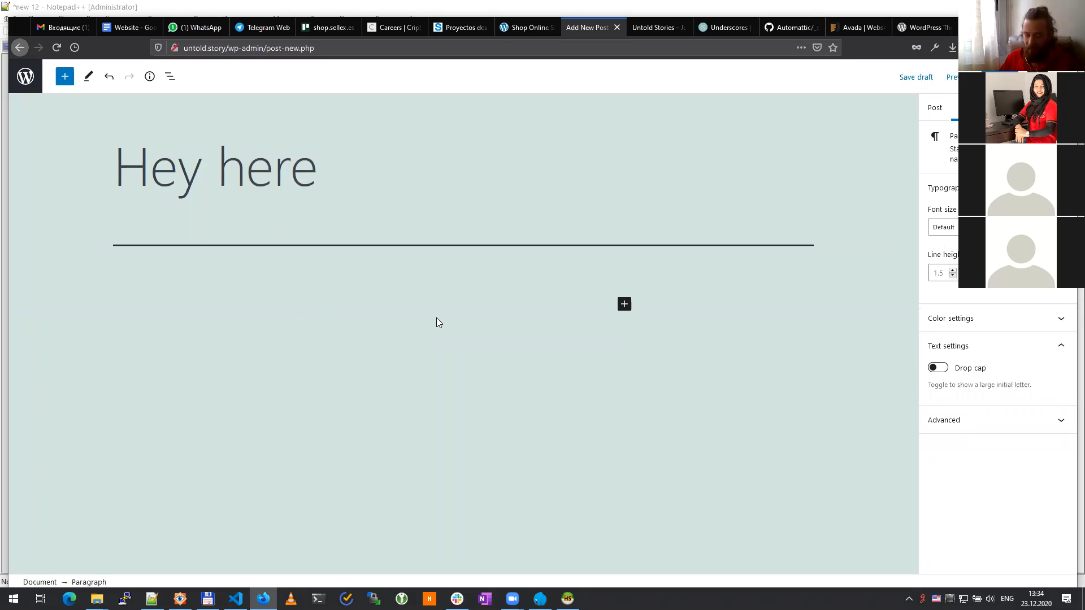
text(ajsdgjhagd)
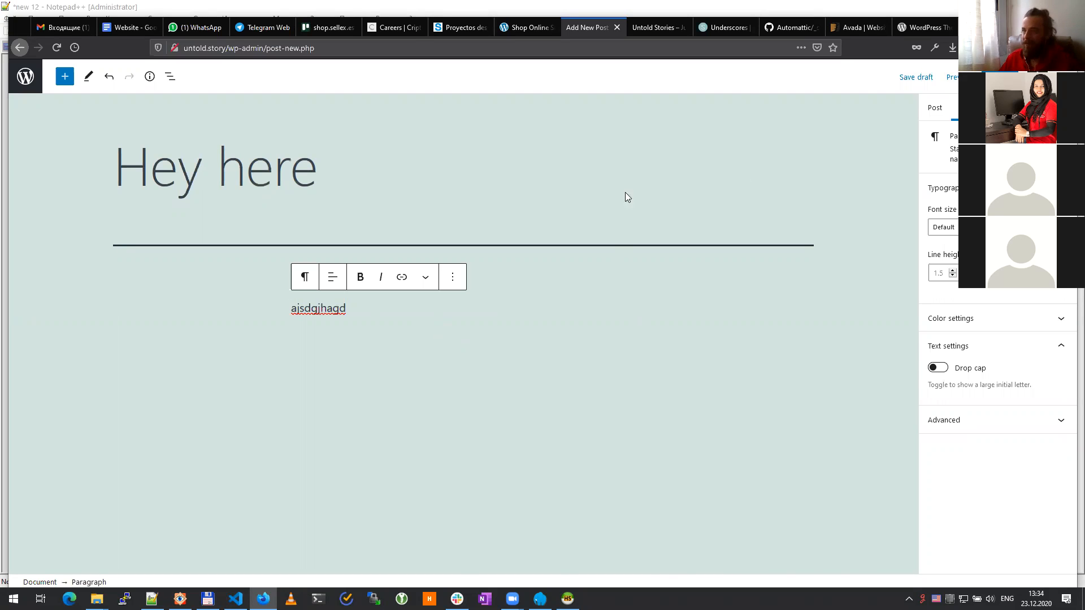
key(ctrl+t)
Step: Load en.lipsum.com from the browser's address suggestions
text(lore)
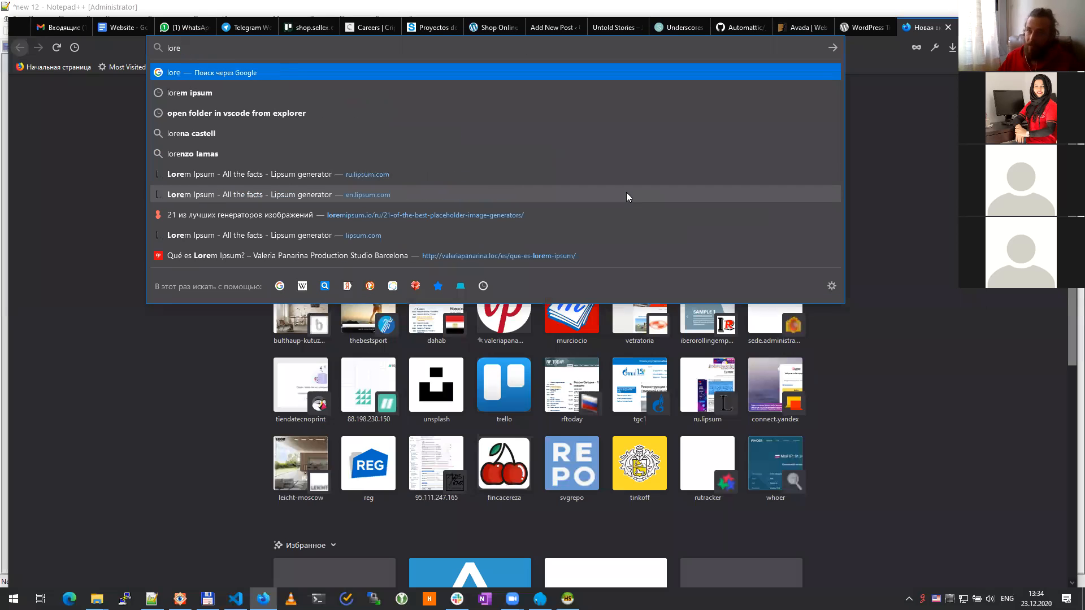
key(Down)
key(Down)
key(Down)
key(Down)
key(Down)
key(Down)
key(Down)
key(Up)
key(Return)
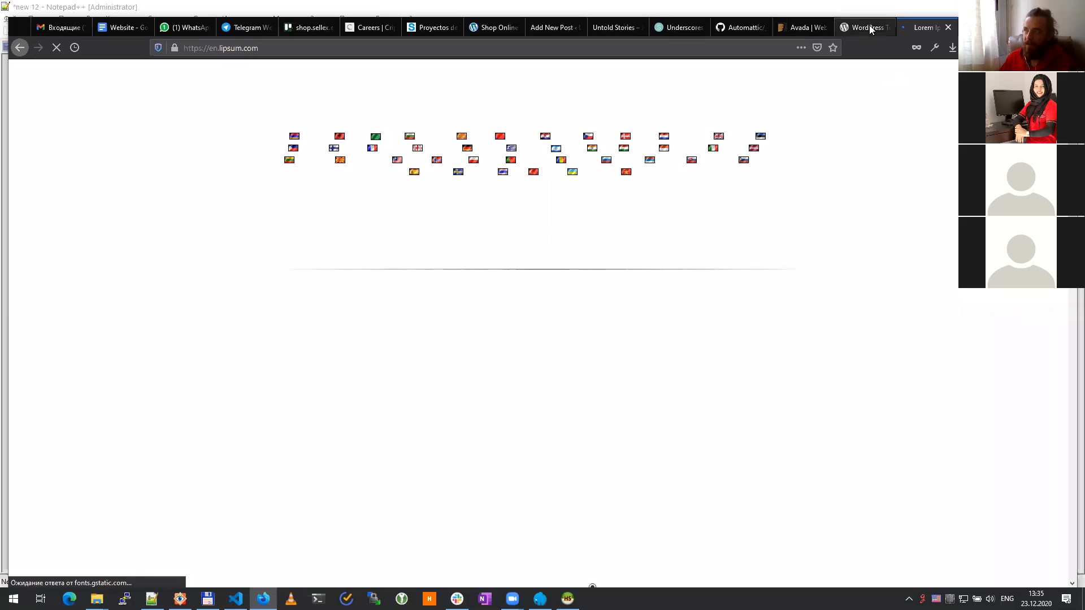
Step: Copy the 'What is Lorem Ipsum?' paragraph and select the Hey here post's placeholder text
click(869, 25)
click(927, 27)
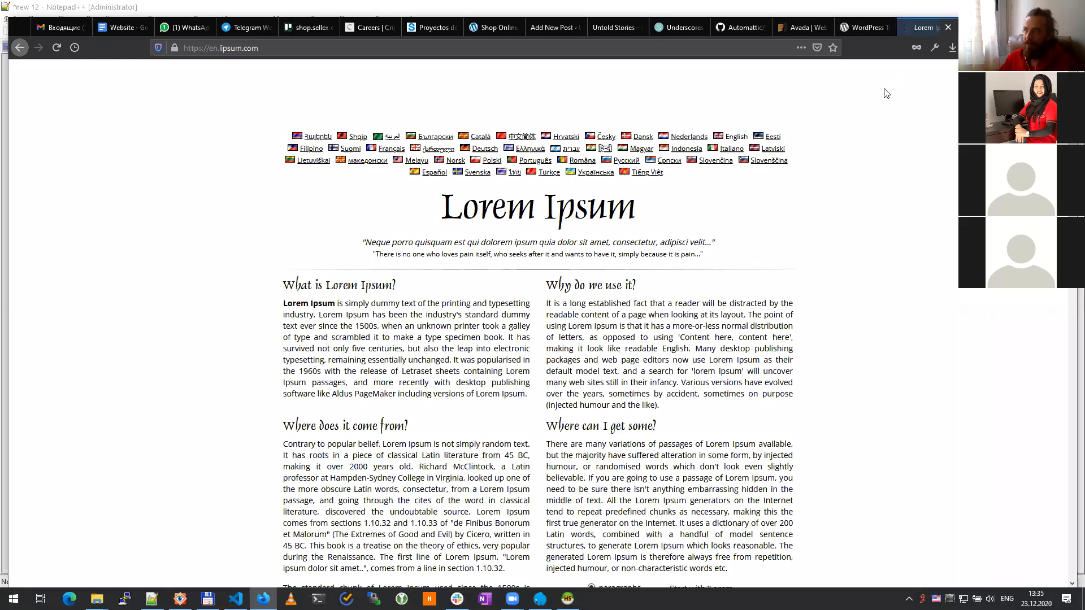
mouse_move(281, 307)
mouse_down()
mouse_move(345, 316)
mouse_move(492, 412)
mouse_move(529, 394)
mouse_move(474, 384)
mouse_move(285, 306)
mouse_up()
key(ctrl+c)
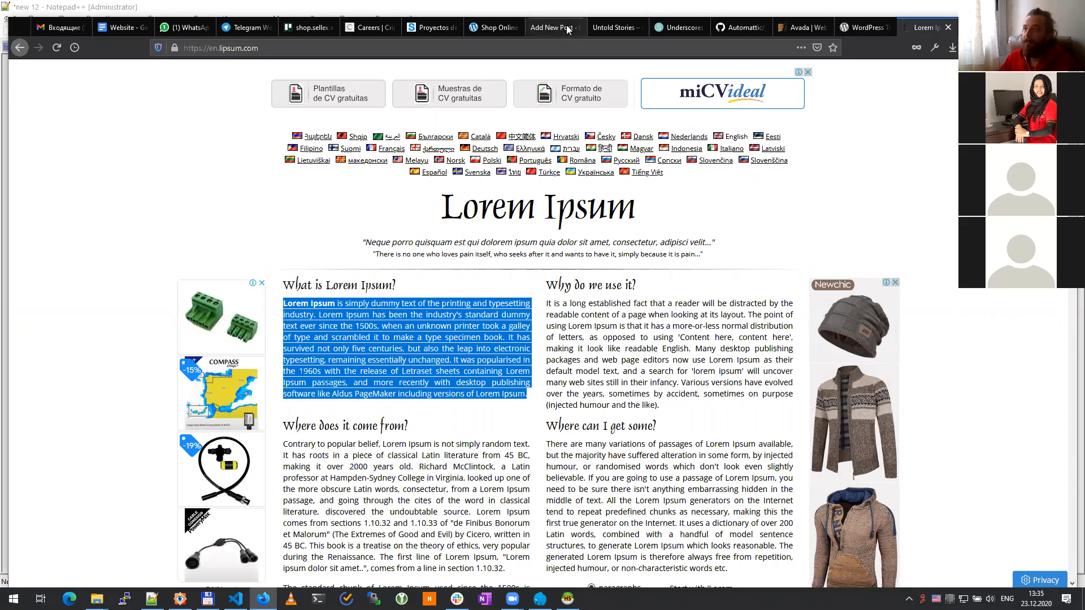
click(551, 28)
key(ctrl+a)
Step: Paste the Lorem Ipsum paragraph into the Hey here post, publish it, and reload the homepage
key(ctrl+v)
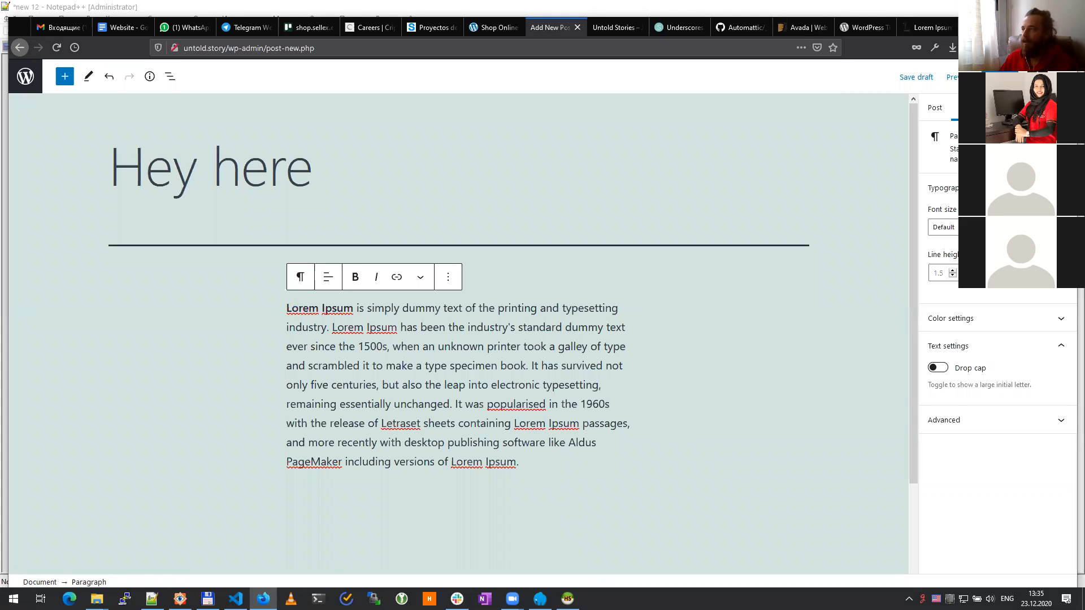
click(1000, 77)
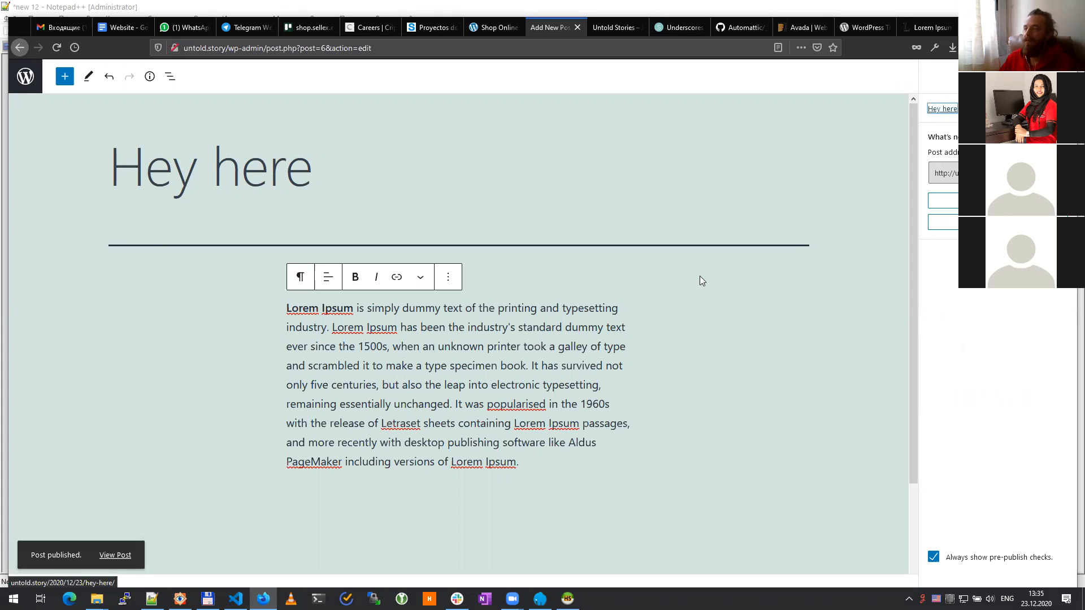
key(ctrl+Tab)
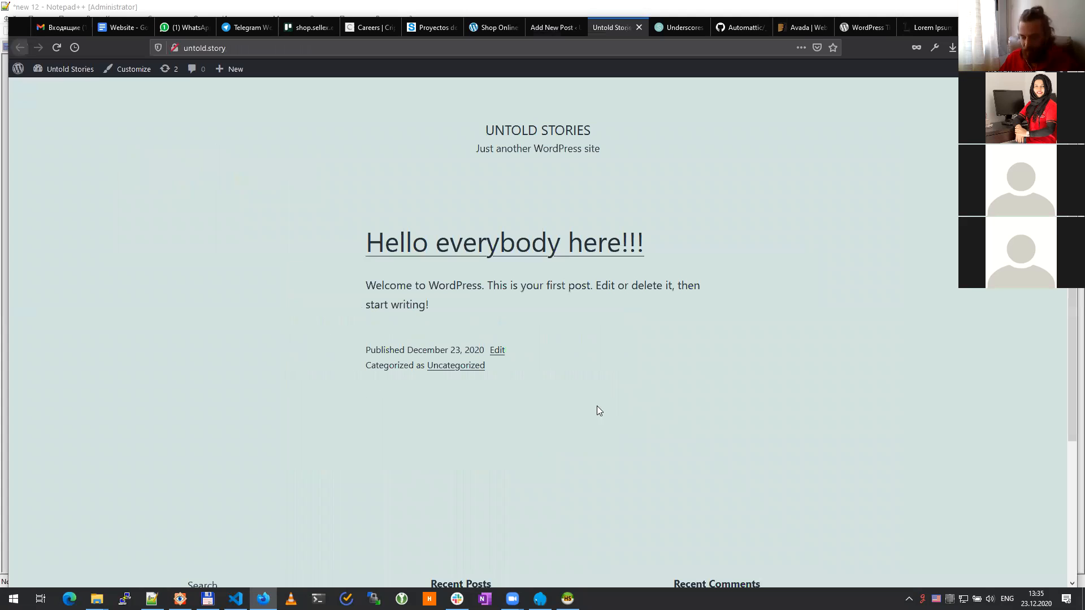
key(F5)
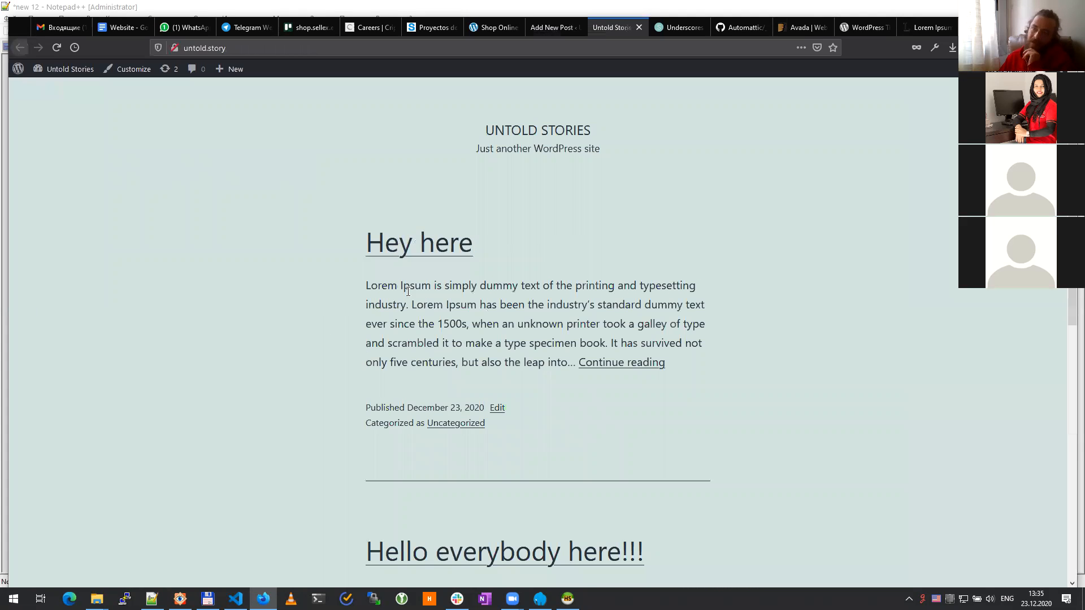
Step: Scroll the Untold Stories homepage to check Hey here sits above 'Hello everybody here!!!'
scroll(441, 282, down, 2)
scroll(474, 358, down, 4)
scroll(434, 226, up, 4)
scroll(433, 228, up, 2)
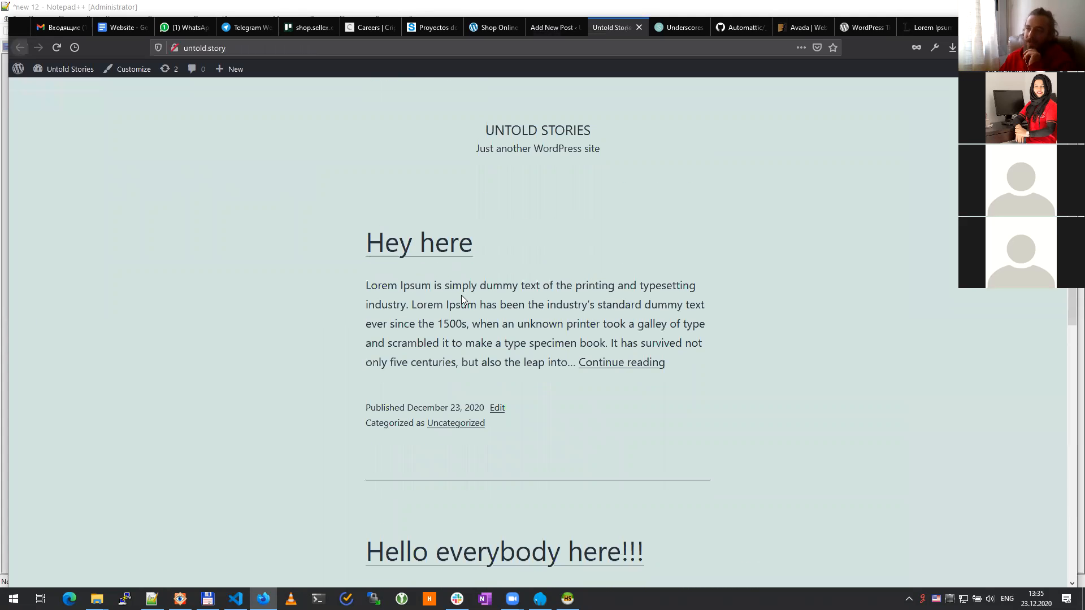
click(557, 28)
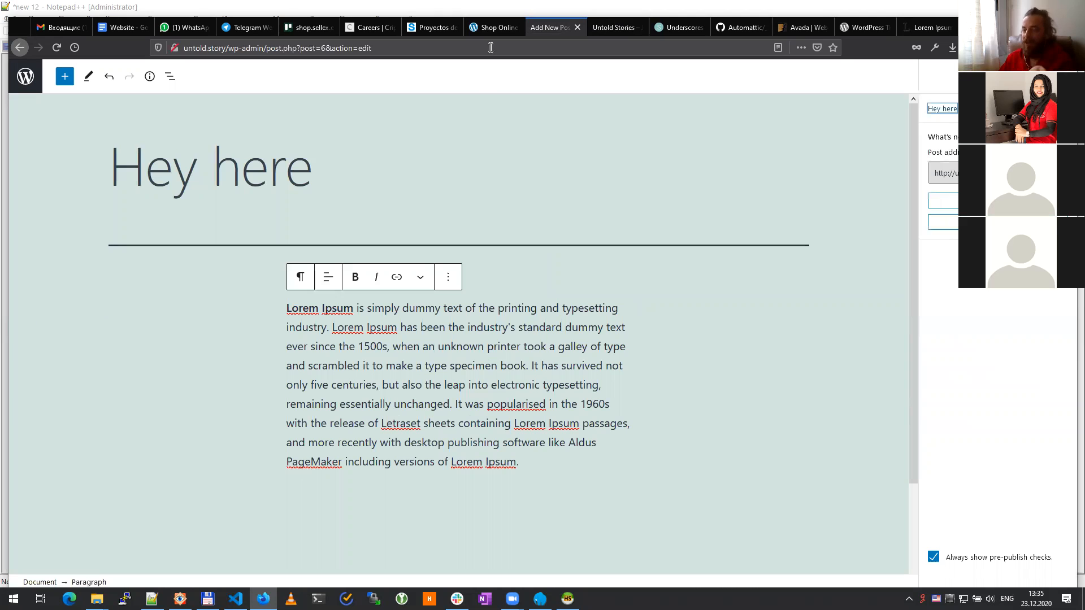
click(618, 29)
scroll(527, 273, down, 6)
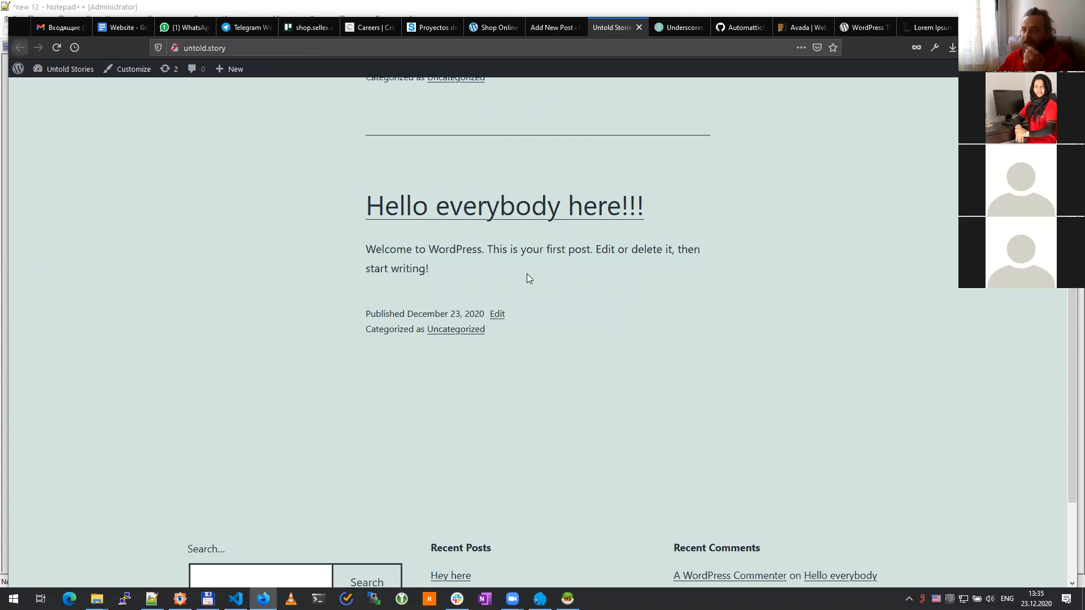
scroll(527, 274, down, 3)
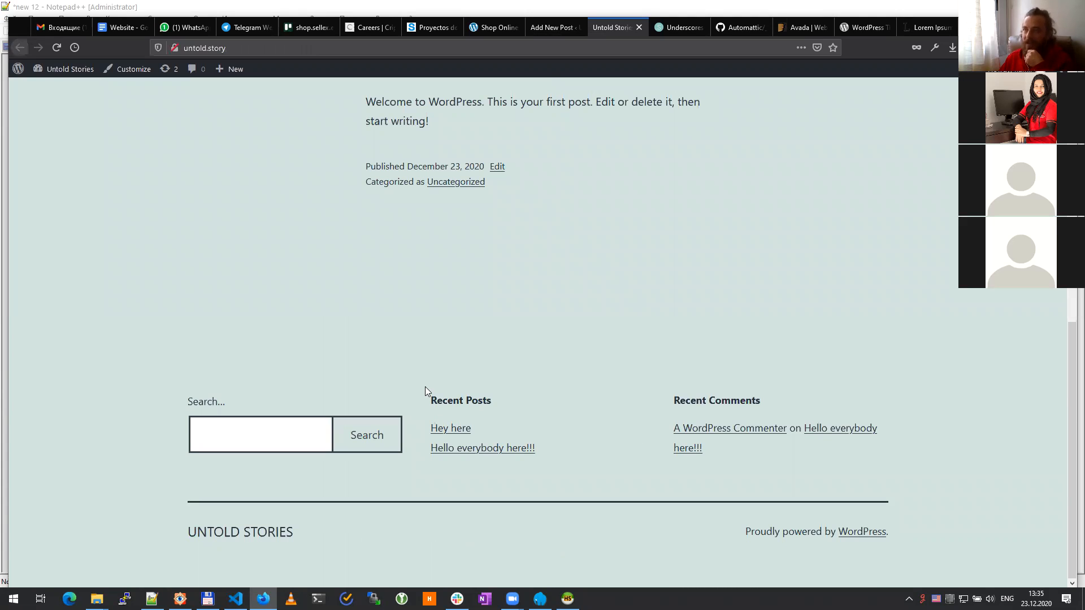
scroll(368, 288, up, 10)
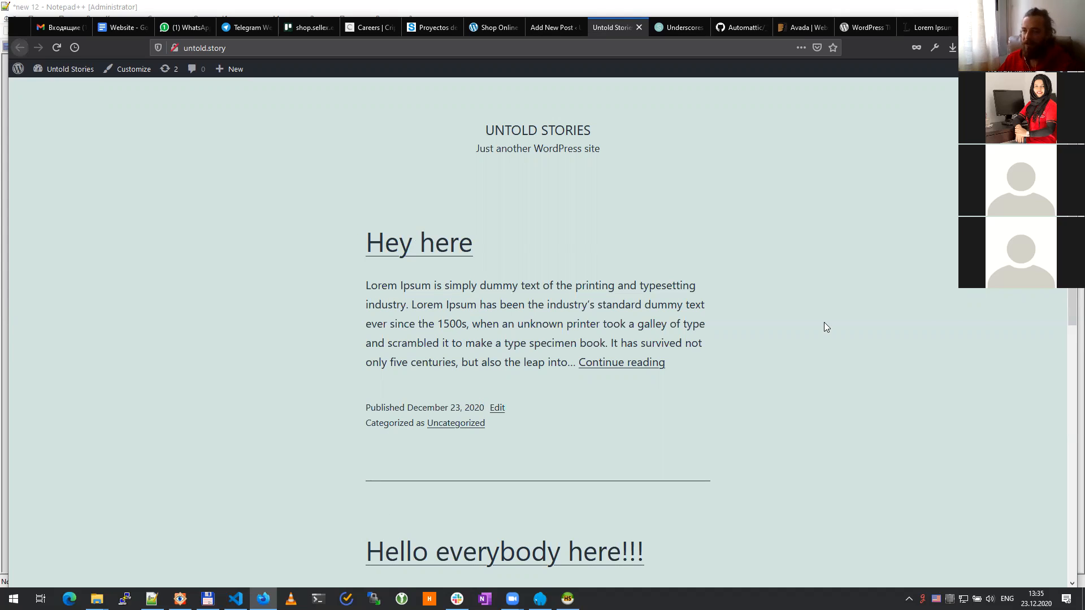
Step: Load the saved untold story Figma prototype in a new tab and scroll through its homepage design
key(ctrl+t)
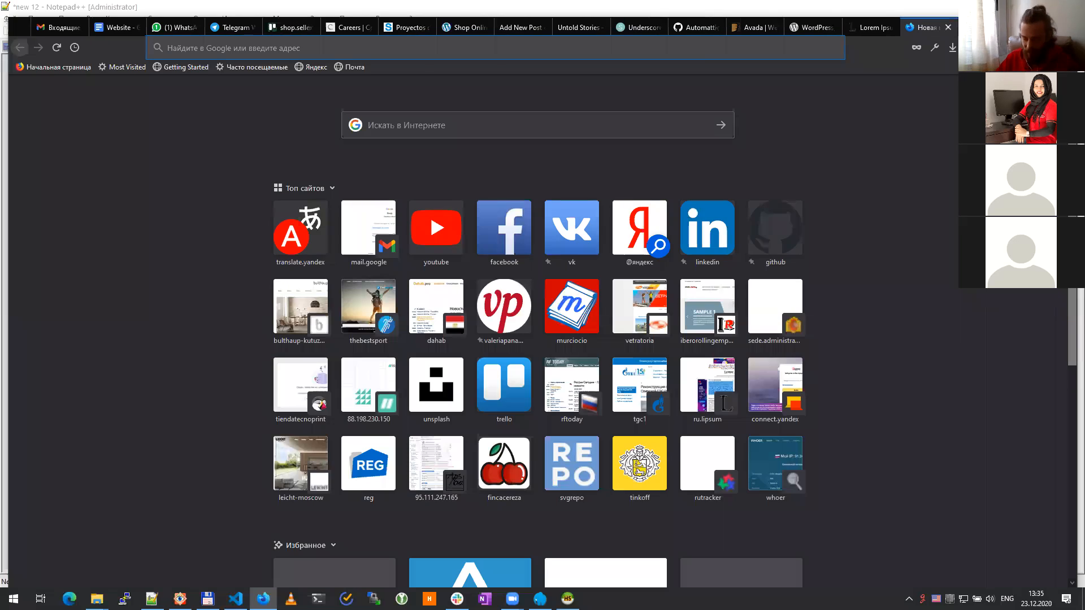
text(figma.com/)
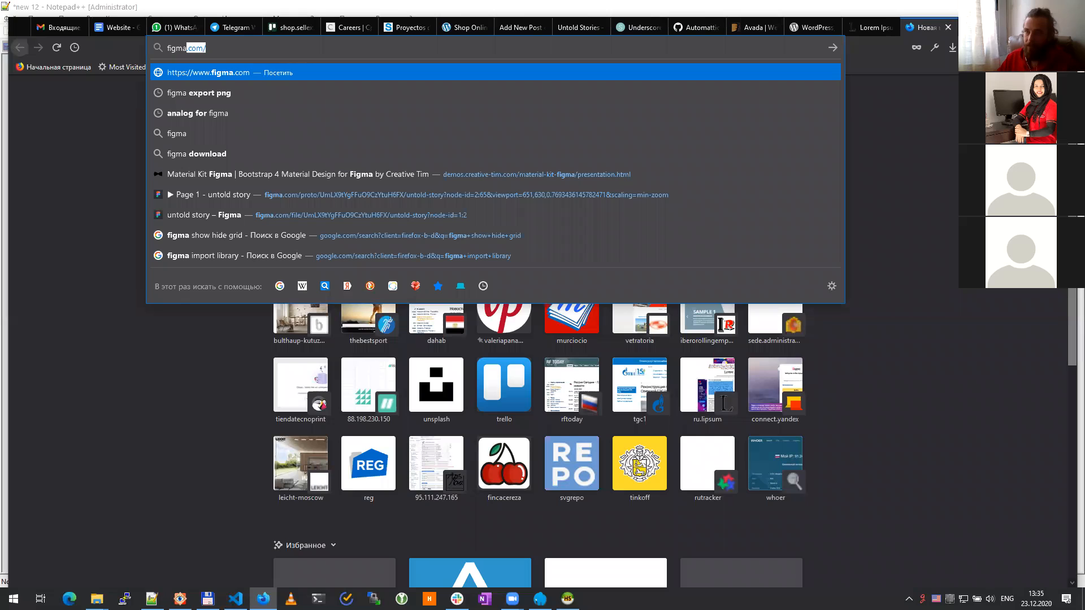
key(Down)
key(Down)
key(Down)
key(Down)
key(Down)
key(Down)
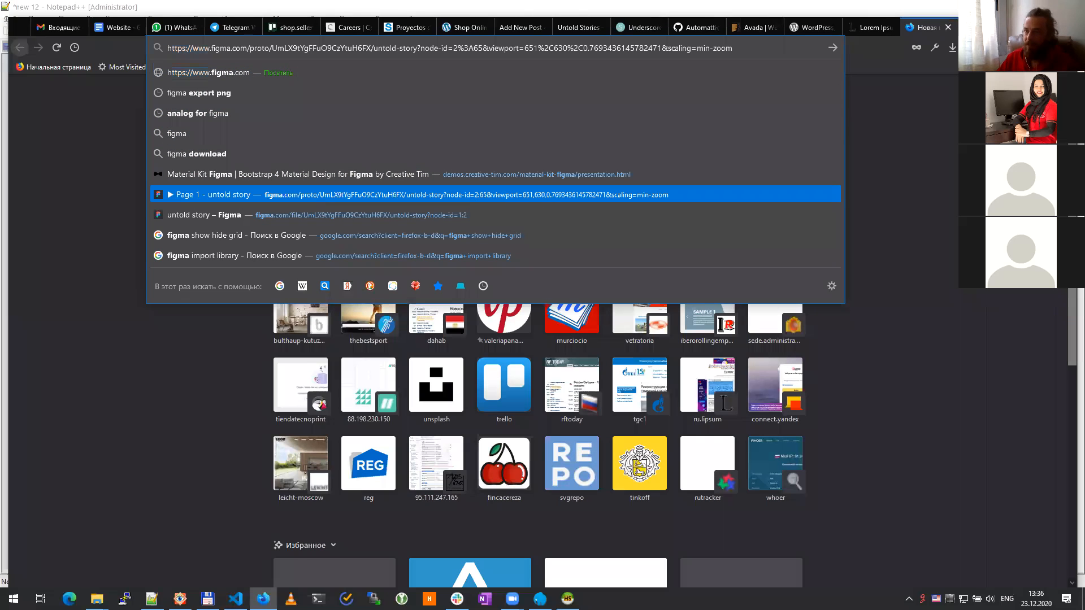
key(Return)
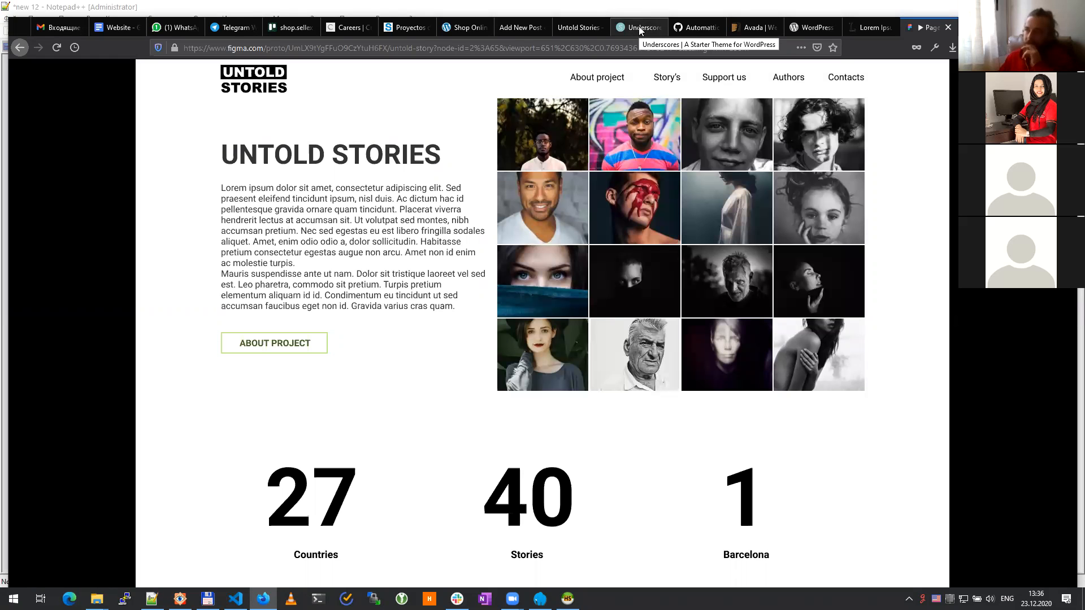
scroll(409, 266, down, 5)
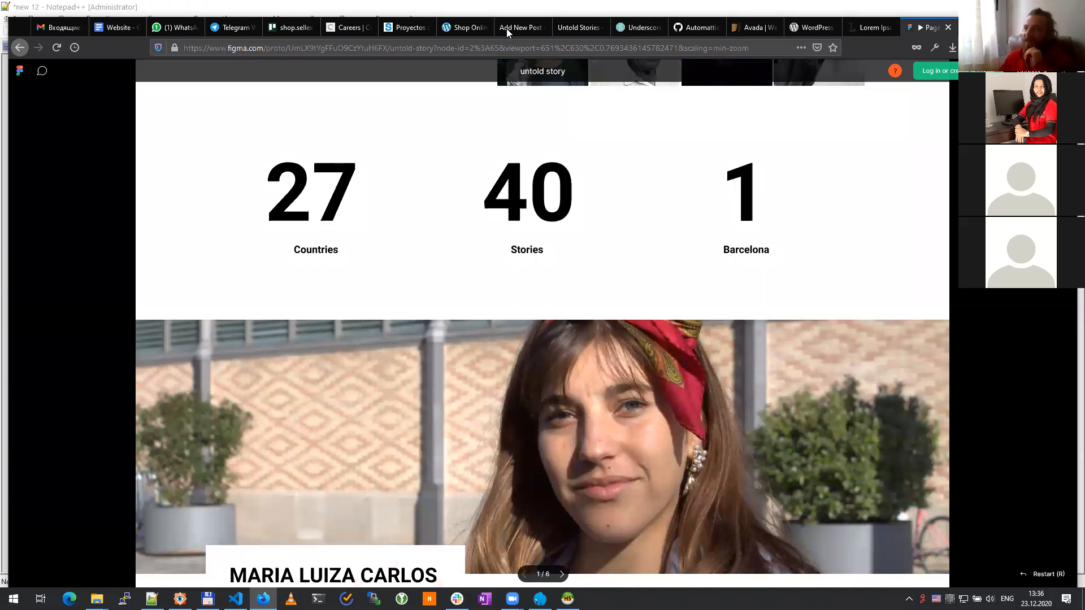
click(638, 27)
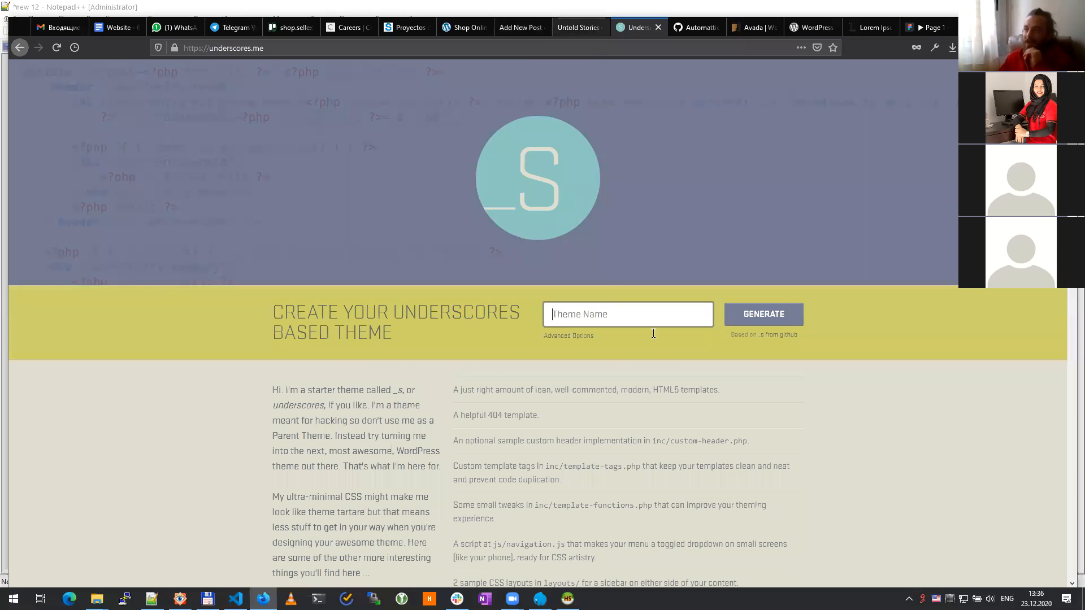
key(ctrl+shift+Tab)
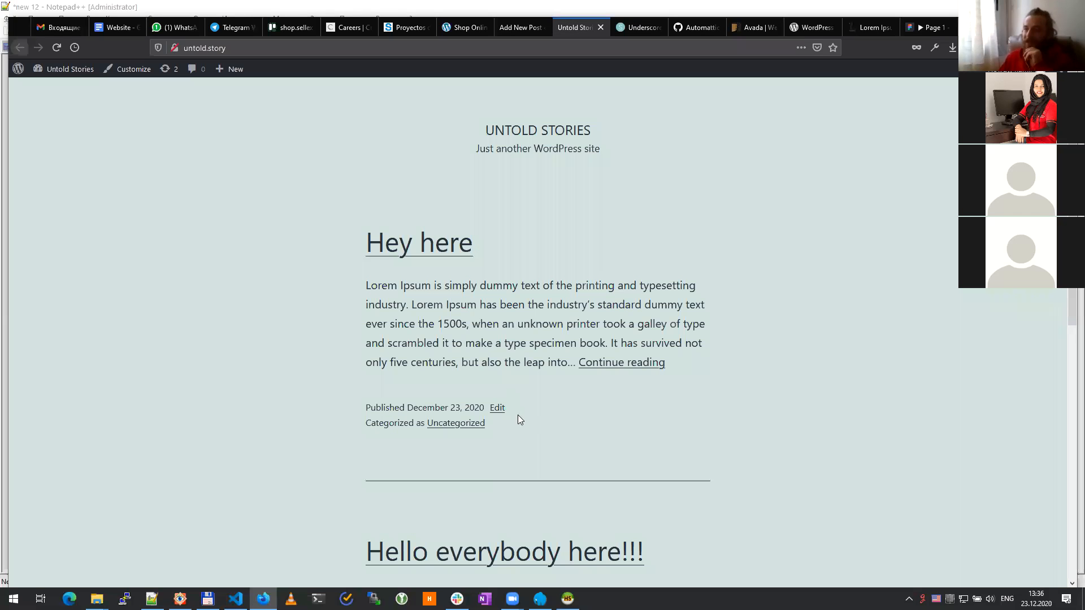
Step: List 'Hey here' and 'Hello everybody here!!!' under Posts > All Posts, then revisit the Figma prototype
scroll(519, 419, down, 5)
scroll(538, 339, up, 5)
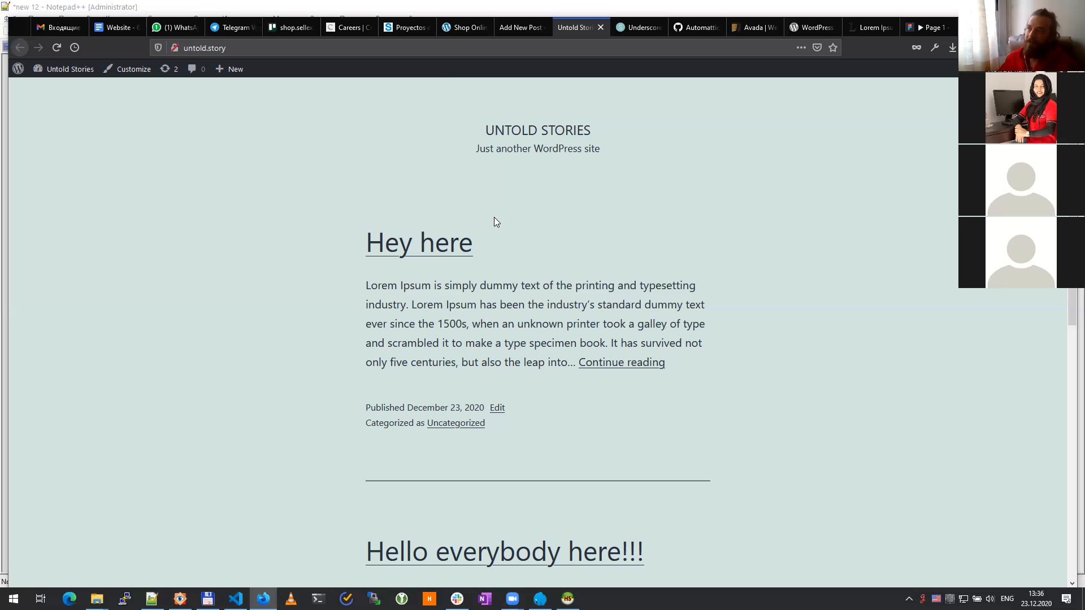
click(524, 26)
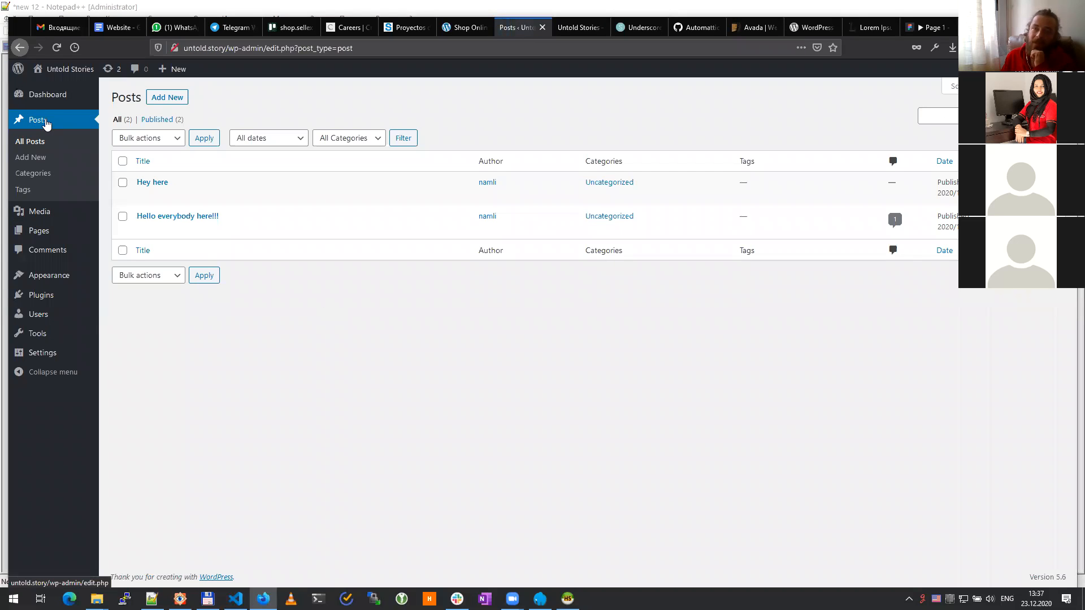
mouse_move(39, 236)
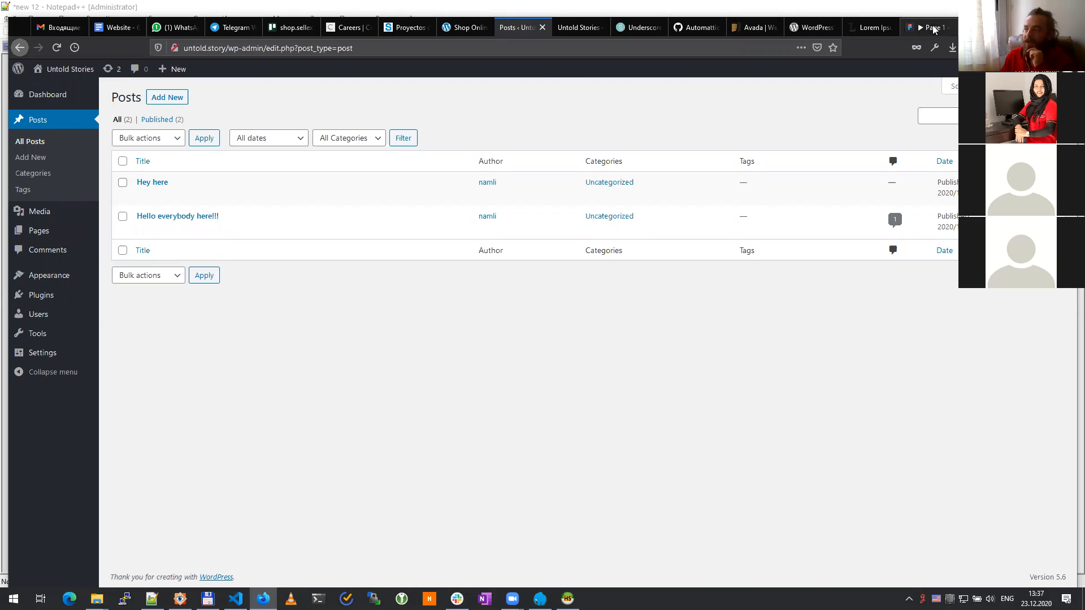
click(933, 28)
scroll(573, 285, up, 5)
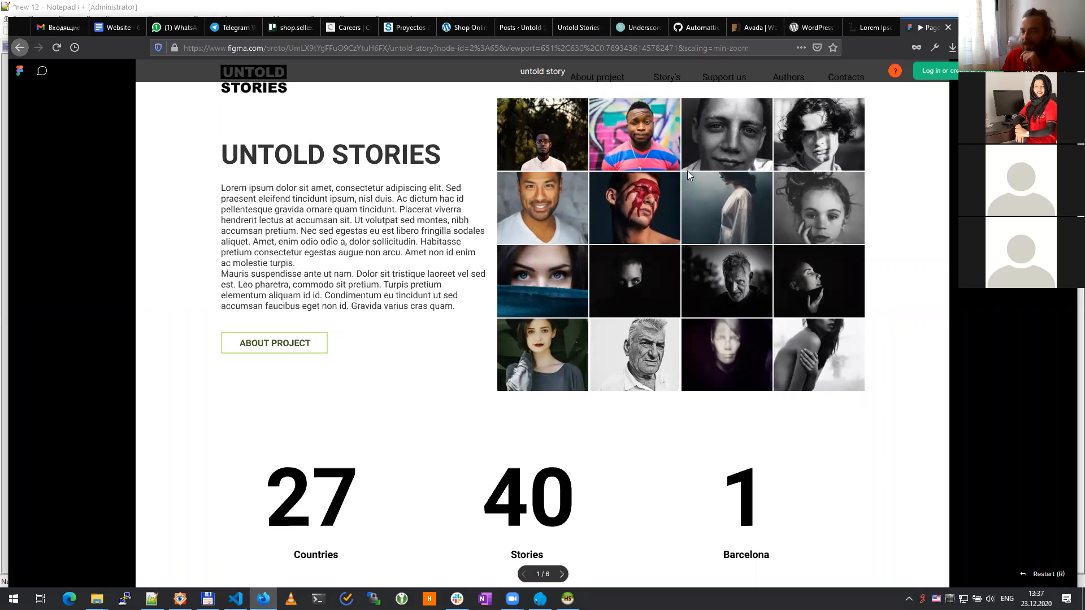
Step: Scroll the Figma prototype's story sections down to the second story, then return to the Posts list
scroll(747, 316, down, 3)
scroll(747, 316, down, 15)
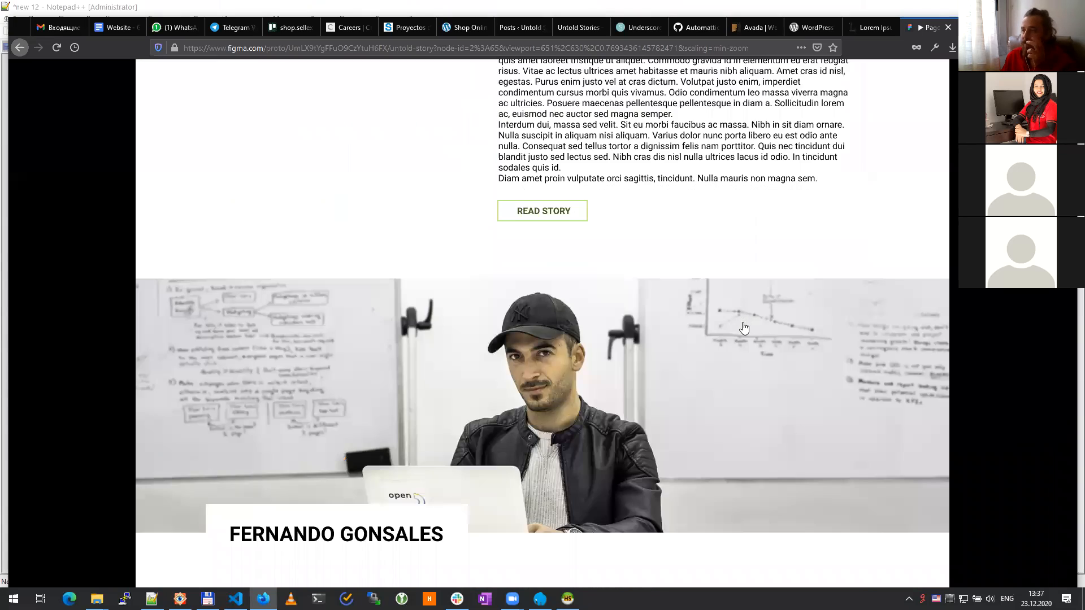
scroll(744, 328, down, 1)
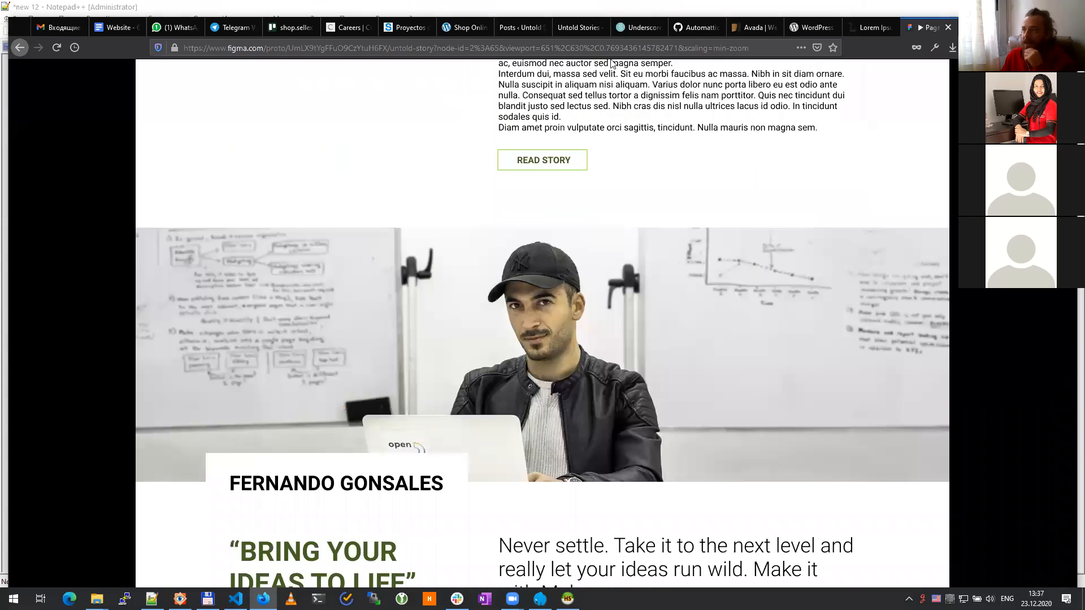
click(526, 27)
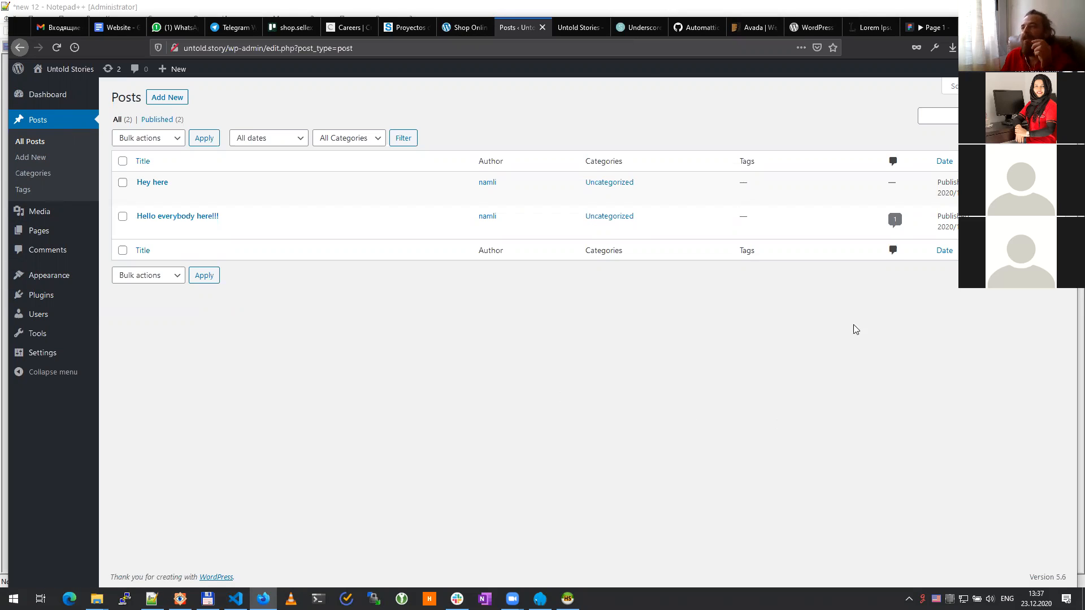
Step: Enter 'untoldstories' as the Underscores theme name and expand Advanced Options
click(638, 27)
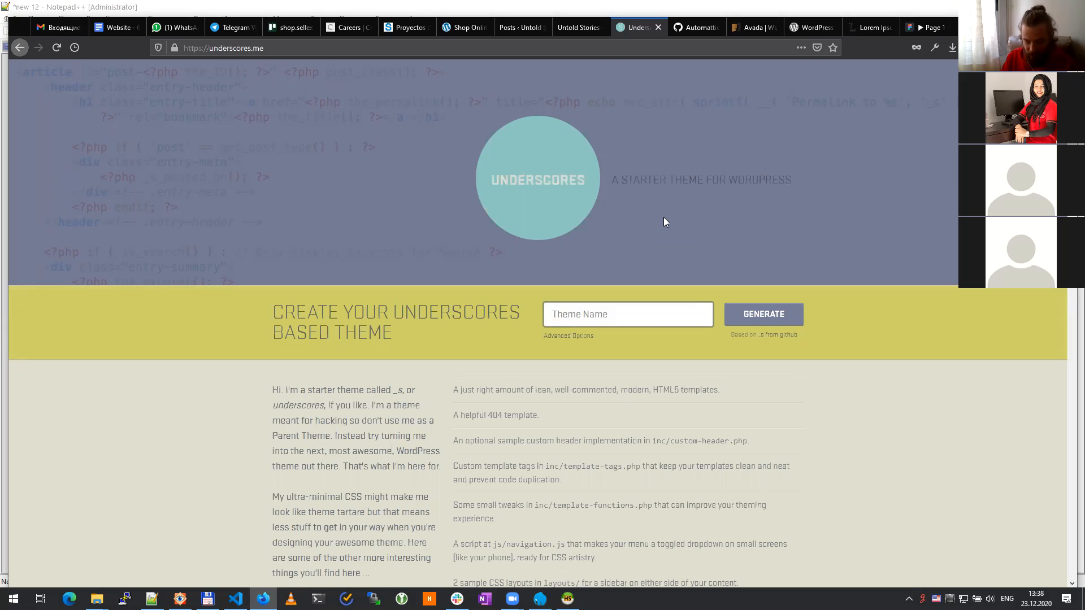
text(untold)
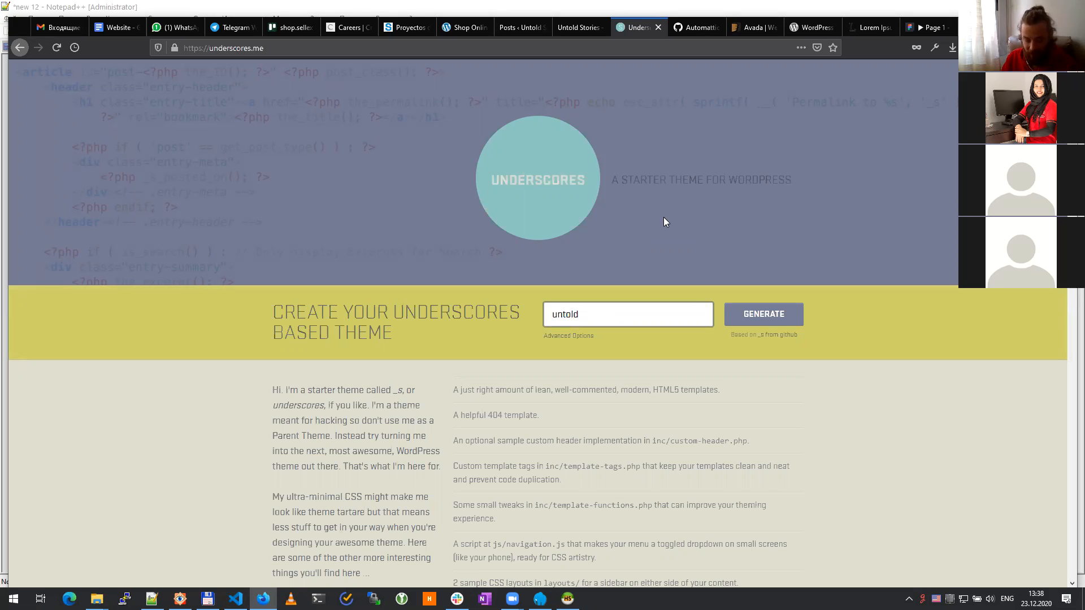
text(stories)
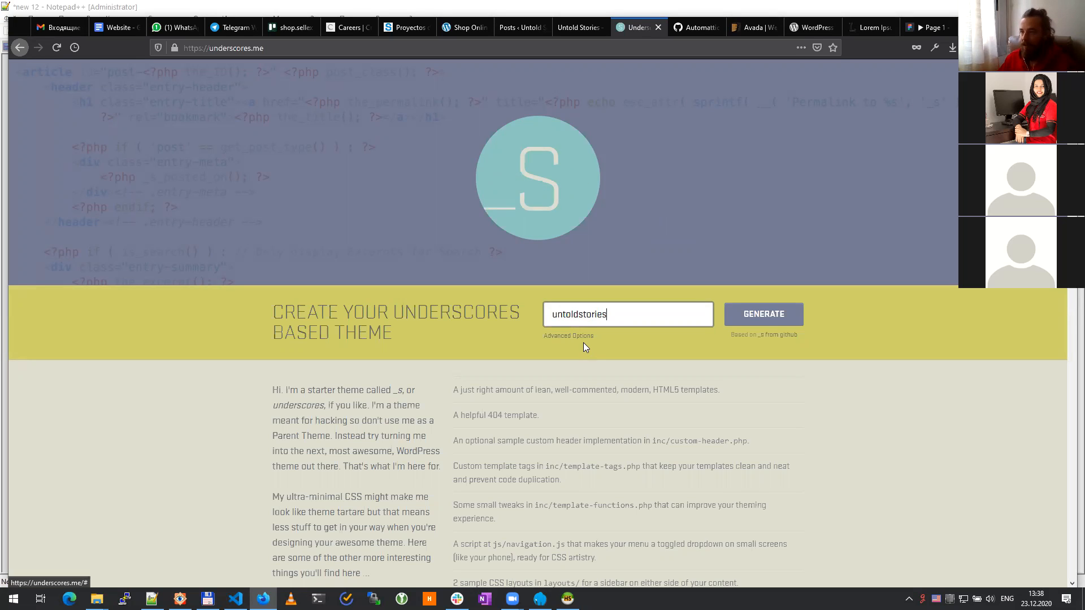
click(583, 337)
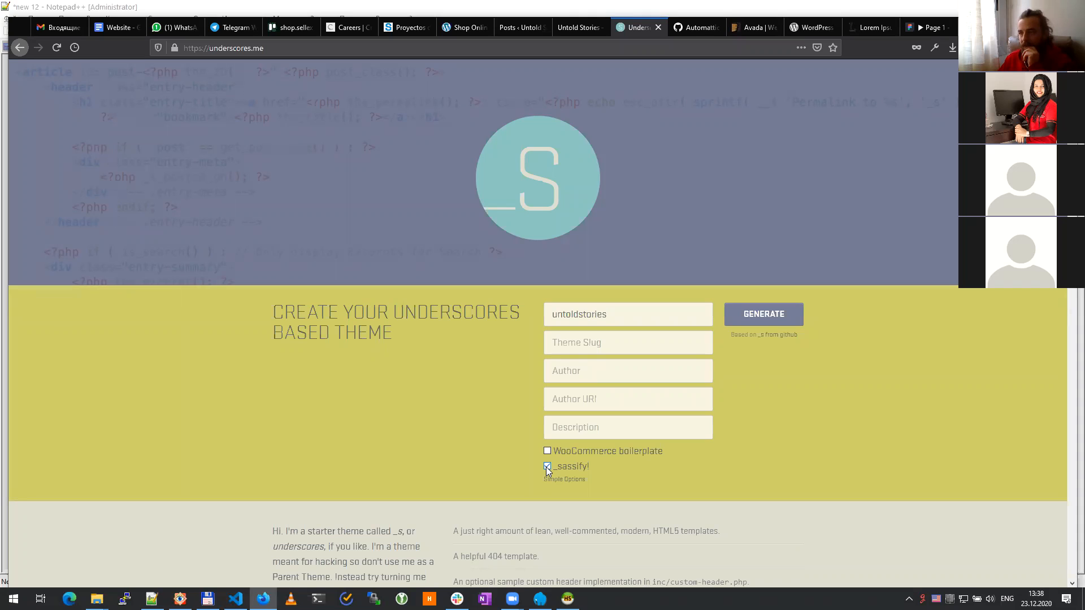
Step: Copy the theme name into Theme Slug so it reads untoldstories
click(596, 342)
key(shift+Tab)
key(ctrl+c)
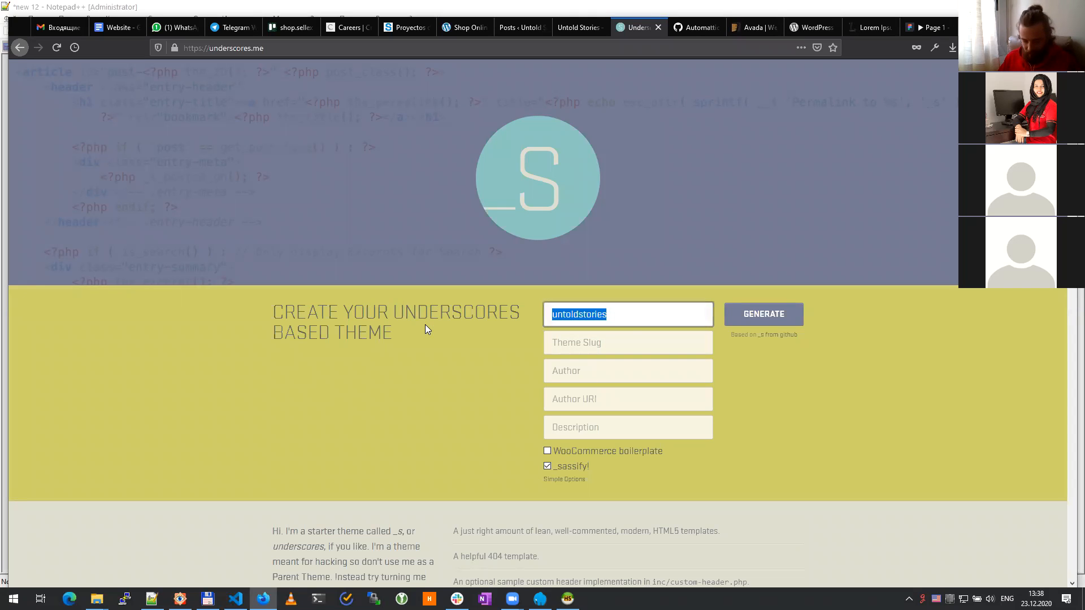
click(626, 342)
key(ctrl+v)
Step: Fill in the author name and author website, then generate untoldstories.zip
click(600, 372)
text(namli)
key(Tab)
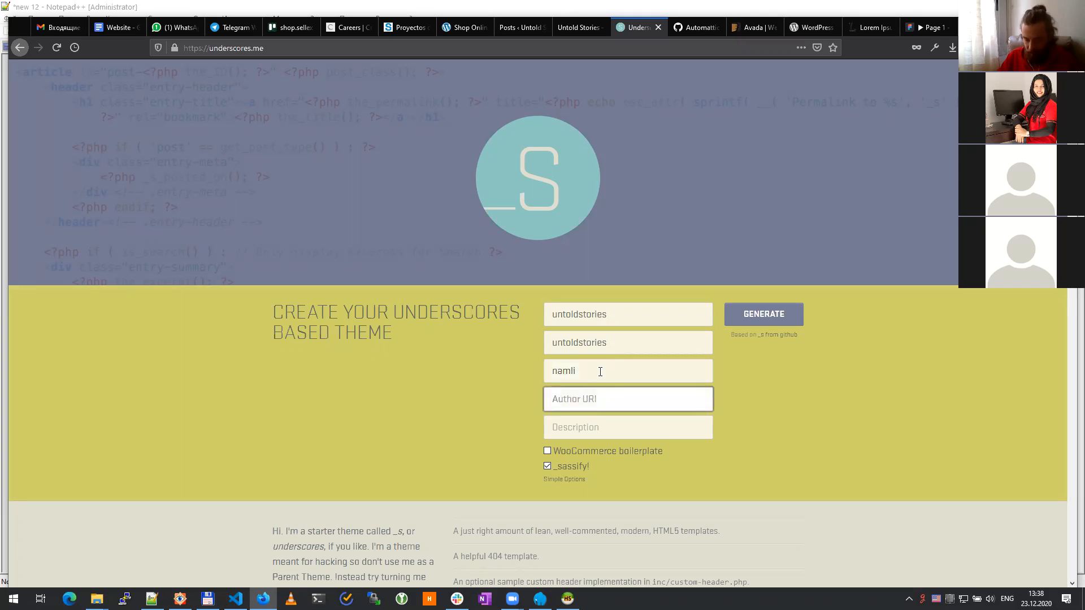
text(http://namli.pw)
click(804, 400)
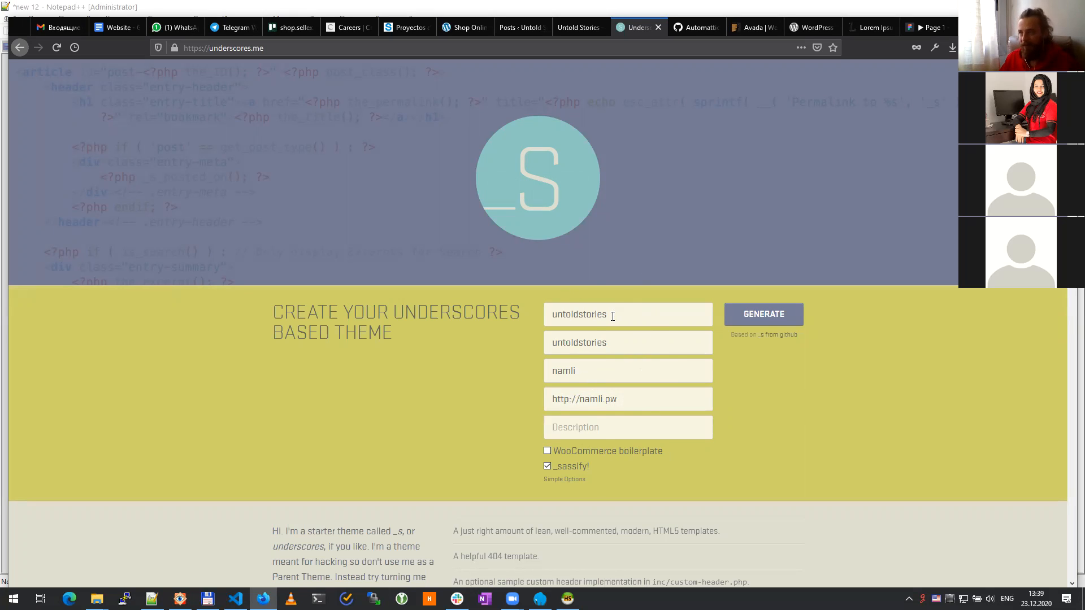
drag(551, 312, 624, 309)
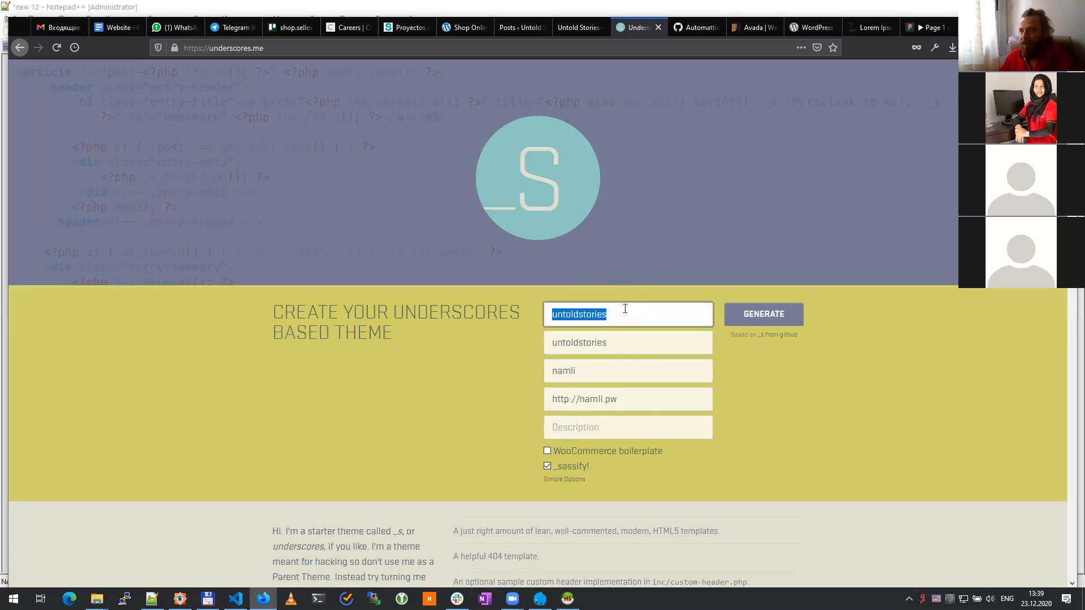
click(768, 320)
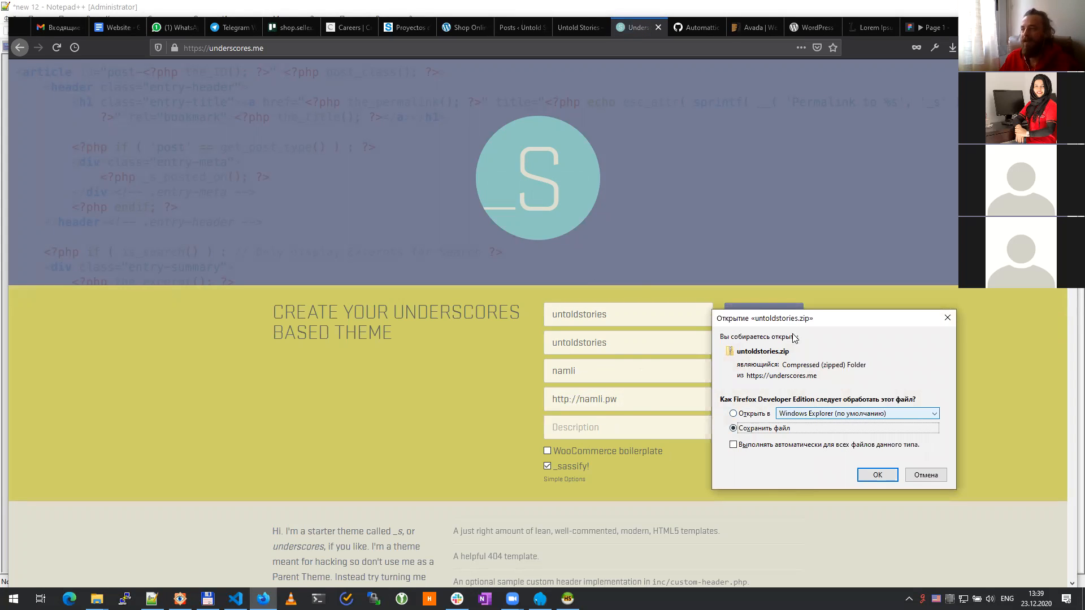
Step: Accept saving the zip and point the Save dialog at the laragon www folder
key(Return)
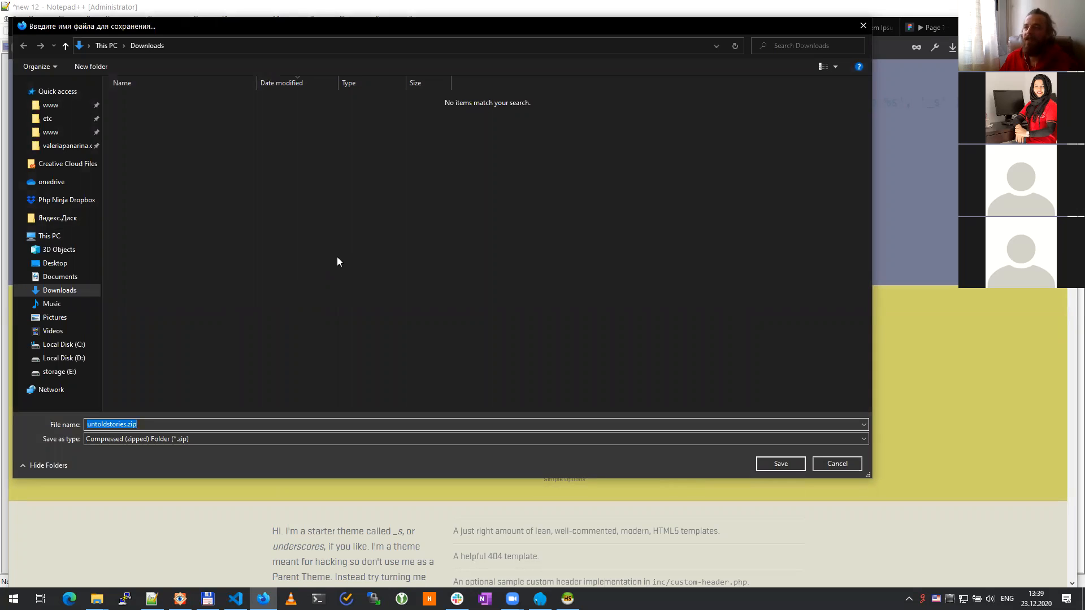
click(50, 105)
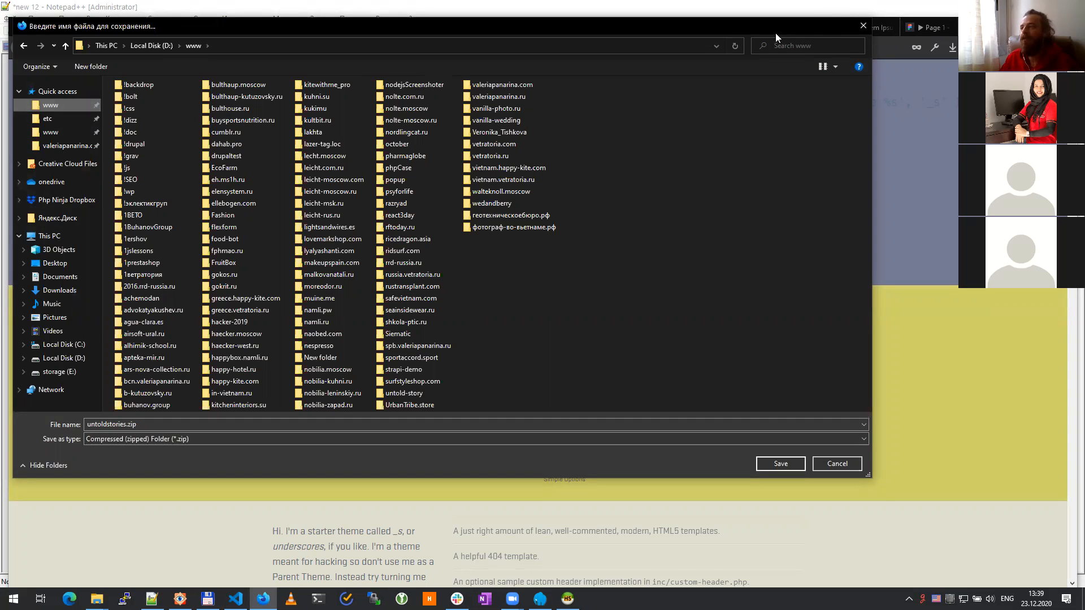
drag(786, 36, 823, 72)
click(808, 82)
click(620, 365)
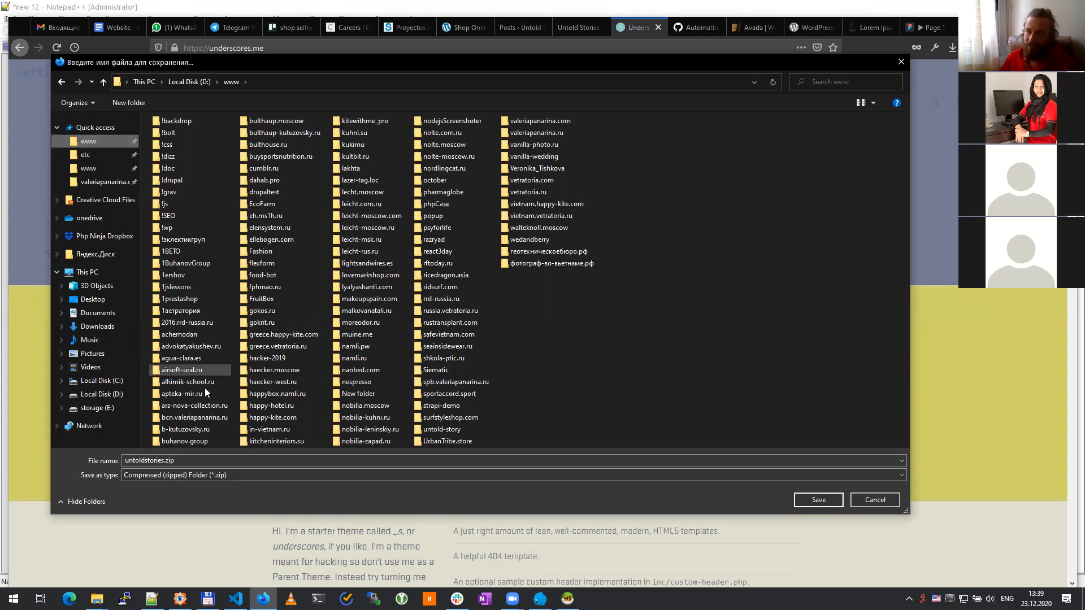
click(94, 173)
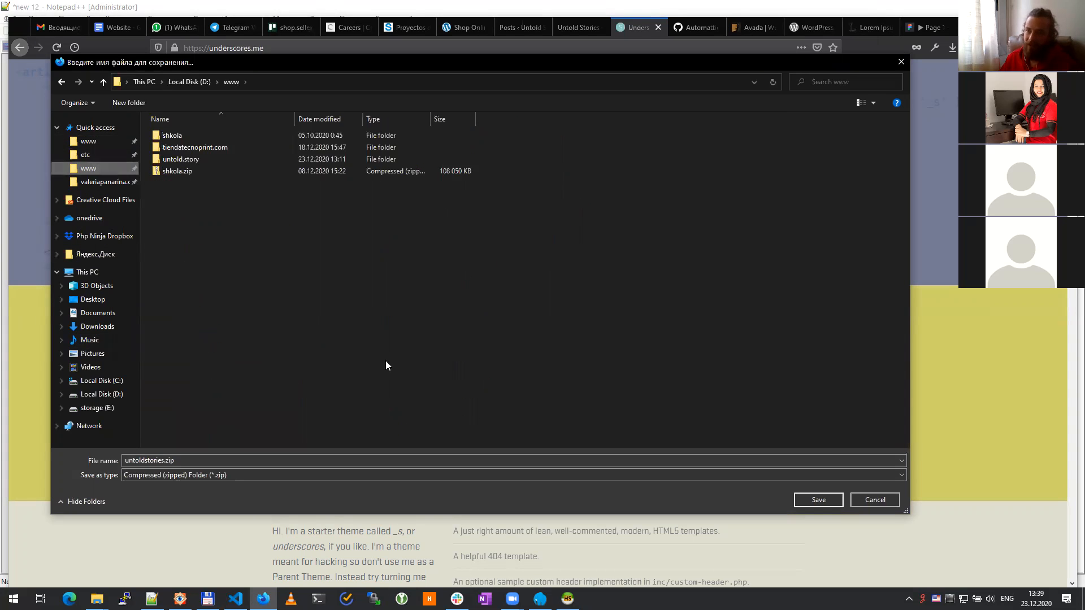
Step: Save untoldstories.zip into untold.story\web\wp-content\themes
double_click(184, 147)
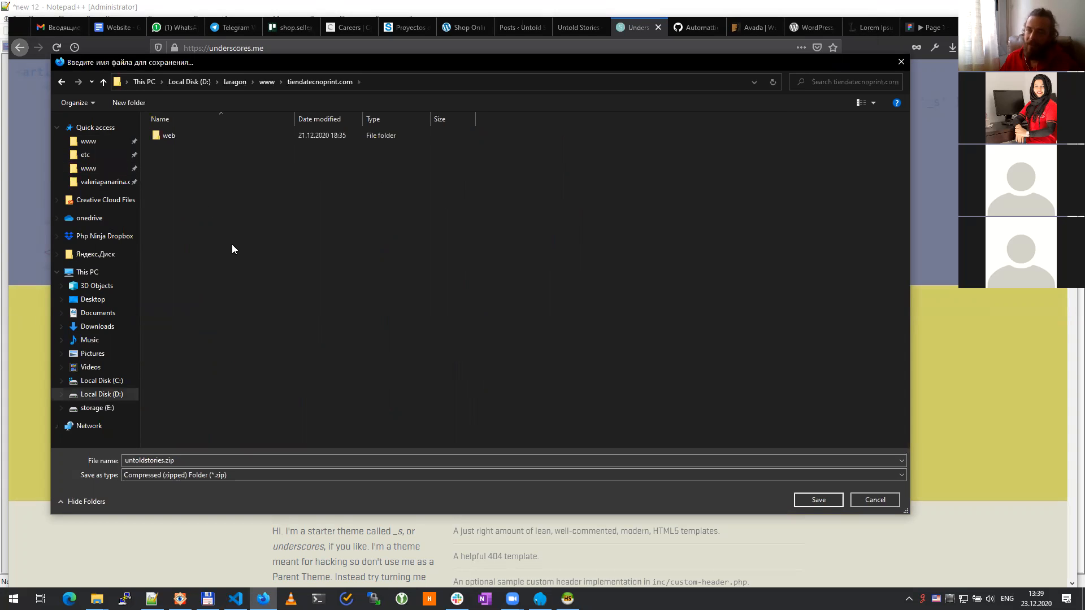
key(alt+Left)
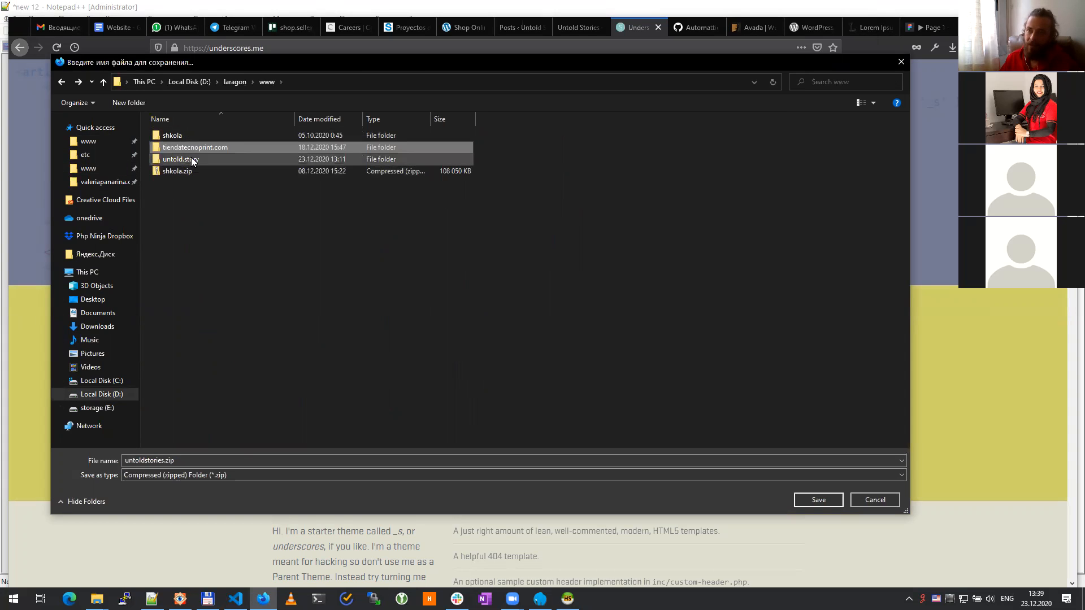
double_click(182, 160)
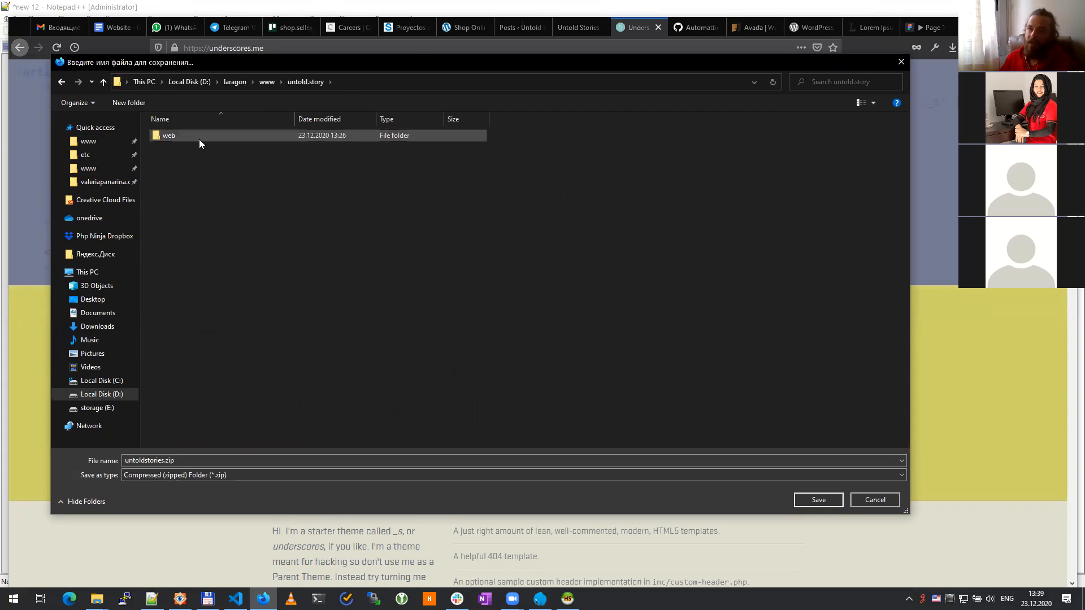
double_click(199, 139)
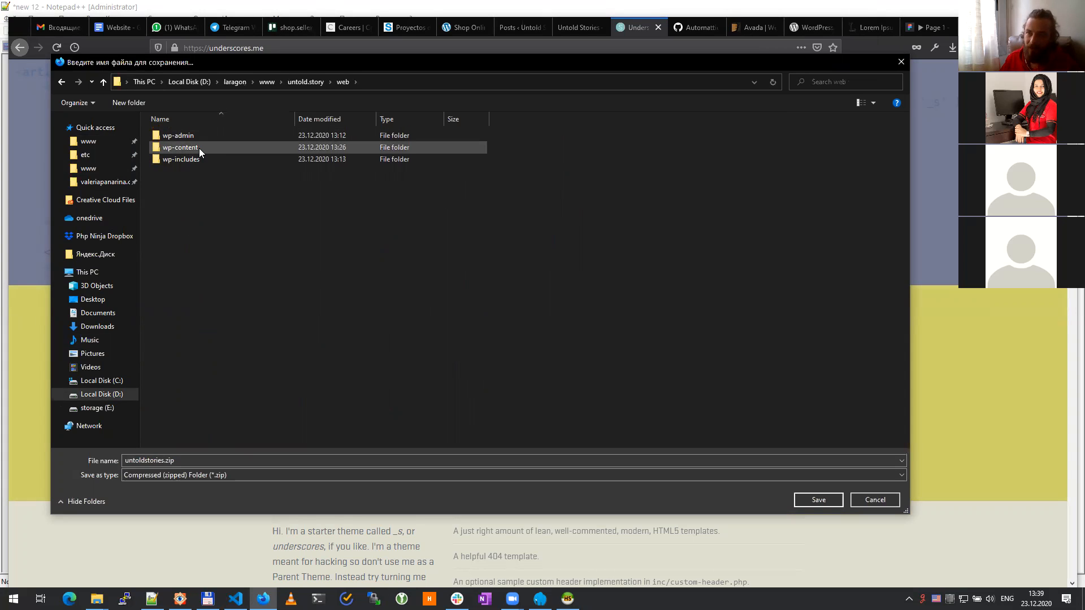
double_click(181, 147)
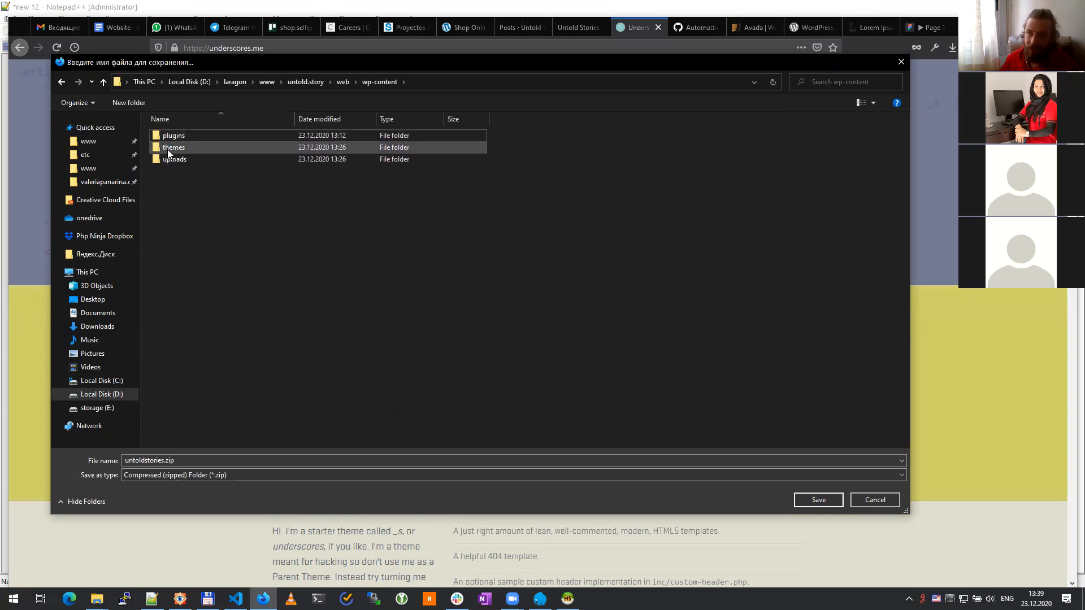
key(Return)
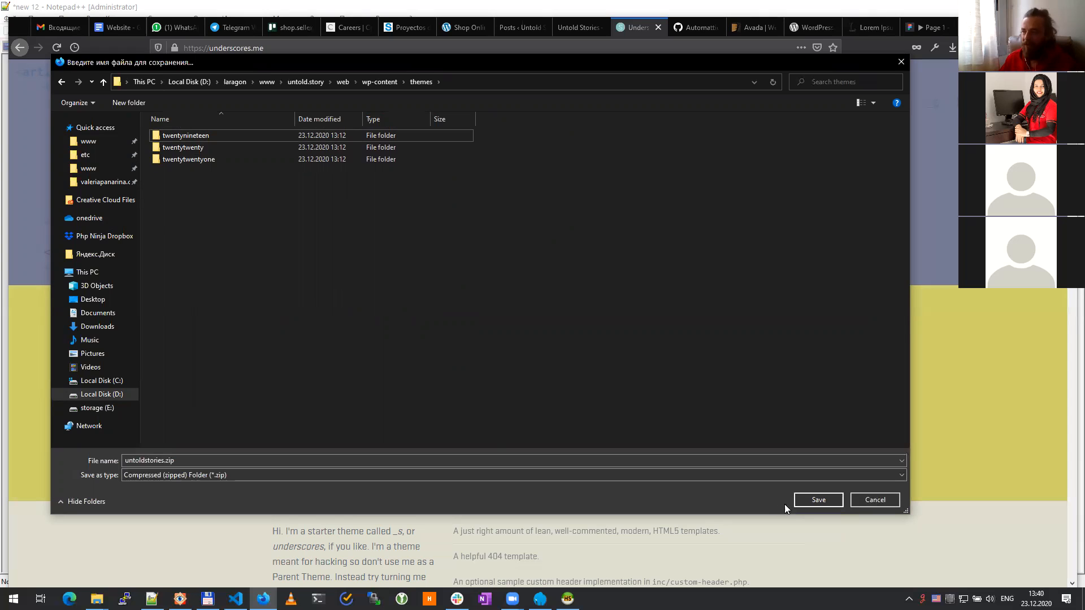
click(819, 500)
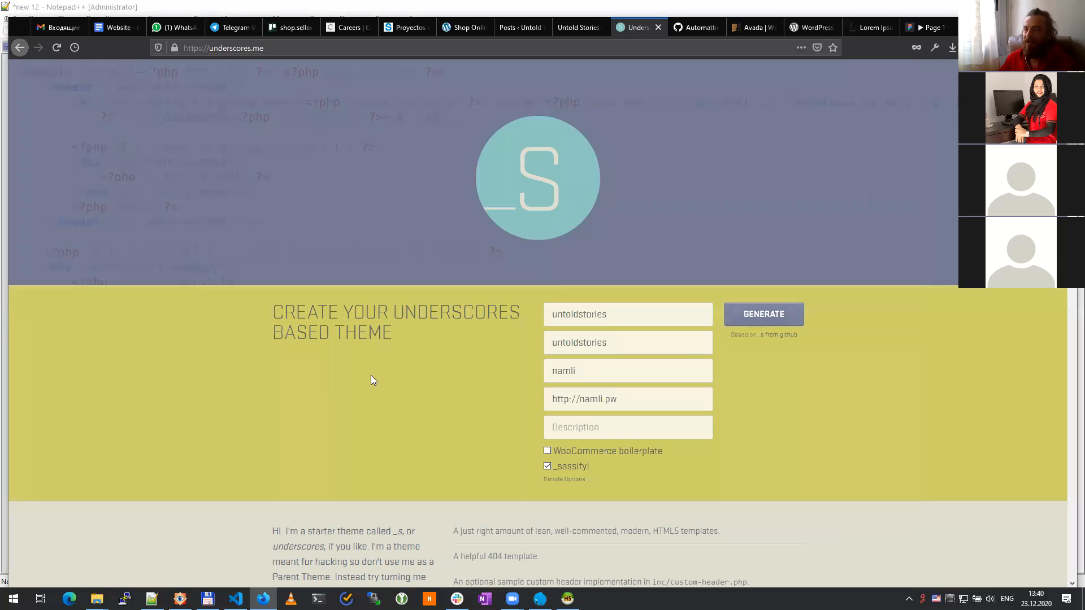
Step: Browse the untold.story web Explorer window to wp-content\themes
mouse_move(96, 599)
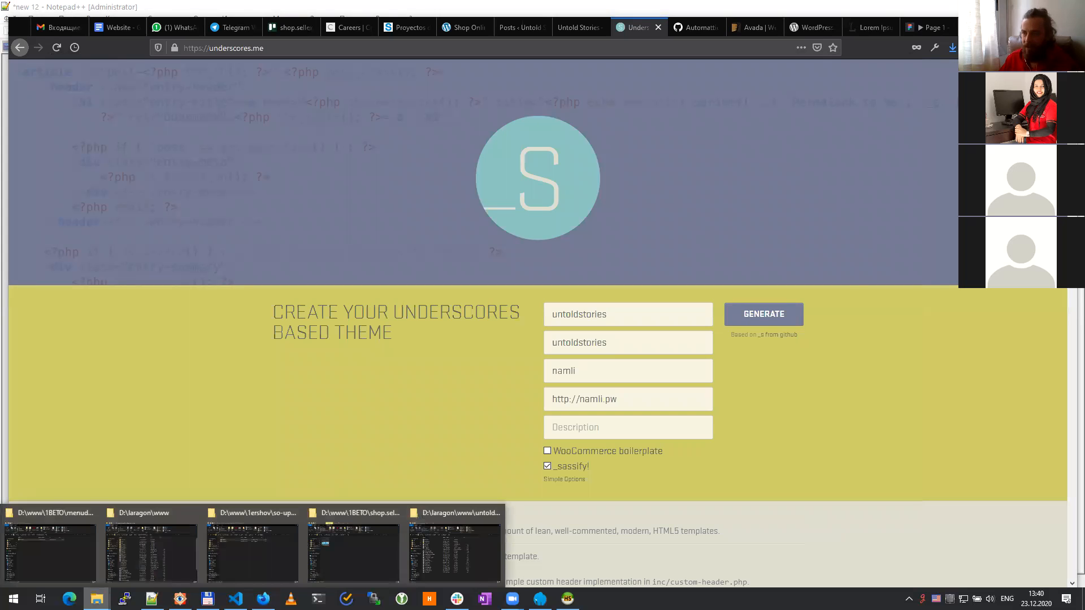
click(451, 550)
double_click(323, 195)
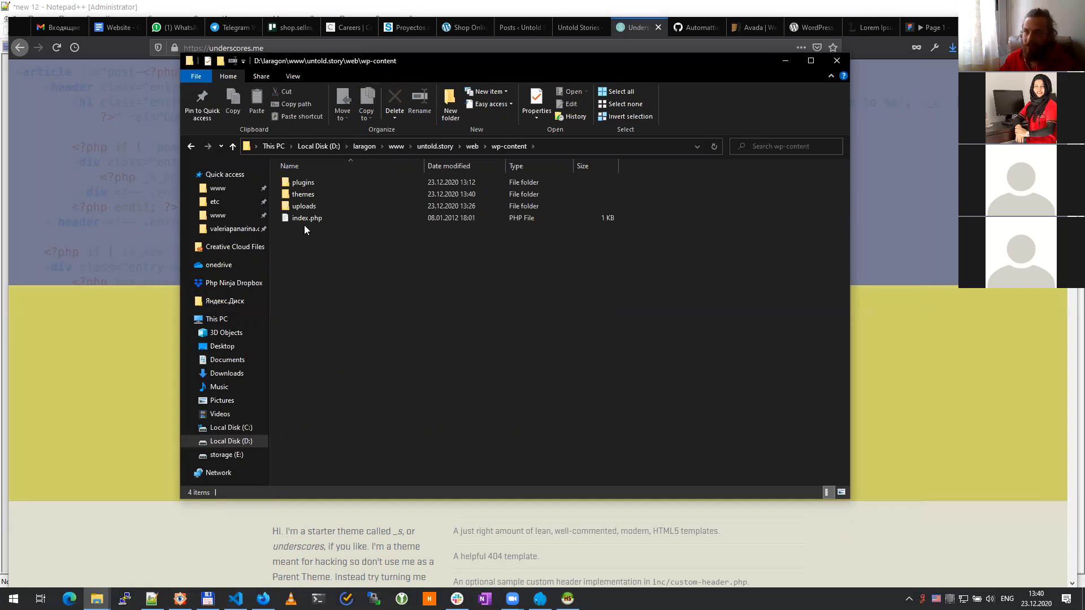
double_click(313, 195)
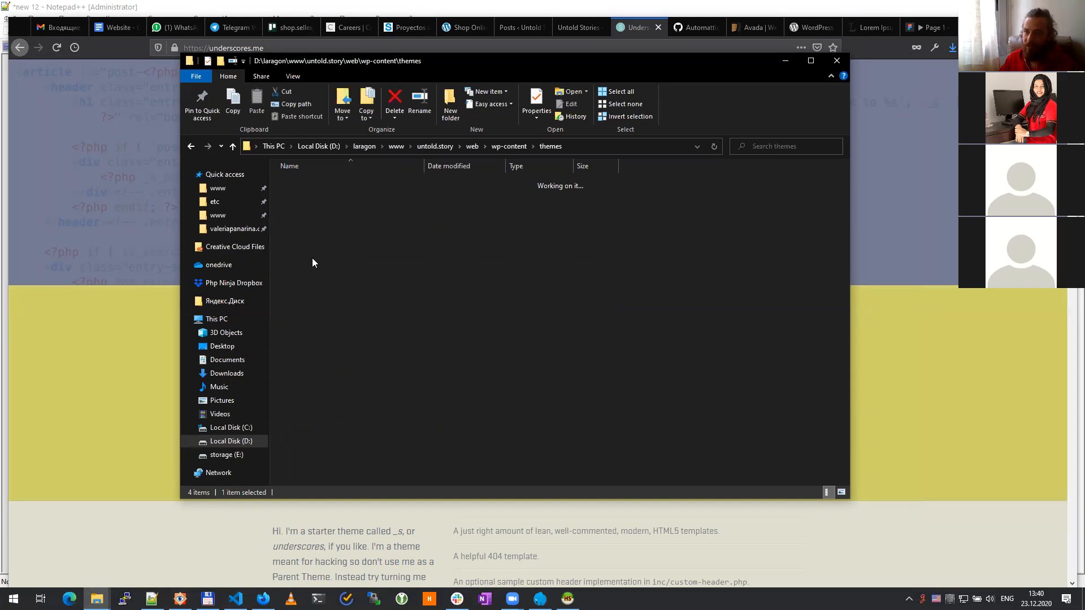
Step: Extract untoldstories.zip with 7-Zip into untoldstories\ and permanently delete the zip
click(311, 231)
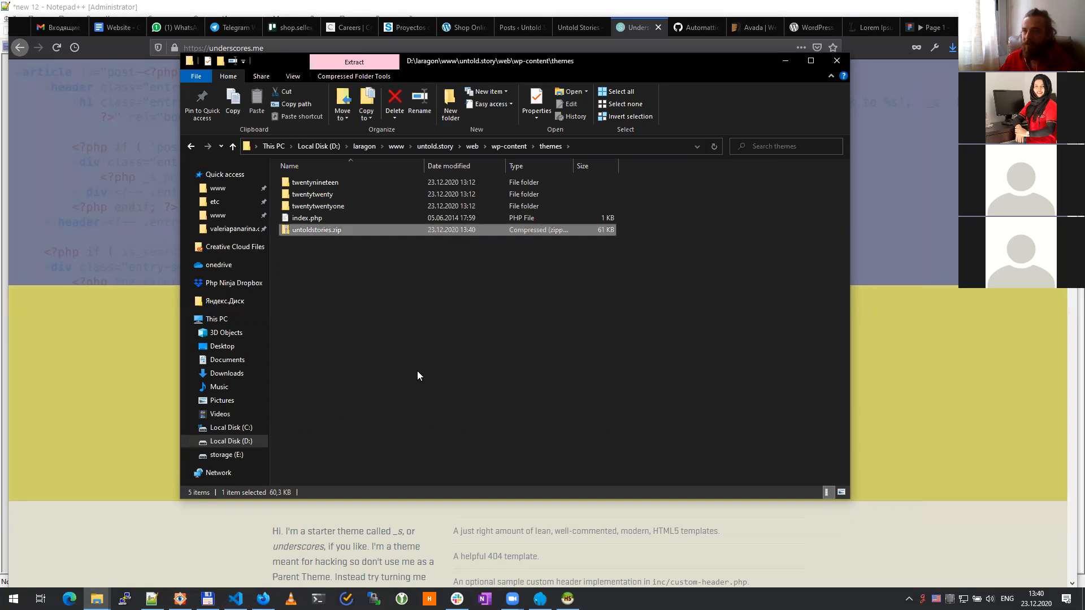
key(shift+F10)
mouse_move(432, 292)
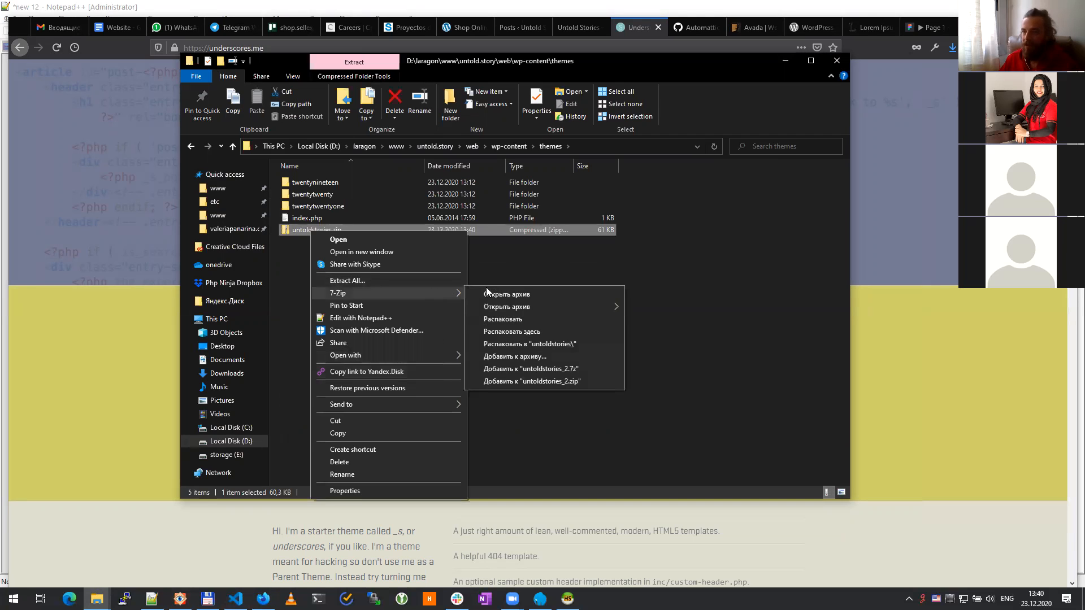
click(531, 344)
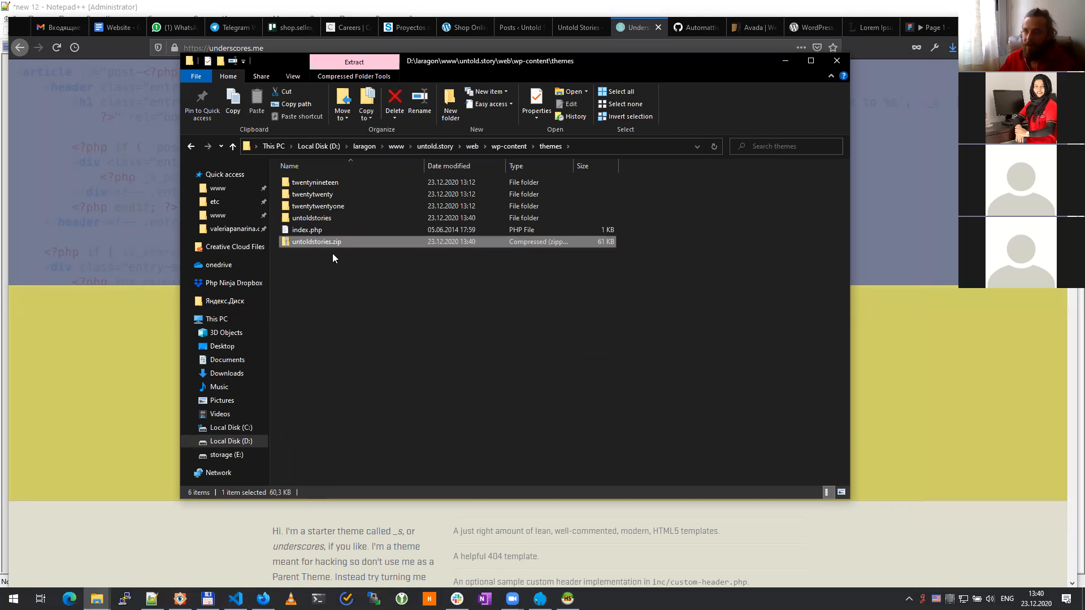
key(shift+Delete)
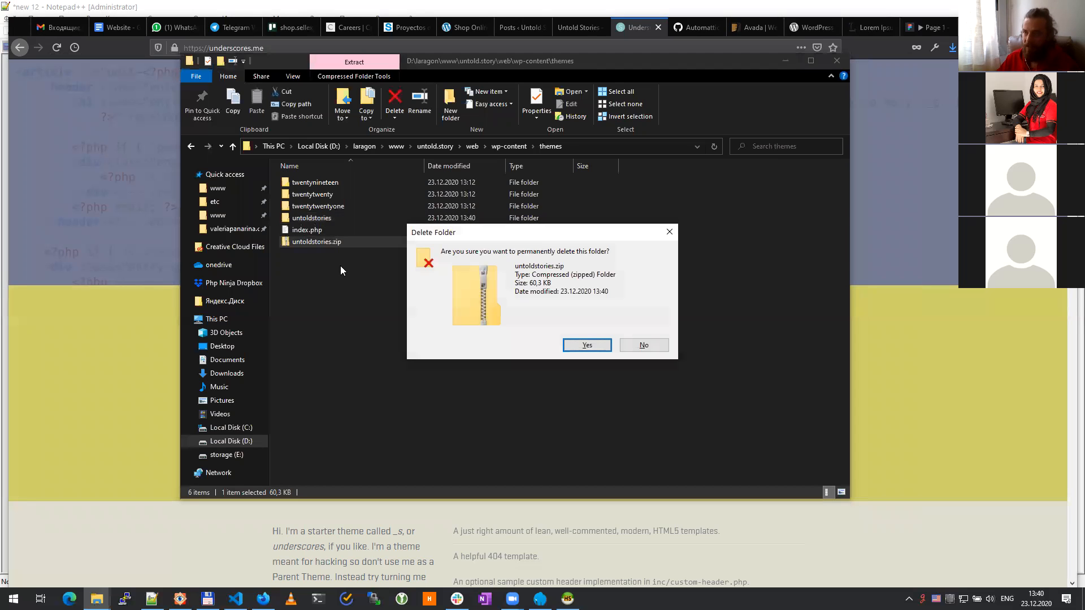
key(Return)
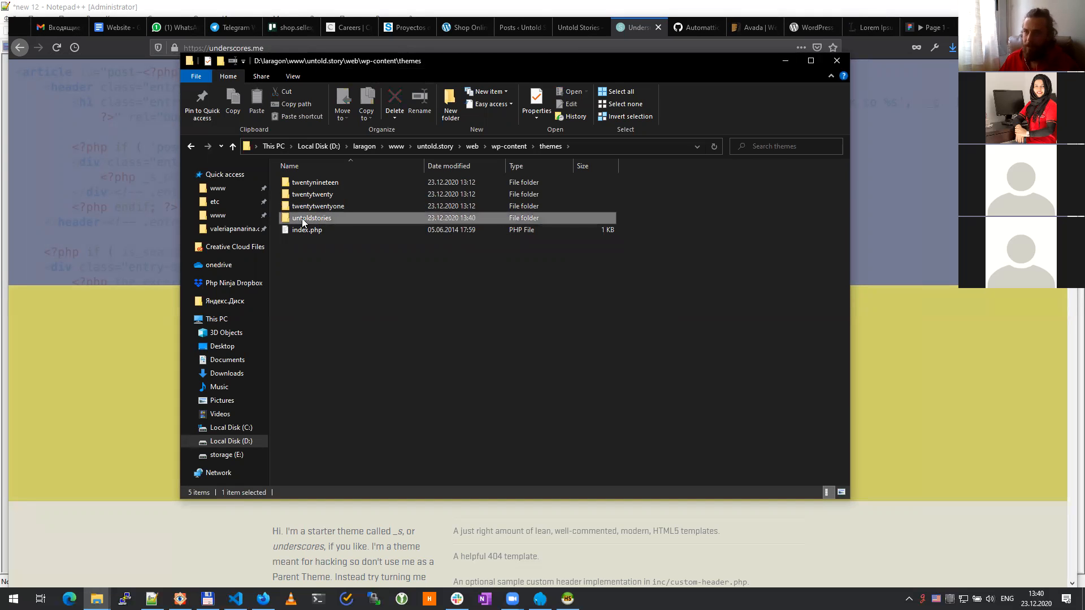
Step: Look through the files of the extracted untoldstories theme folder
double_click(305, 218)
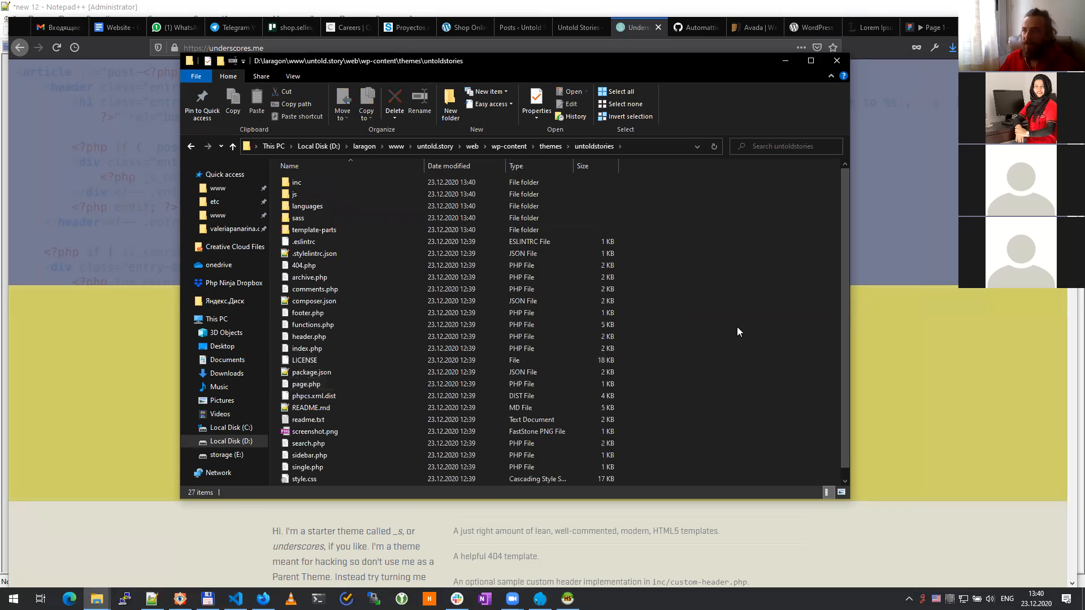
scroll(428, 347, down, 1)
scroll(428, 373, up, 1)
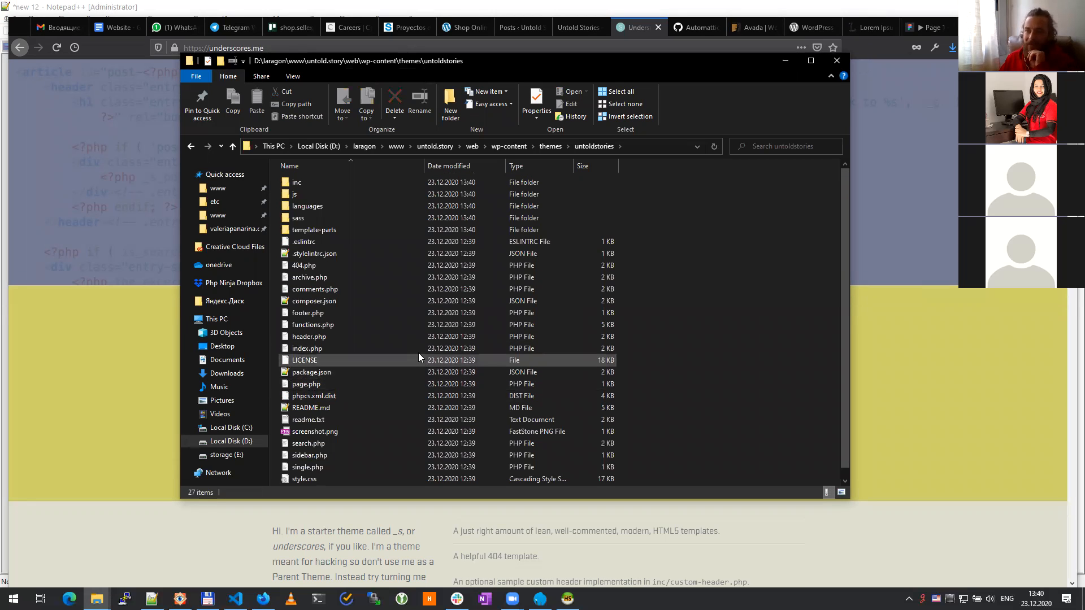
scroll(413, 347, down, 1)
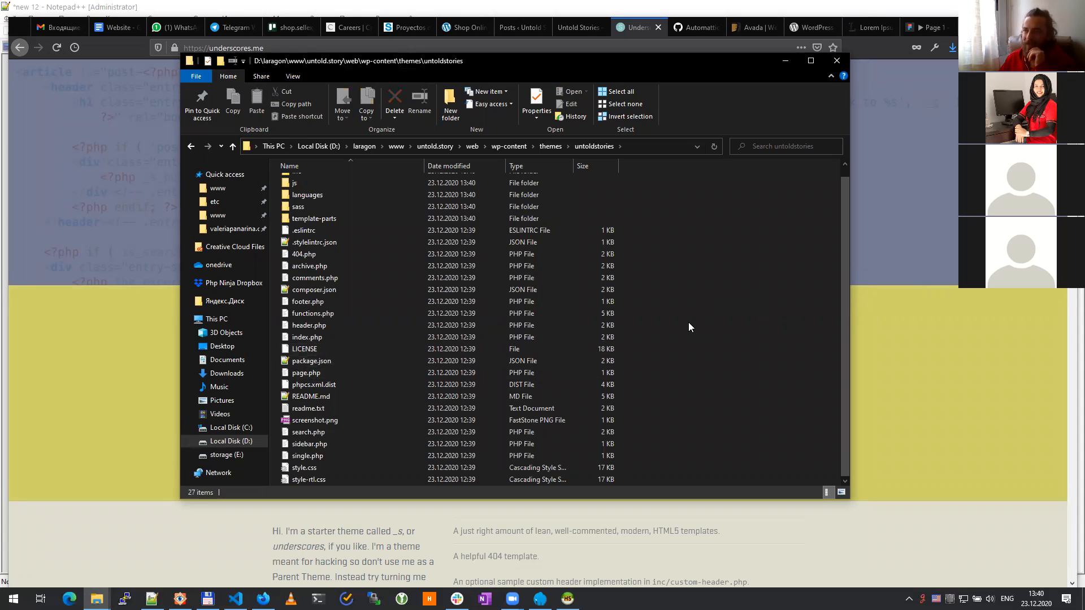
click(950, 302)
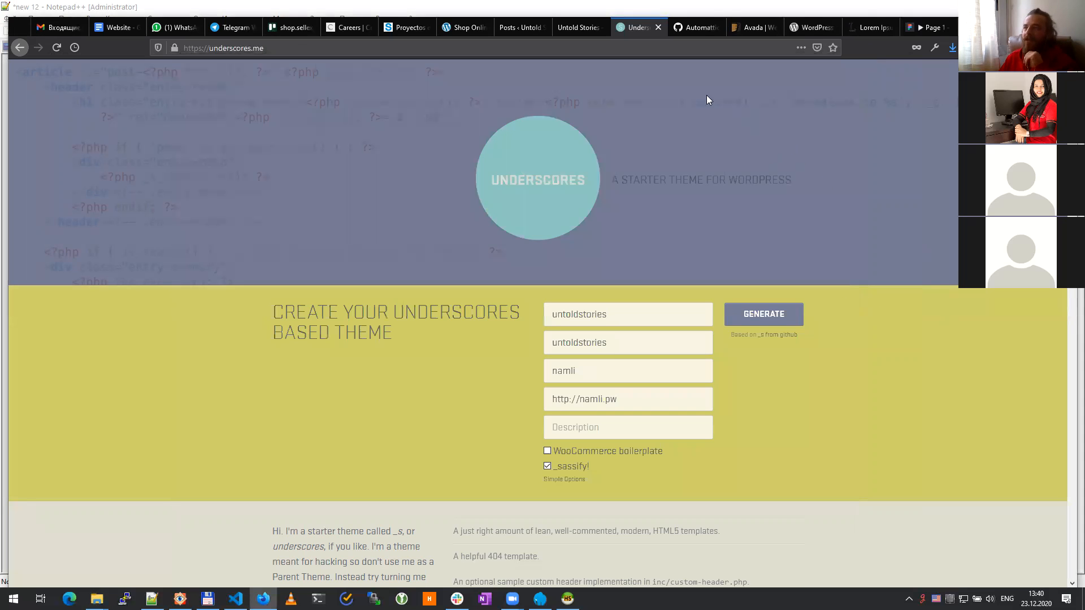
Step: Open Appearance > Themes in the Untold Stories admin and activate the untoldstories theme
click(516, 27)
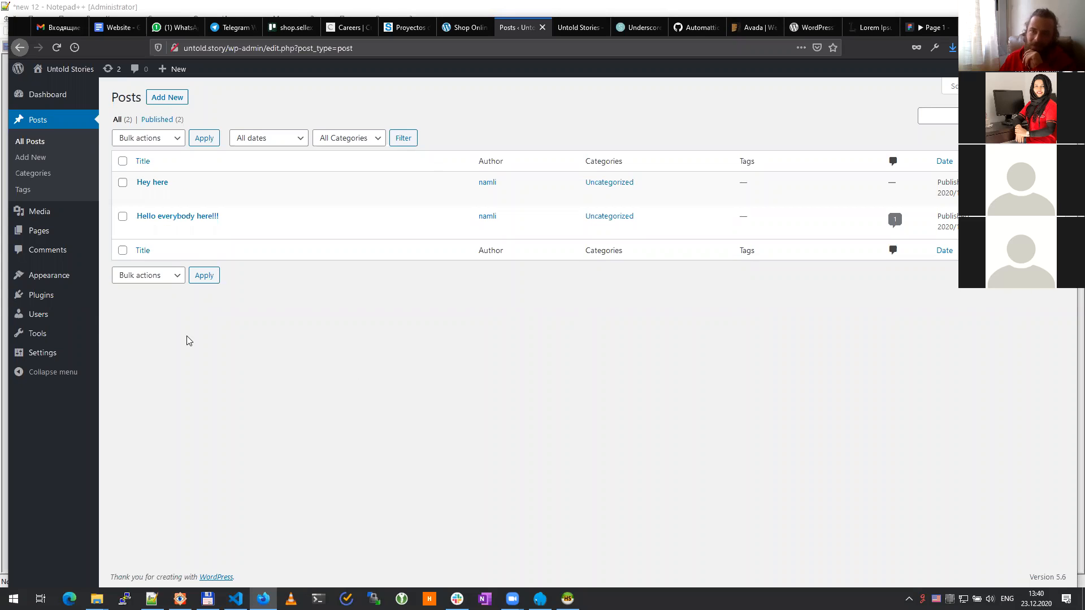
mouse_move(40, 280)
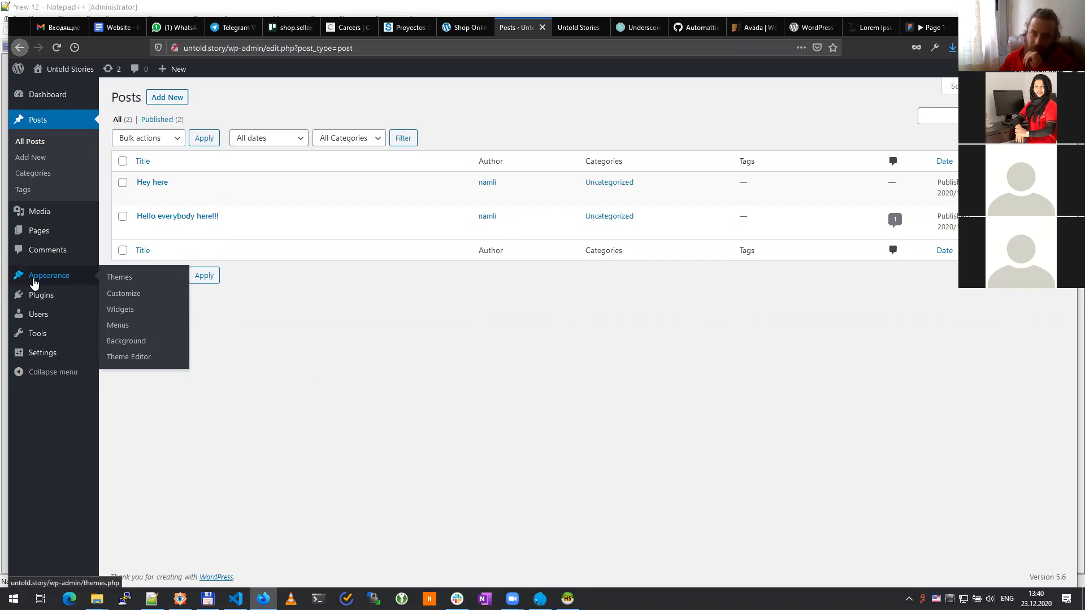
click(129, 281)
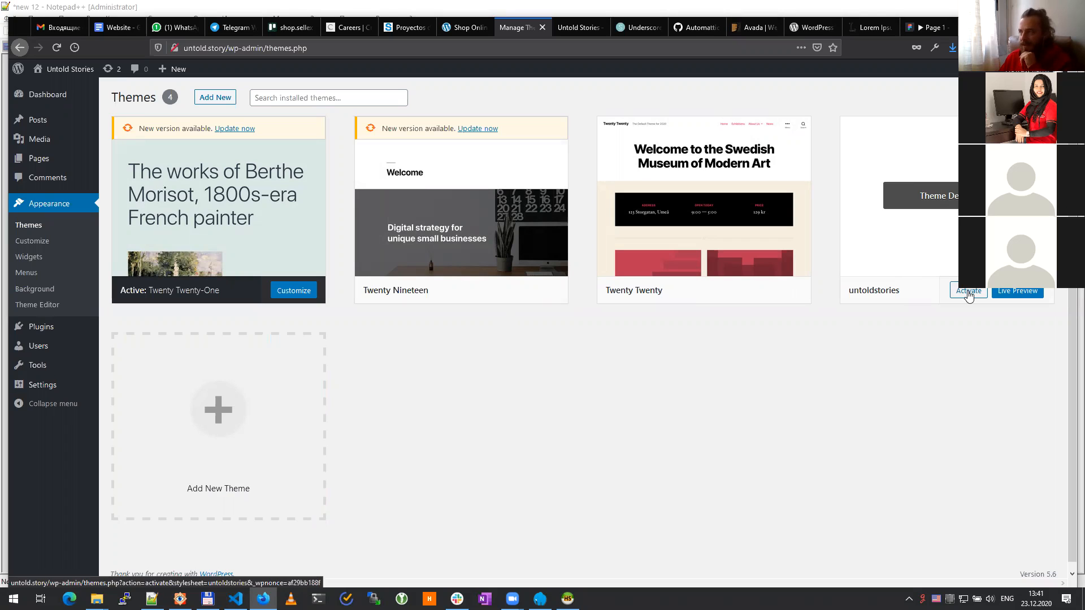
click(968, 292)
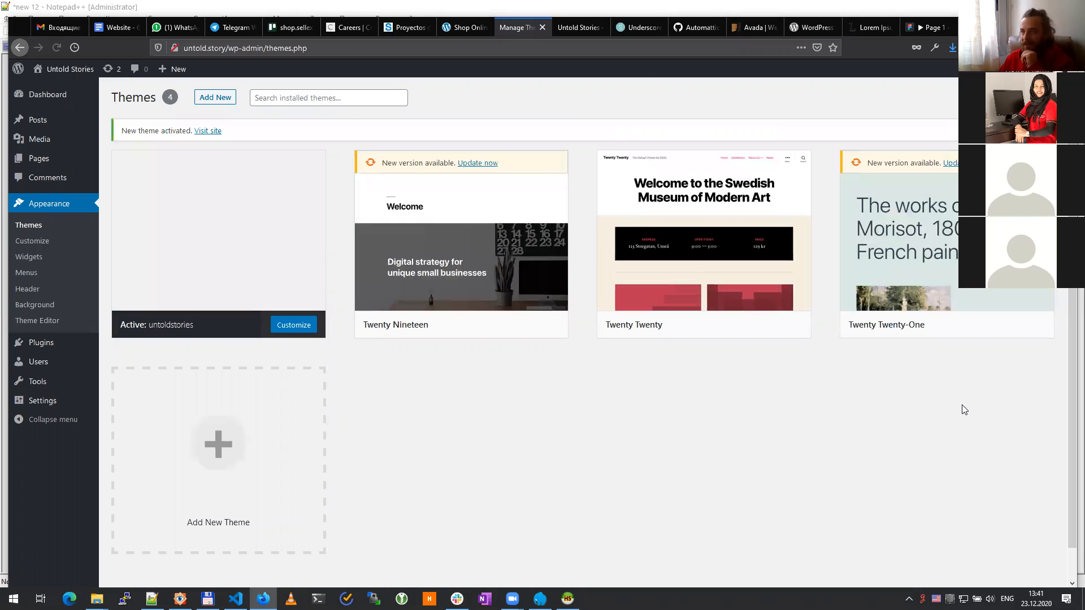
Step: Reload the Untold Stories front page to see the 'Hey here' and 'Hello everybody here!!!' posts
click(580, 29)
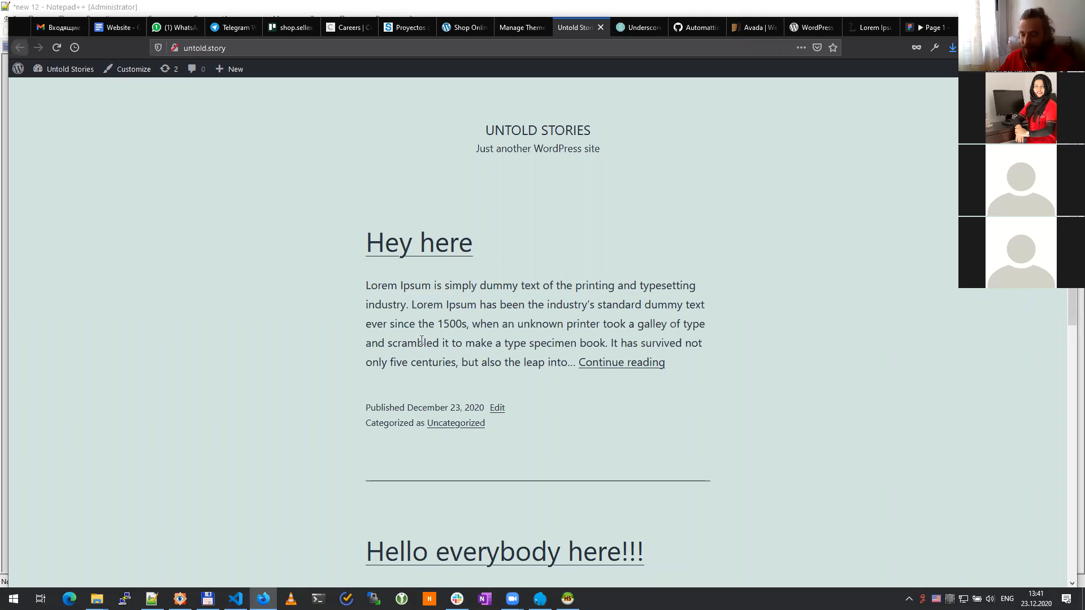
key(F5)
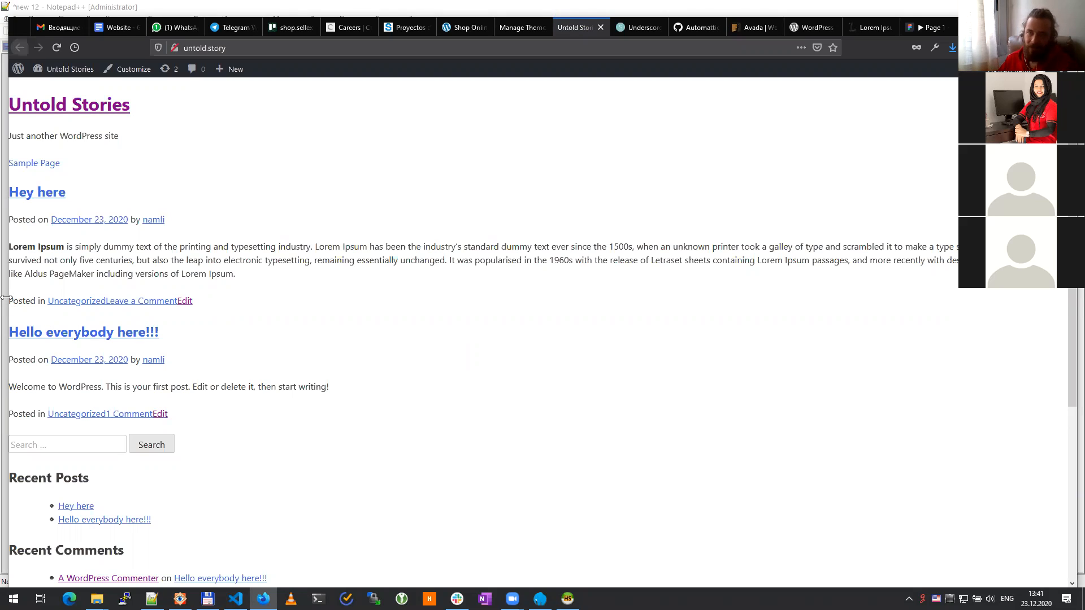
drag(5, 298, 0, 298)
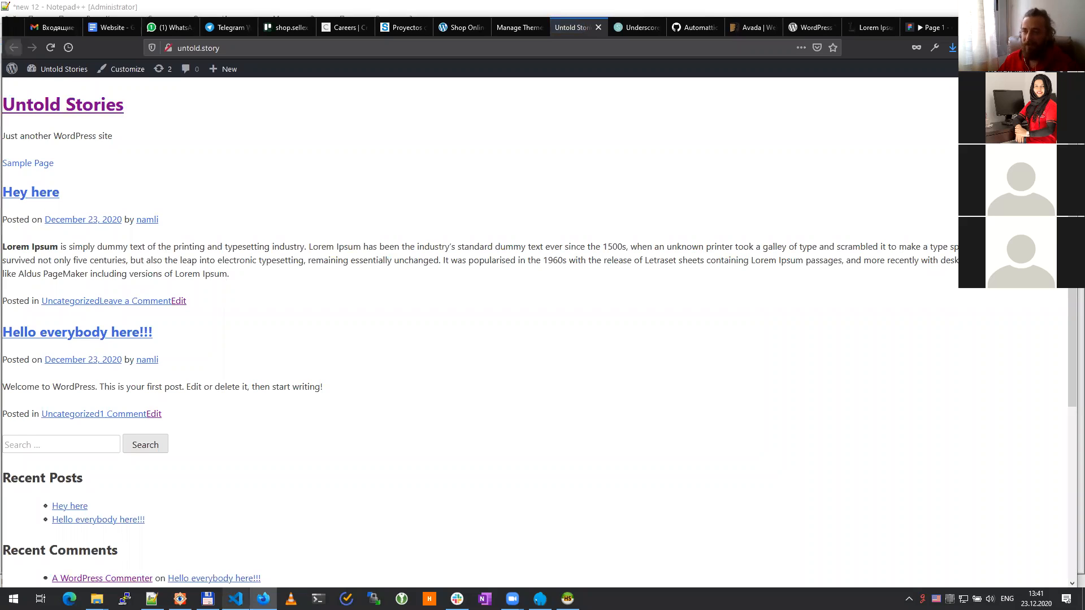
mouse_move(180, 599)
mouse_move(235, 599)
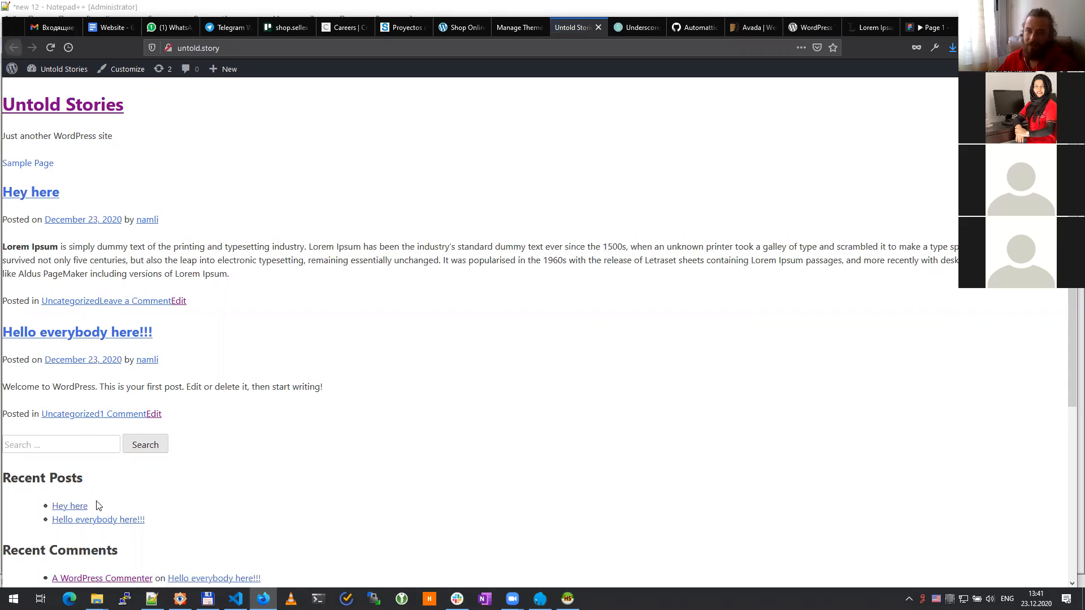
scroll(145, 364, down, 5)
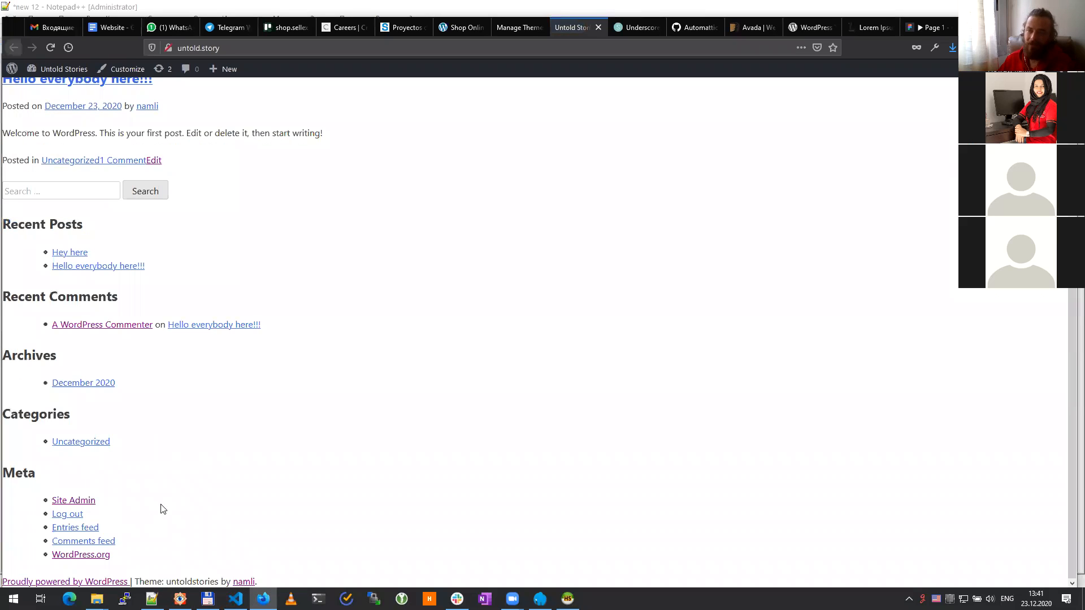
scroll(274, 429, up, 5)
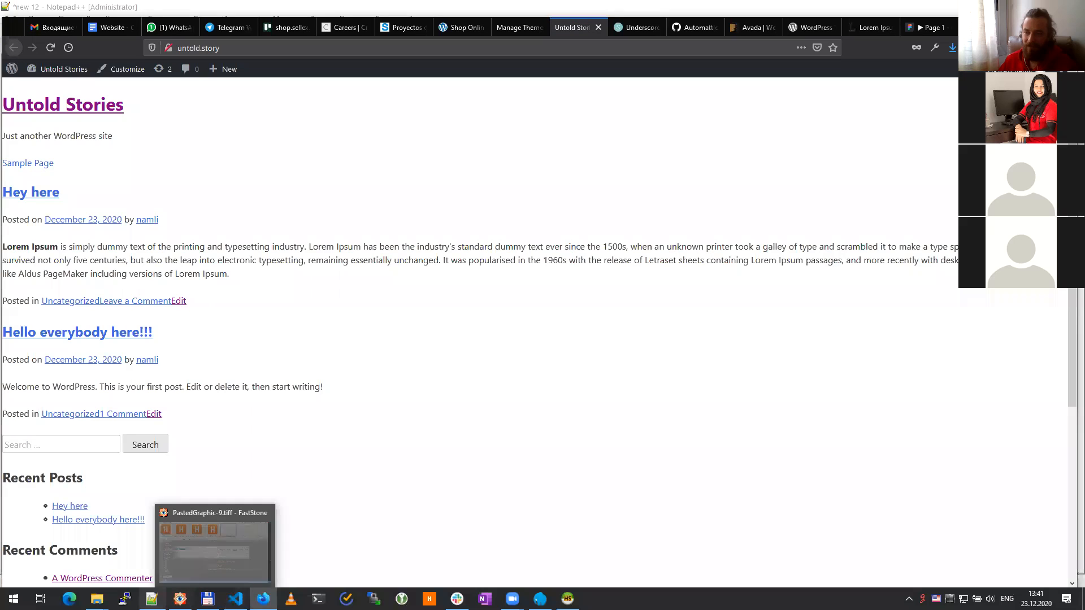
Step: Open style.css from the maximized untoldstories theme folder in Visual Studio Code
mouse_move(97, 599)
click(478, 542)
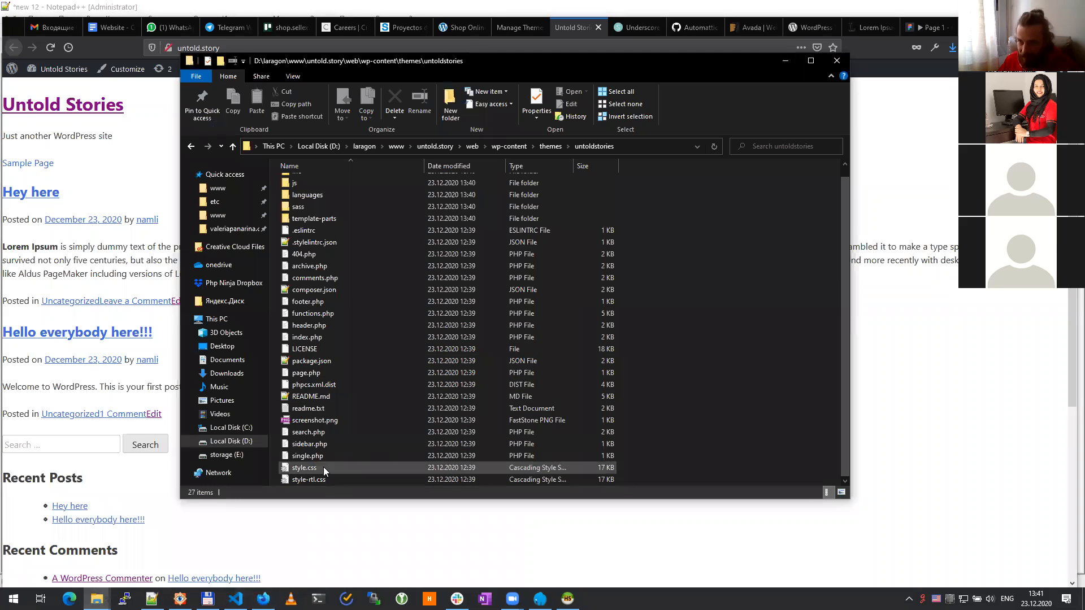
click(812, 60)
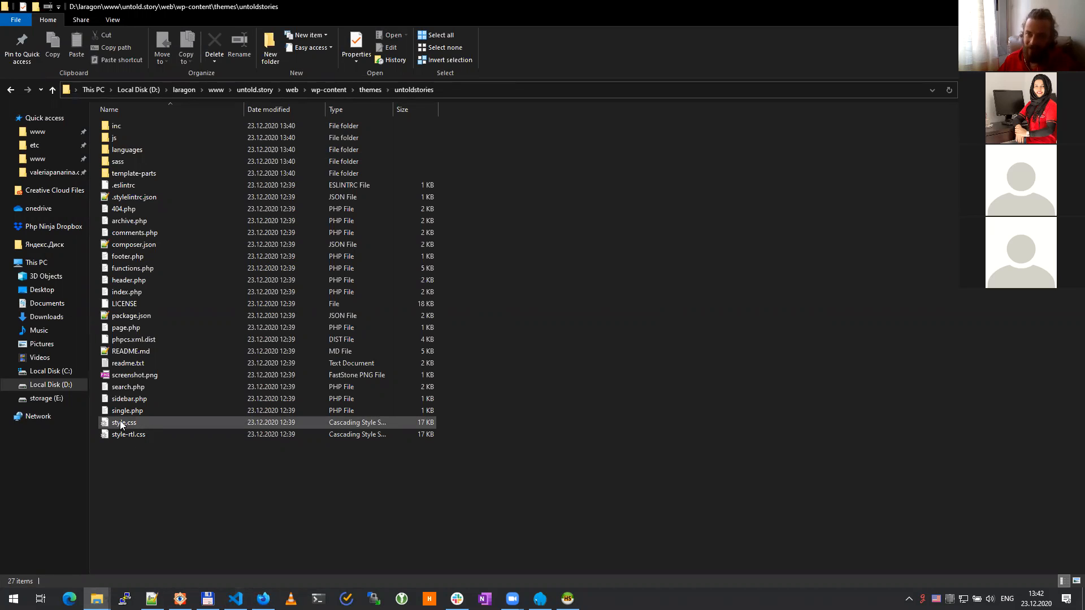
click(117, 423)
click(264, 599)
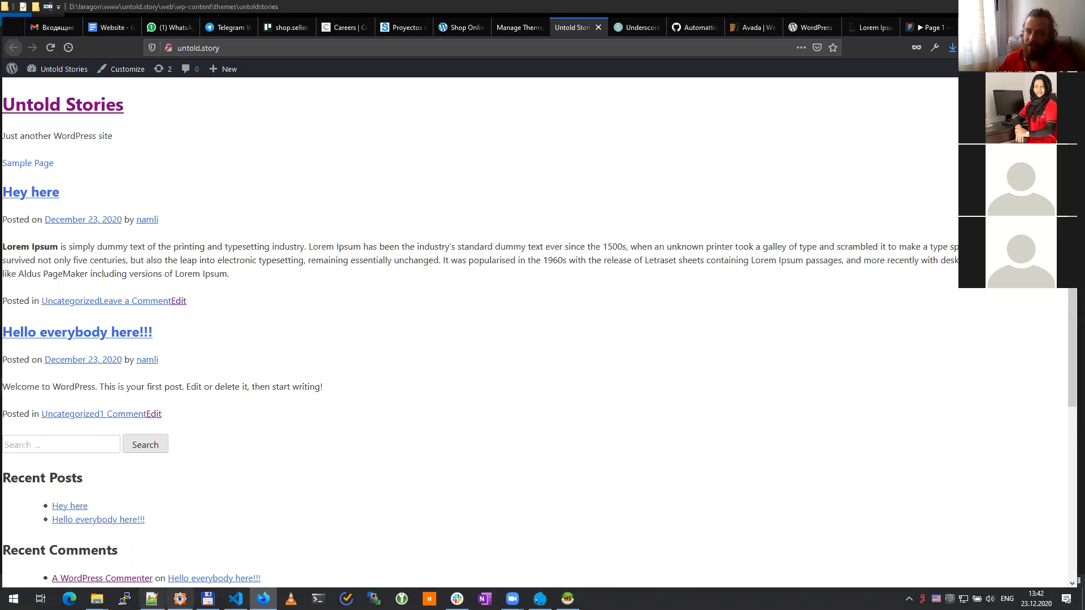
mouse_move(97, 598)
click(481, 510)
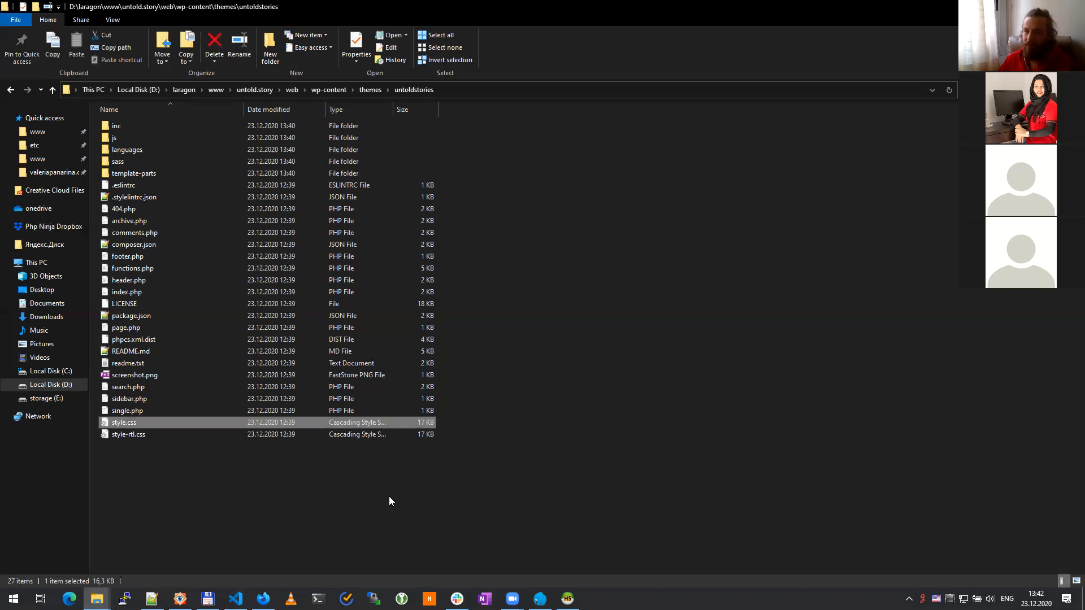
drag(143, 422, 773, 212)
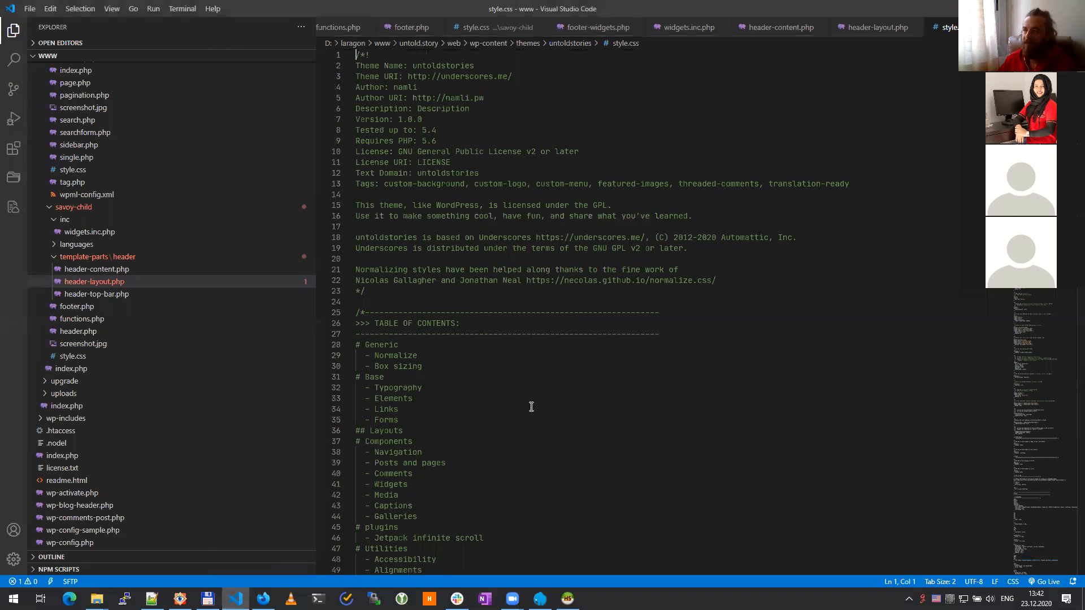
Step: Move to the end of style.css and add blank lines after the last rule
scroll(786, 370, down, 15)
scroll(785, 370, down, 18)
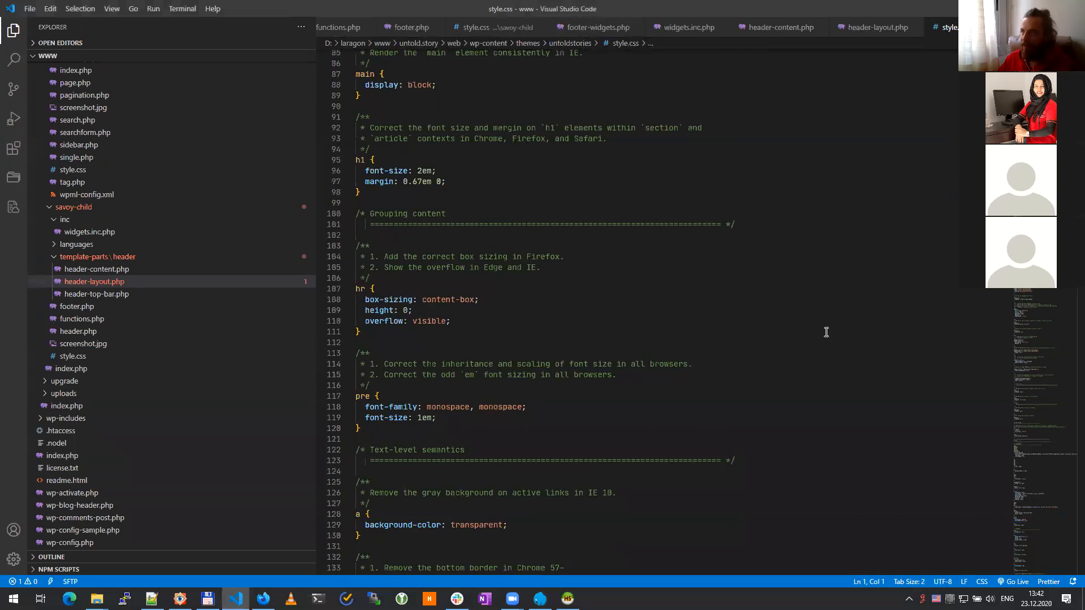
drag(1068, 102, 1068, 528)
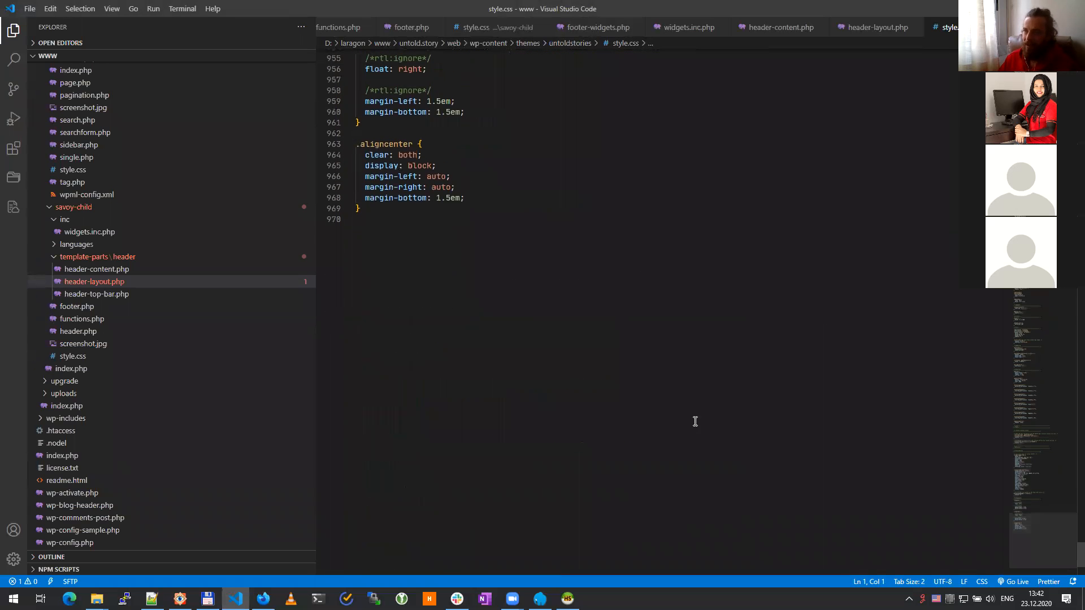
click(604, 399)
key(Return)
key(Return)
key(Return)
key(Return)
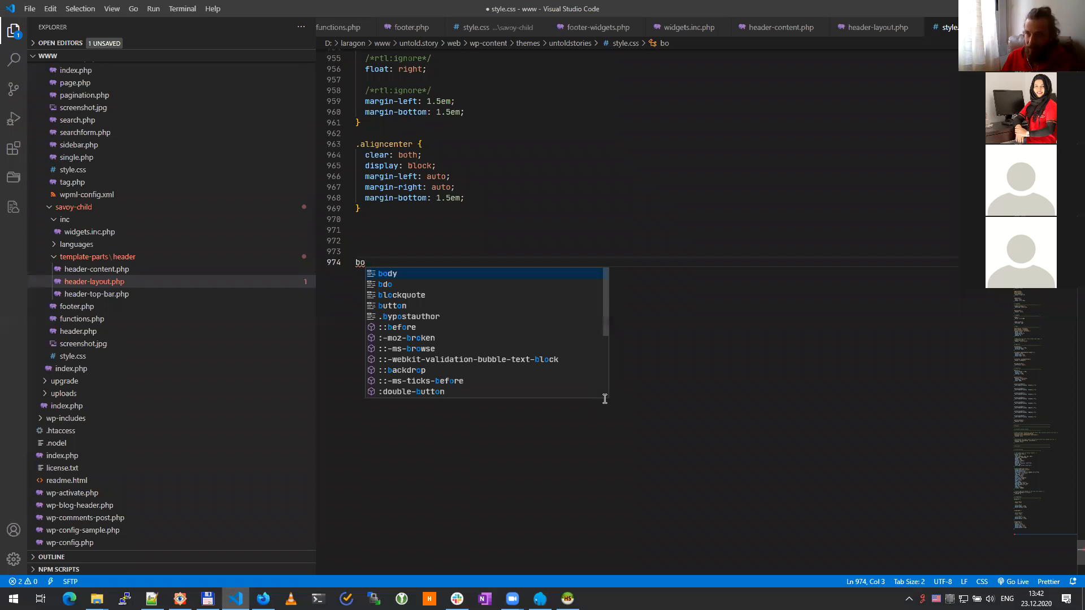
Step: Write a body rule with background-color: red and save the stylesheet
key(Return)
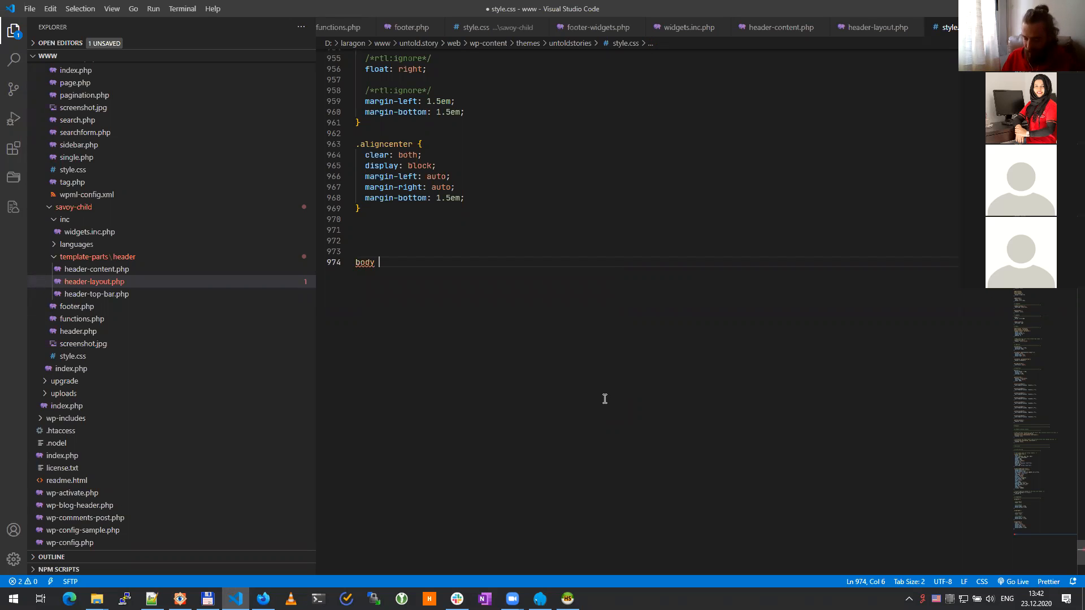
text({)
key(Return)
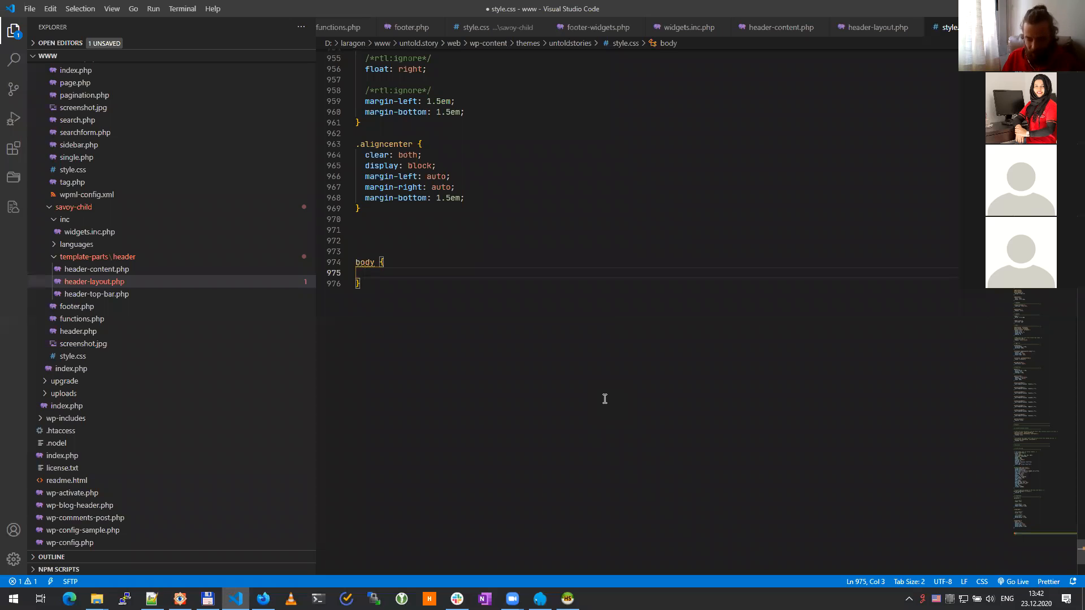
text(ba)
key(Down)
key(Return)
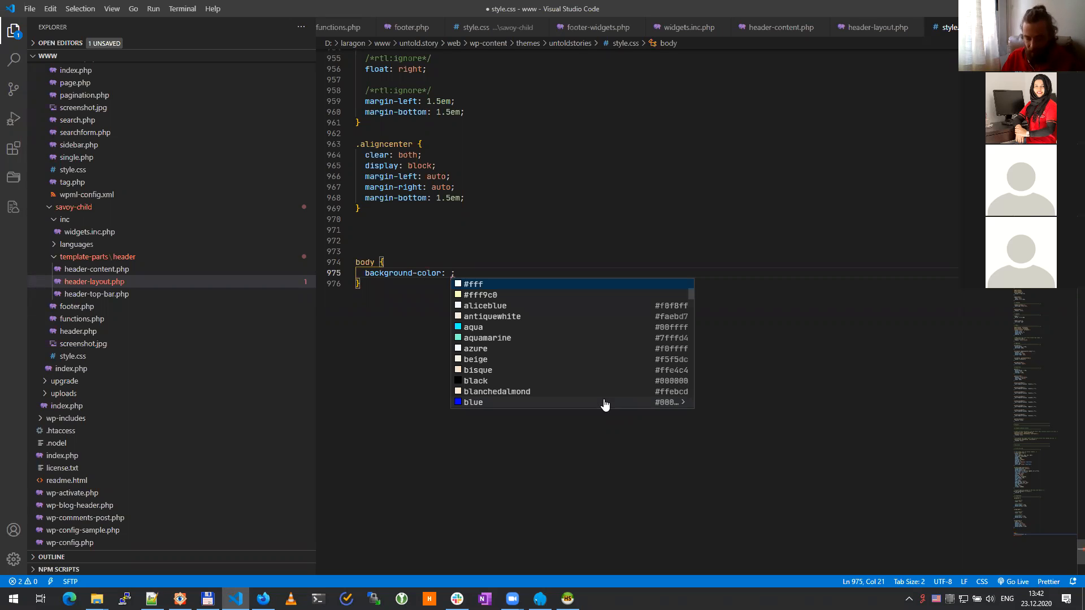
text(red)
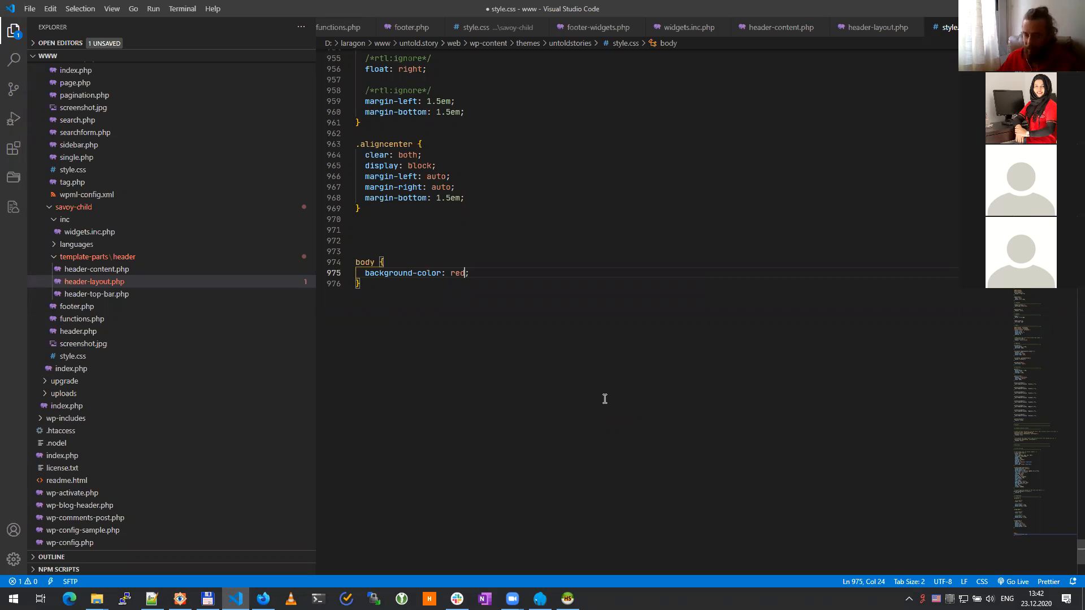
key(alt+Tab)
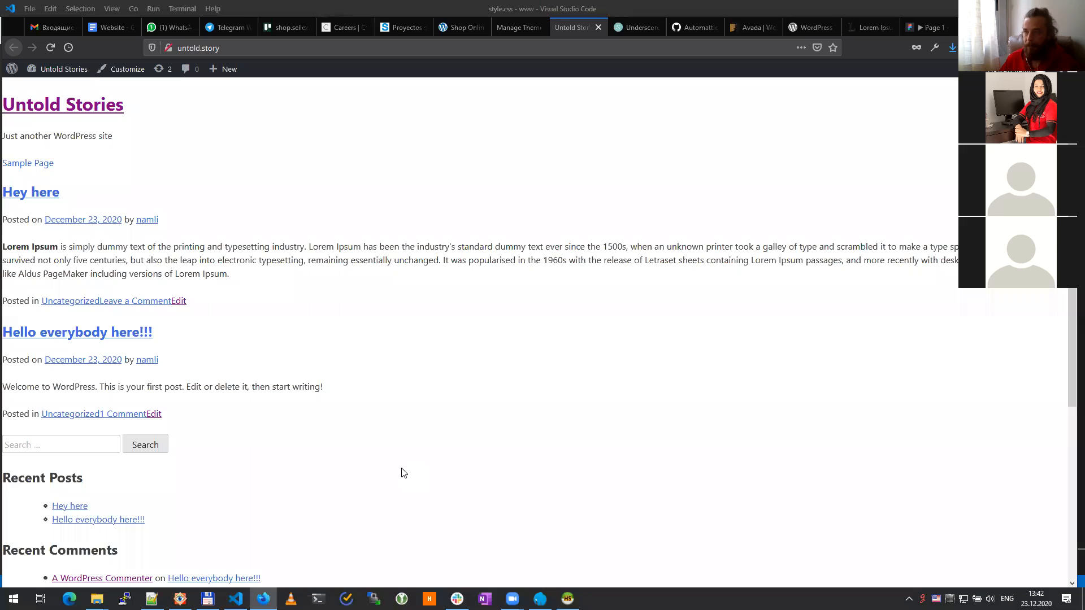
Step: Reload the site and inspect the body element's style rules in Developer Tools
key(F5)
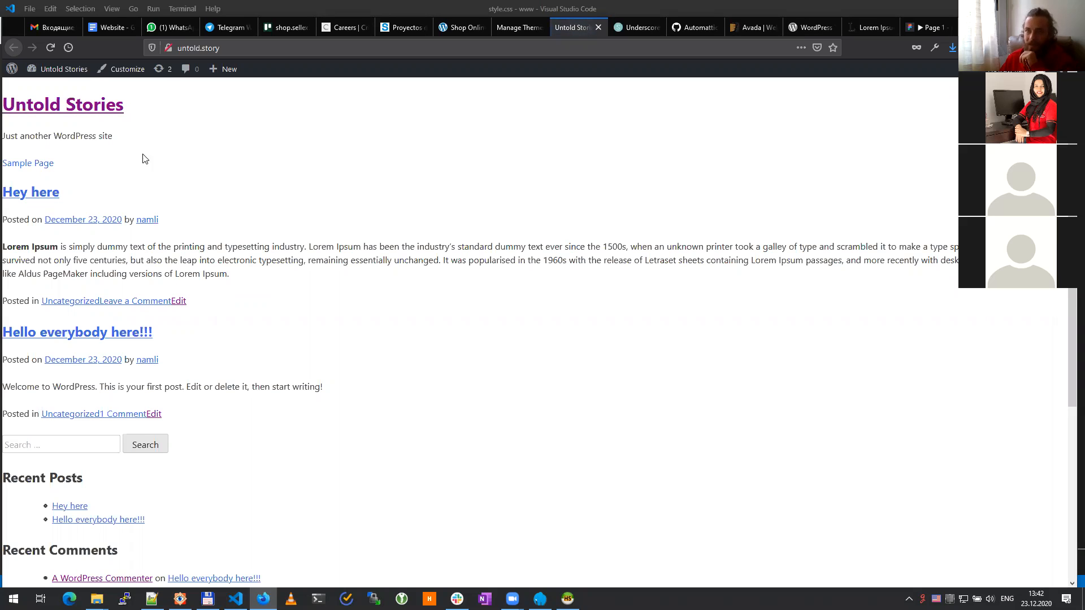
right_click(138, 120)
click(320, 440)
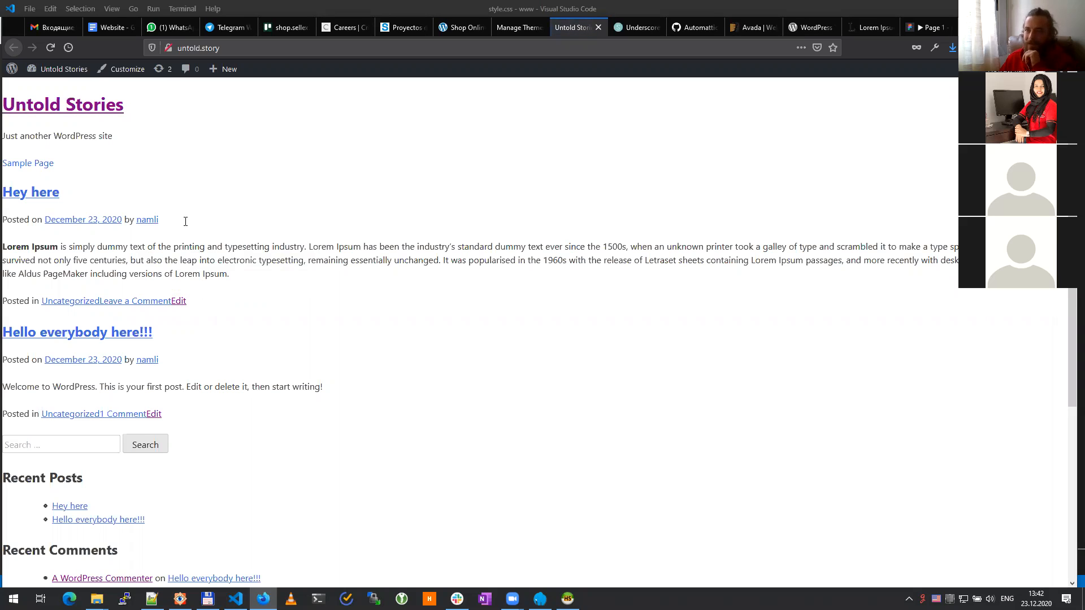
right_click(130, 116)
click(197, 256)
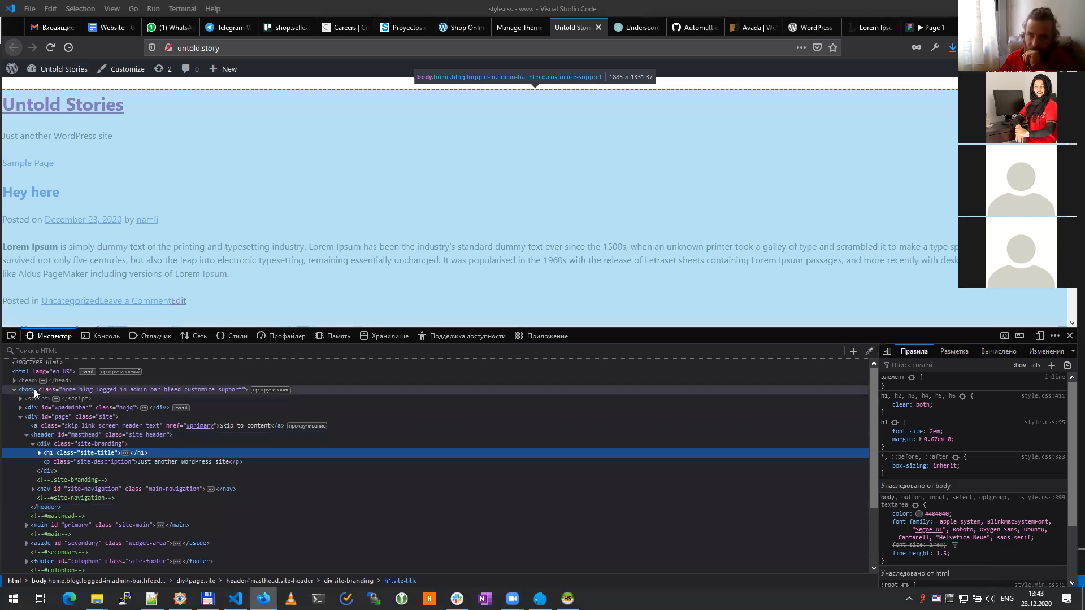
click(34, 389)
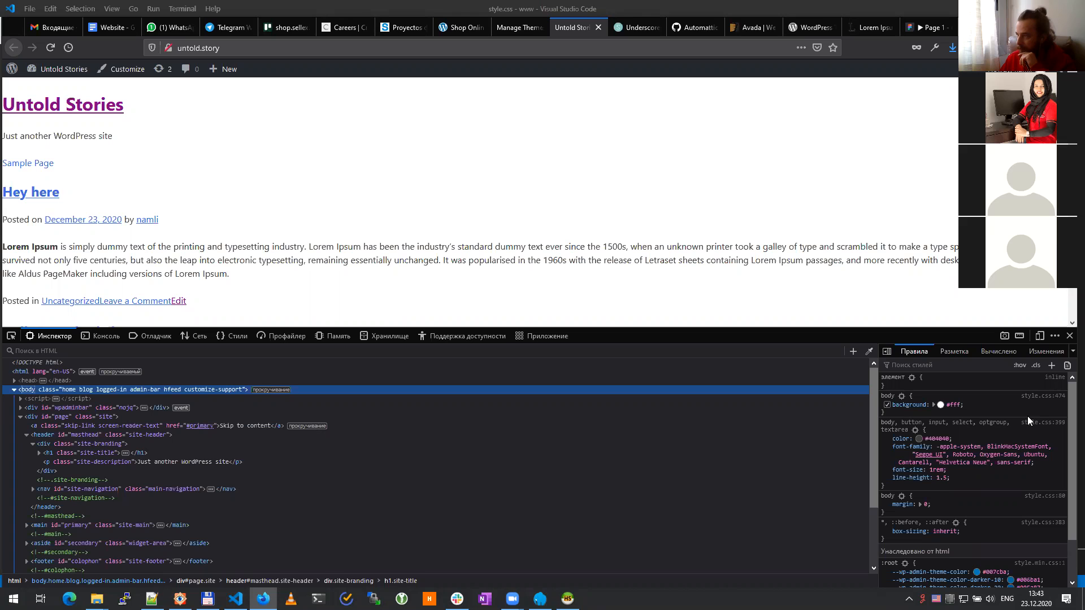
scroll(1027, 416, down, 2)
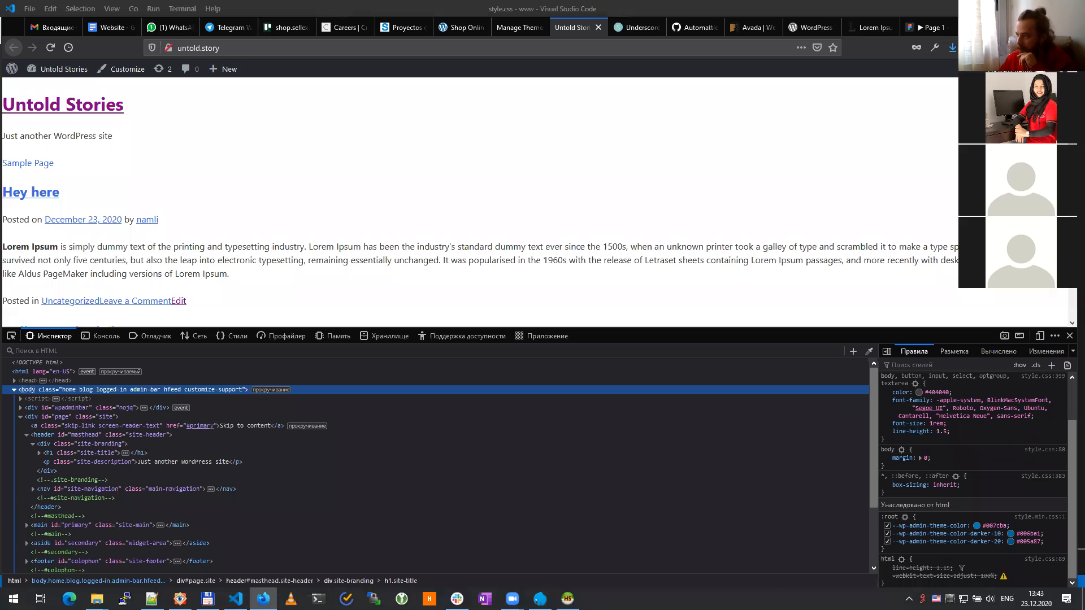
Step: Change the property to background: red, save, and reload the site to see red
key(alt+Tab)
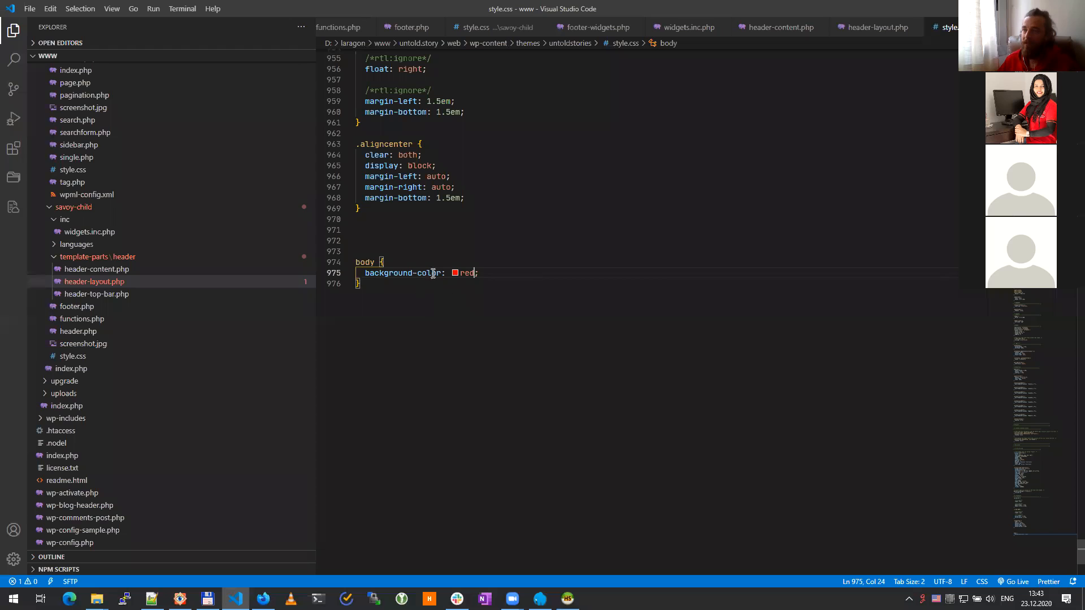
click(415, 273)
key(Delete)
key(Delete)
key(Delete)
key(Delete)
key(Delete)
key(Delete)
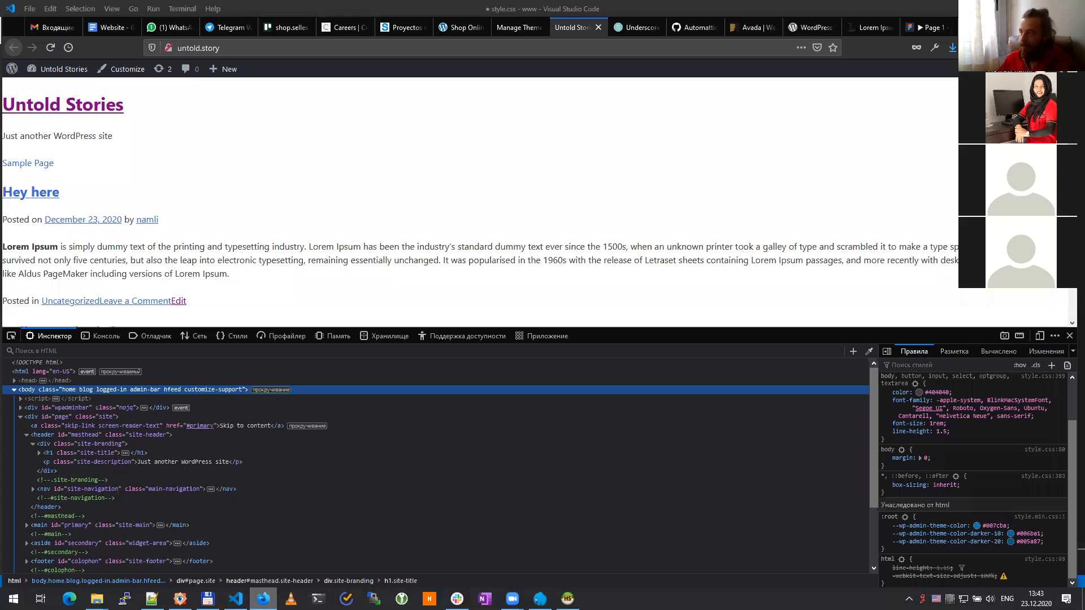
click(264, 599)
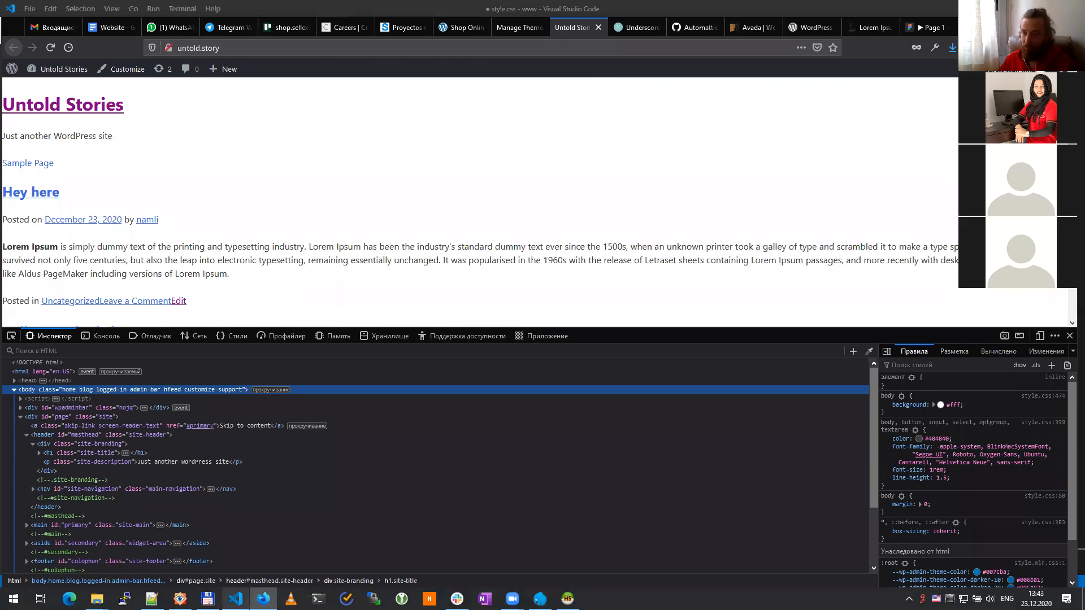
click(235, 599)
key(ctrl+s)
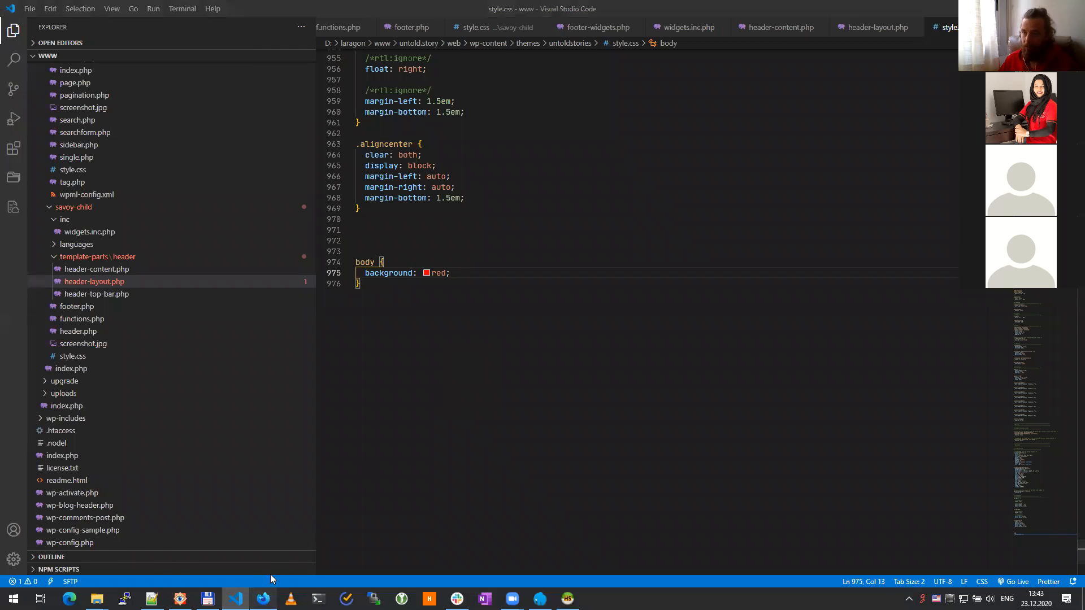
click(264, 599)
key(F5)
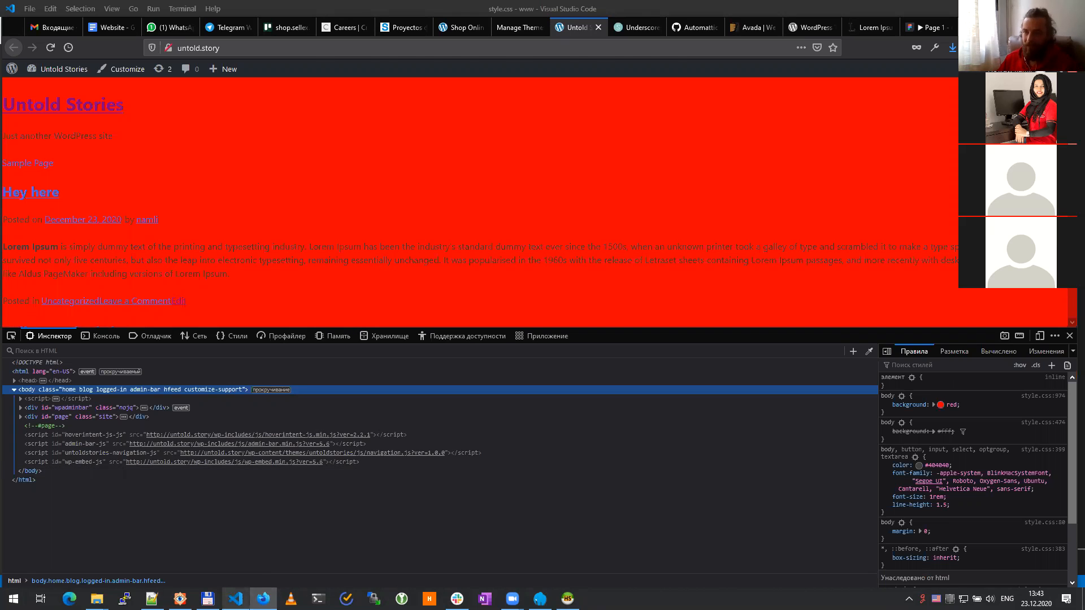
Step: Delete the background: red declaration, leaving an empty body rule
click(235, 598)
key(shift+Home)
key(BackSpace)
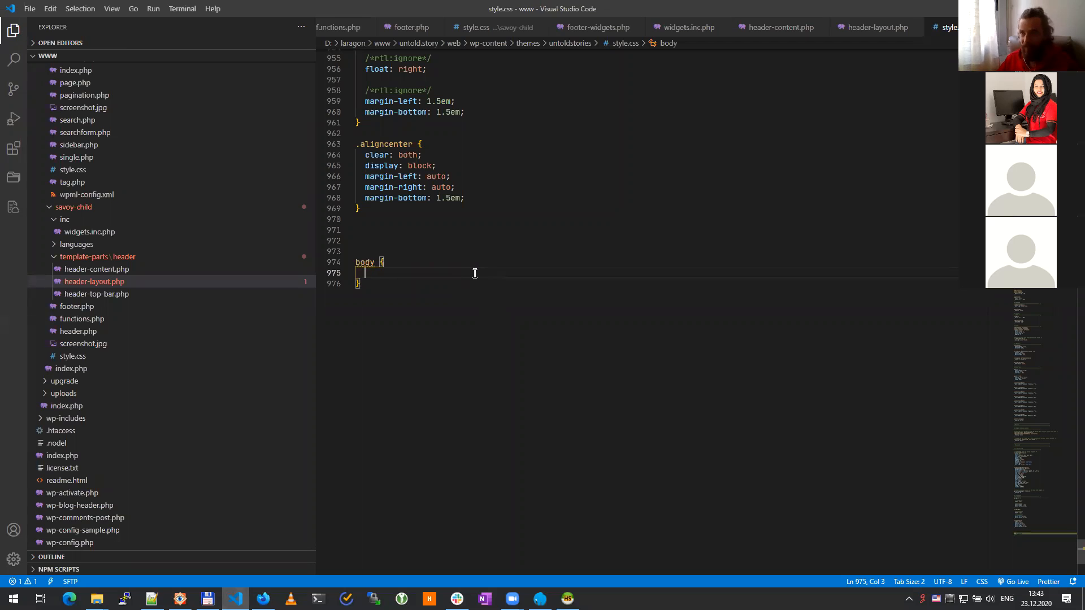
Step: Remove the empty body rule from style.css
click(264, 598)
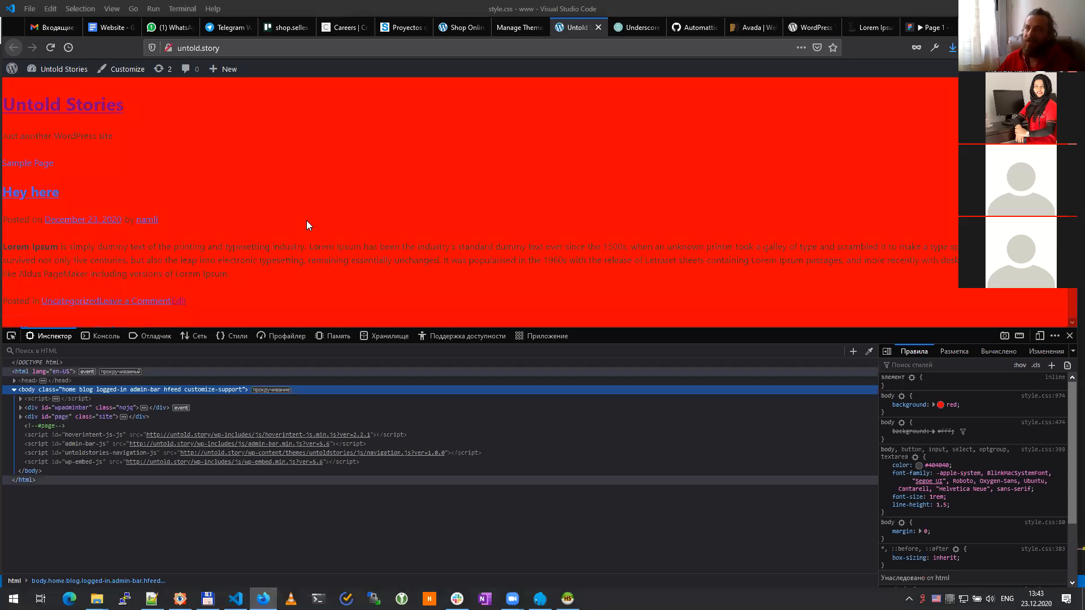
click(243, 594)
drag(375, 286, 317, 249)
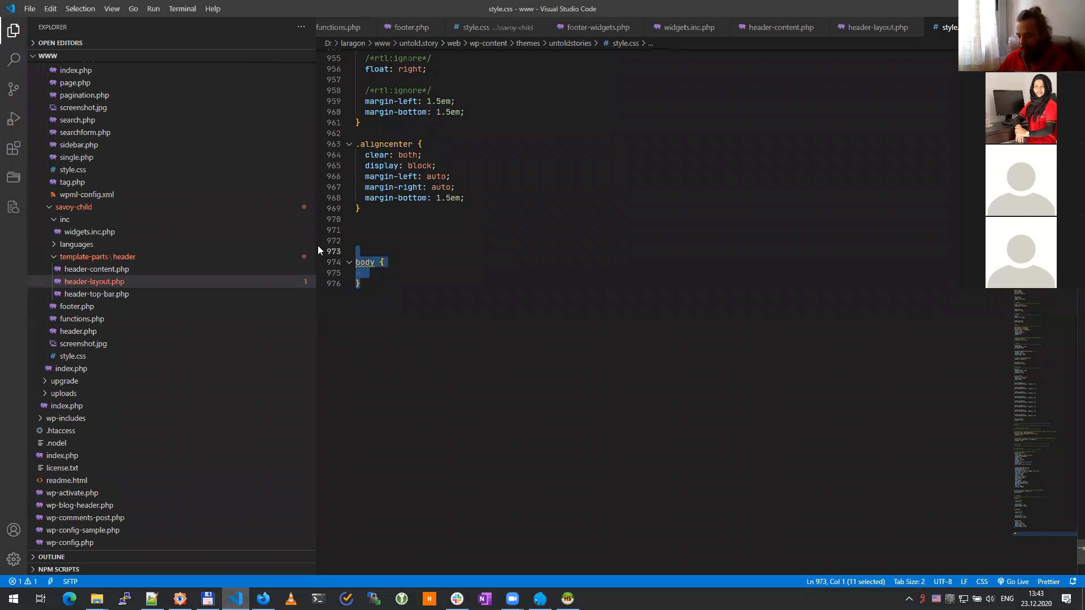
key(Return)
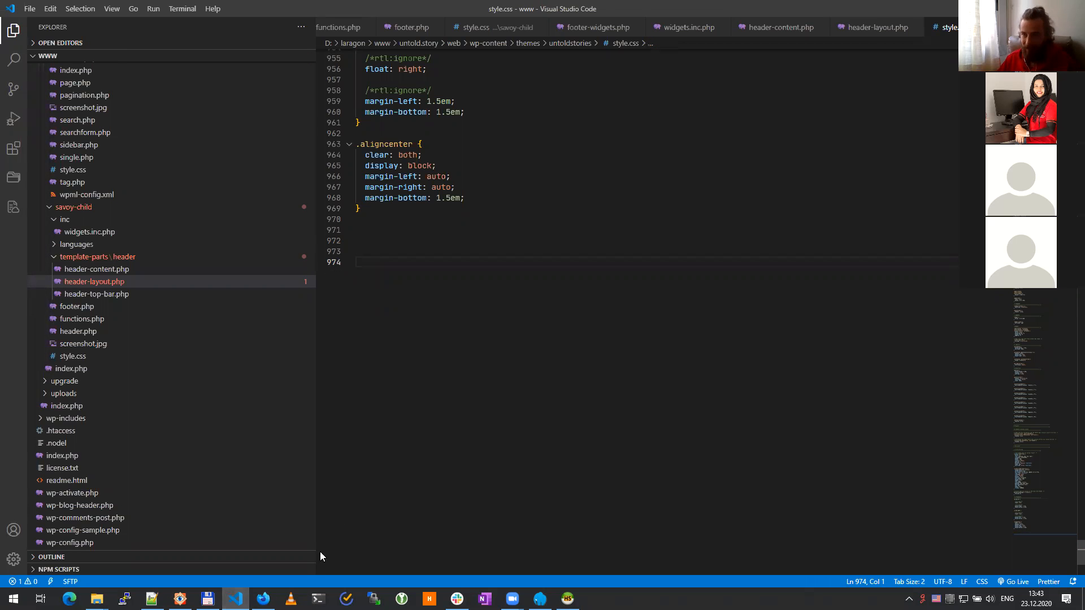
Step: Reload the site to confirm the white background and close the developer tools
click(264, 599)
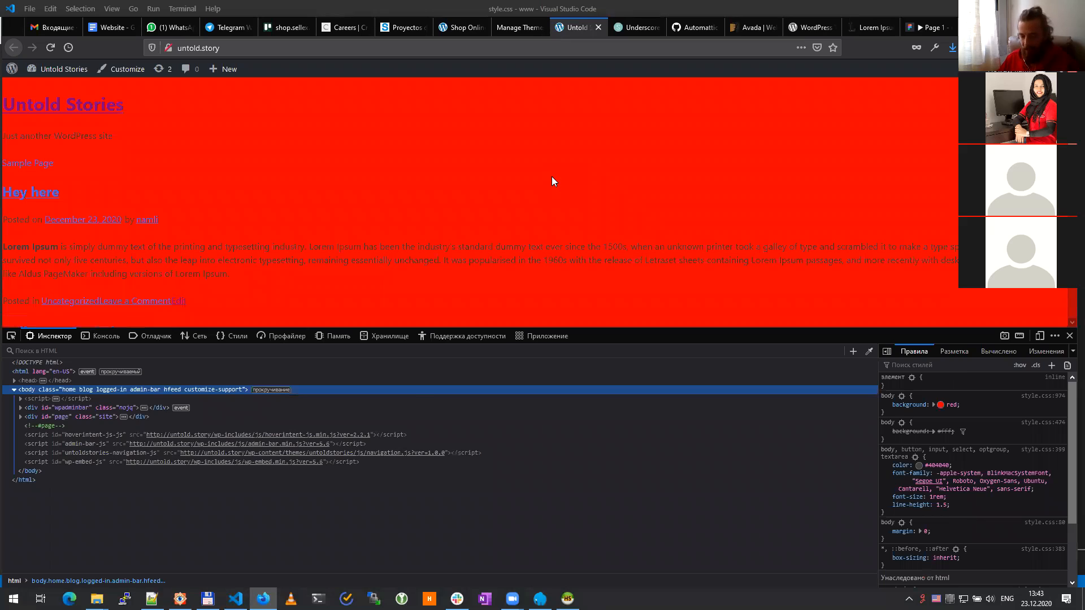
key(F5)
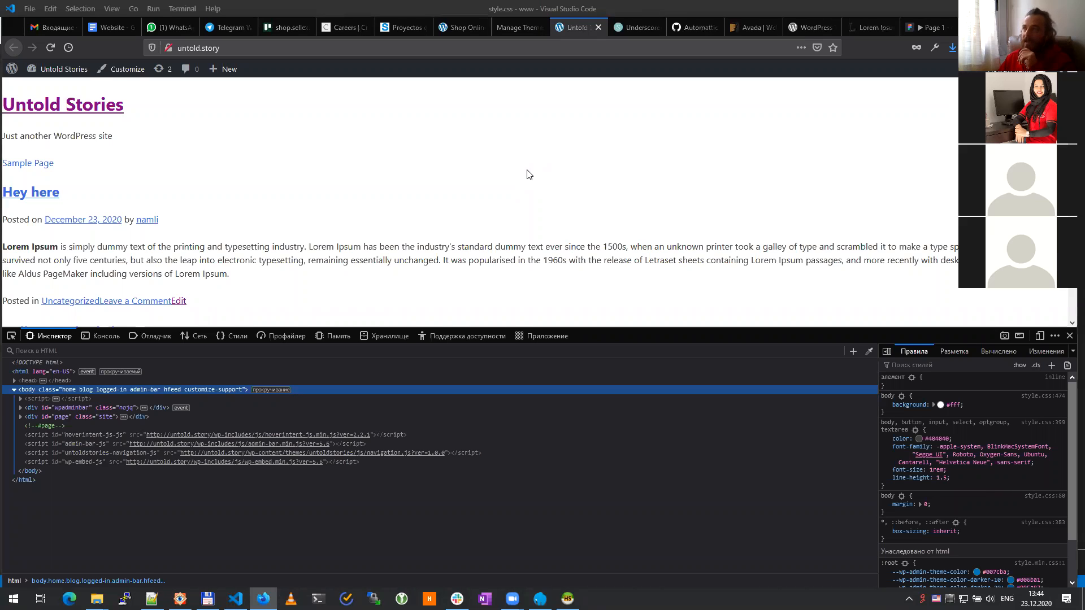
click(1069, 337)
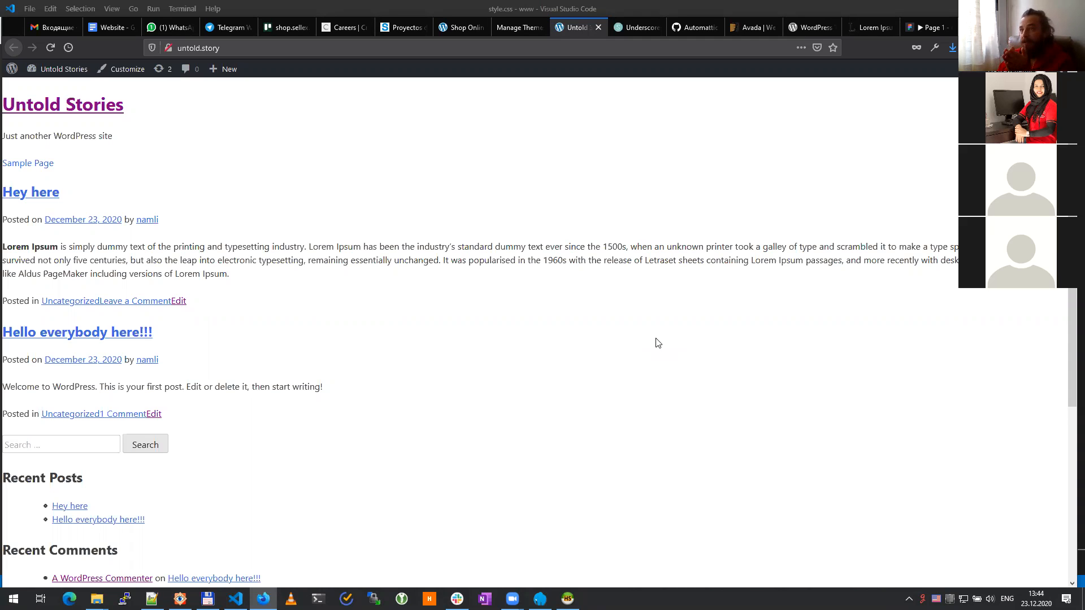
click(930, 26)
Step: Scroll through the Figma prototype's story sections, then go back to the WordPress Themes page
scroll(575, 268, up, 10)
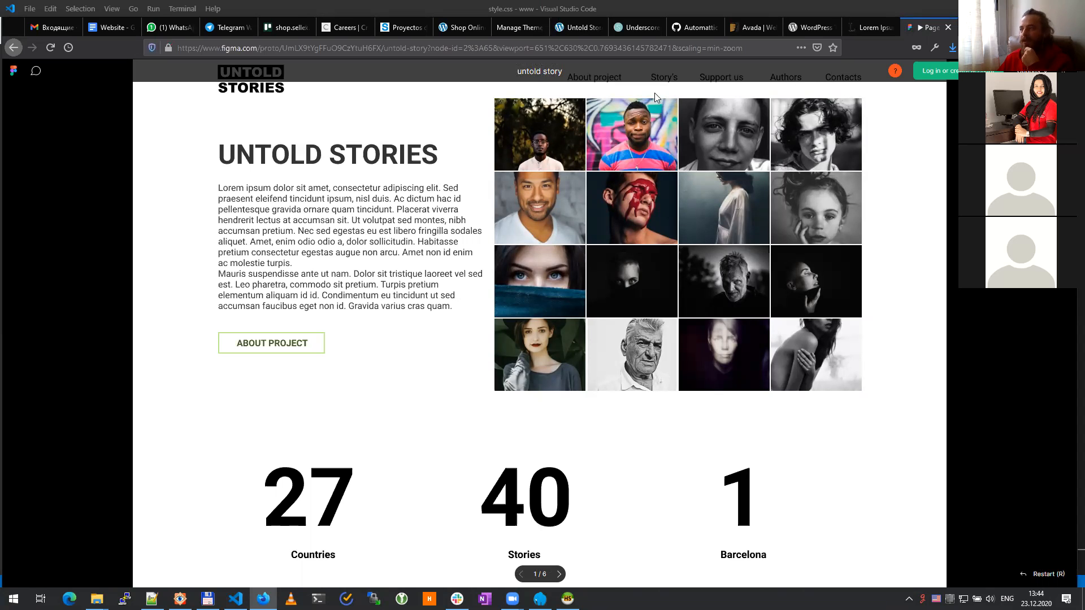
scroll(691, 355, down, 1)
scroll(689, 355, down, 8)
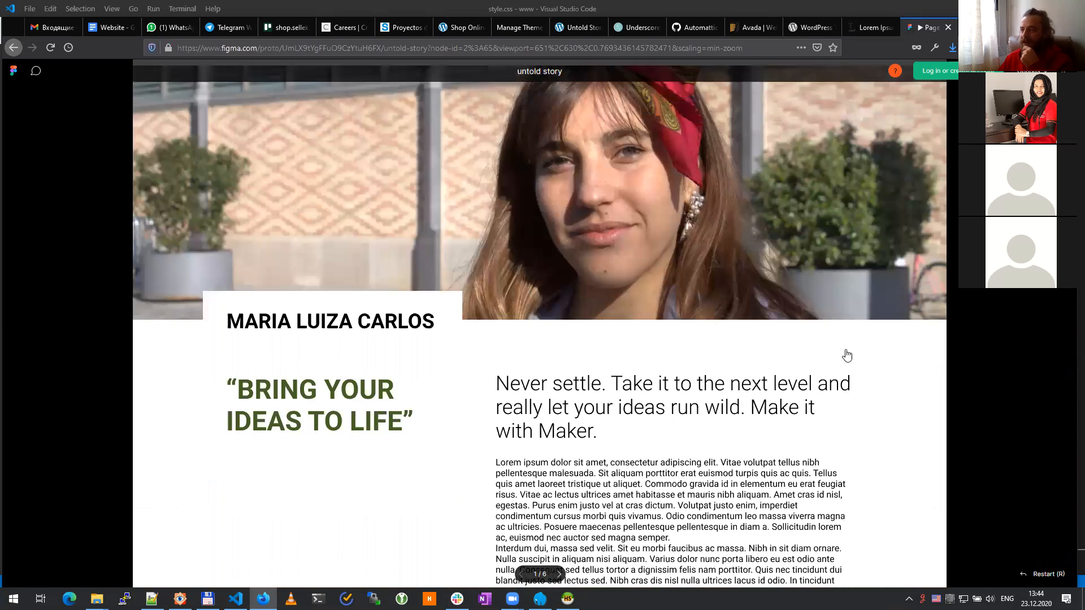
scroll(1021, 429, down, 2)
scroll(1021, 430, down, 9)
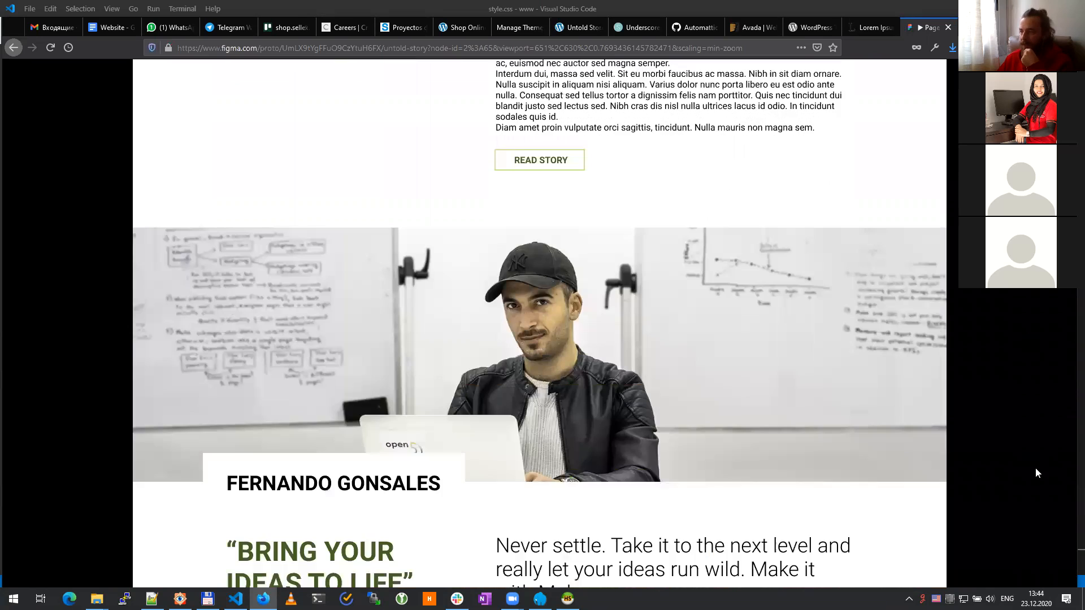
scroll(1017, 463, down, 6)
scroll(881, 356, up, 5)
scroll(876, 345, up, 15)
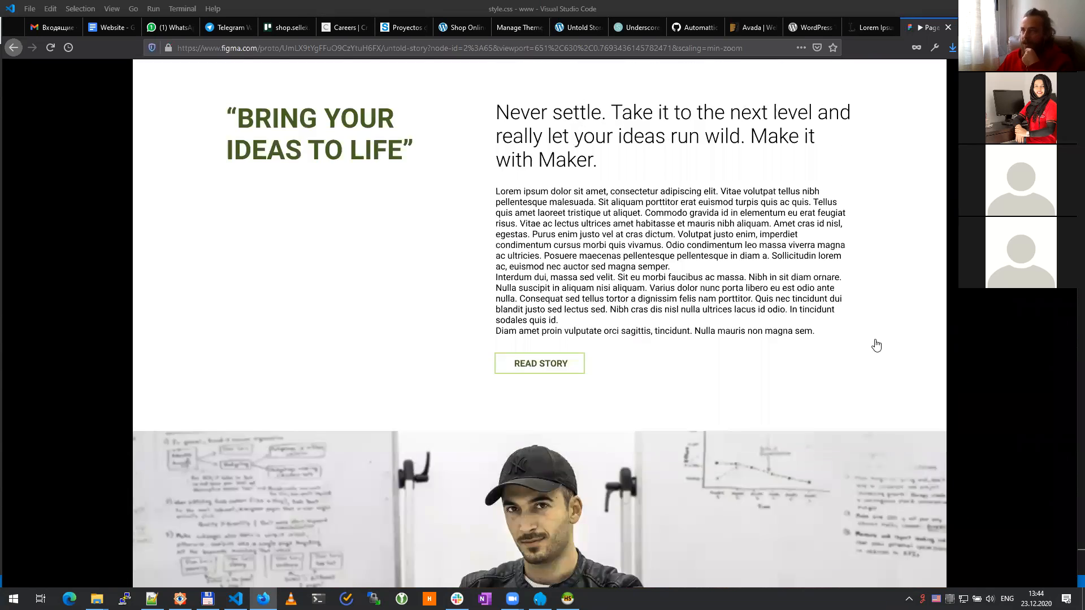
scroll(875, 346, up, 5)
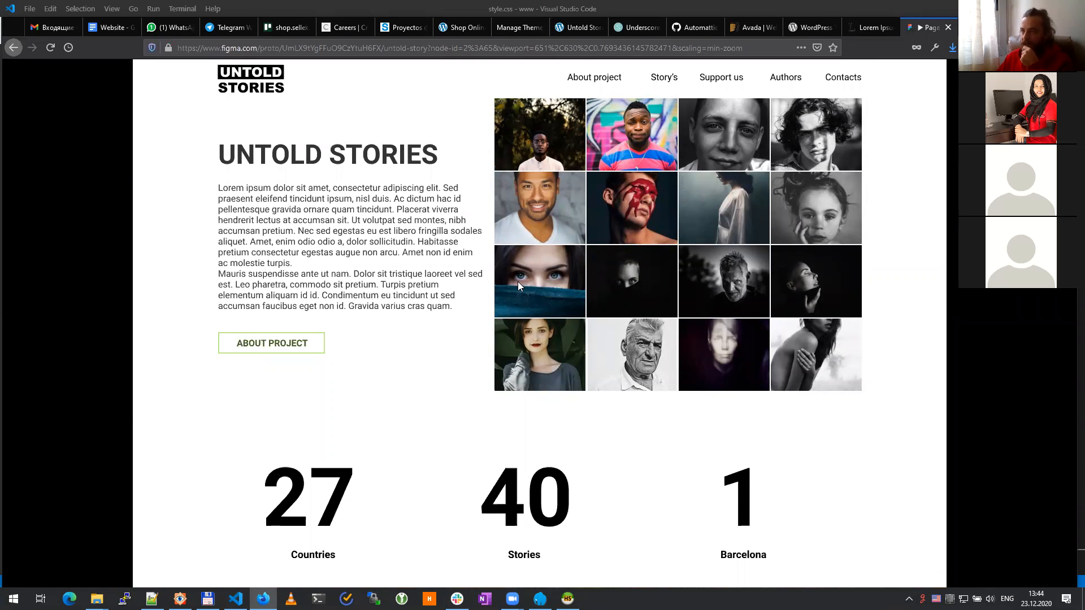
scroll(447, 307, down, 2)
scroll(478, 430, down, 12)
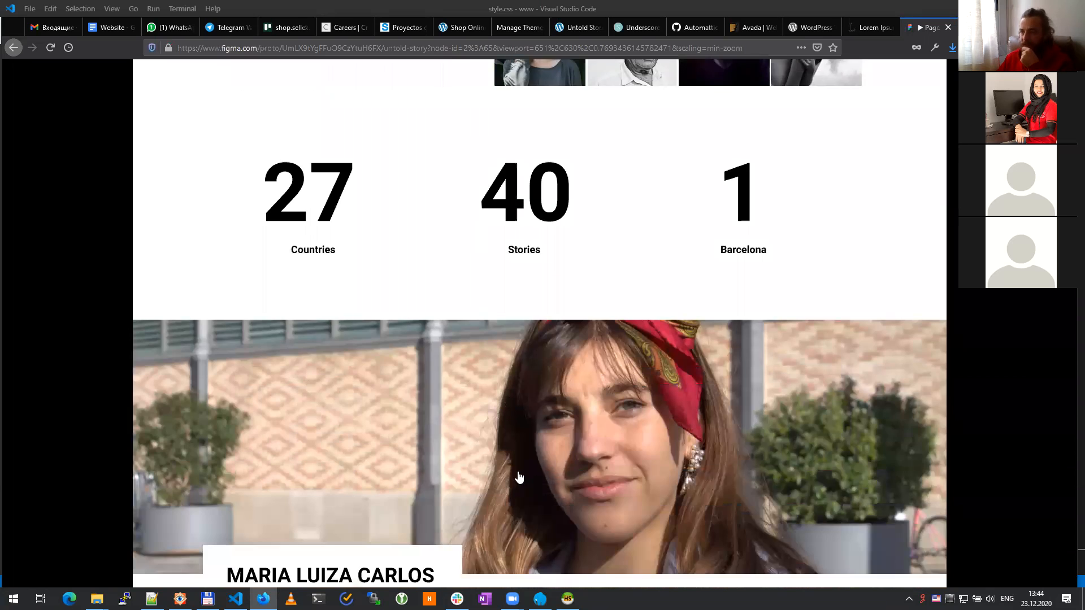
scroll(497, 399, down, 13)
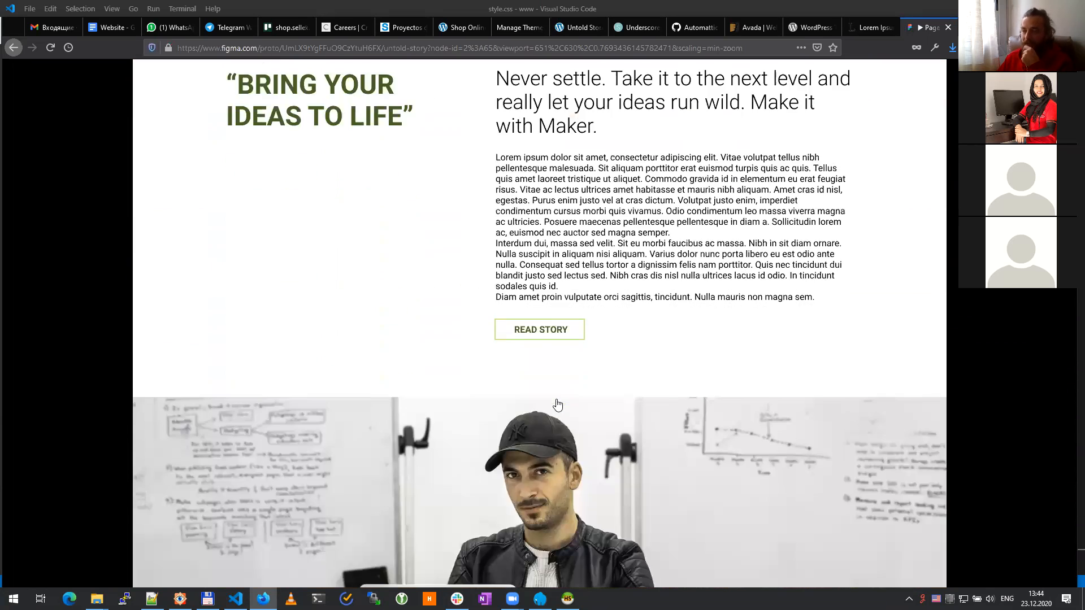
scroll(480, 398, down, 4)
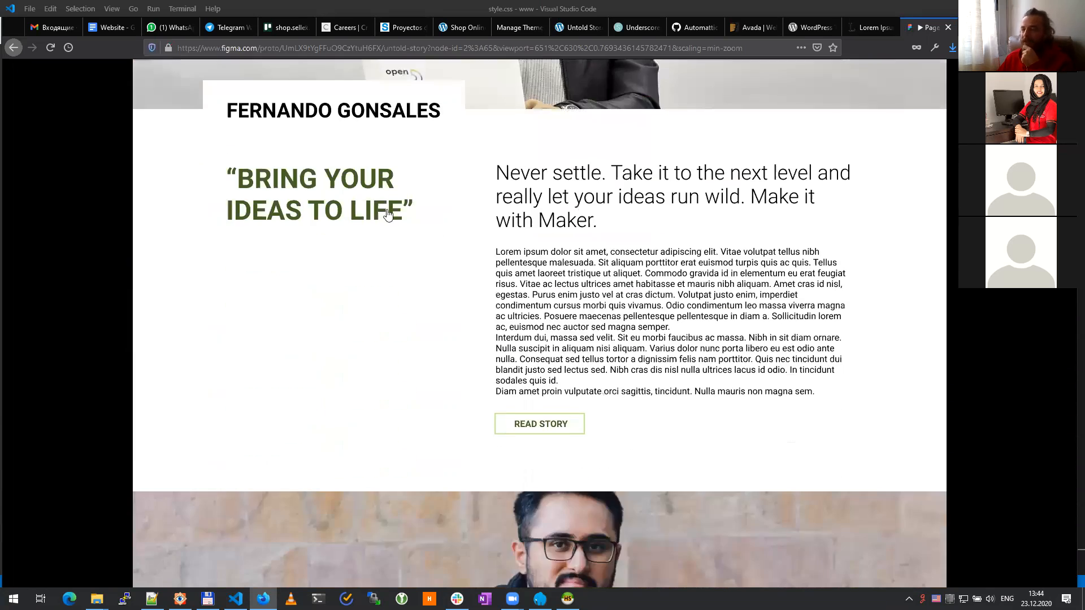
scroll(559, 385, down, 11)
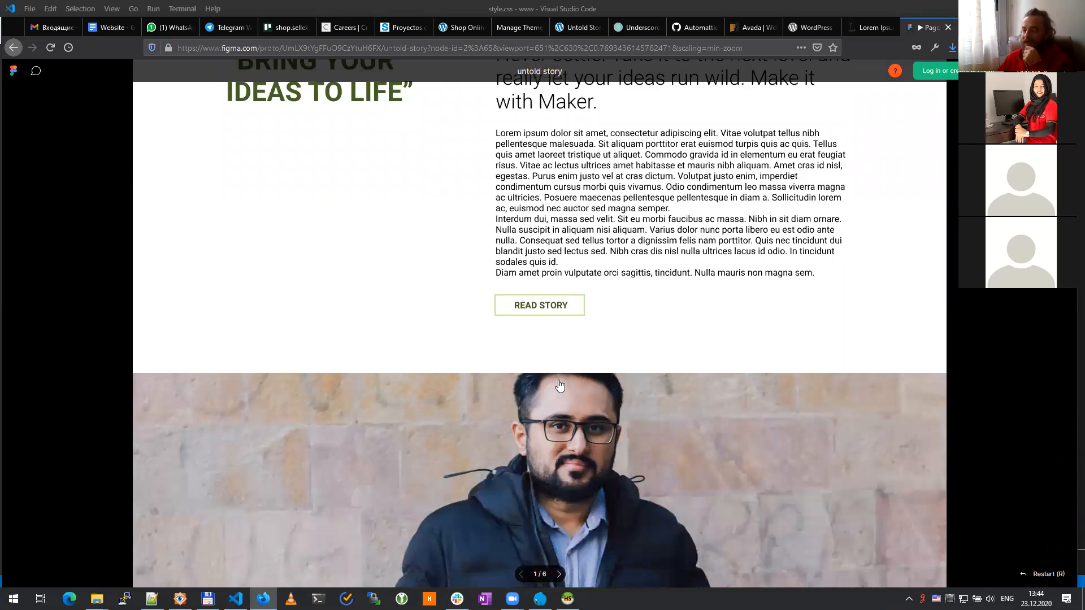
scroll(559, 386, down, 12)
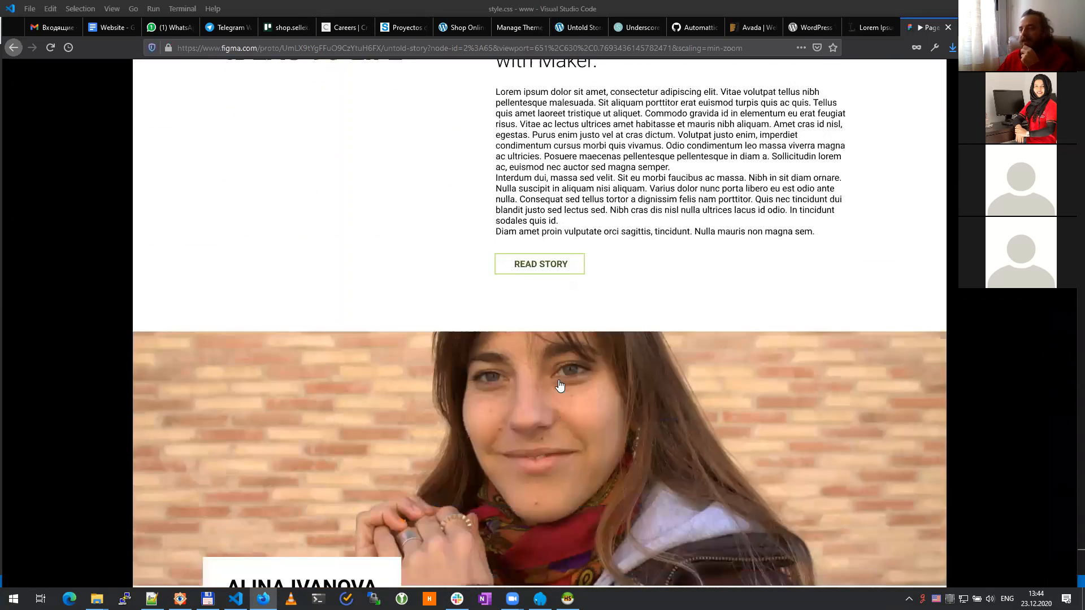
scroll(559, 385, down, 3)
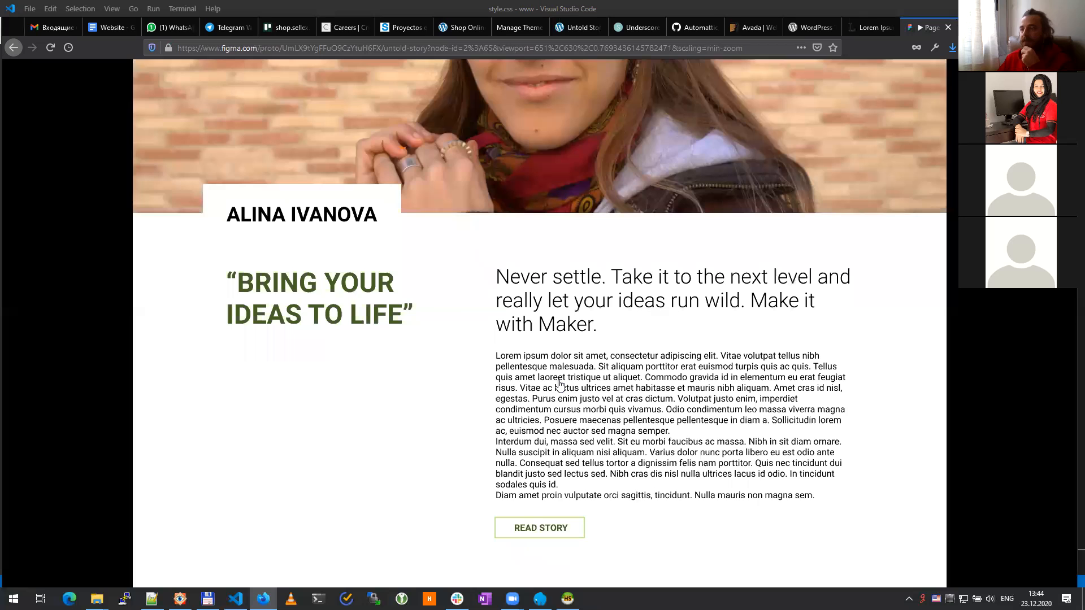
scroll(560, 384, down, 3)
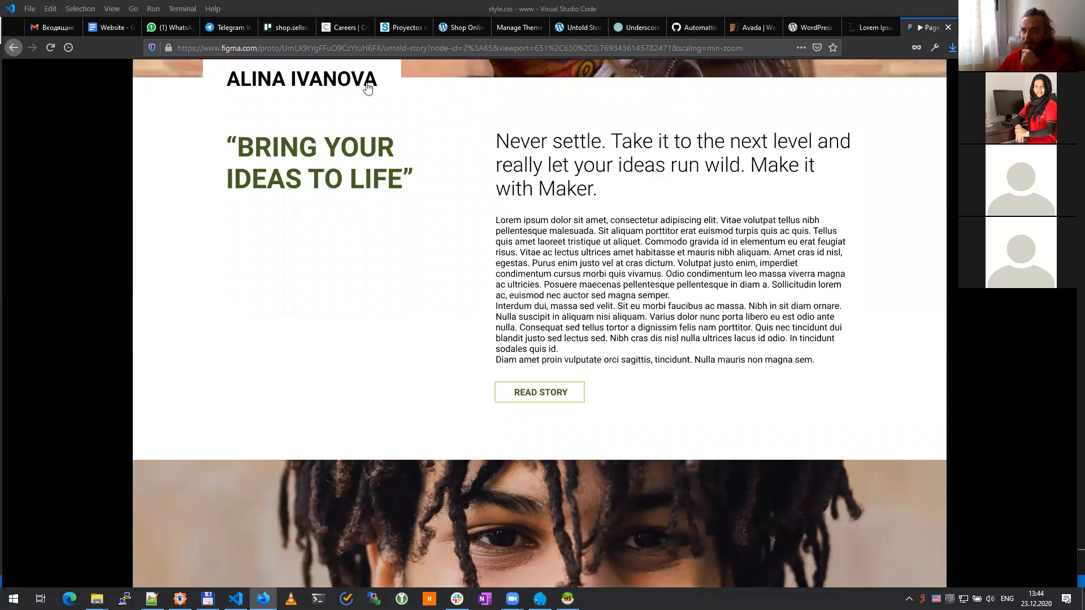
click(459, 26)
Step: Open the Posts list showing 'Hey here' and 'Hello everybody here!!!'
click(513, 27)
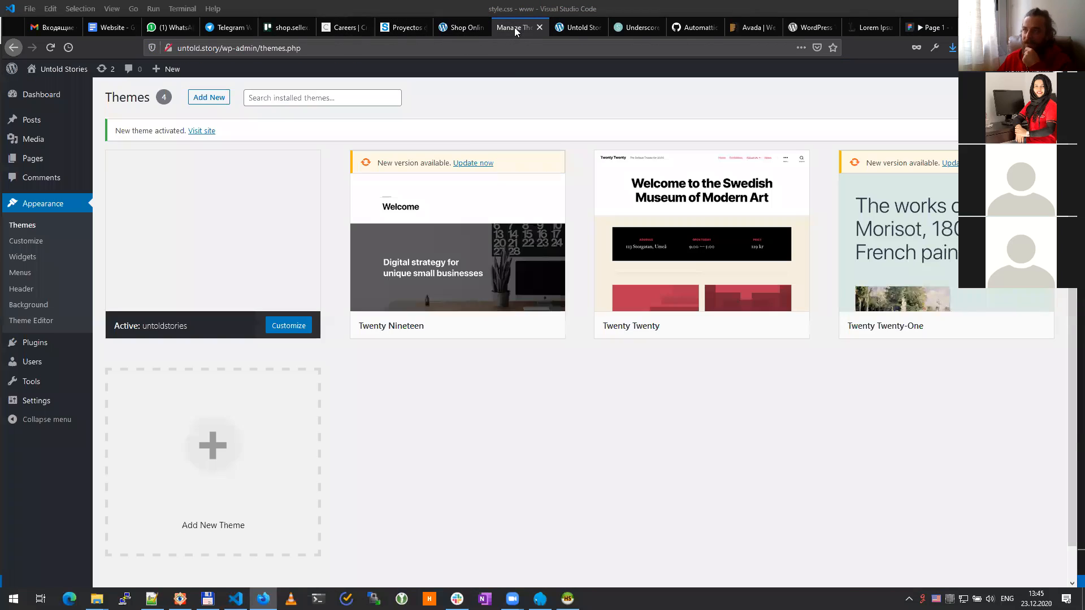
mouse_move(34, 119)
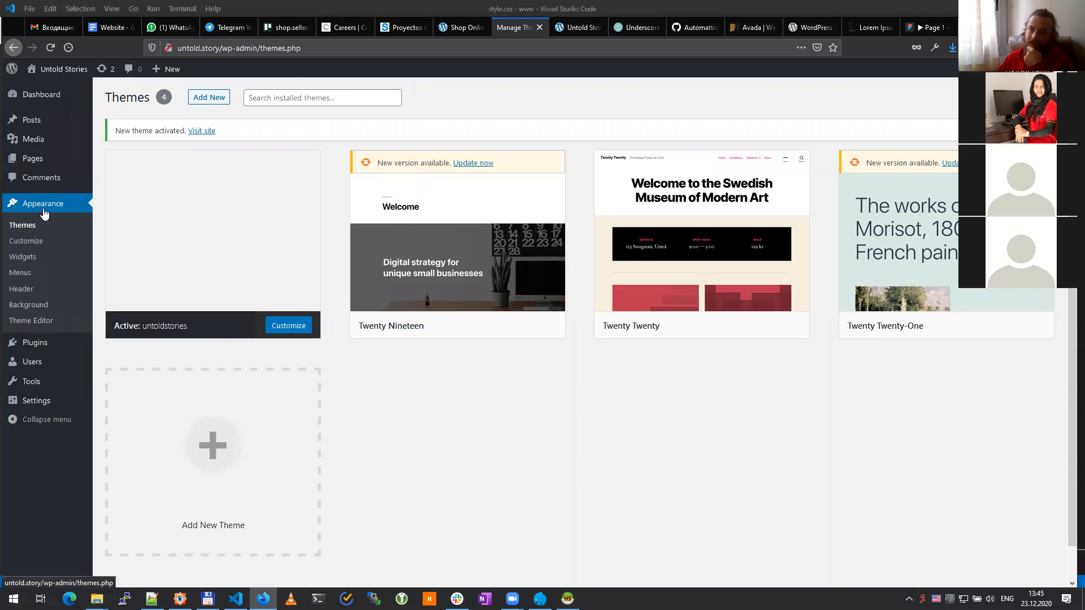
click(35, 125)
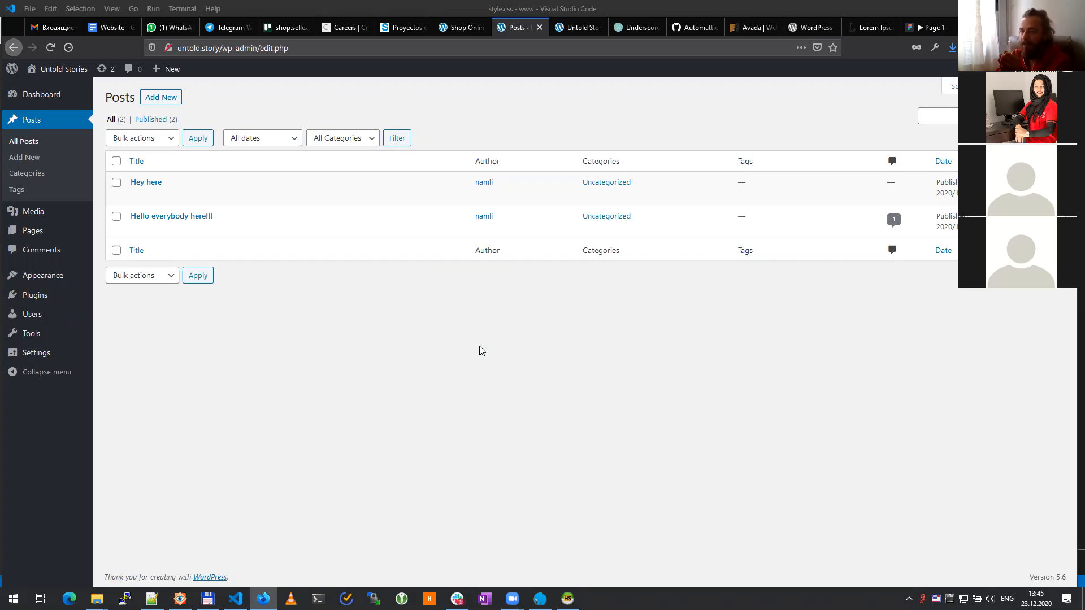
Step: Dismiss the chat notification and bring the untoldstories theme folder back in File Explorer
click(1043, 556)
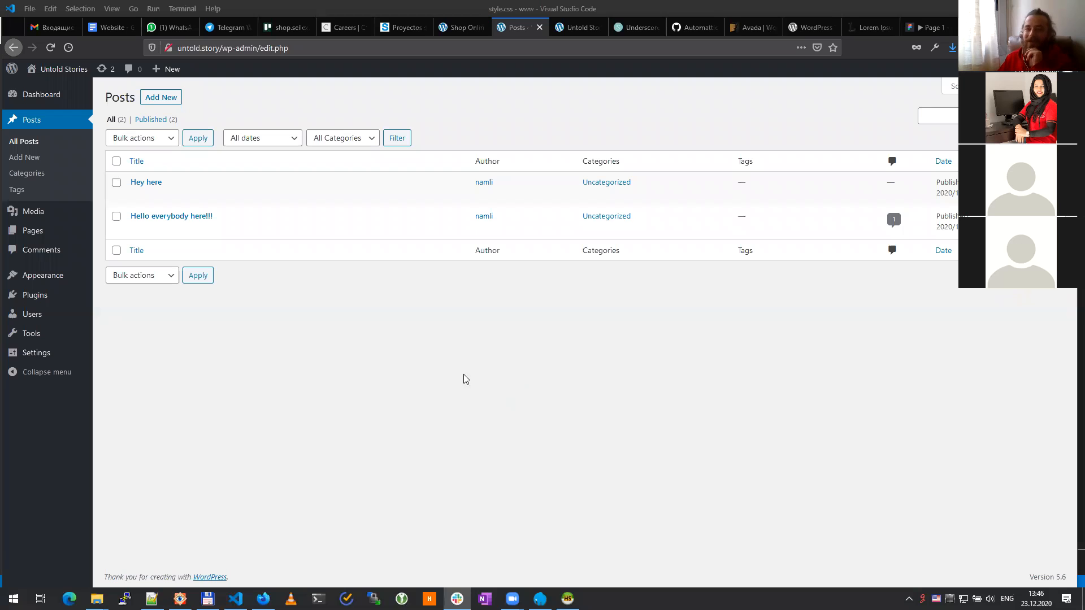
click(406, 372)
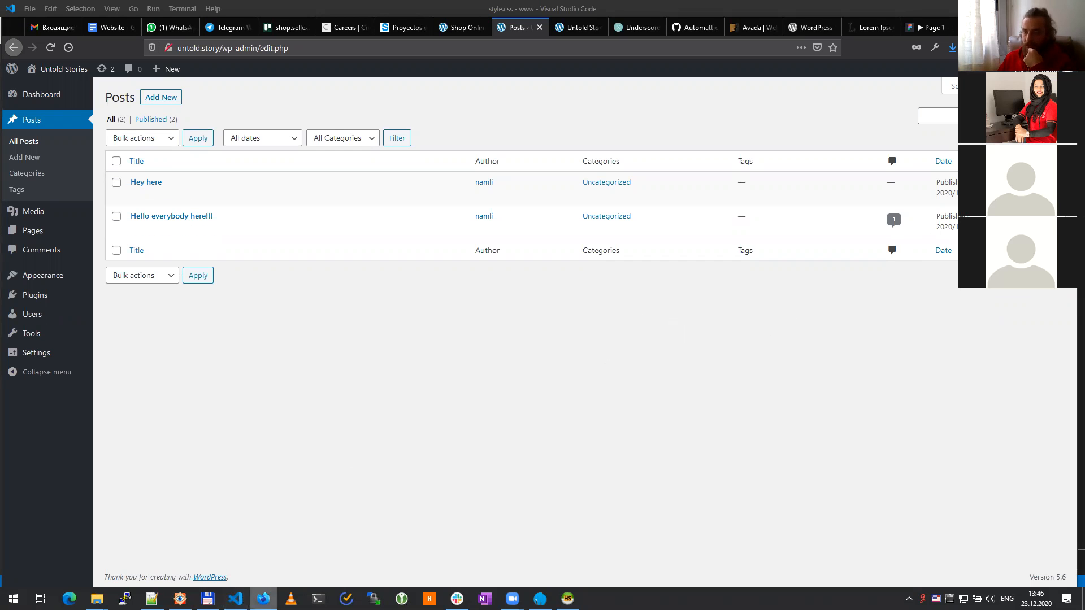
mouse_move(97, 599)
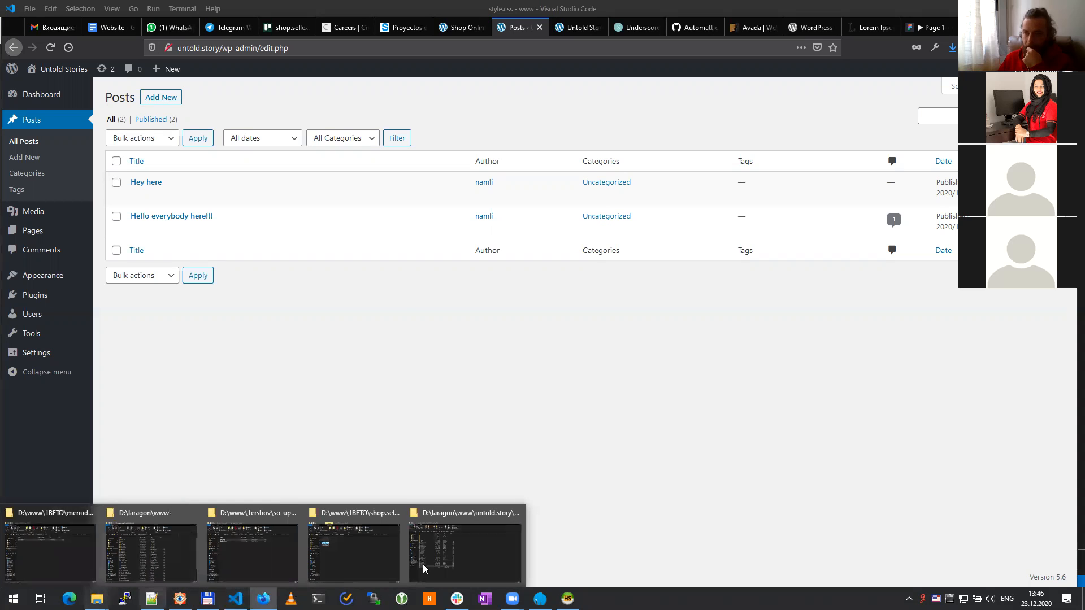
click(482, 554)
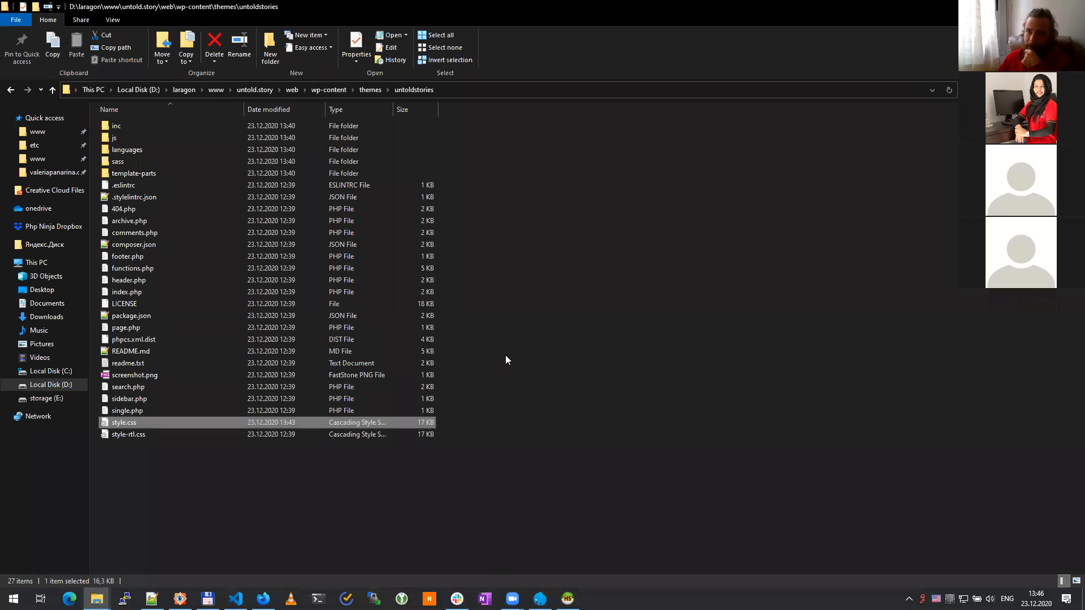
Step: Drag functions.php from the untoldstories folder into Visual Studio Code
click(513, 367)
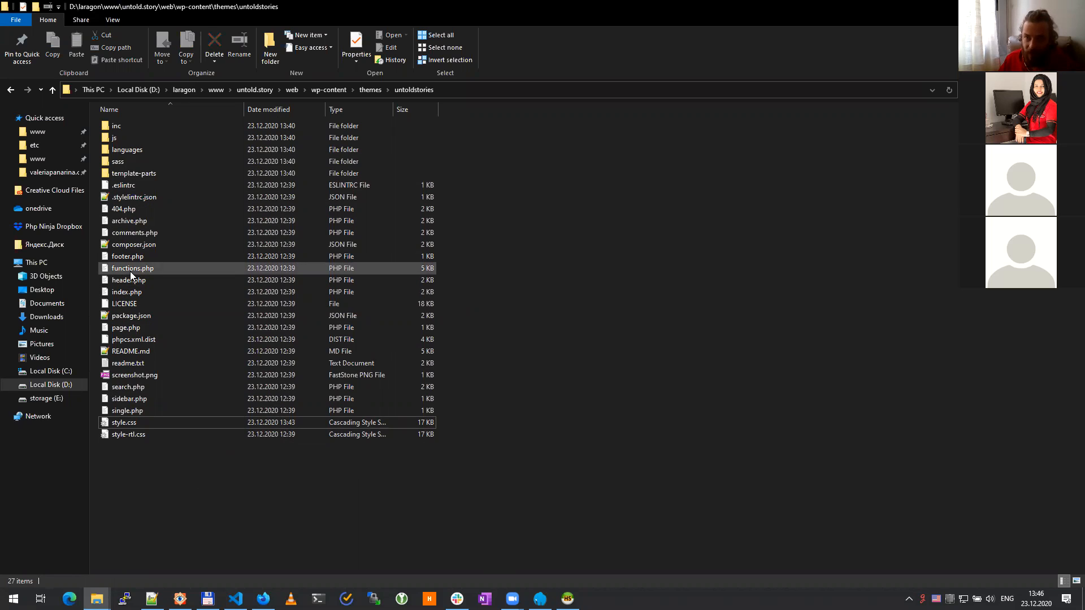
drag(130, 270, 650, 374)
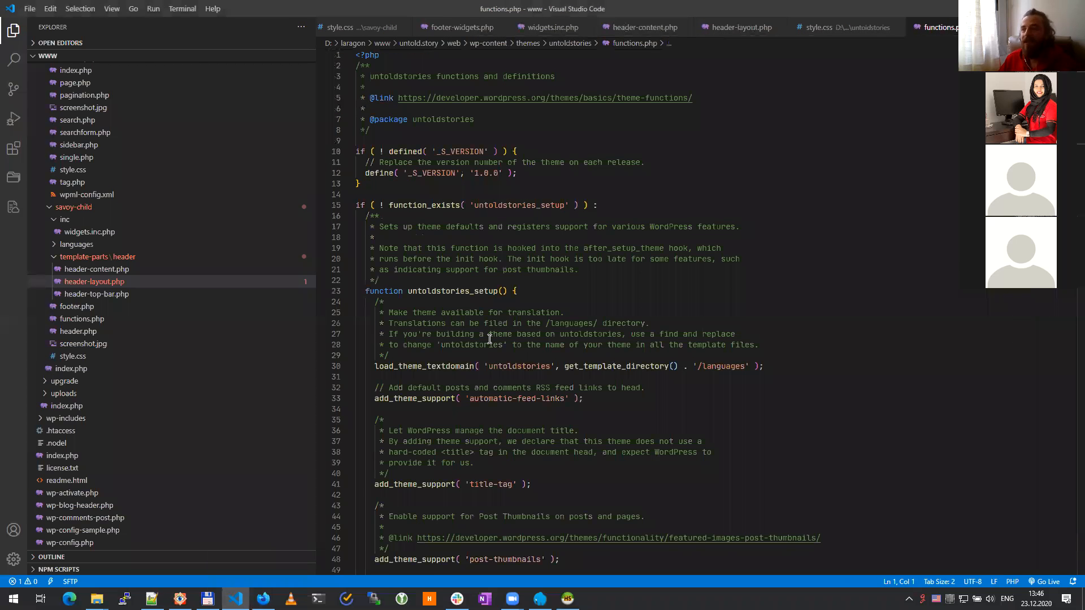
Step: Scroll through functions.php to its end, then return to the WordPress Posts list
scroll(490, 339, down, 20)
scroll(487, 339, down, 18)
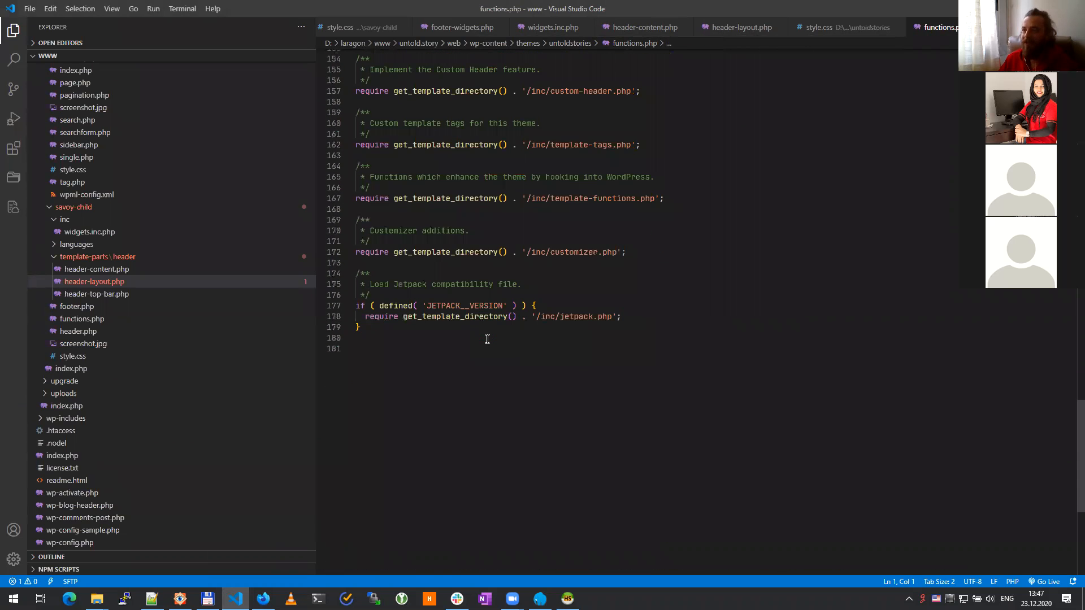
scroll(487, 339, up, 4)
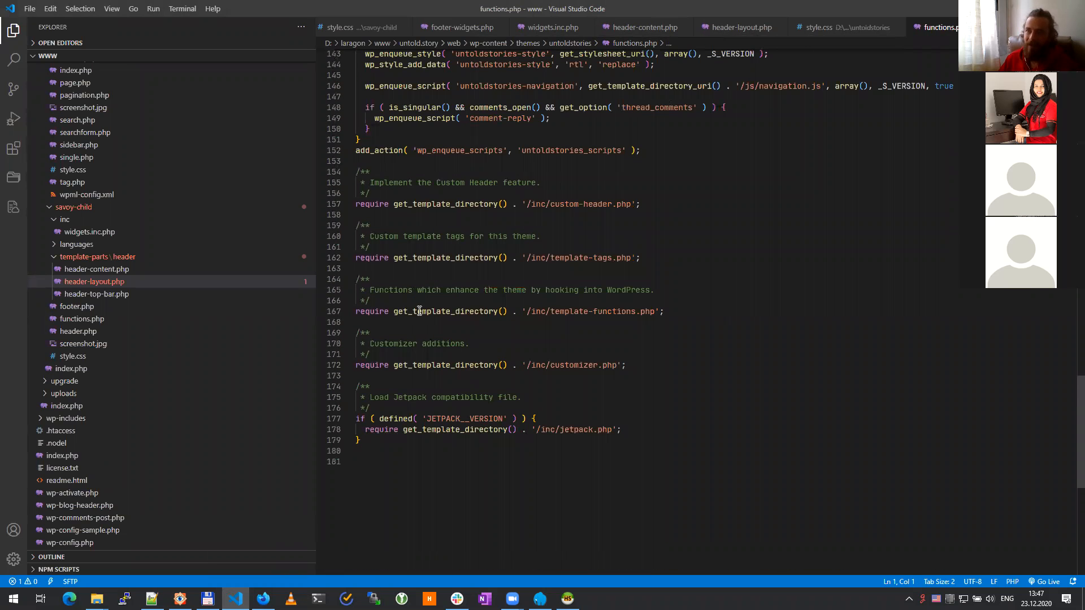
scroll(666, 426, up, 3)
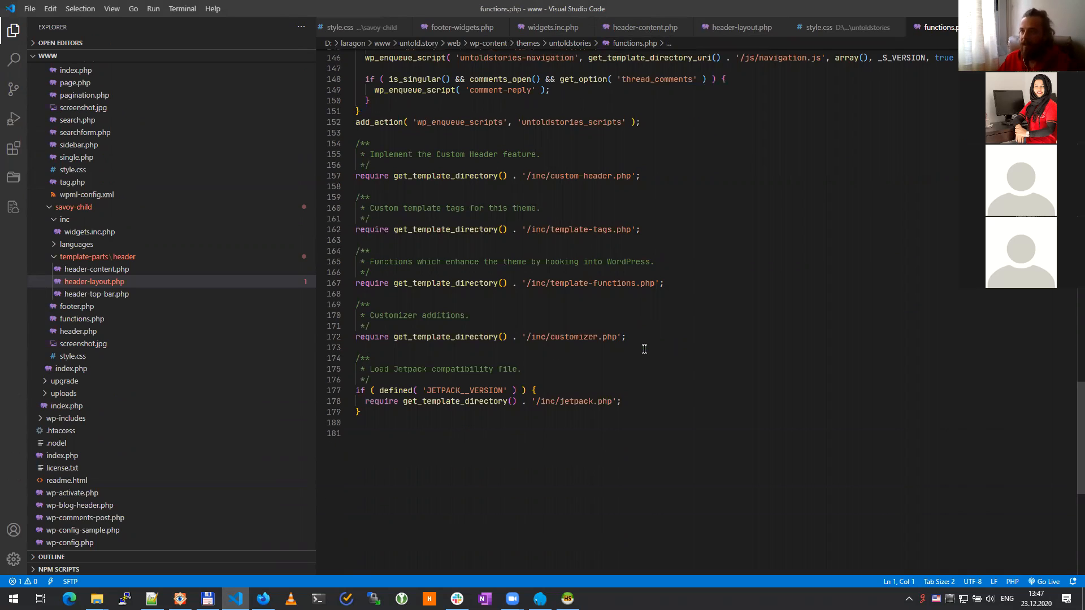
click(263, 599)
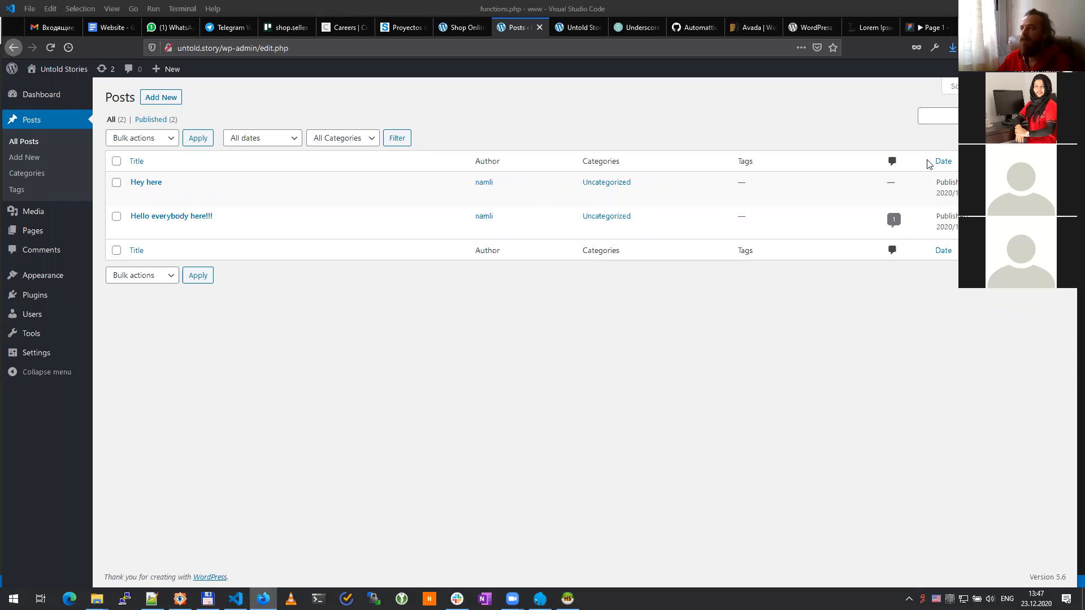
Step: Open the Generate WordPress Post Type bookmark (generatewp.com/post-type/) in a new tab
key(ctrl+t)
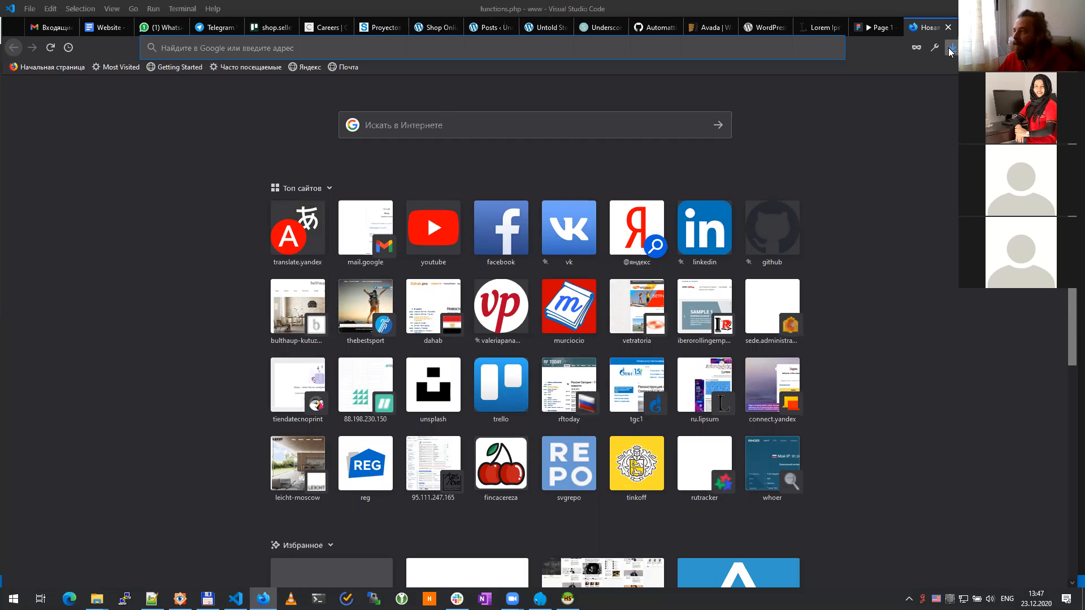
key(ctrl+b)
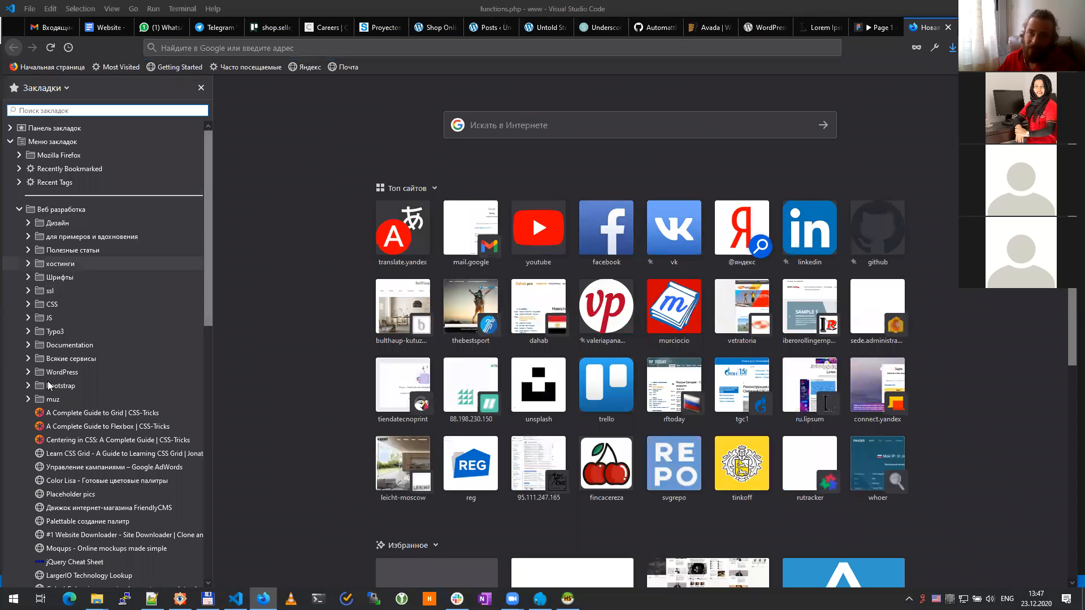
click(27, 400)
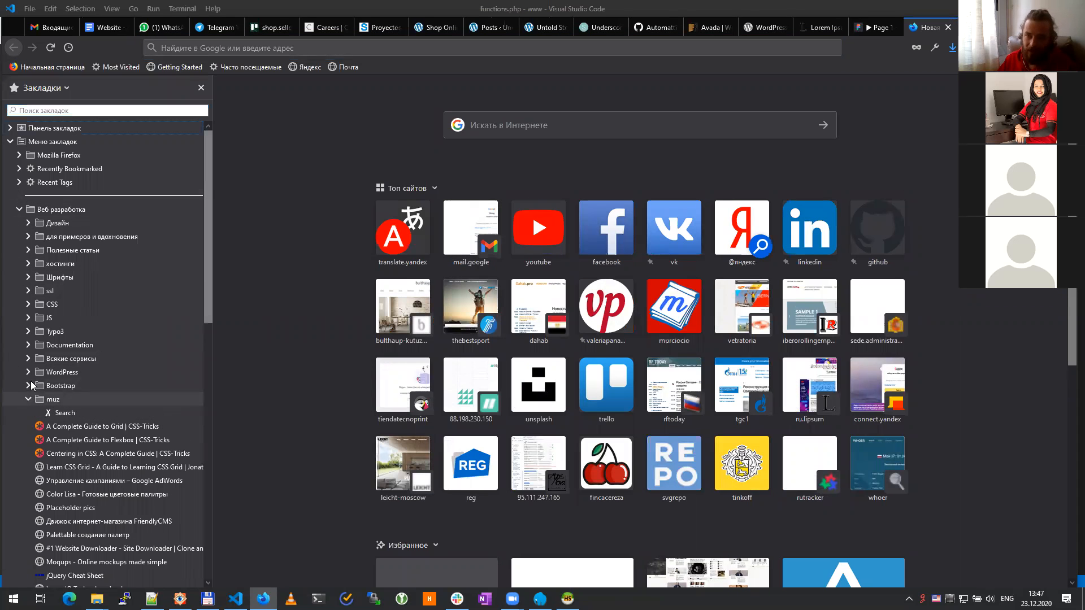
click(27, 371)
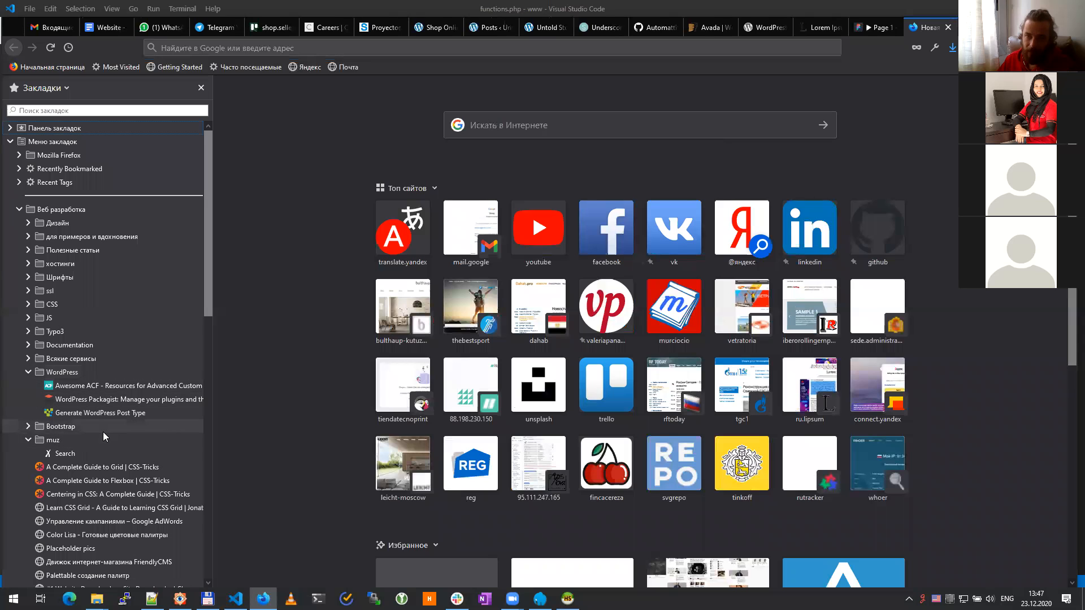
click(105, 414)
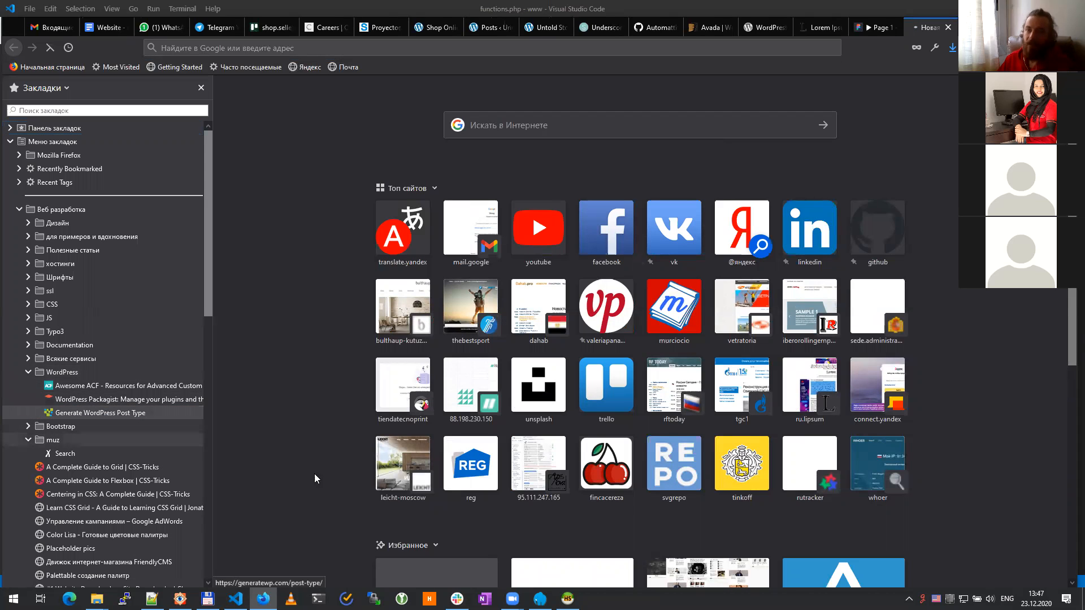
key(ctrl+b)
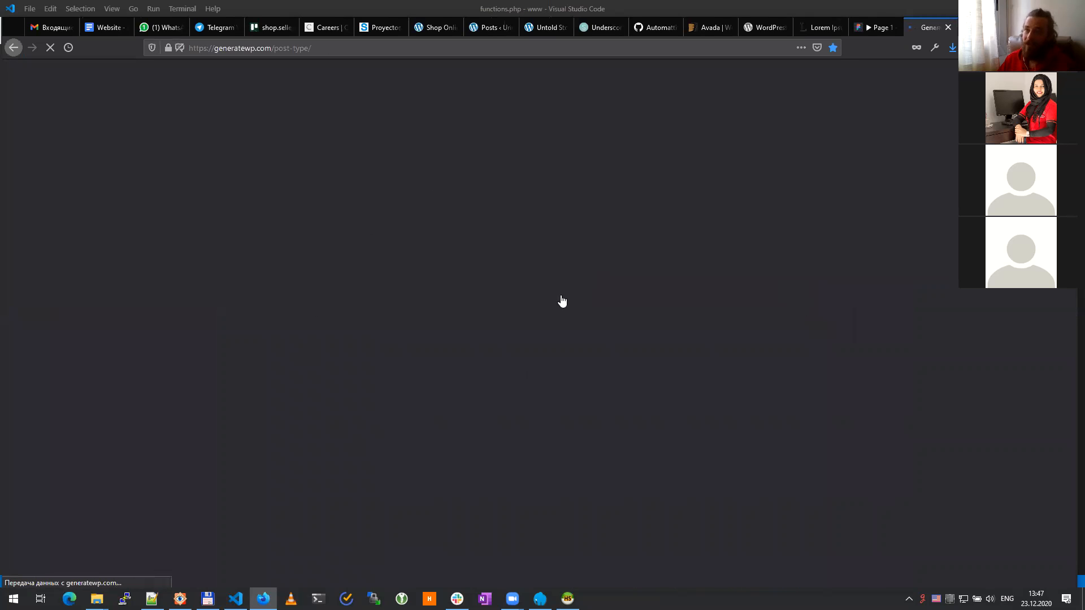
Step: On the General settings, set both Function Name and Text Domain to 'story'
scroll(186, 401, down, 6)
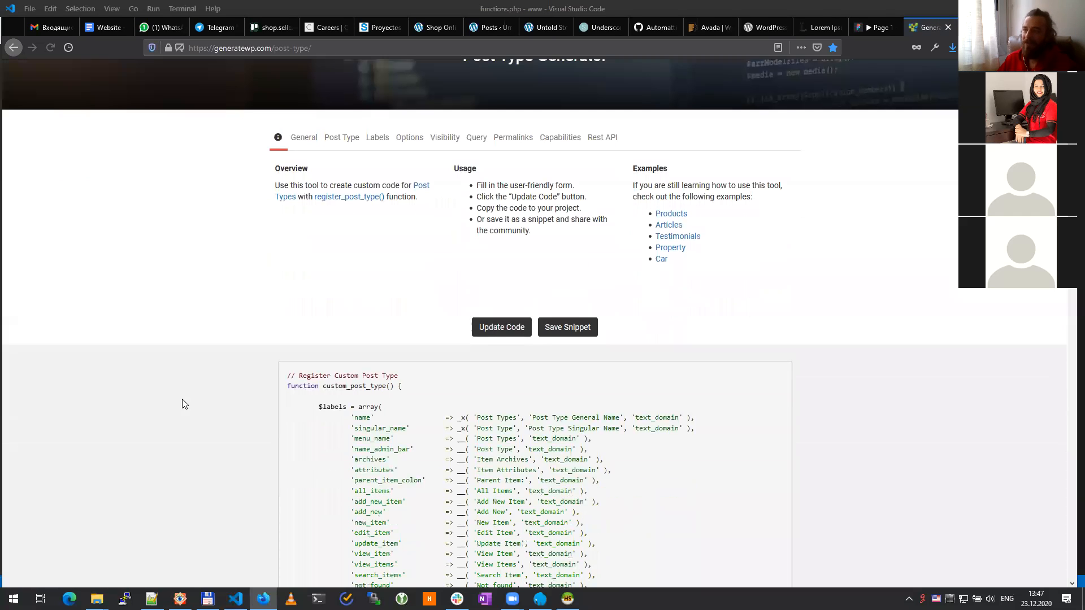
scroll(172, 395, down, 8)
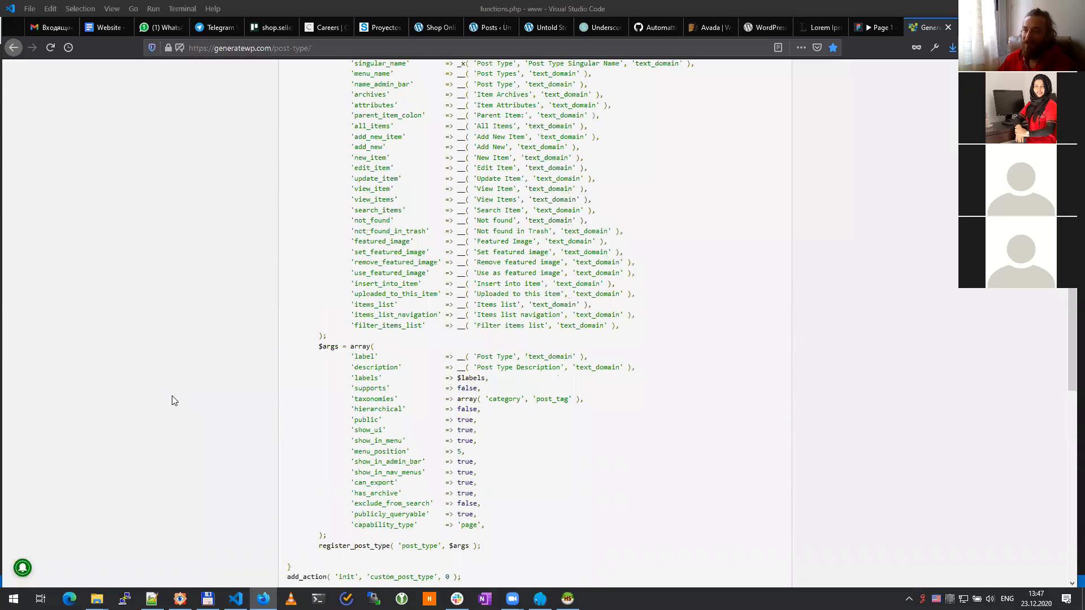
scroll(169, 392, up, 7)
scroll(168, 392, up, 5)
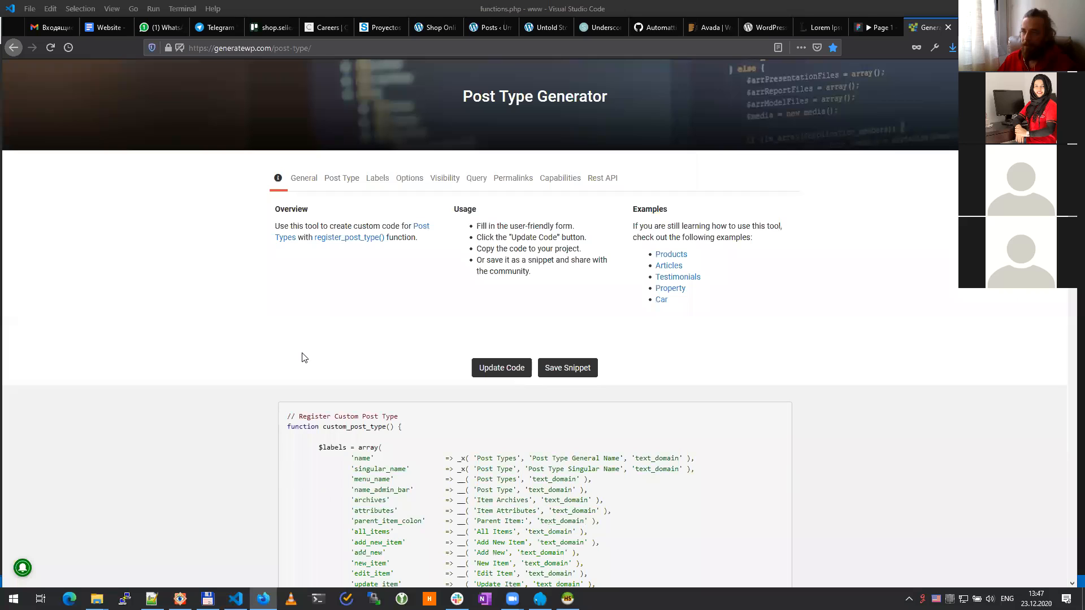
click(304, 178)
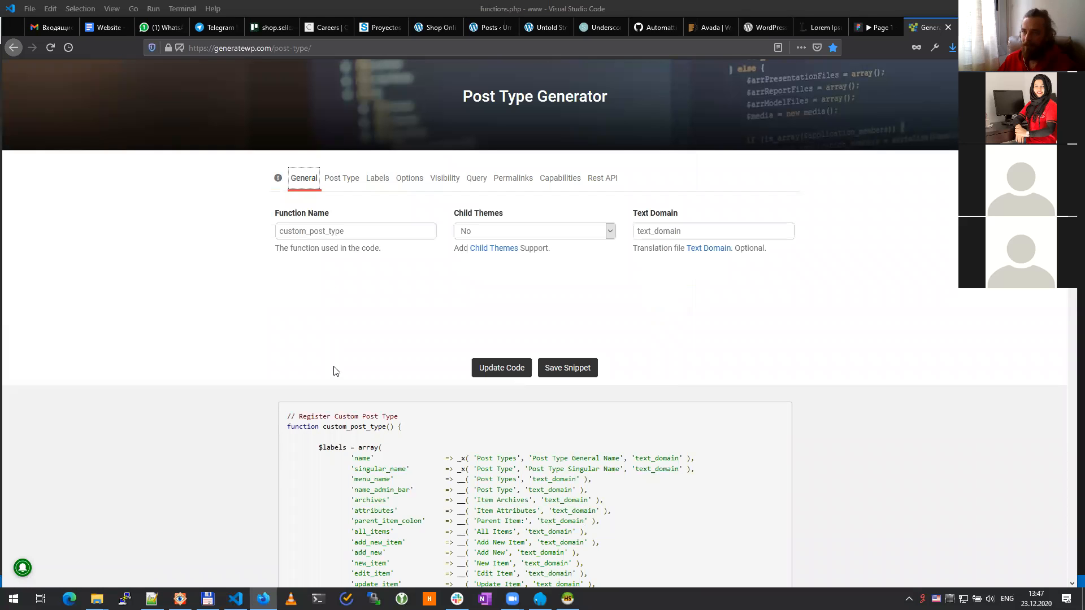
click(372, 233)
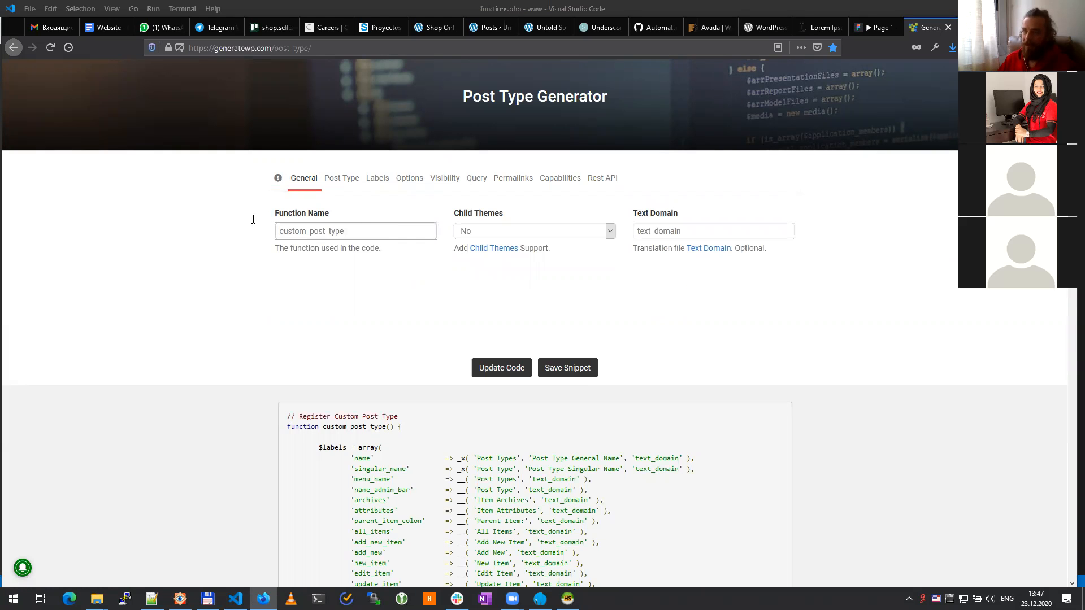
key(ctrl+a)
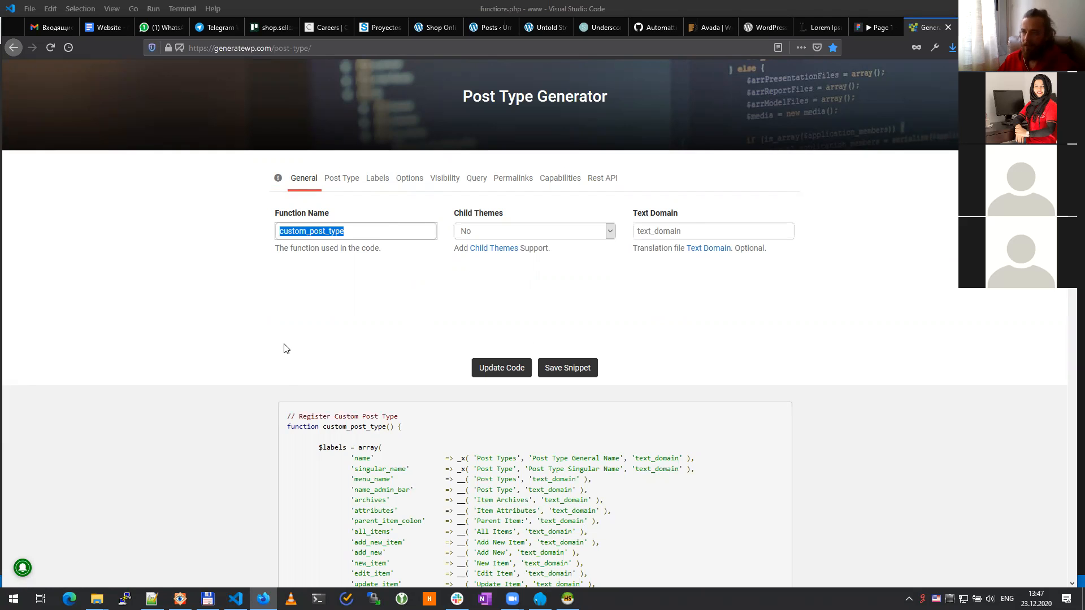
scroll(284, 349, down, 4)
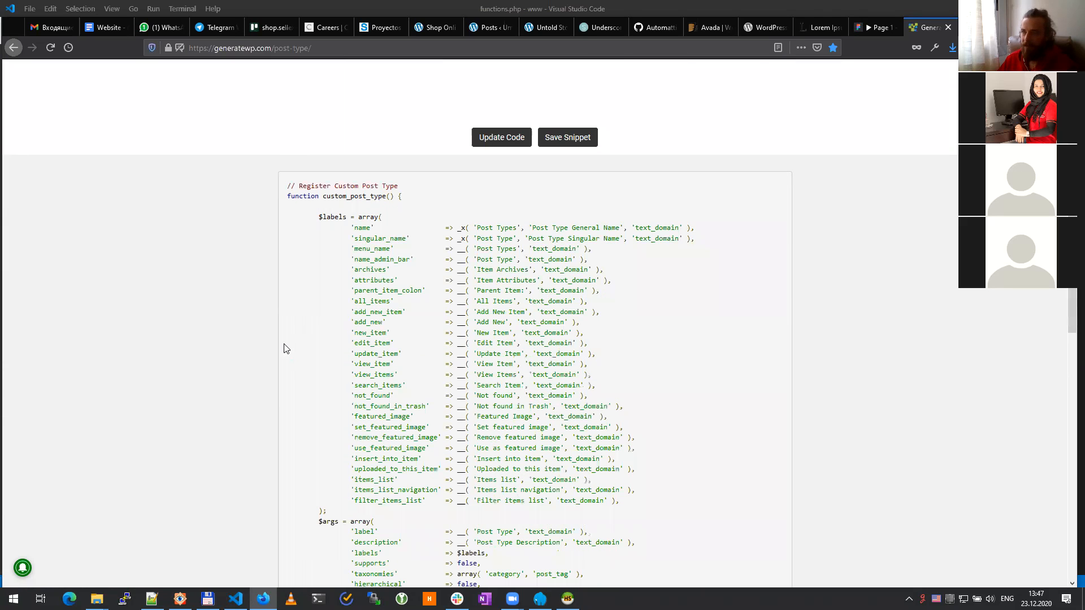
scroll(284, 349, up, 5)
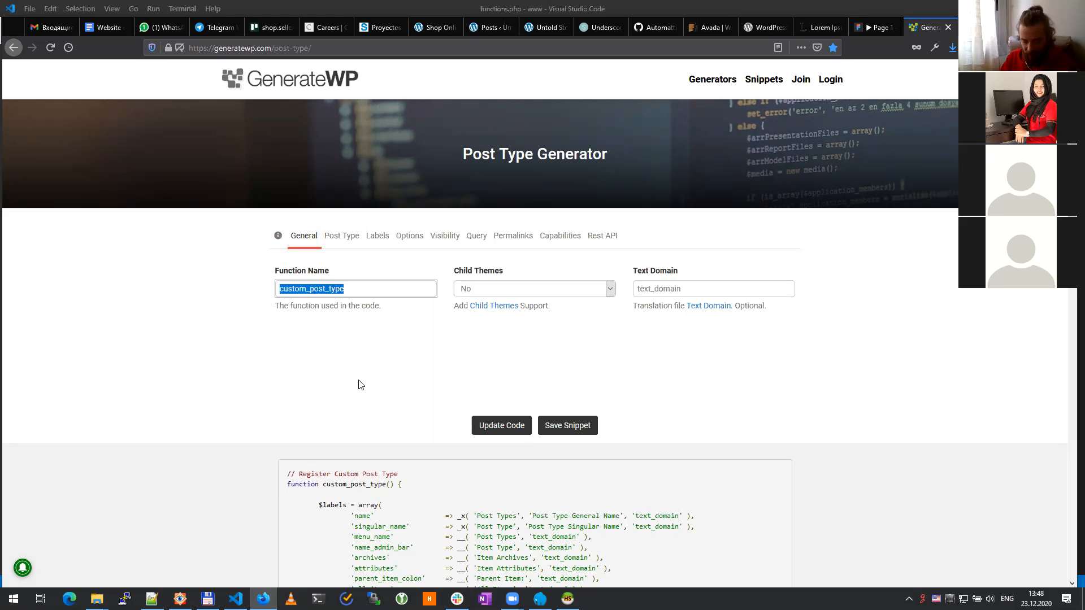
text(story)
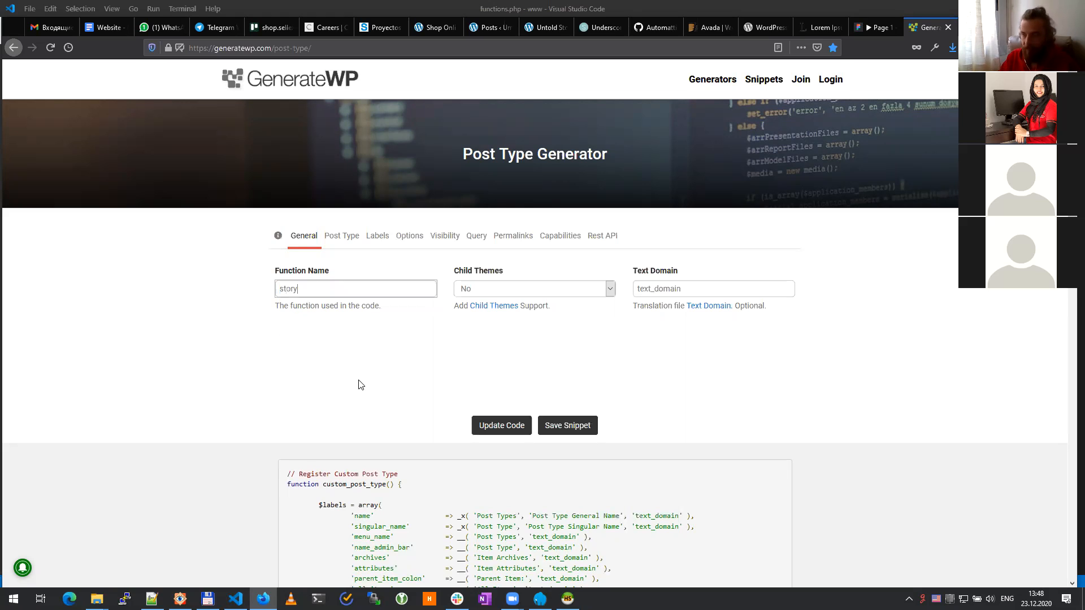
click(360, 385)
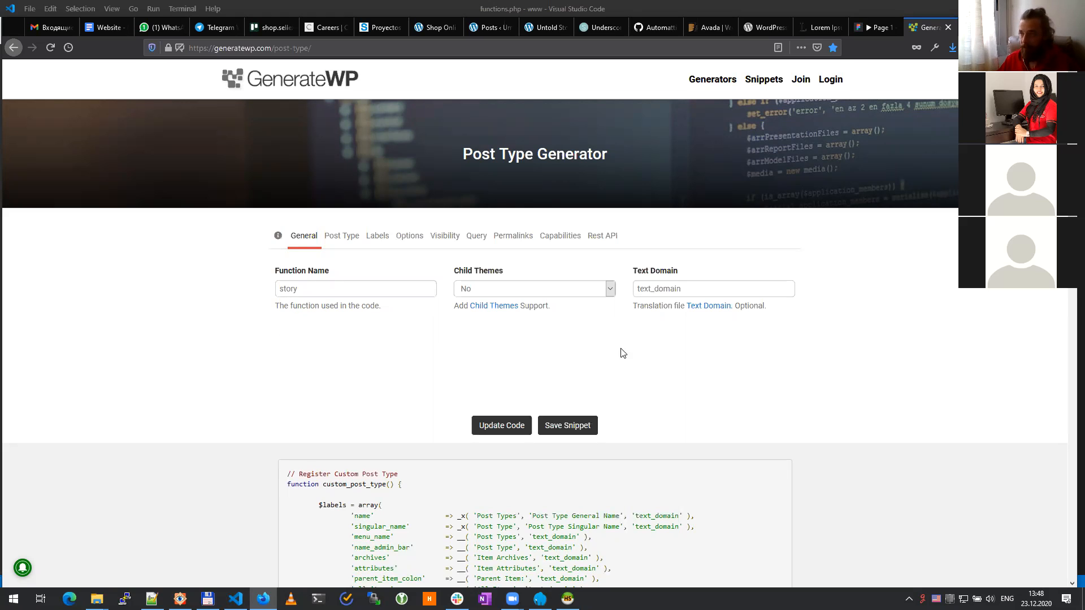
double_click(685, 289)
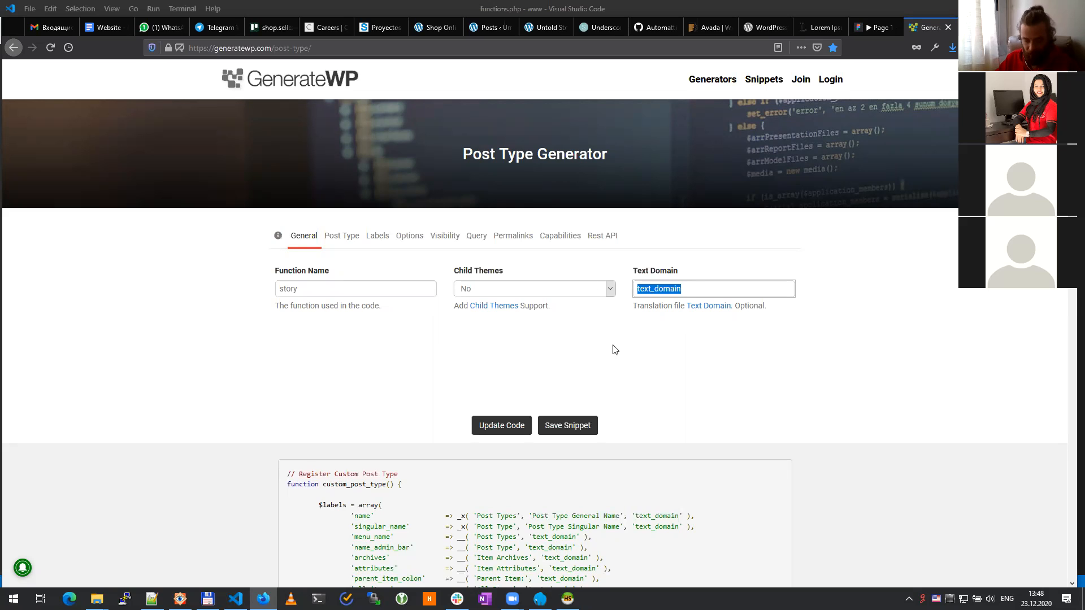
text(sto)
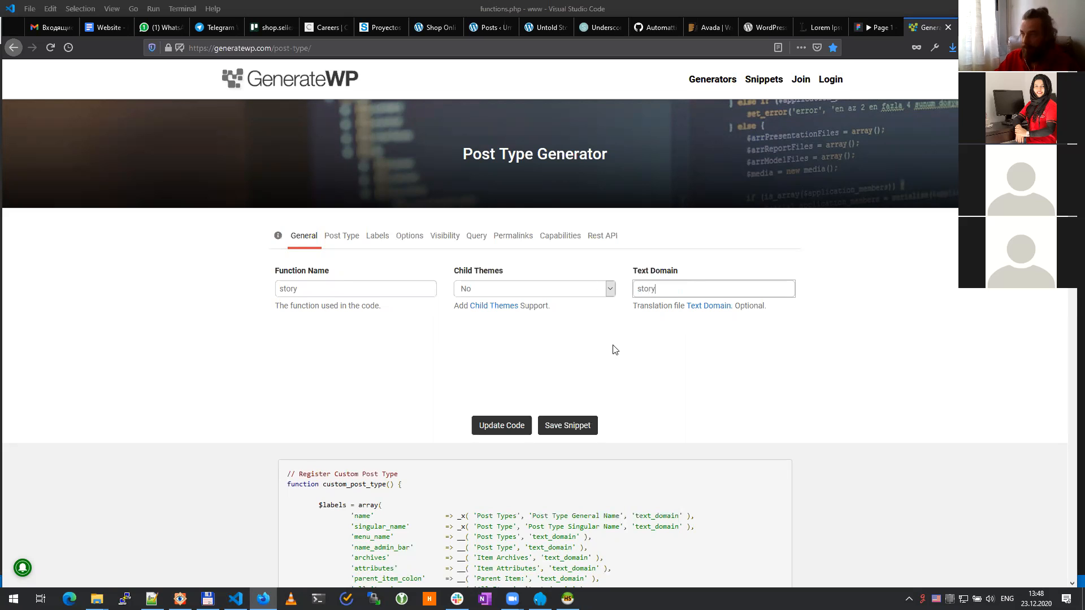
text(ry)
Step: Regenerate the code and select the generated post type registration code for copying
click(496, 431)
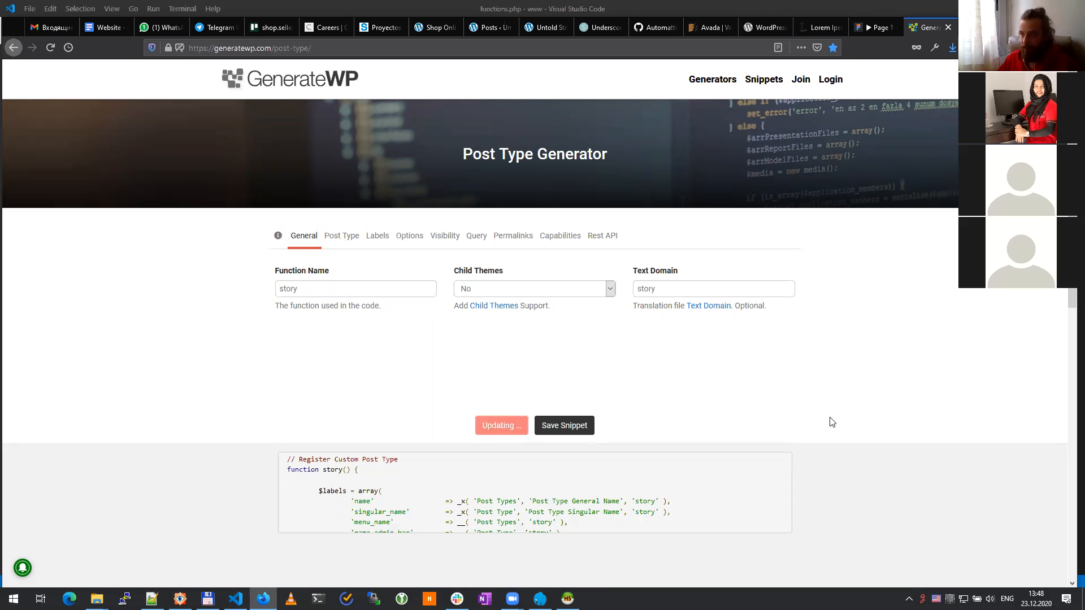
scroll(832, 422, down, 8)
scroll(832, 422, down, 3)
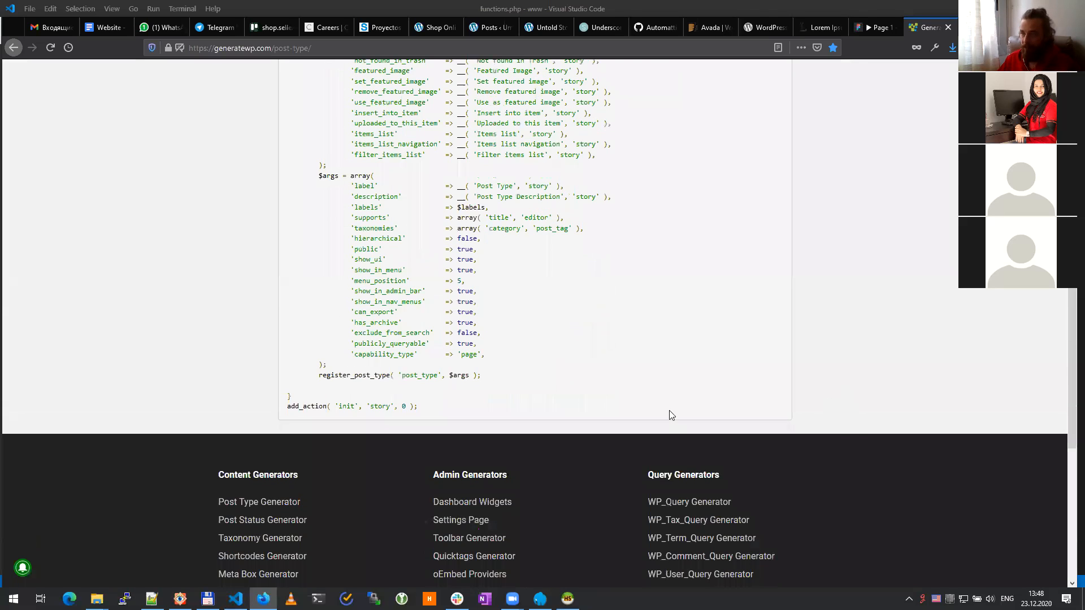
drag(431, 412, 290, 477)
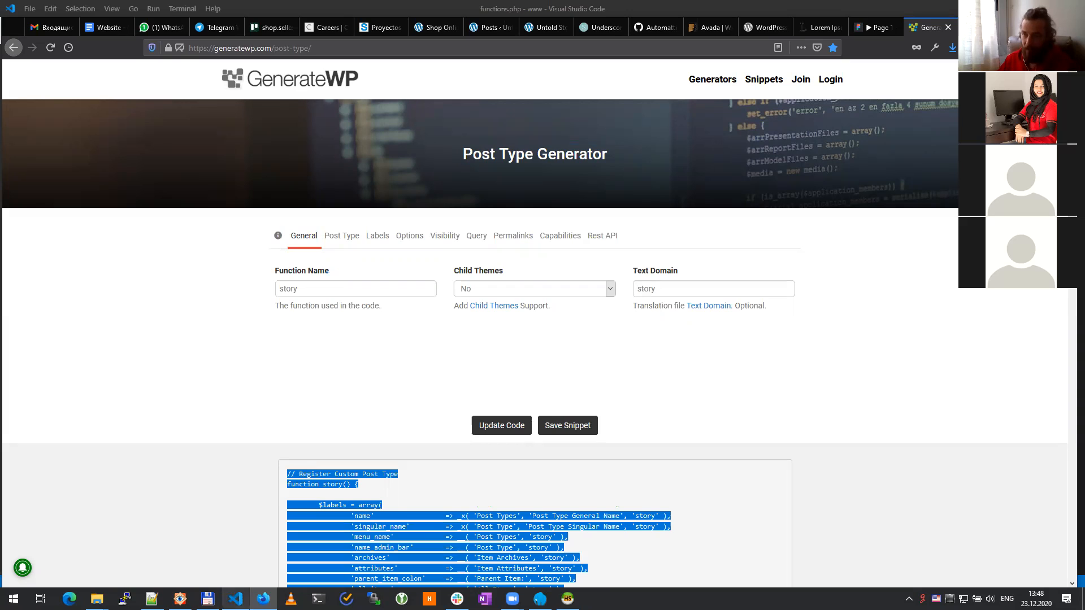
click(235, 599)
click(412, 429)
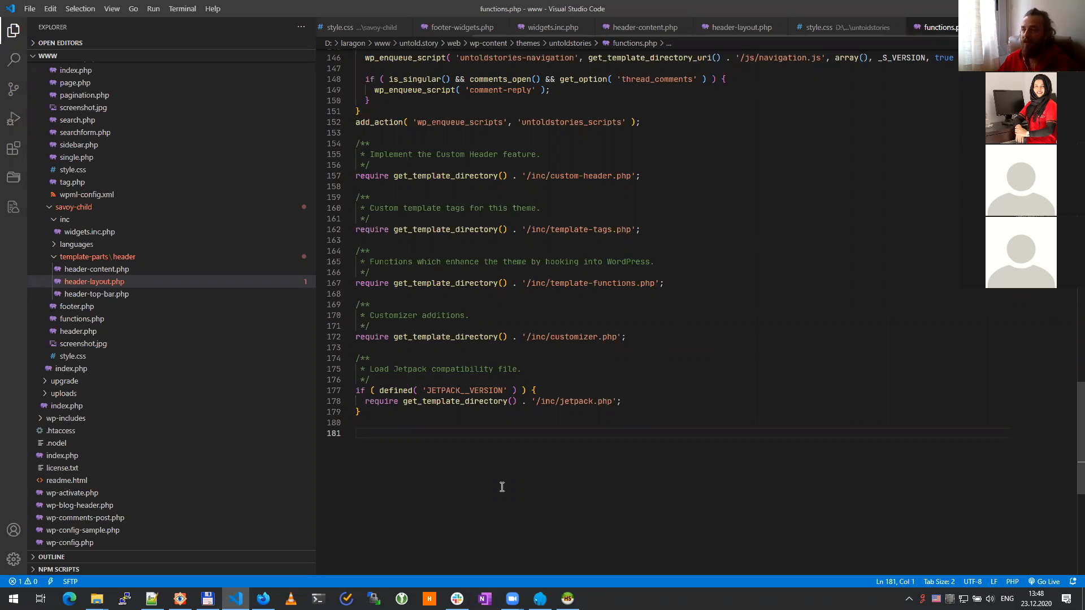
Step: Paste the story post type code at the end of functions.php and reformat the document
key(ctrl+v)
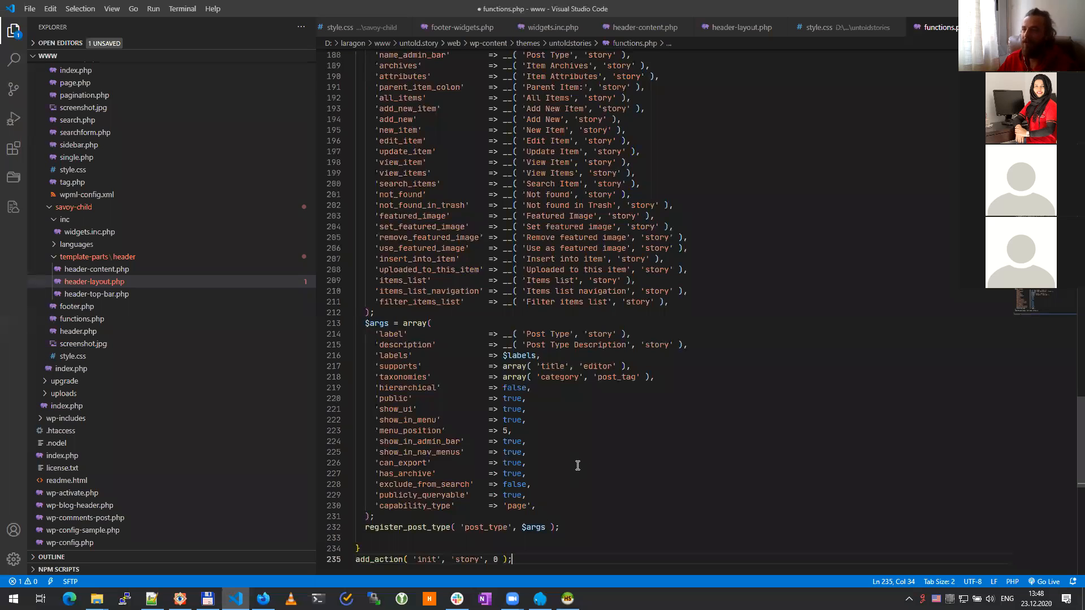
scroll(569, 436, up, 6)
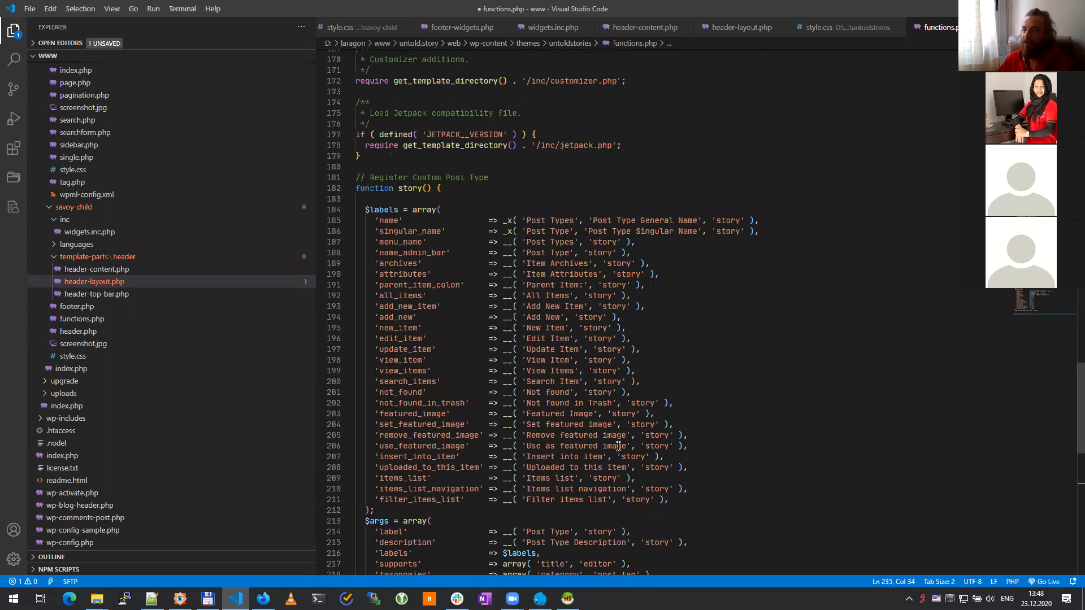
scroll(618, 446, down, 9)
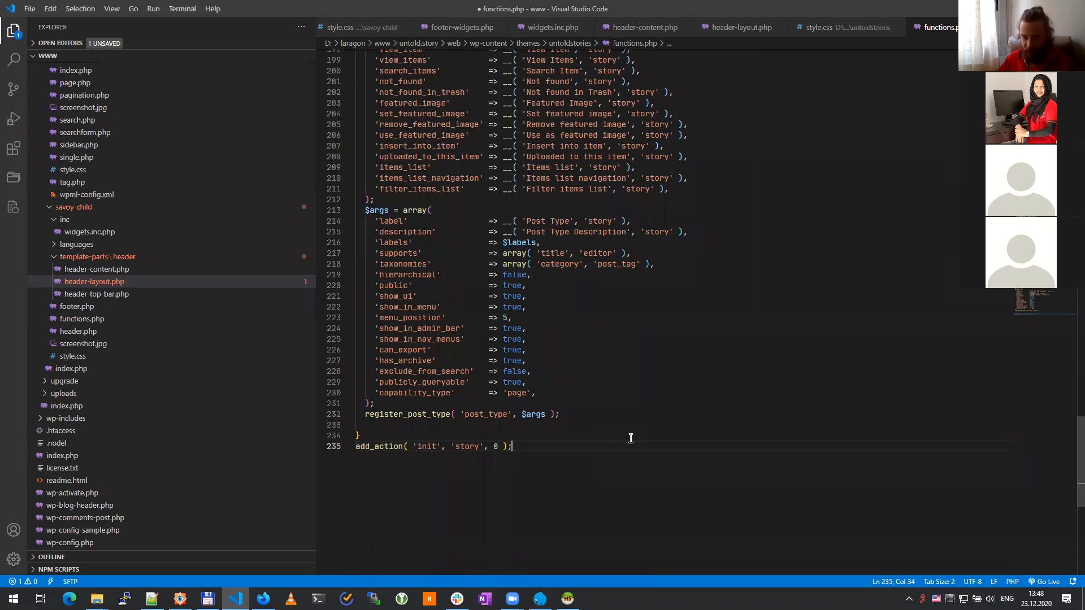
key(shift+alt+f)
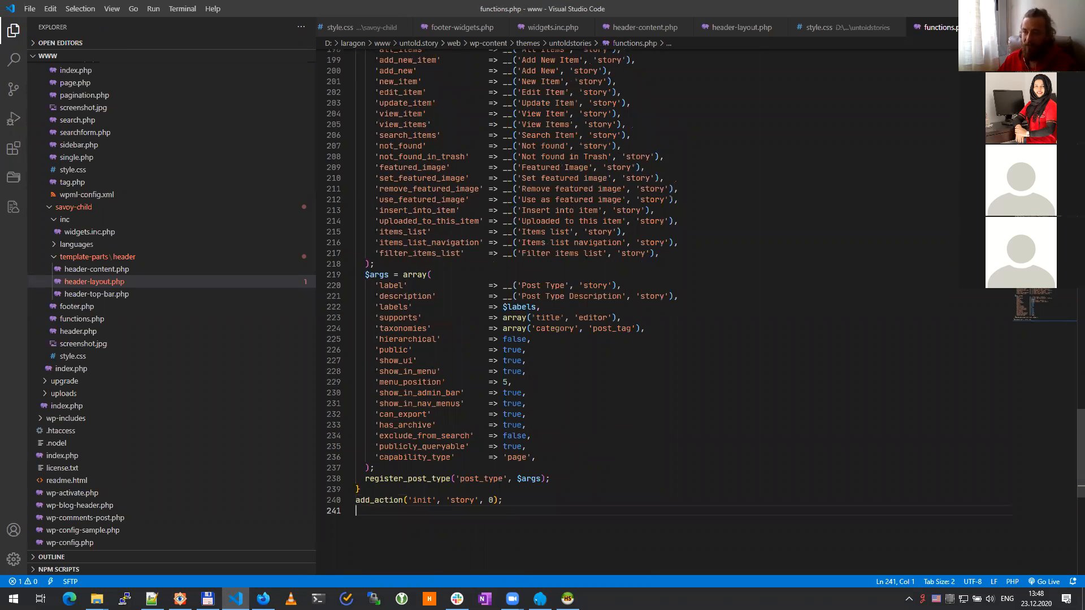
click(263, 599)
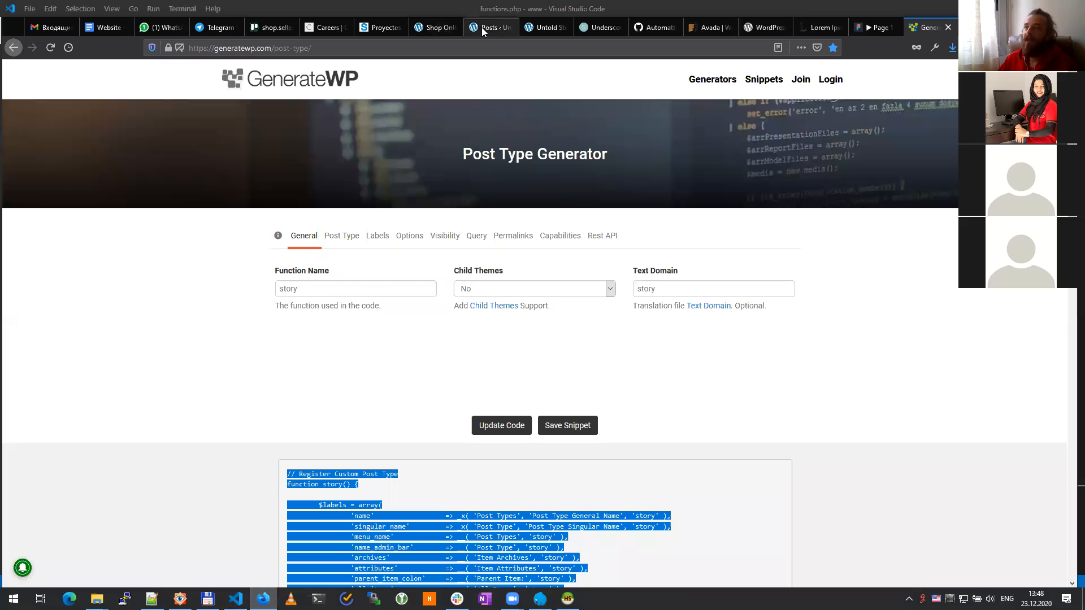
click(482, 27)
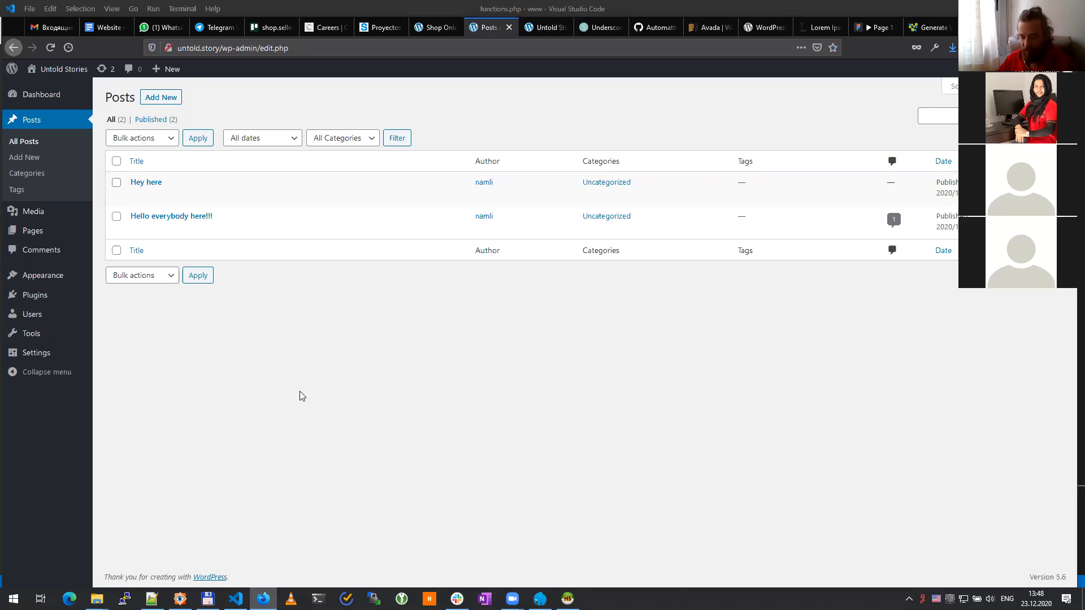
Step: Reload the WordPress admin to reveal the new 'Post Types' menu, then review functions.php
key(F5)
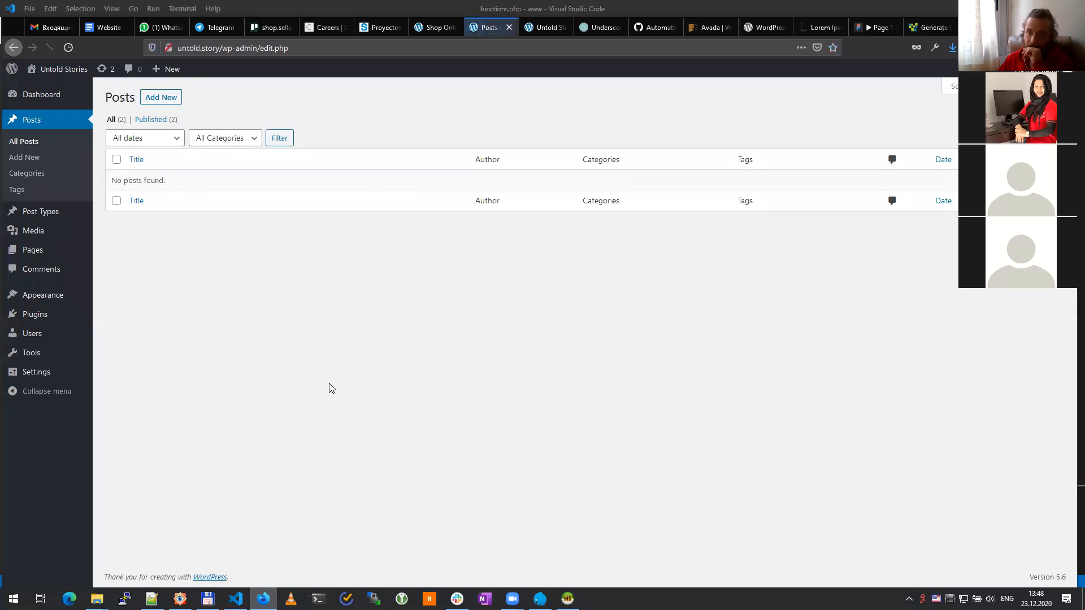
mouse_move(37, 220)
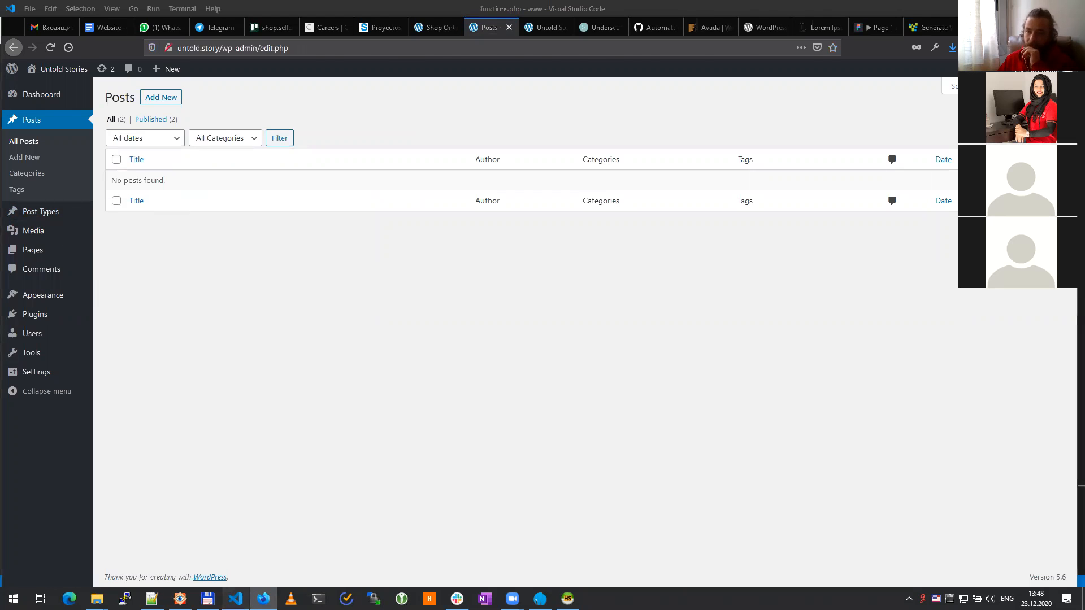
click(235, 599)
scroll(616, 428, up, 4)
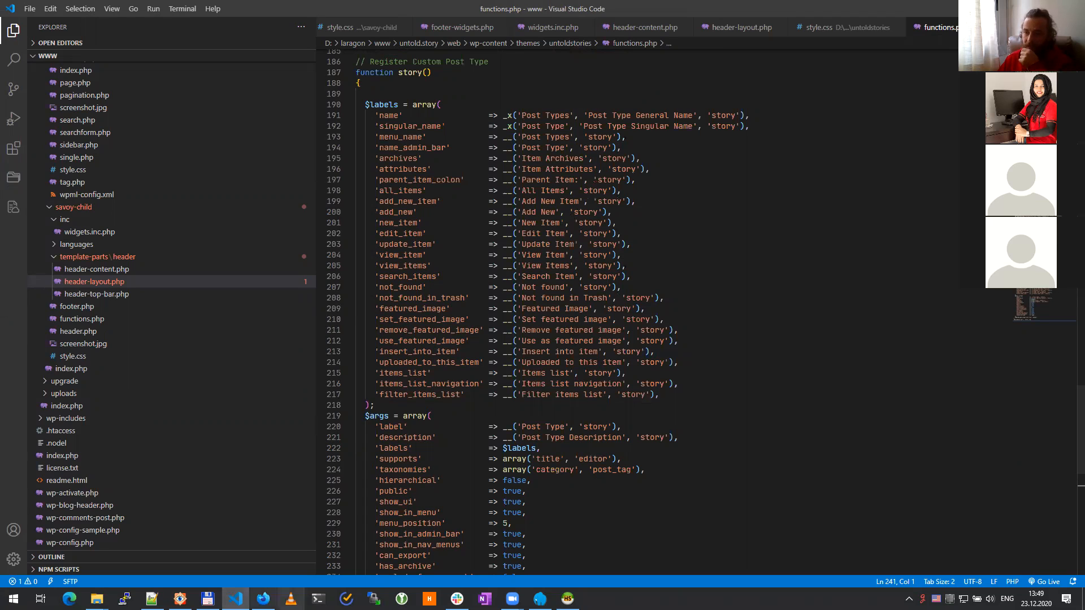
click(264, 599)
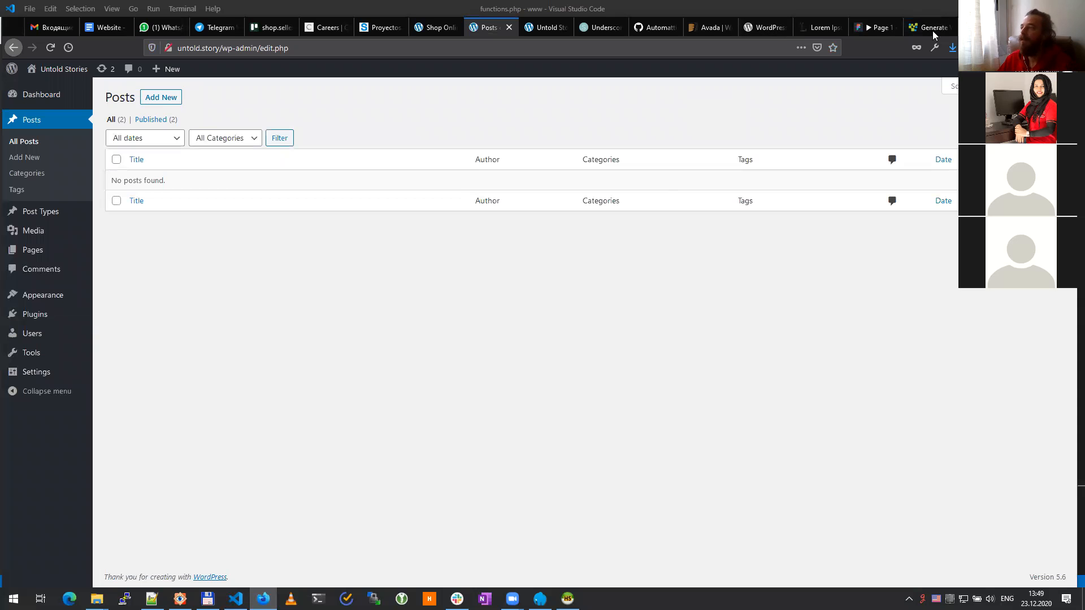
click(929, 27)
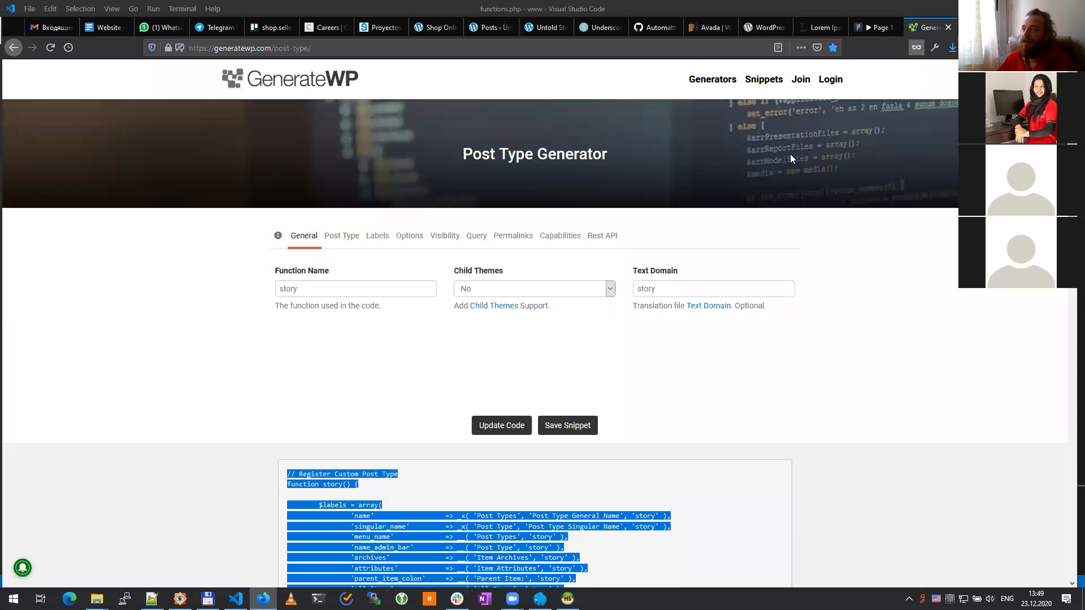
Step: Set post type key 'story', singular name 'Story' and description 'Sories for site'
click(341, 236)
double_click(328, 287)
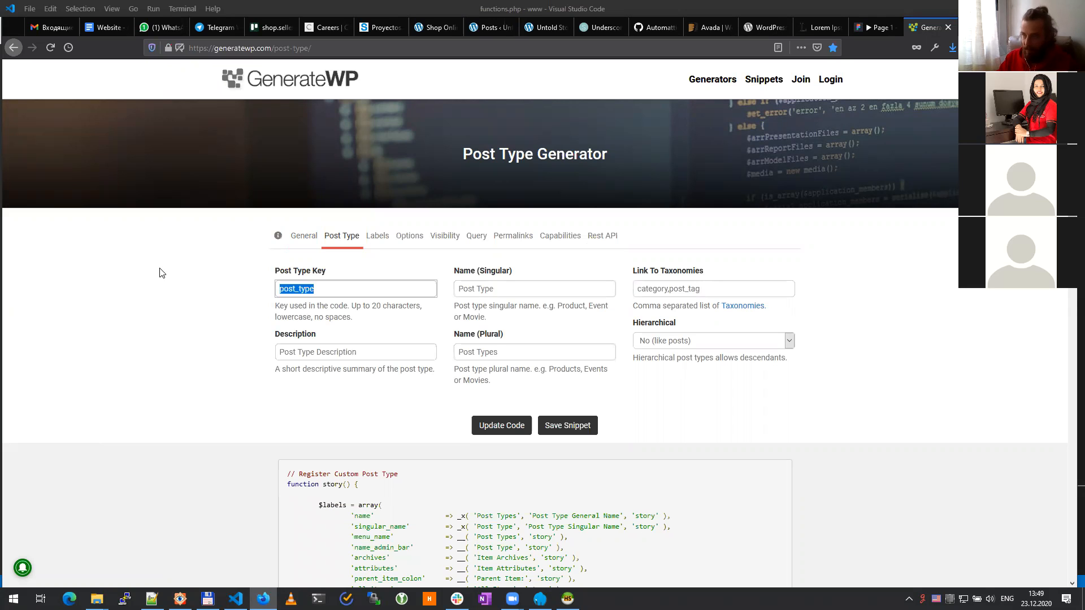
text(story)
click(160, 273)
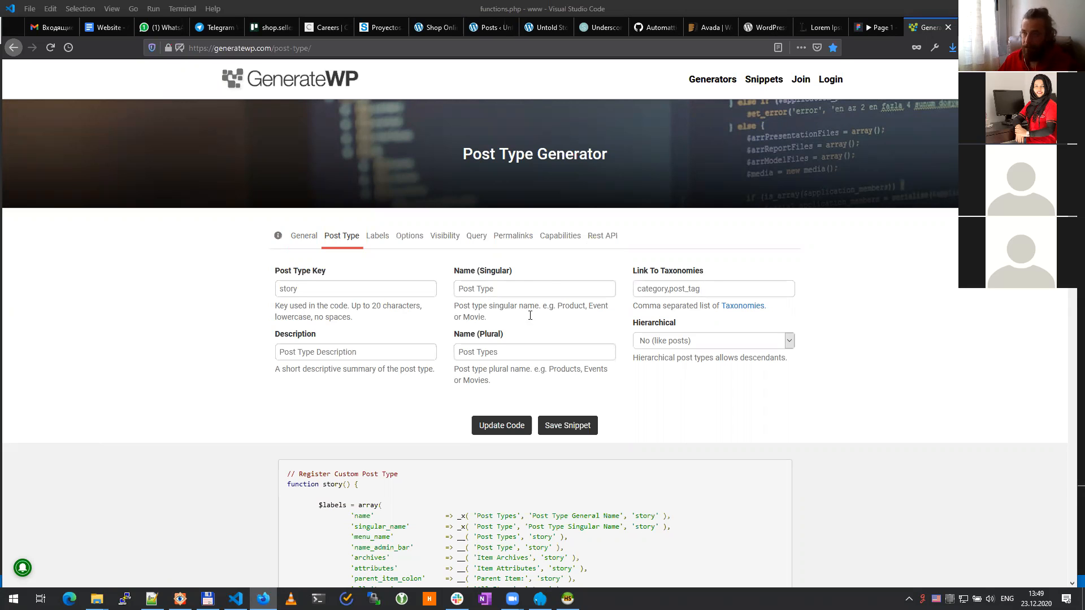
triple_click(515, 290)
text(S)
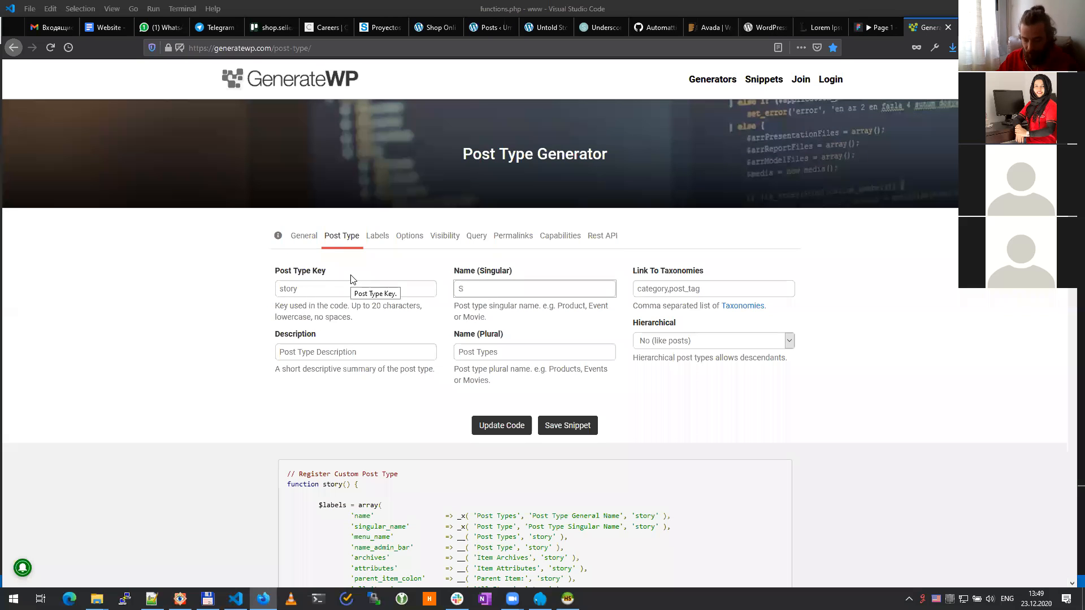
text(tory)
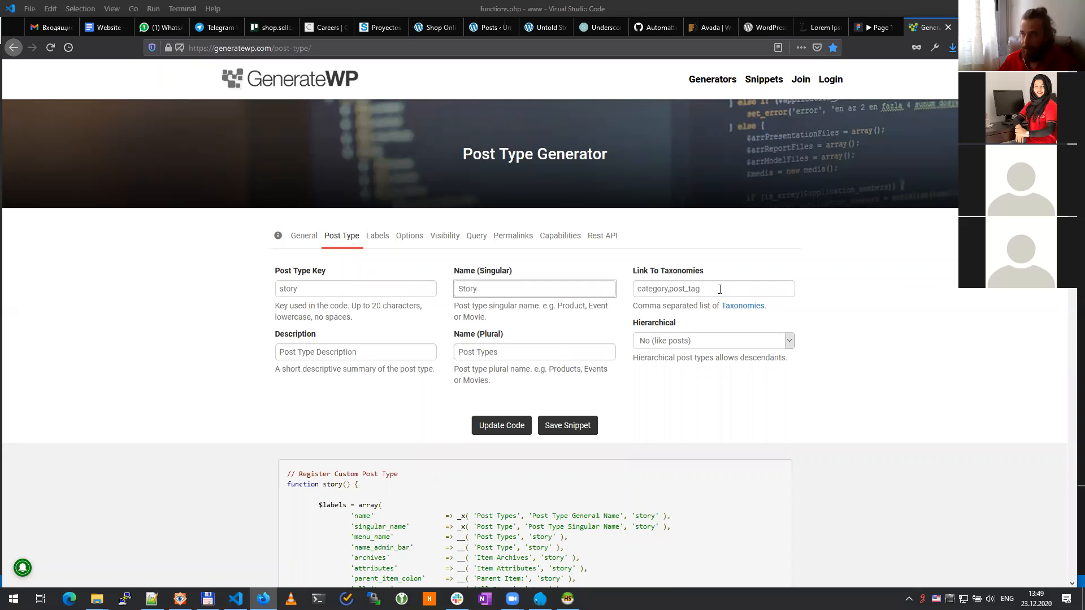
drag(381, 354, 174, 353)
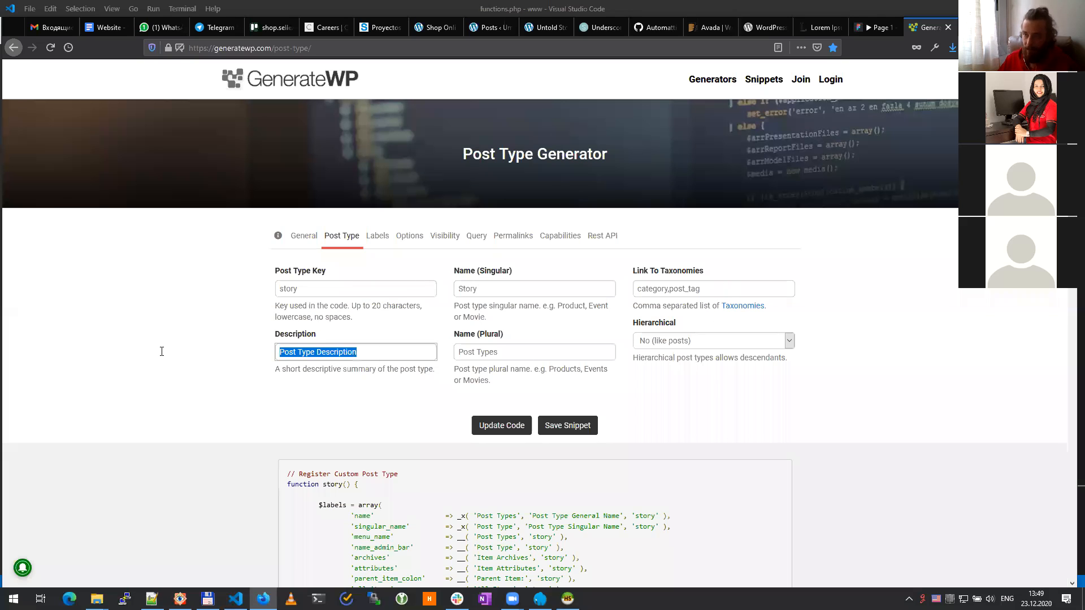
text(So)
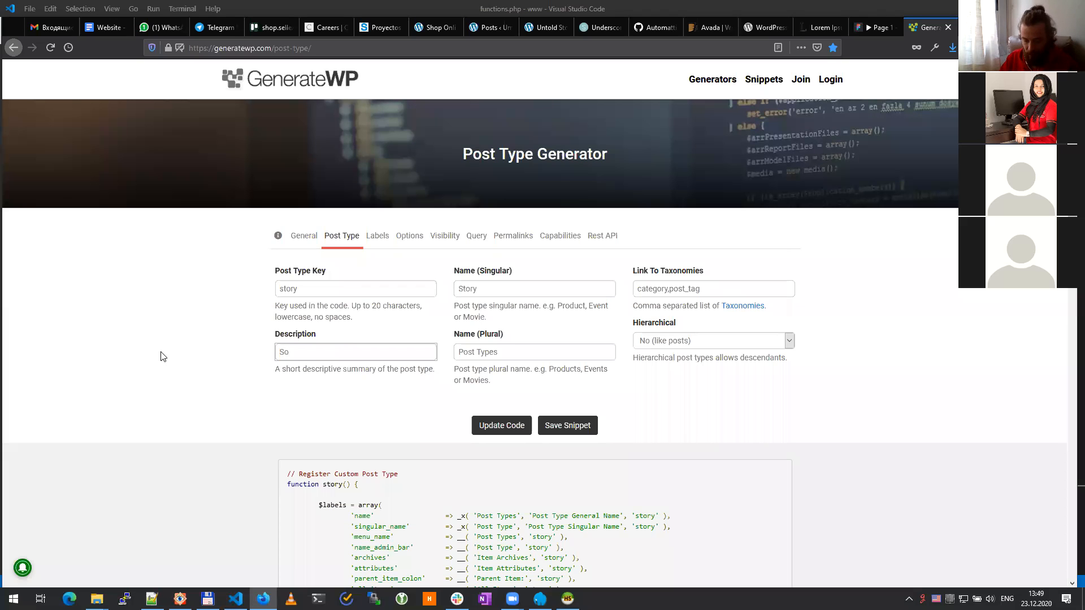
text(ries for site)
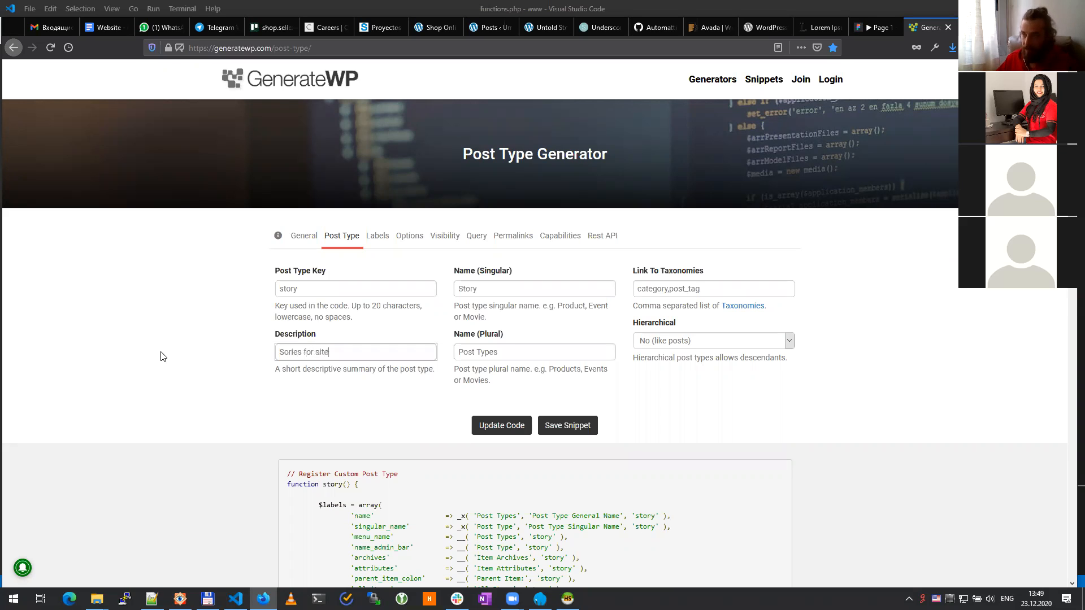
Step: Change the plural name to 'Stories', update the code and select the whole generated block
triple_click(493, 356)
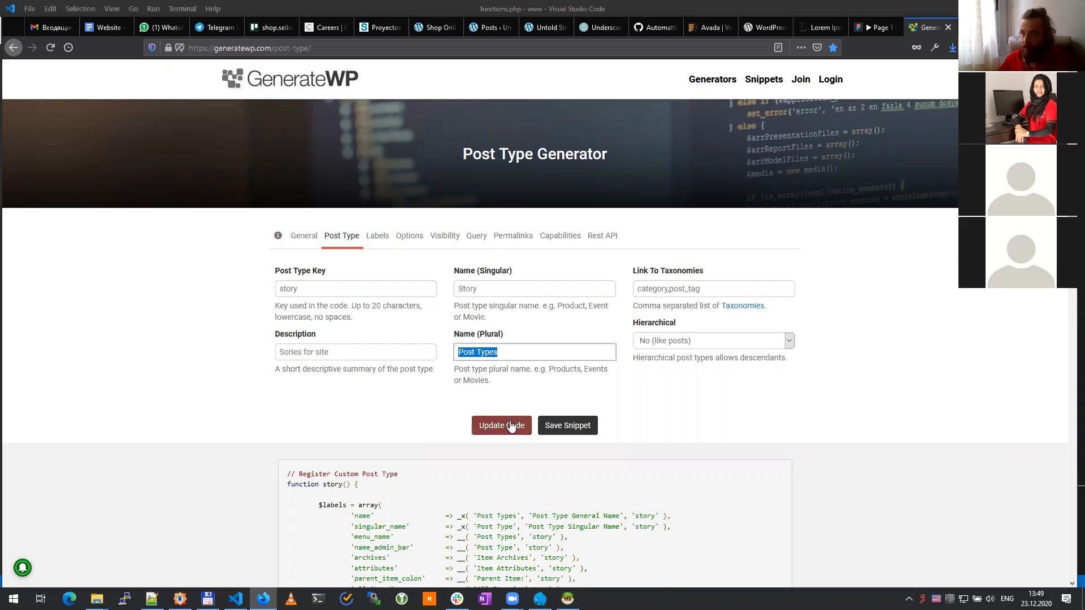
text(St)
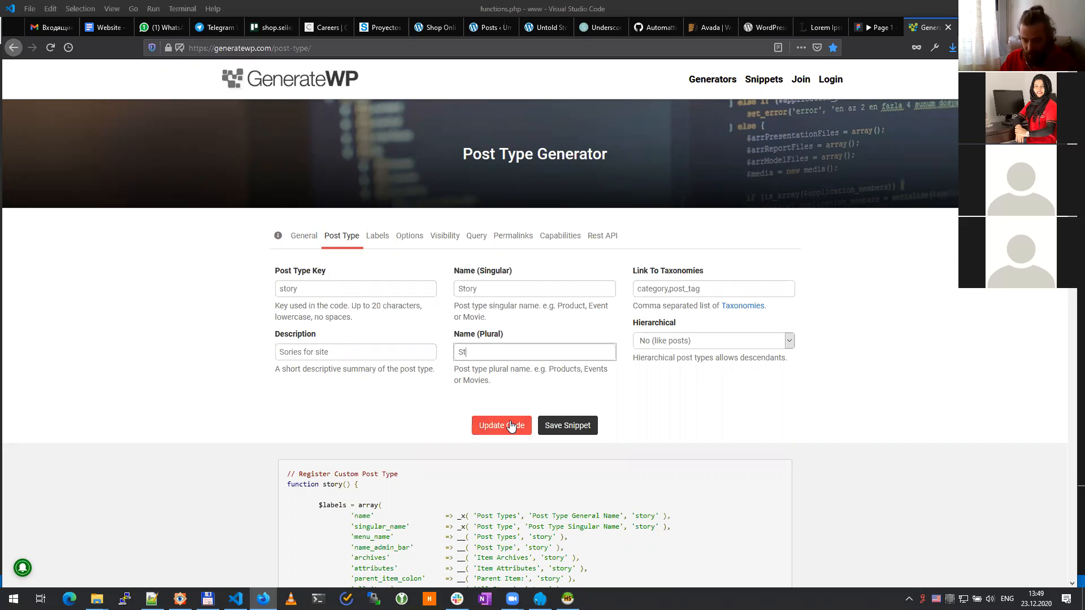
text(ories)
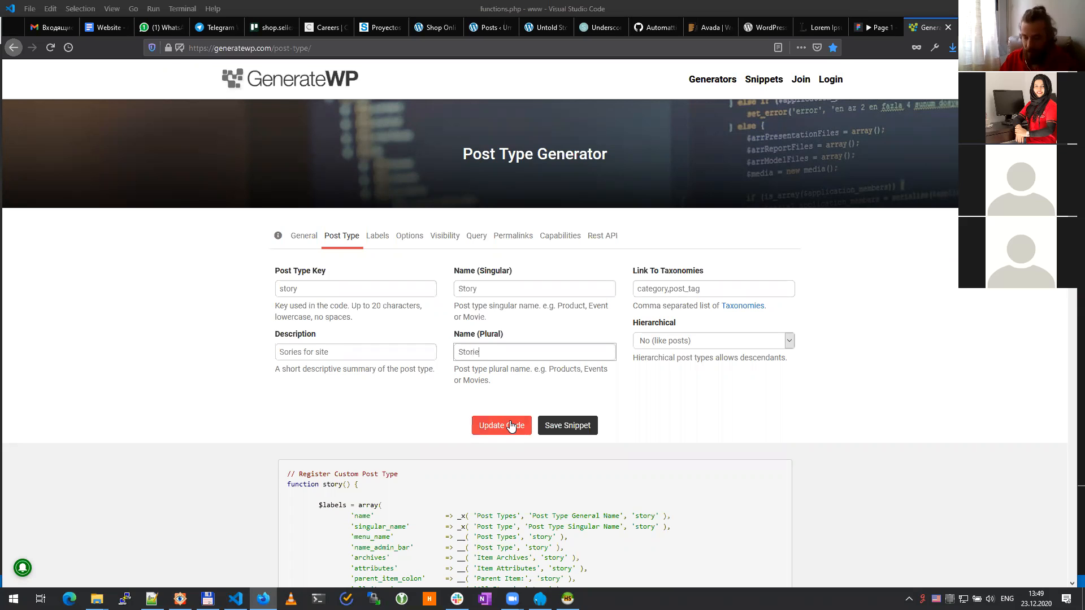
click(495, 424)
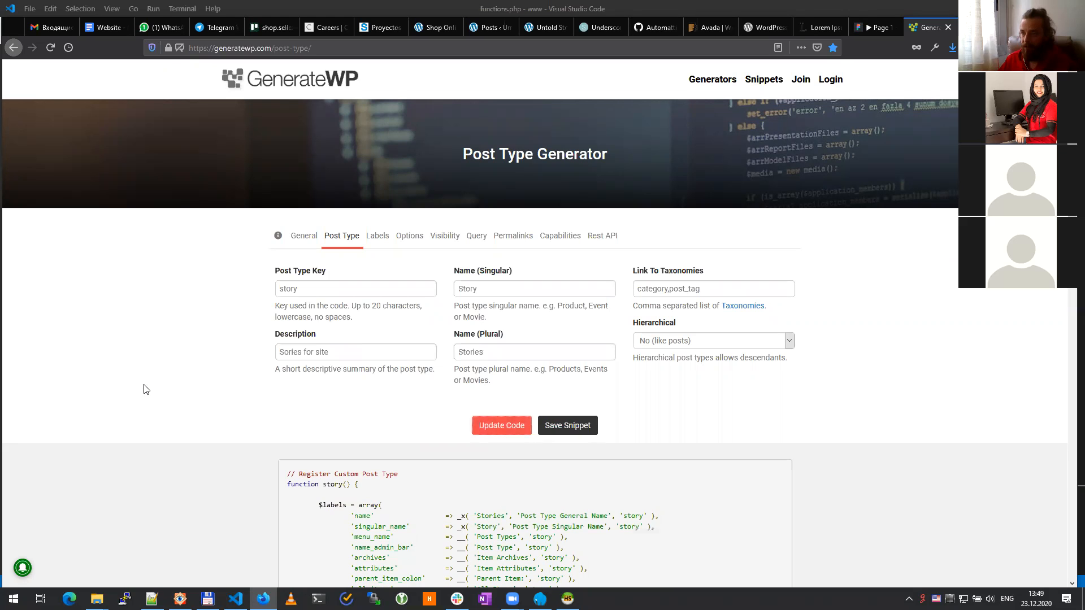
scroll(144, 390, down, 5)
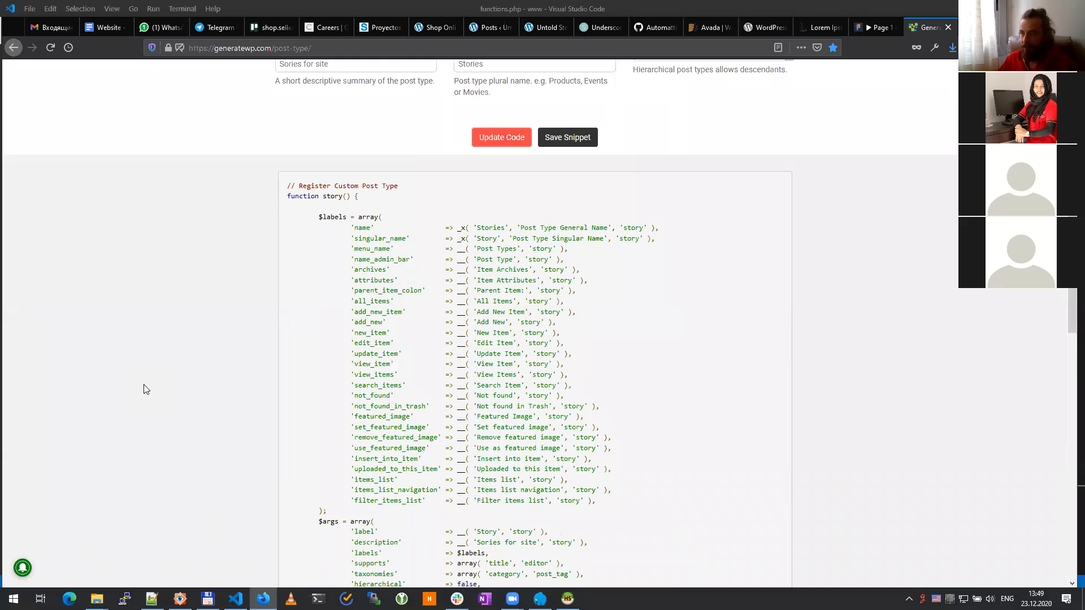
scroll(144, 389, down, 4)
triple_click(470, 520)
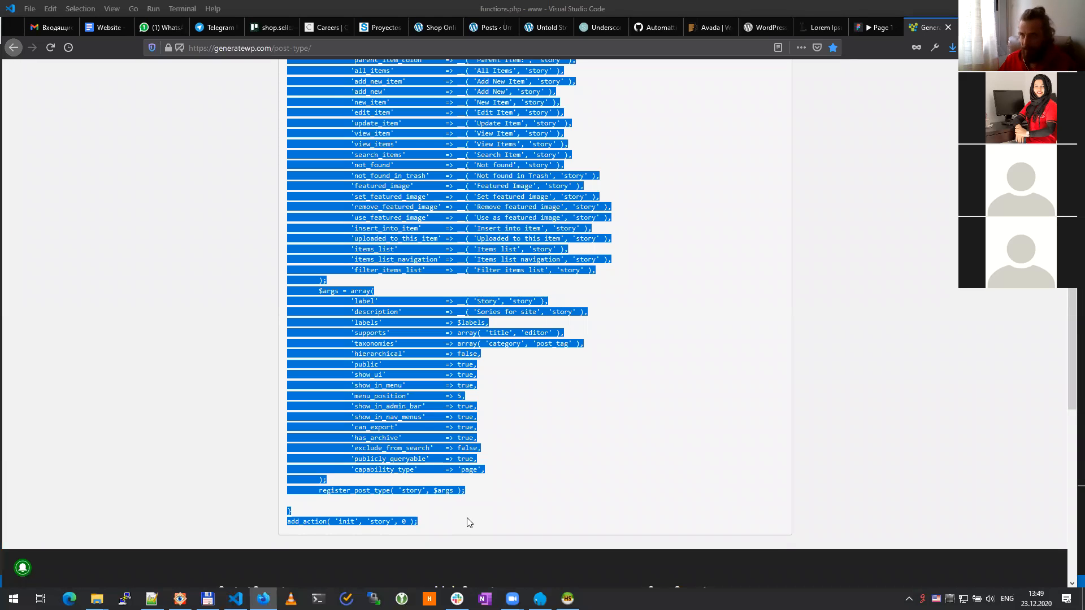
click(235, 599)
Step: Replace the old post type registration block with the regenerated Stories code and save
scroll(413, 475, down, 6)
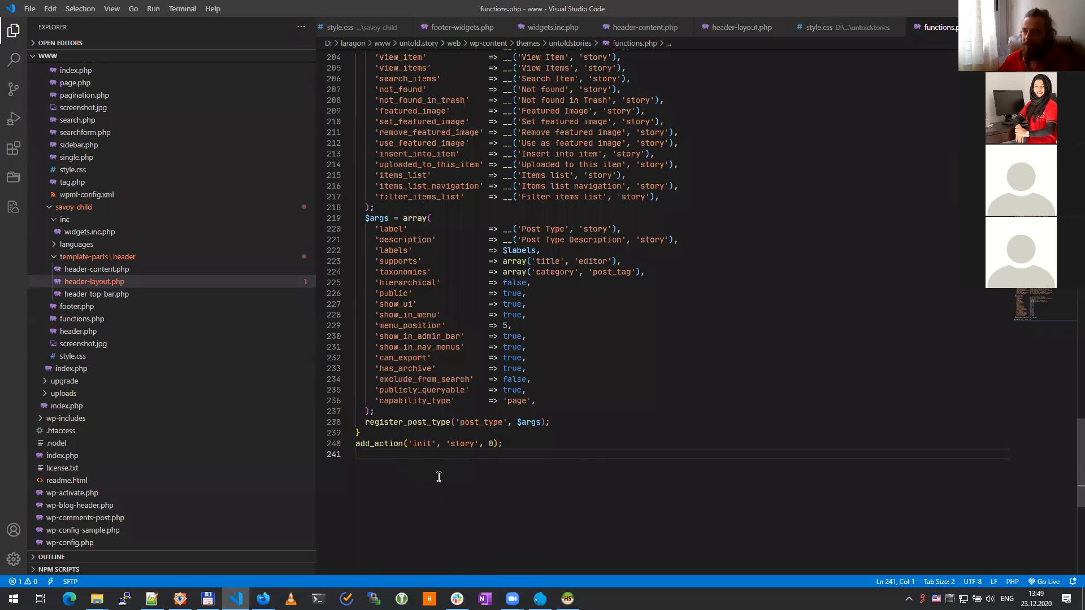
drag(539, 456, 333, 221)
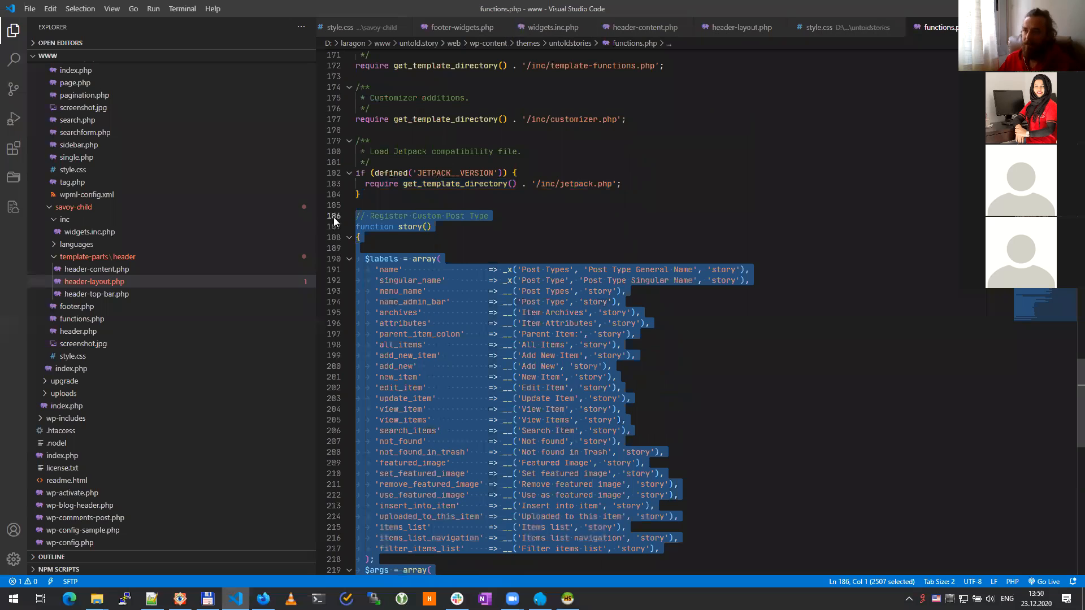
key(ctrl+v)
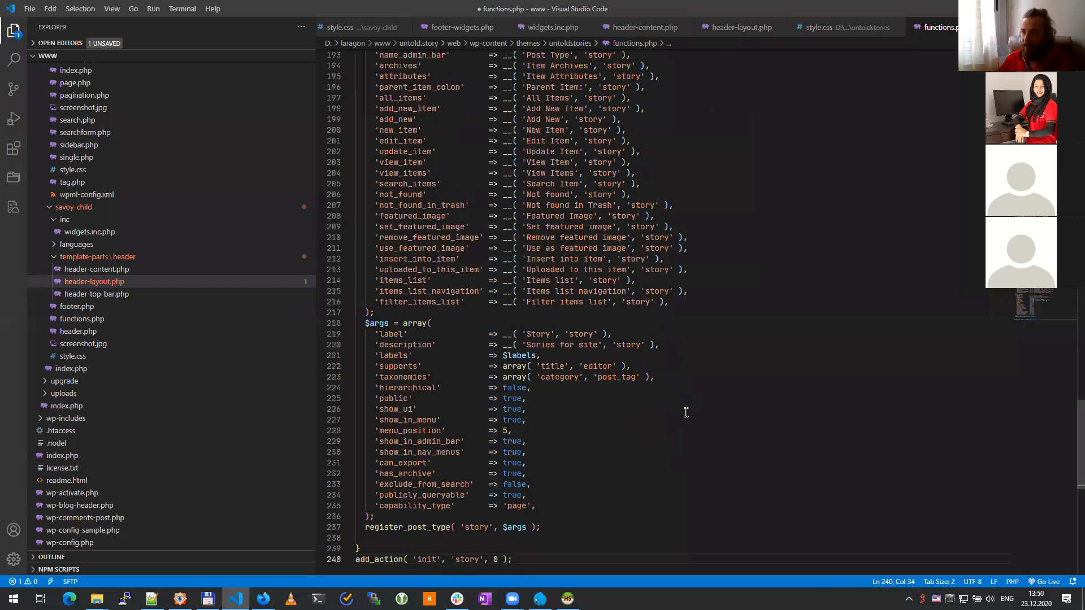
key(ctrl+s)
Step: Reload the WordPress admin twice to check the menu, which still reads 'Post Types'
click(263, 598)
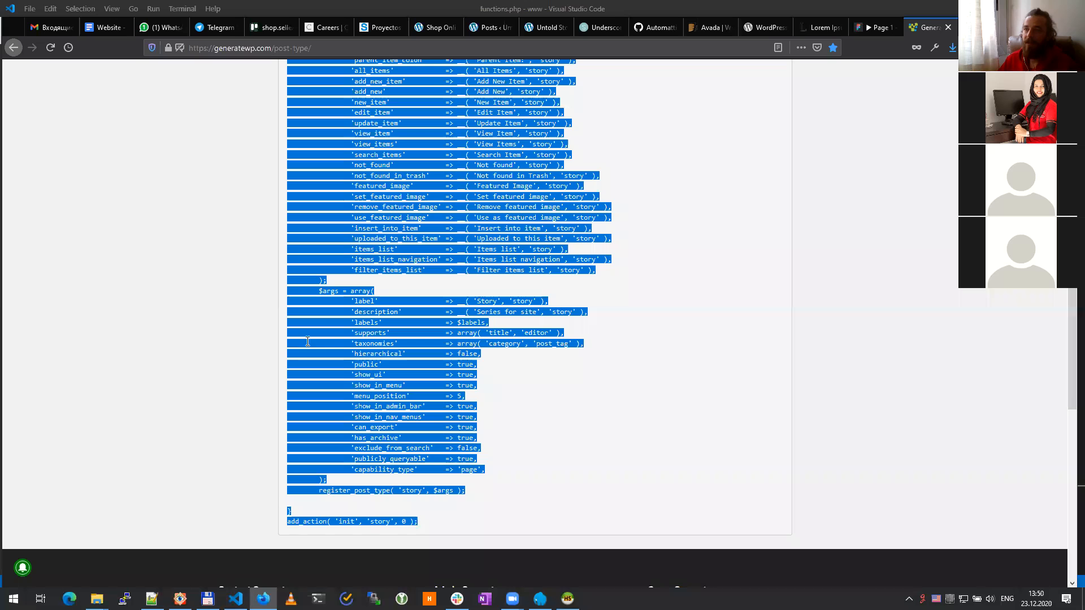
click(432, 31)
click(490, 26)
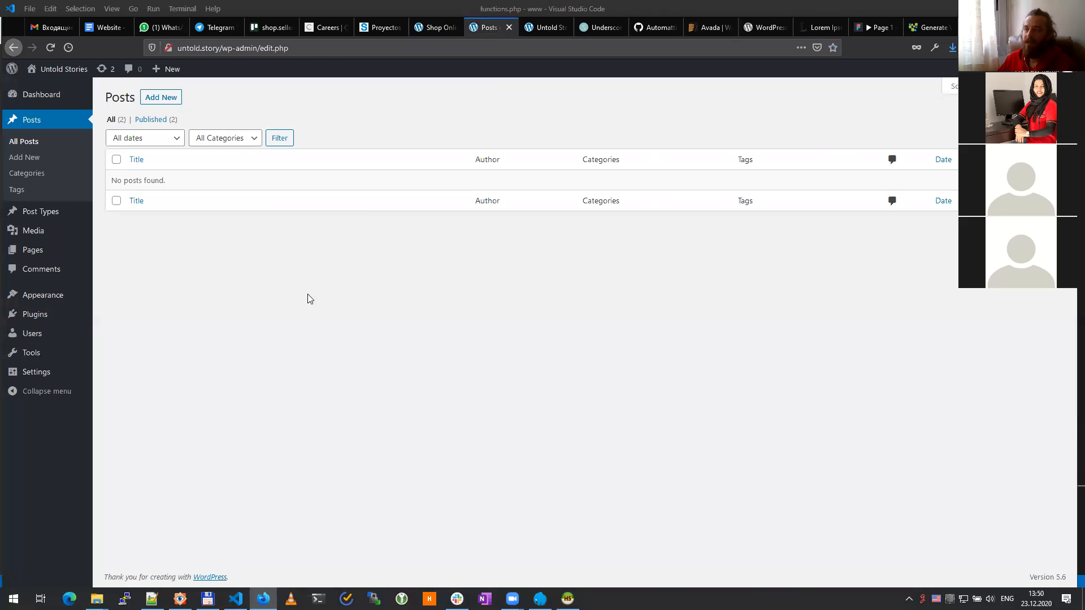
key(F5)
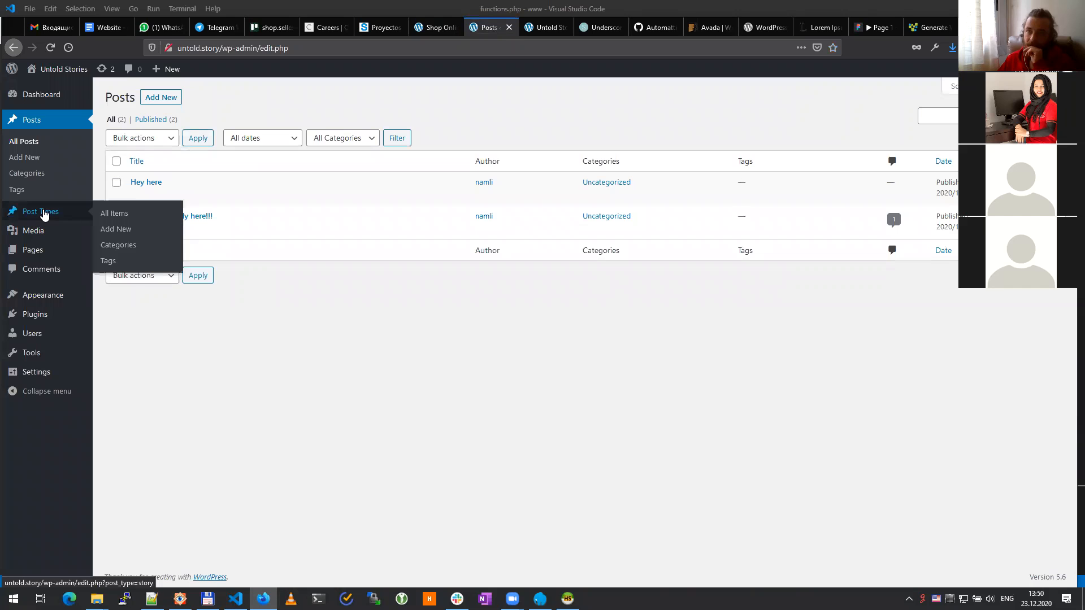
key(F5)
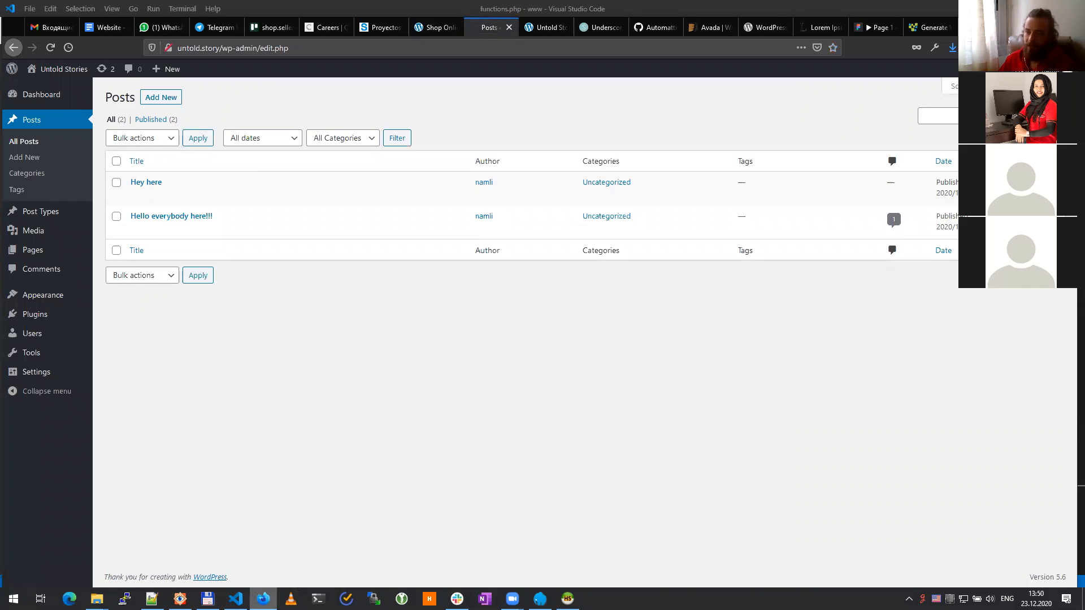
key(alt+Tab)
scroll(628, 441, up, 5)
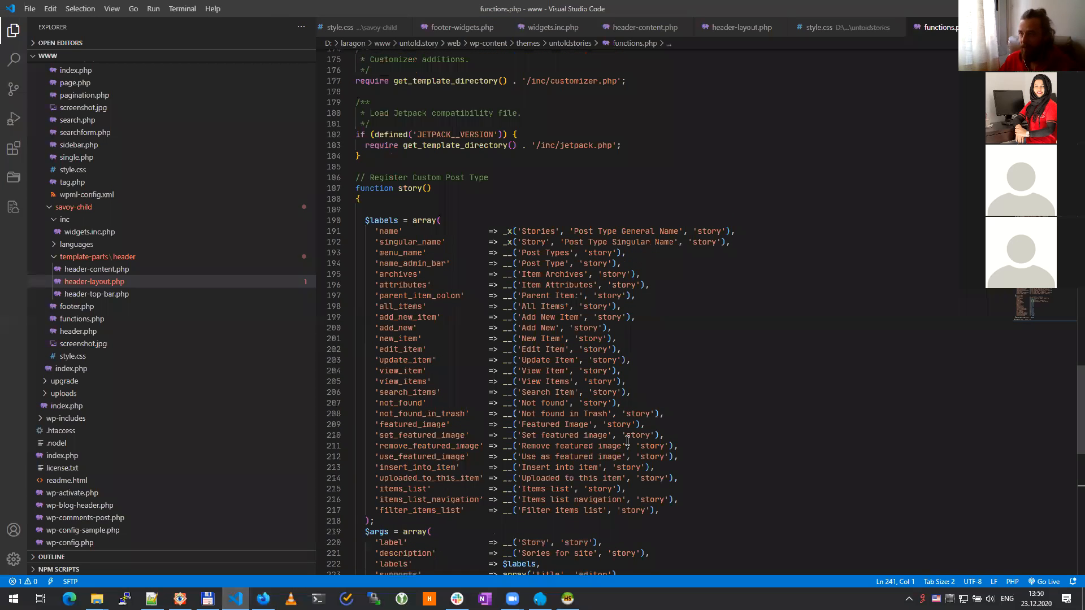
Step: Change the menu name label from 'Post Types' to 'Stories'
double_click(524, 229)
key(ctrl+c)
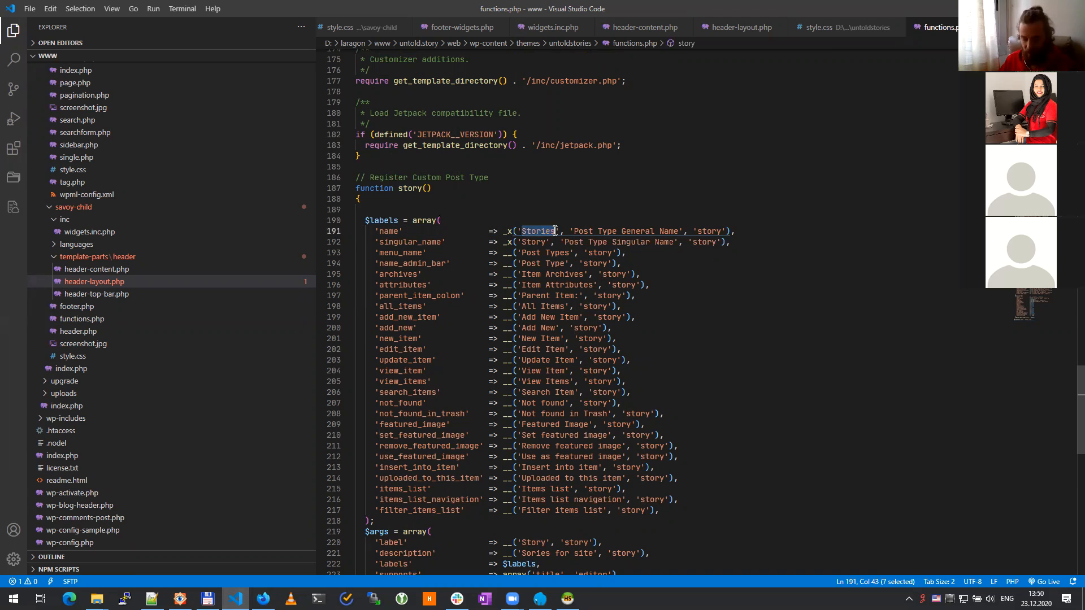
drag(520, 254, 569, 253)
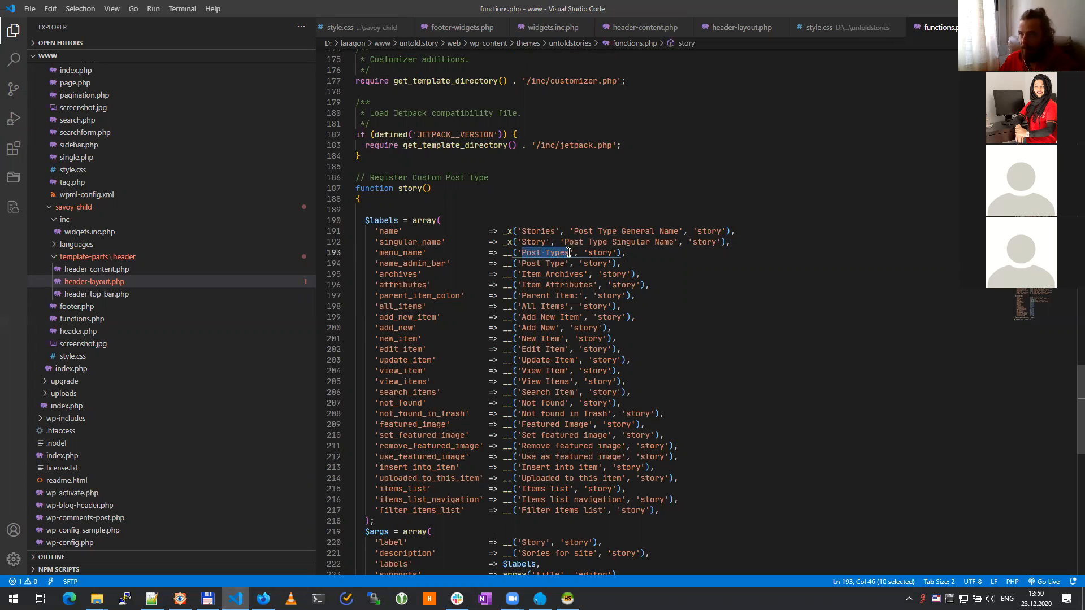
key(ctrl+v)
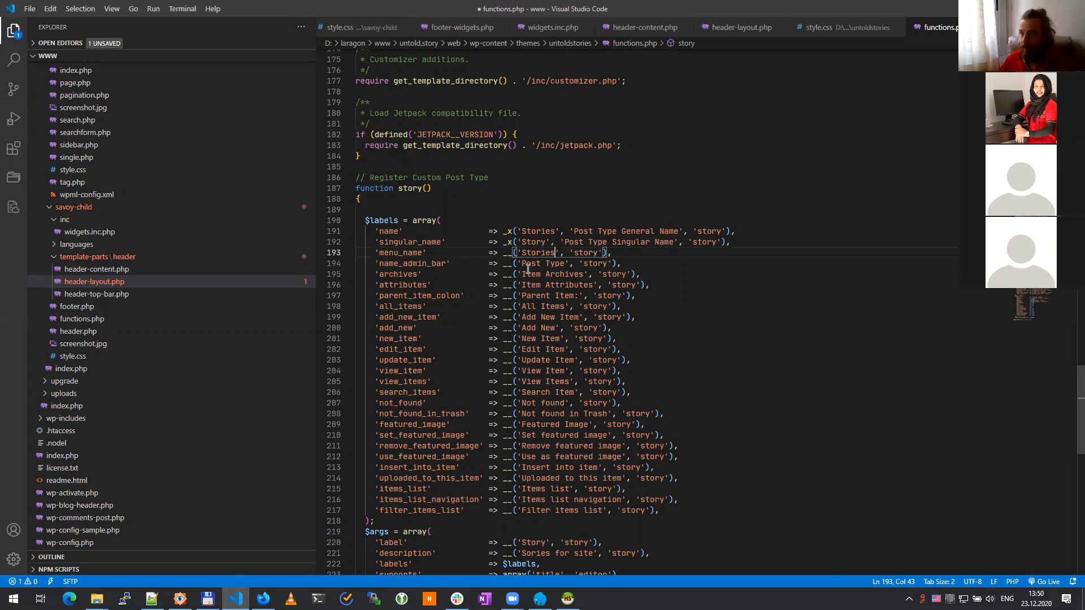
Step: Change the admin bar label from 'Post Type' to 'Story' and save functions.php
drag(521, 263, 565, 263)
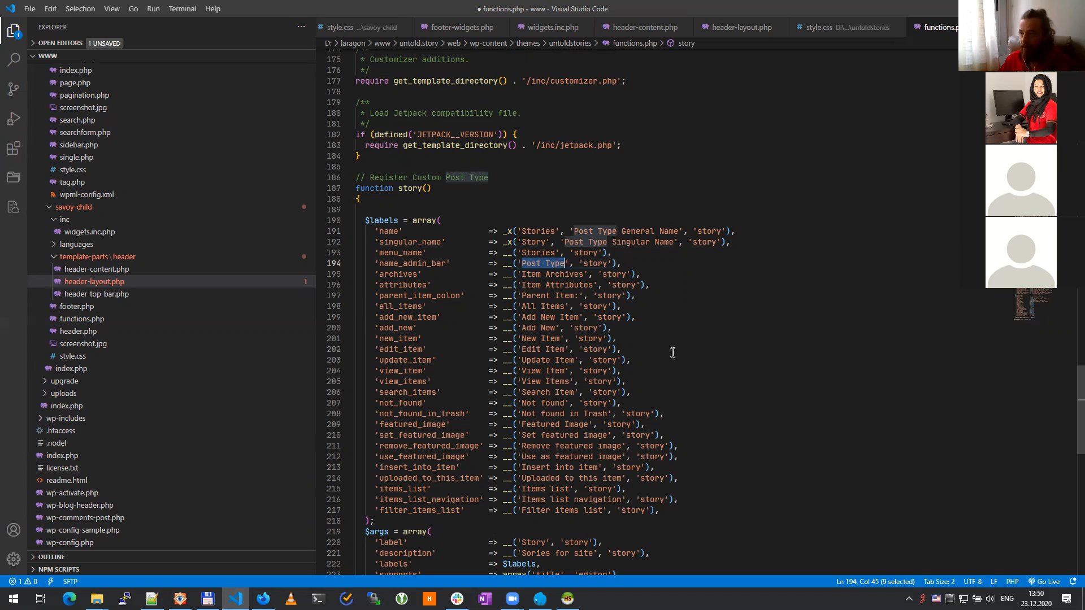
double_click(536, 242)
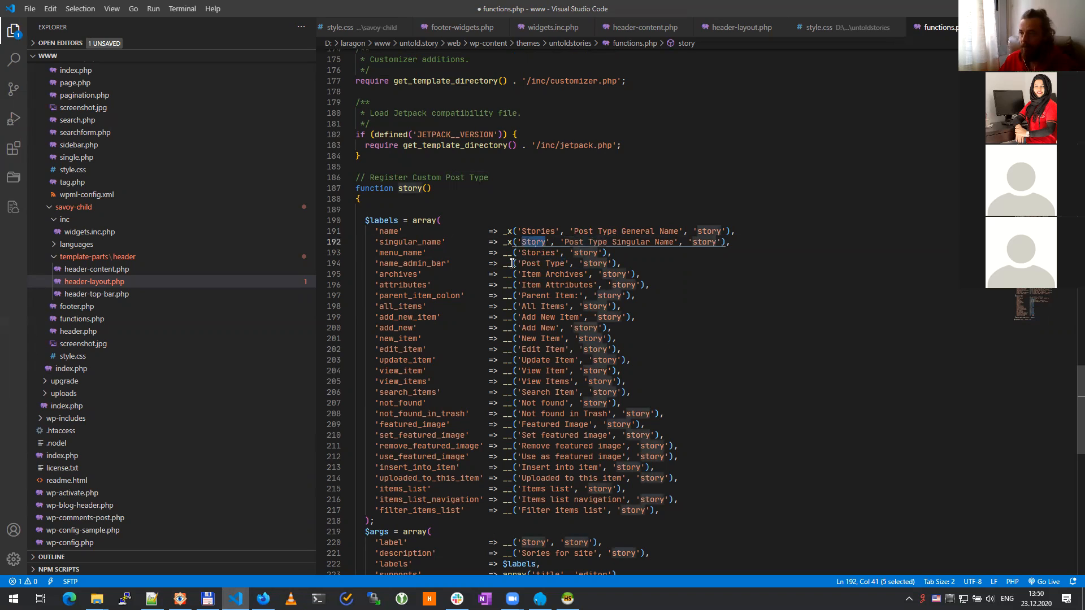
drag(520, 263, 563, 263)
text(Stories)
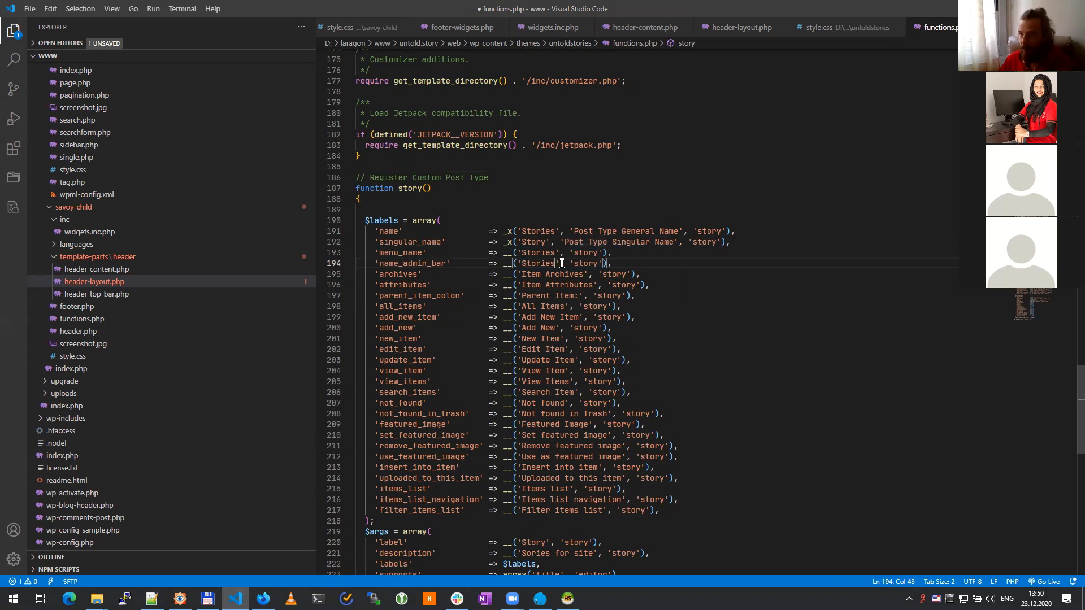
key(BackSpace)
key(BackSpace)
key(BackSpace)
text(y)
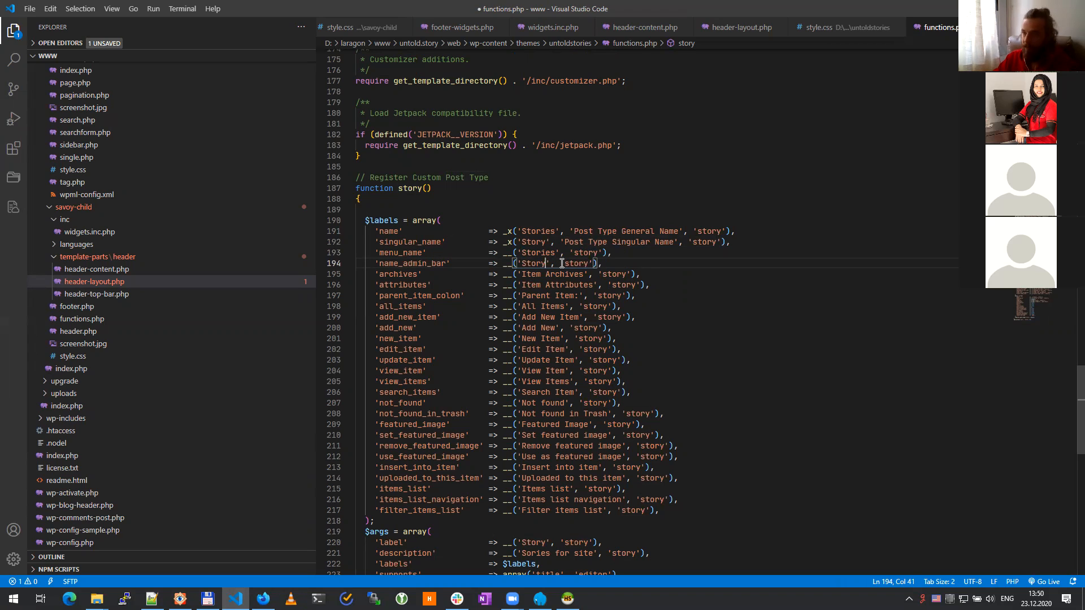
key(ctrl+s)
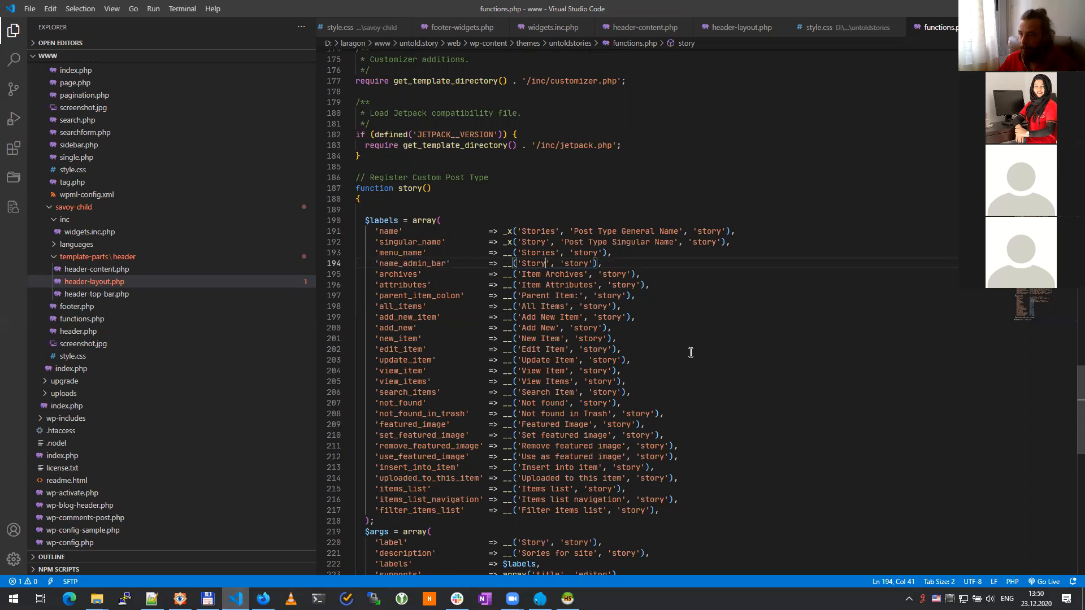
scroll(690, 353, down, 5)
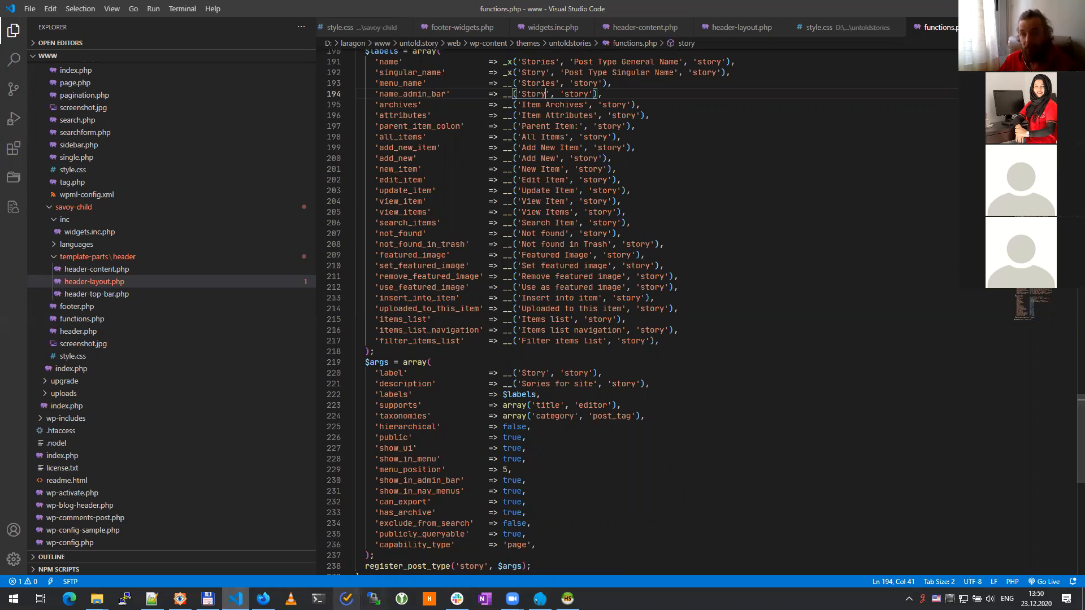
click(263, 598)
click(41, 211)
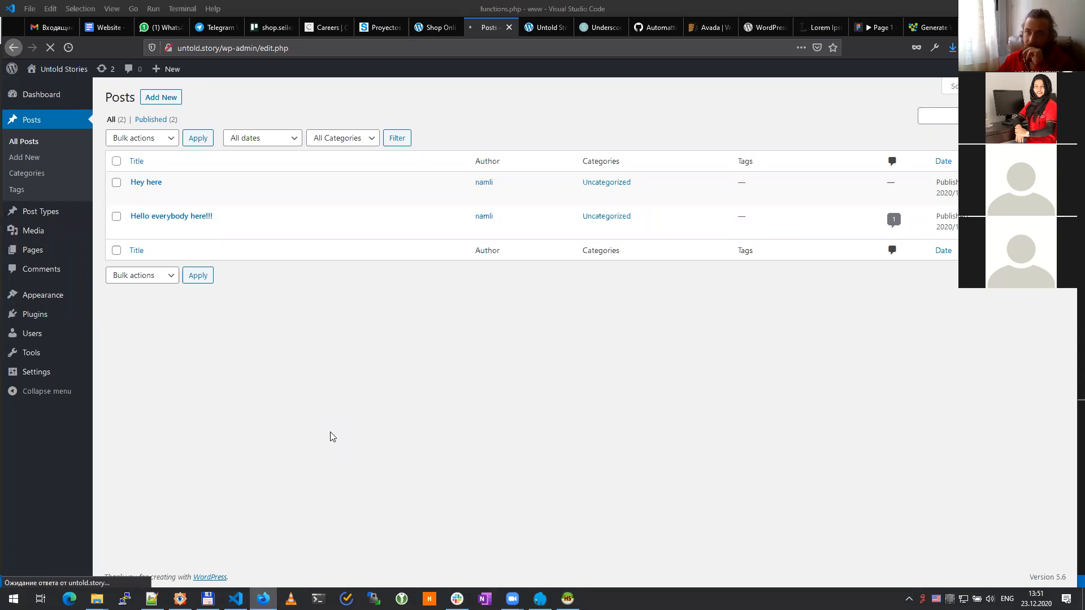
Step: Open the empty Stories list showing 'Not found', then go back to Posts
mouse_move(38, 211)
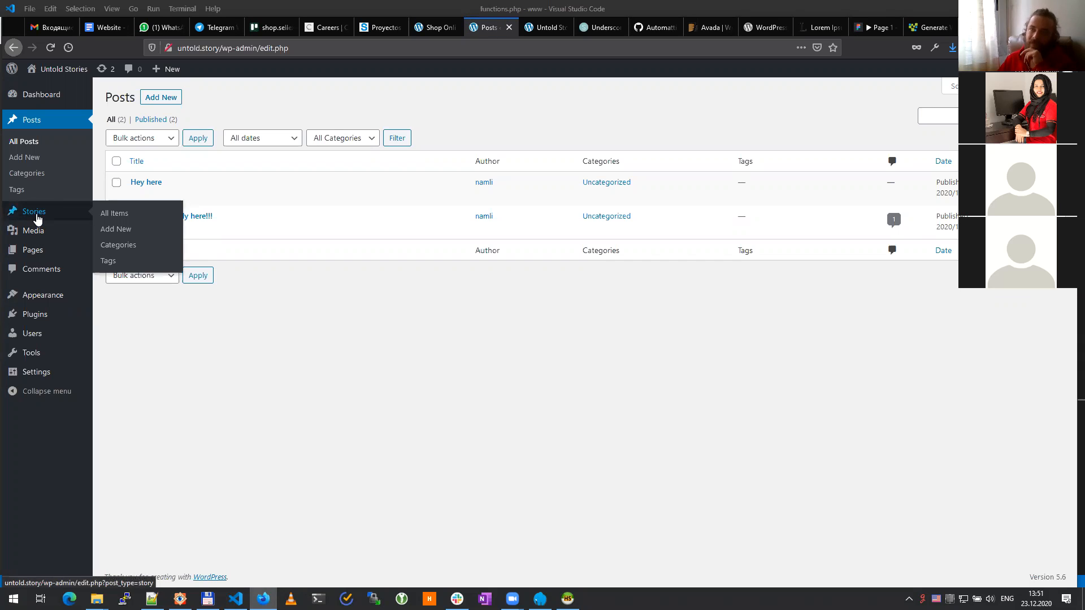
click(35, 212)
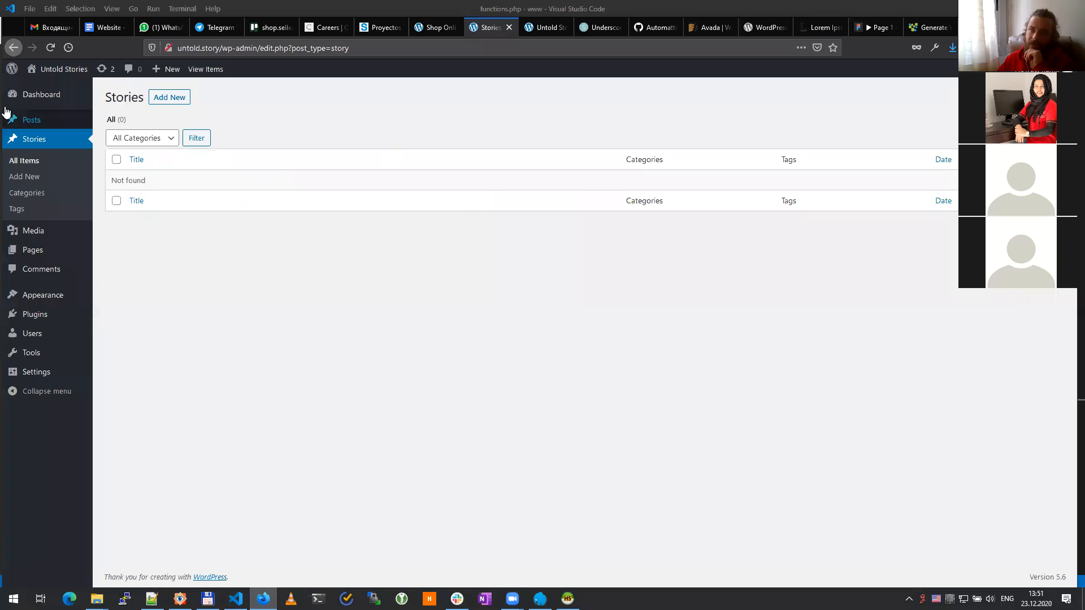
click(37, 127)
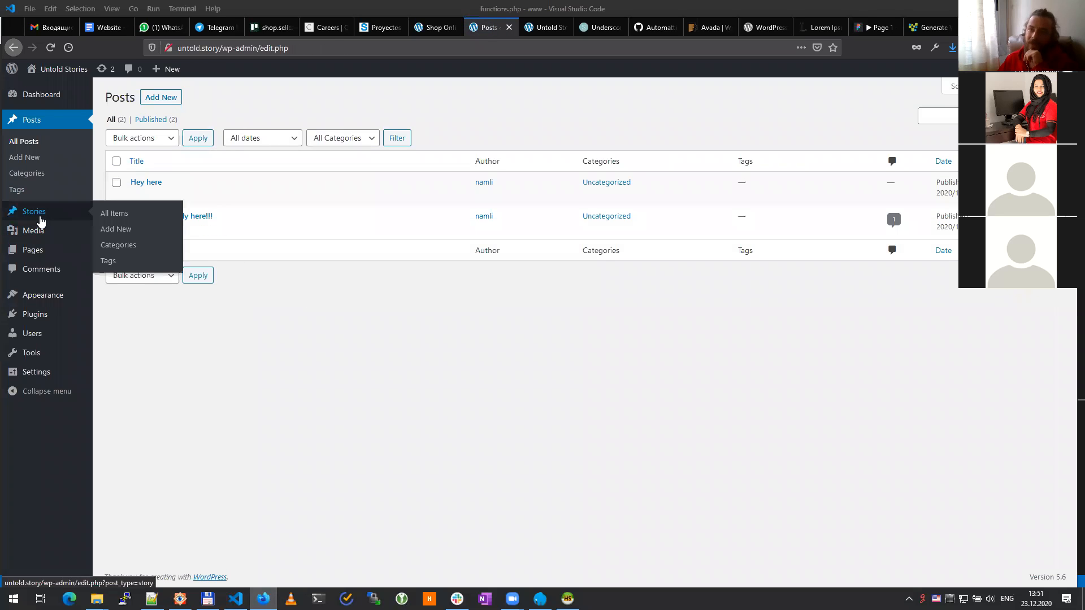
mouse_move(41, 214)
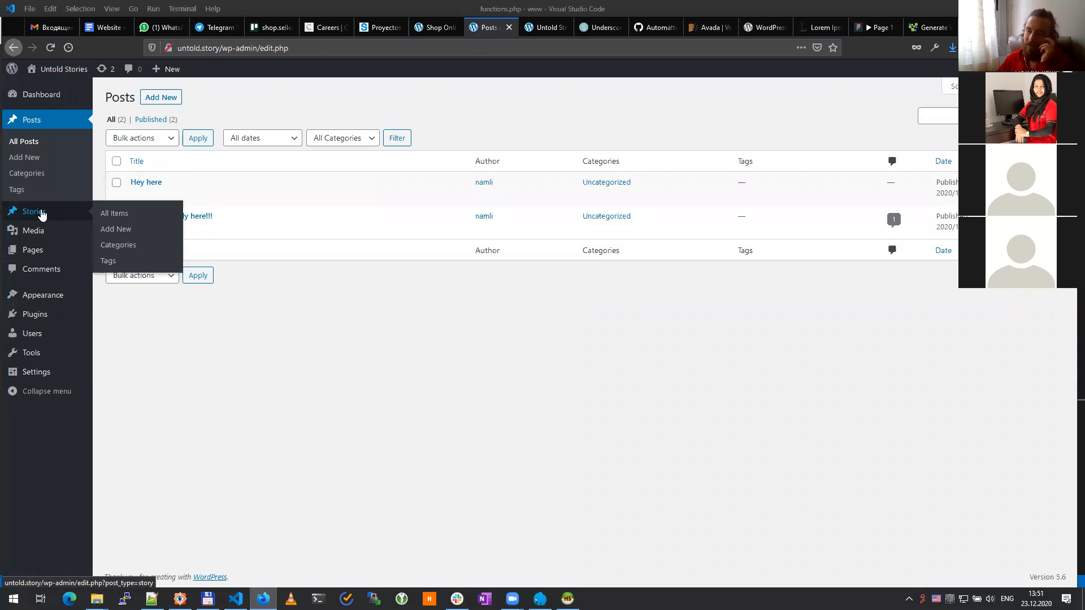
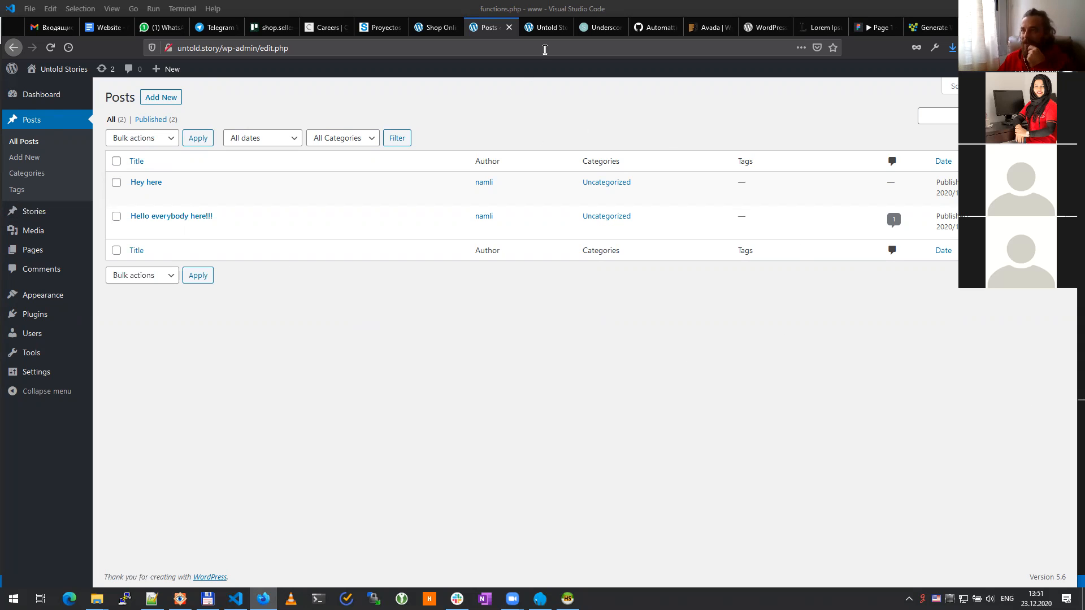
Step: Glance at the site's front page, then open the installed Plugins page from the admin
click(551, 32)
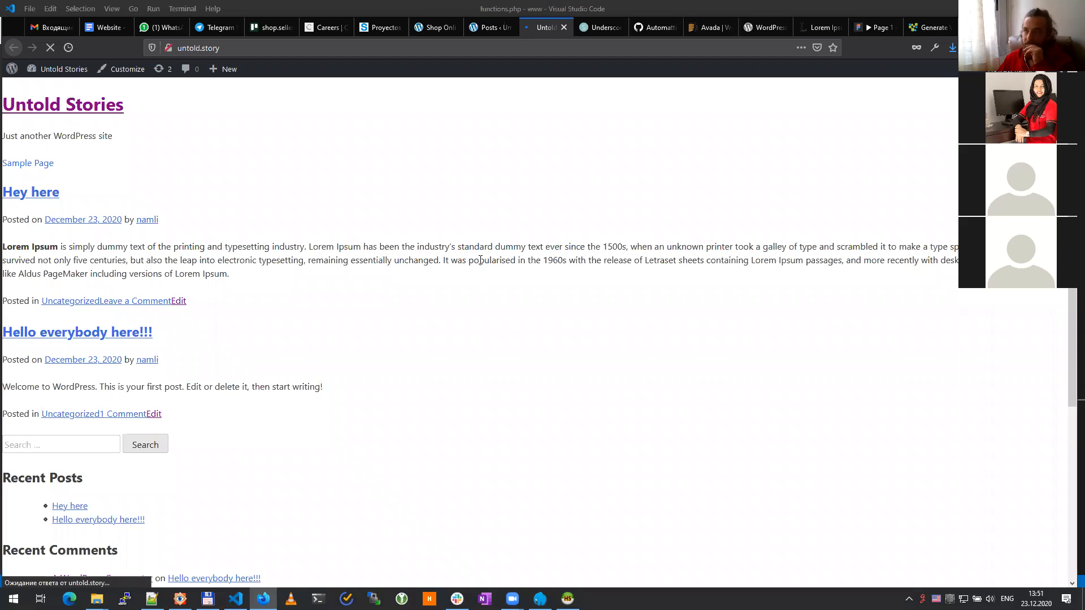
click(488, 30)
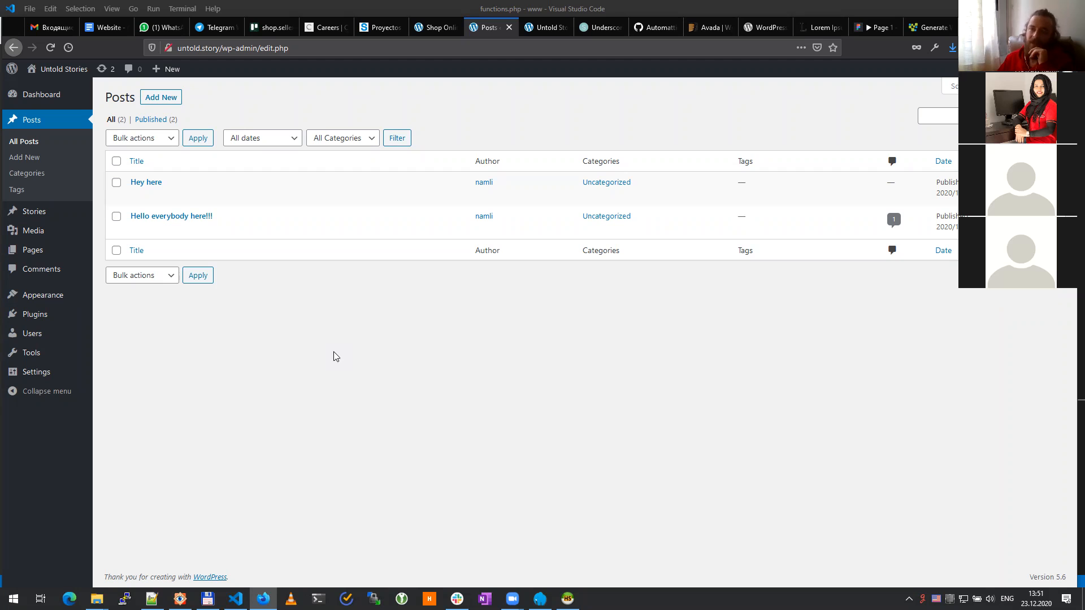
mouse_move(36, 320)
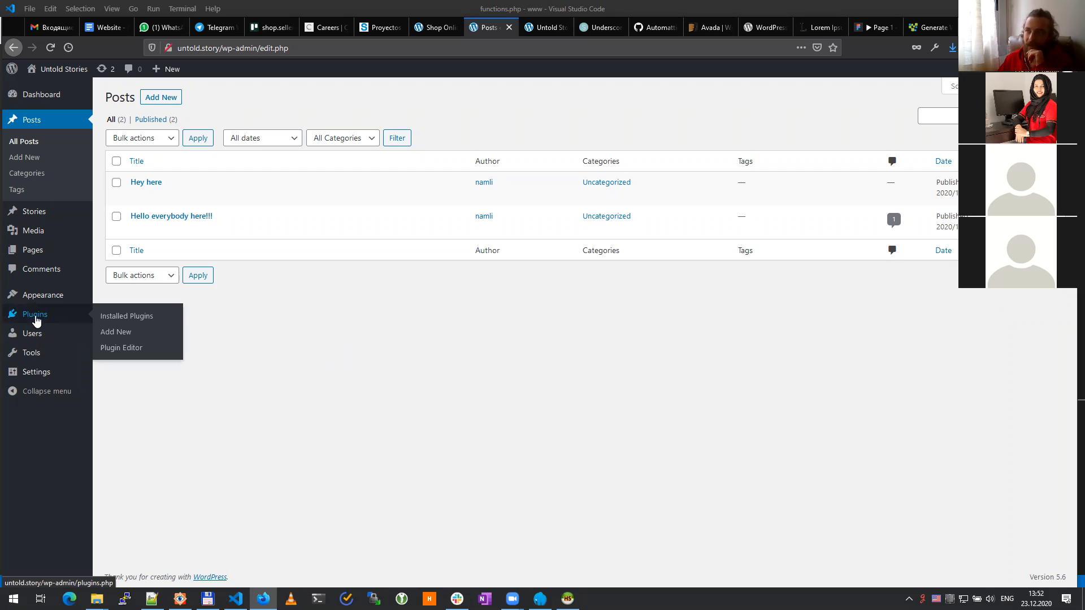
click(36, 321)
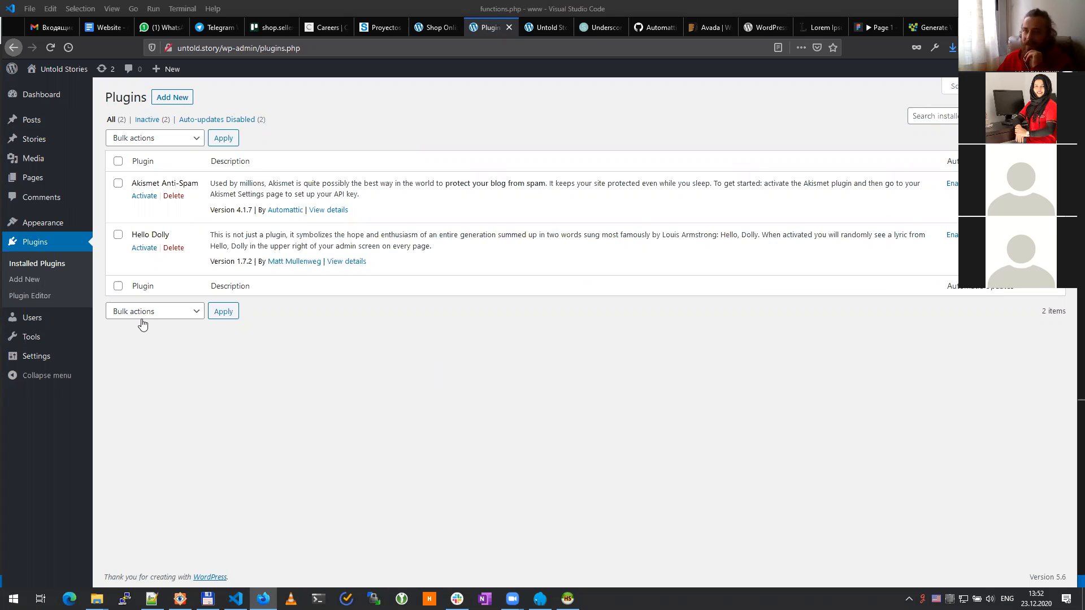
Step: Open Plugins > Add New and browse featured plugins like Classic Editor, Jetpack, bbPress and Gutenberg
click(42, 263)
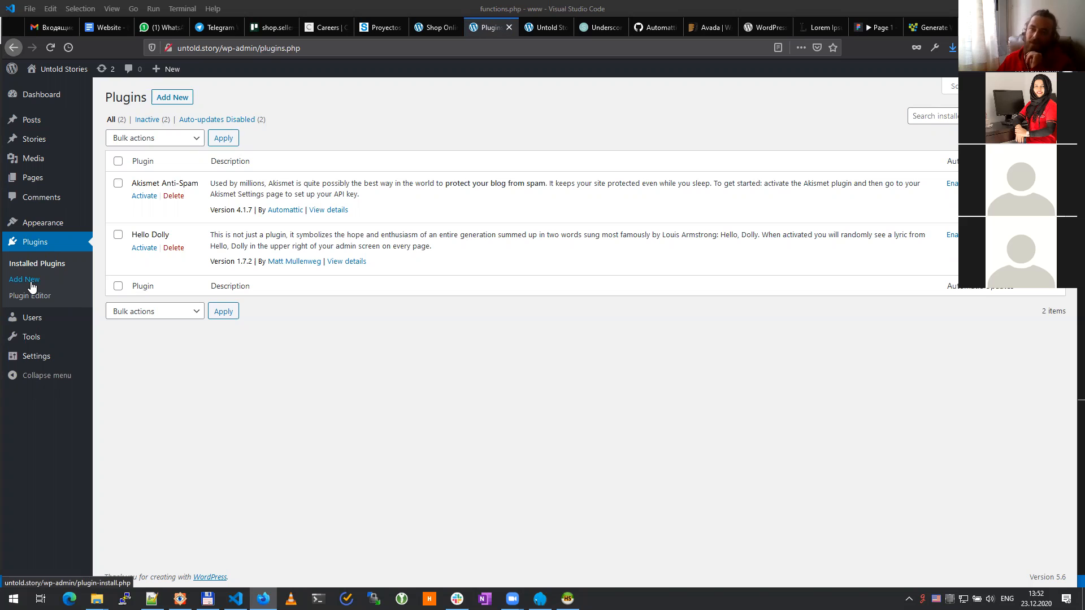
click(31, 282)
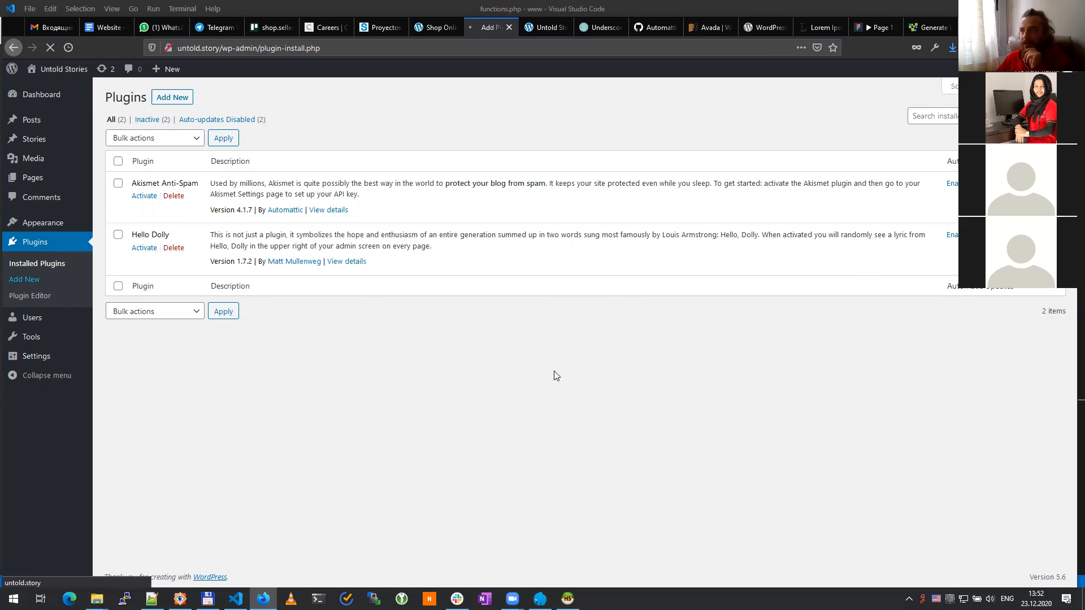
scroll(603, 376, down, 5)
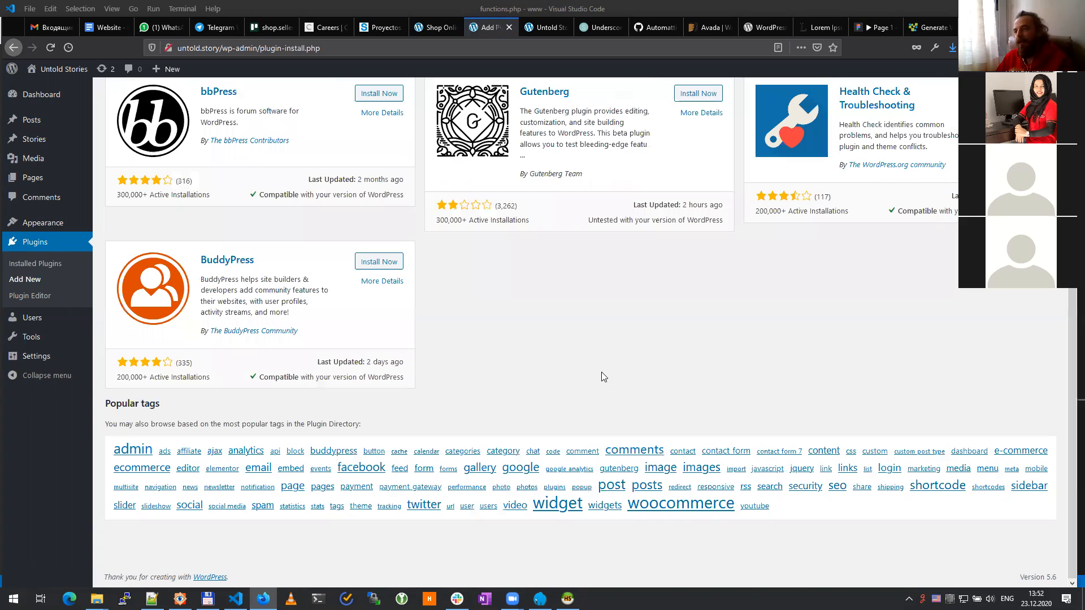
scroll(571, 351, up, 5)
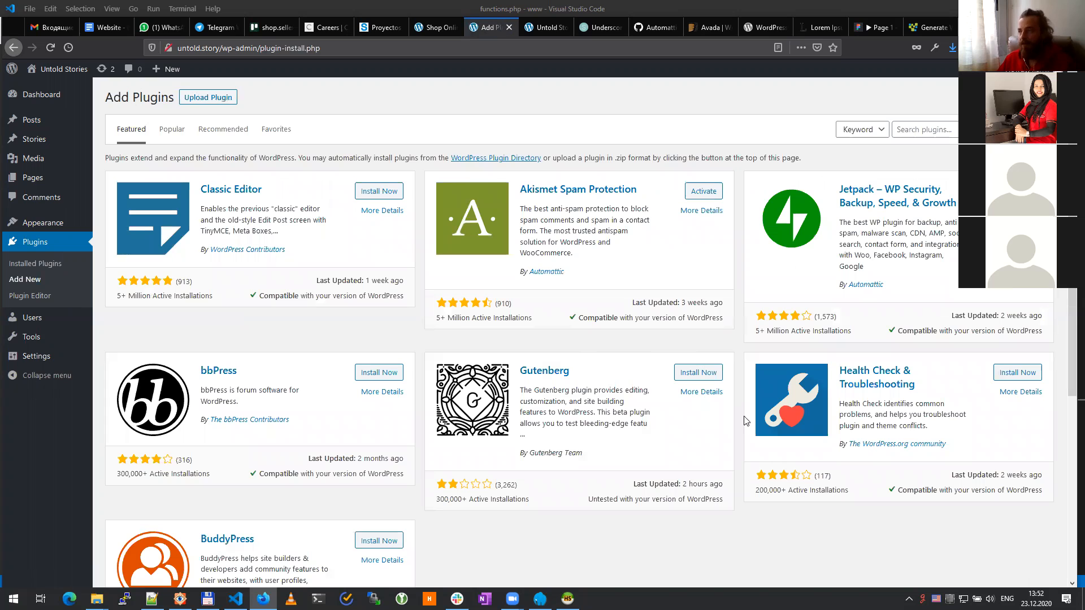
scroll(562, 351, down, 5)
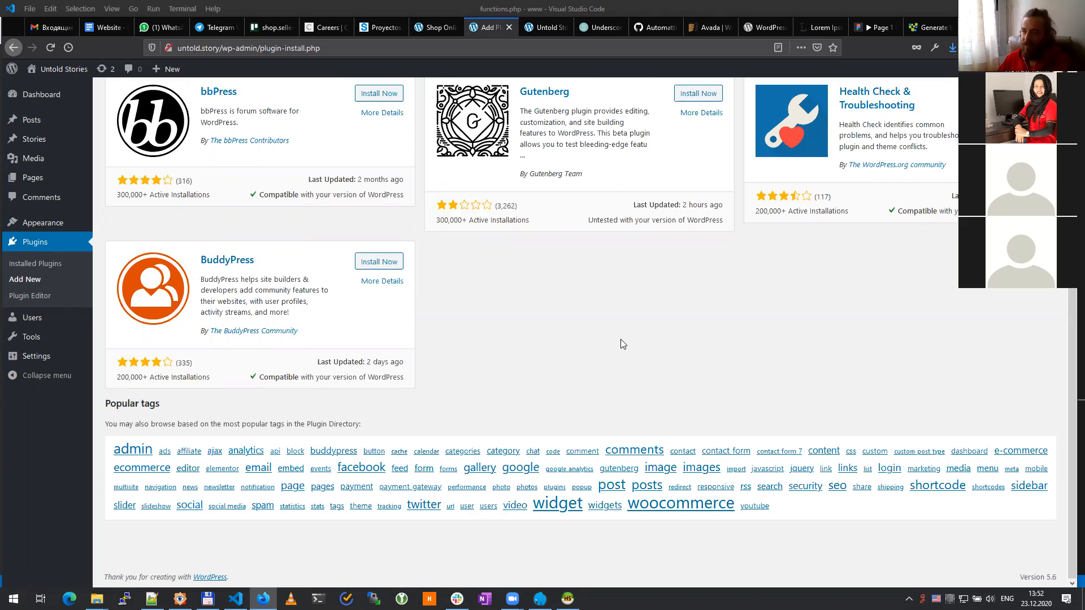
scroll(622, 343, up, 5)
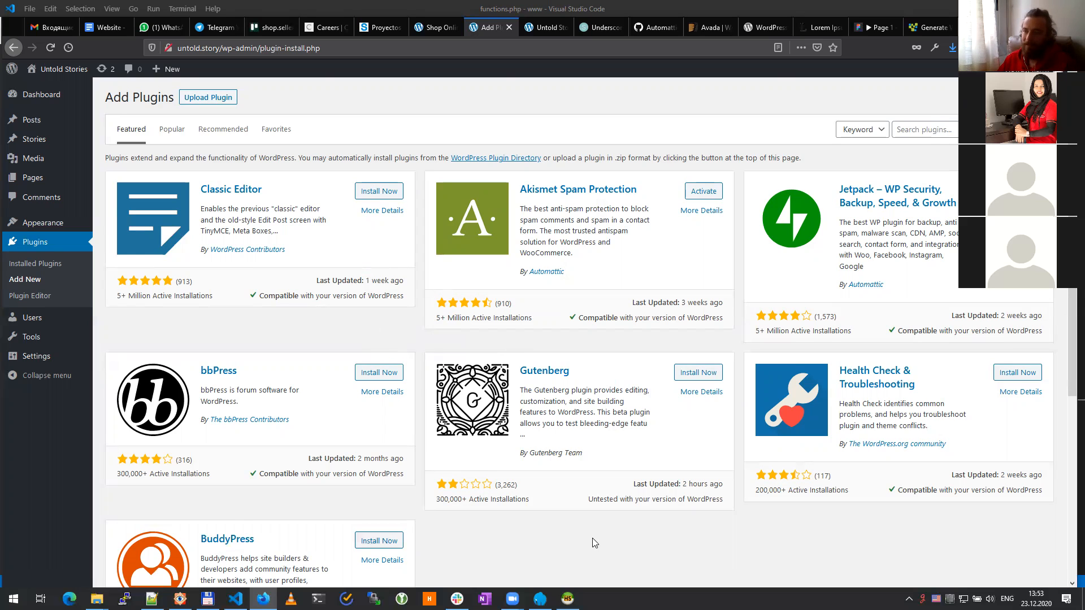
scroll(595, 543, down, 5)
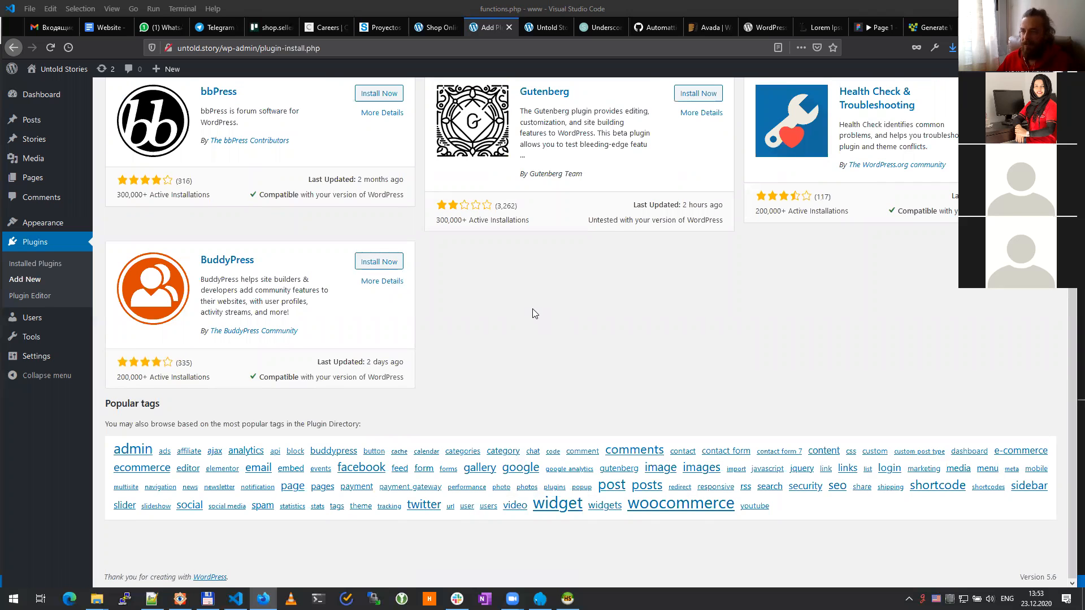
scroll(535, 314, up, 5)
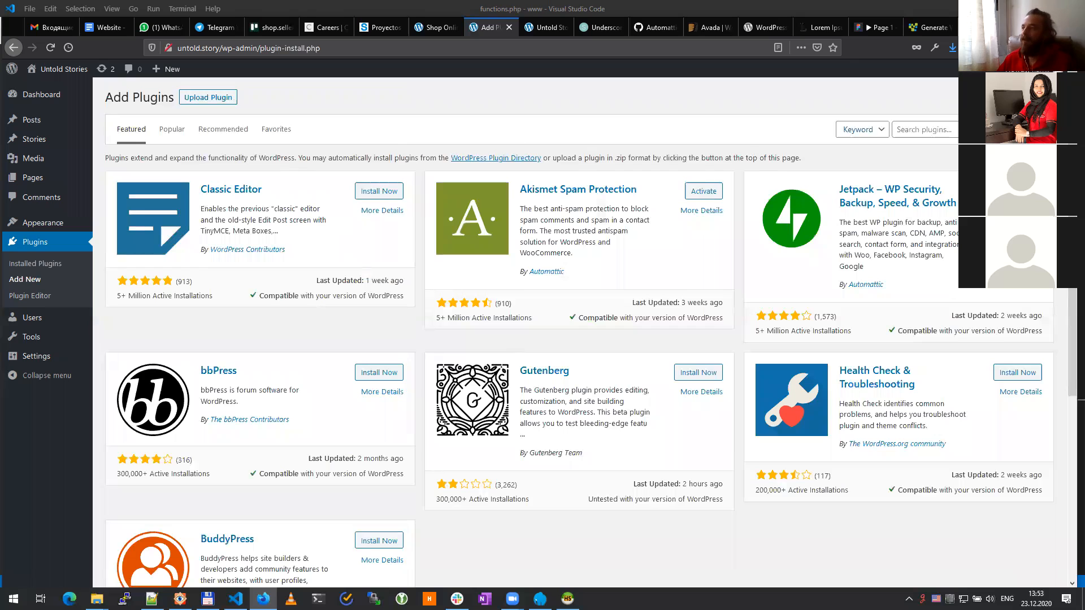
Step: Search plugins for 'query', install Query Monitor, and return to the installed plugins list
click(954, 126)
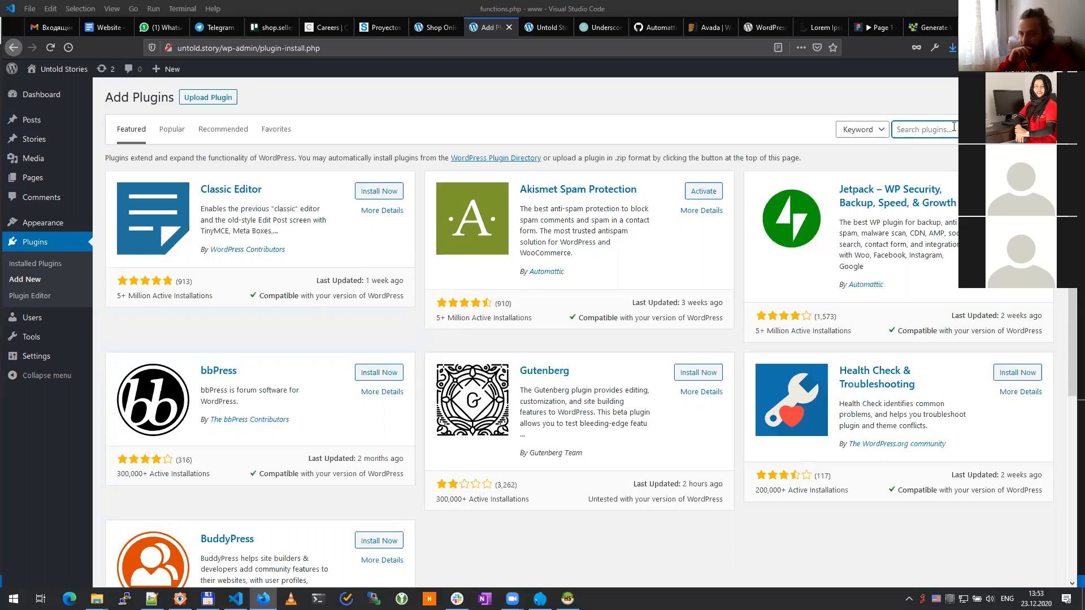
text(query)
key(Return)
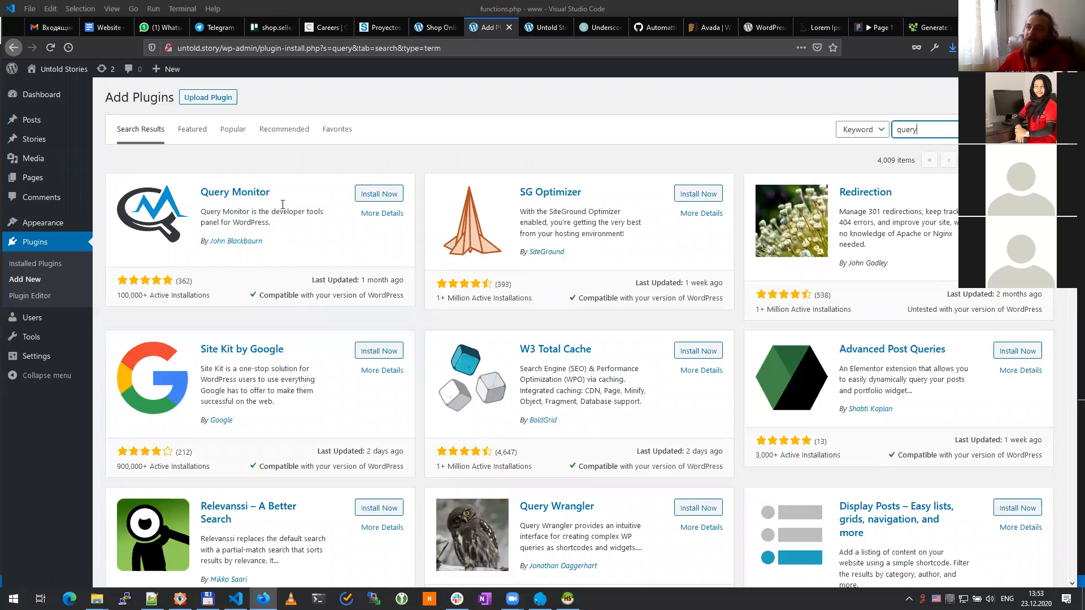
click(378, 195)
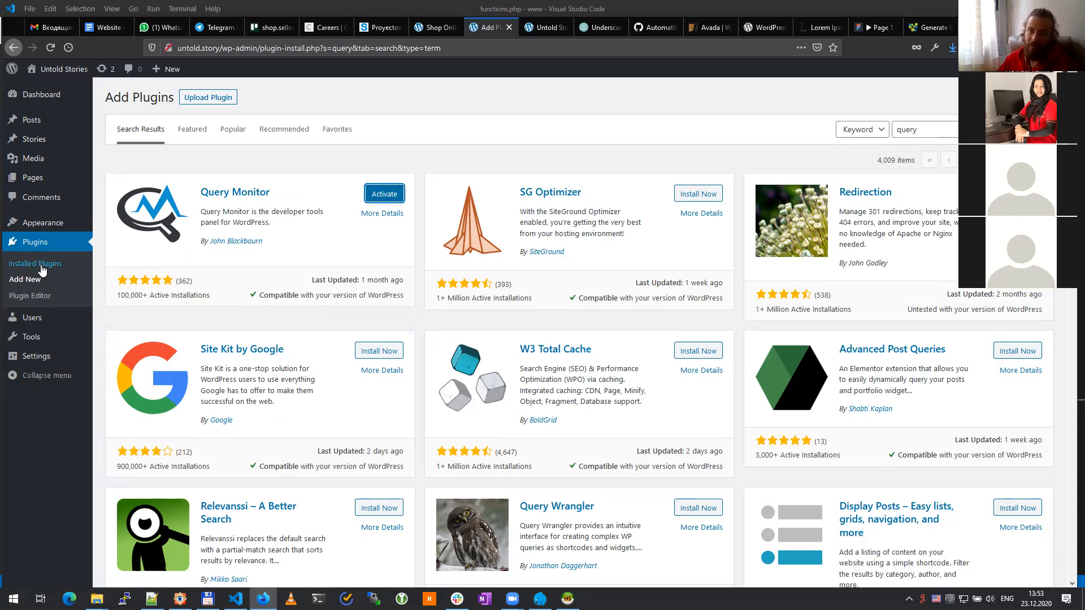
click(37, 247)
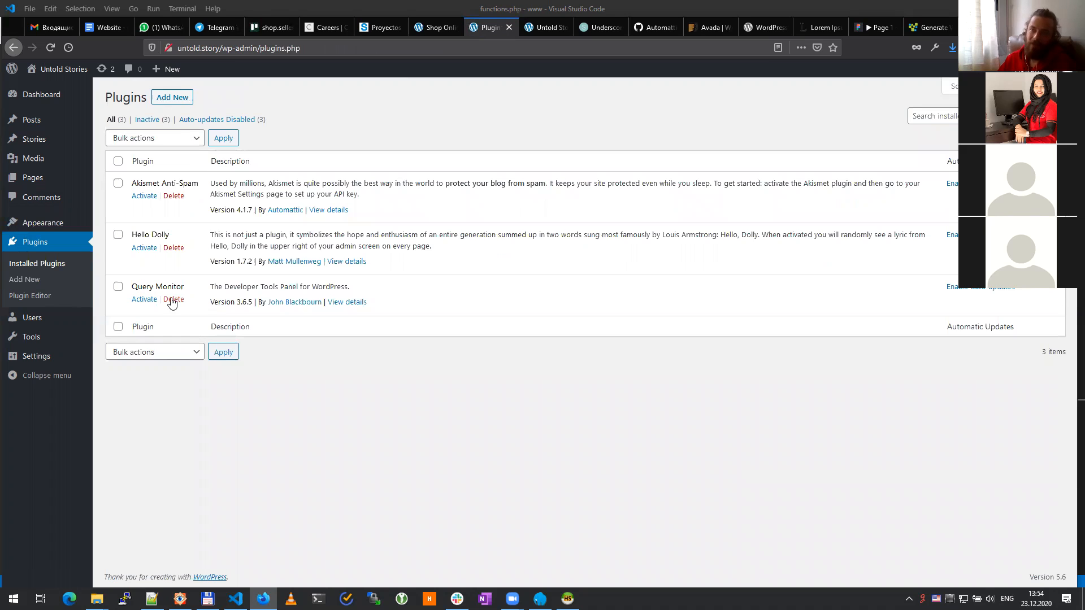
Step: Activate Query Monitor and reload the site's front page so its panel loads
click(142, 303)
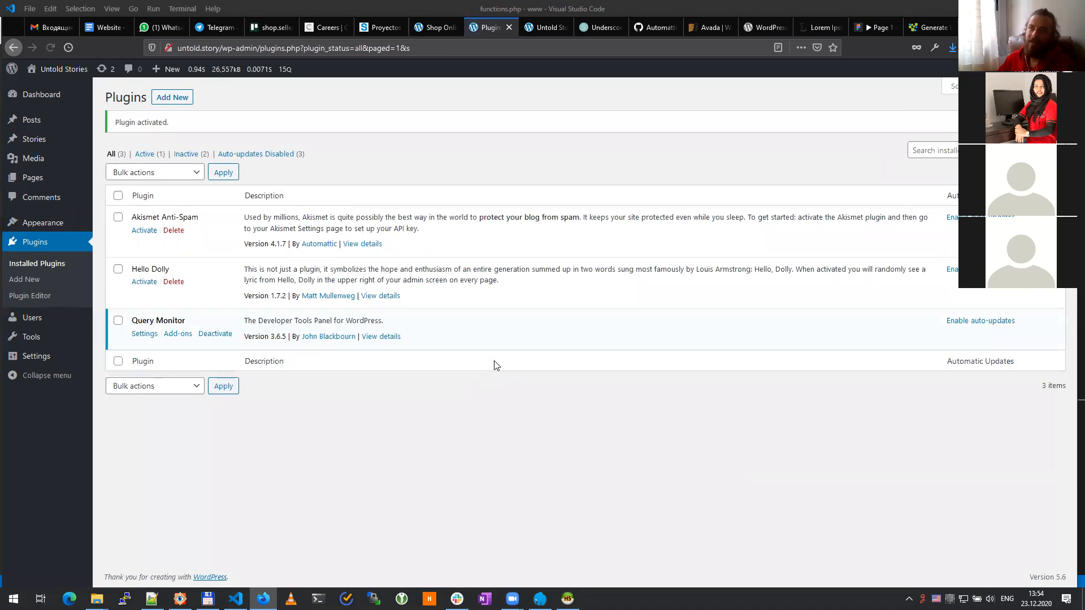
mouse_move(208, 69)
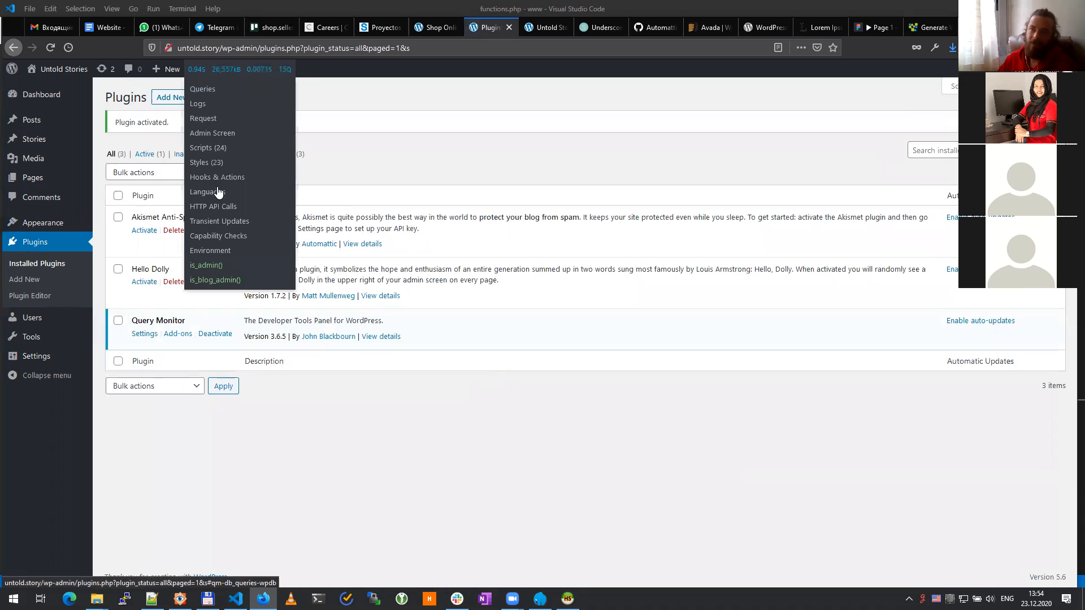
click(552, 27)
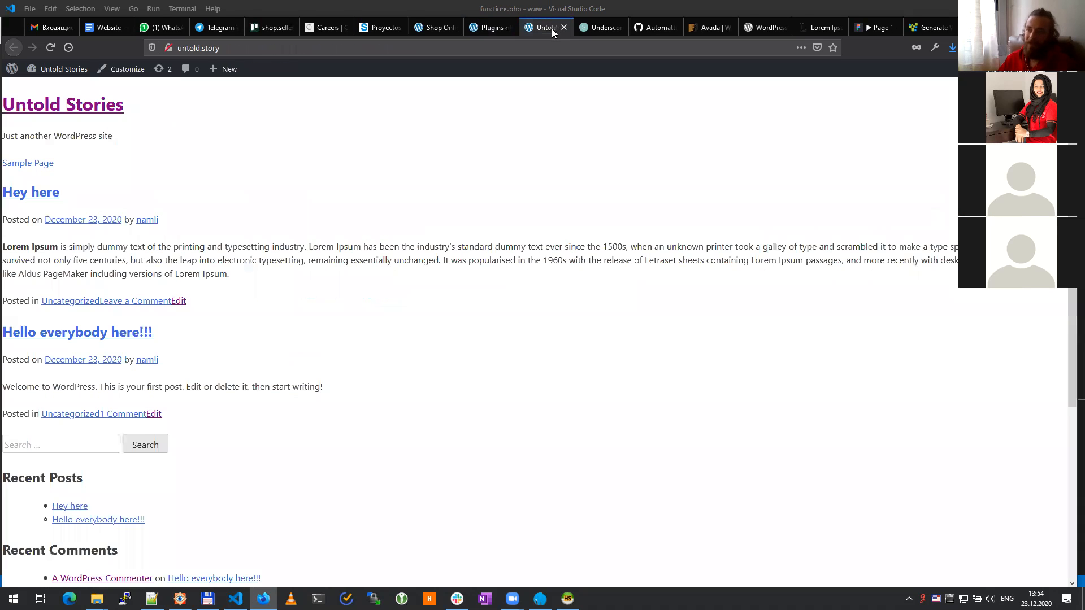
key(F5)
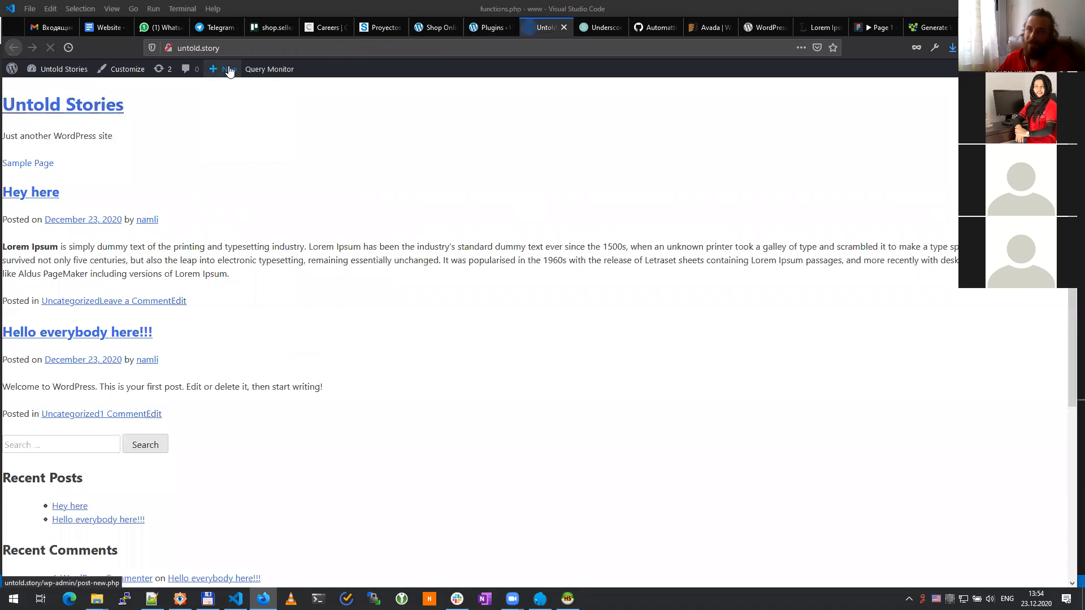
Step: Review the page's stylesheets in Query Monitor's Styles view, close the panel, and return to Plugins
mouse_move(277, 77)
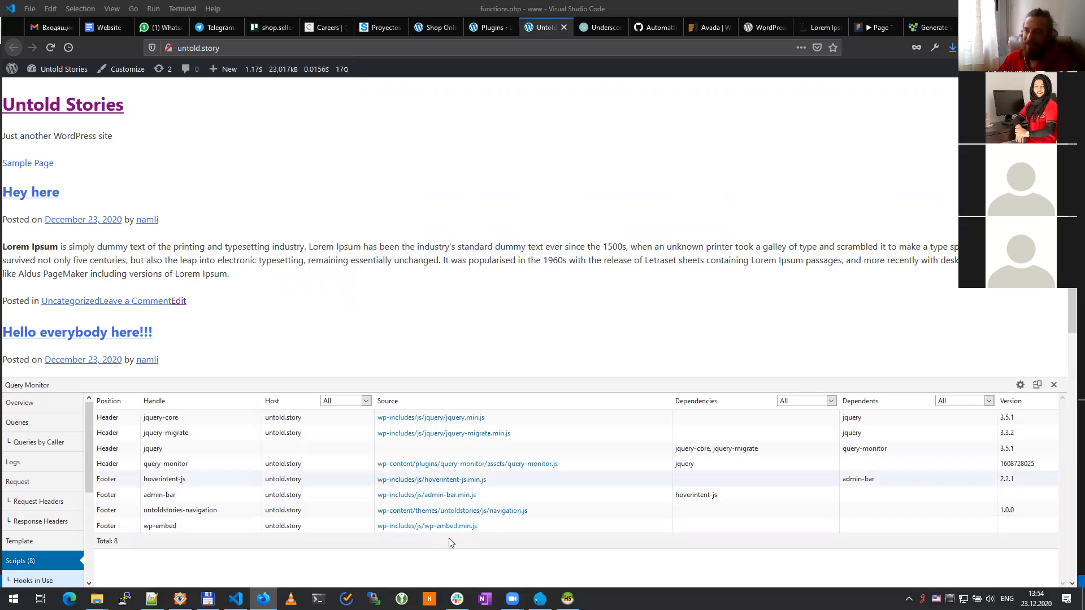
scroll(18, 548, down, 3)
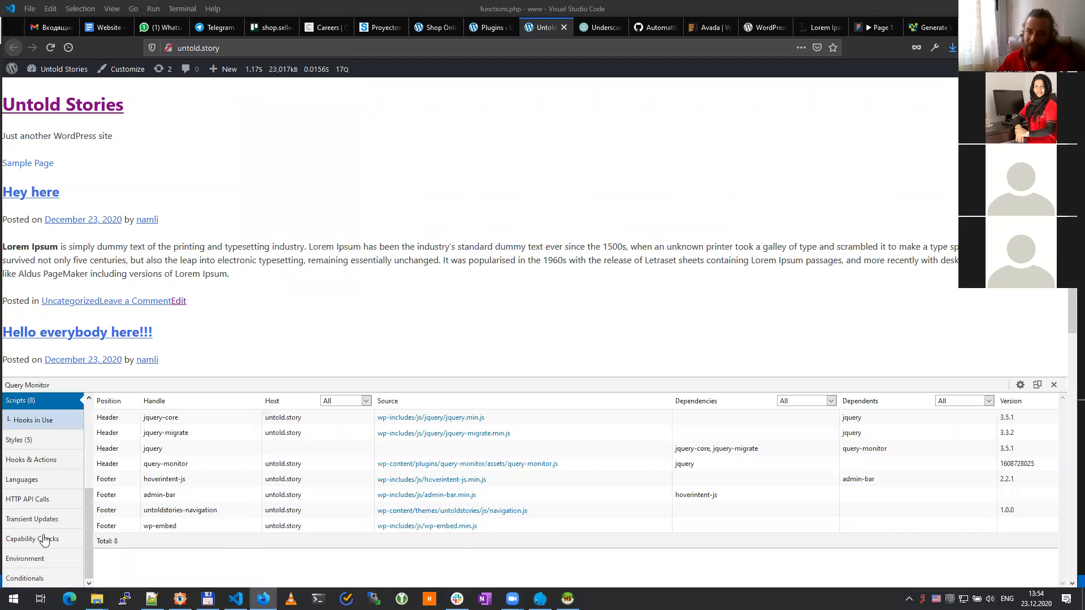
click(22, 440)
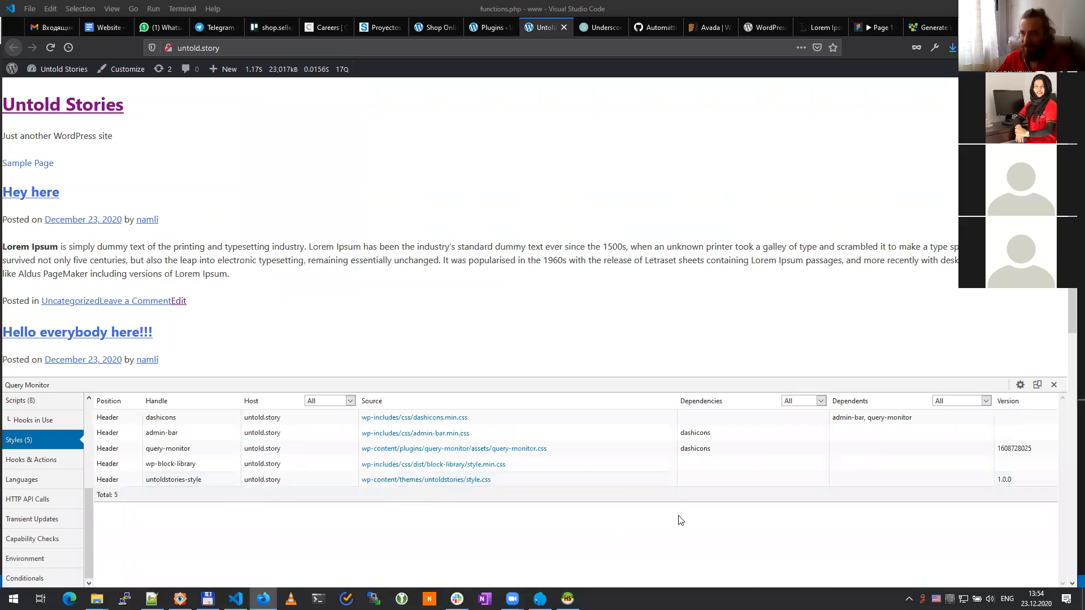
click(1055, 385)
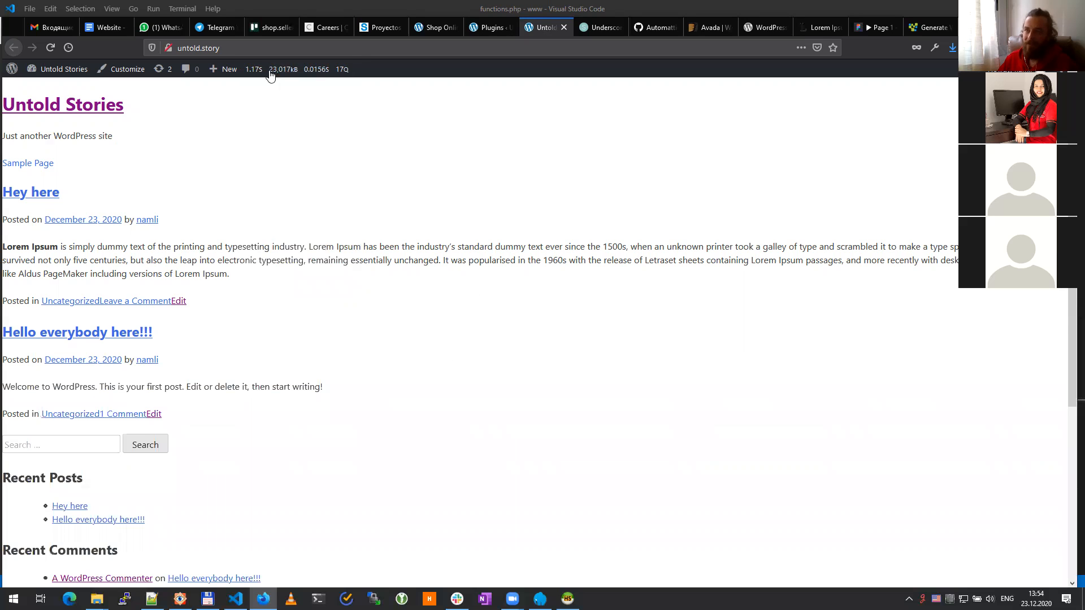
click(488, 27)
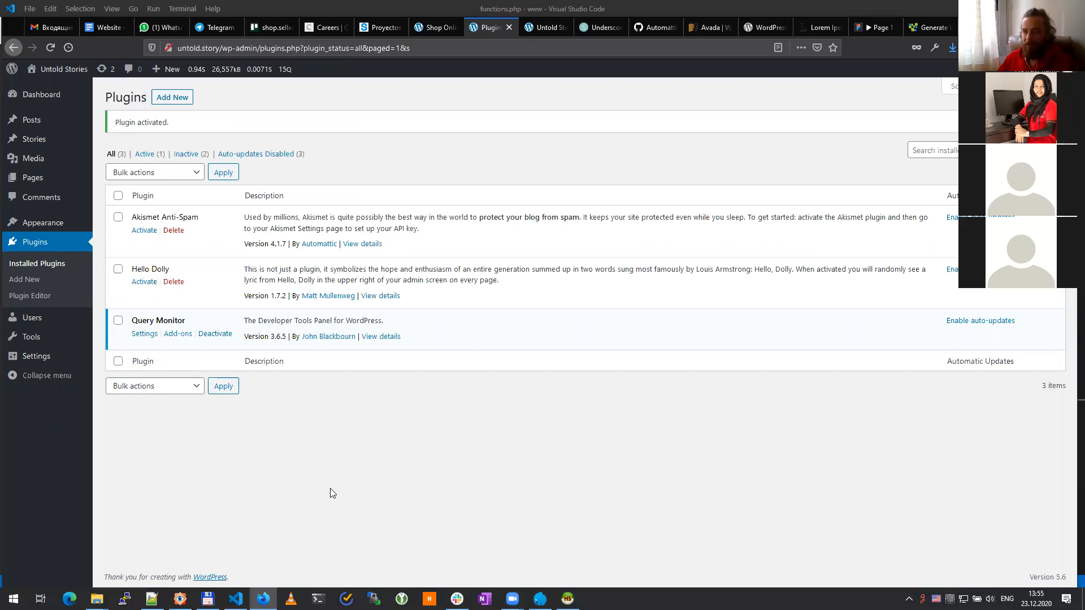
Step: Look over the 'Hey here' post in the editor, then open the still-empty Stories list
mouse_move(97, 599)
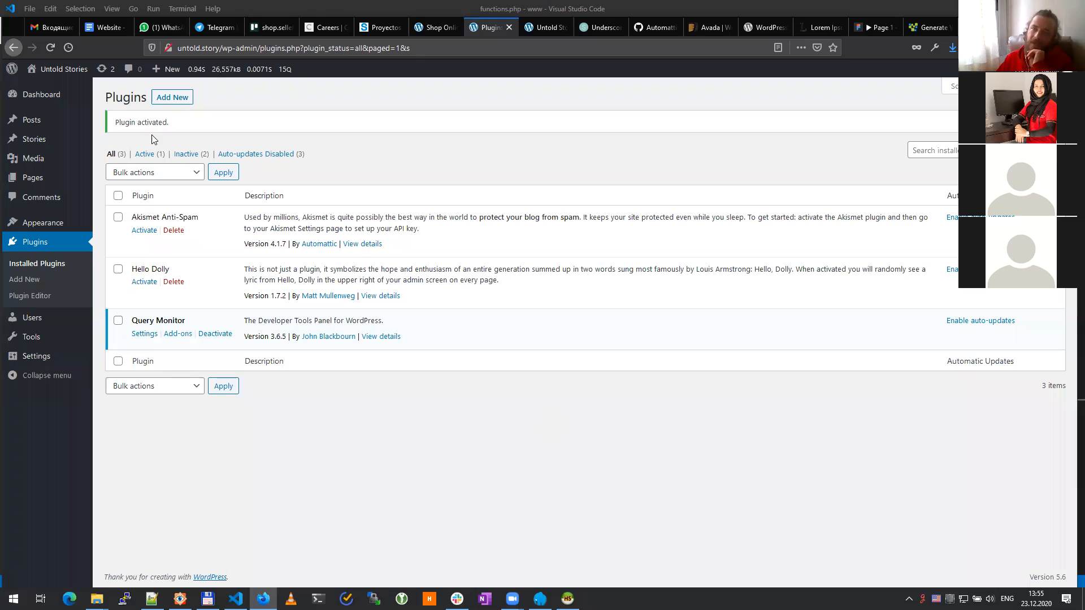
mouse_move(48, 124)
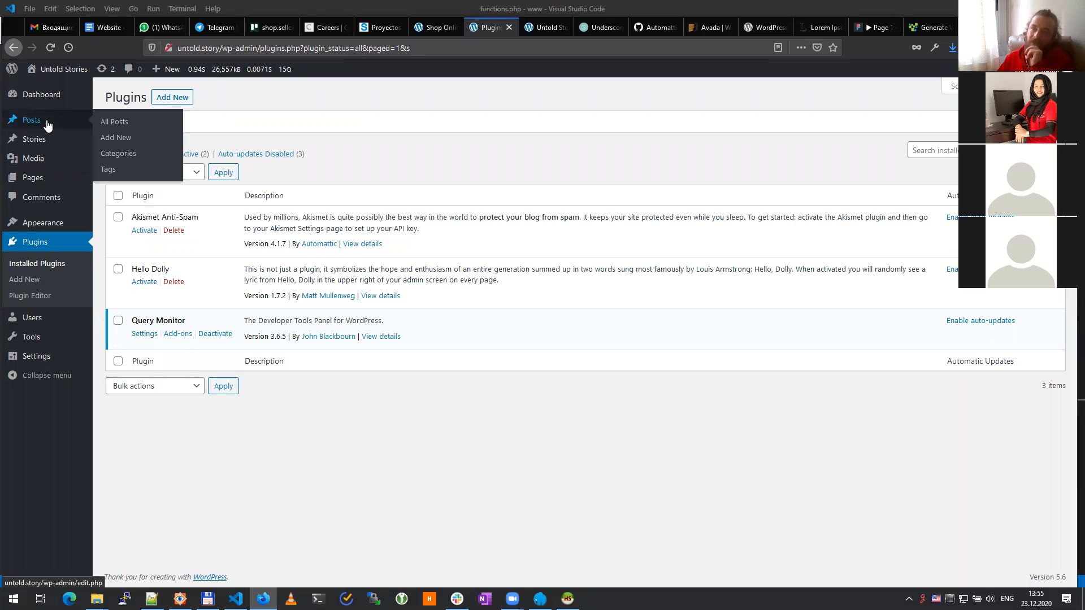
click(48, 125)
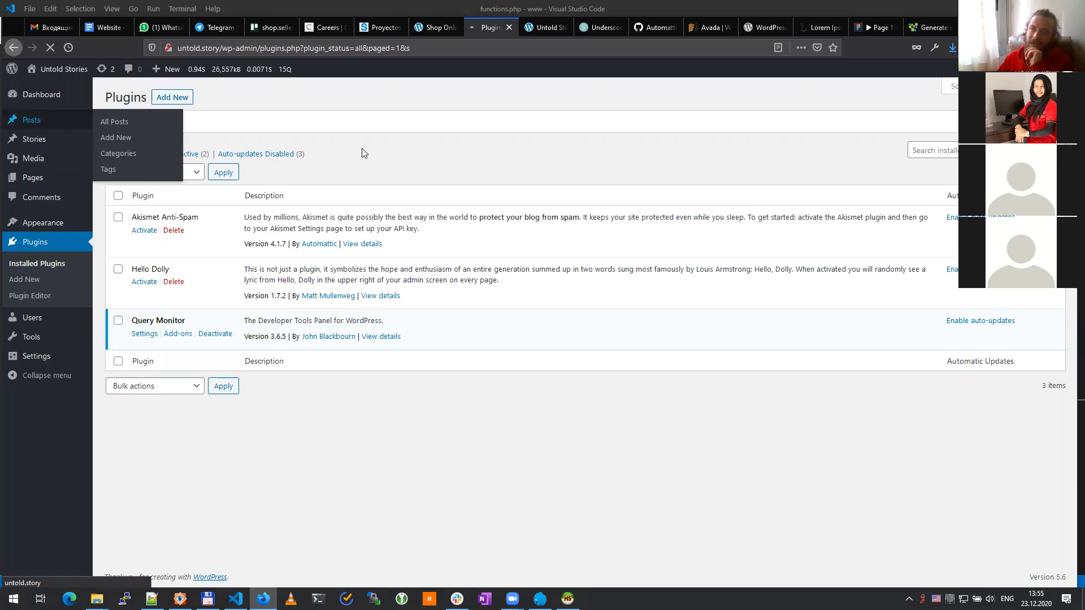
click(137, 197)
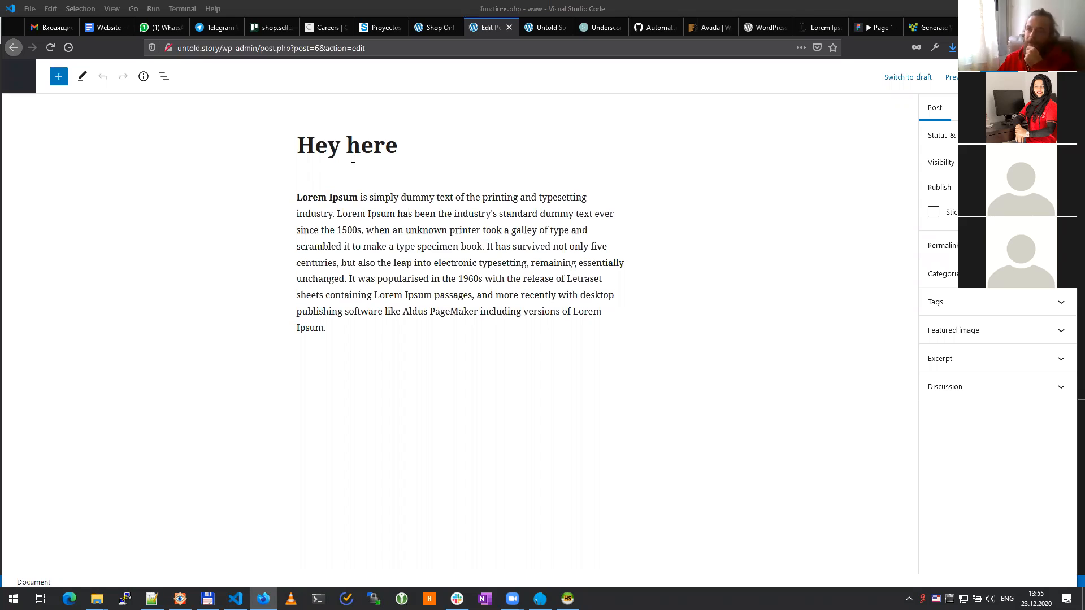
click(19, 79)
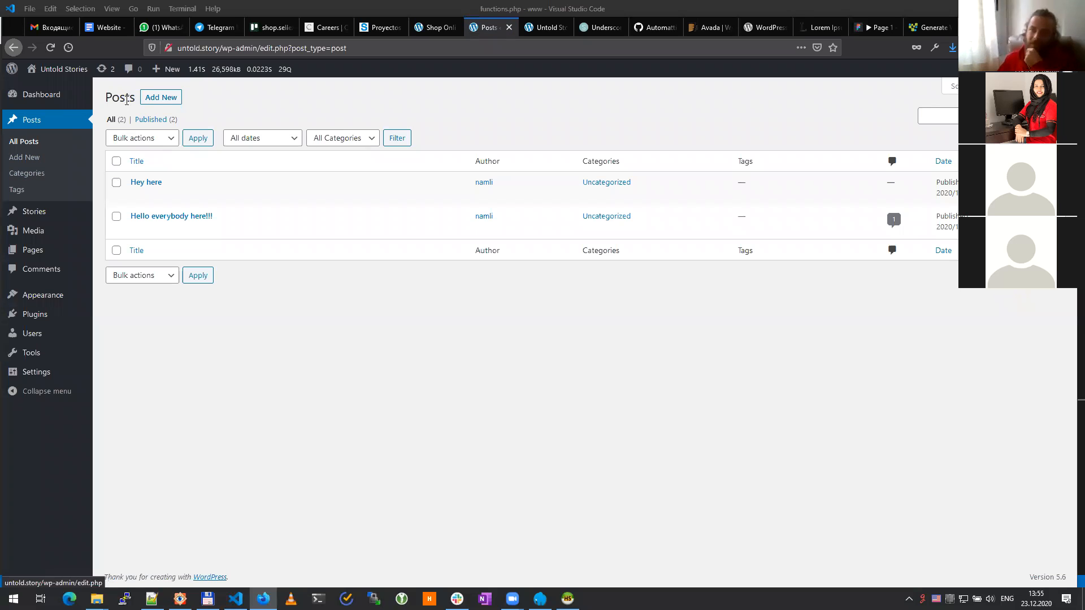
click(42, 218)
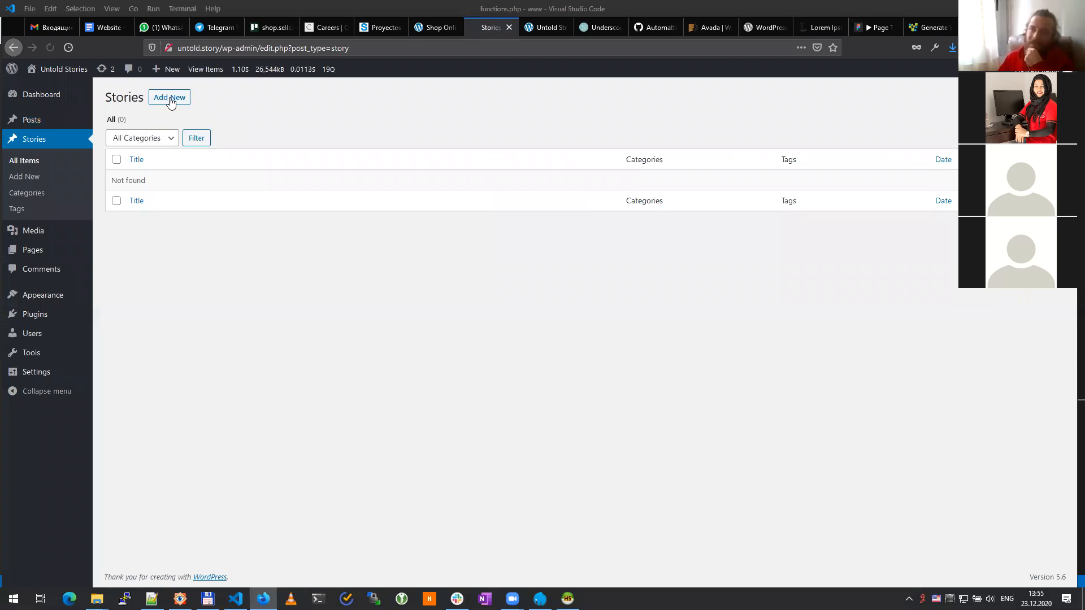
Step: Add a new Story item and place the caret in its empty title and body
click(154, 103)
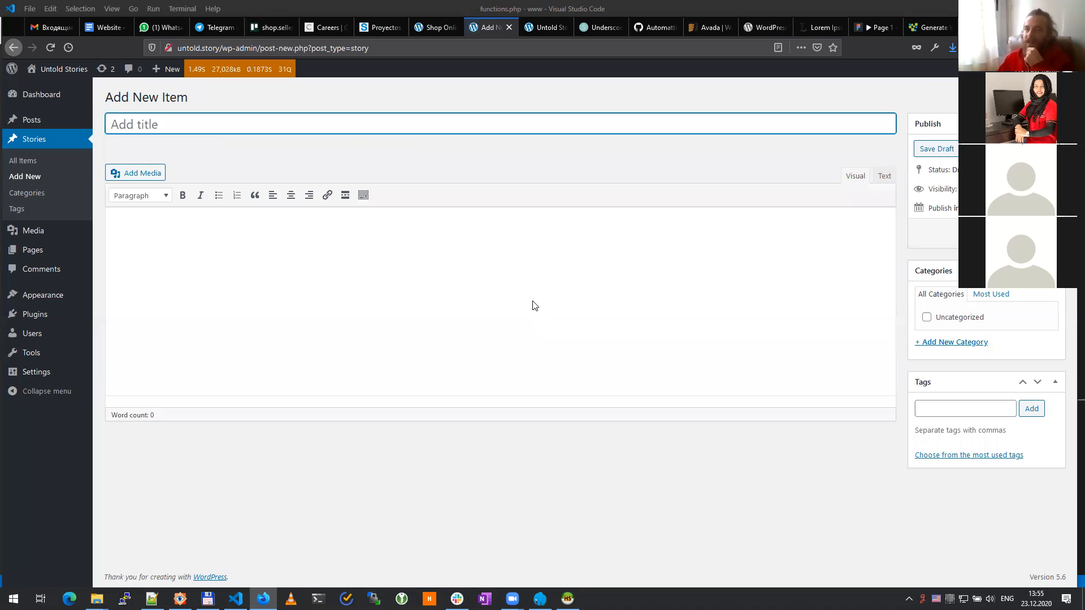
click(425, 153)
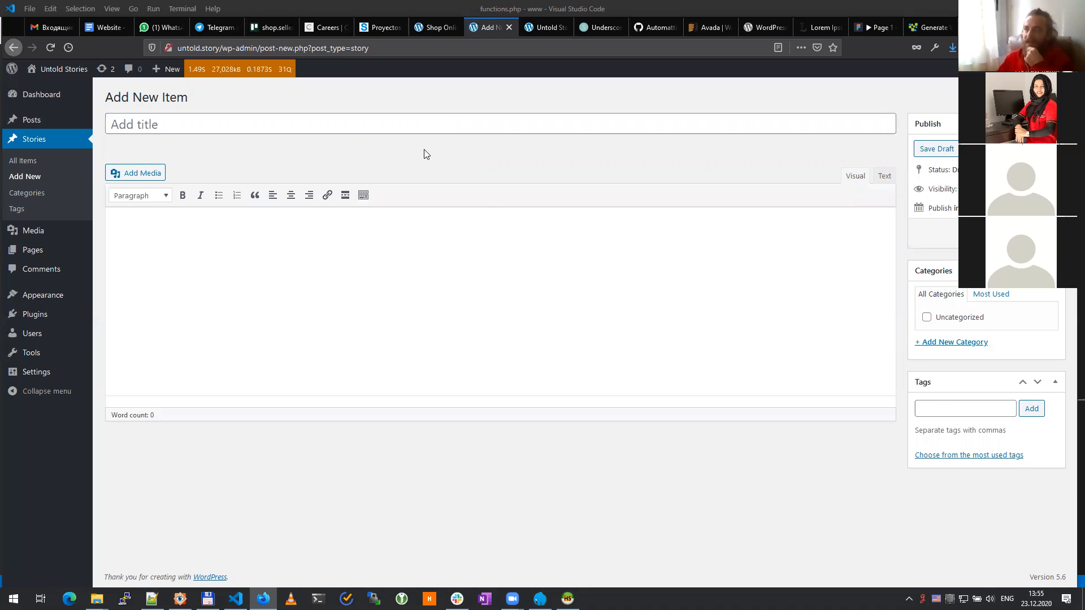
click(161, 122)
click(337, 324)
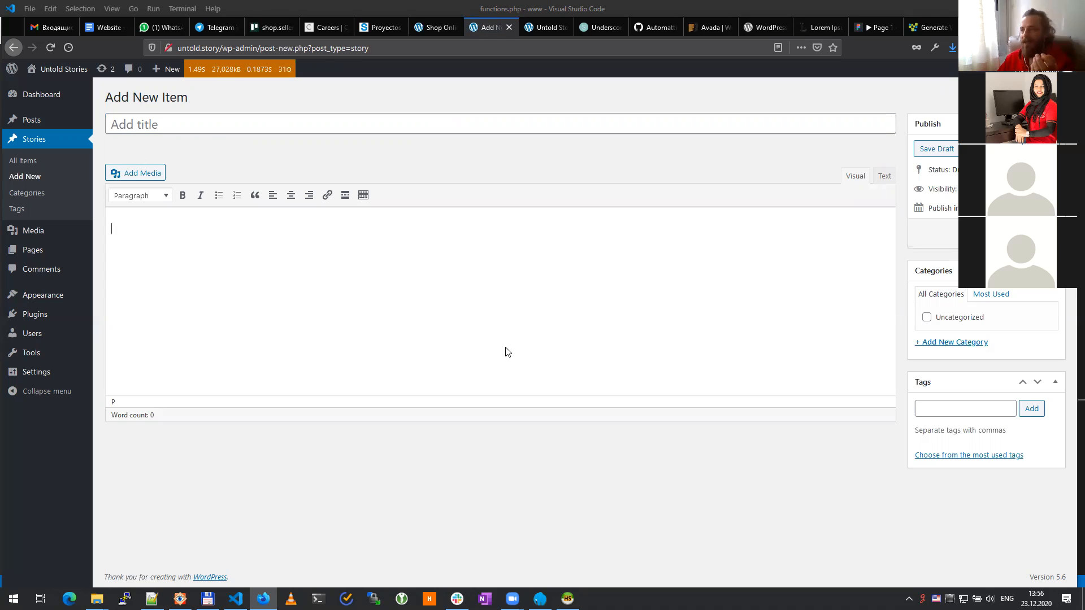
Step: Open the prototype's Read Story page and scroll through its hero image, quote, author block and Other stories
click(873, 27)
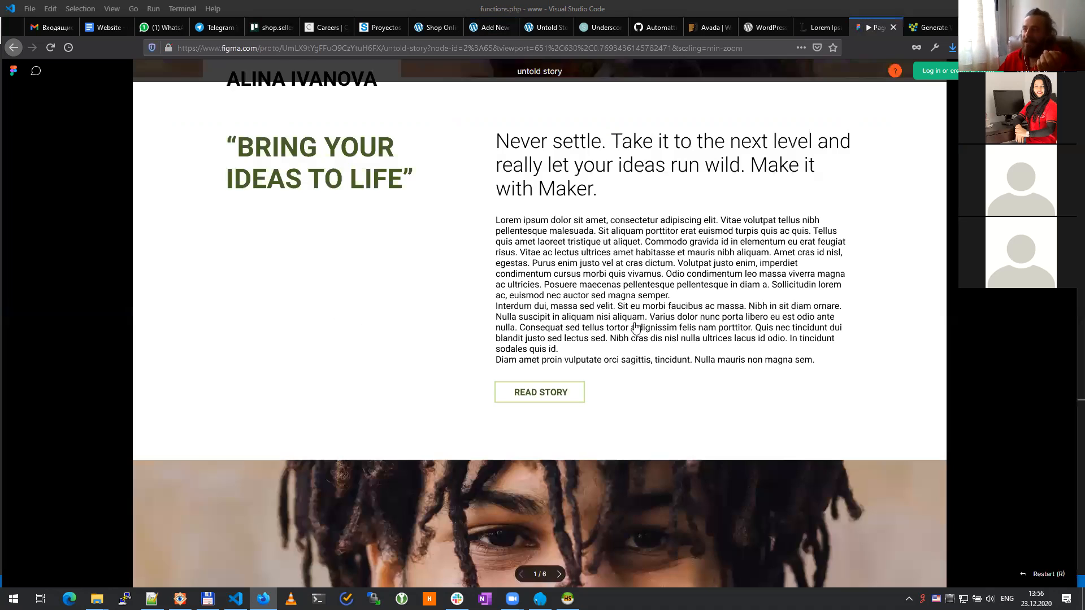
scroll(635, 328, down, 2)
scroll(635, 328, up, 3)
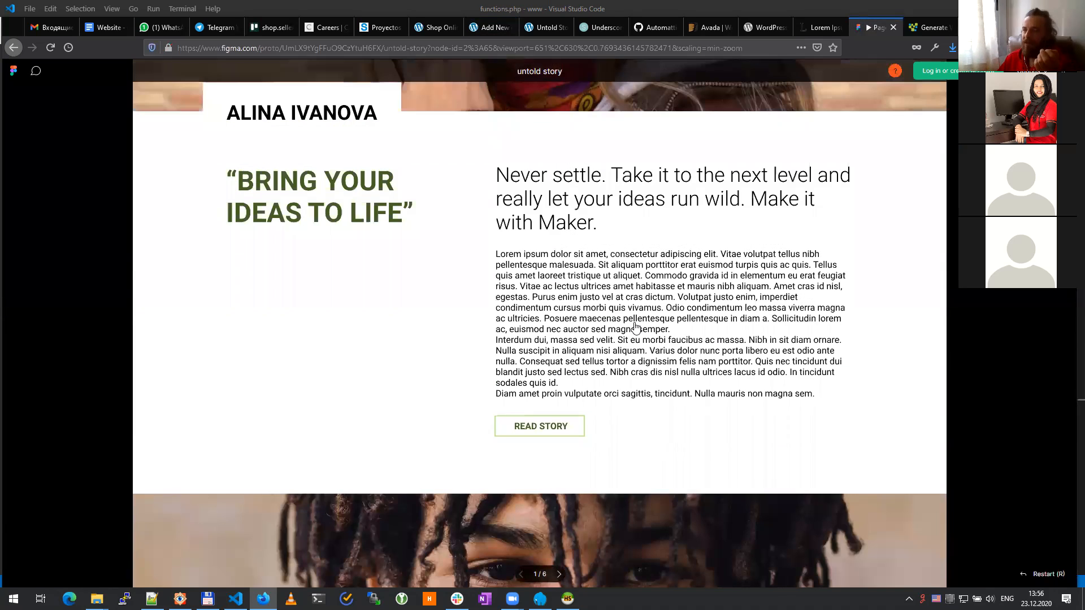
click(500, 559)
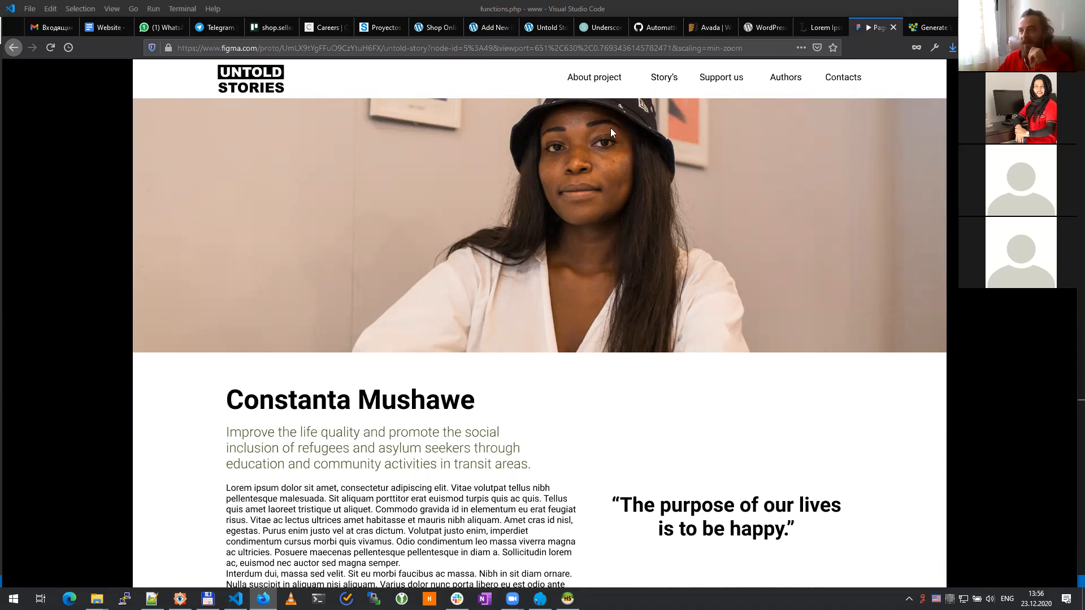
scroll(598, 206, down, 2)
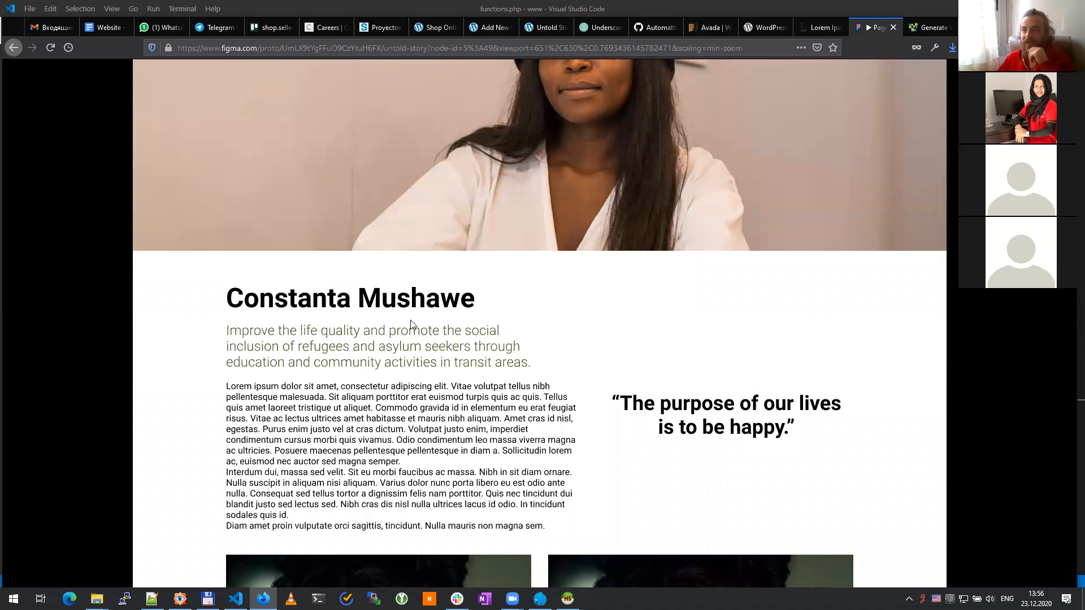
scroll(537, 357, down, 2)
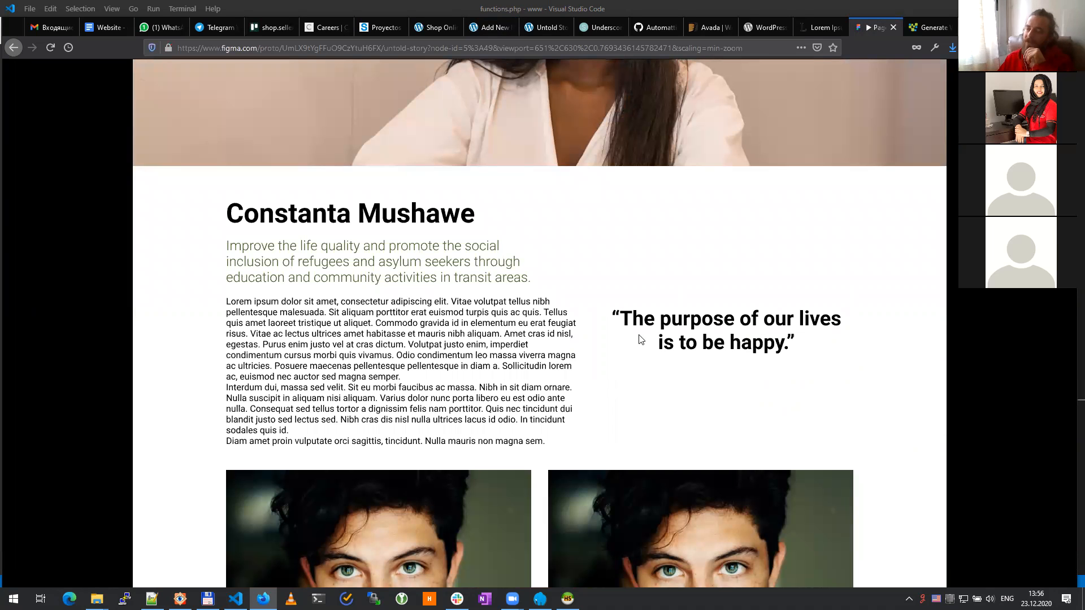
scroll(700, 394, down, 8)
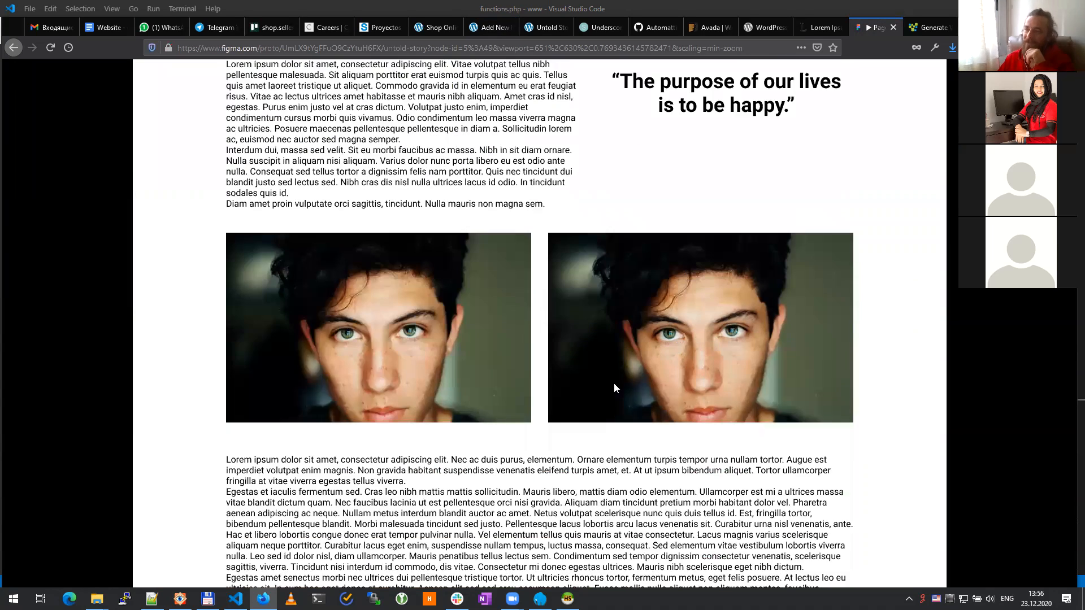
scroll(650, 338, down, 8)
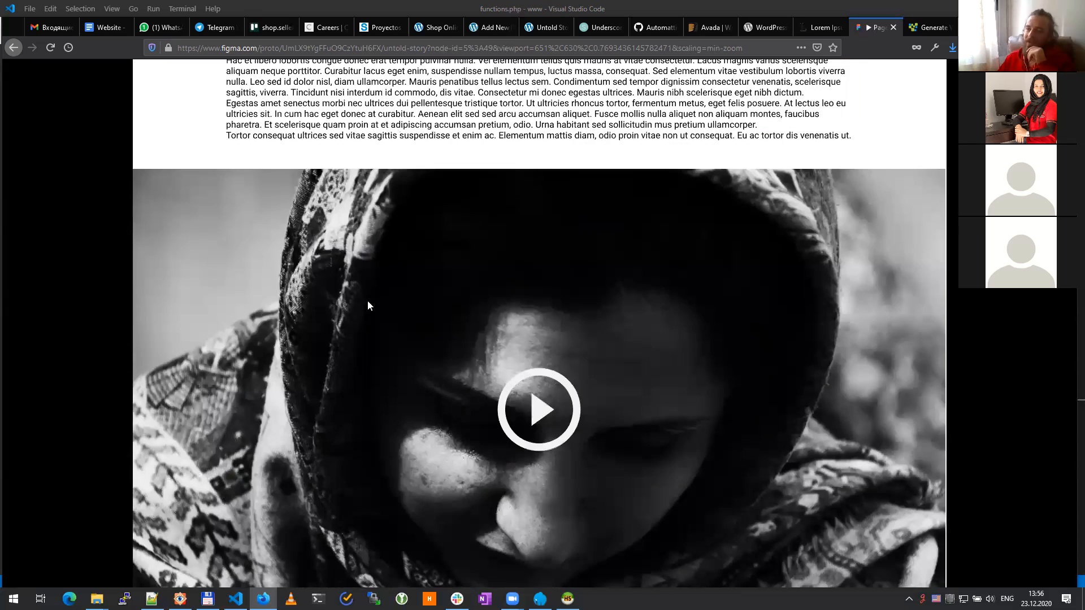
scroll(524, 341, down, 10)
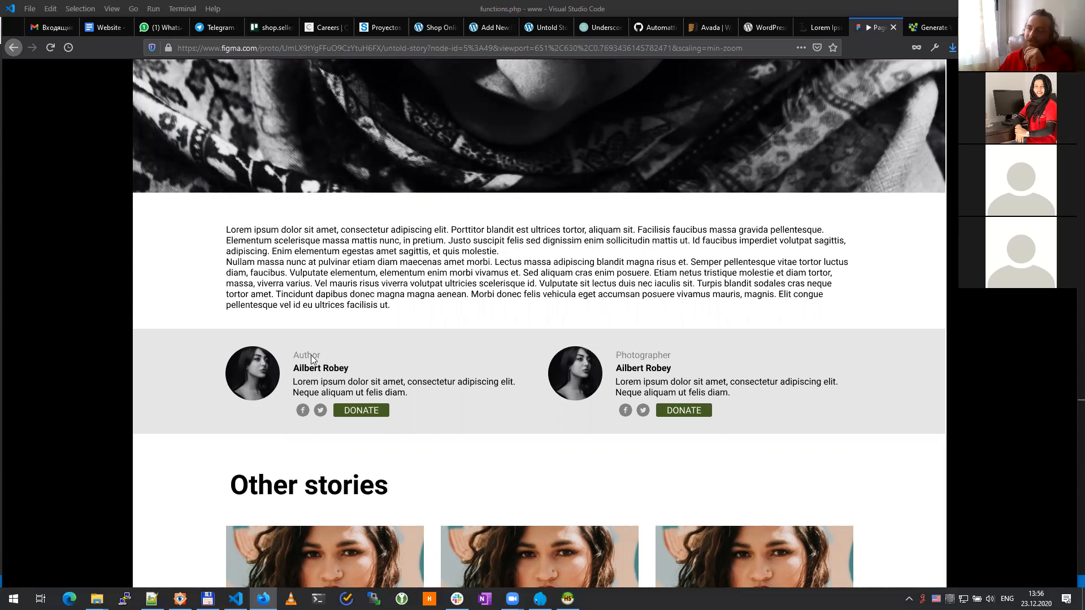
scroll(556, 424, down, 4)
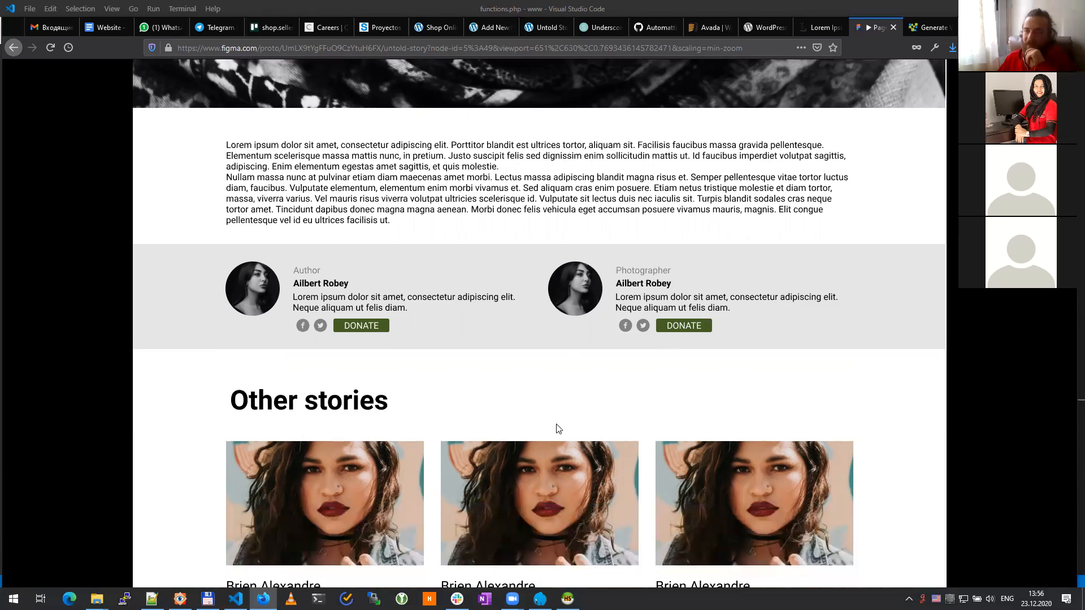
scroll(556, 424, up, 15)
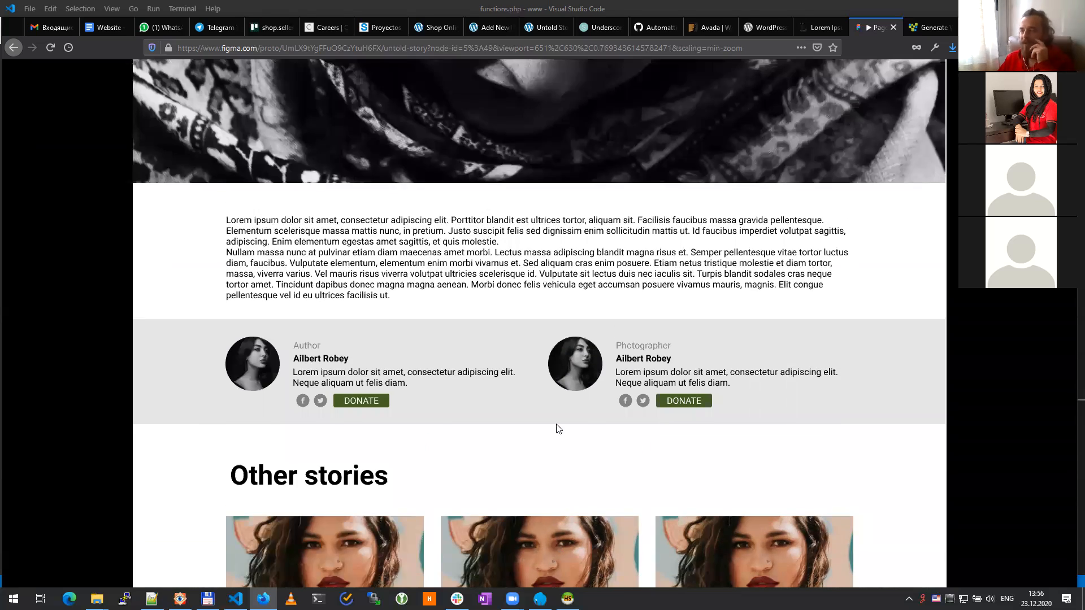
scroll(556, 425, up, 10)
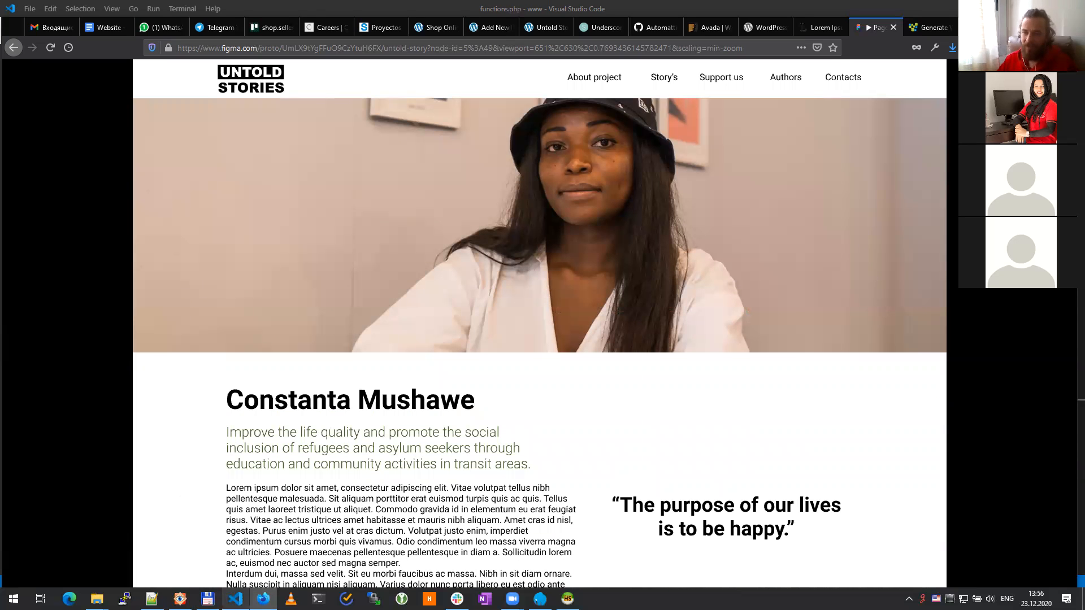
Step: Bring Total Commander forward and return the file panels to the d:\www folder
key(alt+Tab)
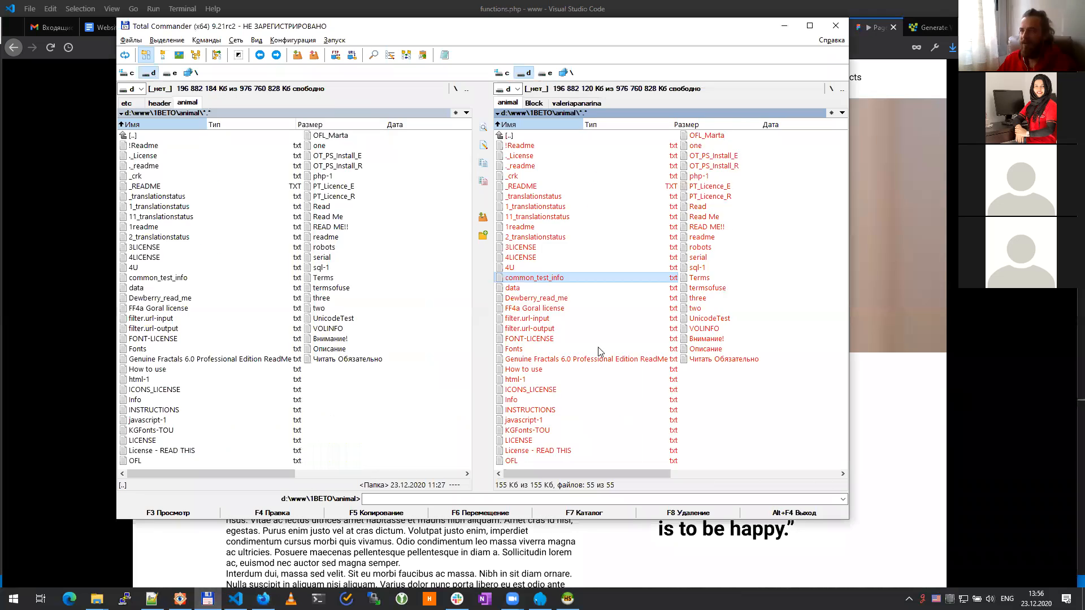
key(Home)
key(Return)
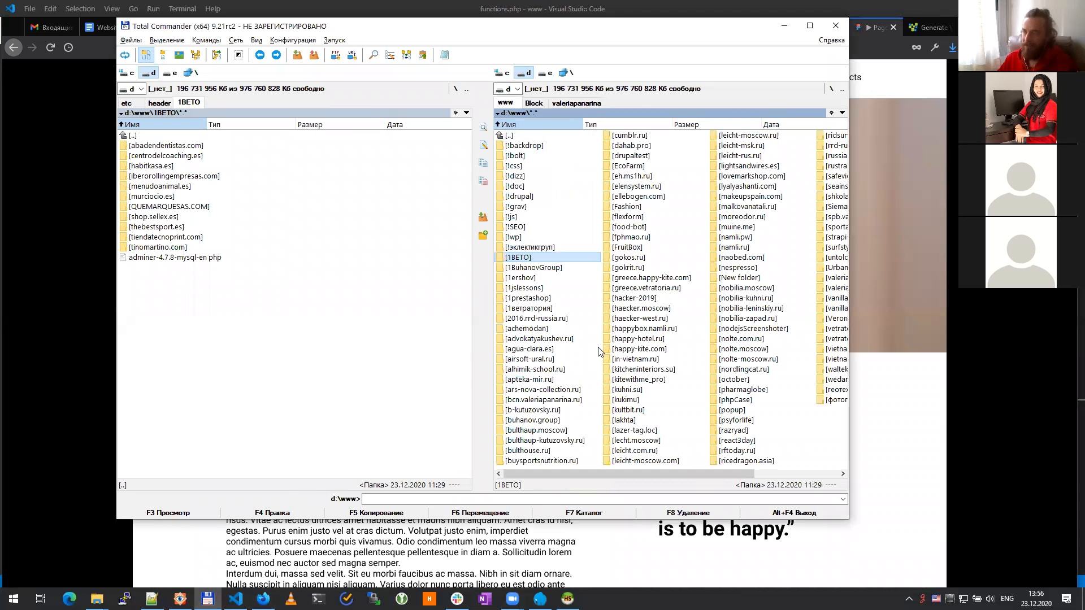
key(Tab)
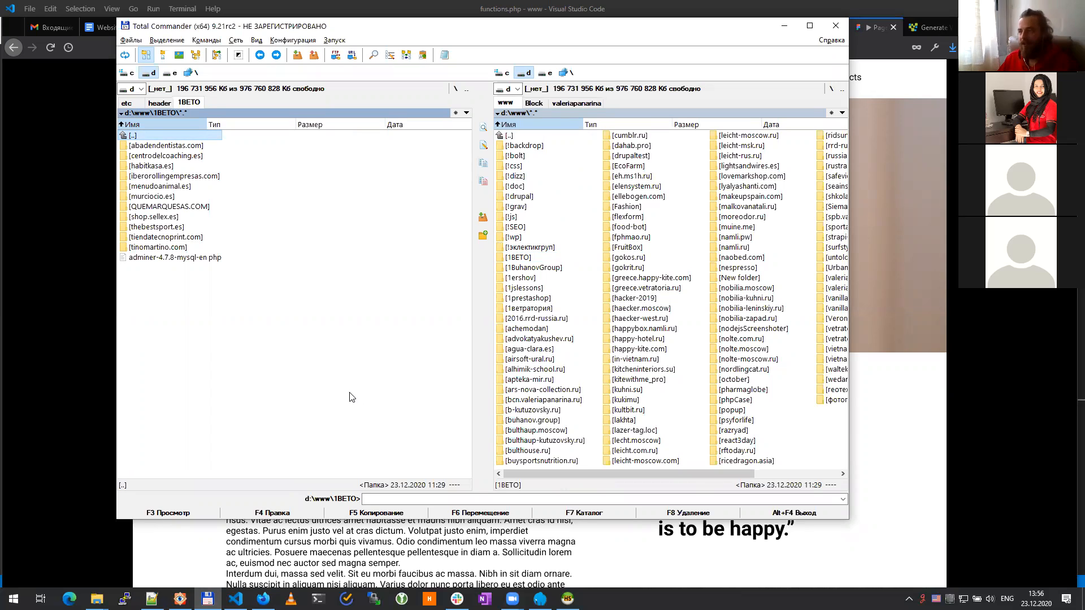
double_click(546, 138)
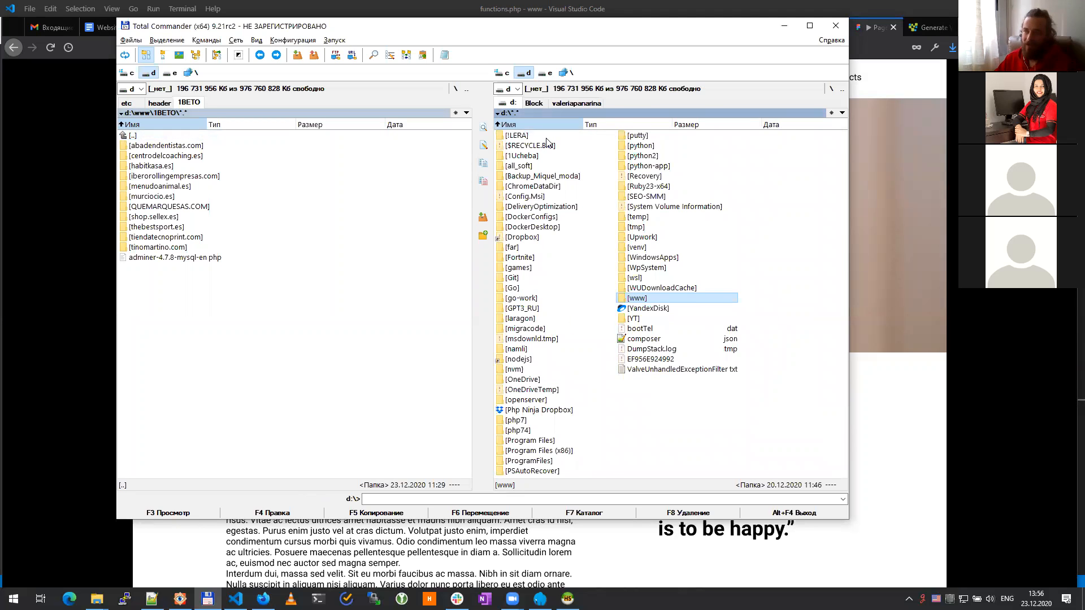
key(Return)
key(Down)
key(Down)
key(Down)
key(Down)
key(Down)
key(Down)
key(Down)
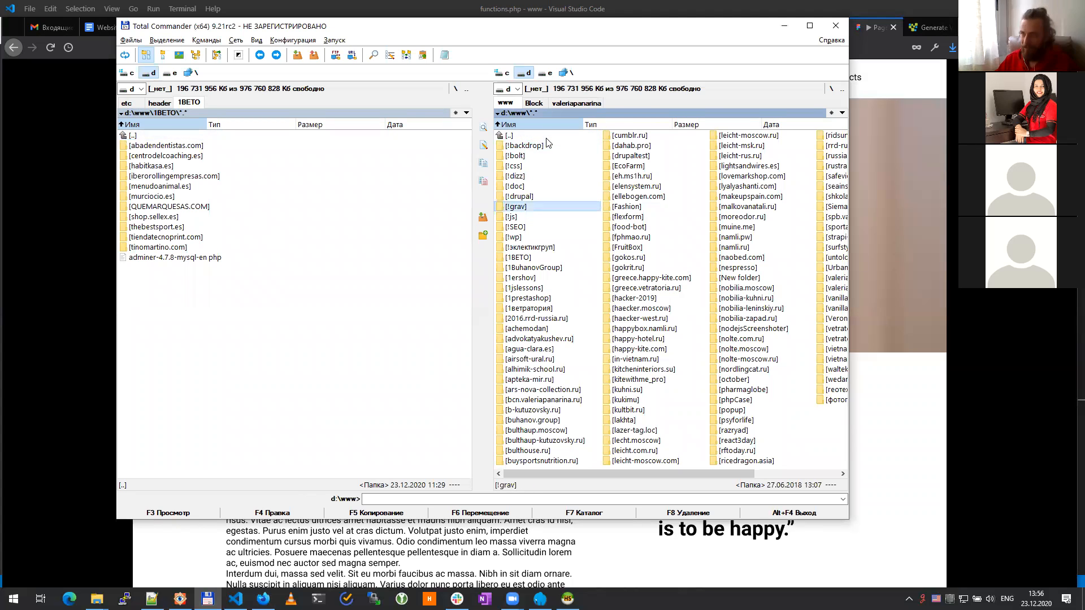
key(Tab)
key(BackSpace)
key(Home)
key(Return)
key(Return)
key(Down)
Step: Open d:\www\!wp\plugin\advanced-custom-fields-pro\5.9.1 and its inner plugin folder in the left panel
key(Down)
key(Down)
key(Down)
key(Down)
key(Down)
key(Down)
key(Down)
key(Down)
key(Down)
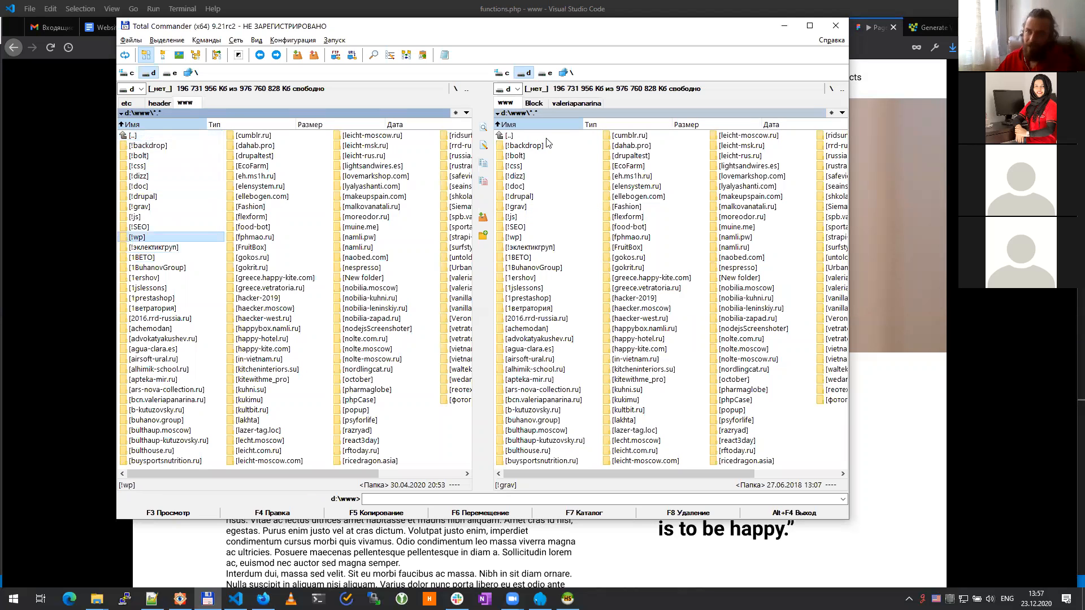
key(Return)
key(Down)
key(Down)
key(Down)
key(Return)
key(Down)
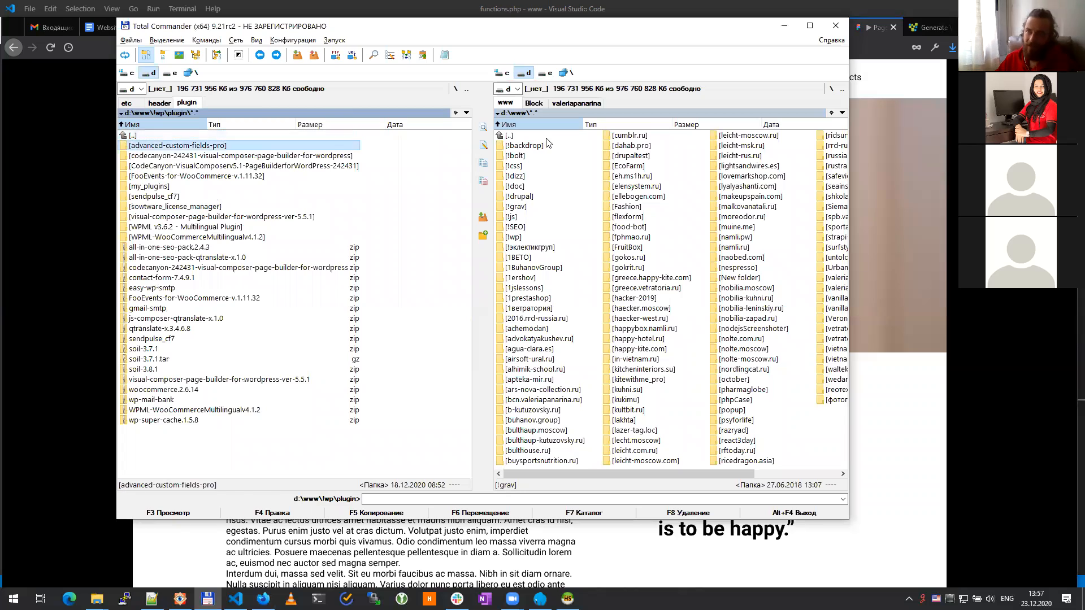
key(Return)
key(Down)
key(Down)
key(Down)
key(Return)
key(Down)
key(Return)
key(Tab)
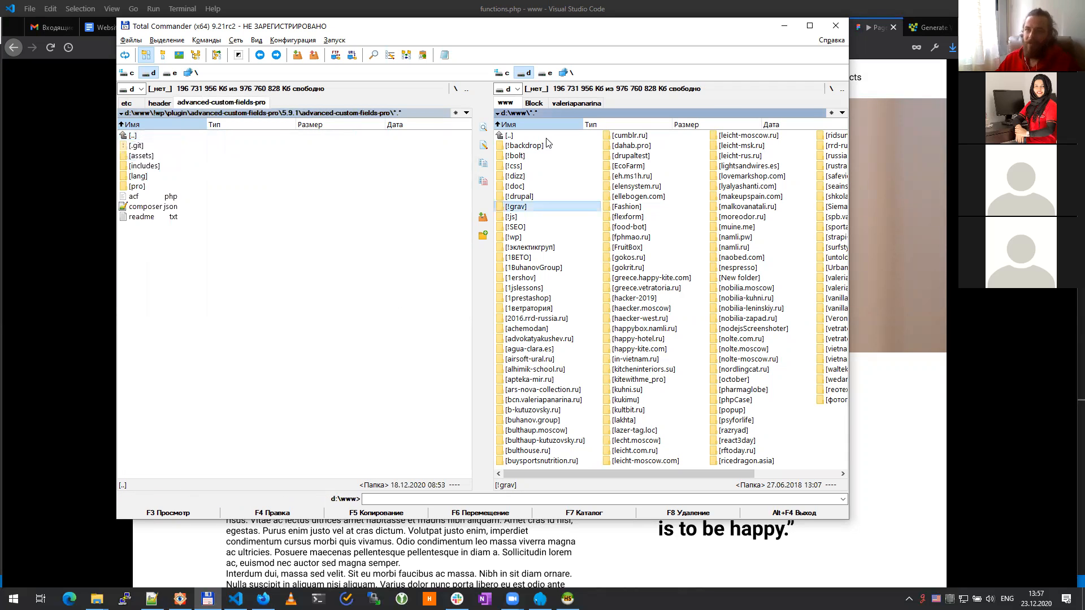
key(Home)
Step: Delete the .git folder and all its contents from the ACF Pro plugin files
key(Tab)
key(Down)
key(space)
key(shift+Delete)
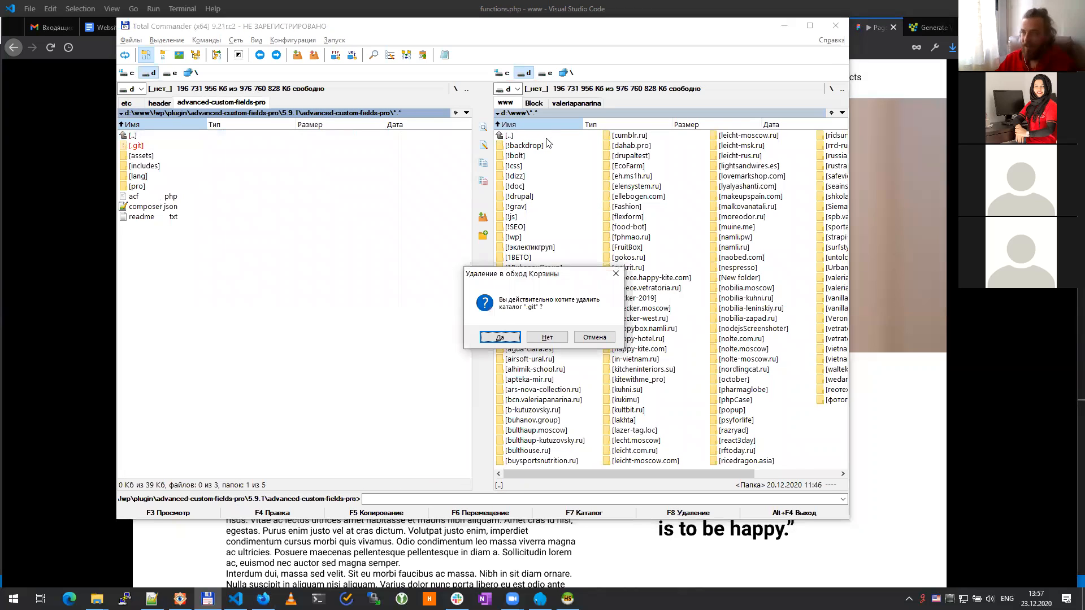
key(Return)
key(Tab)
key(Return)
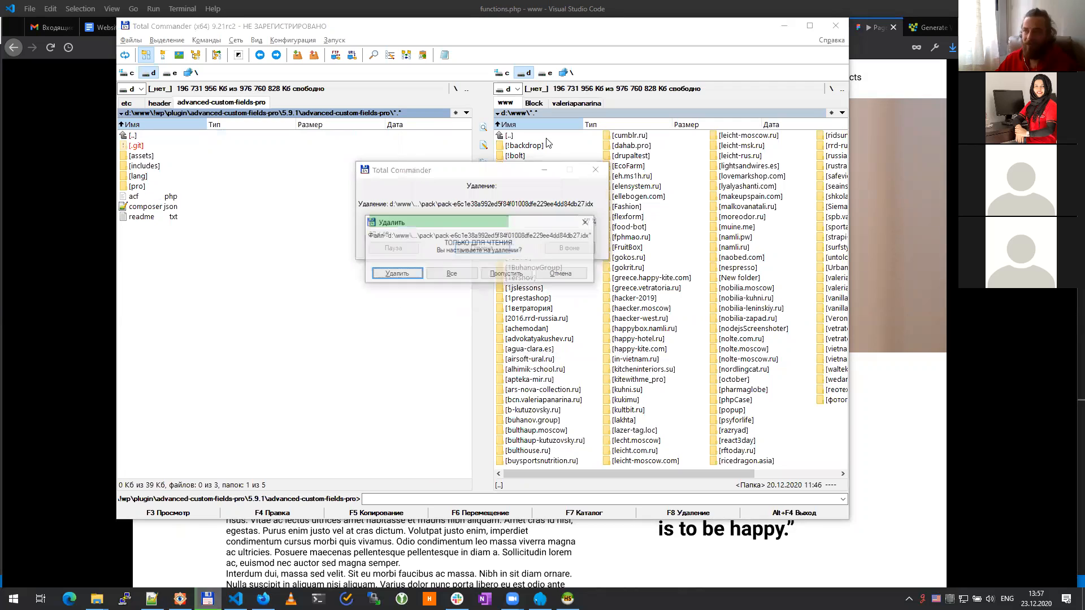
key(Tab)
key(Return)
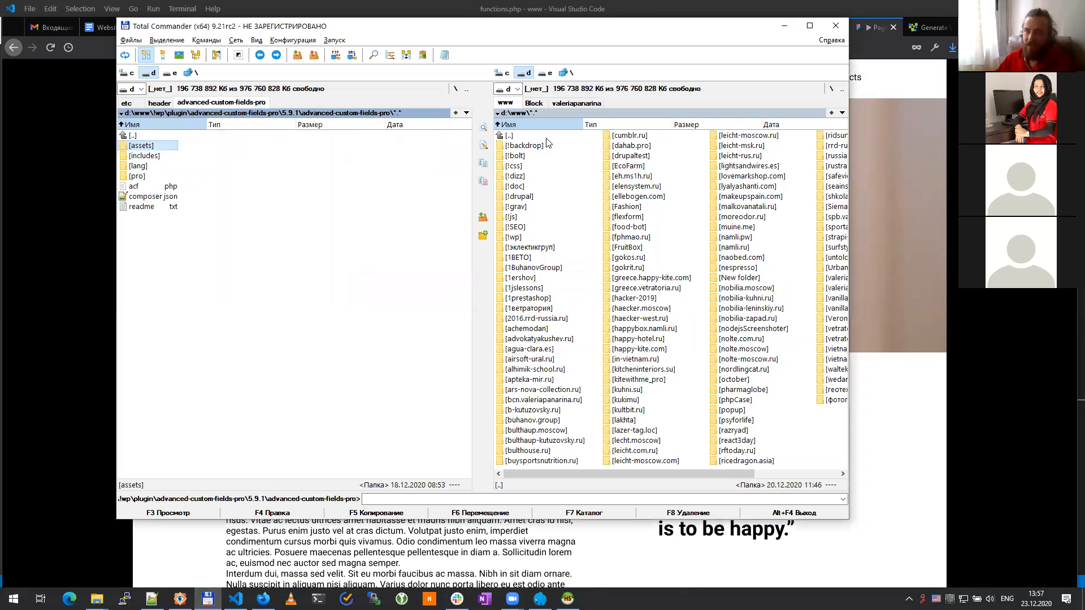
Step: Open d:\laragon\www\untold.story\web\wp-content\plugins in the right panel
key(Tab)
key(Return)
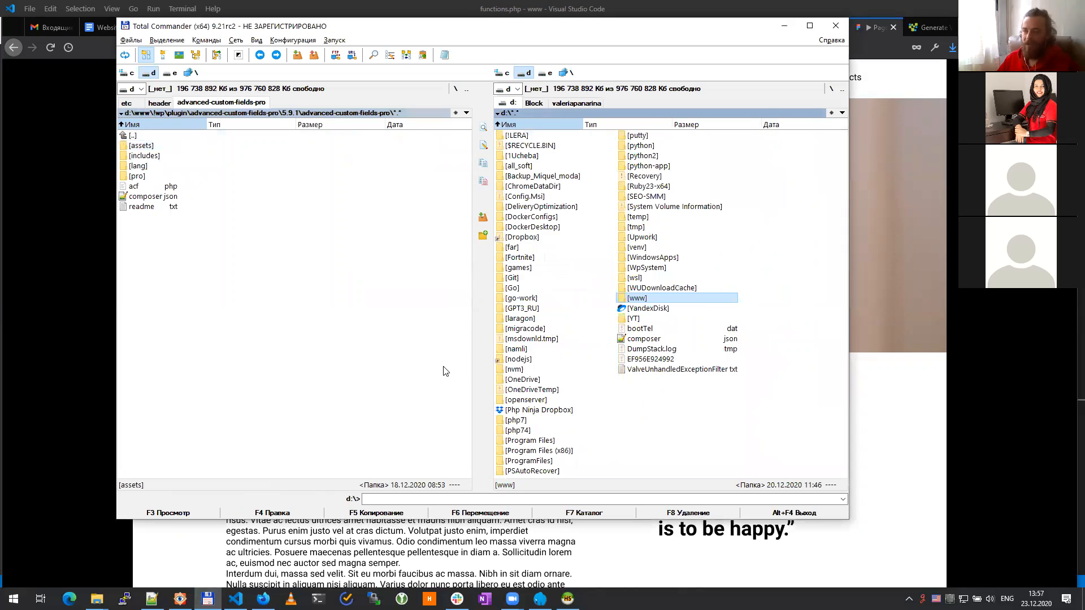
key(Left)
key(Left)
key(Down)
key(Down)
key(Down)
key(Down)
key(Down)
key(Down)
key(Down)
key(Down)
key(Down)
key(Down)
key(Down)
key(Down)
key(Down)
key(Down)
key(Down)
key(Down)
key(Down)
key(Down)
key(Down)
key(Down)
key(Down)
key(Down)
key(Down)
key(Up)
key(Up)
key(Up)
key(Up)
key(Up)
key(Up)
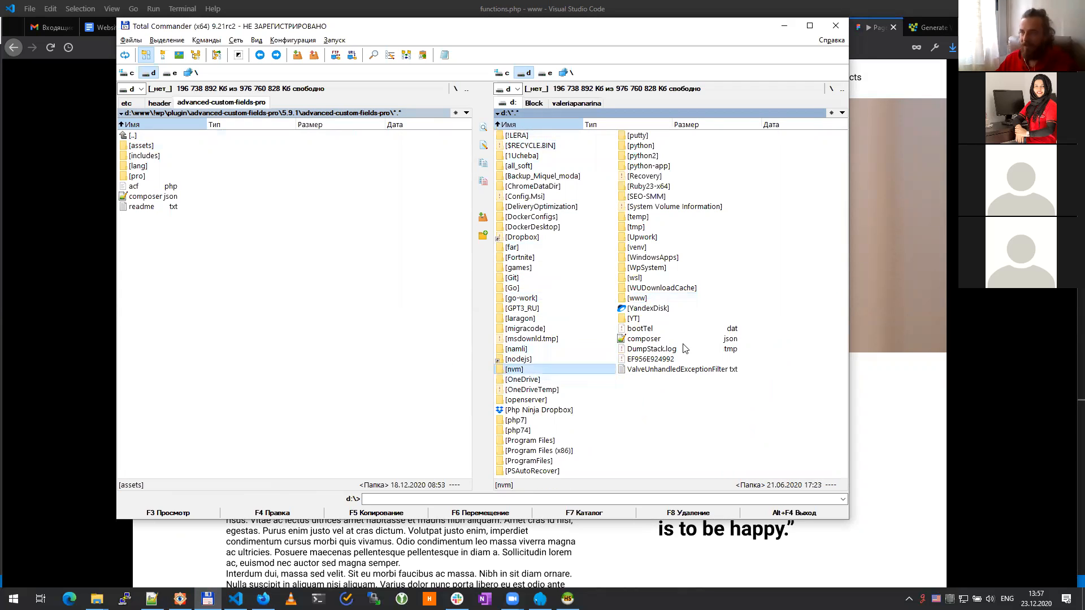
key(Return)
key(Down)
key(Down)
key(Down)
key(Down)
key(Down)
key(Down)
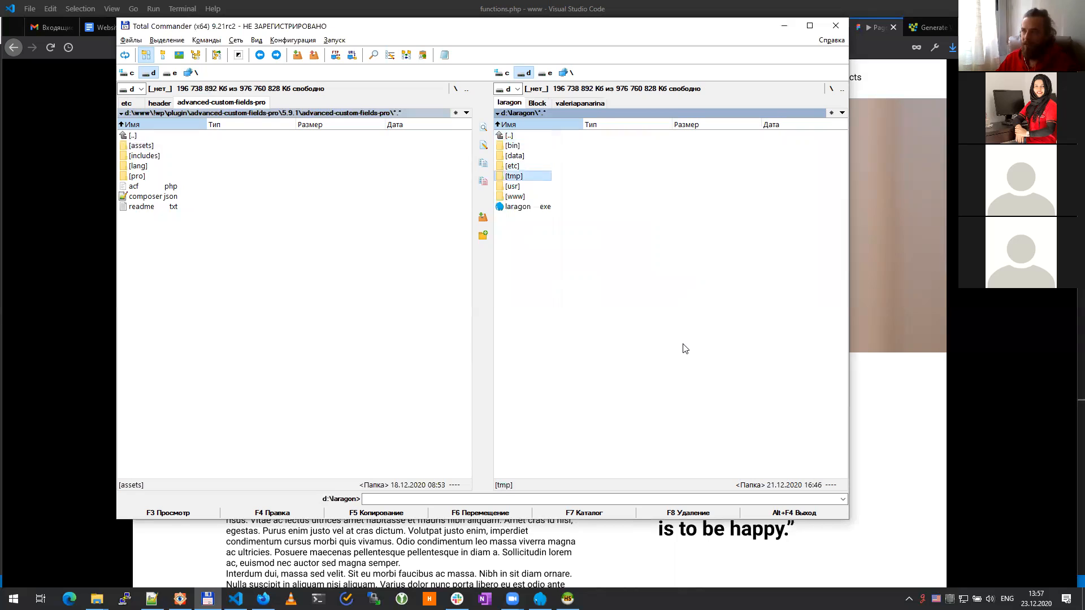
key(Up)
key(Return)
key(Down)
key(Down)
key(Down)
key(Return)
key(Down)
key(Return)
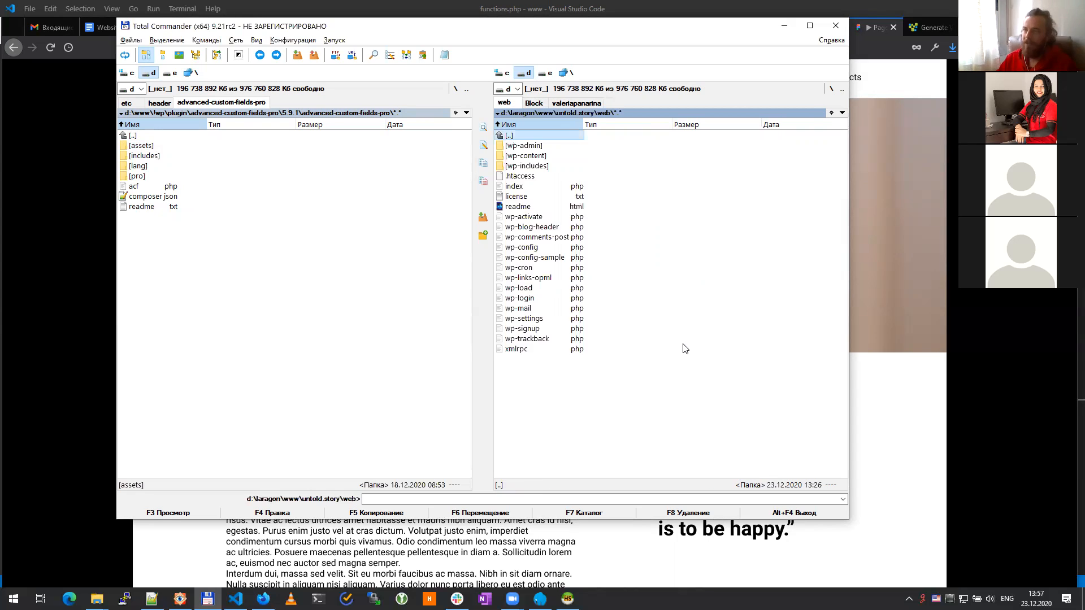
key(Down)
key(Down)
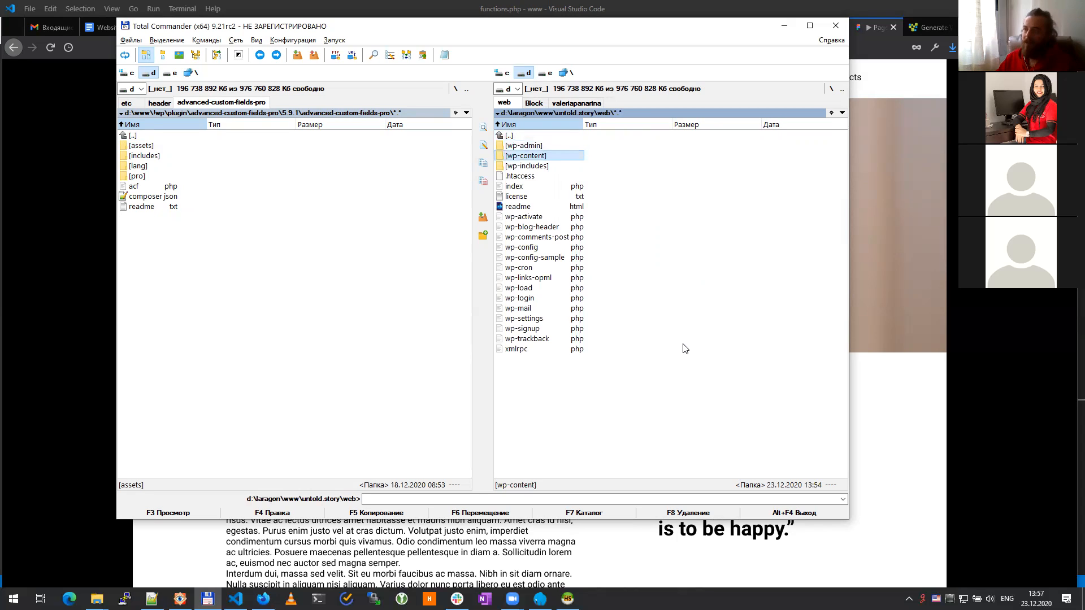
key(Return)
key(Down)
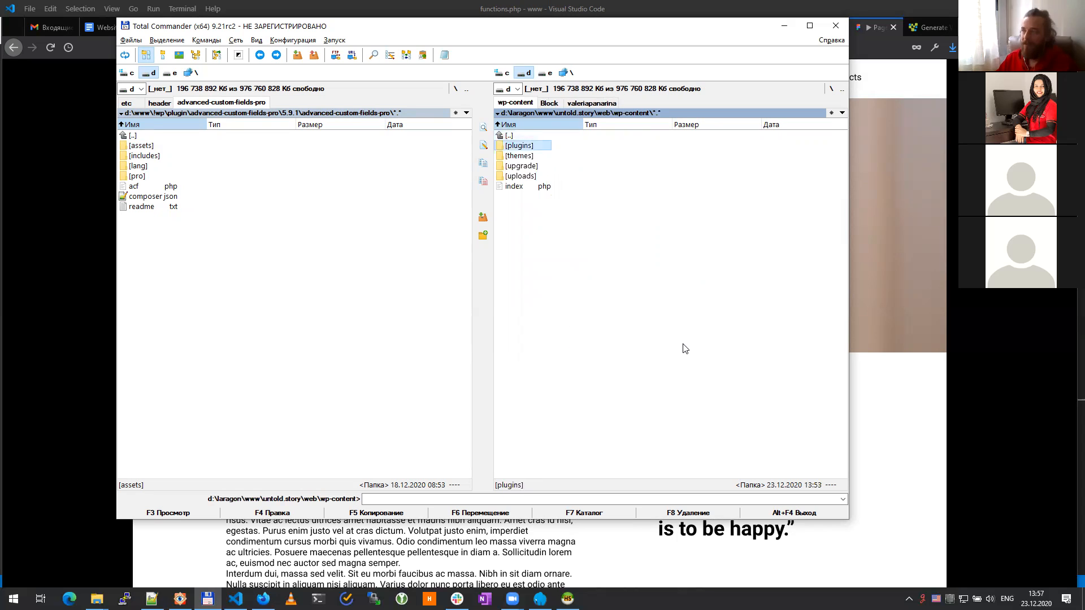
key(Return)
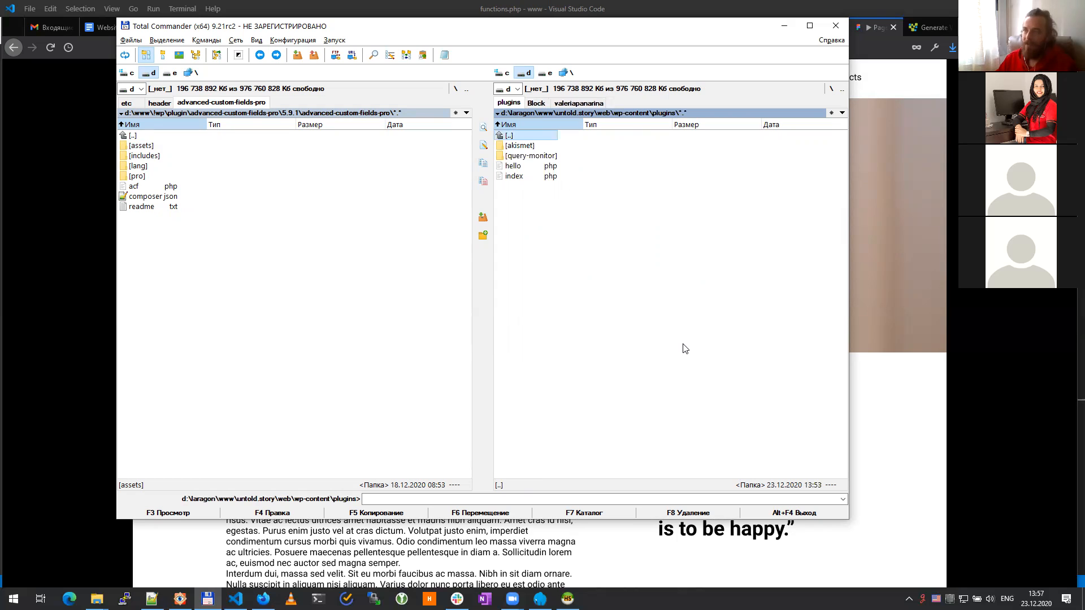
click(526, 160)
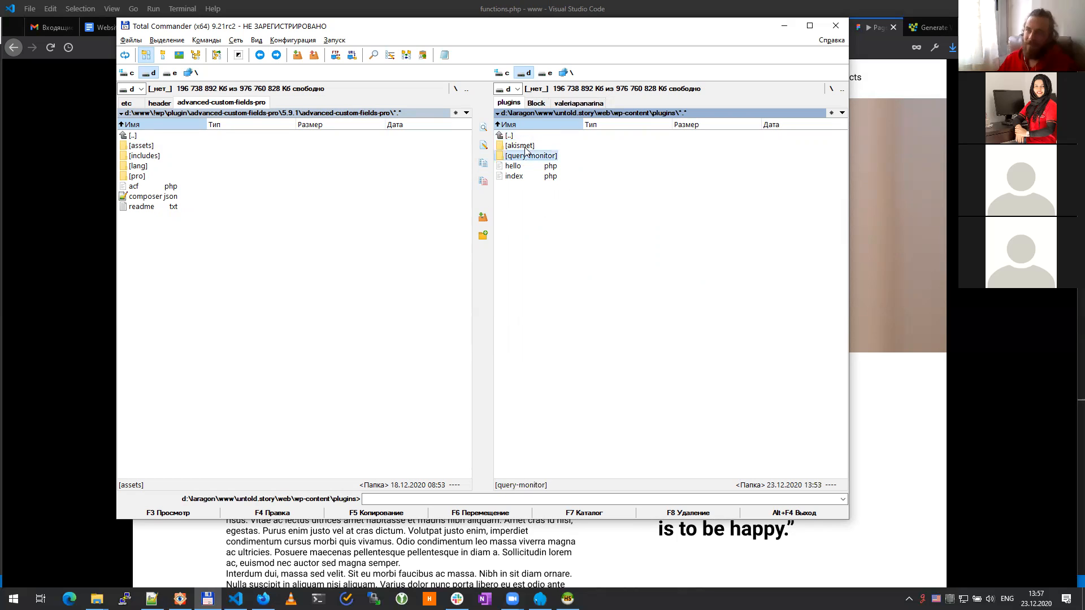
Step: Copy the advanced-custom-fields-pro folder from 5.9.1 into the site's plugins folder
click(277, 224)
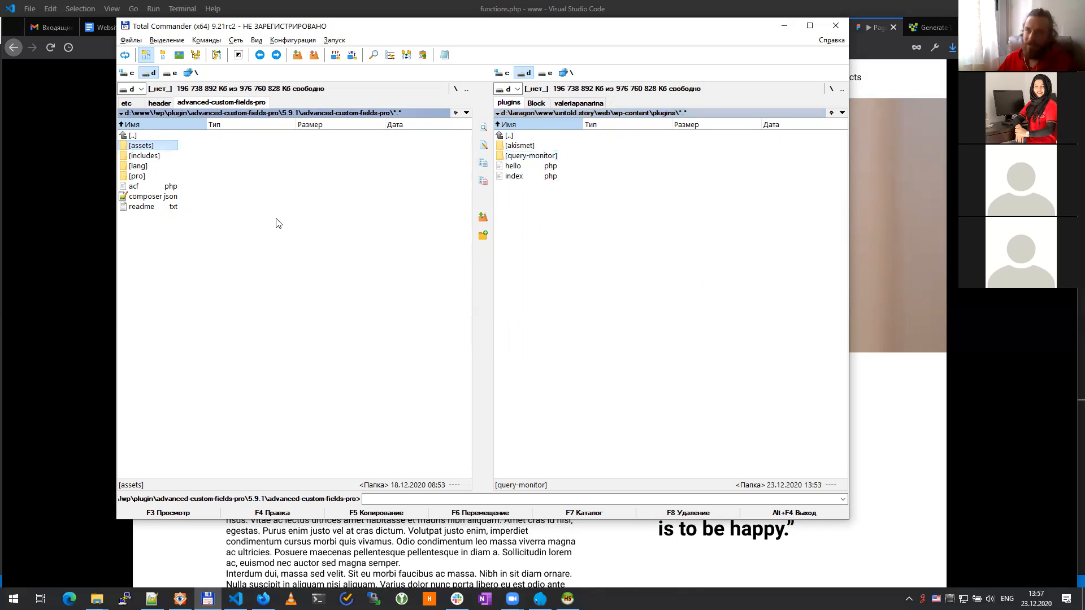
double_click(156, 135)
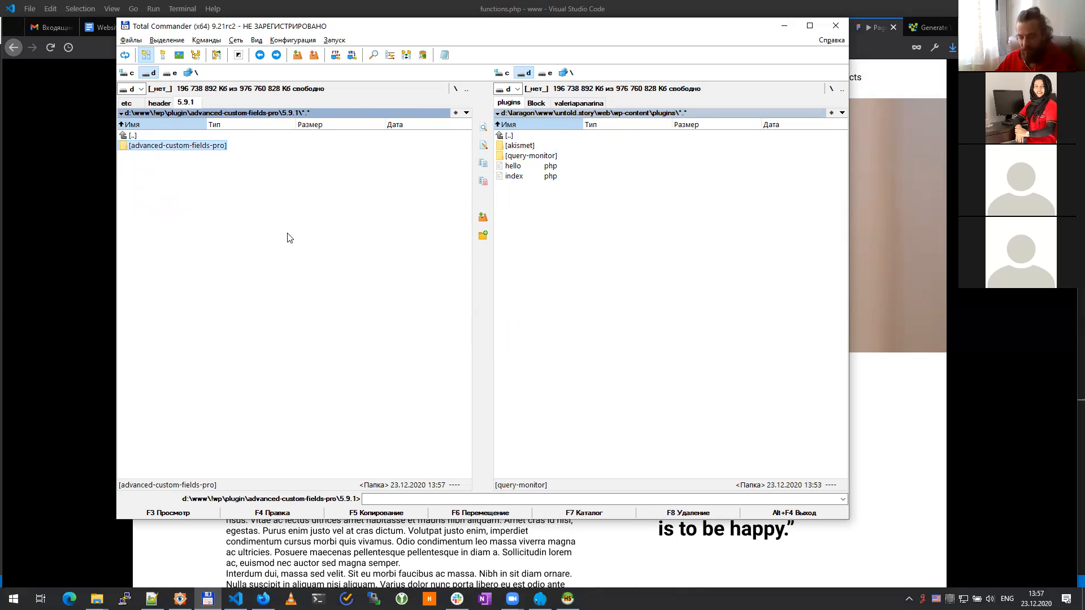
key(Tab)
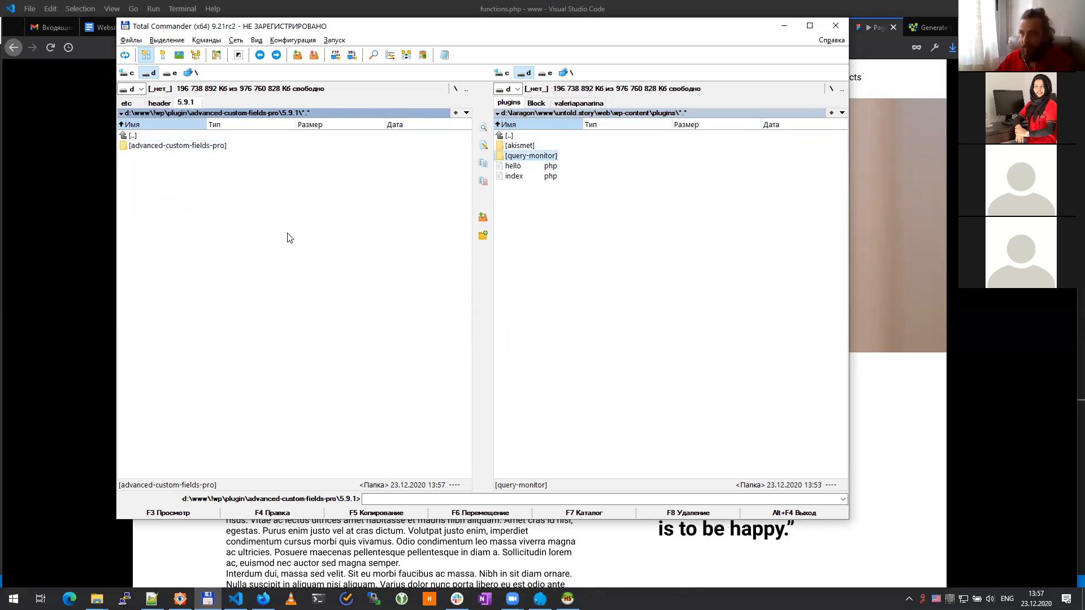
key(Tab)
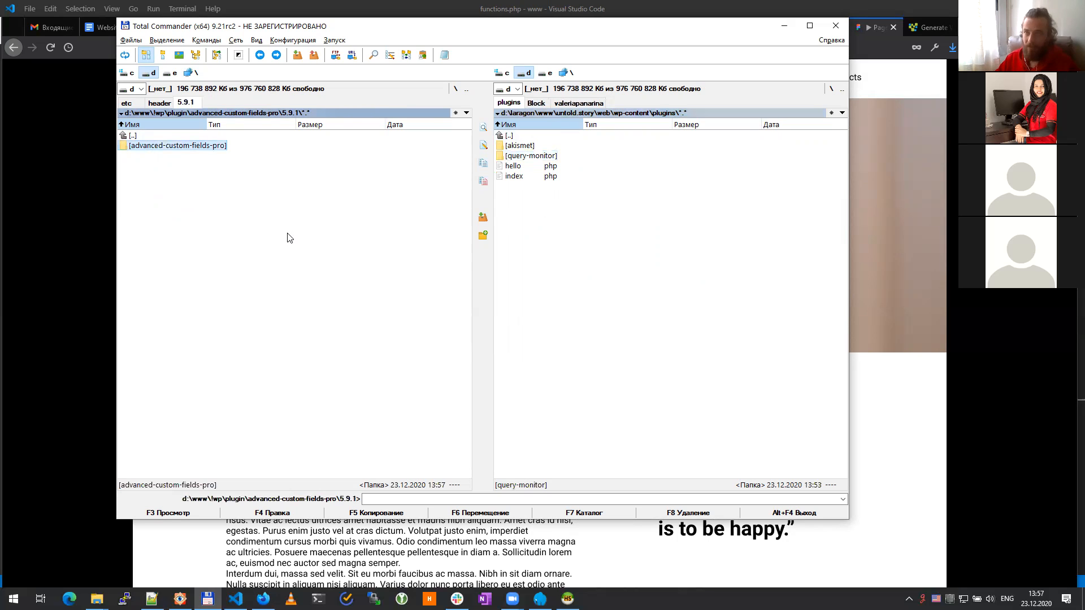
key(Insert)
key(F5)
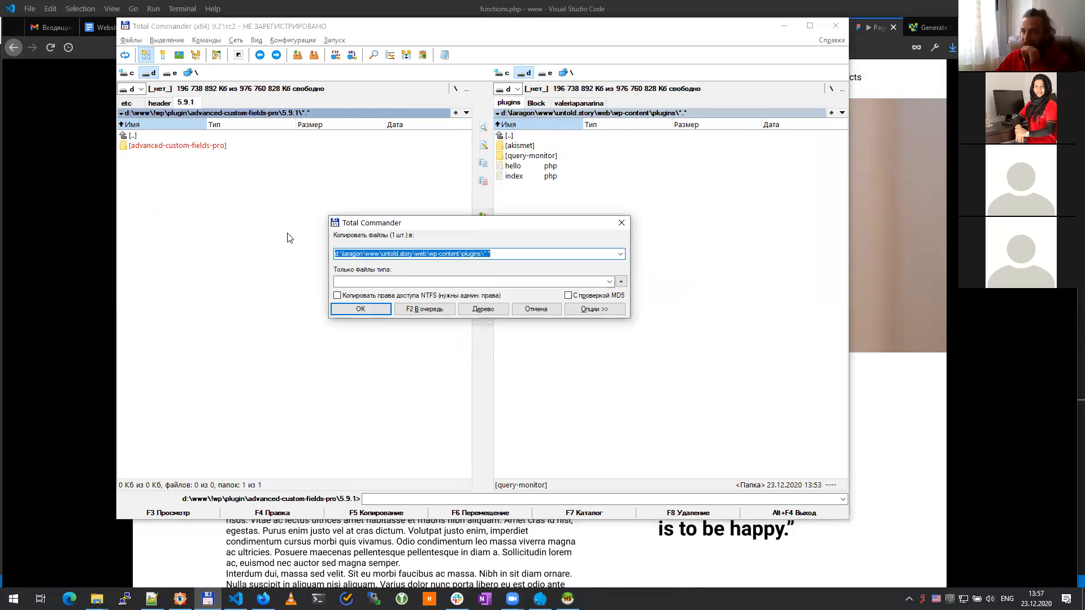
key(Return)
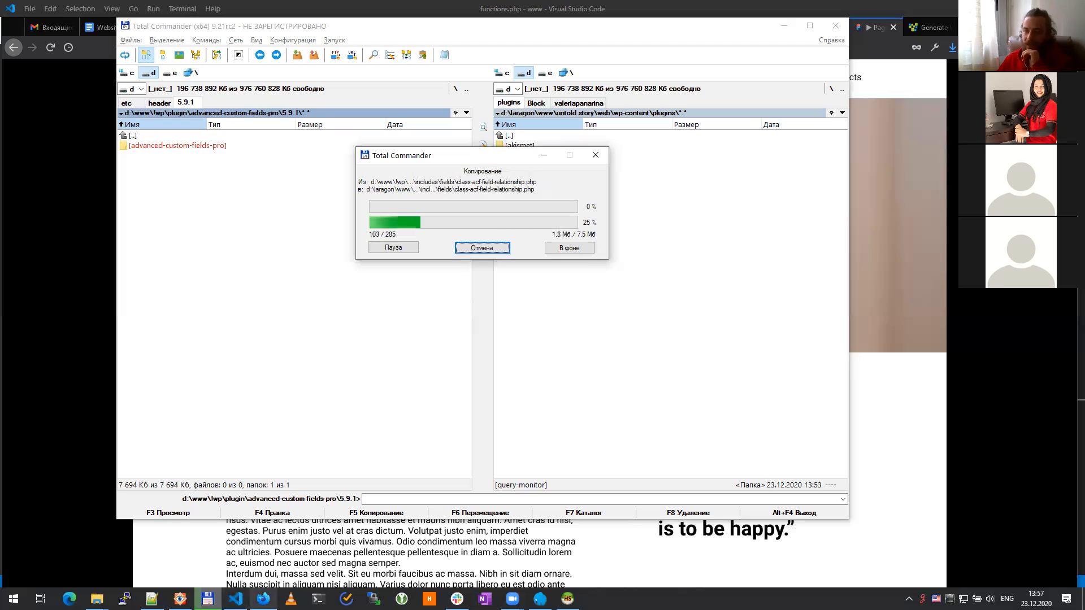
key(alt+Tab)
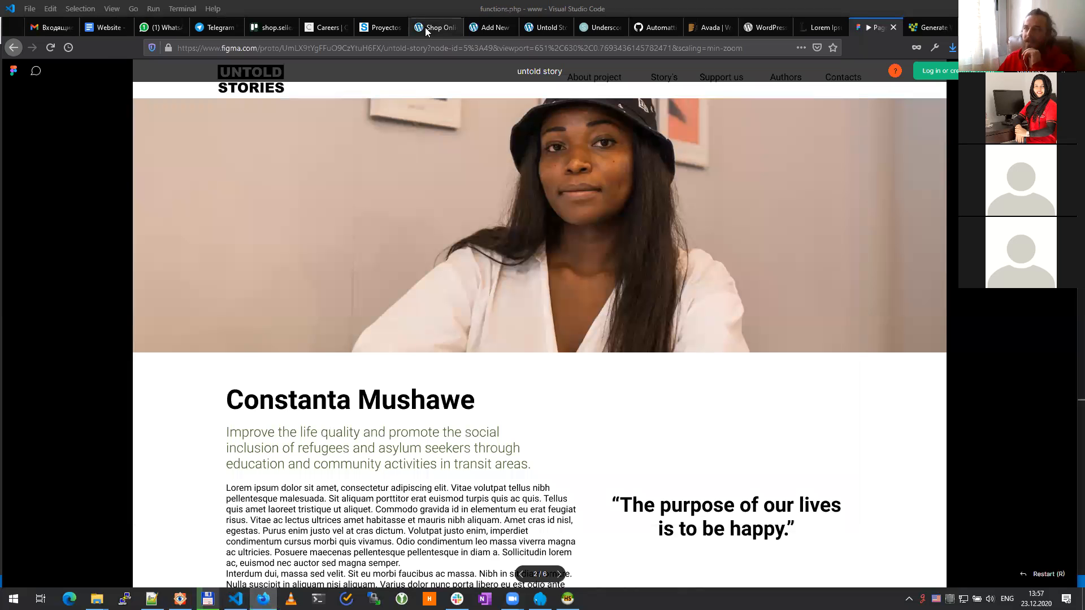
Step: Reopen Plugins > Add New in WordPress and scroll the featured list before switching to Total Commander
click(429, 26)
click(485, 27)
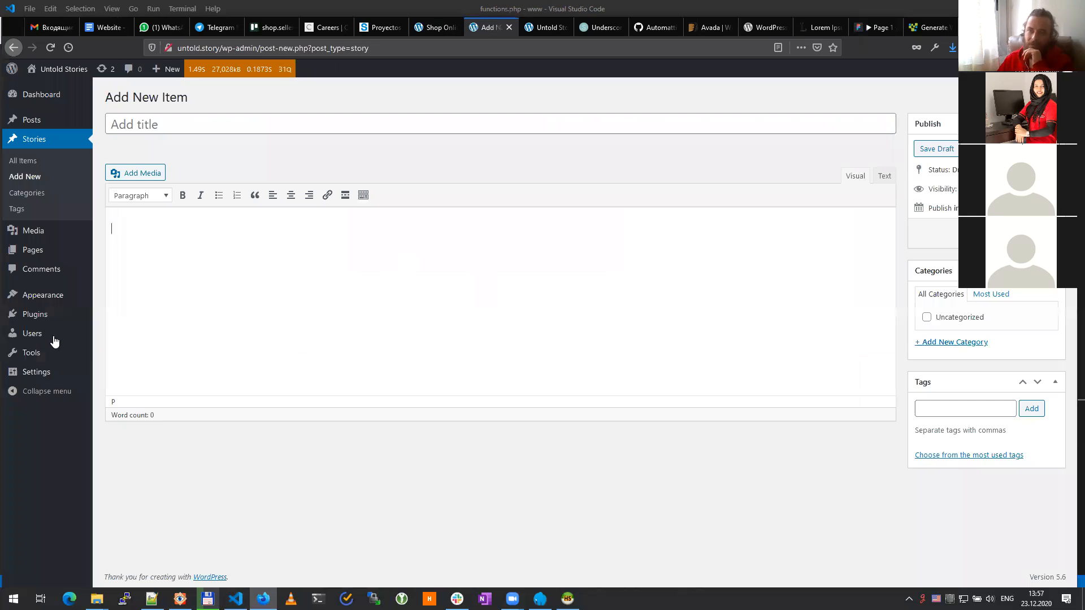
mouse_move(36, 315)
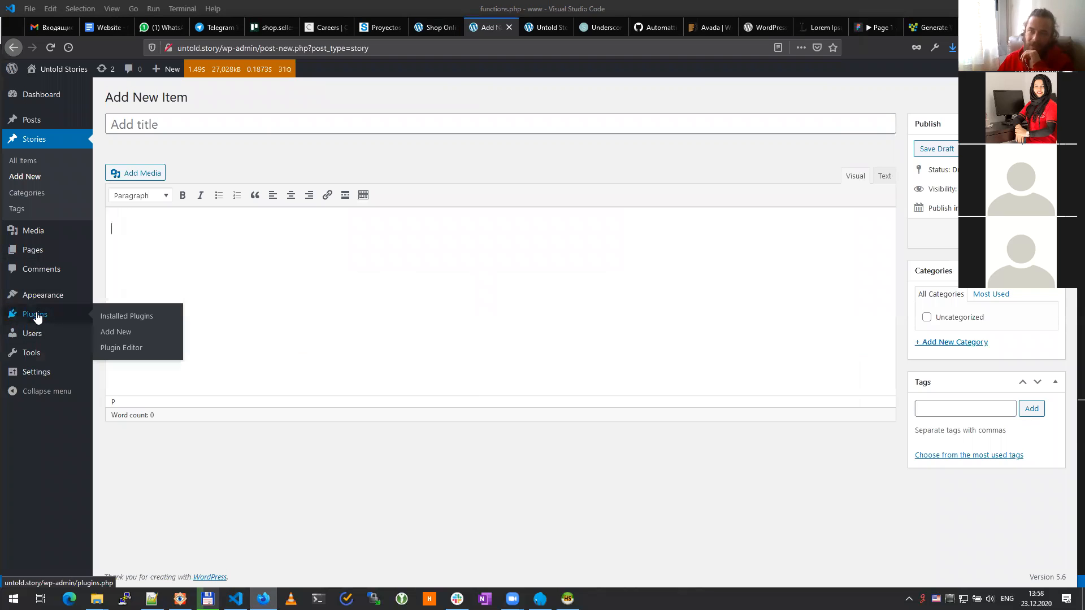
click(128, 336)
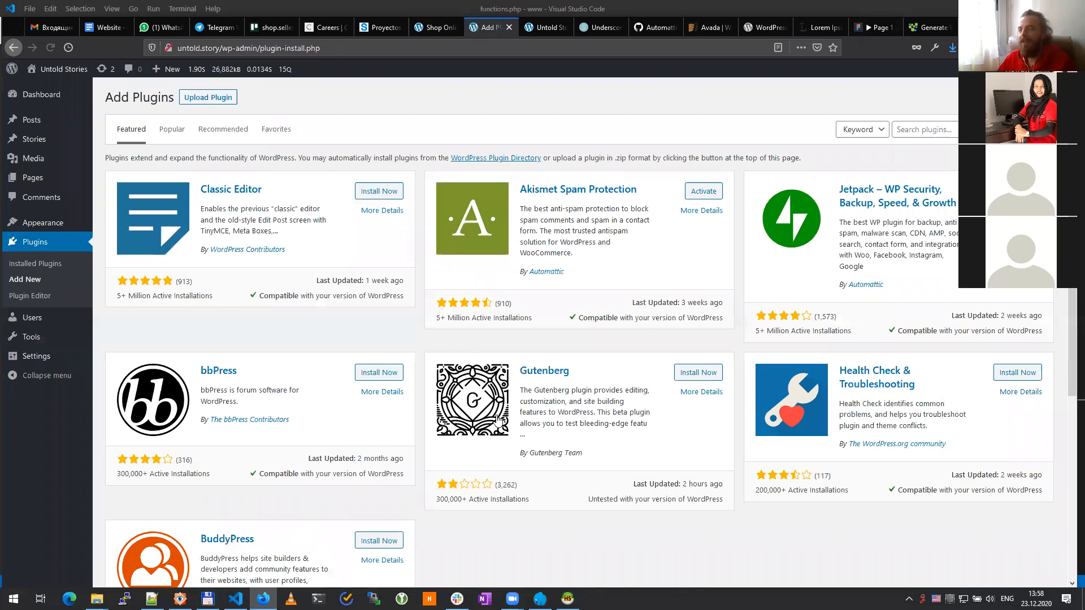
scroll(497, 419, down, 5)
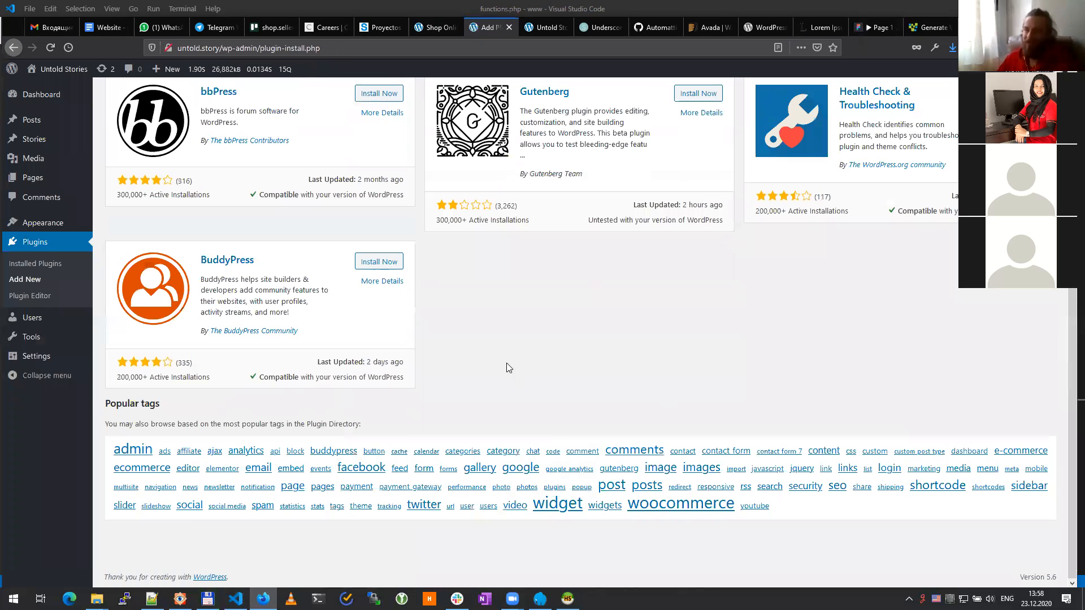
scroll(506, 368, up, 5)
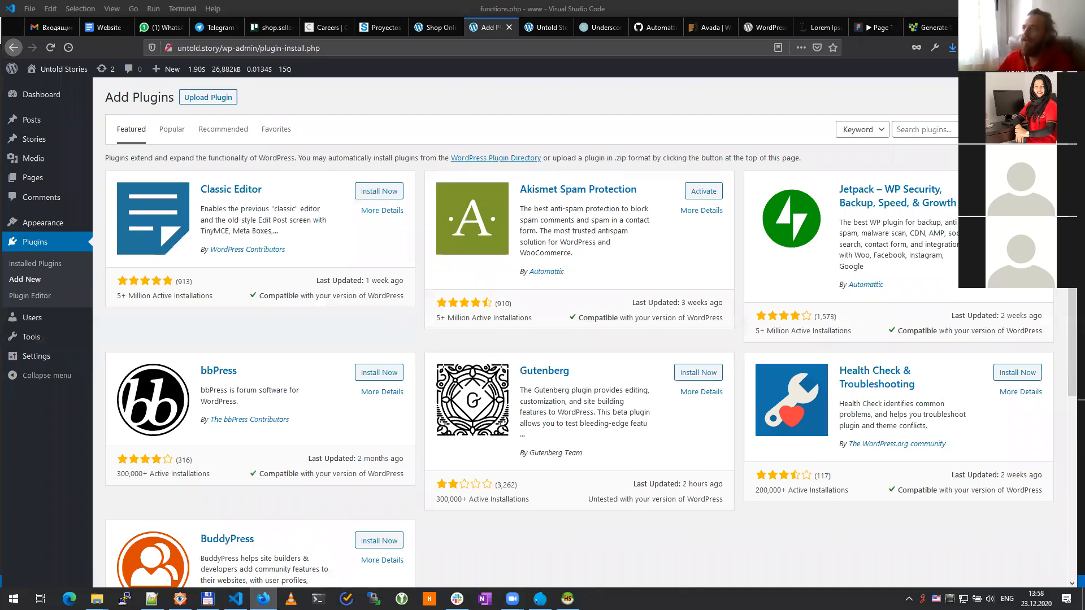
click(941, 128)
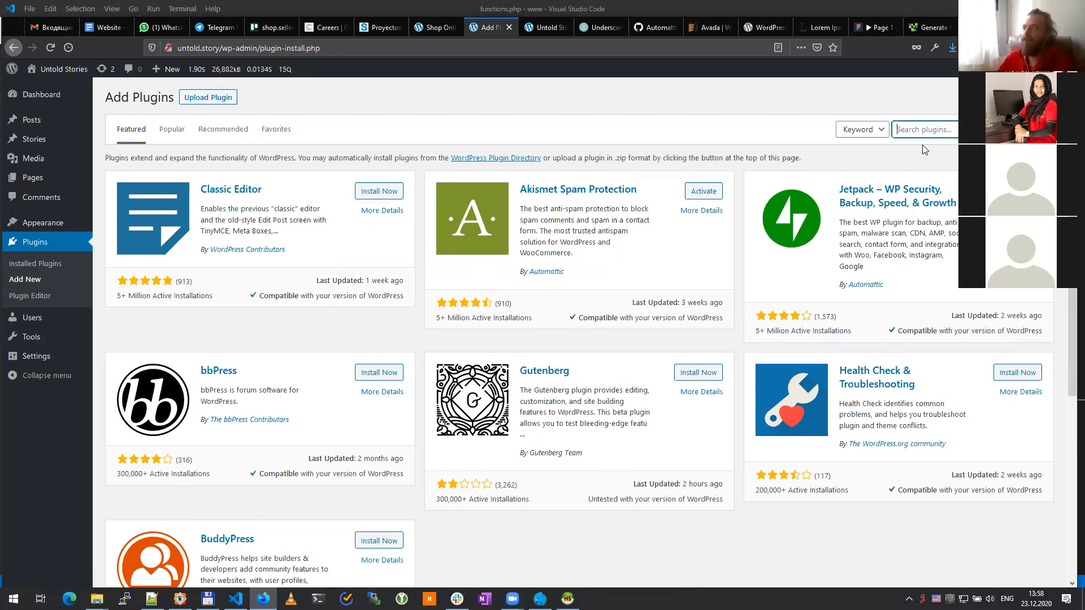
scroll(929, 247, down, 5)
scroll(523, 354, up, 5)
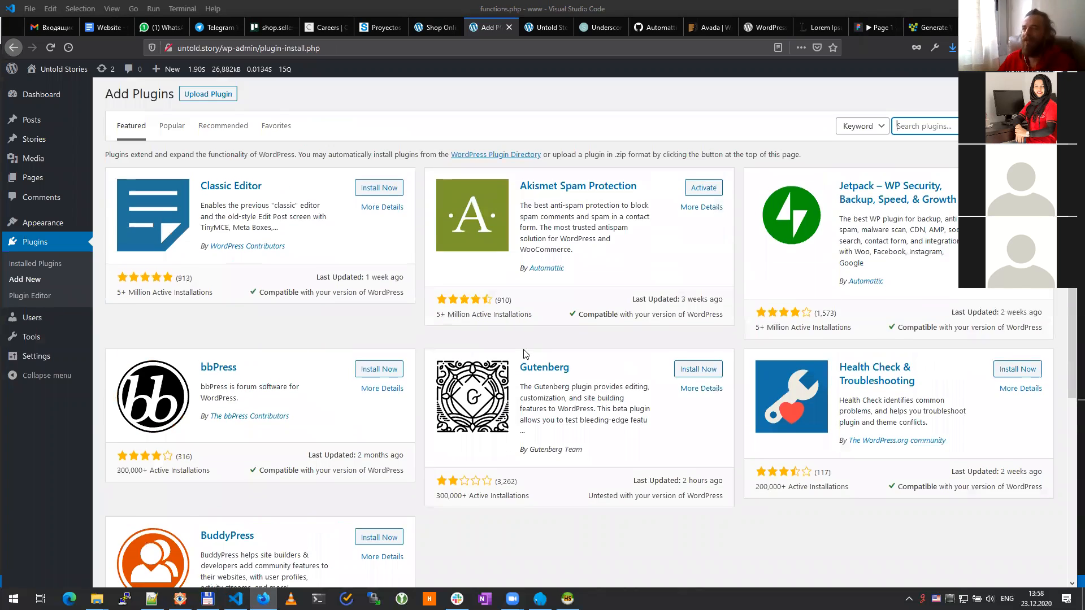
scroll(524, 354, down, 5)
scroll(683, 339, up, 5)
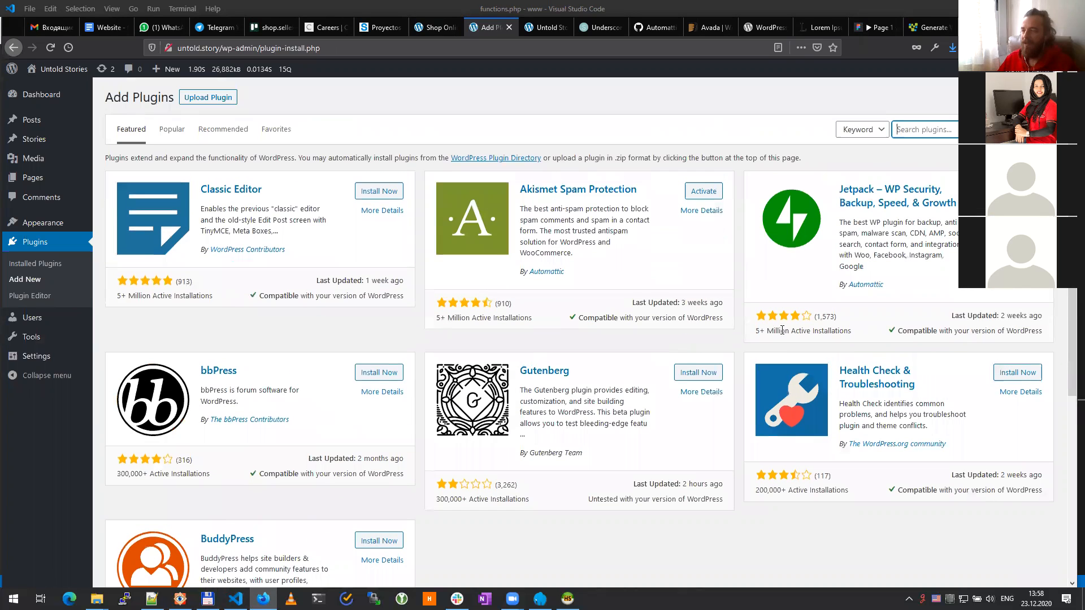
click(208, 598)
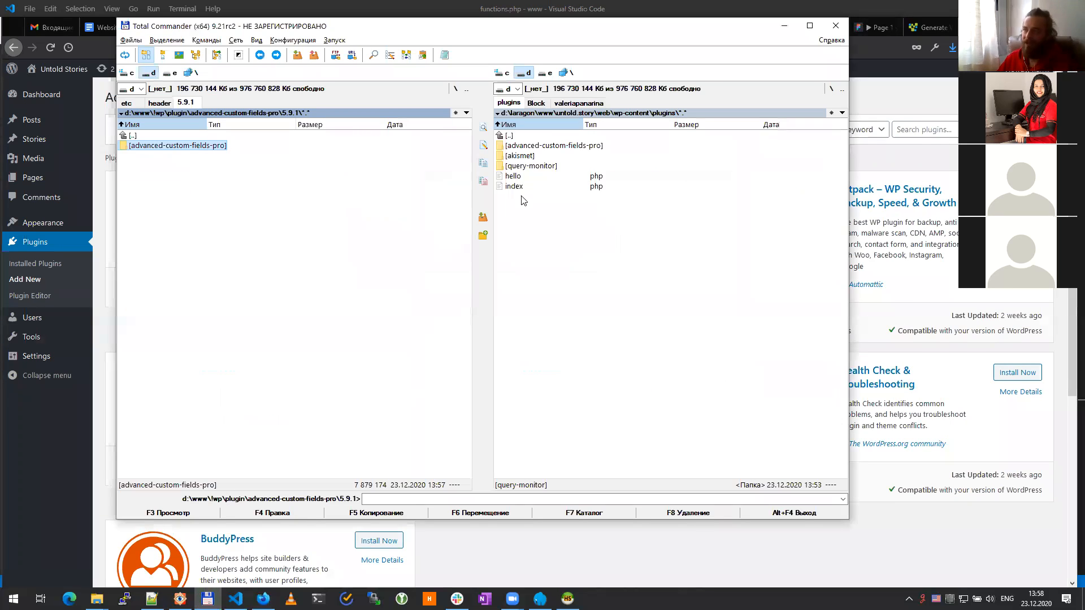
Step: Peek inside the copied advanced-custom-fields-pro folder, go back up to plugins, and return to Firefox
double_click(554, 145)
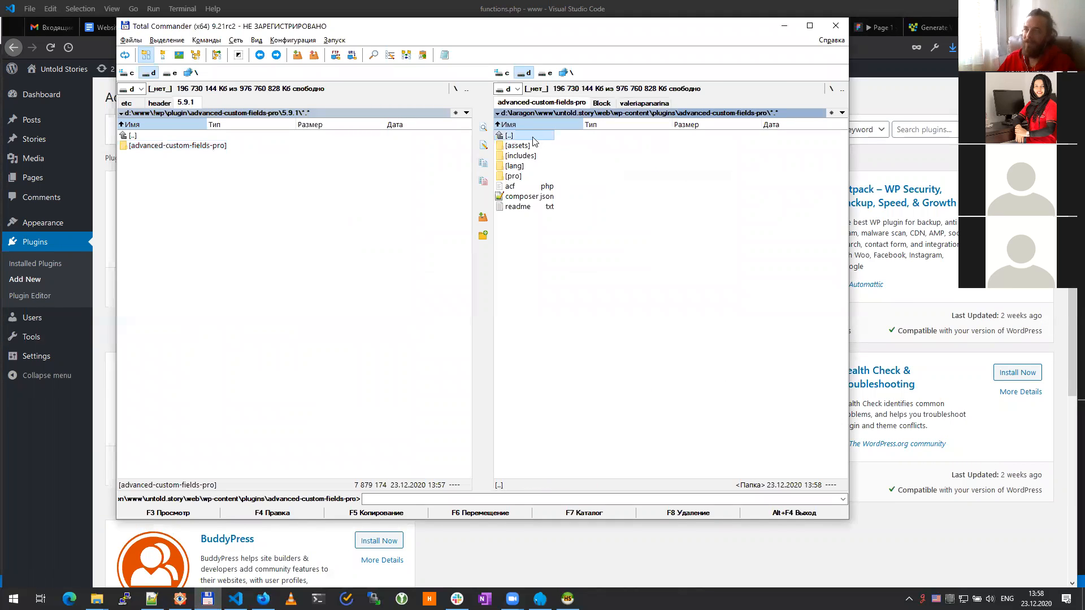
double_click(533, 138)
key(alt+Tab)
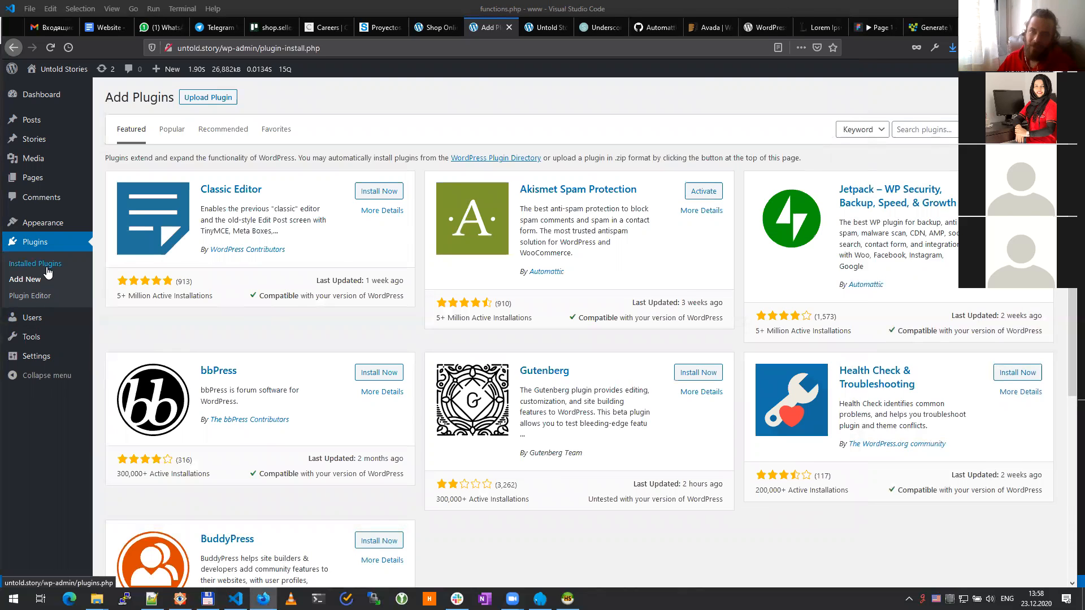
Step: Activate Advanced Custom Fields PRO in Installed Plugins, then show the Pages list
click(20, 264)
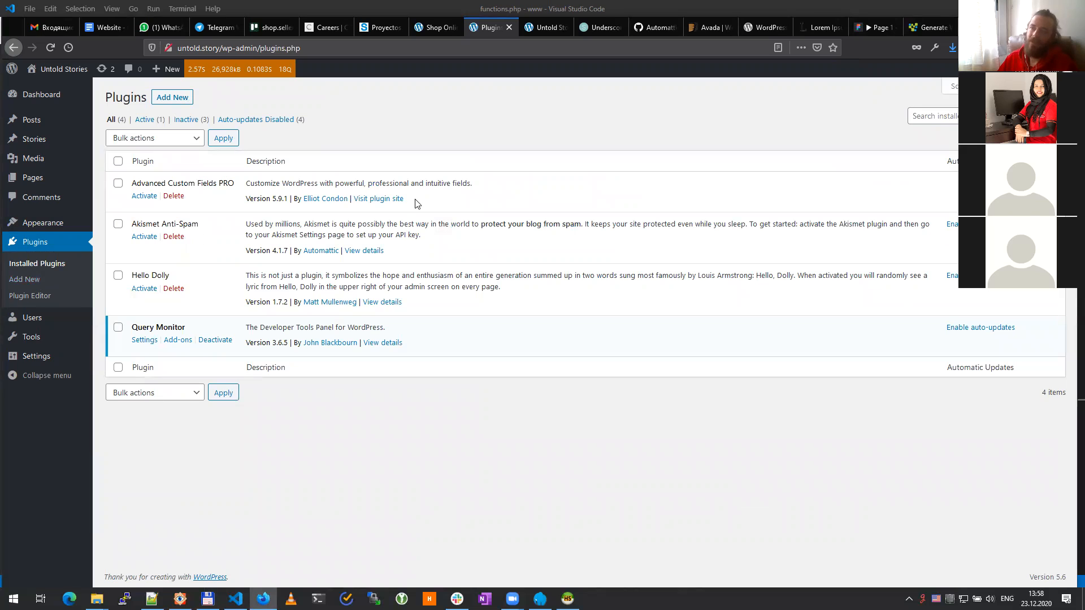
click(143, 197)
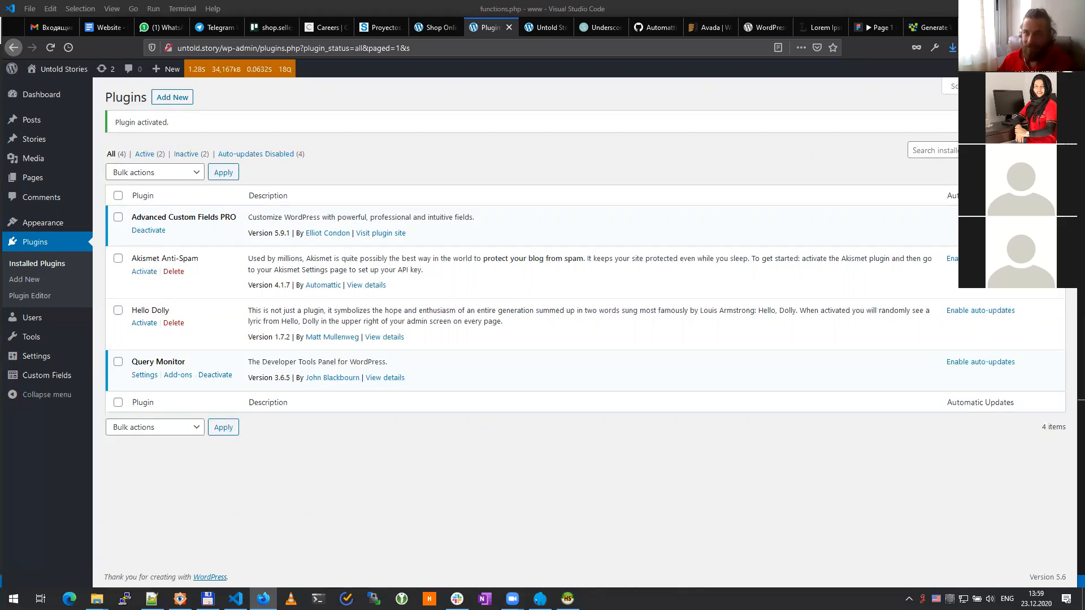
click(28, 182)
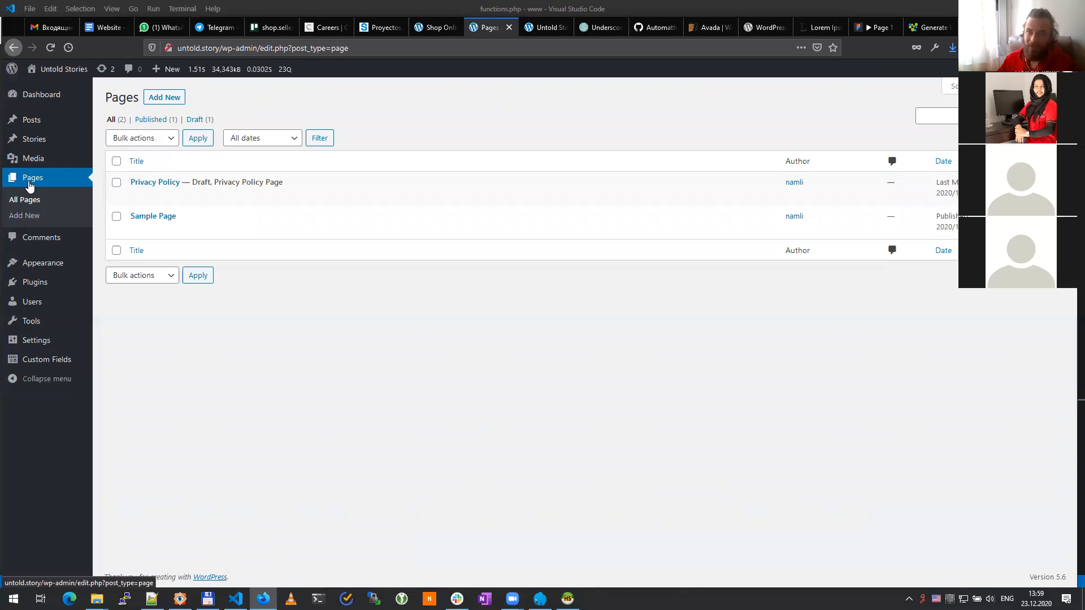
Step: Start a new page titled 'About us'
click(162, 101)
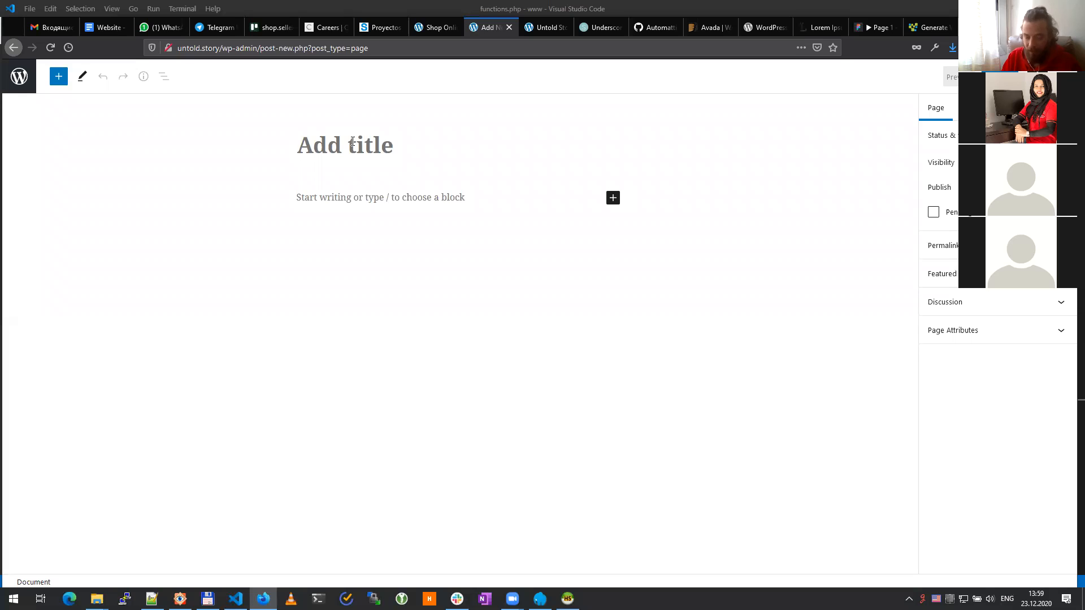
text(Abo)
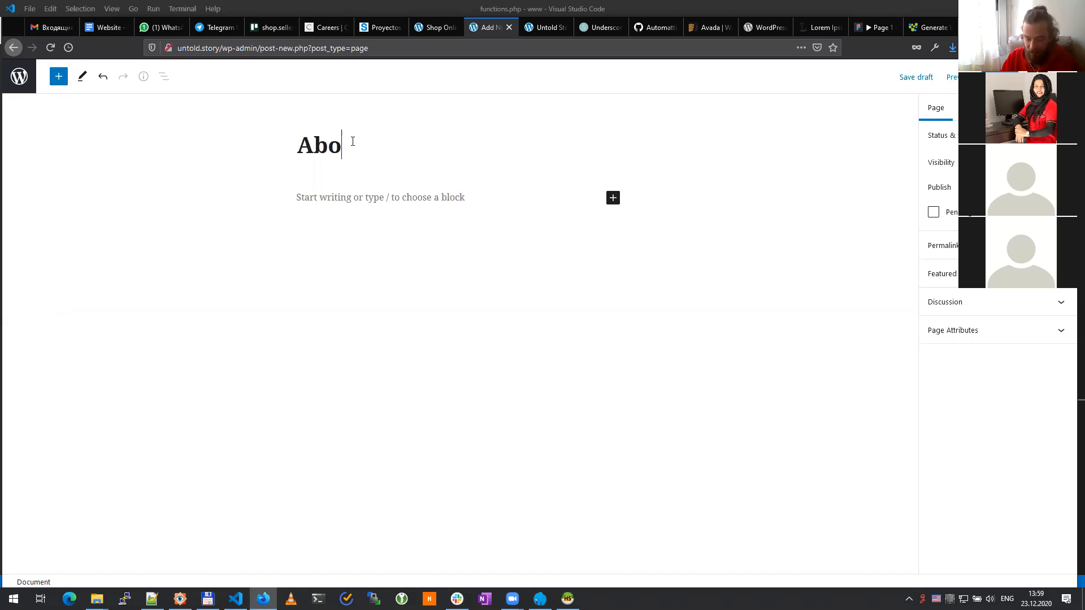
text(ut u)
text(a)
key(BackSpace)
text(s)
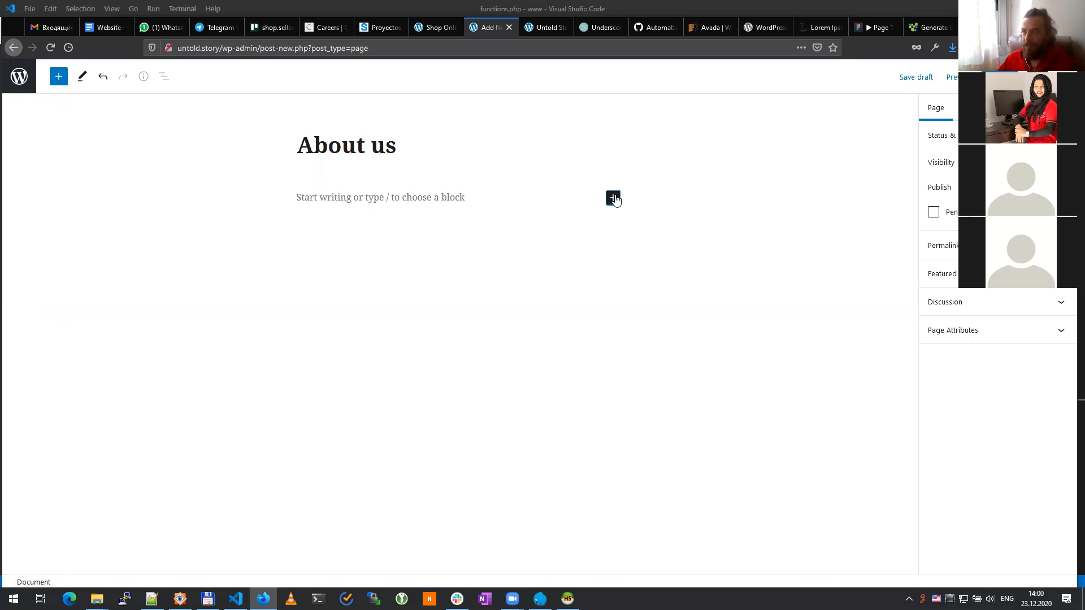
Step: Add a paragraph block holding the pasted Lorem Ipsum sample text
click(614, 198)
click(640, 296)
click(442, 250)
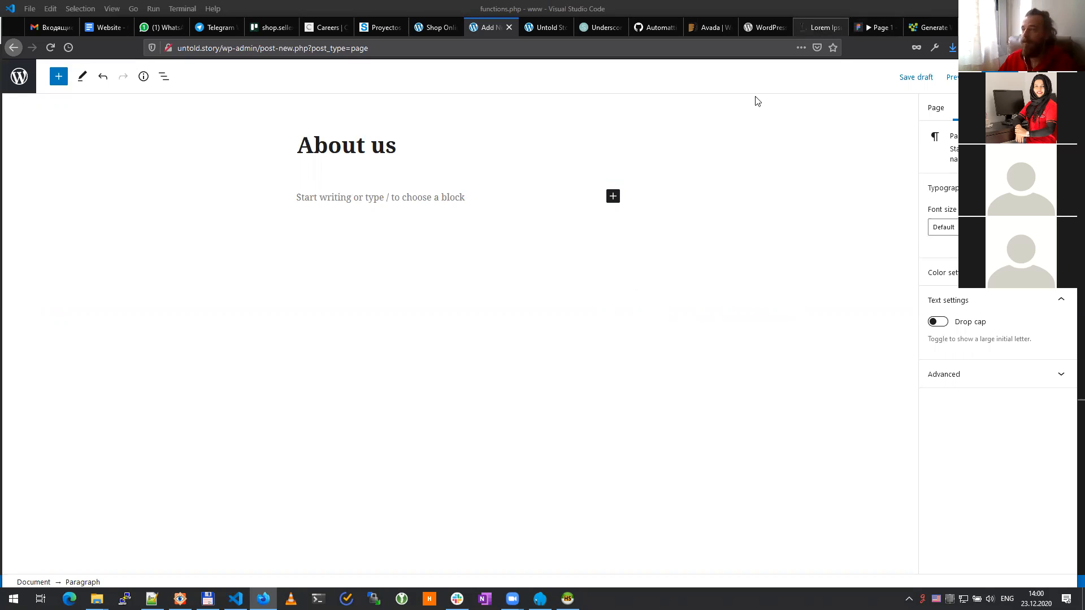
click(822, 27)
click(502, 28)
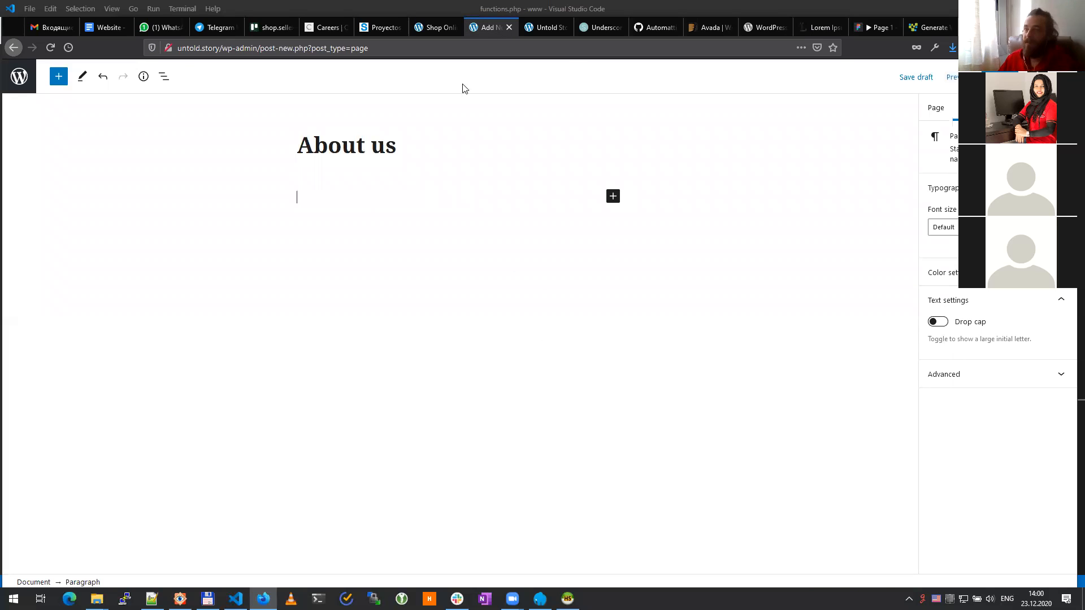
text(Lorem Ipsum is simply dummy text of the printing and typesetting industry. Lorem Ipsum has been the industry's standard dummy text ever since the 1500s, when an unknown printer took a galley of type and scrambled it to make a type specimen book. It has survived not only five centuries, but also the leap into electronic typesetting, remaining essentially unchanged. It was popularised in the 1960s with the release of Letraset sheets containing Lorem Ipsum passages, and more recently with desktop publishing software like Aldus PageMaker including versions of Lorem Ipsum.)
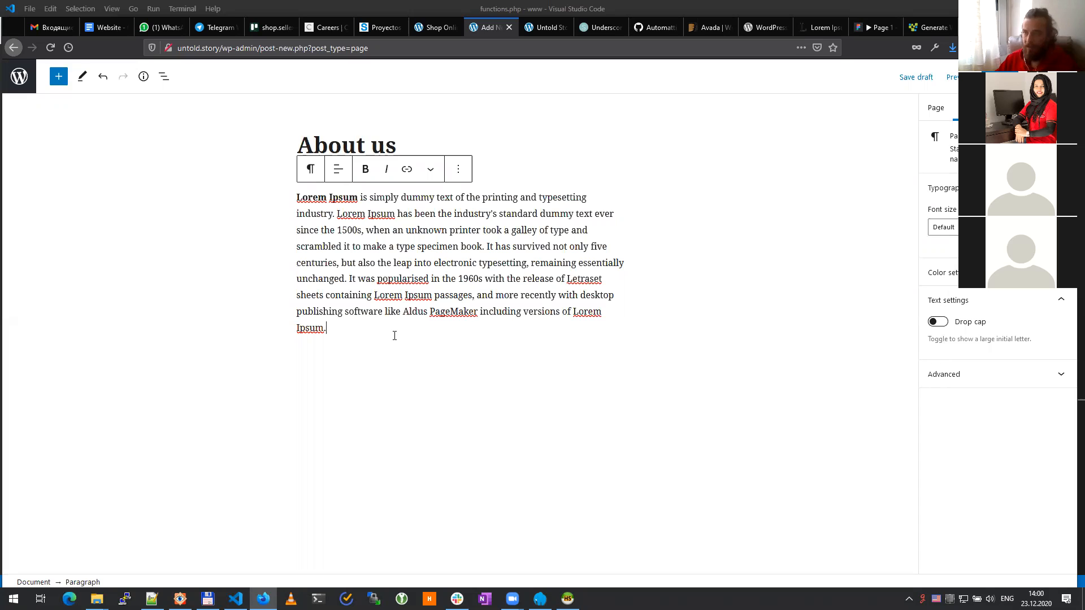
key(Return)
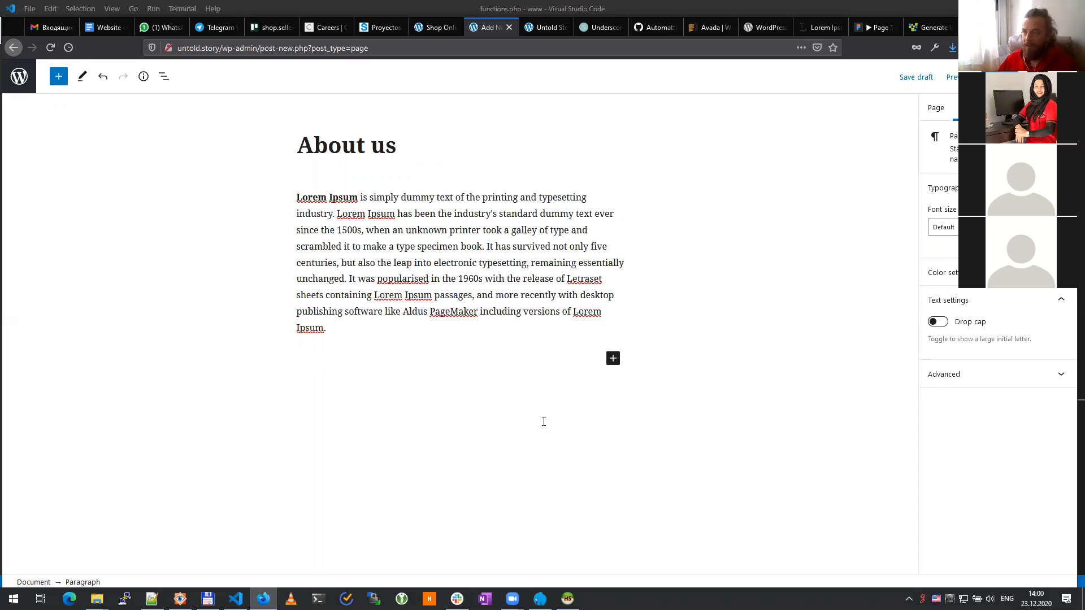
Step: Upload the first lava-eruption photo from Pictures > все as an image block below the text
click(613, 359)
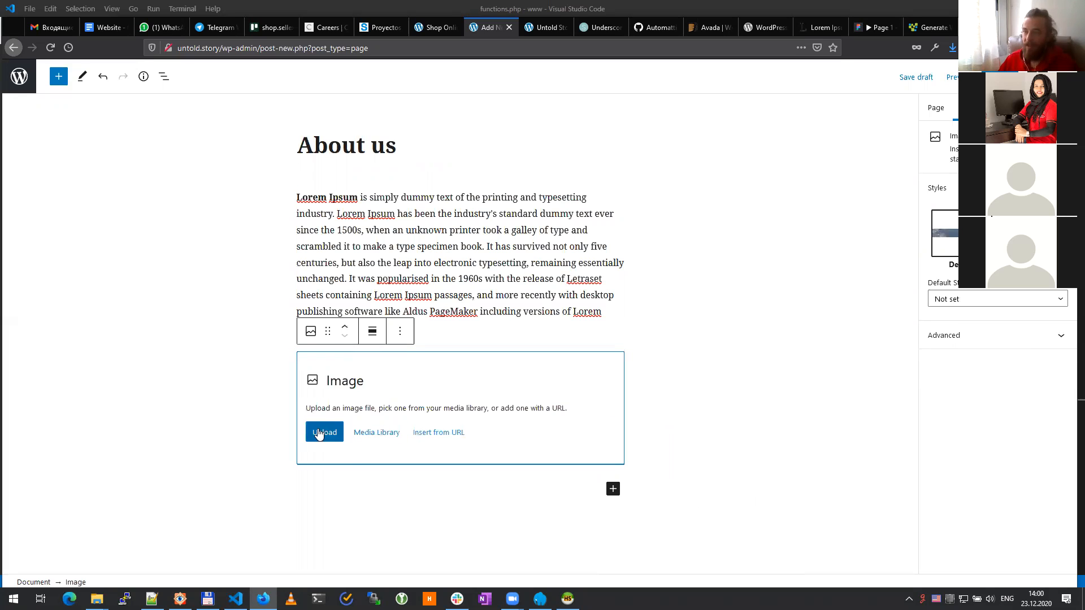
click(450, 428)
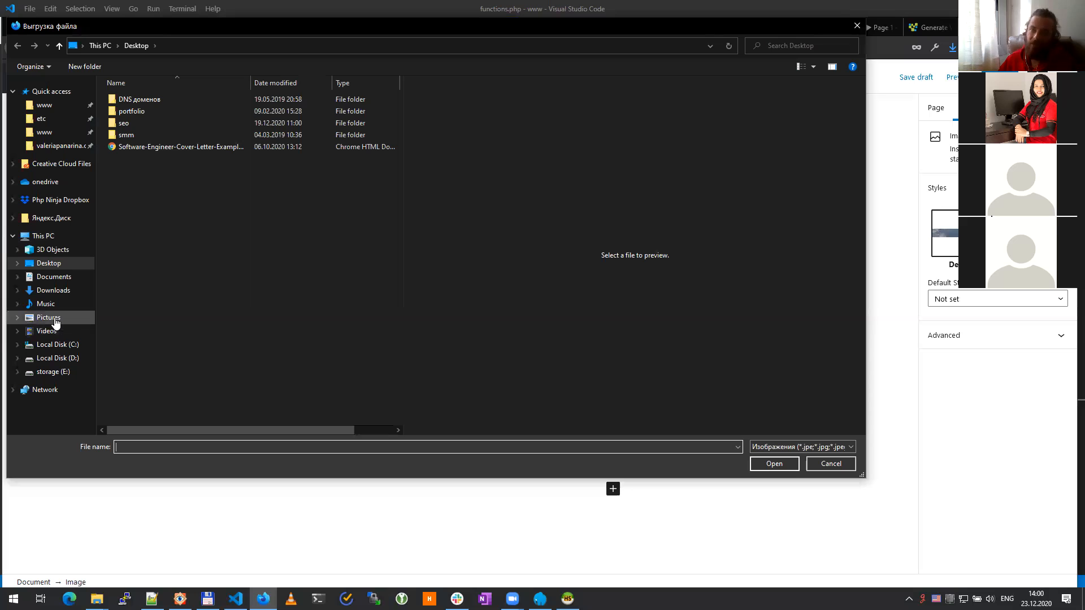
click(84, 317)
double_click(282, 244)
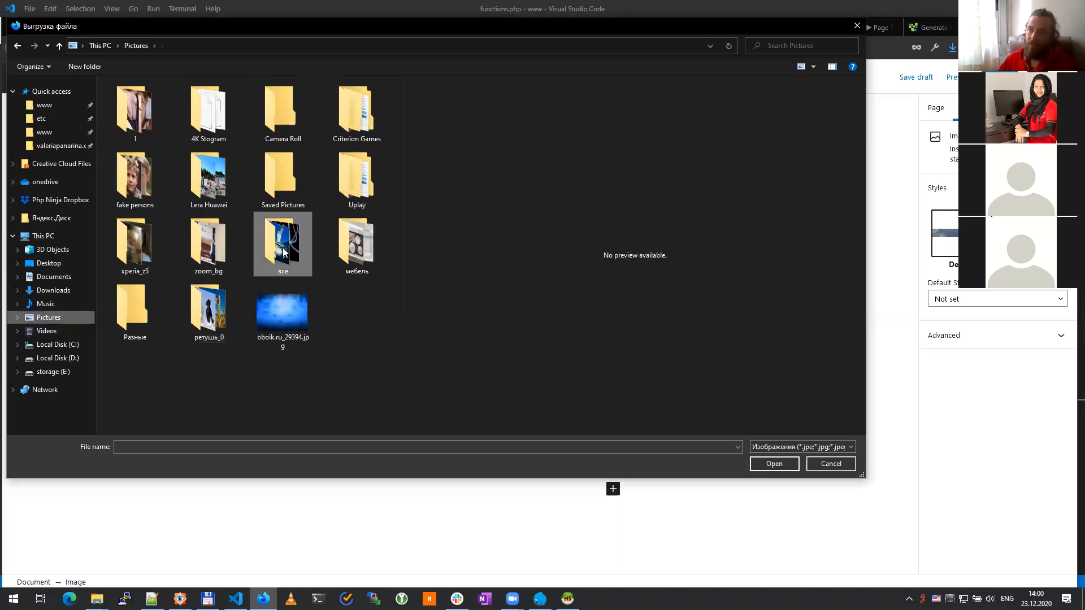
double_click(147, 125)
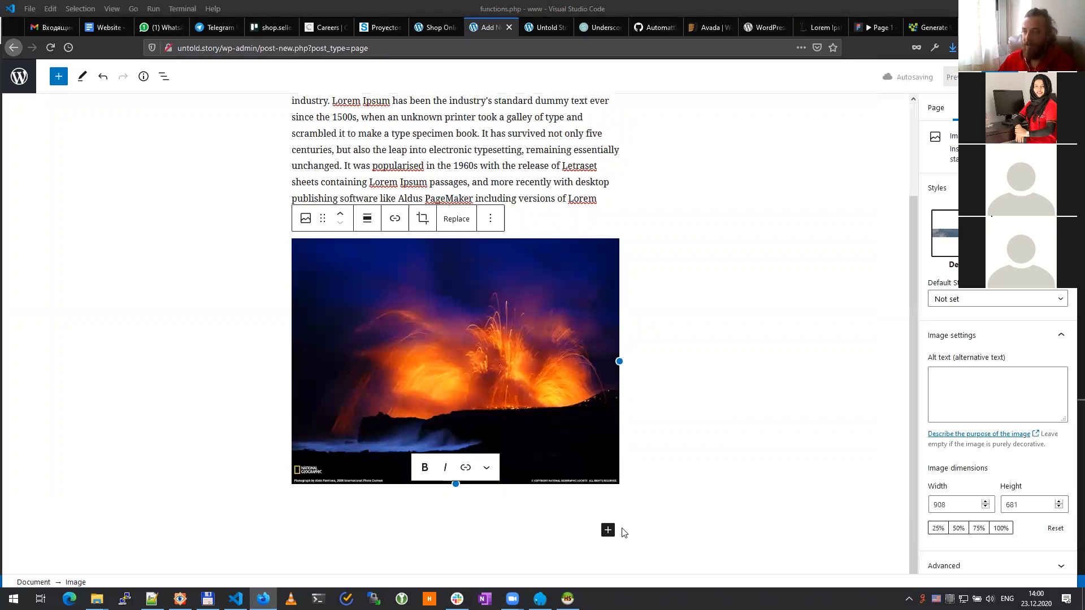
click(609, 530)
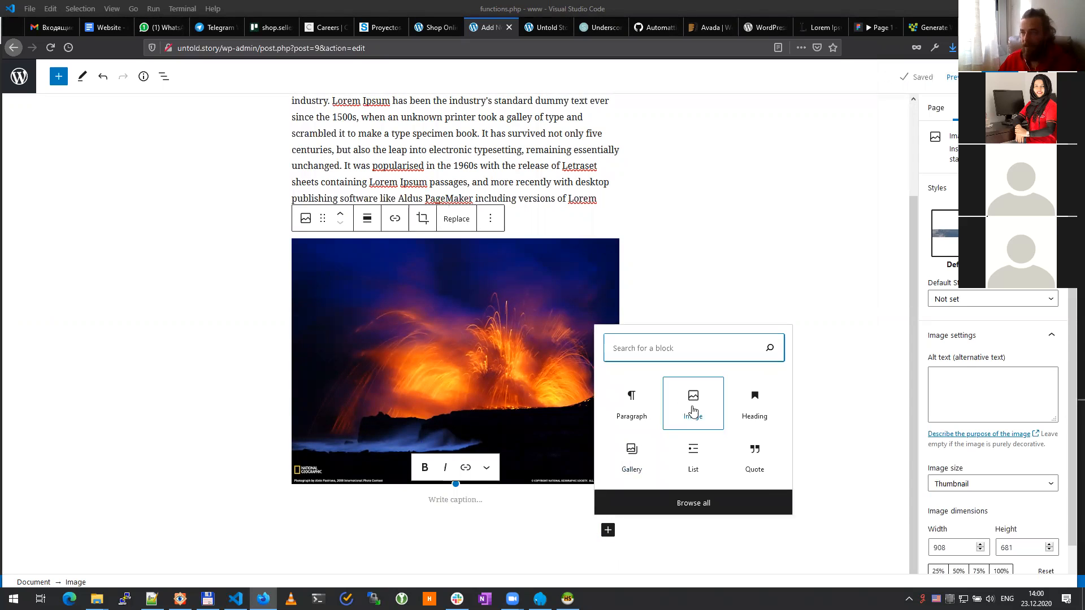
click(630, 398)
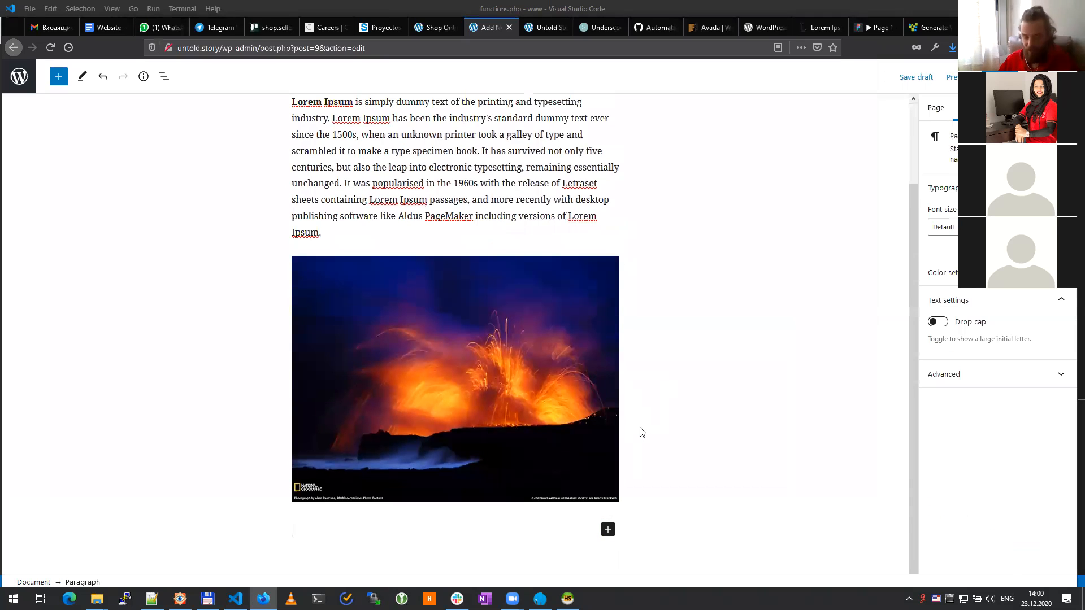
text(Lorem Ipsum is simply dummy text of the printing and typesetting industry. Lorem Ipsum has been the industry's standard dummy text ever since the 1500s, when an unknown printer took a galley of type and scrambled it to make a type specimen book. It has survived not only five centuries, but also the leap into electronic typesetting, remaining essentially unchanged. It was popularised in the 1960s with the release of Letraset sheets containing Lorem Ipsum passages, and more recently with desktop publishing software like Aldus PageMaker including versions of Lorem Ipsum.)
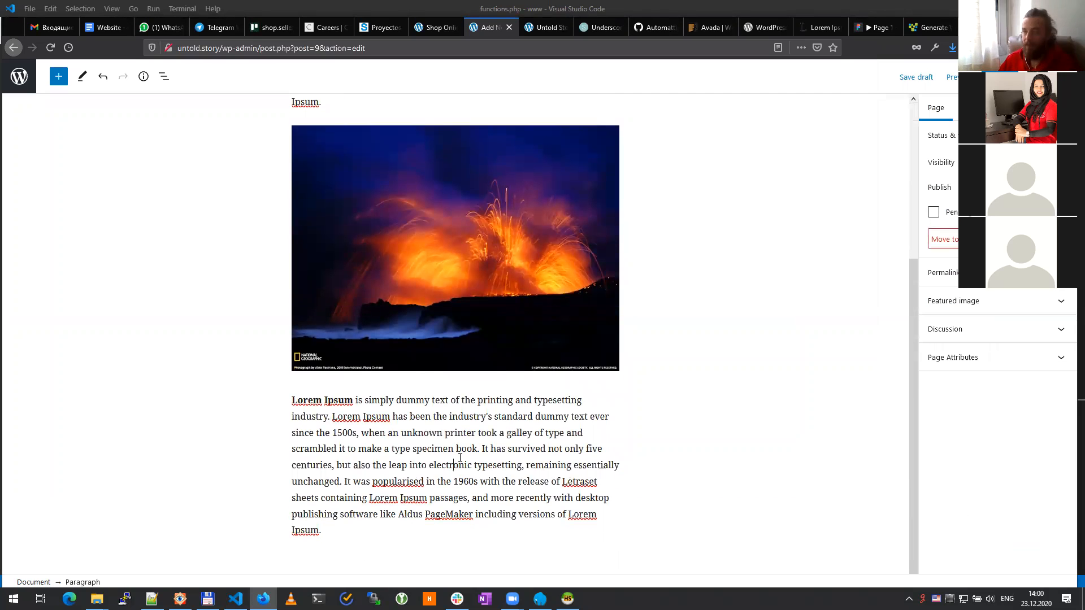
click(384, 541)
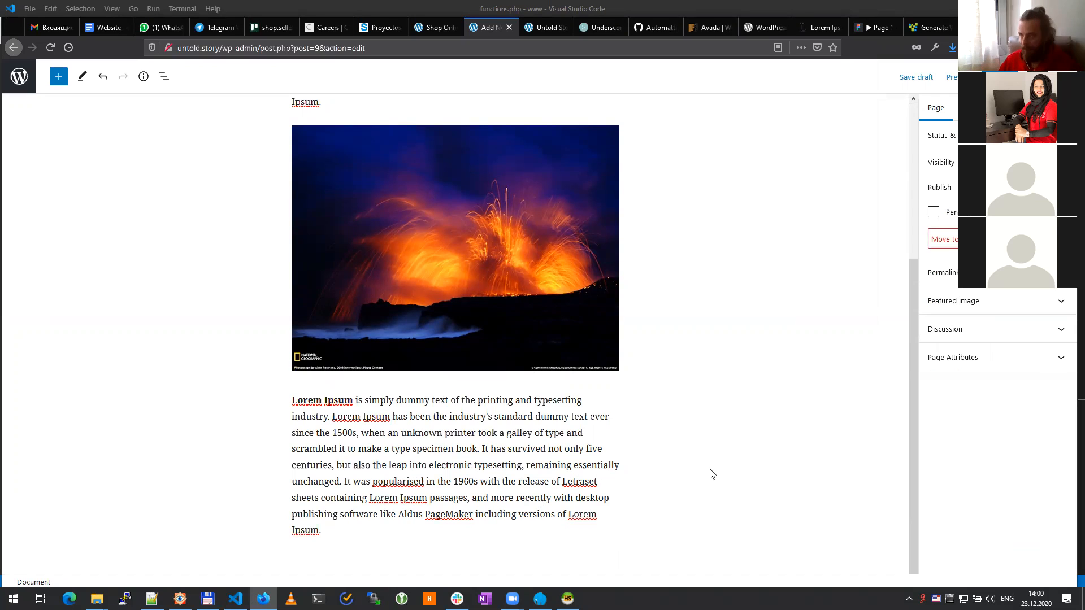
click(468, 503)
click(381, 525)
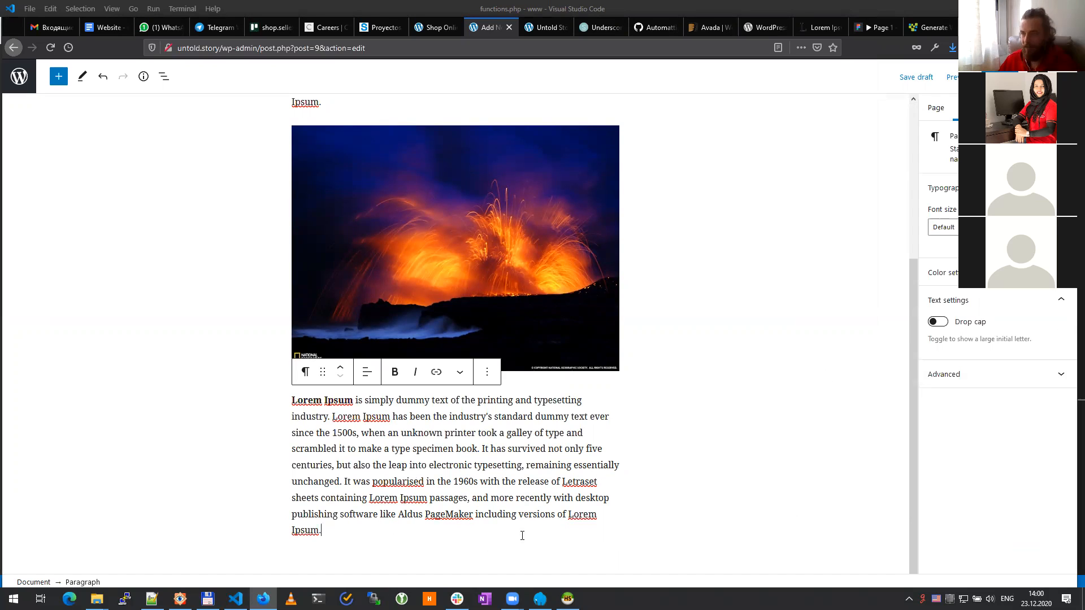
click(735, 517)
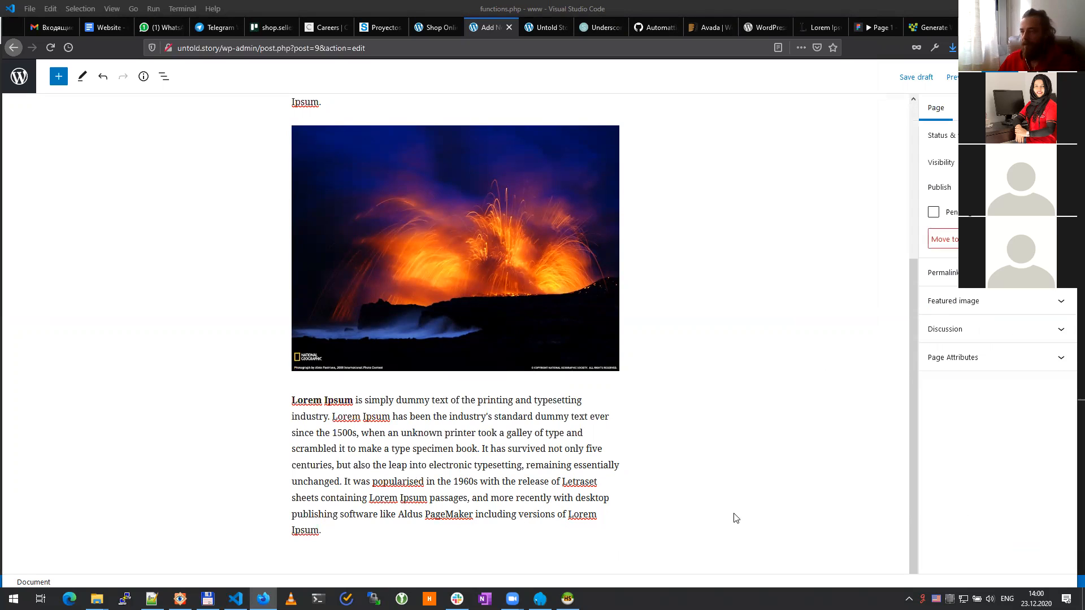
click(490, 535)
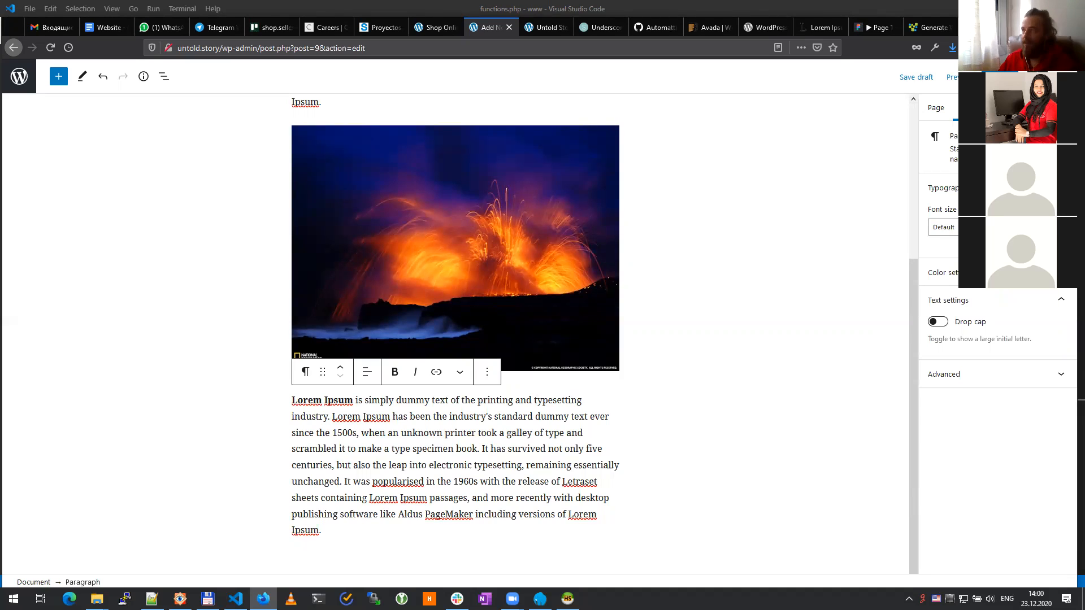
click(934, 109)
Step: Publish the About us page, confirm it, and view it live on the site
click(974, 107)
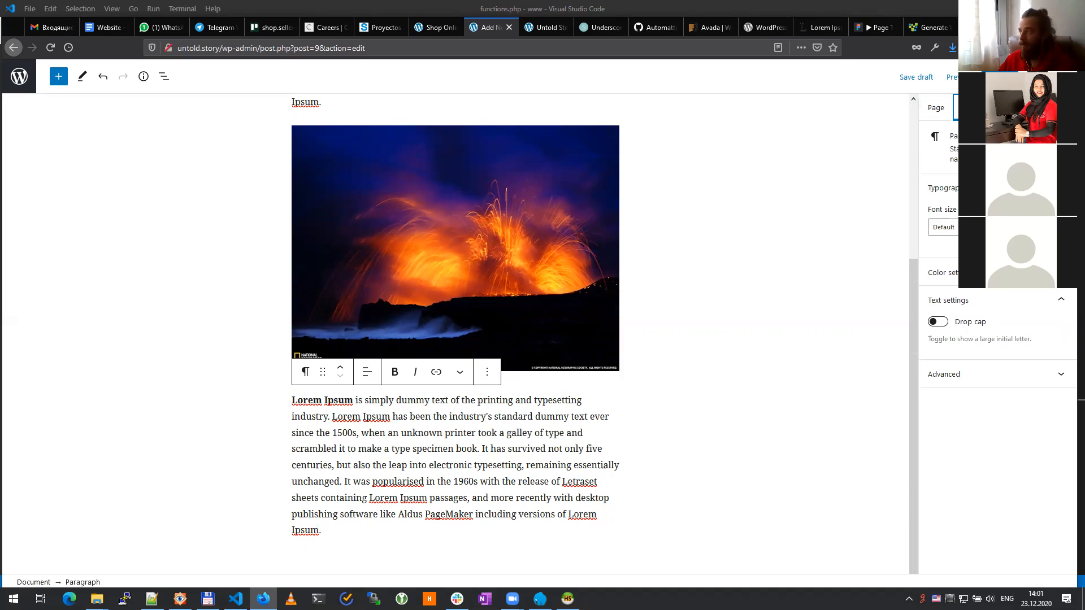
click(997, 76)
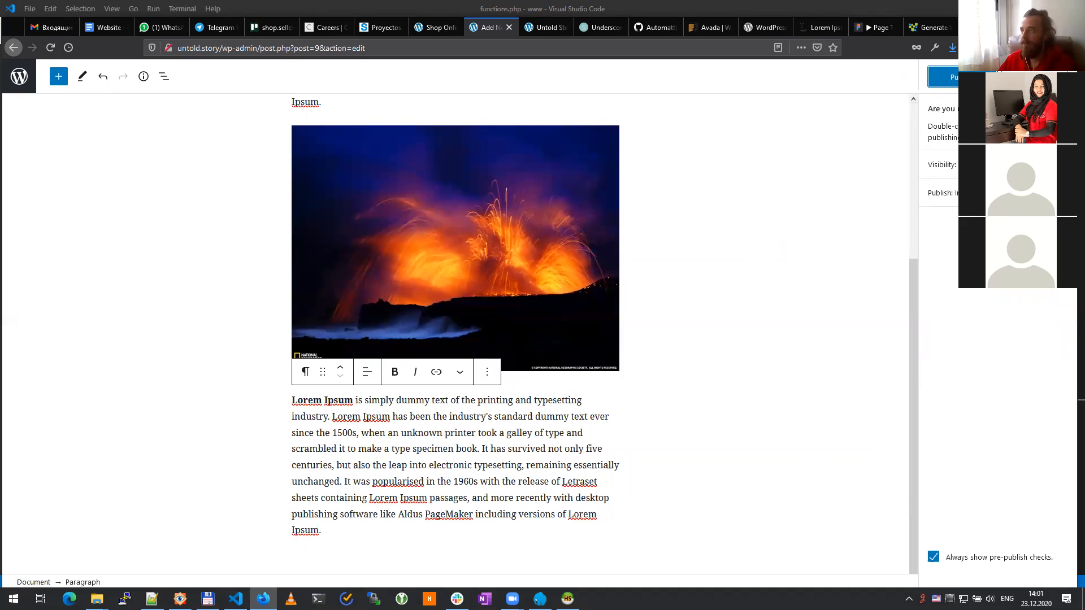
click(954, 78)
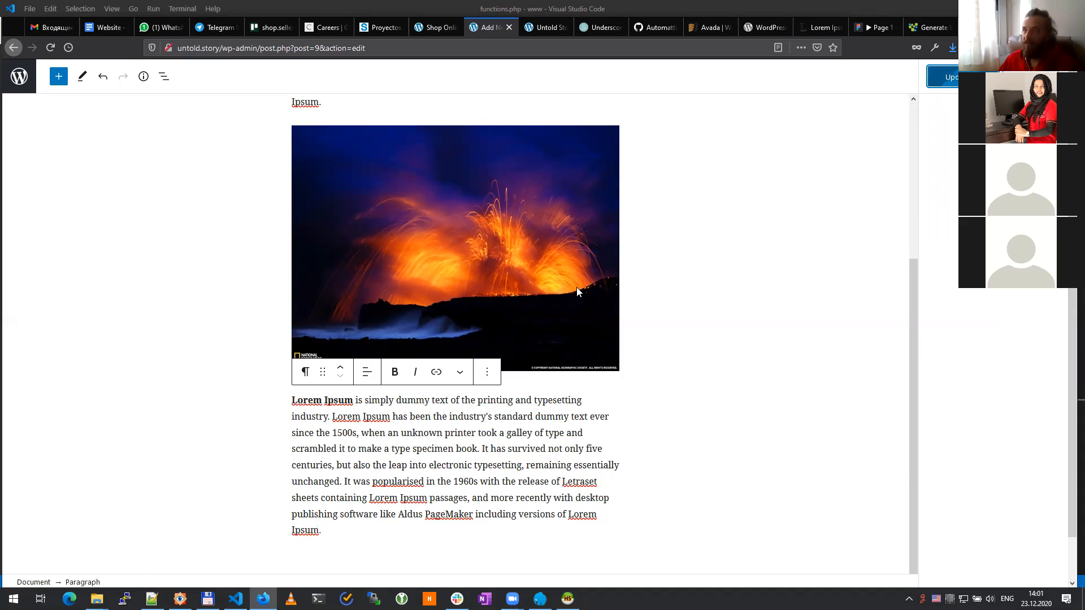
click(112, 552)
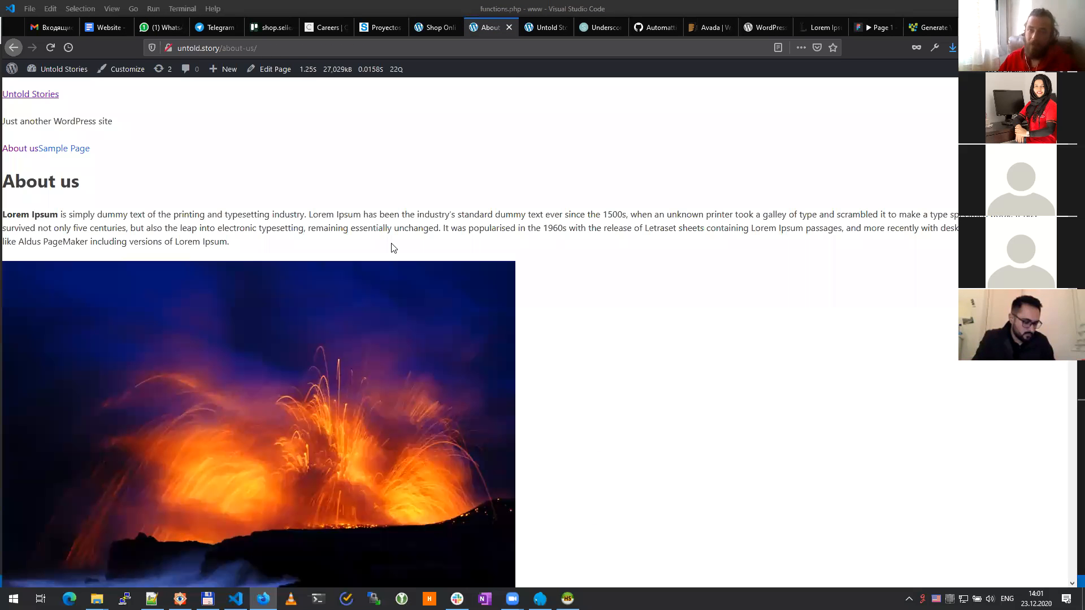
scroll(290, 285, down, 9)
scroll(271, 344, up, 6)
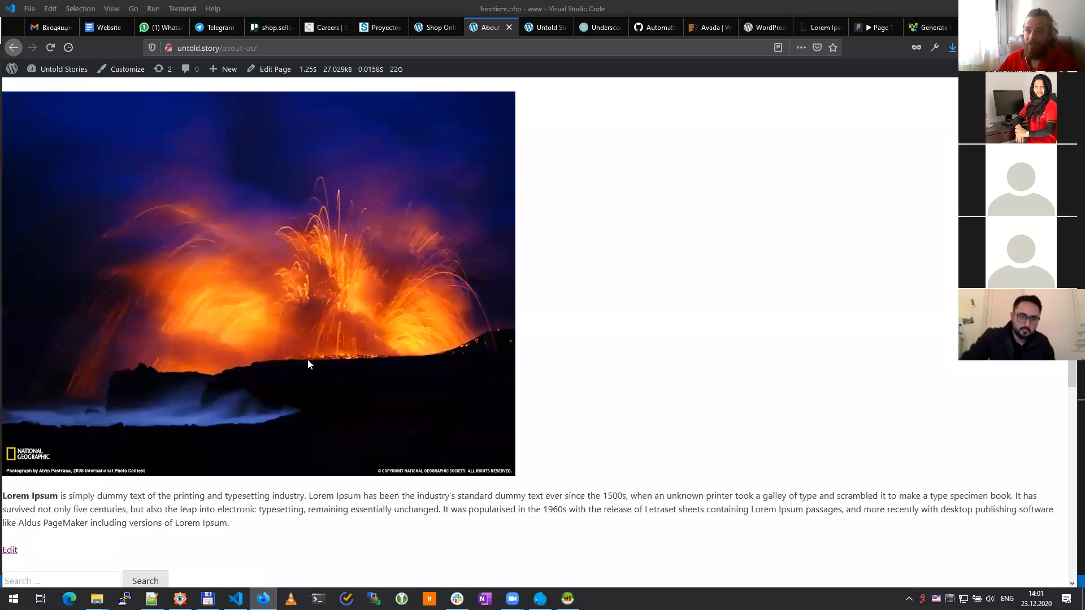
scroll(307, 364, up, 3)
scroll(308, 363, down, 10)
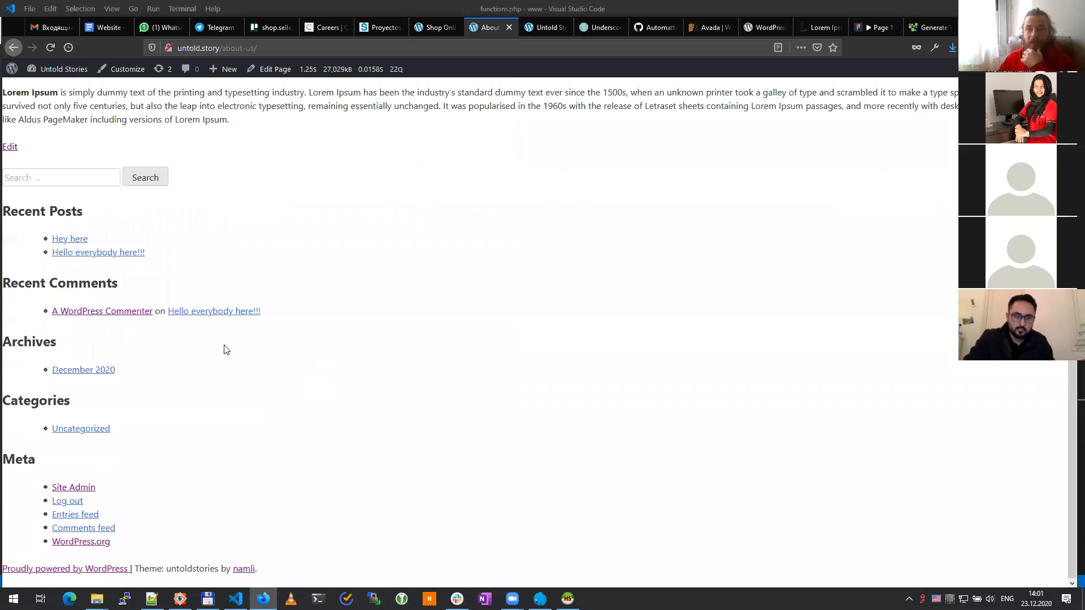
scroll(226, 350, up, 7)
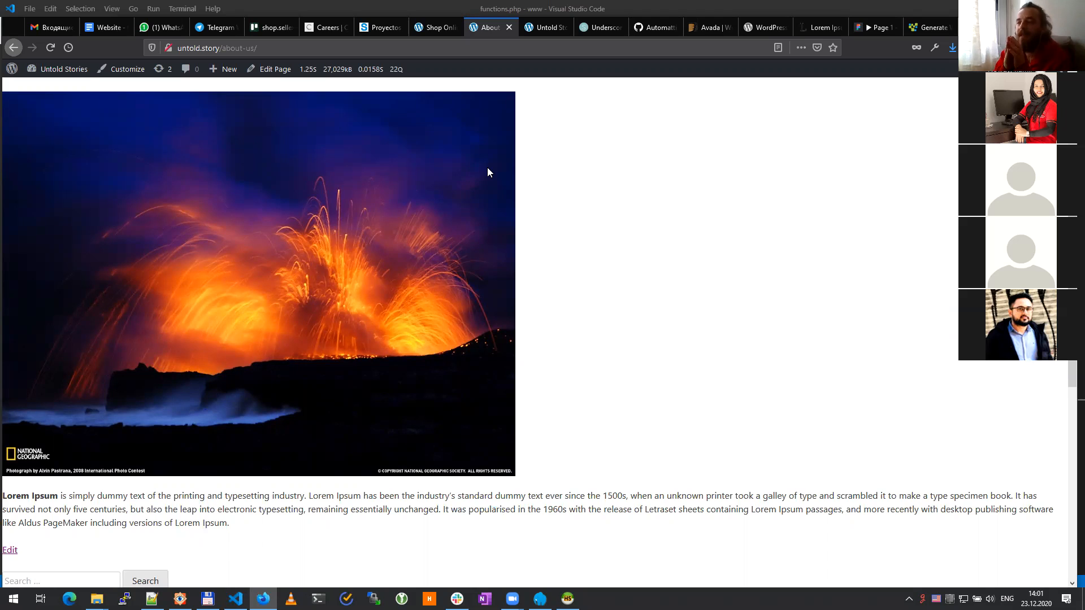
key(F5)
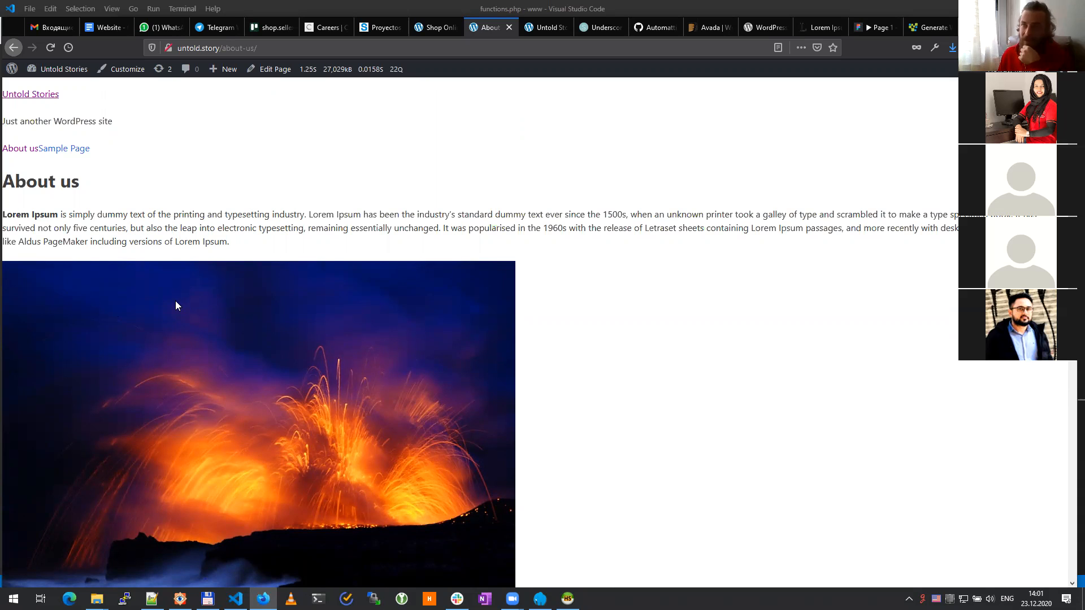
scroll(175, 305, down, 10)
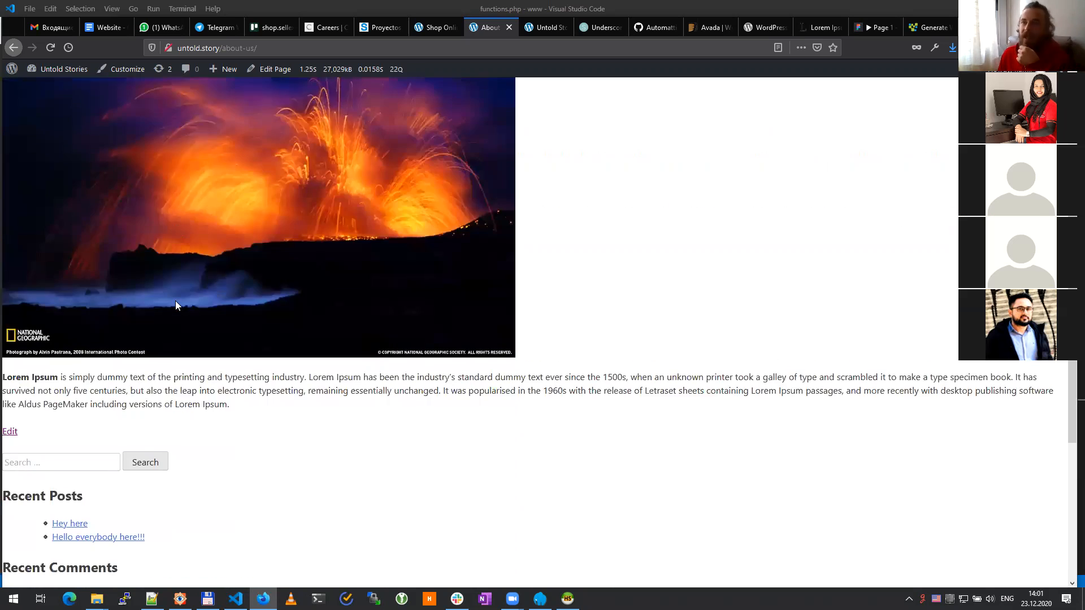
scroll(175, 305, up, 7)
scroll(175, 305, up, 3)
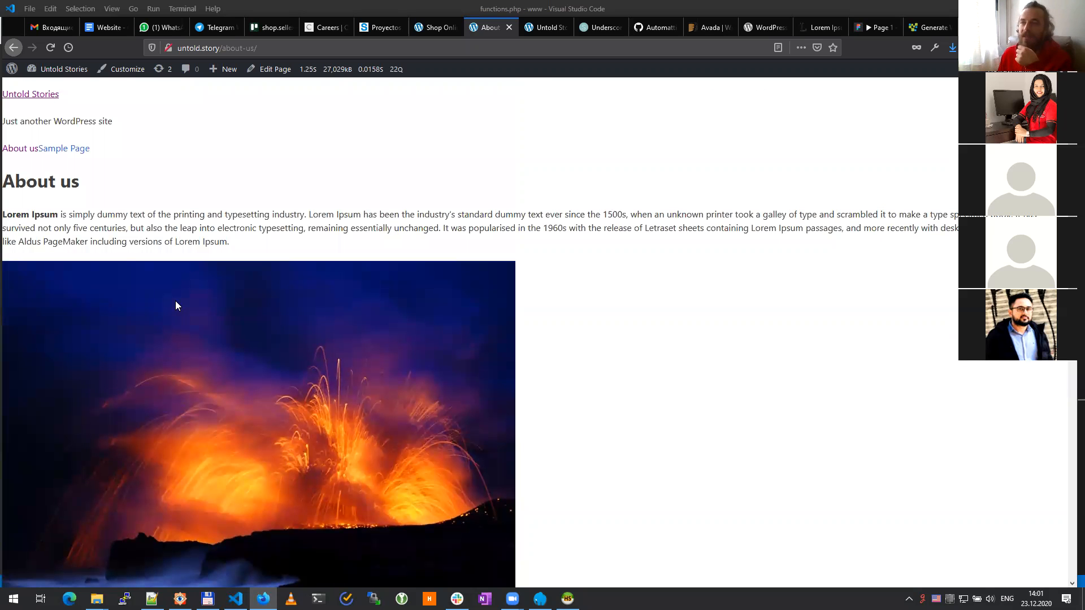
scroll(175, 305, down, 3)
scroll(175, 305, up, 3)
scroll(175, 305, down, 3)
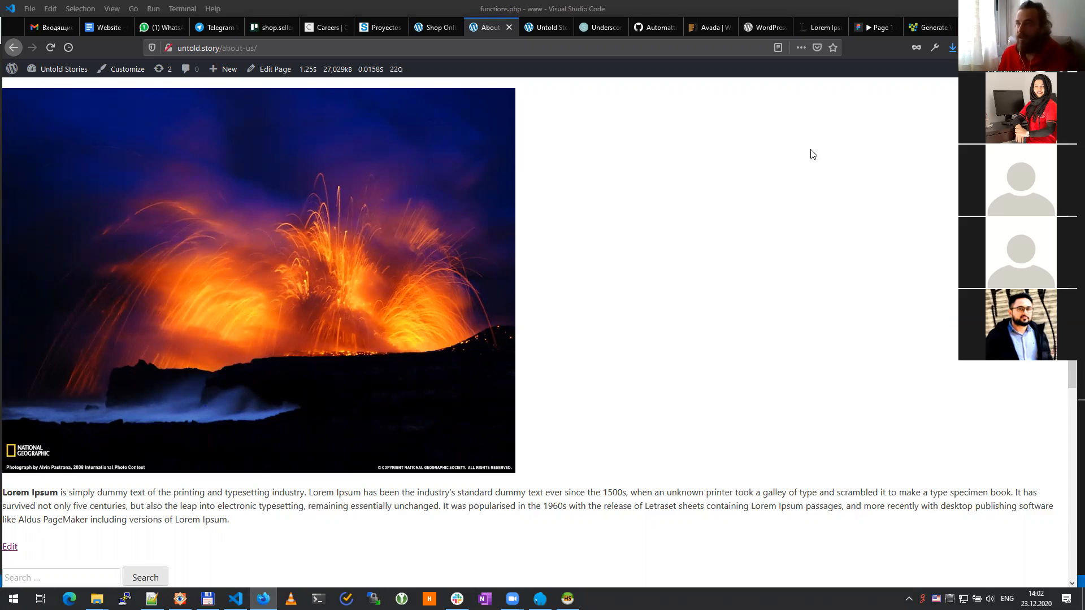
click(871, 22)
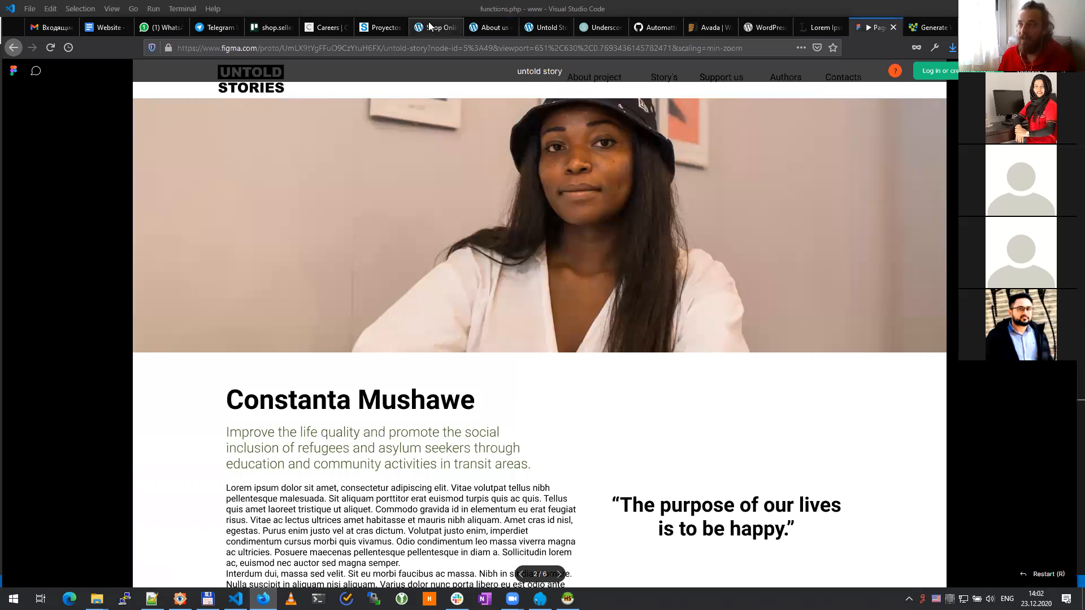
click(483, 26)
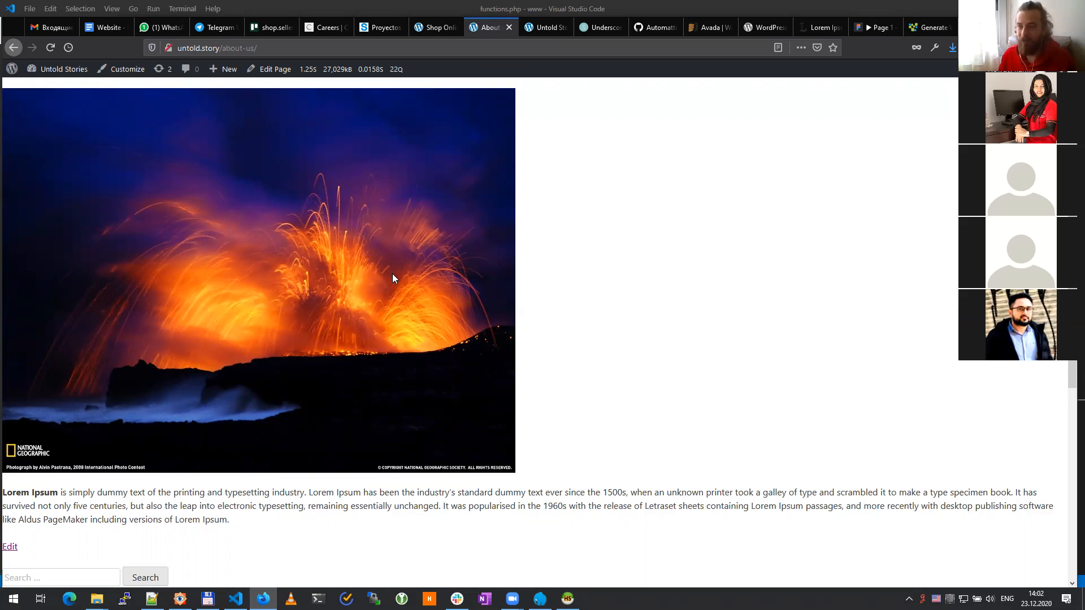
Step: Scroll to the top of the live page and return to the About us editor
scroll(394, 278, up, 3)
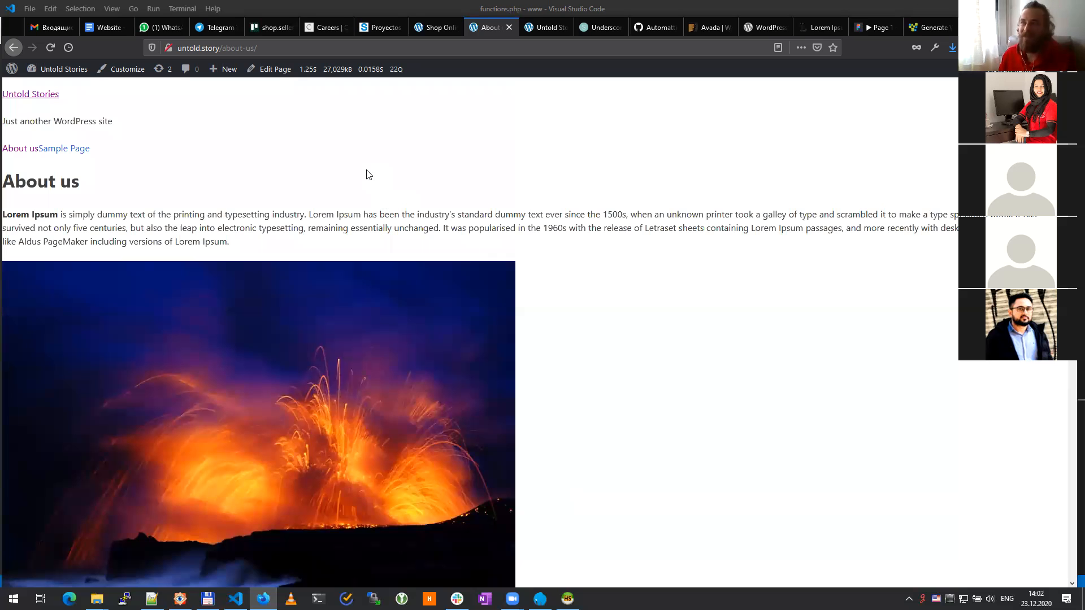
key(F5)
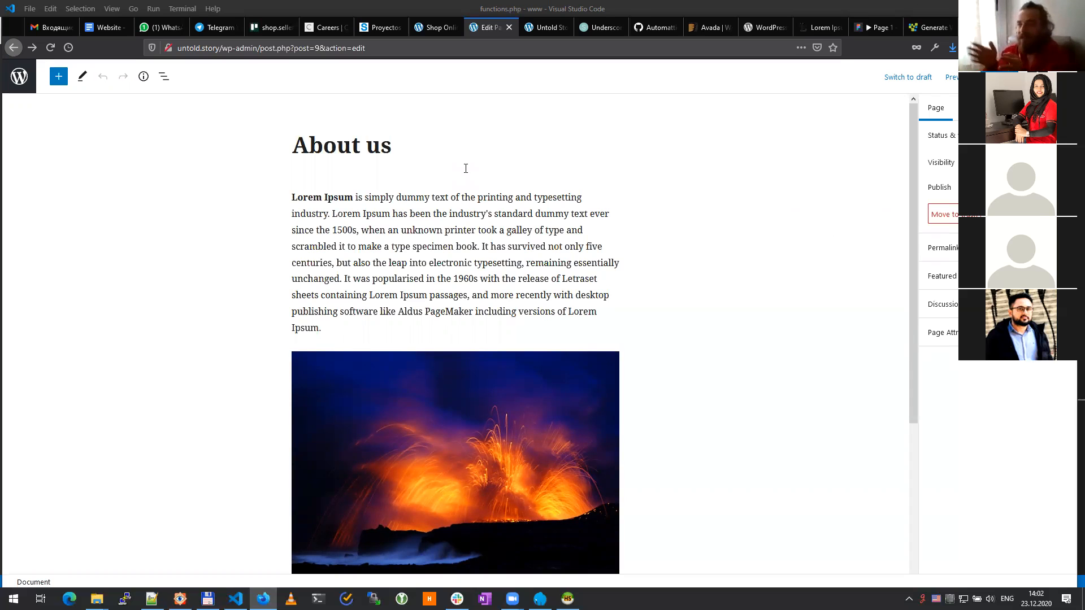
Step: Exit the block editor via the WordPress logo to the Pages admin list
scroll(469, 294, down, 4)
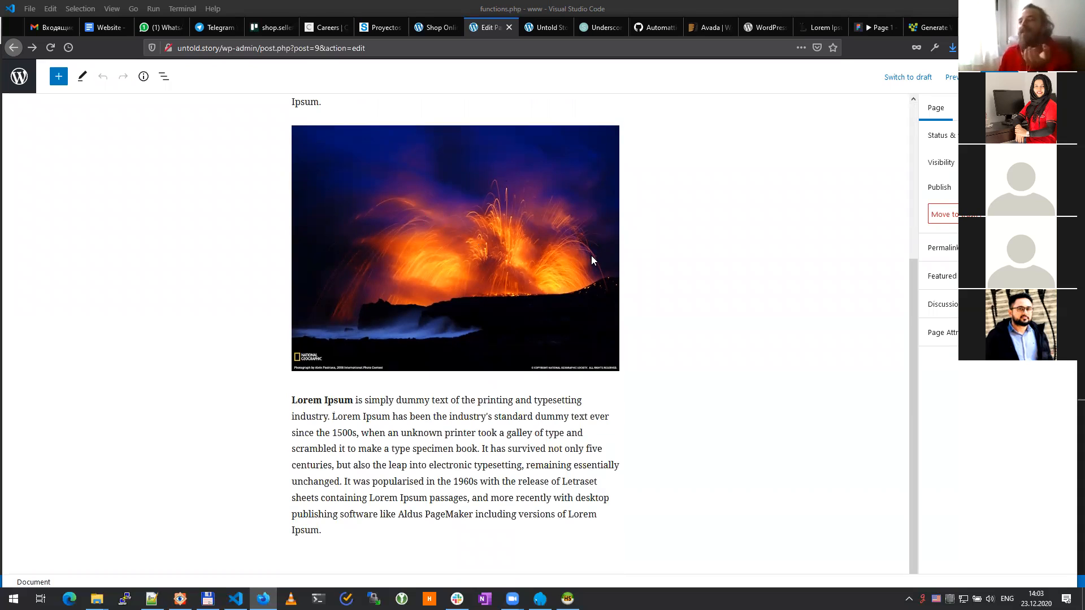
key(Tab)
key(Return)
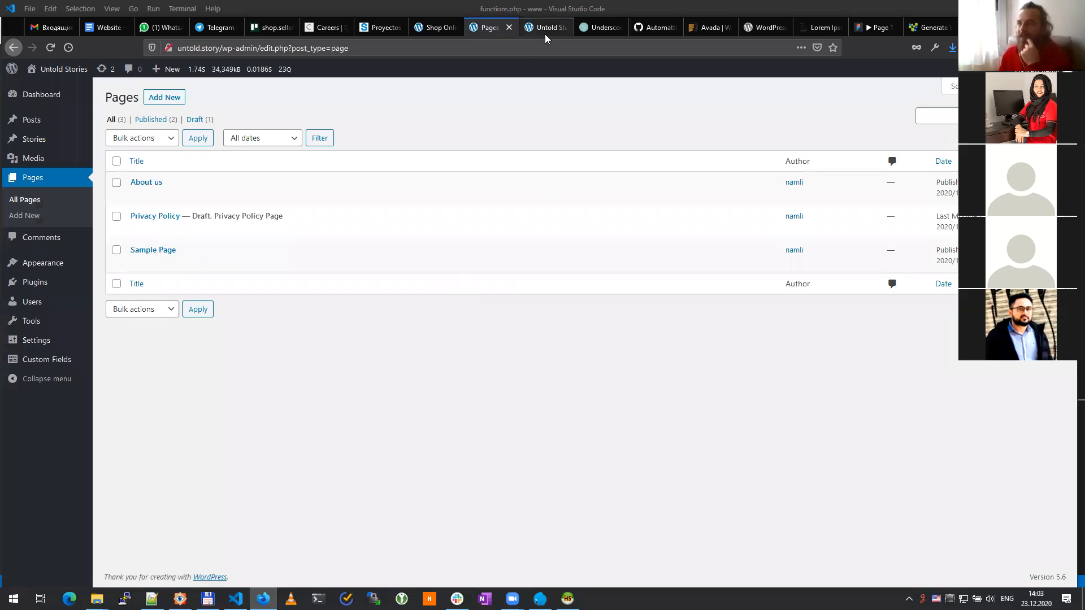
click(821, 26)
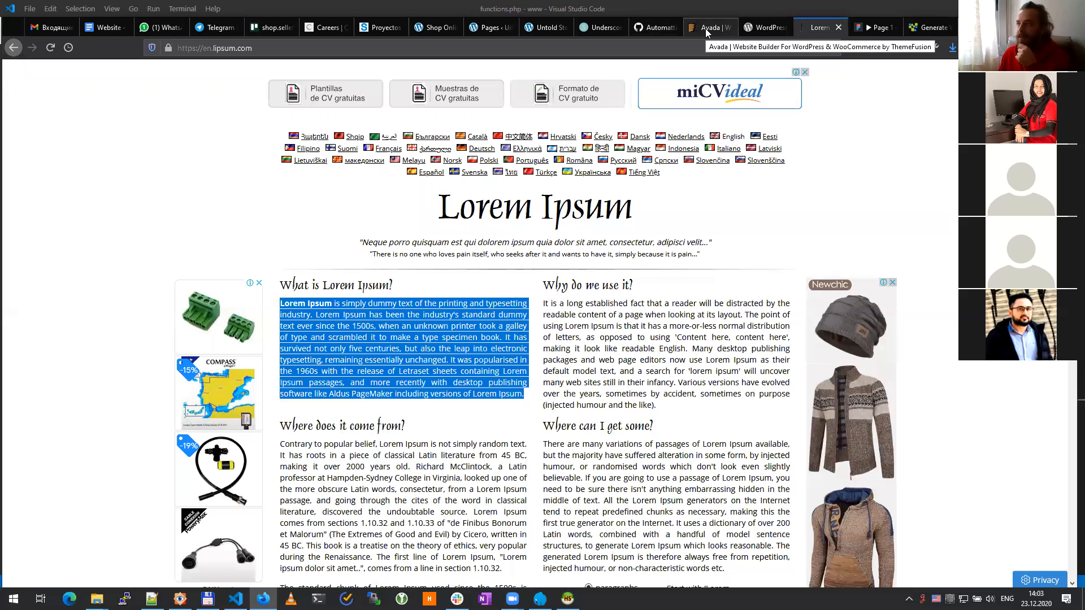
click(876, 27)
scroll(565, 301, down, 3)
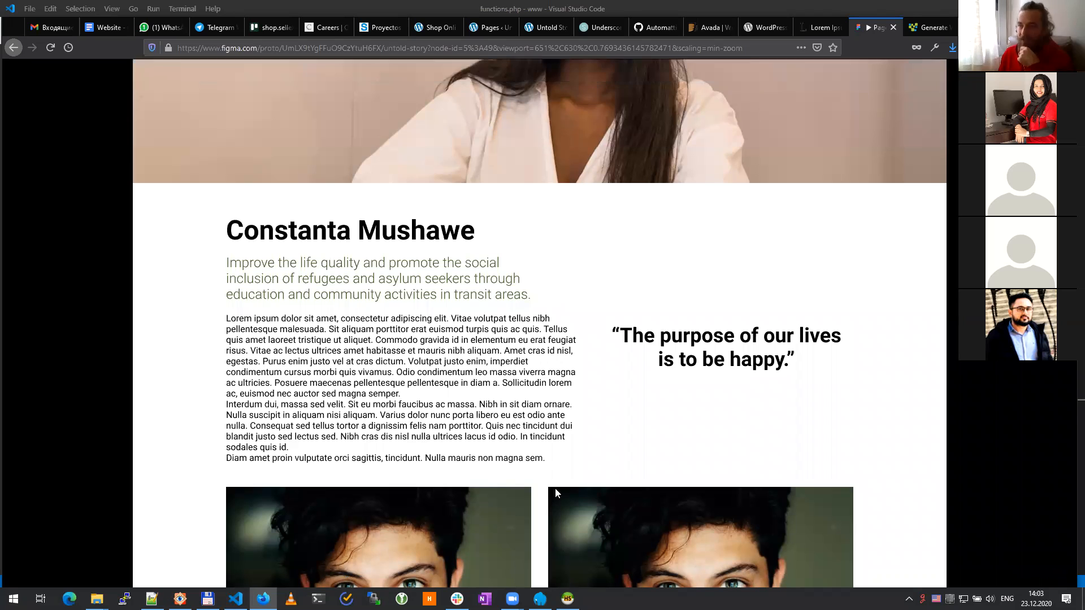
scroll(557, 497, down, 3)
scroll(502, 422, down, 10)
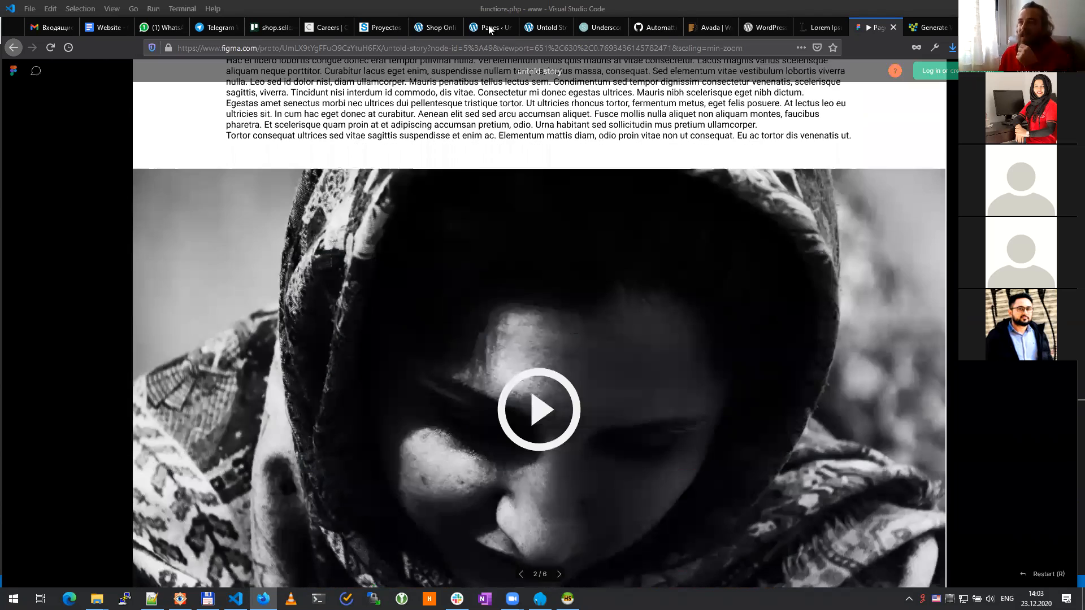
click(435, 27)
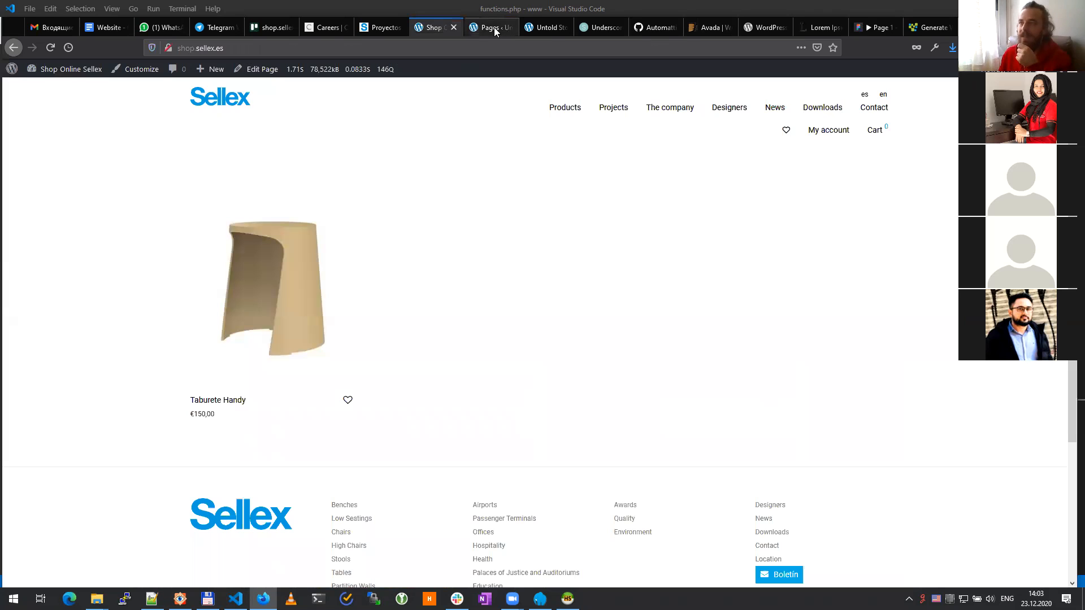
click(491, 27)
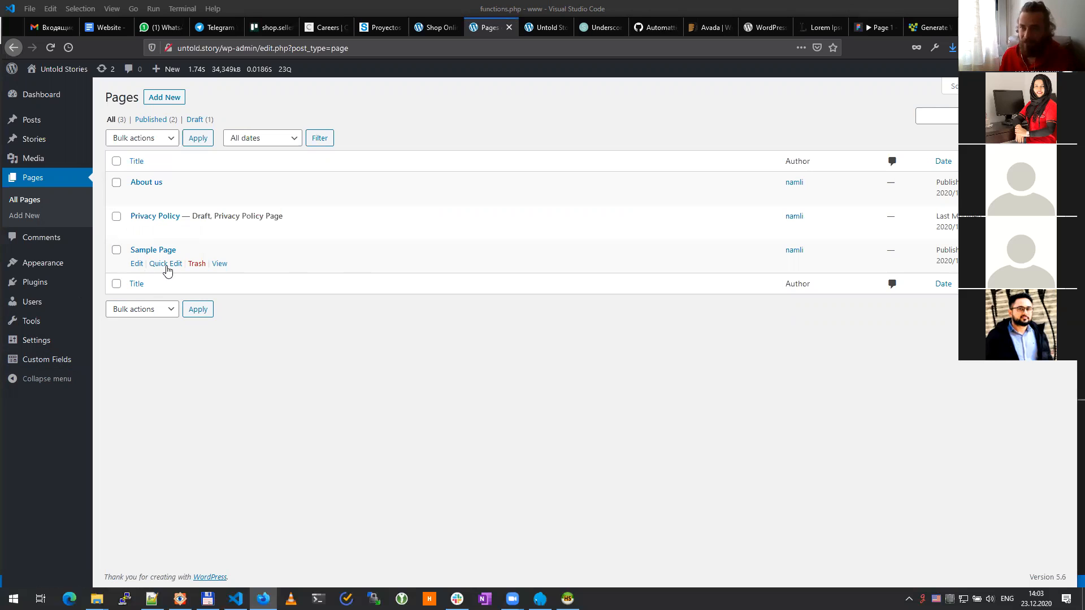
Step: Trash the Sample Page and go to the empty Custom Fields Field Groups list
click(197, 264)
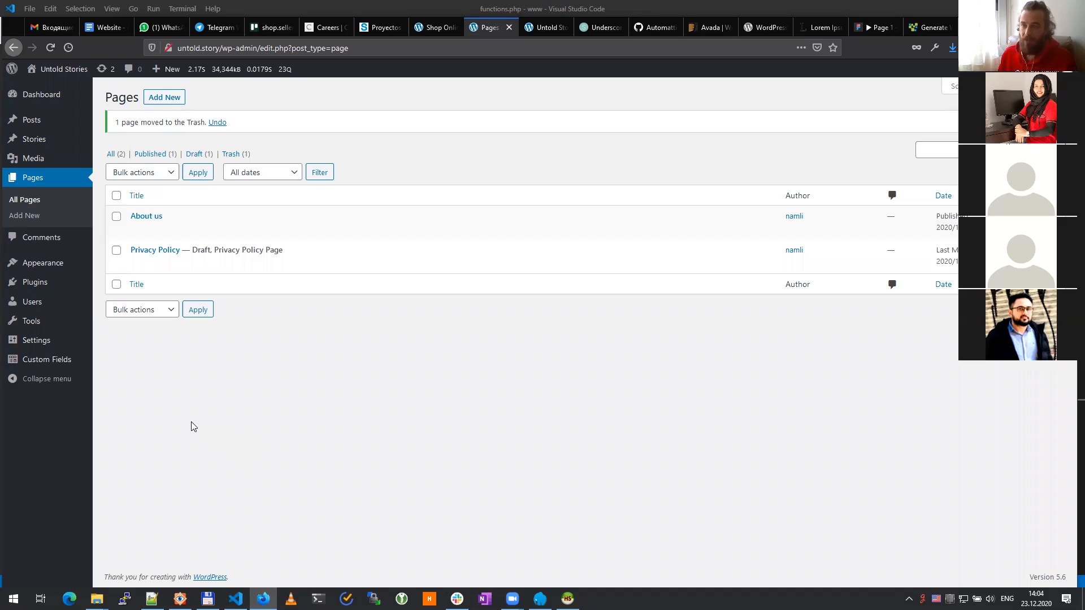
click(41, 361)
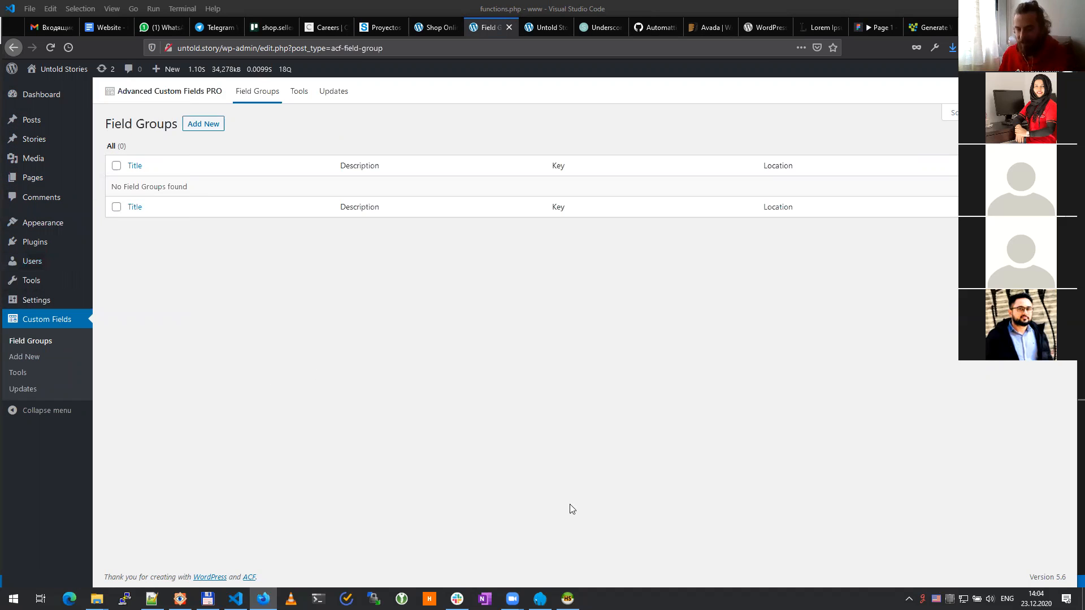
Step: Add a new field group and title it 'Fields for Story'
click(209, 128)
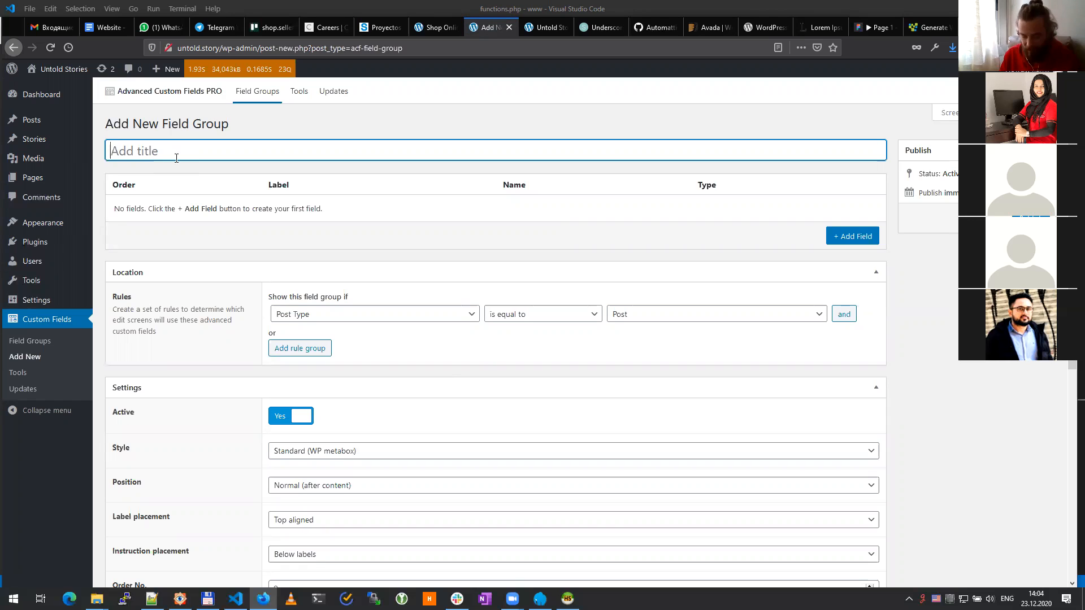
text(Filds)
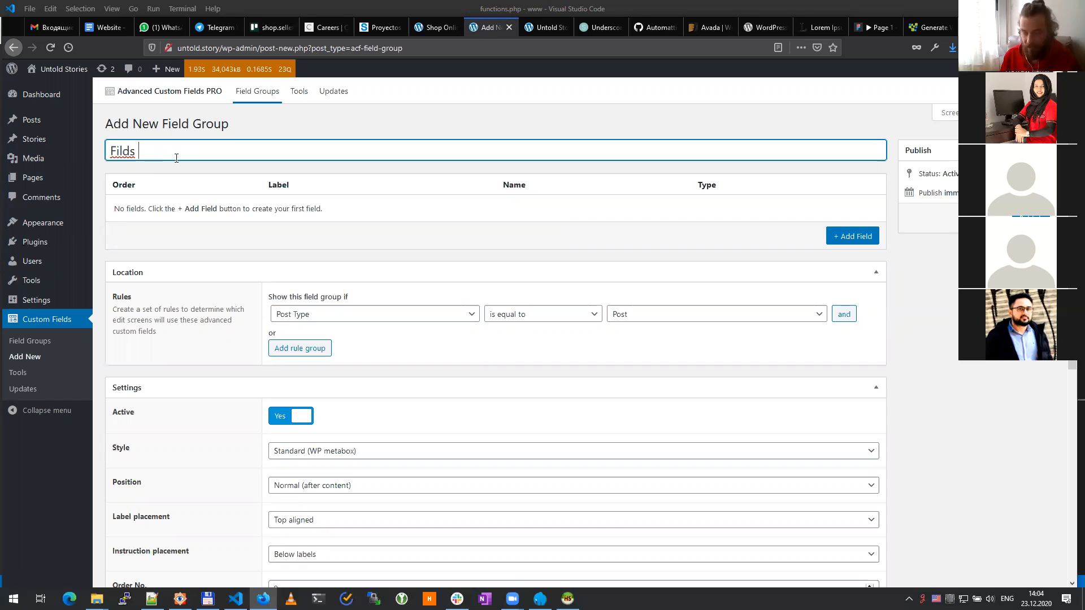
key(BackSpace)
key(BackSpace)
key(BackSpace)
text(e)
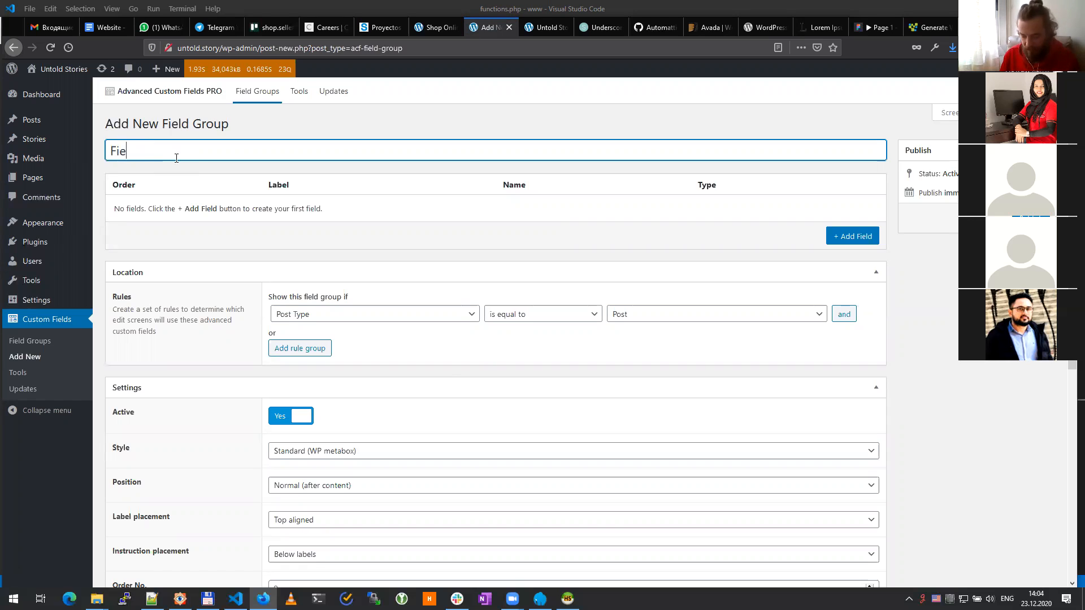
text(lds f)
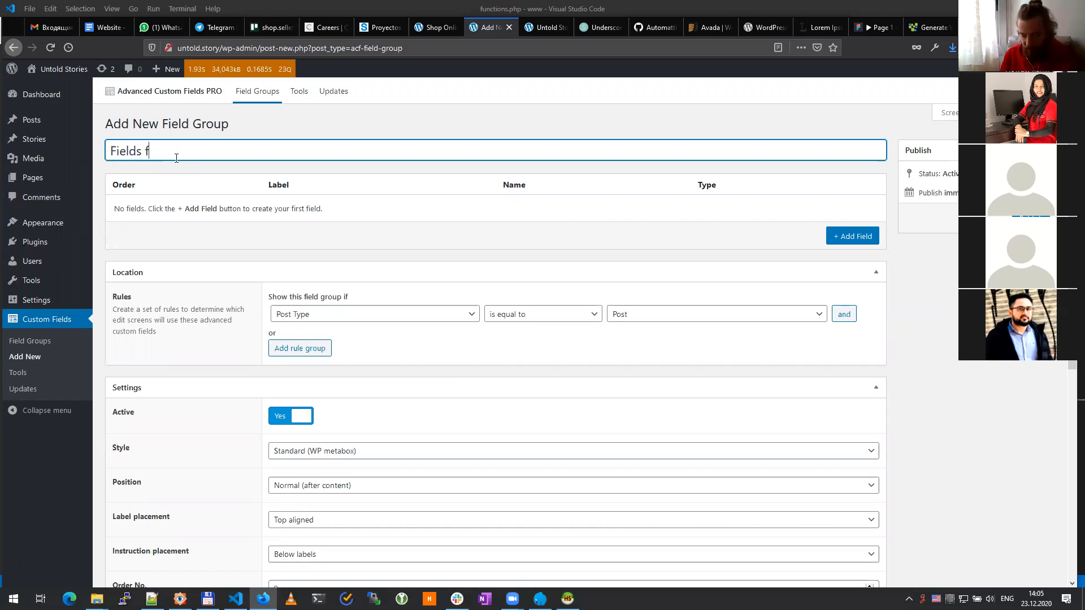
text(or Story)
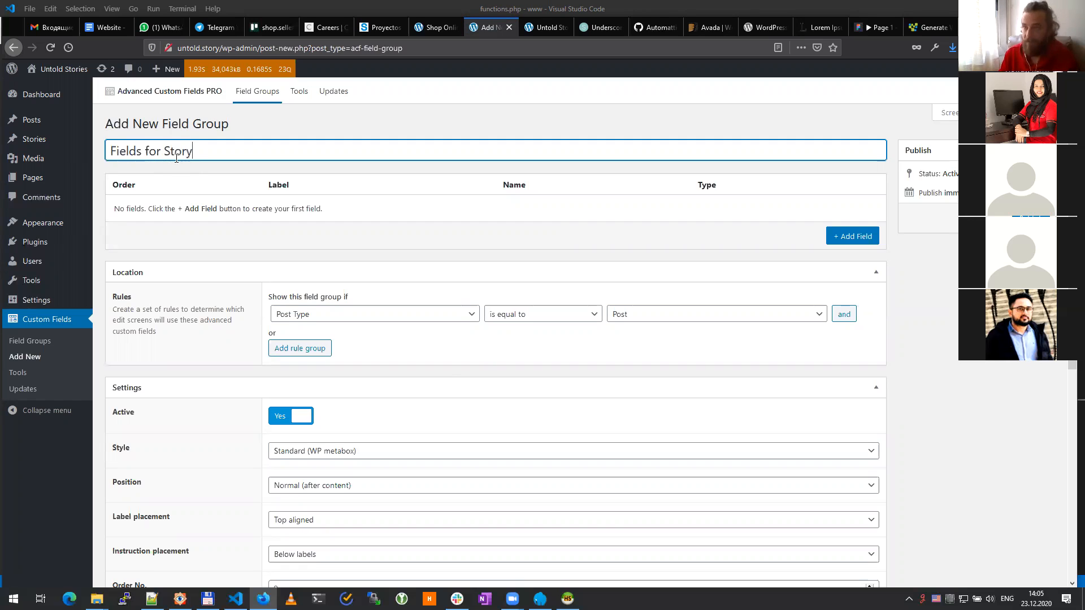
click(956, 313)
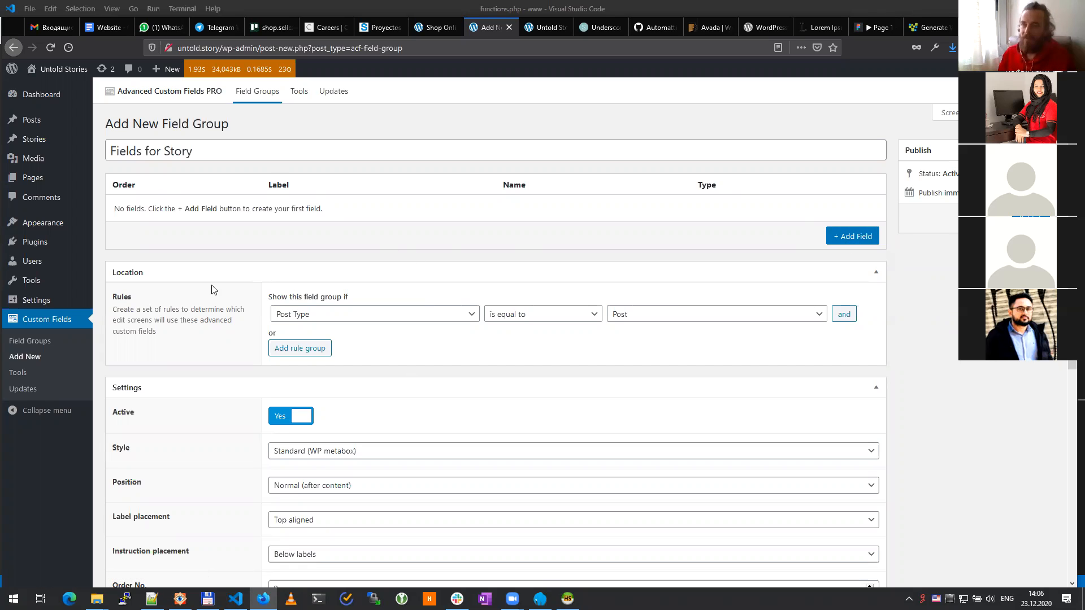
Step: Leave the Fields for Story location rule at Post Type is equal to Post
mouse_move(34, 140)
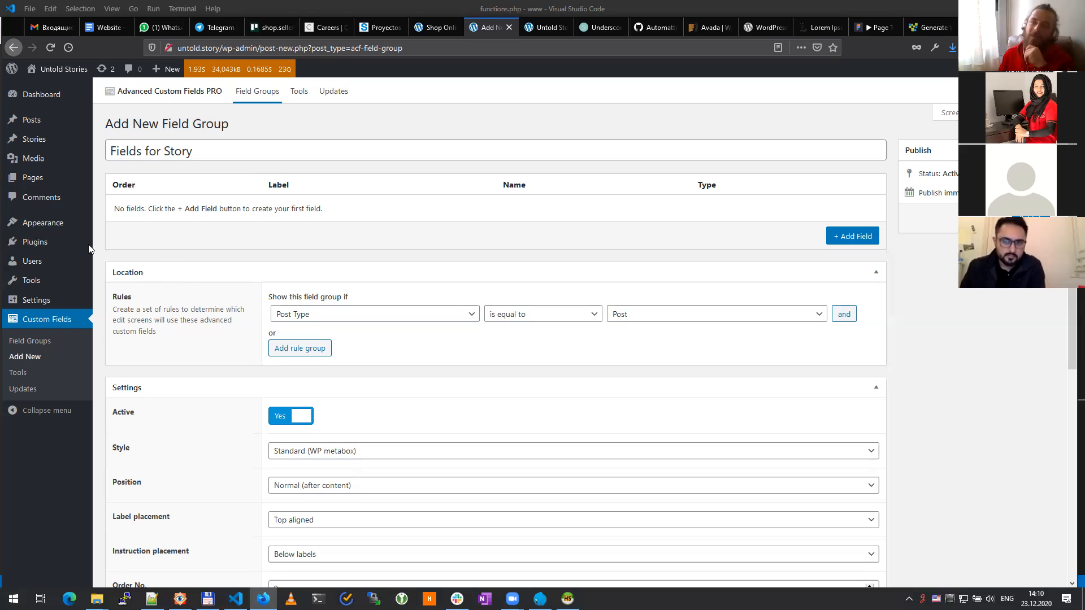
mouse_move(32, 244)
mouse_move(39, 225)
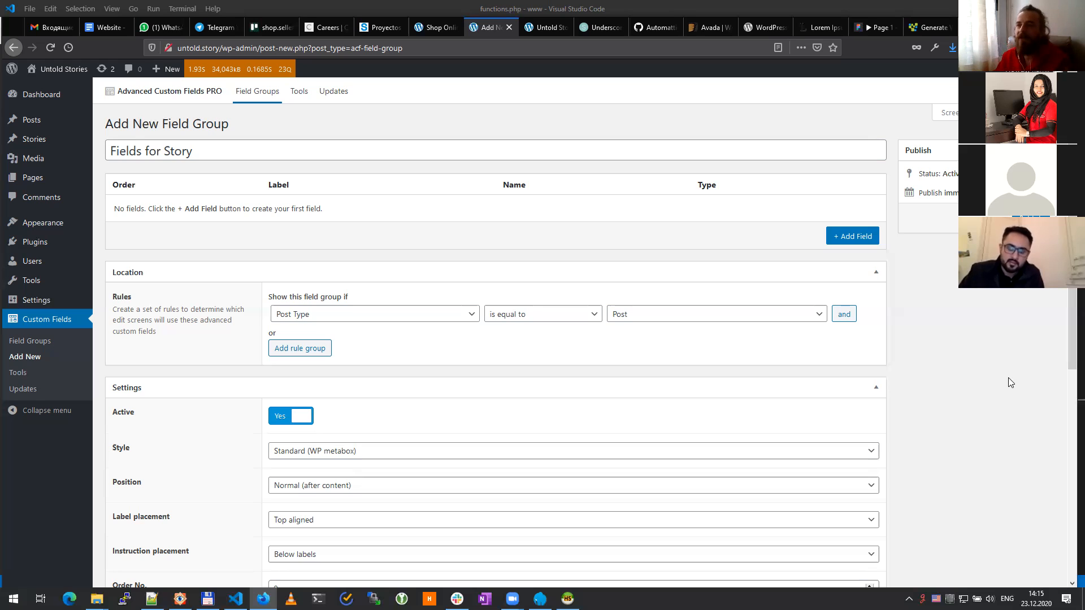
Step: Go to Plugins > Add New and open the WordPress Plugin Directory in a new tab
mouse_move(44, 248)
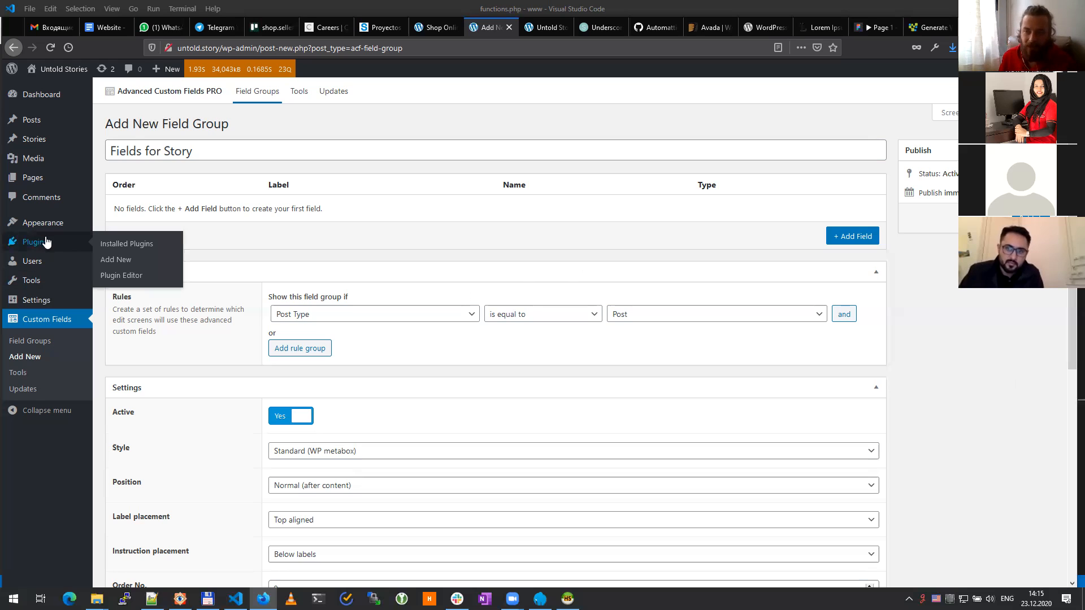
click(130, 263)
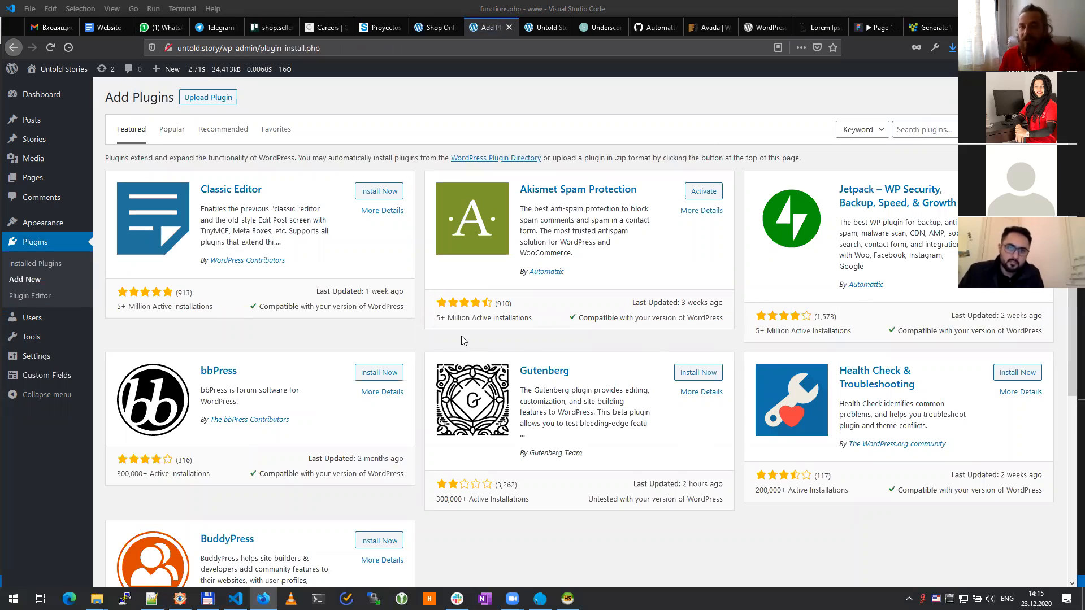
click(937, 131)
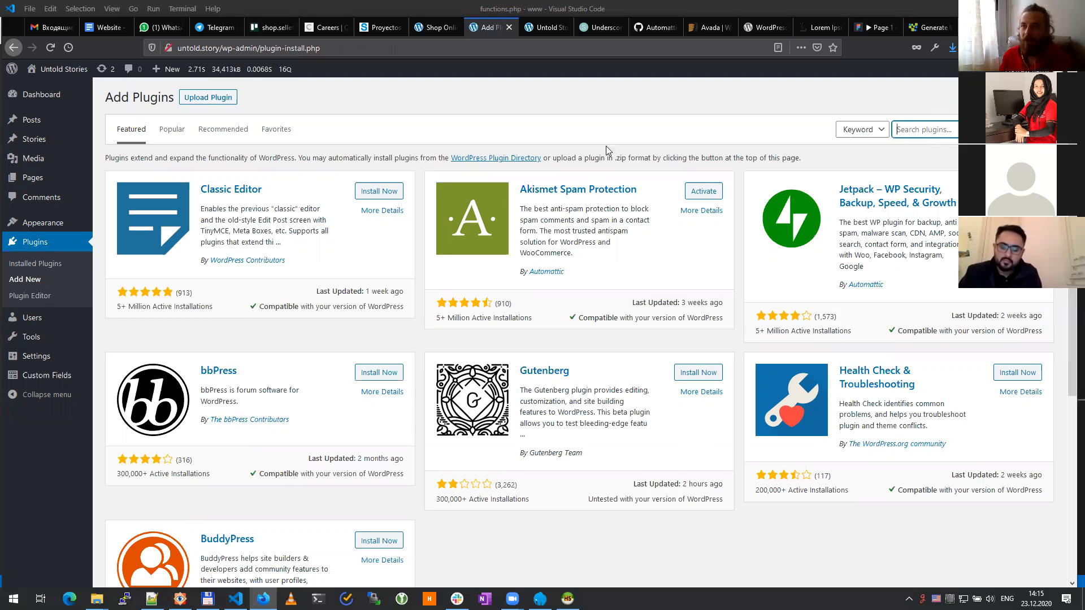
middle_click(500, 163)
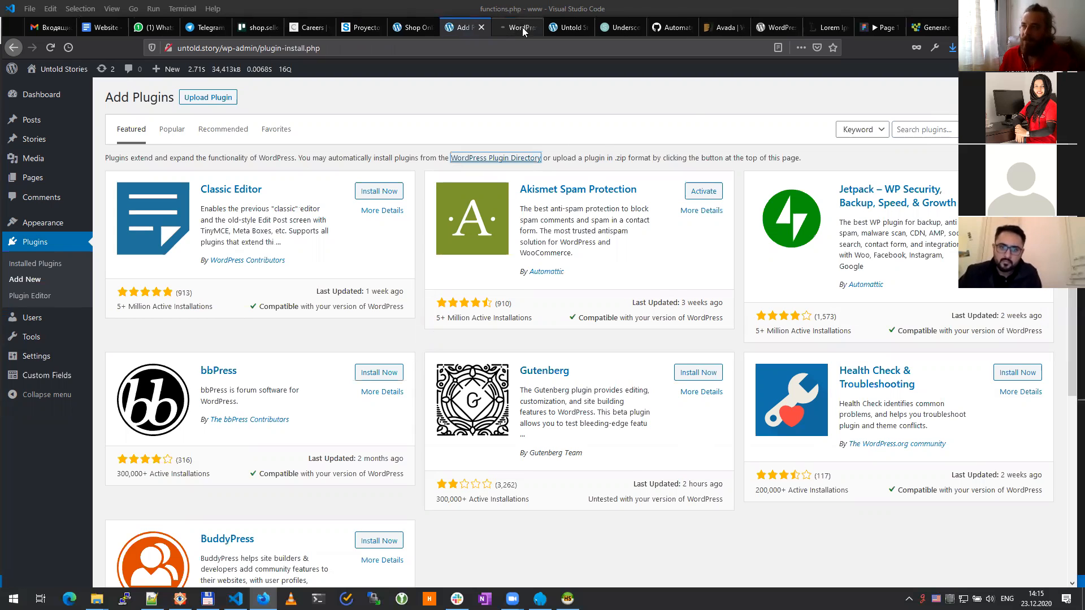
Step: Bring up the WordPress.org Plugin Directory and browse its Block-Enabled Plugins listing
click(516, 28)
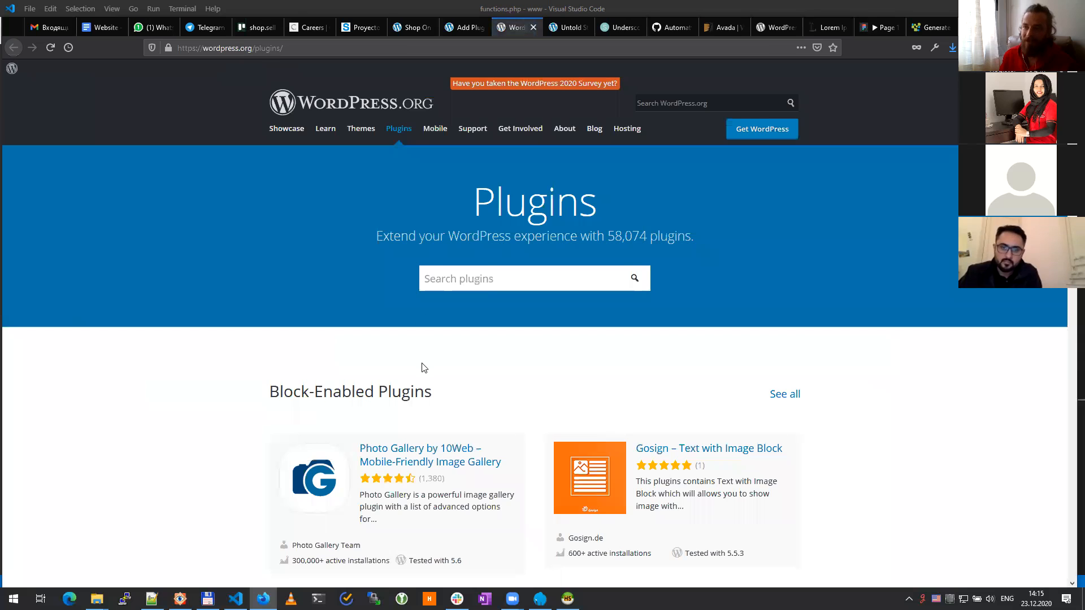
scroll(422, 368, down, 6)
scroll(423, 367, down, 10)
scroll(422, 363, up, 5)
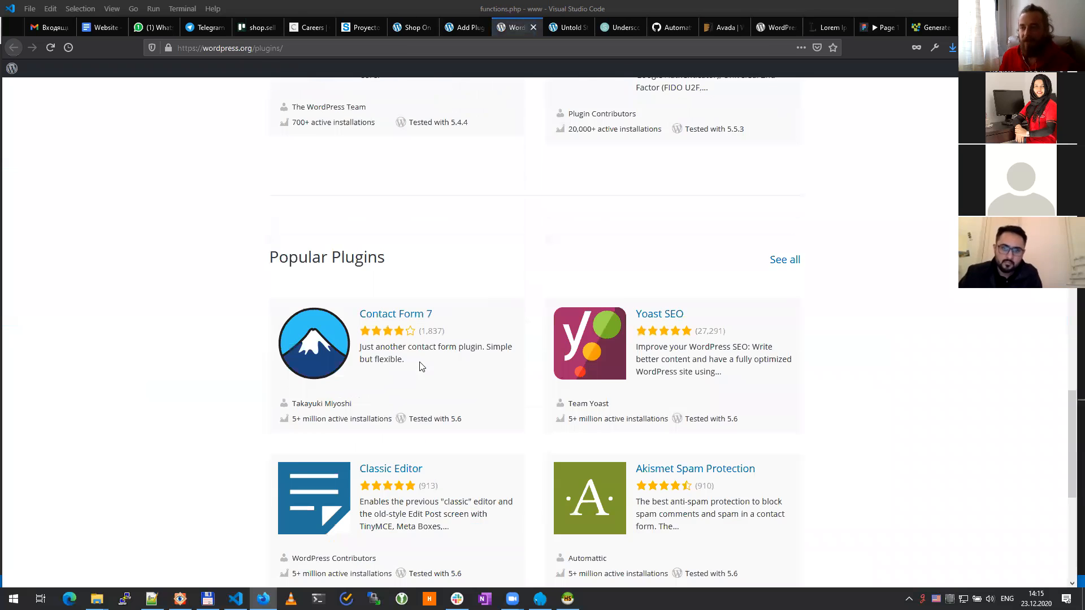
scroll(417, 364, up, 10)
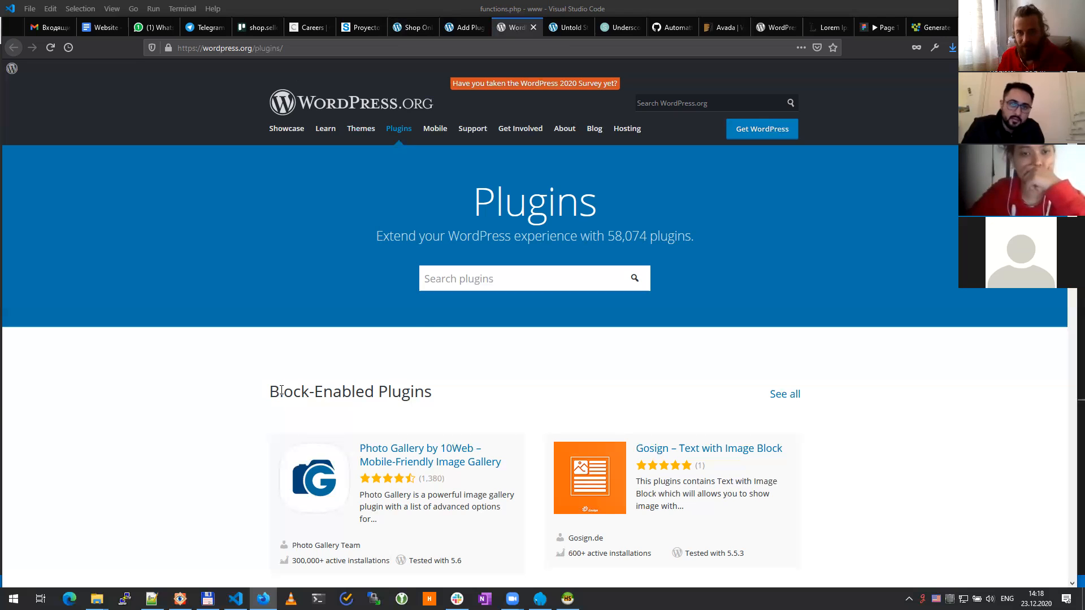
drag(281, 390, 370, 389)
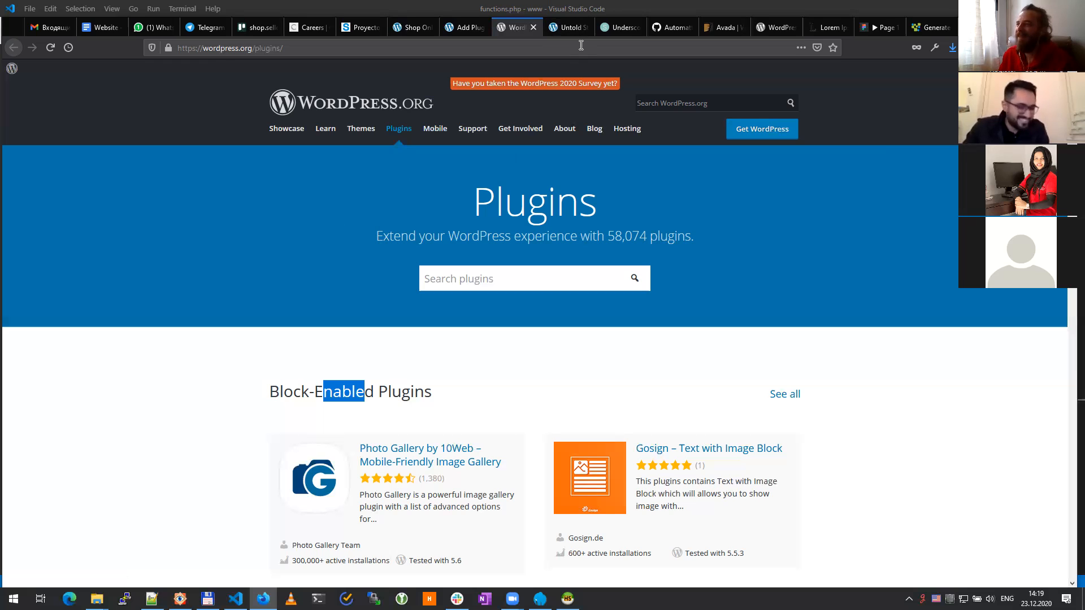
key(alt+Tab)
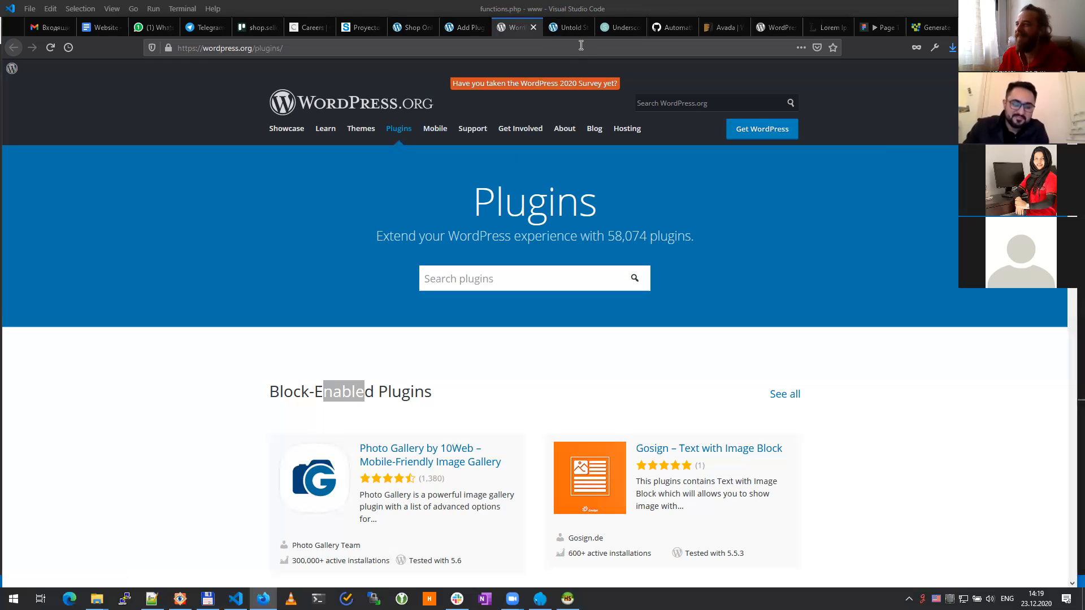